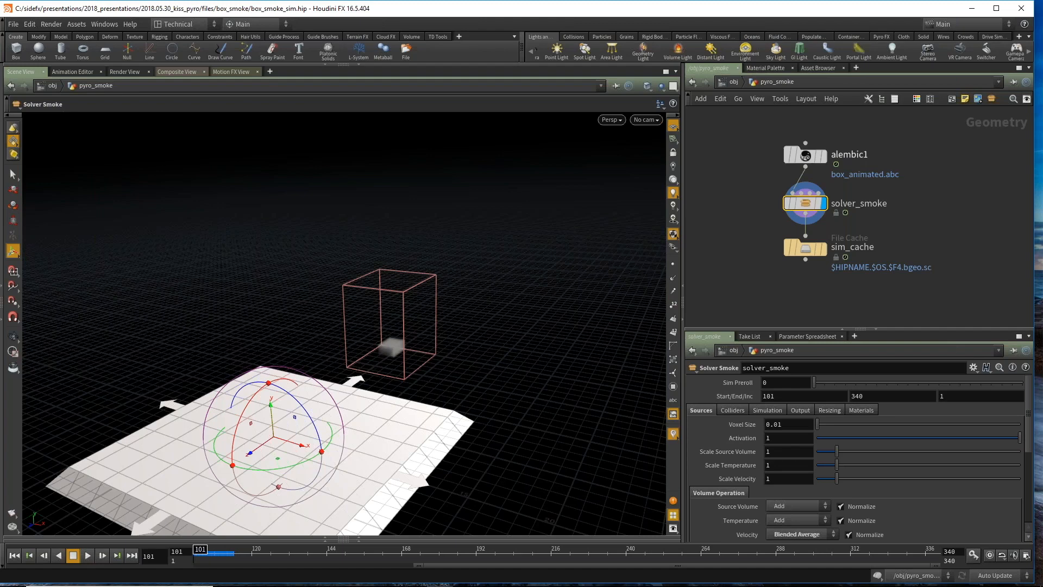
Step: Open the solver_smoke node's internal network and examine the timeshift1 node below the smoke geo source
double_click(808, 204)
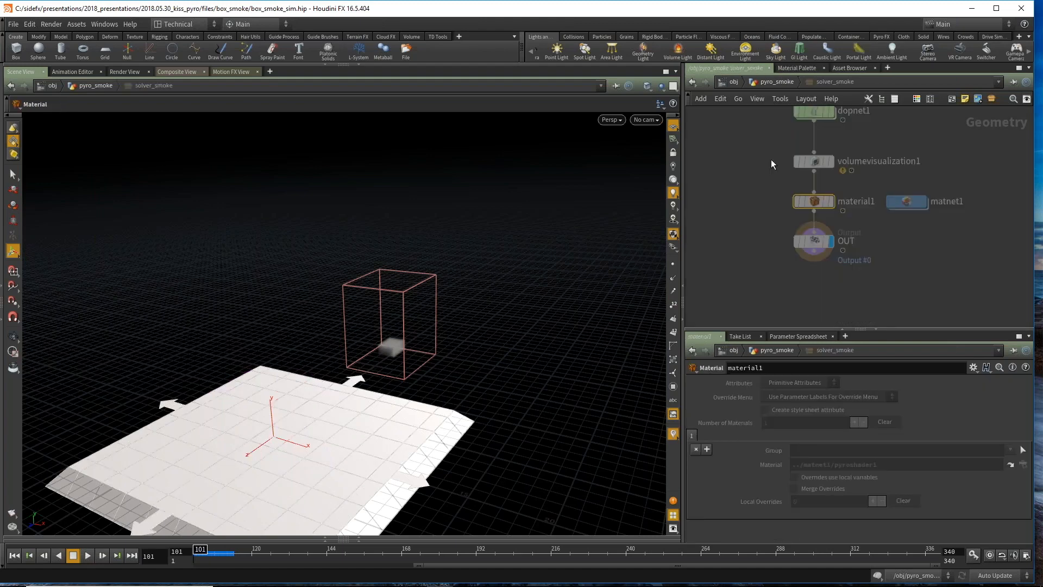
middle_click_drag(804, 113, 750, 260)
scroll(751, 258, "down", 5)
middle_click_drag(719, 149, 858, 242)
scroll(856, 239, "up", 5)
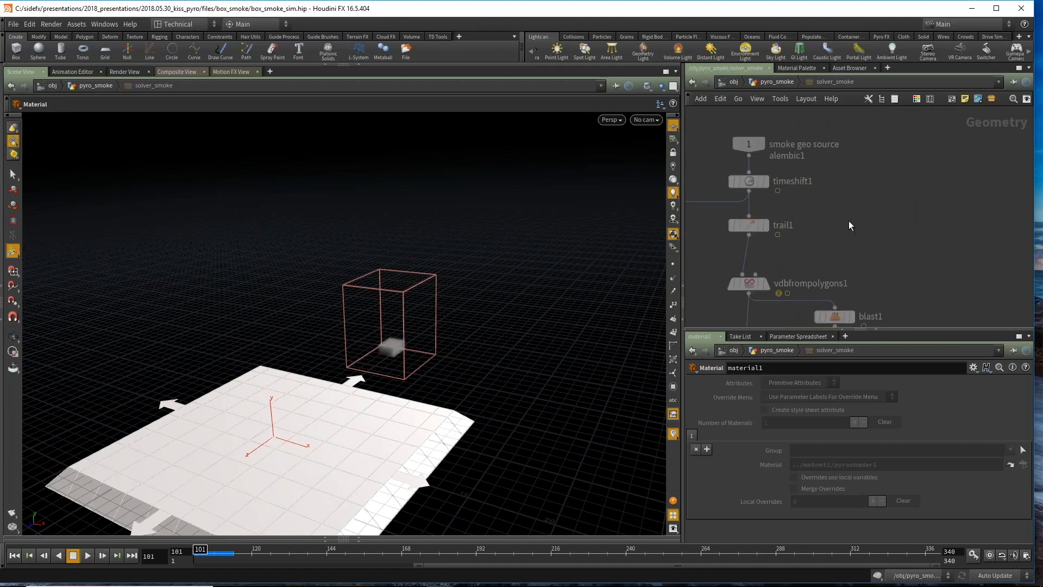
scroll(850, 225, "up", 2)
left_click(725, 174)
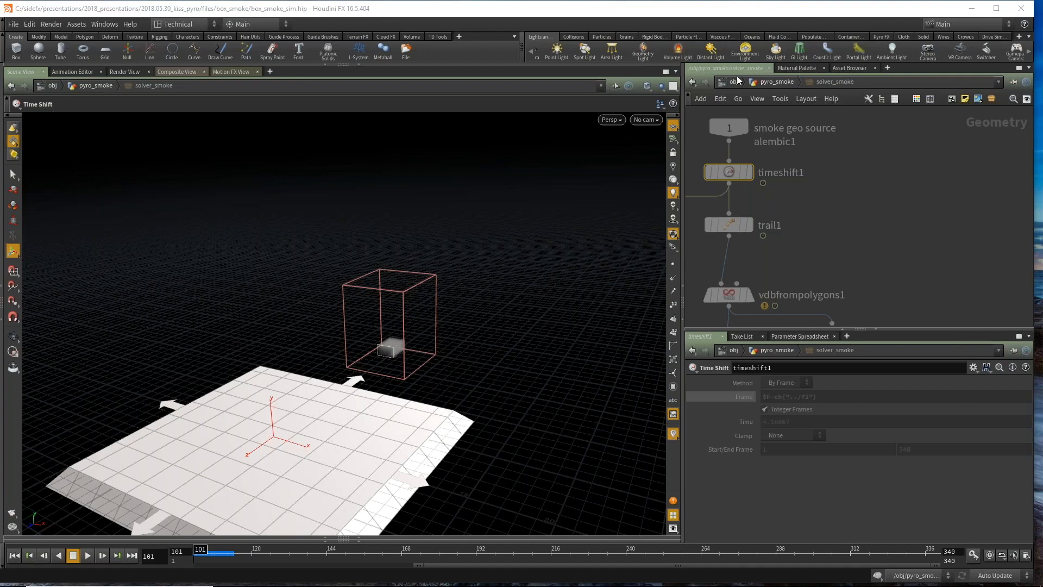
Step: Examine the parameters of the trail1, vdbfrompolygons1 and name nodes that build the smoke source
scroll(788, 217, "down", 3)
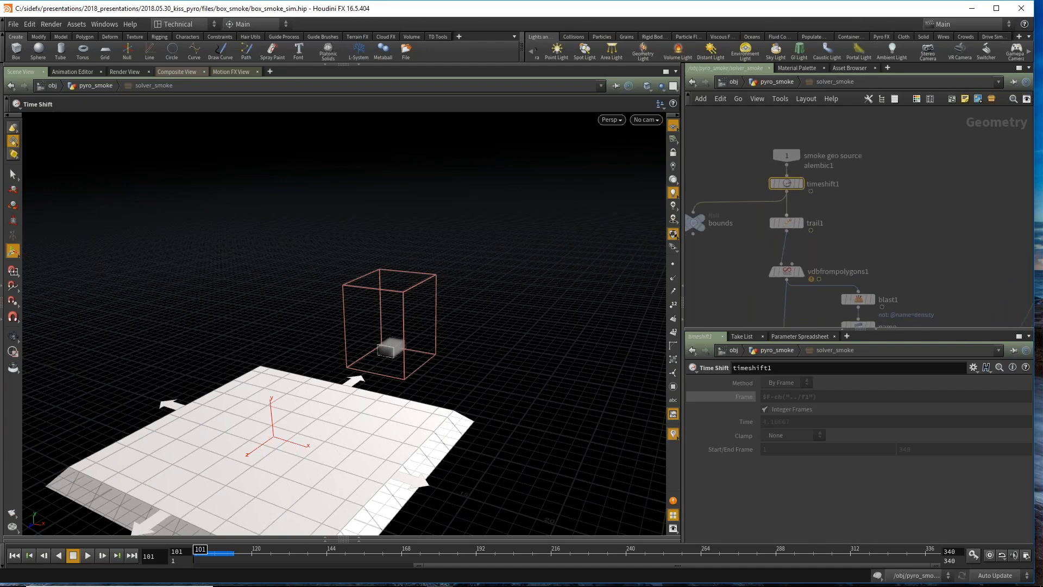
left_click(786, 223)
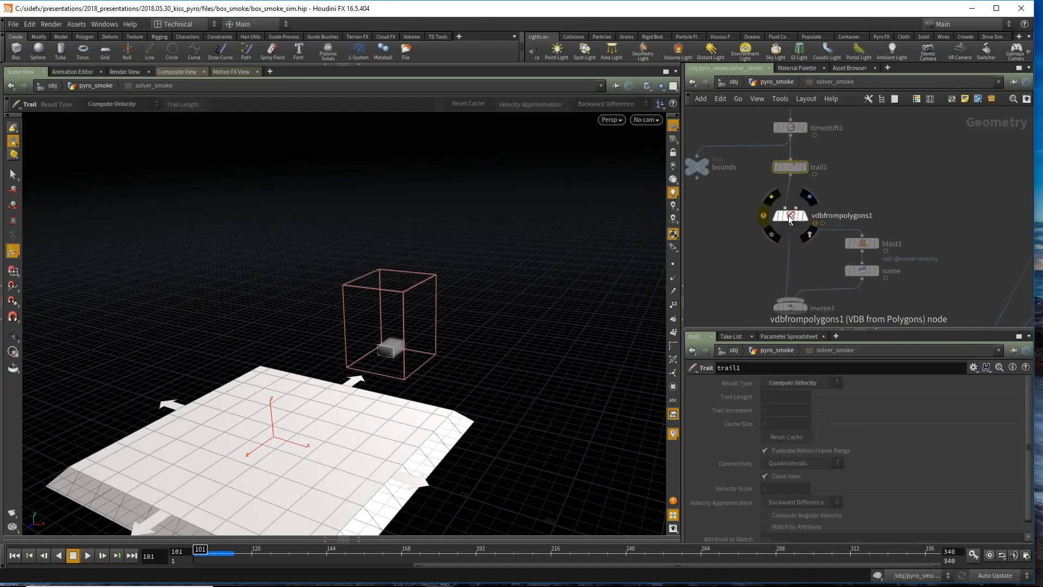
left_click(790, 215)
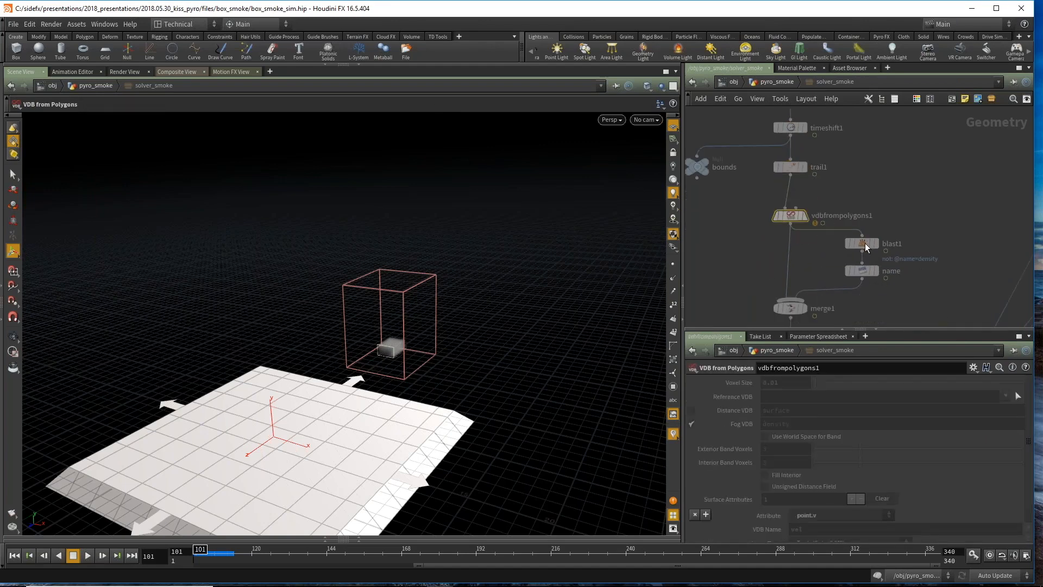
left_click(856, 270)
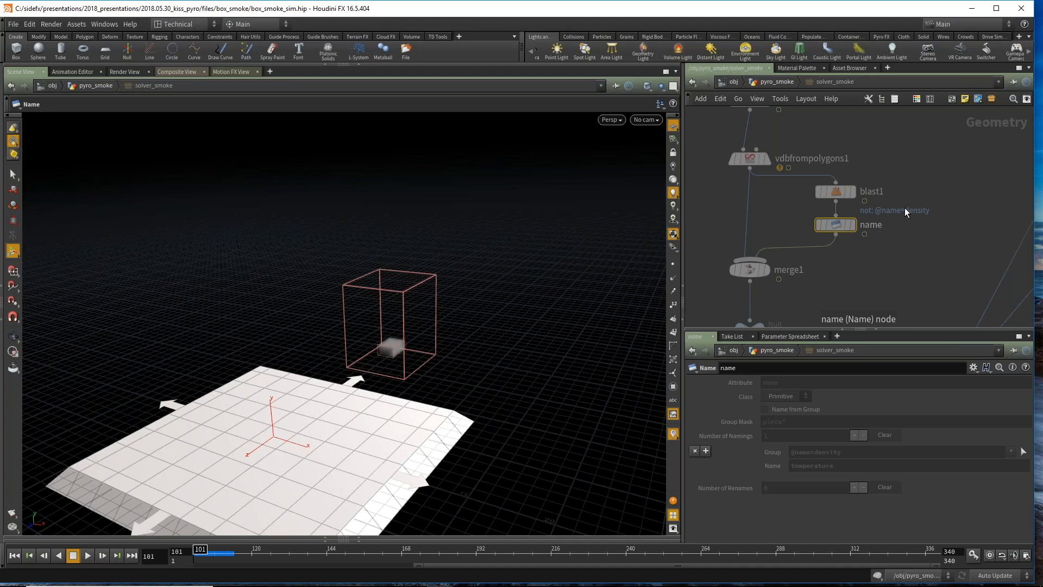
Step: Follow the network through merge1 and IN_smoke_source to dopnet1 and examine its Object Merge settings in an enlarged parameter area
scroll(722, 188, "down", 2)
middle_click_drag(718, 229, 757, 226)
middle_click_drag(868, 312, 831, 262)
middle_click_drag(843, 193, 852, 217)
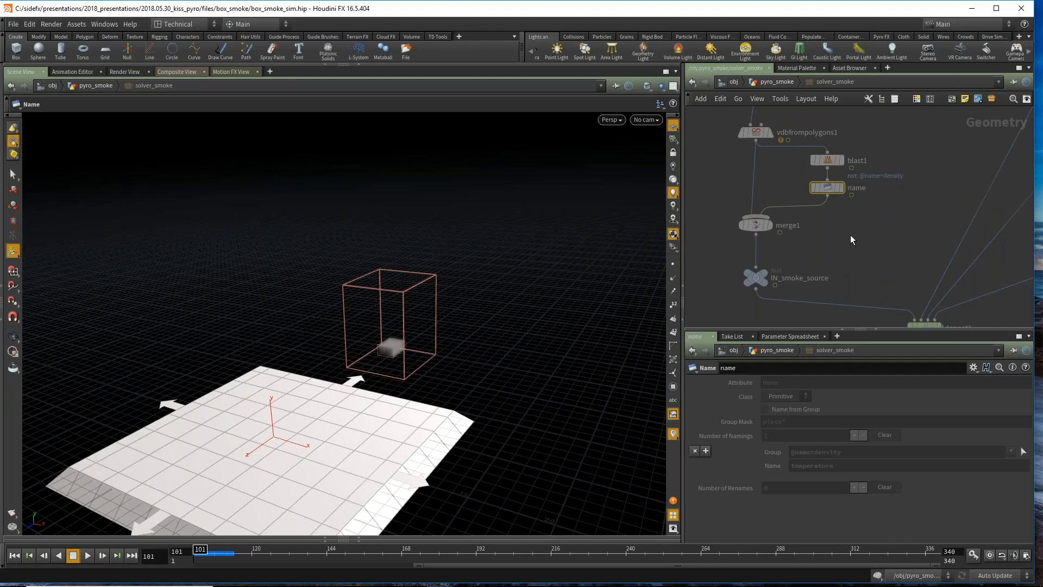
middle_click_drag(892, 302, 829, 245)
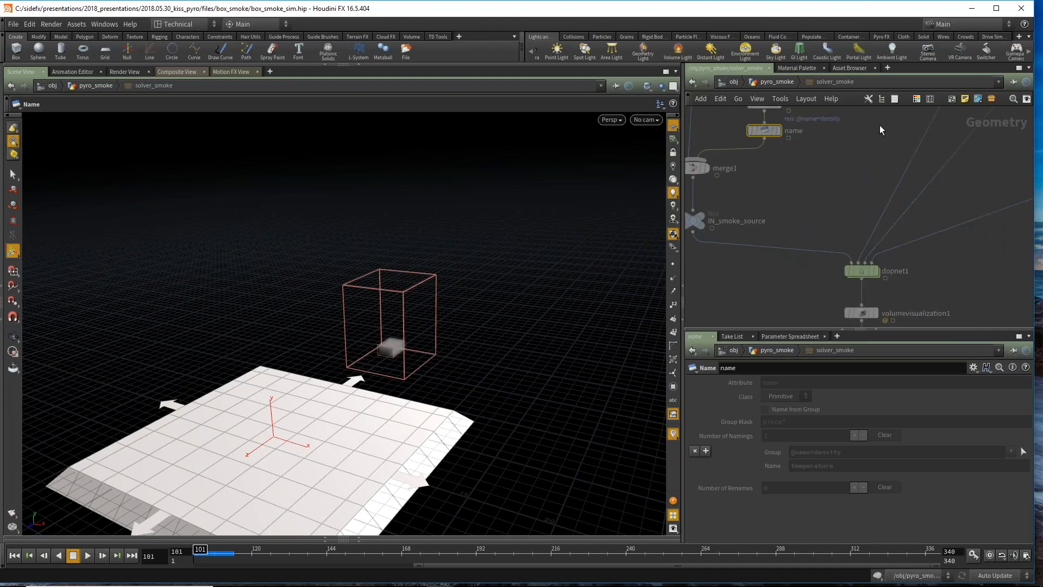
middle_click_drag(891, 288, 869, 218)
scroll(847, 205, "up", 4)
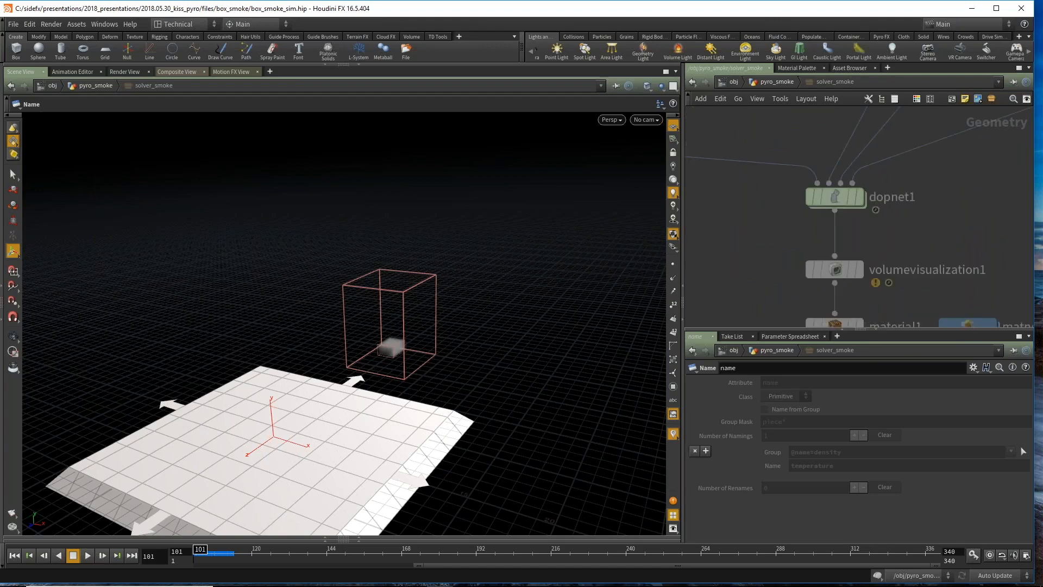
left_click(841, 201)
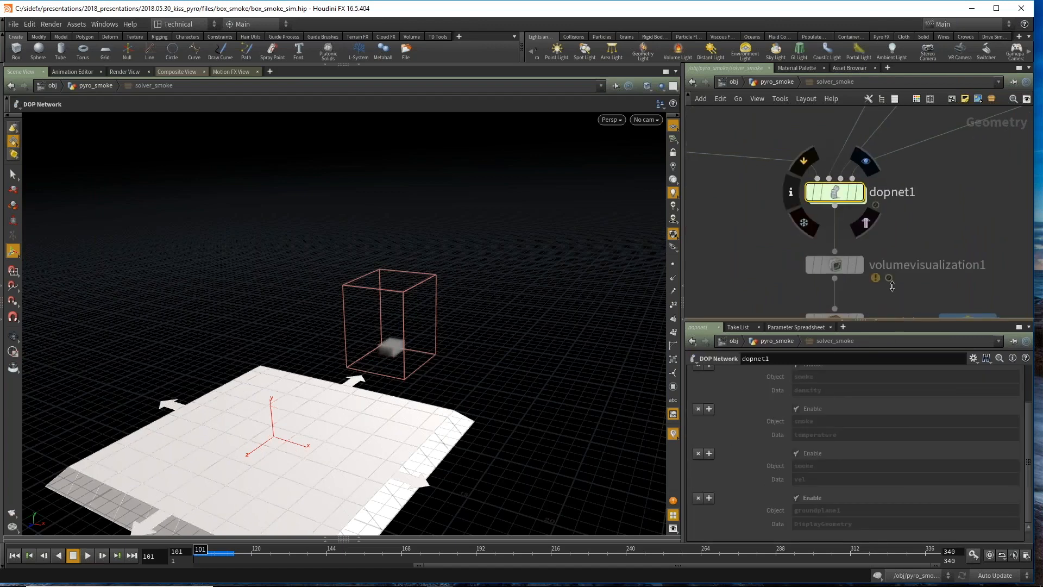
left_click_drag(894, 332, 894, 228)
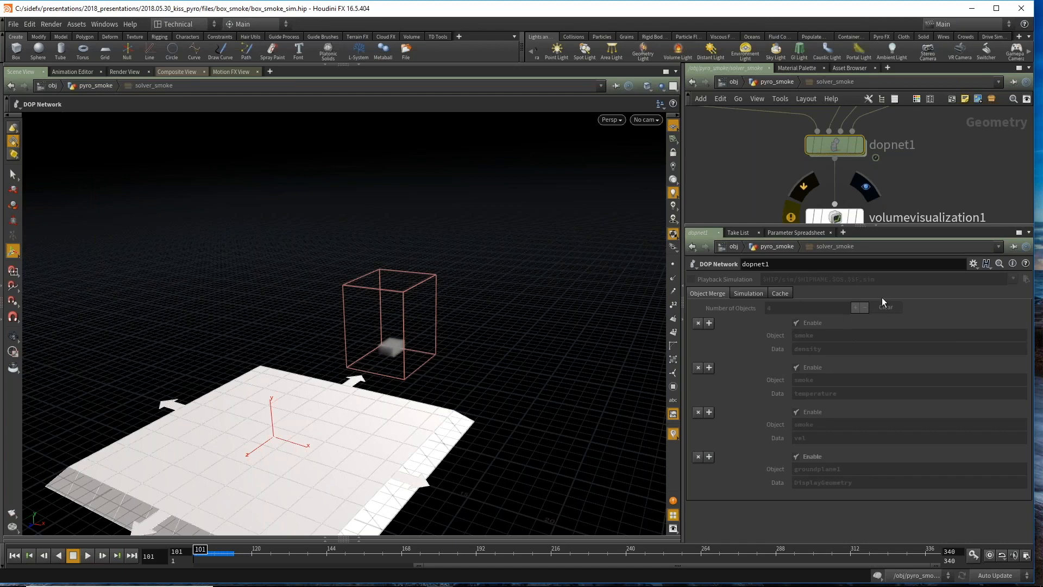
mouse_move(837, 147)
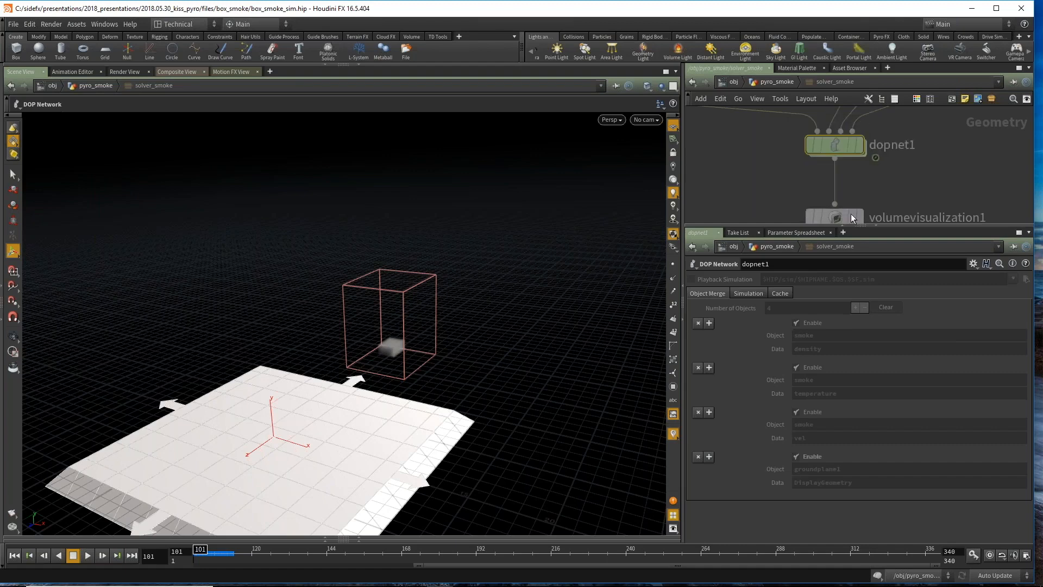
scroll(794, 201, "down", 3)
scroll(775, 186, "down", 3)
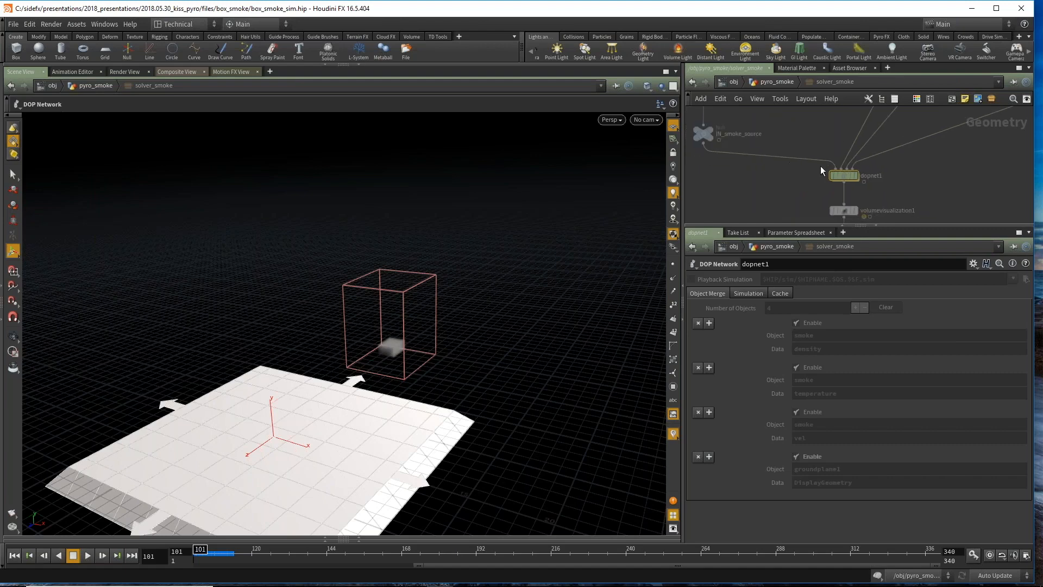
Step: Return to the pyro_smoke network and reposition the alembic1 node above and to the left of solver_smoke
key("u")
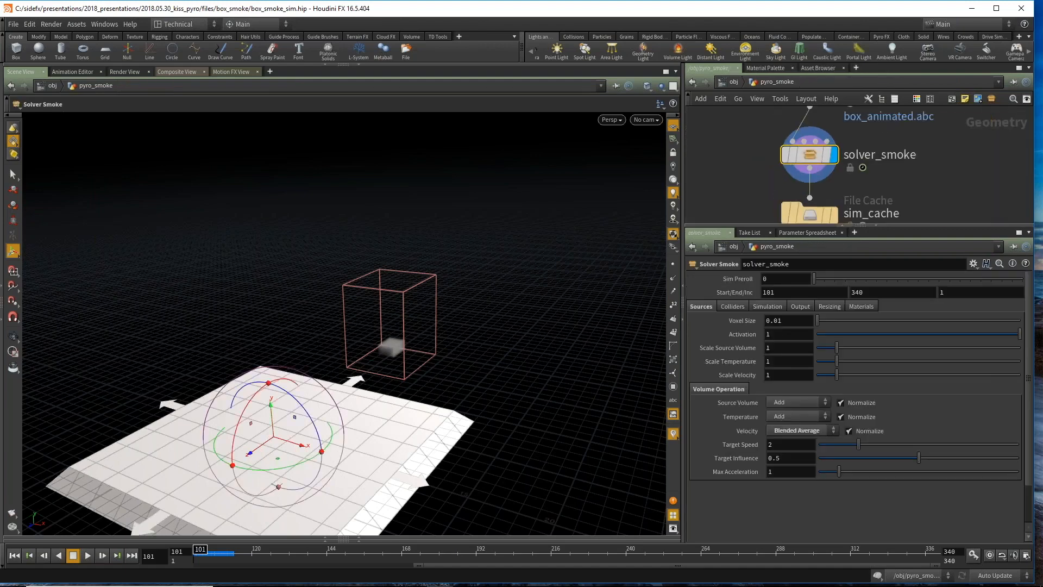
left_click_drag(869, 225, 869, 276)
middle_click_drag(927, 203, 904, 220)
left_click(785, 134)
left_click_drag(785, 141, 755, 133)
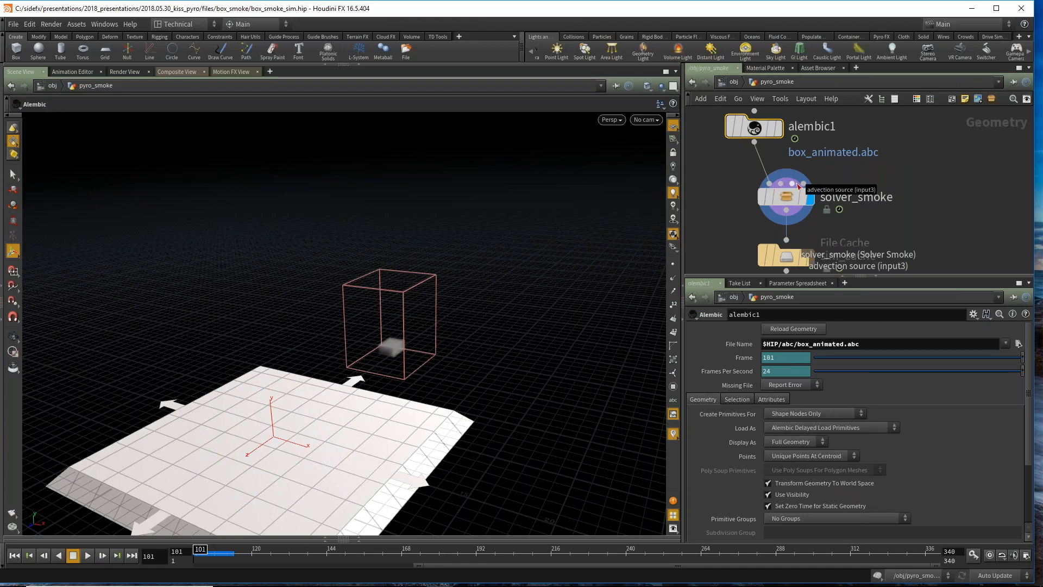
scroll(843, 254, "down", 2)
left_click_drag(769, 149, 745, 131)
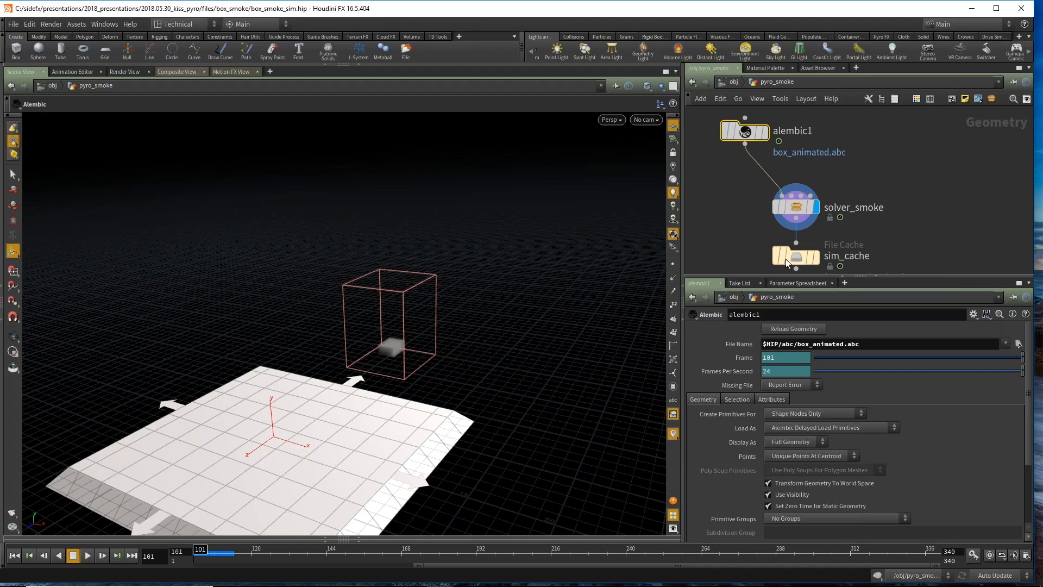
Step: Select the solver_smoke node and enlarge the parameter area to examine its Sources and Volume Operation settings
double_click(796, 205)
scroll(888, 184, "down", 3)
middle_click_drag(889, 184, 730, 262)
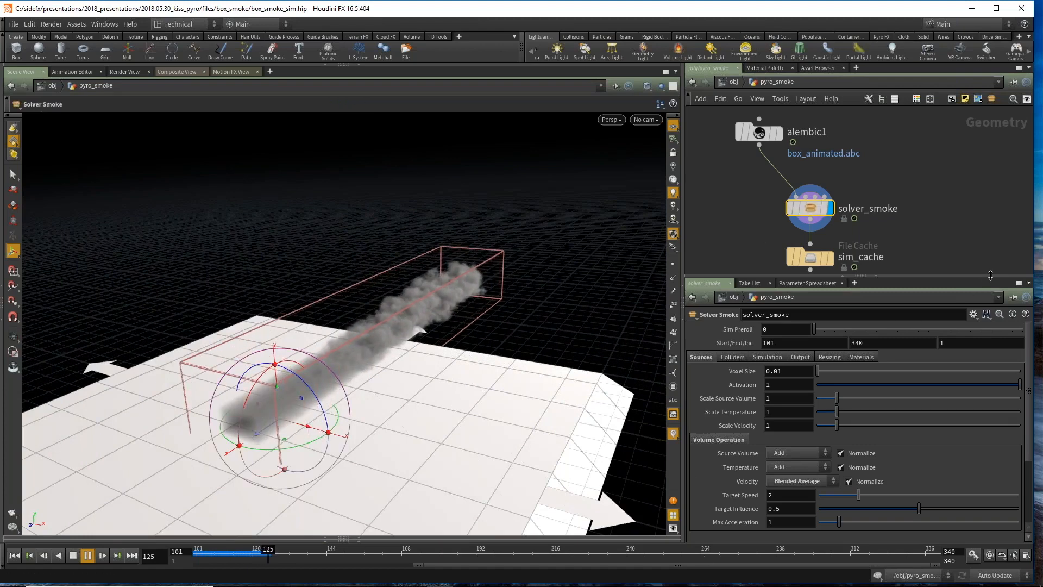
left_click_drag(962, 275, 962, 206)
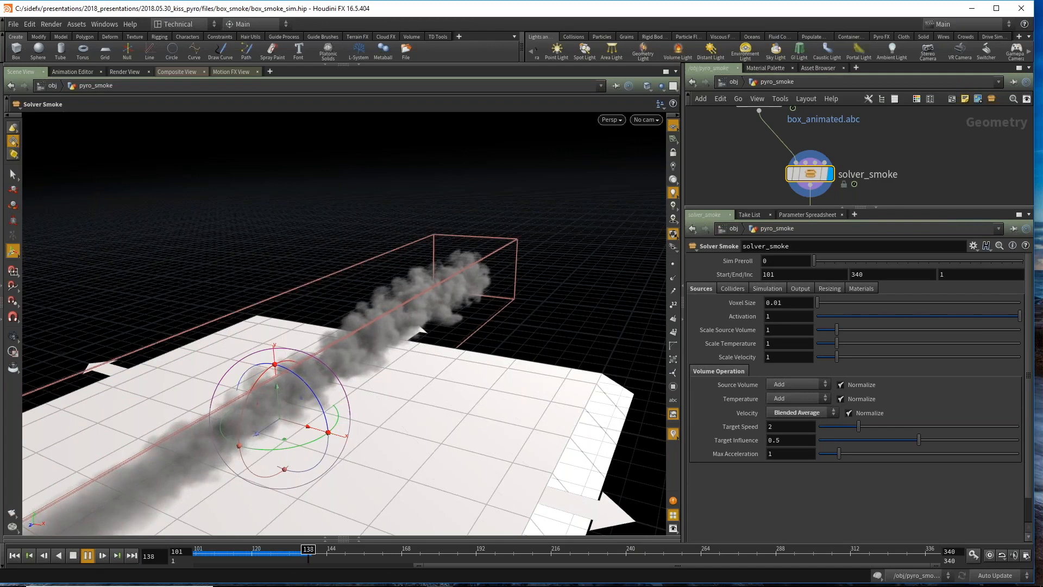
Step: Switch to the KISS Pyro presentation in Adobe Acrobat Reader and advance from the agenda to page 4
key("super+Tab")
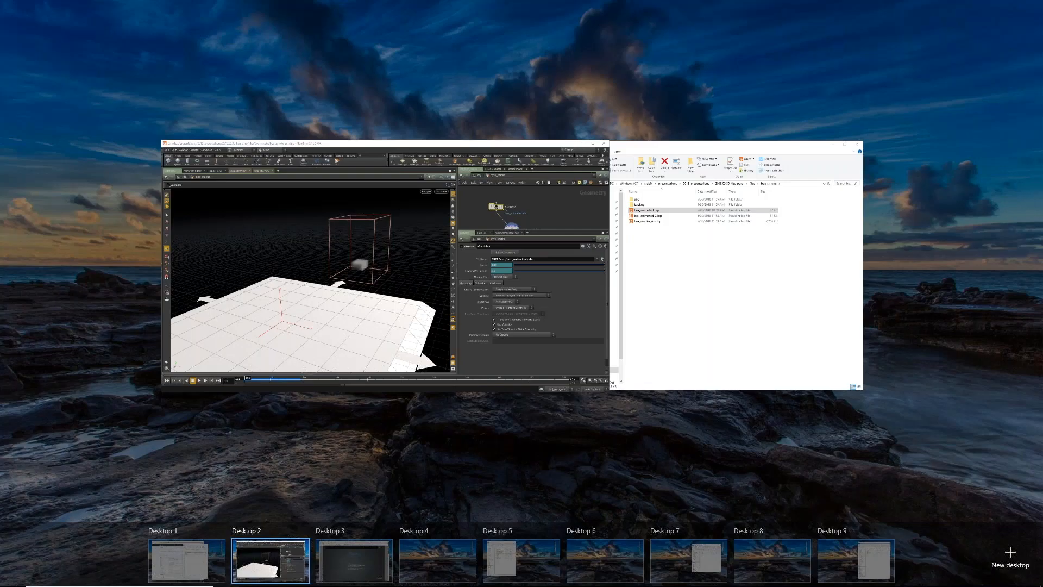
left_click(353, 560)
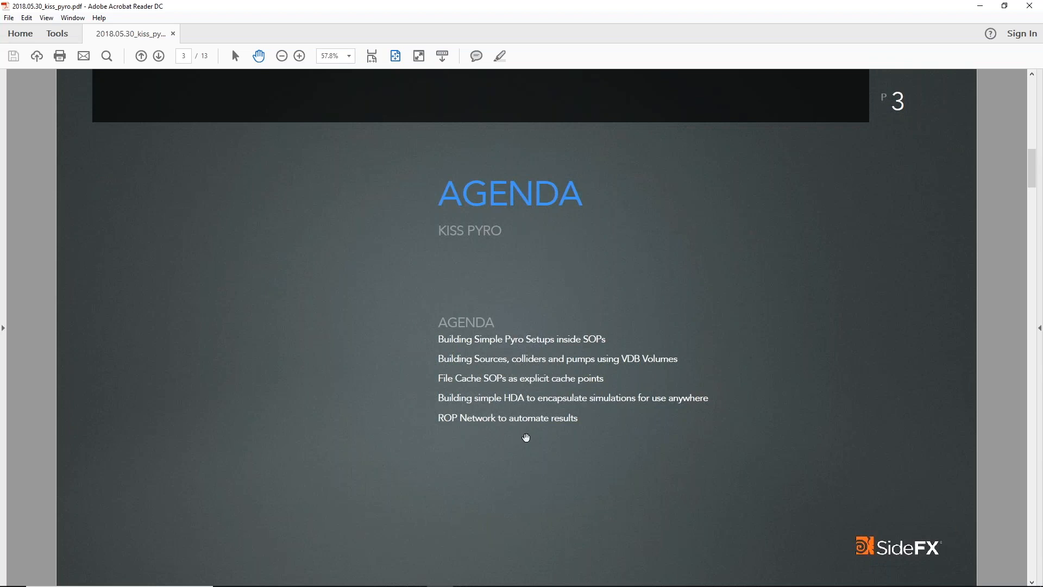
scroll(525, 437, "down", 1)
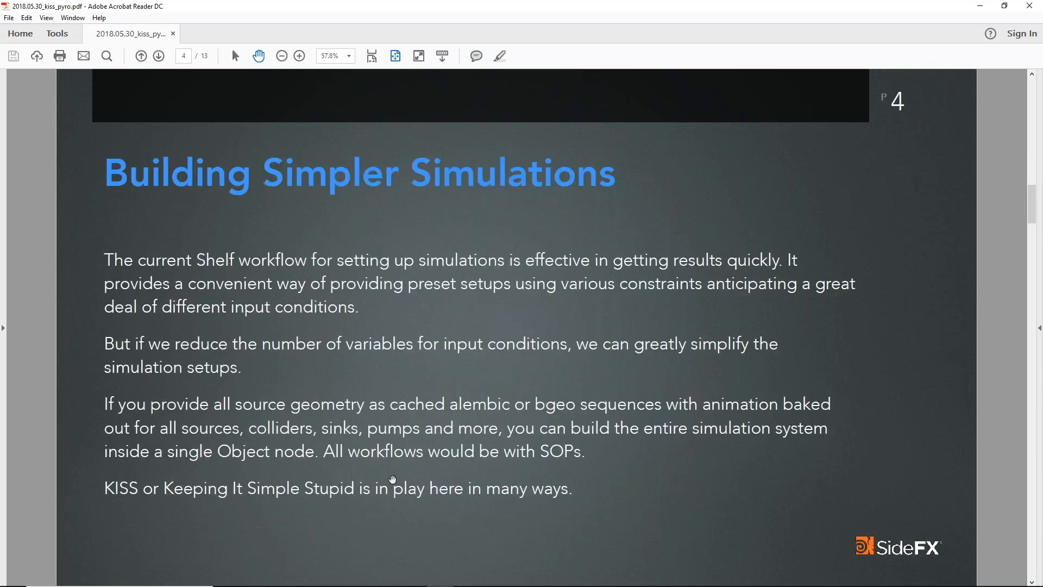
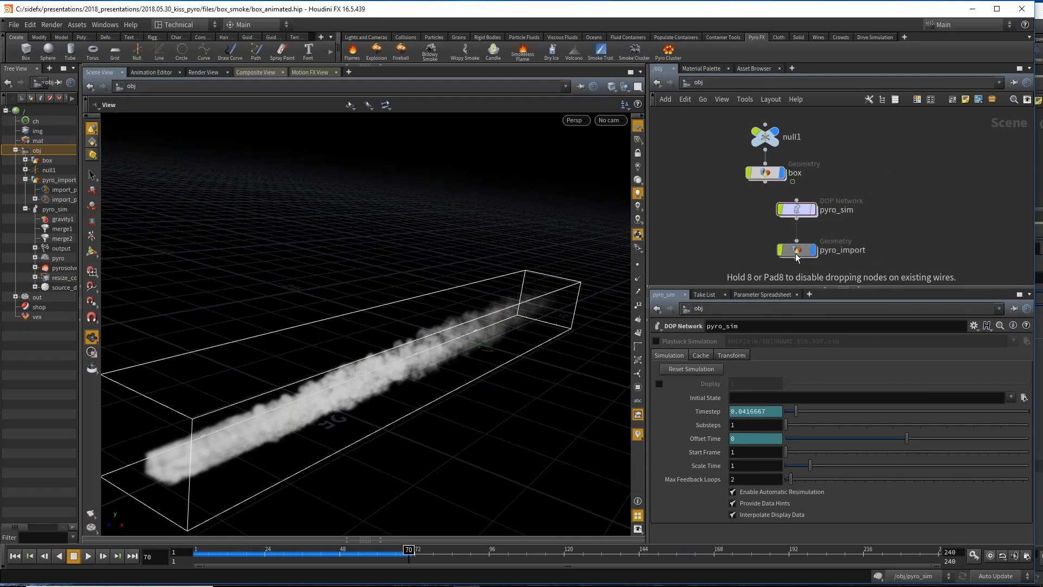
Step: Open the box object's geometry network and move box1 to the left of the create_density_volume chain
middle_click_drag(740, 204, 745, 208)
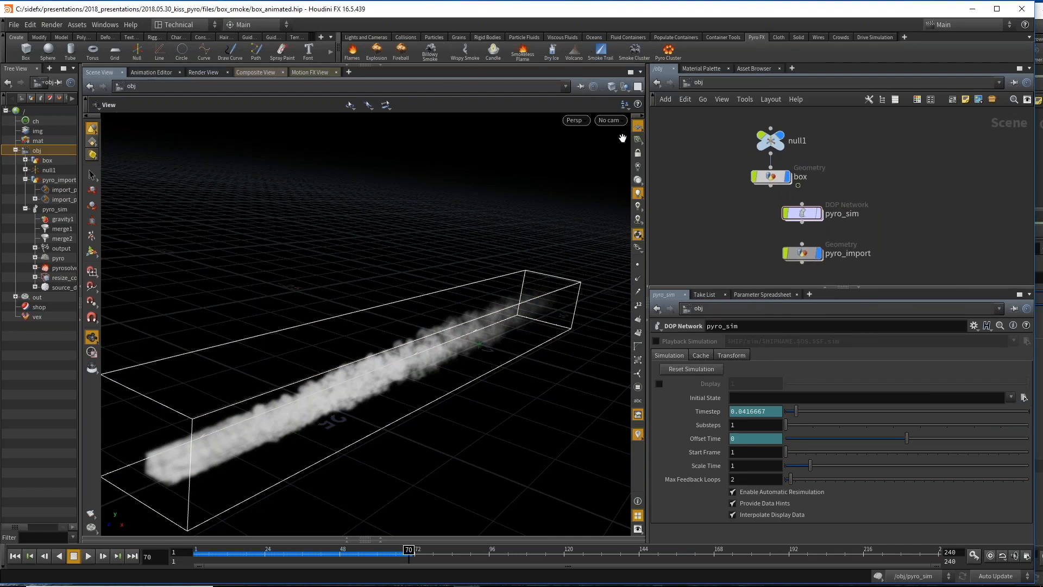
double_click(771, 179)
middle_click_drag(821, 199, 765, 249)
scroll(772, 198, "up", 4)
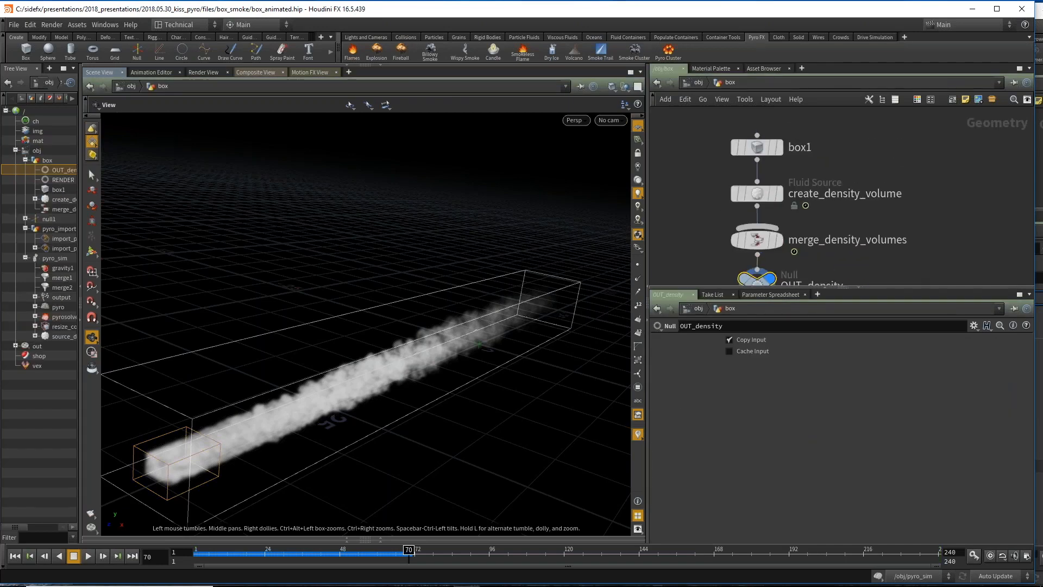
scroll(765, 248, "down", 2)
left_click_drag(787, 164, 747, 148)
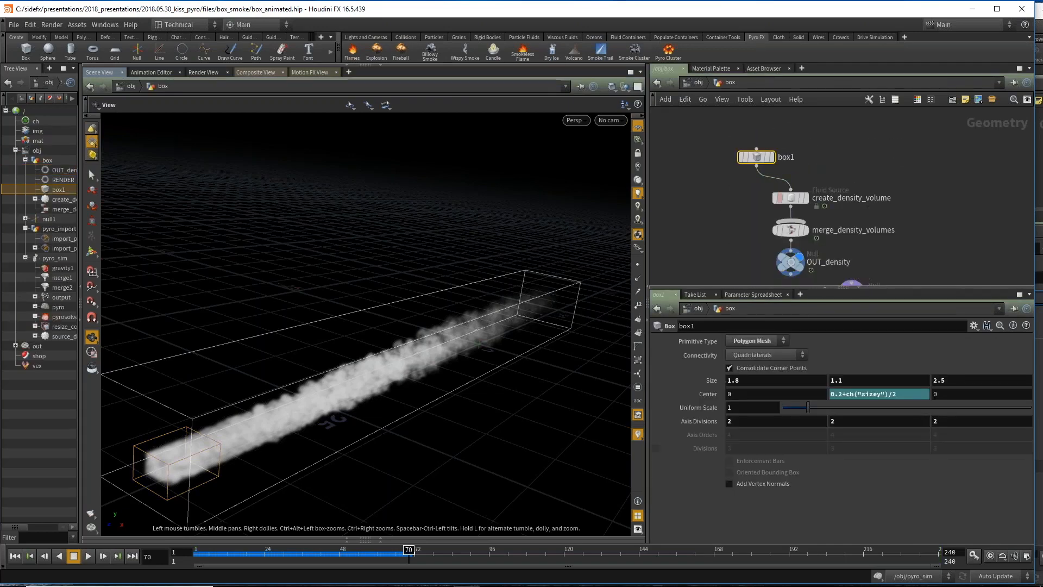
Step: Examine the create_density_volume, merge_density_volumes and OUT_density nodes, ending at the RENDER null
left_click(789, 197)
left_click(789, 235)
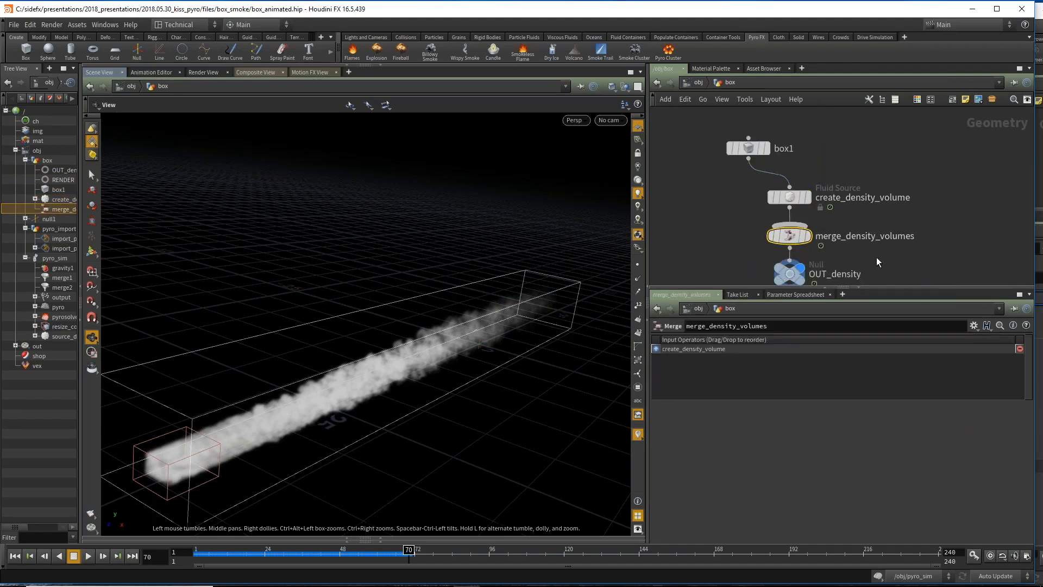
middle_click_drag(878, 262, 894, 186)
left_click(806, 197)
mouse_move(878, 237)
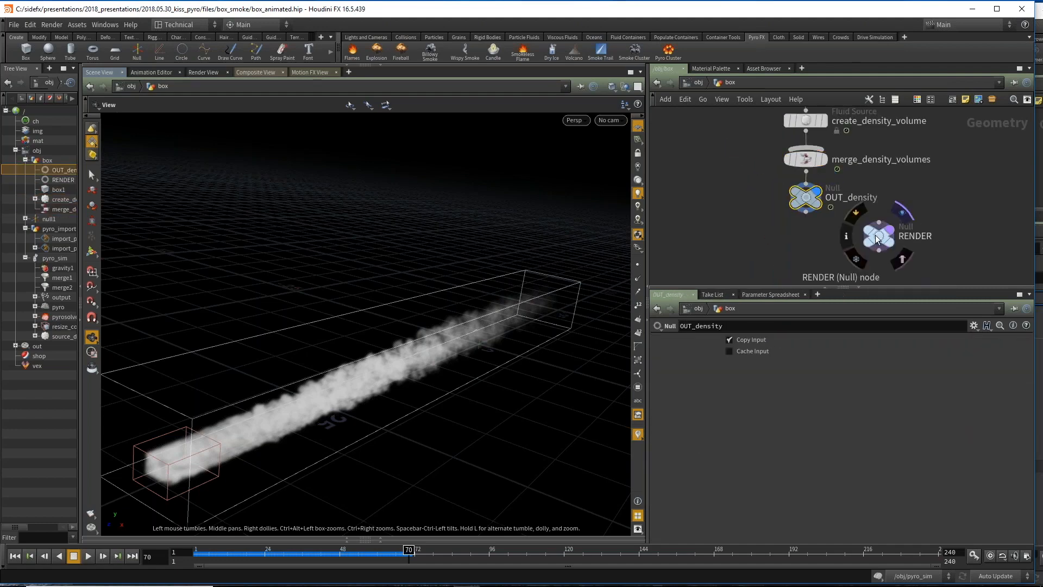
Step: Move box1 slightly higher above create_density_volume in the box network
scroll(947, 184, "down", 2)
middle_click_drag(847, 111, 797, 180)
mouse_move(776, 193)
left_click_drag(778, 195, 778, 178)
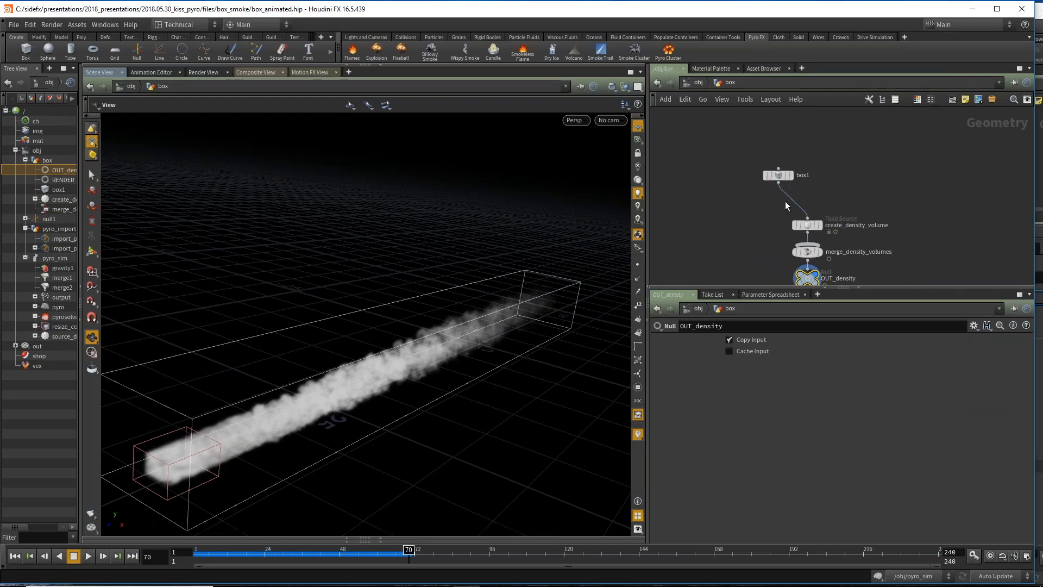
middle_click_drag(756, 246, 724, 214)
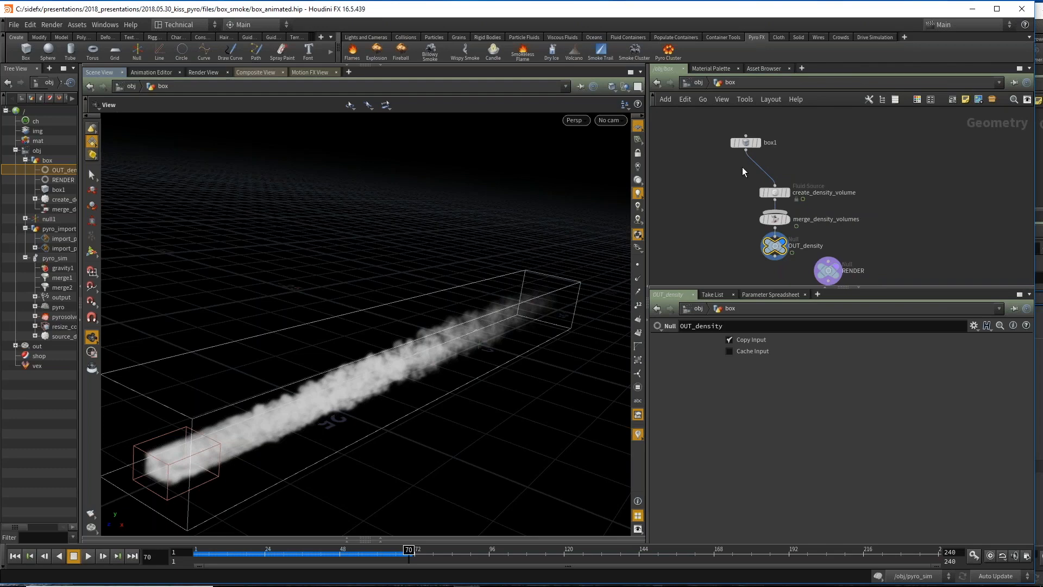
Step: Leave the box network and open the pyro_sim DOP network
mouse_move(749, 142)
key("u")
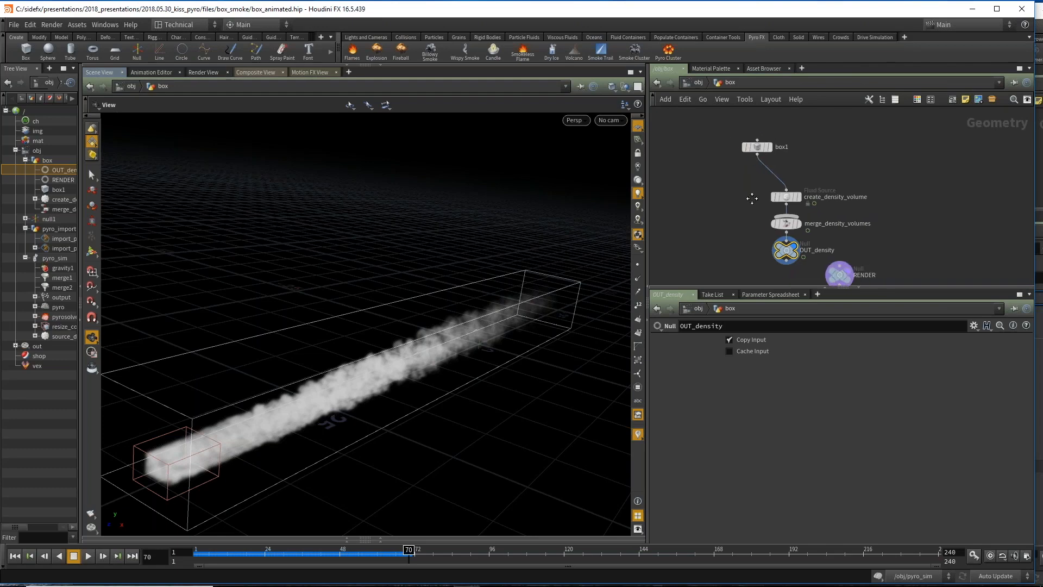
left_click(802, 213)
key("i")
scroll(803, 215, "up", 4)
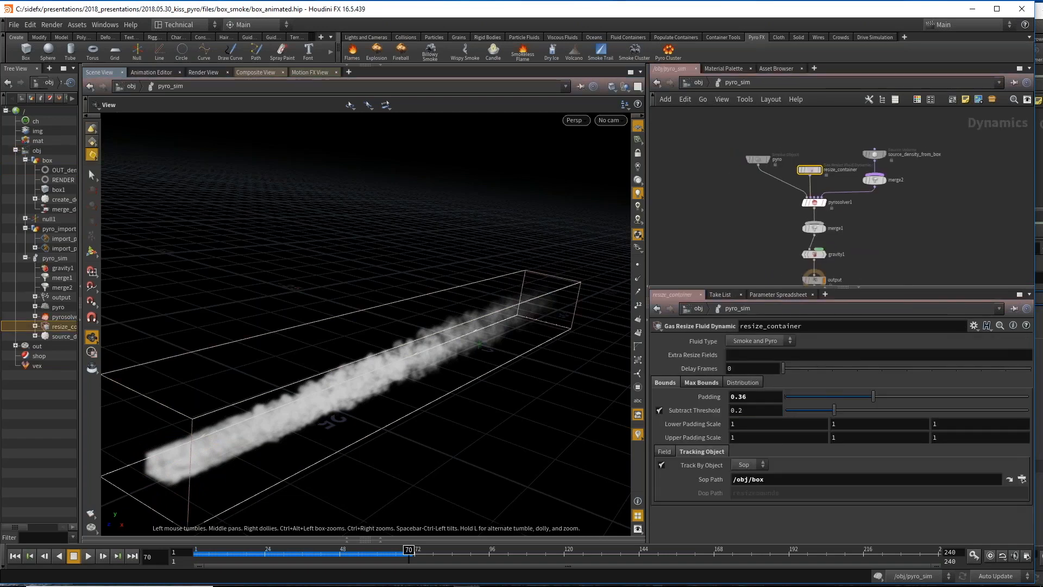
Step: Examine the Relationships and Advanced settings of the pyrosolver1 node
left_click(850, 224)
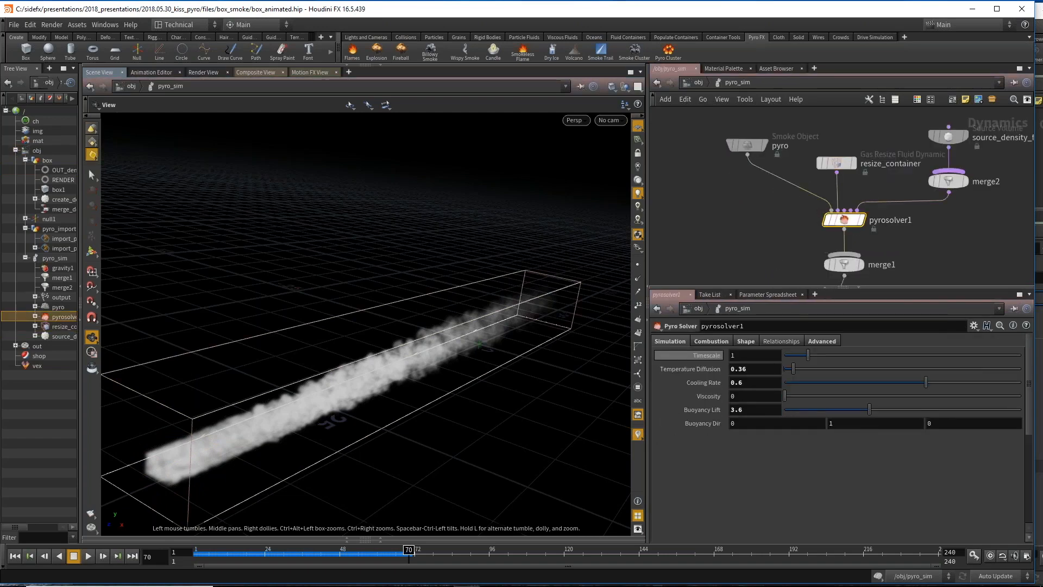
left_click(782, 343)
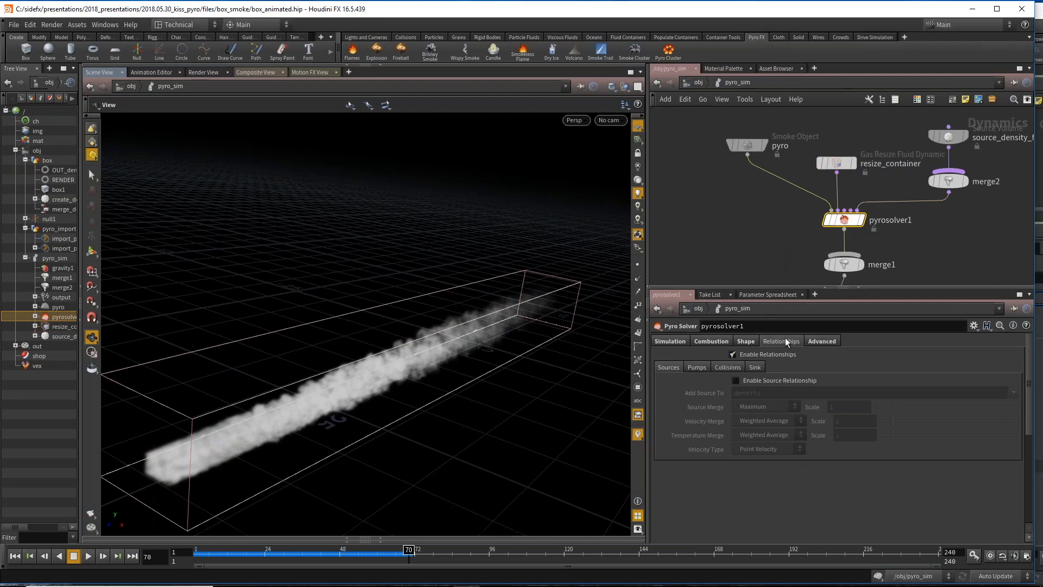
left_click(823, 342)
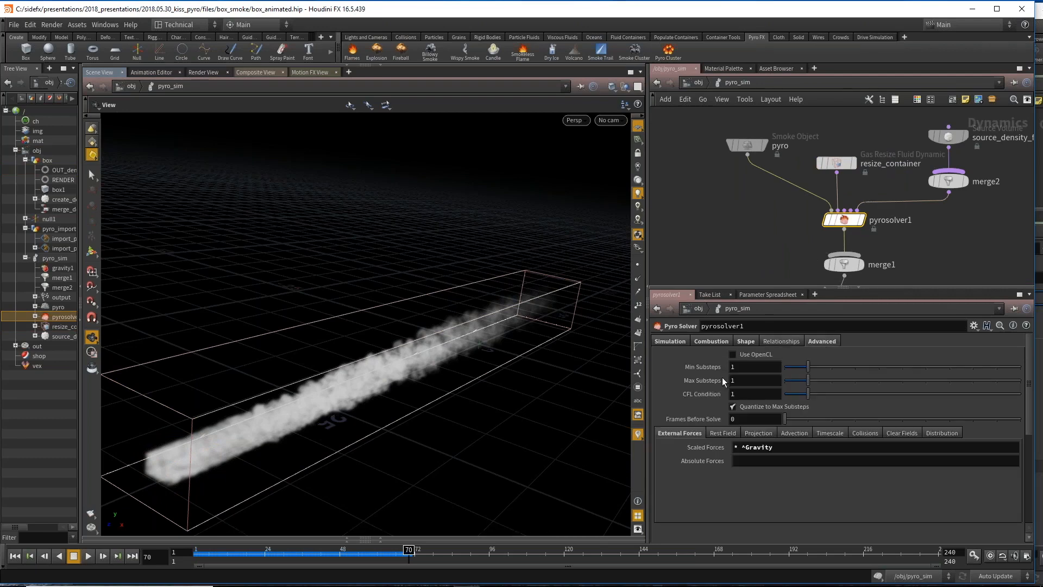
Step: Examine the Advection, Rest Field and External Forces options of pyrosolver1, and return to its Relationships settings
left_click(794, 435)
left_click(723, 433)
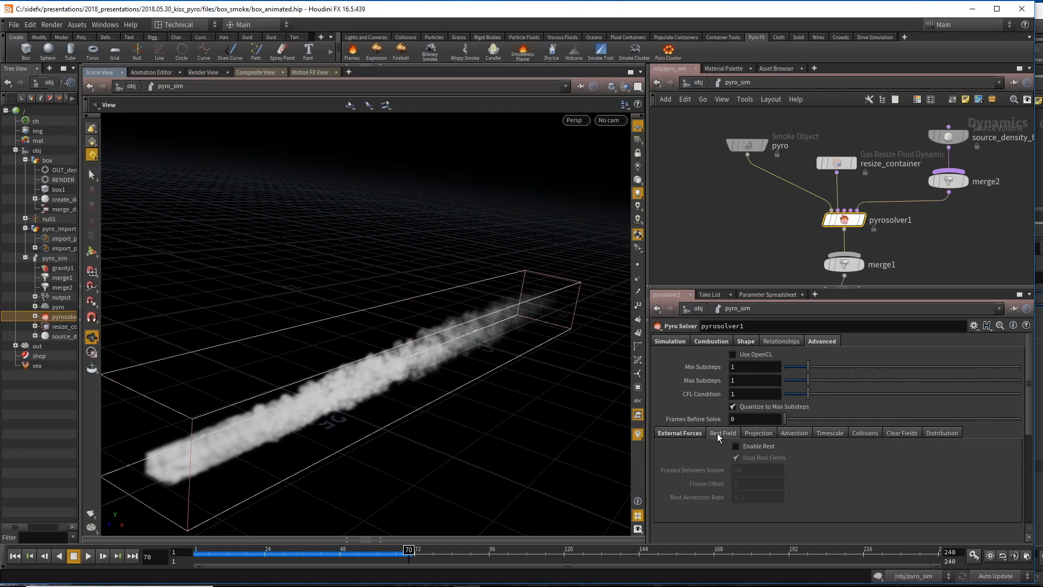
left_click(687, 433)
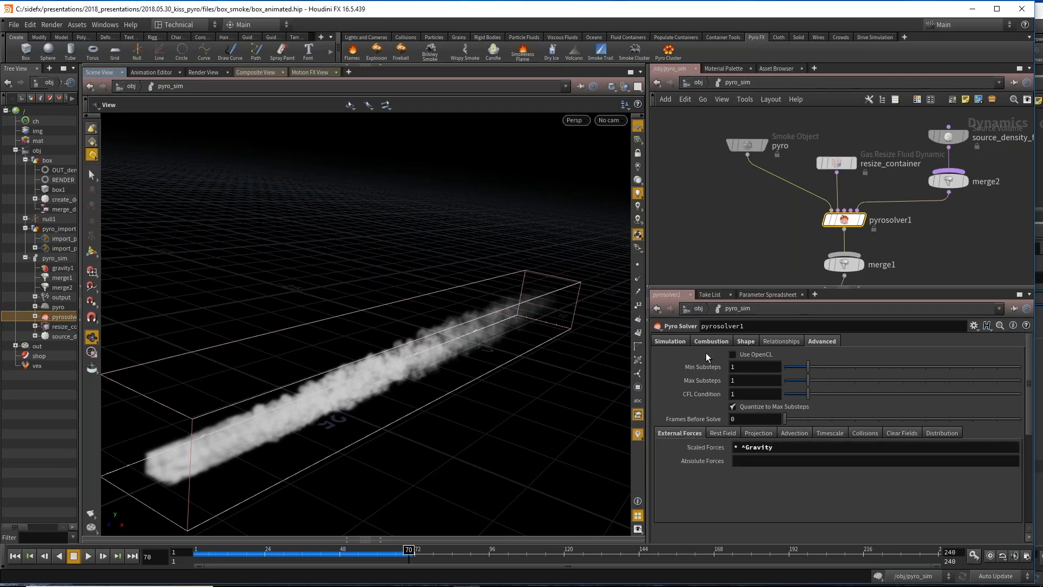
left_click(776, 341)
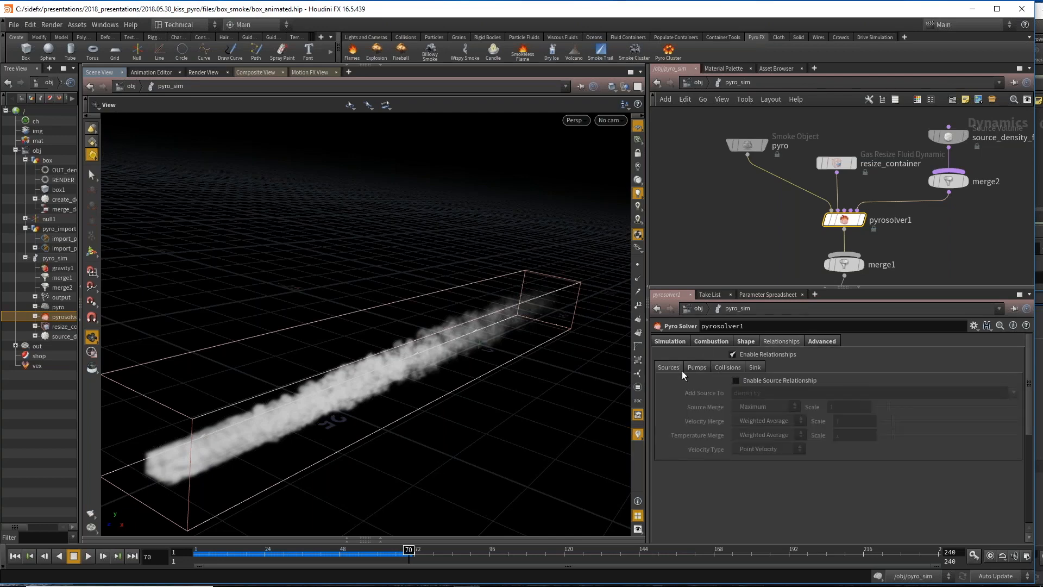
Step: Examine the pyro smoke object's size and division properties and its initial data settings in the pyro_sim network
left_click(754, 147)
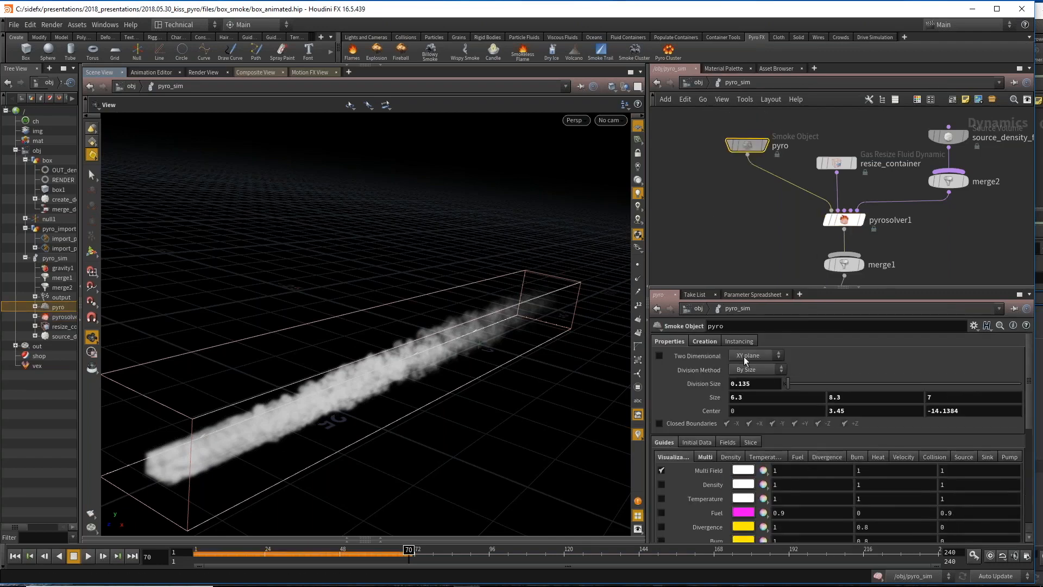
scroll(723, 397, "down", 2)
left_click(703, 429)
scroll(734, 184, "down", 4)
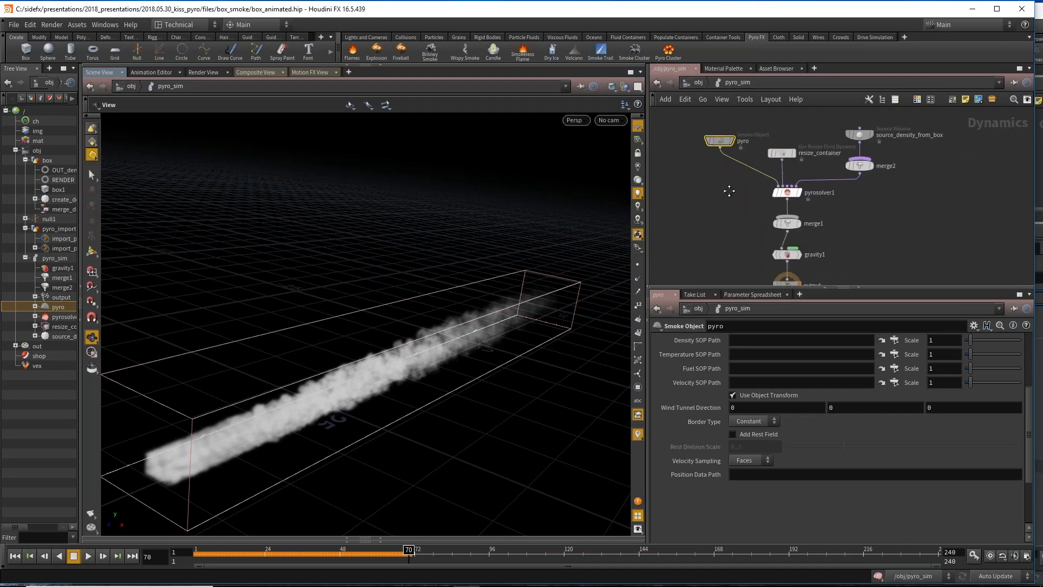
middle_click_drag(734, 183, 738, 186)
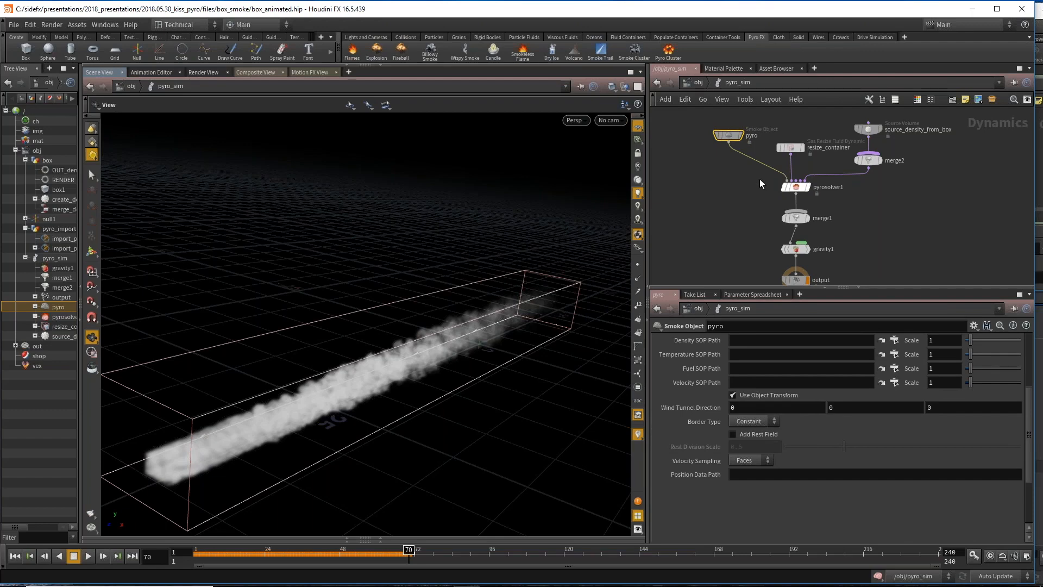
Step: Return to the object level and open pyro_import to examine its import_pyrofields and import_pyro_visualization nodes
key("u")
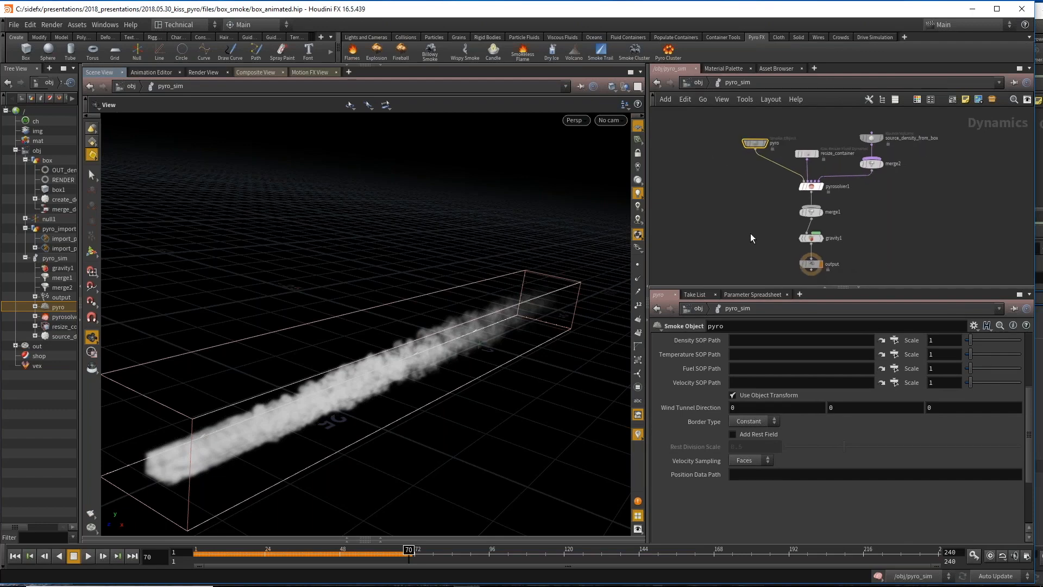
middle_click_drag(729, 234, 768, 214)
left_click(824, 240)
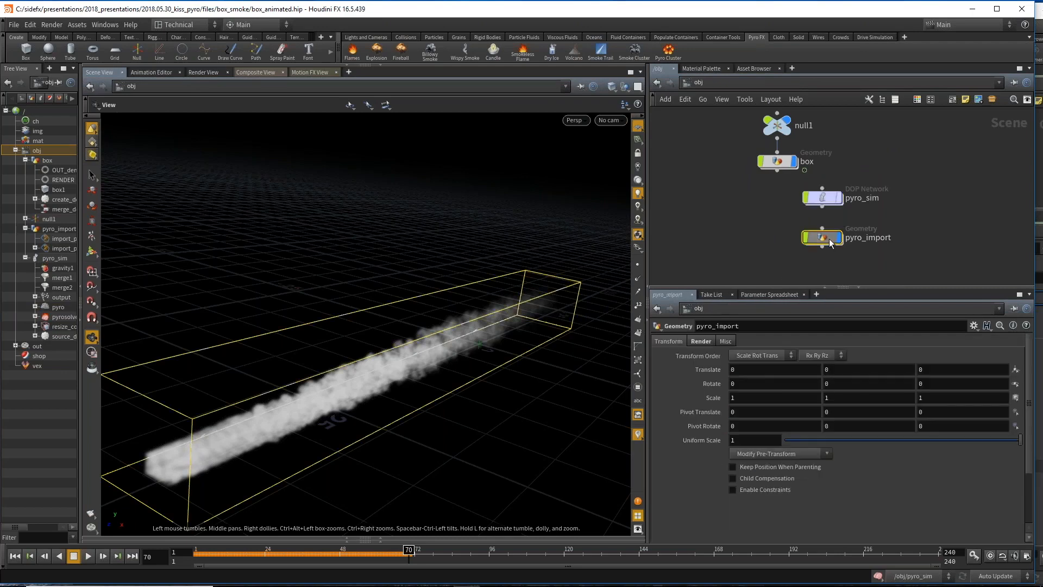
middle_click_drag(784, 219, 739, 226)
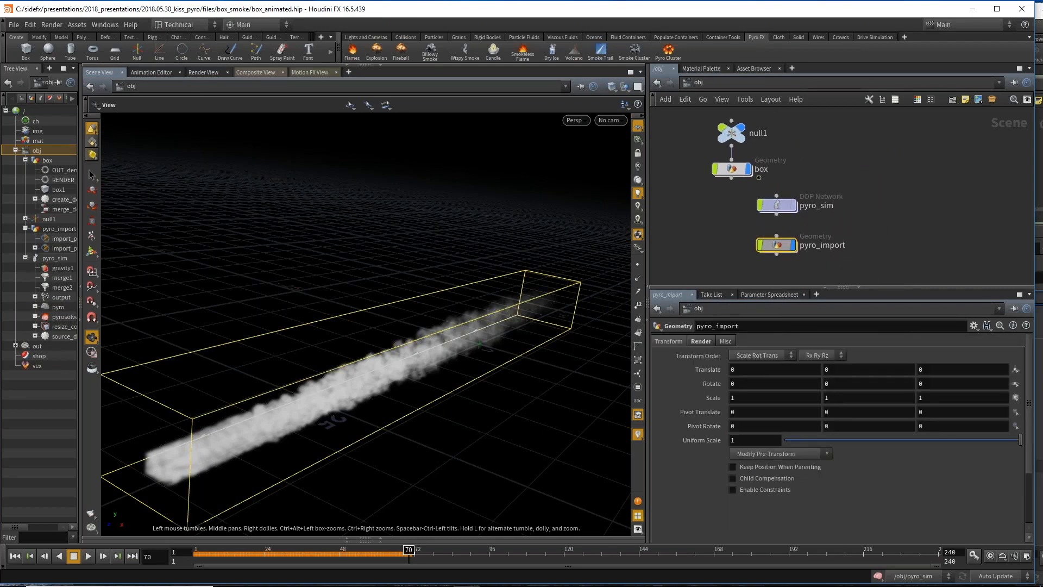
left_click(782, 209)
double_click(777, 245)
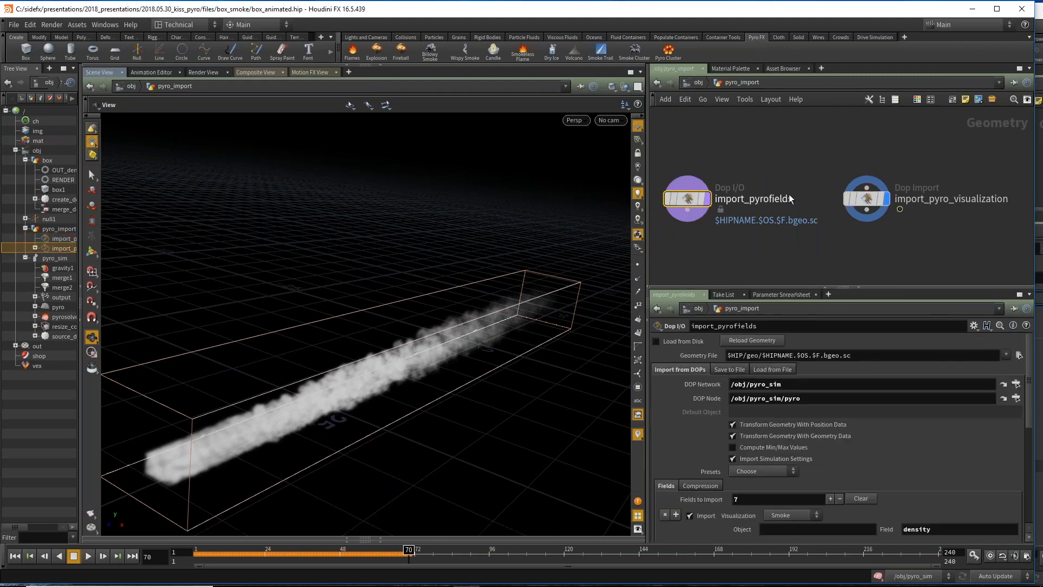
left_click(869, 203)
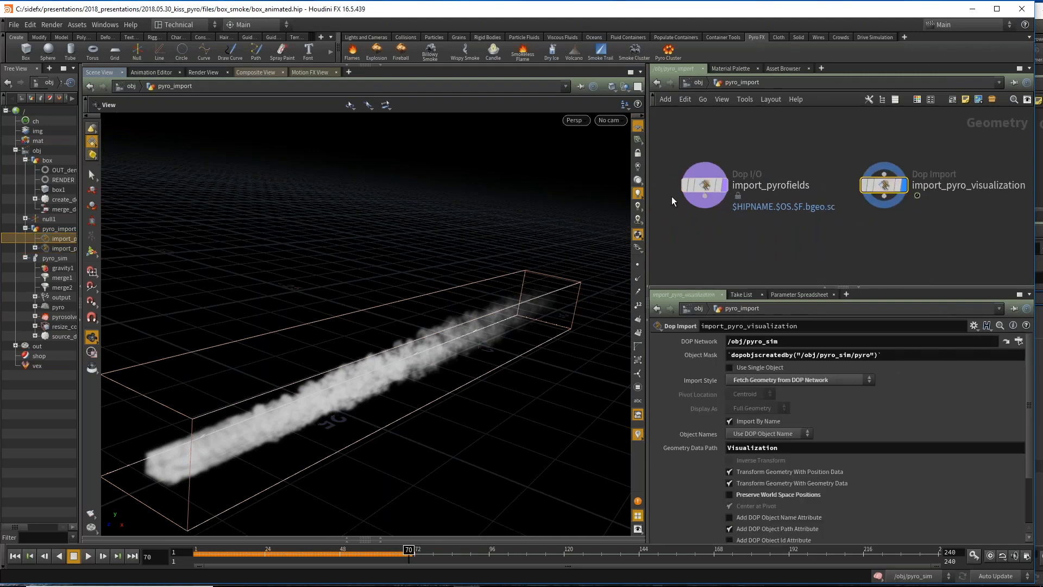
Step: Leave the pyro_import network and review the pyro_sim and pyro_import nodes at the object level
key("u")
left_click(776, 245)
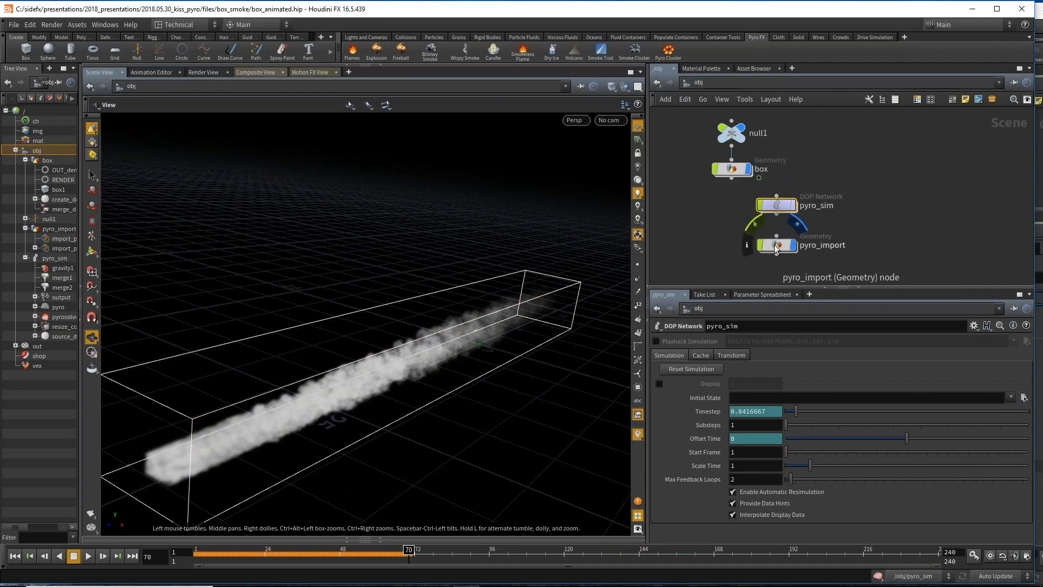
left_click(777, 205)
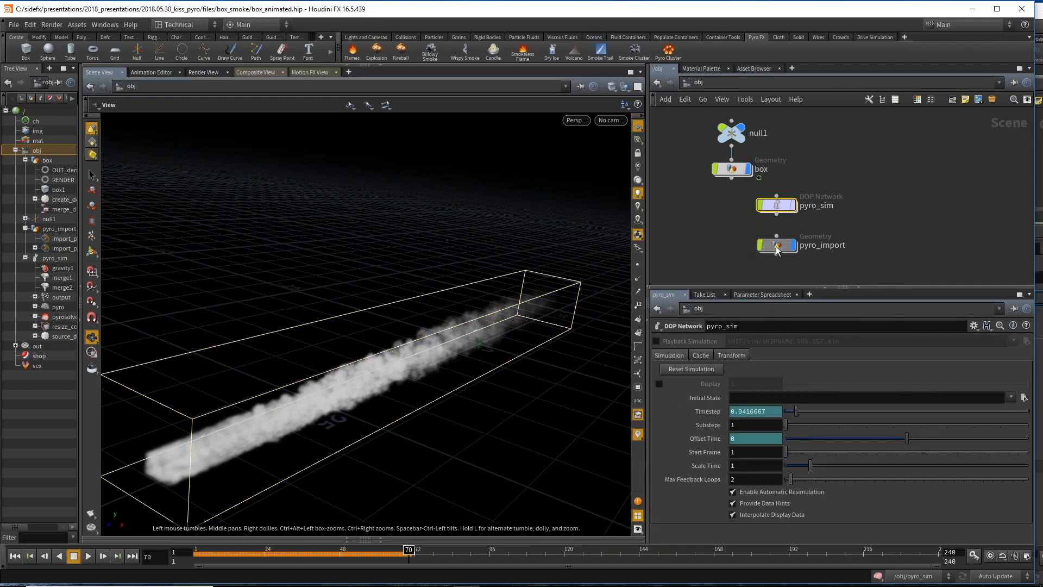
left_click(777, 245)
mouse_move(779, 250)
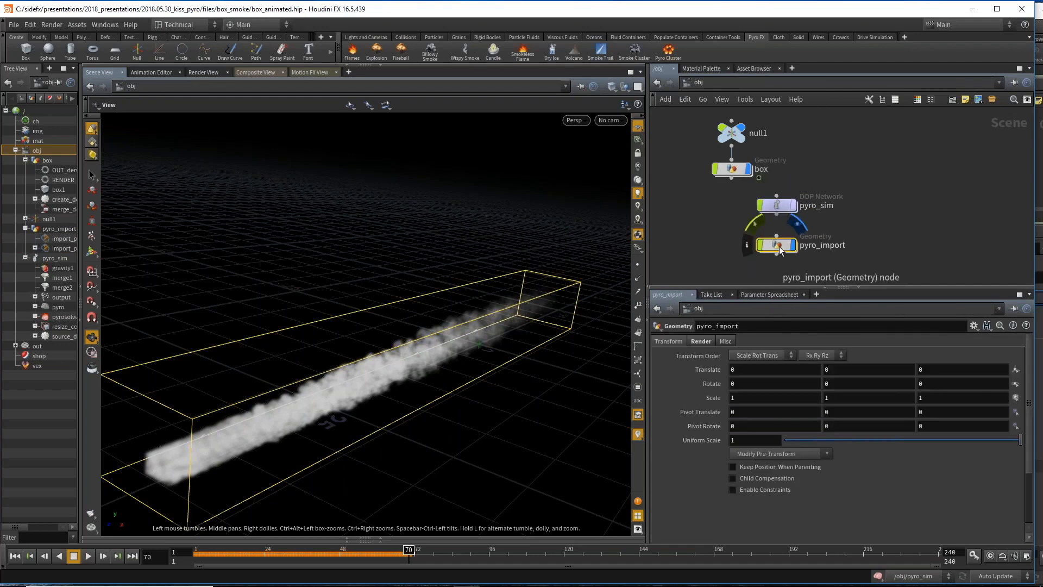
Step: Switch to the box_smoke_sim.hip Houdini session, enlarge its network pane and place alembic1 above solver_smoke
middle_click_drag(862, 228, 822, 219)
scroll(822, 229, "down", 1)
mouse_move(687, 159)
key("alt+Tab")
left_click_drag(835, 208, 836, 302)
middle_click_drag(845, 261, 784, 232)
scroll(791, 214, "up", 3)
left_click_drag(809, 142, 860, 161)
mouse_move(861, 217)
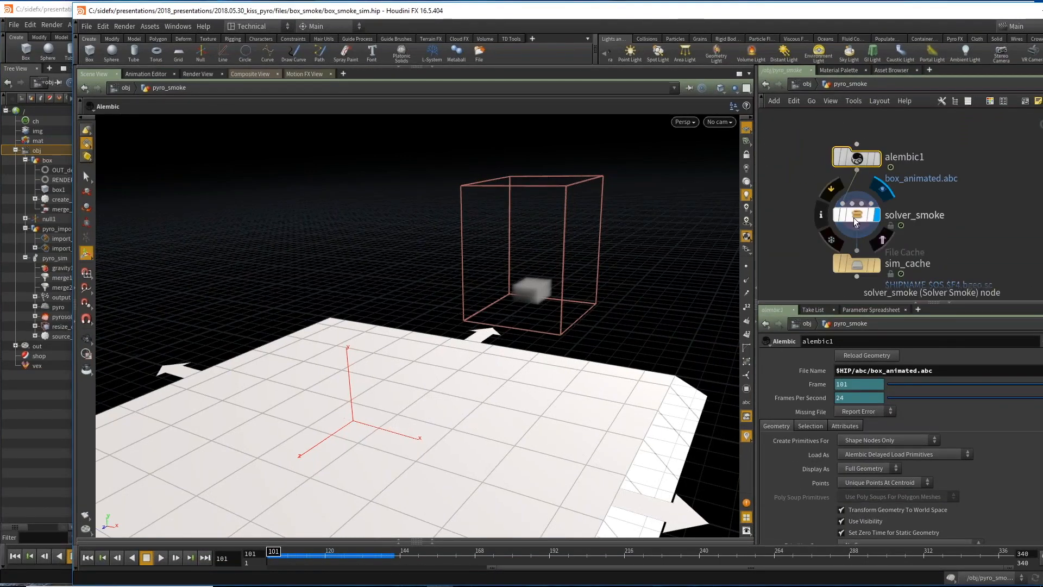
Step: Allow editing of the solver_smoke node's contents and dive inside it
right_click(852, 213)
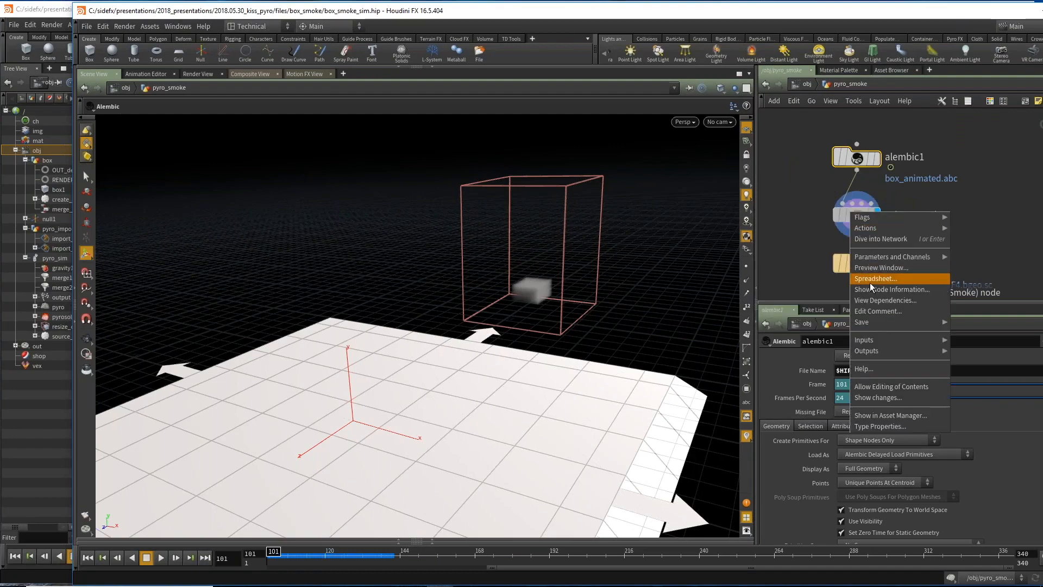
left_click(907, 386)
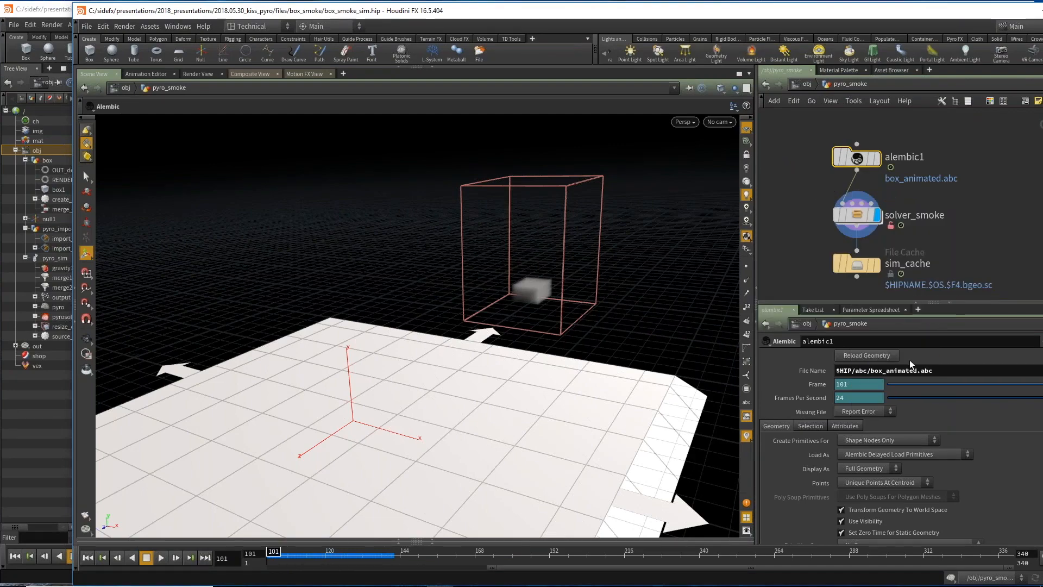
double_click(859, 215)
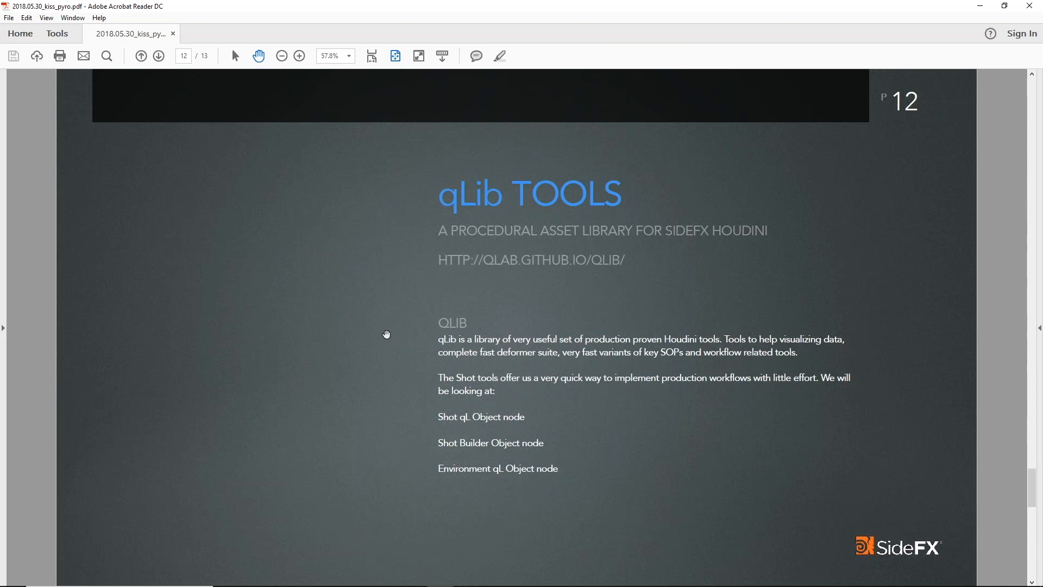
Step: Read through to the PDF's qLib installation page, and switch to Desktop 1 with the 2018.05.30_kiss_pyro folder in front
scroll(410, 380, "down", 2)
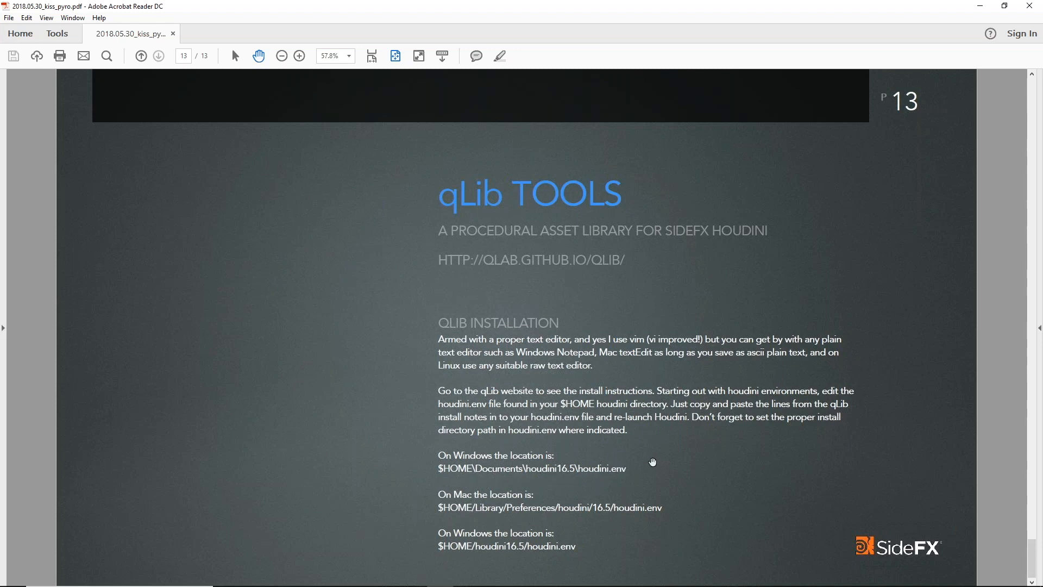
key("super+Tab")
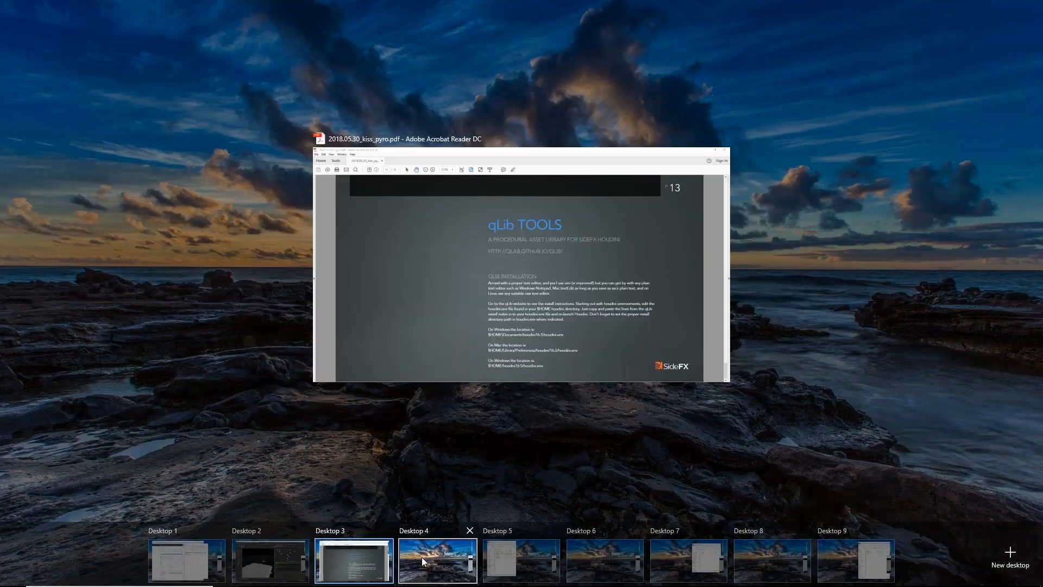
left_click(422, 557)
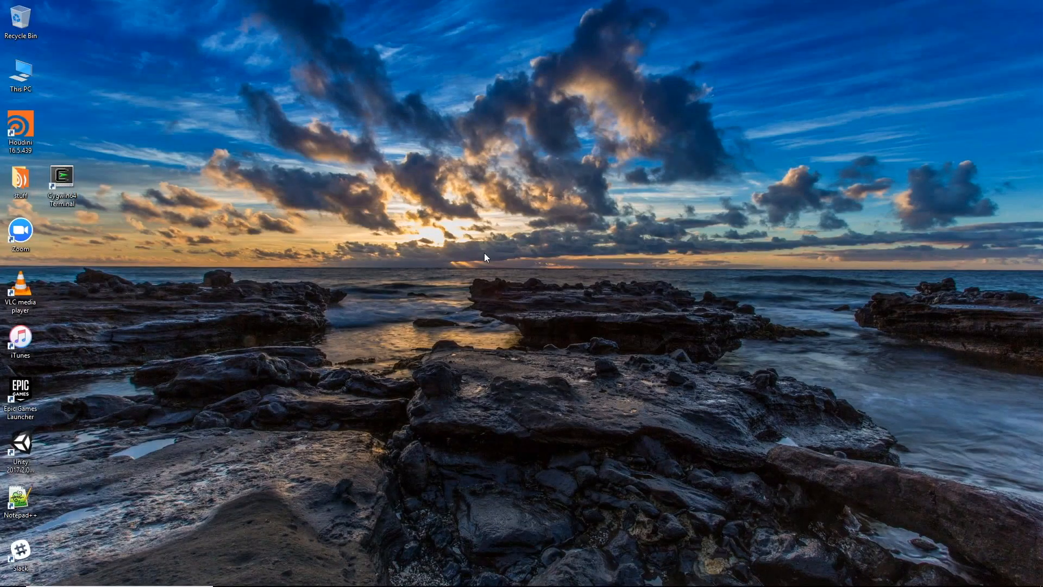
key("super+Tab")
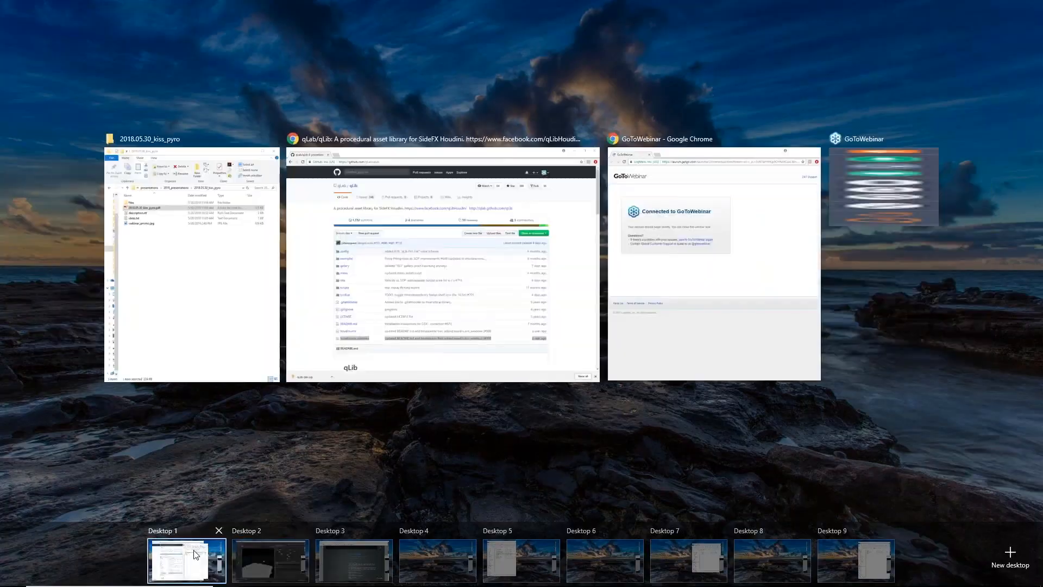
left_click(179, 559)
key("super+Tab")
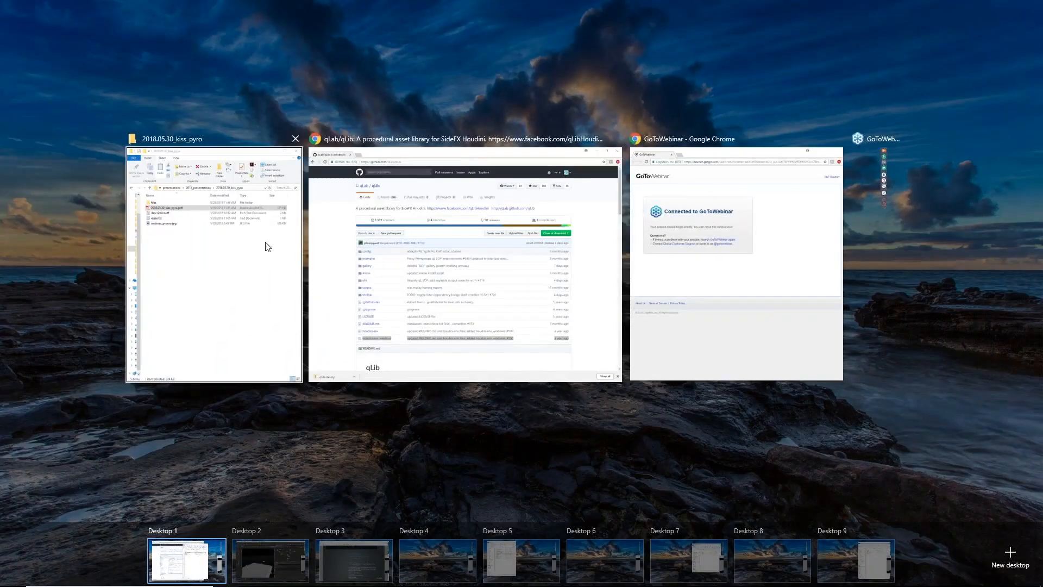
left_click(266, 245)
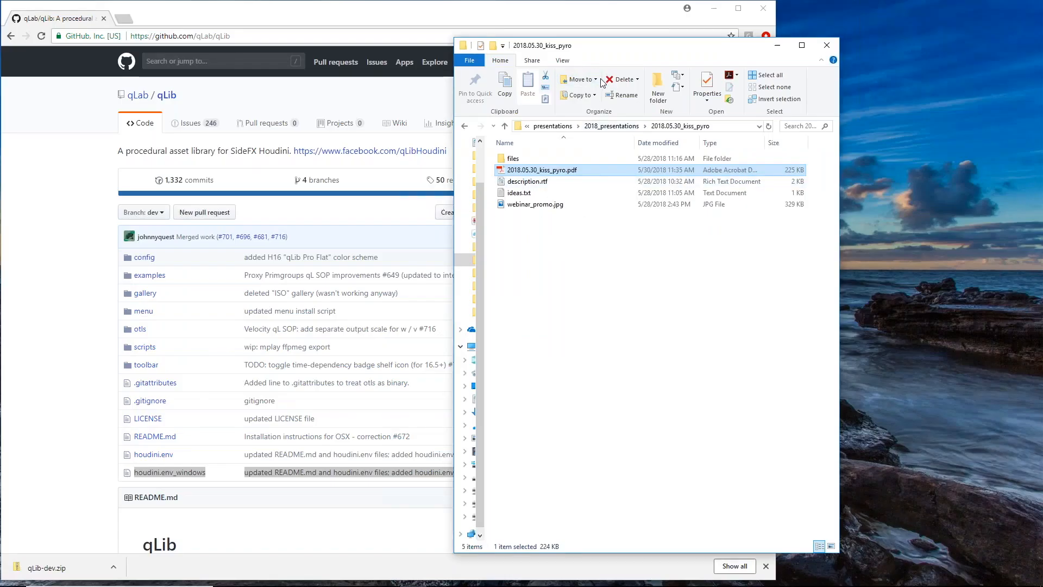
Step: Open a new File Explorer window and browse to the houdini16.5 folder inside the user's Documents
key("super+e")
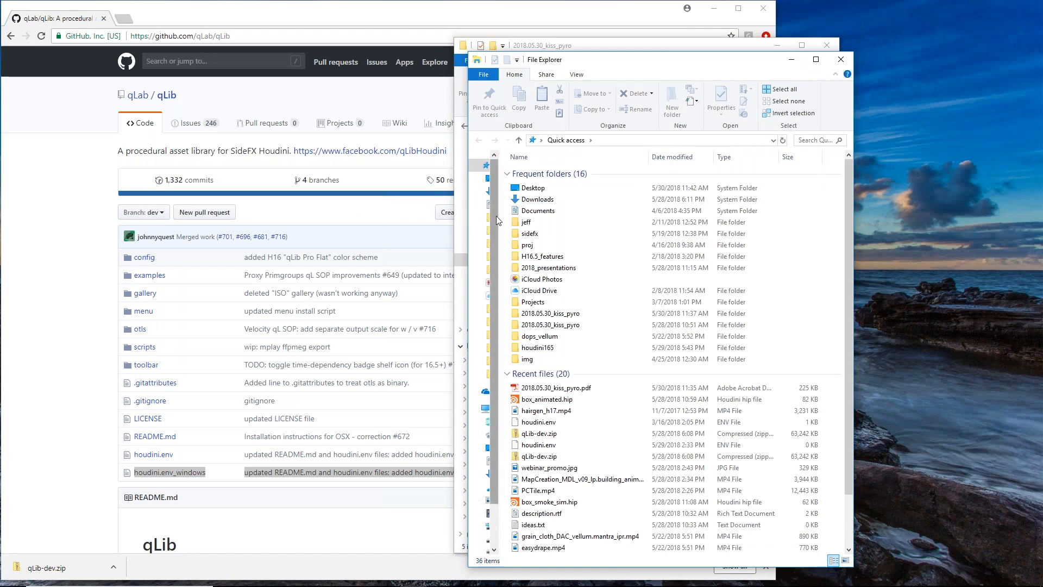
left_click_drag(499, 220, 557, 220)
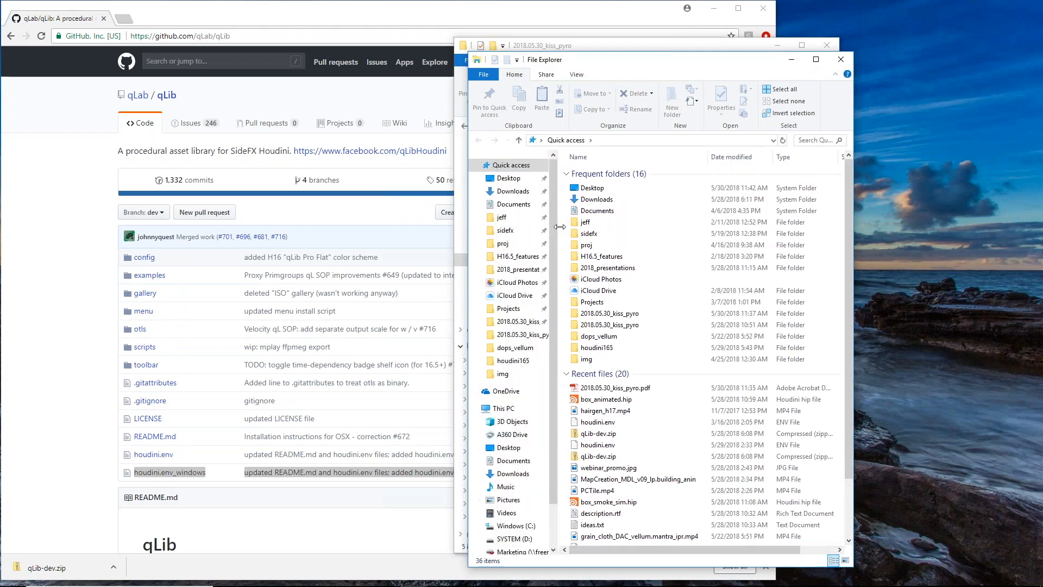
left_click(504, 218)
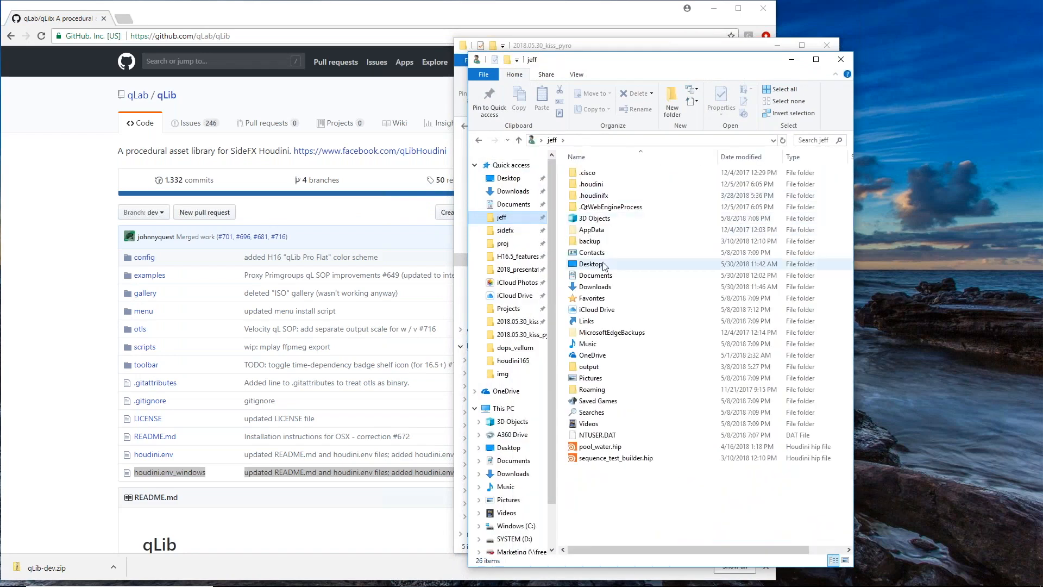
double_click(605, 278)
left_click(608, 185)
double_click(607, 185)
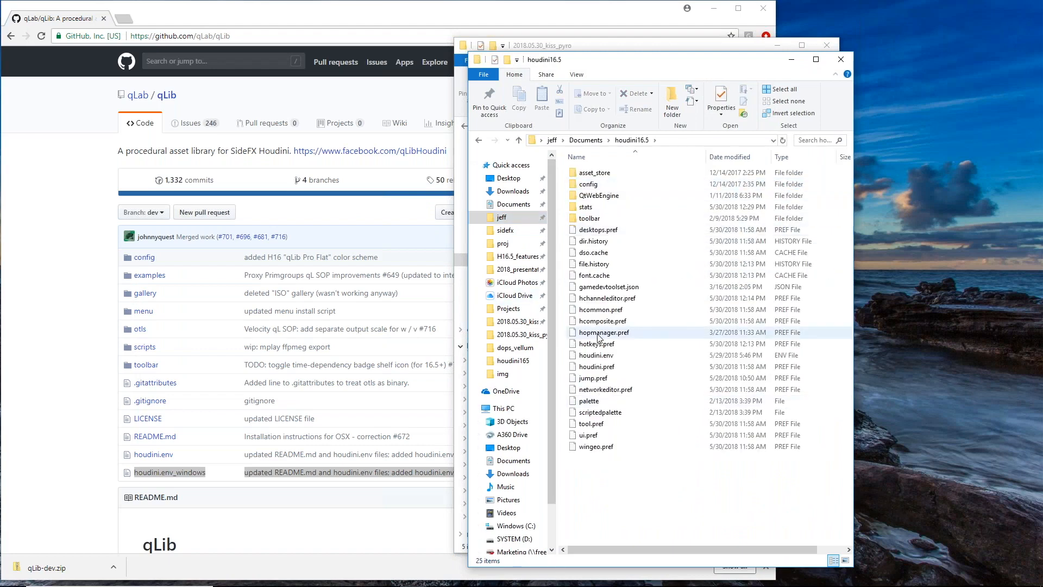
Step: Open houdini.env from the houdini16.5 folder in Notepad++ and place its window beside the folder
left_click(607, 357)
right_click(576, 362)
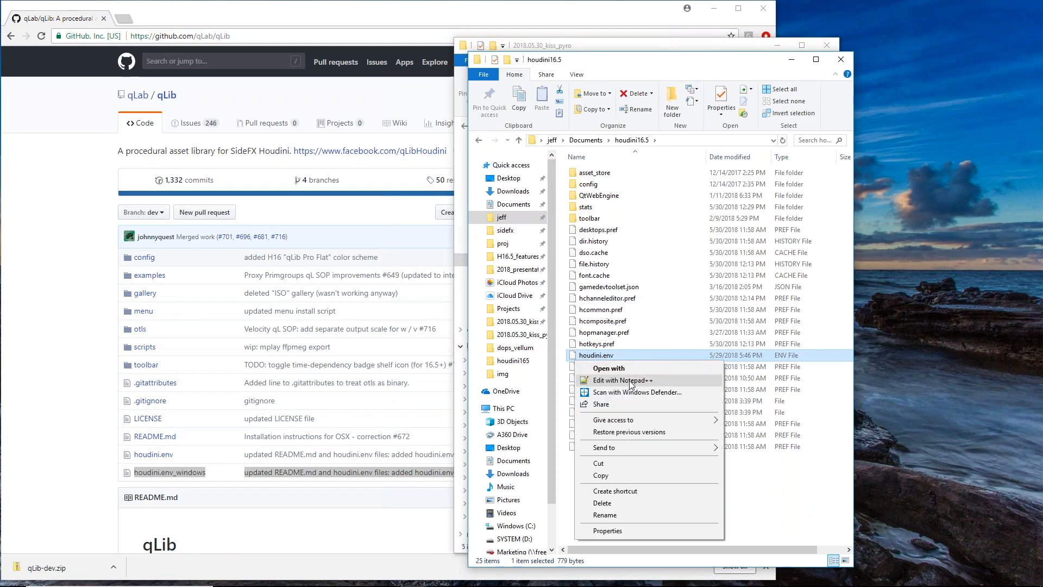
left_click(663, 379)
left_click_drag(331, 37, 351, 18)
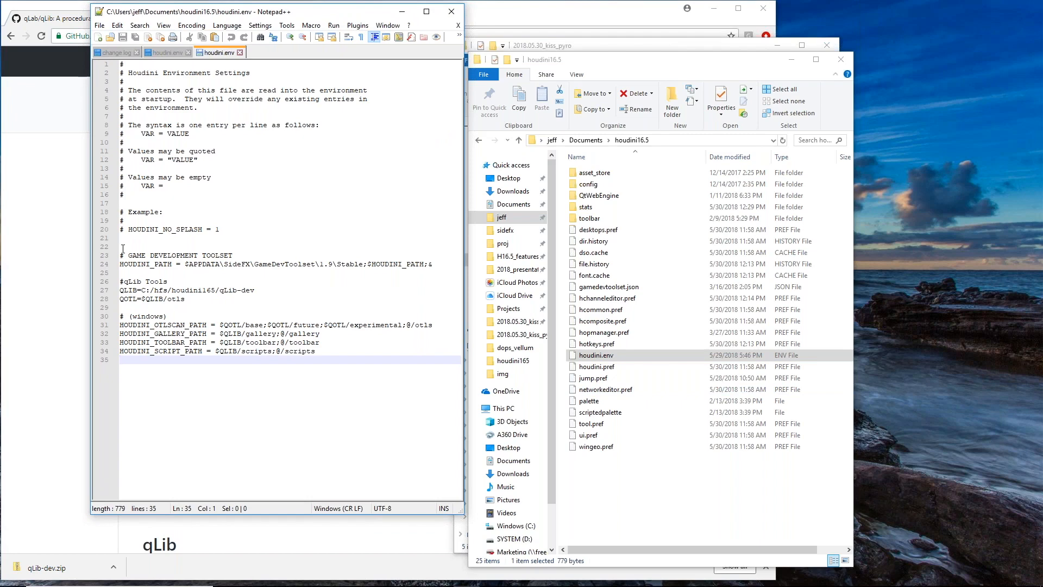
Step: Examine the Game Development Toolset and qLib entries in houdini.env, especially the line defining the QLIB install path
left_click_drag(121, 255, 321, 359)
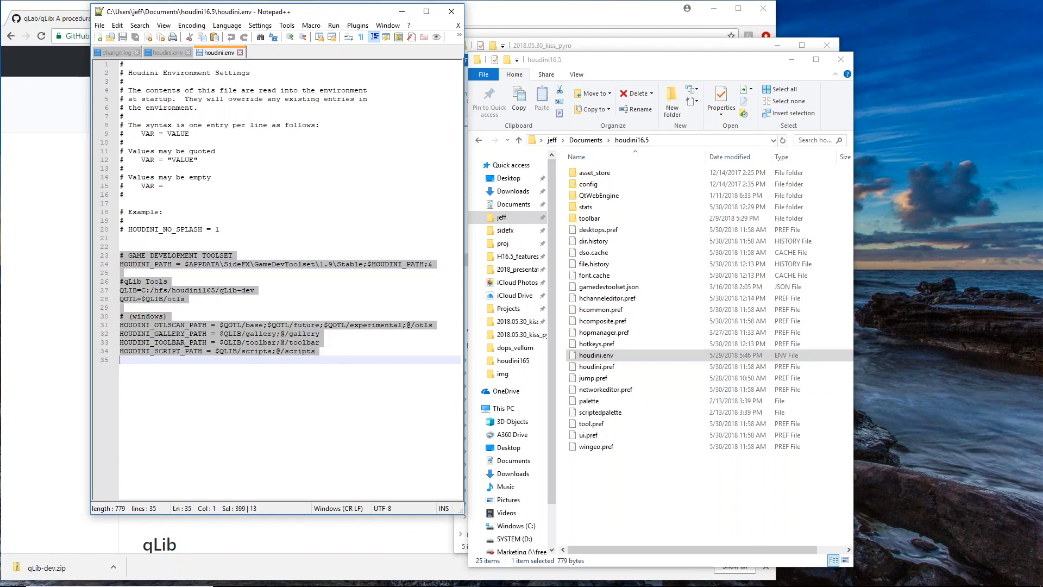
left_click(187, 299)
left_click_drag(121, 282, 308, 347)
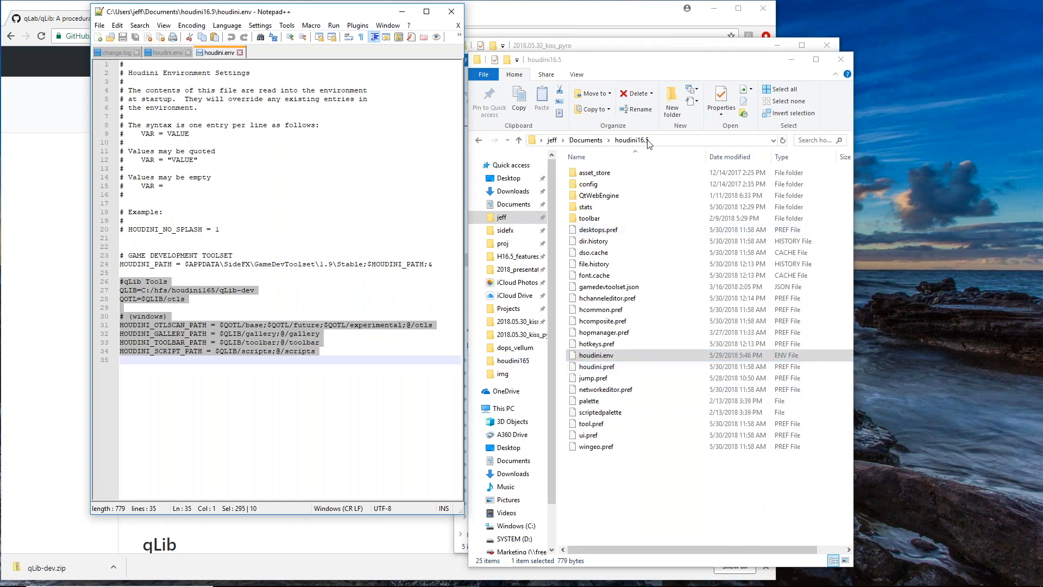
left_click(301, 291)
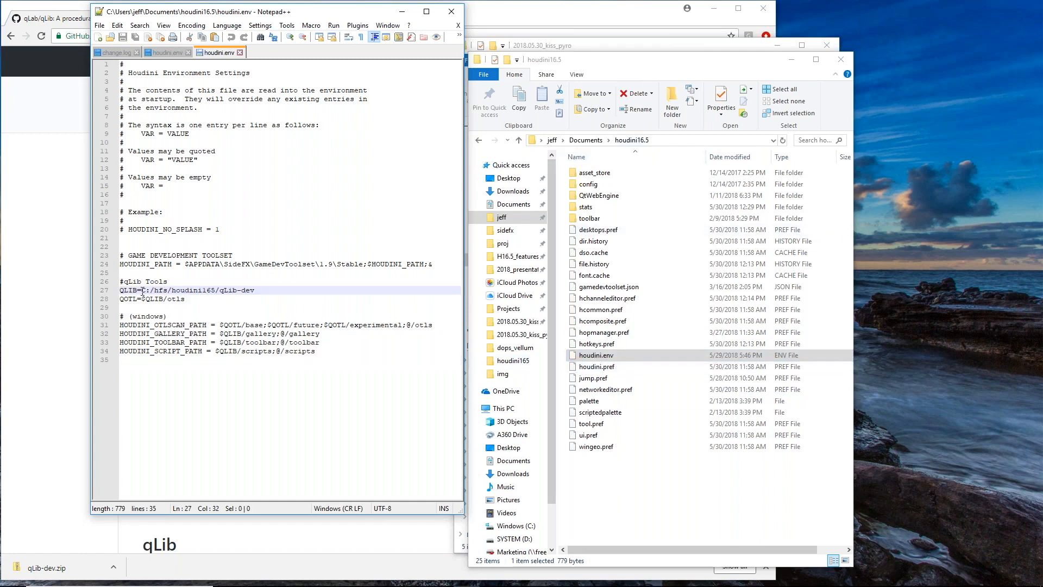
left_click_drag(121, 290, 259, 293)
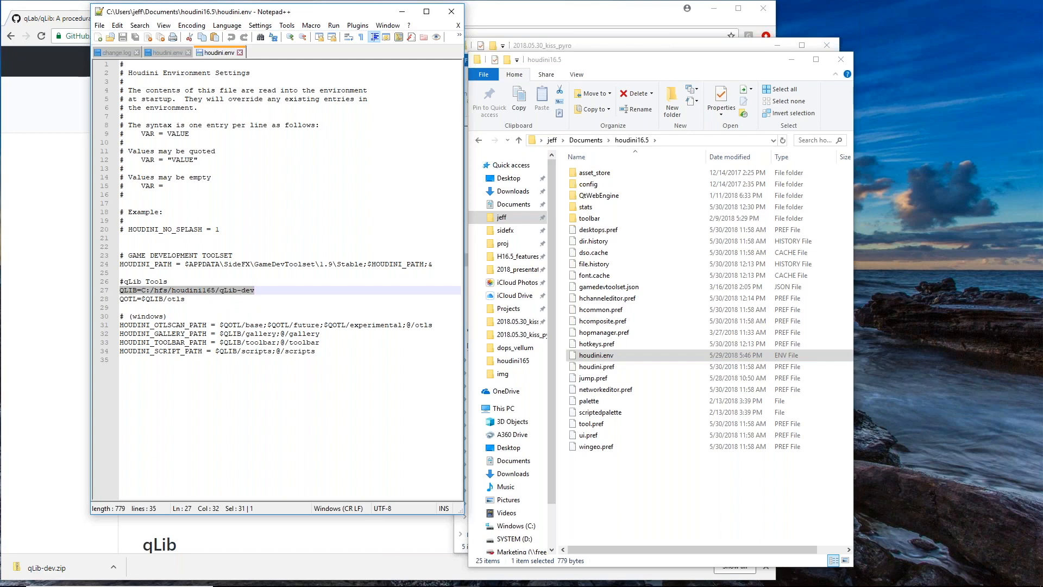
left_click(211, 305)
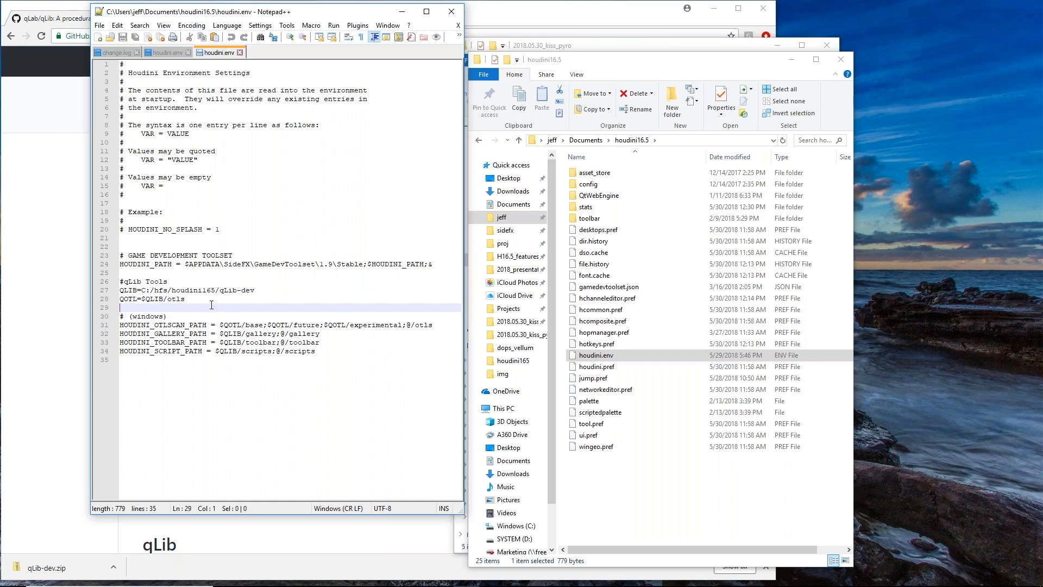
Step: Switch to Desktop 2 and bring the Houdini window with box_animated.hip to the front
left_click(188, 290)
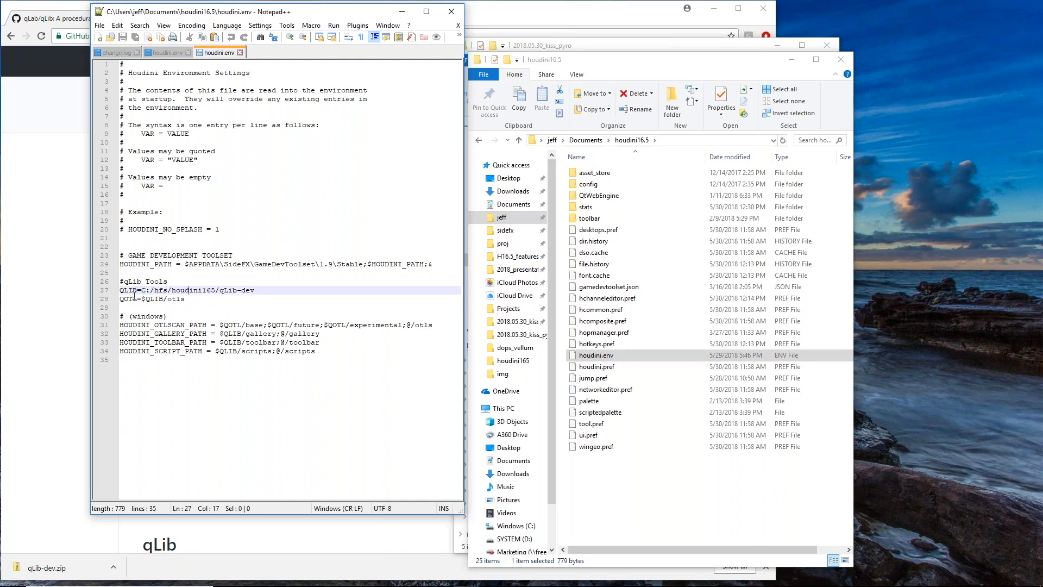
key("super+Tab")
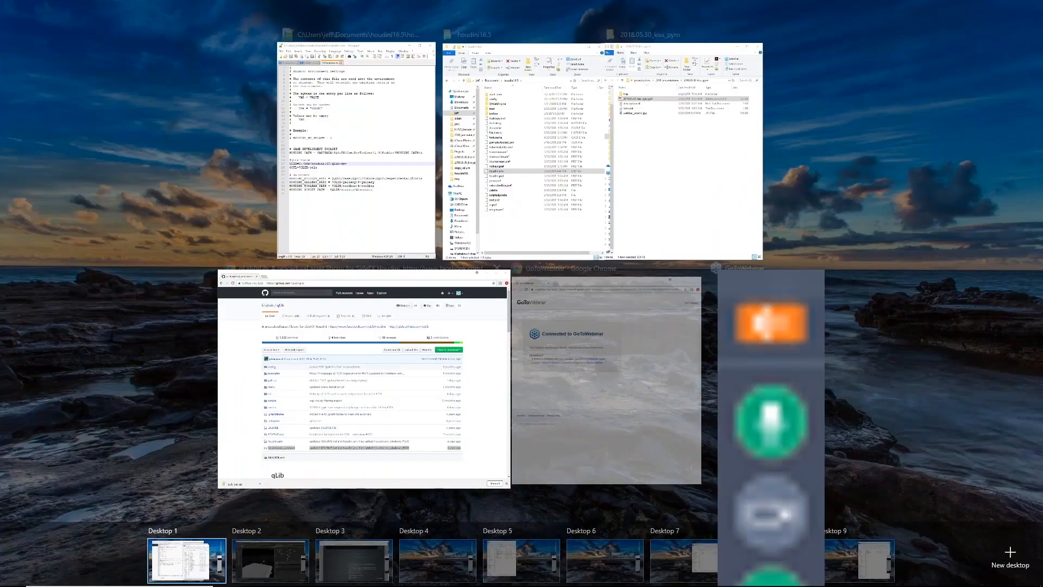
left_click(294, 556)
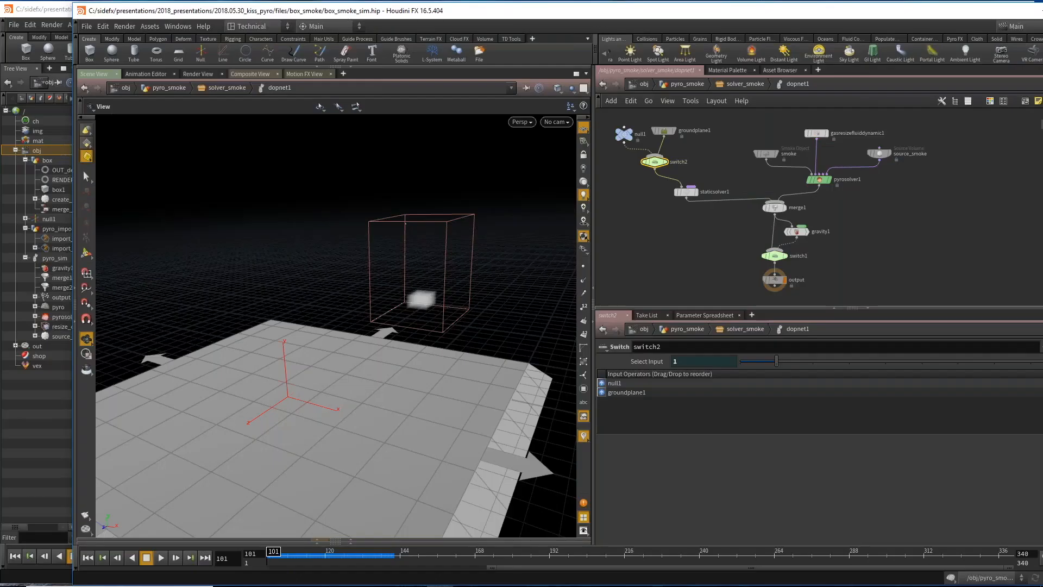
left_click(30, 154)
Step: Add a Shot Builder qL node to the obj network, in the empty area beside the existing nodes
key("Tab")
type("q")
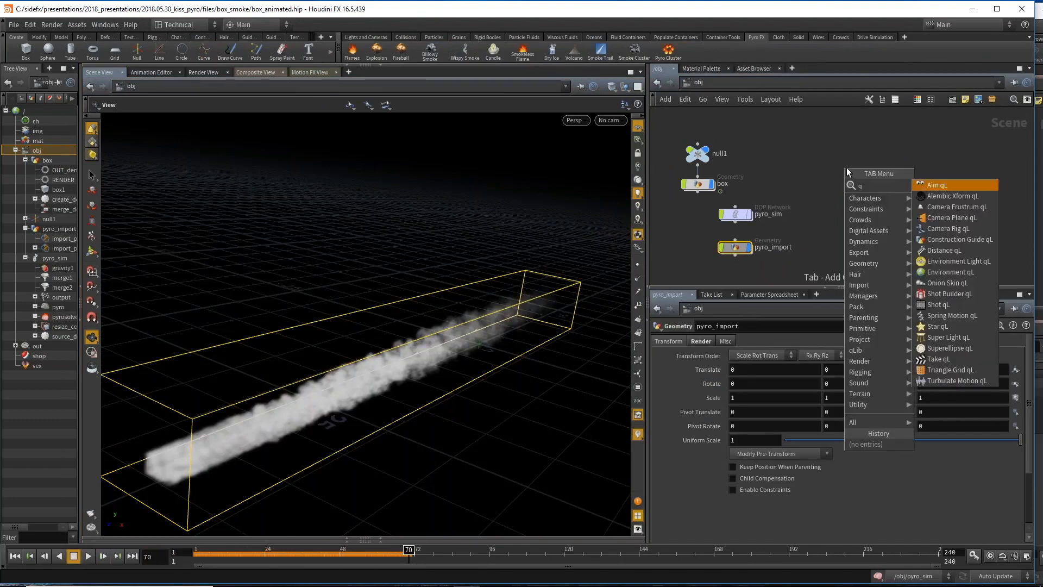
type("l")
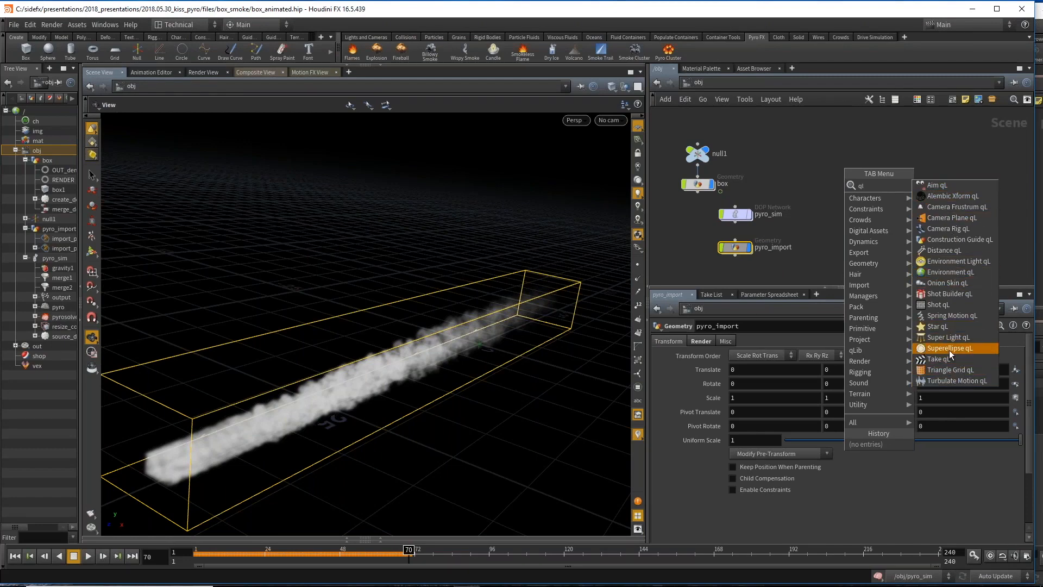
left_click(949, 294)
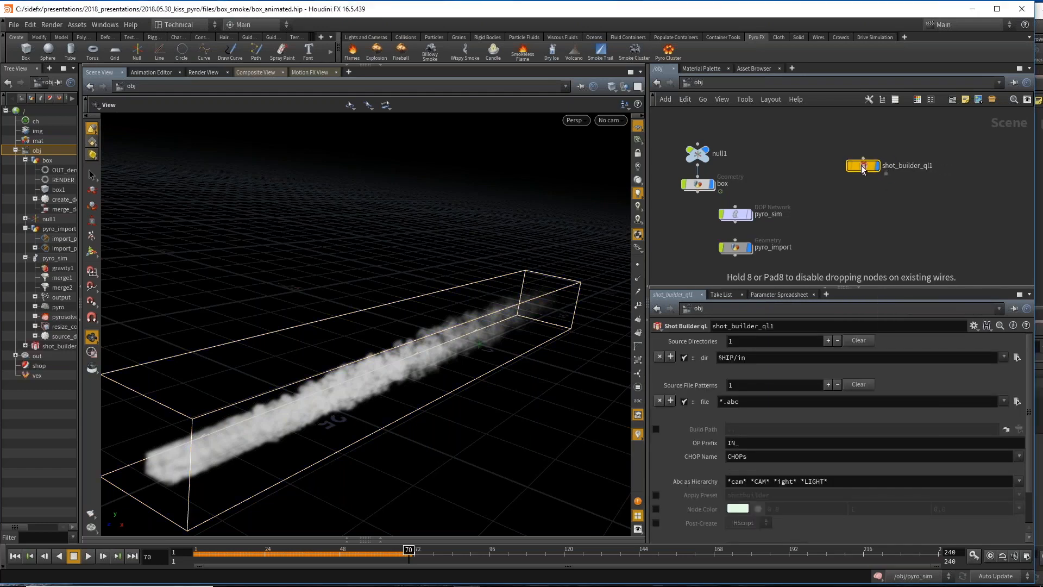
Step: Add a Shot qL node directly below the Shot Builder qL node
key("Tab")
type("s")
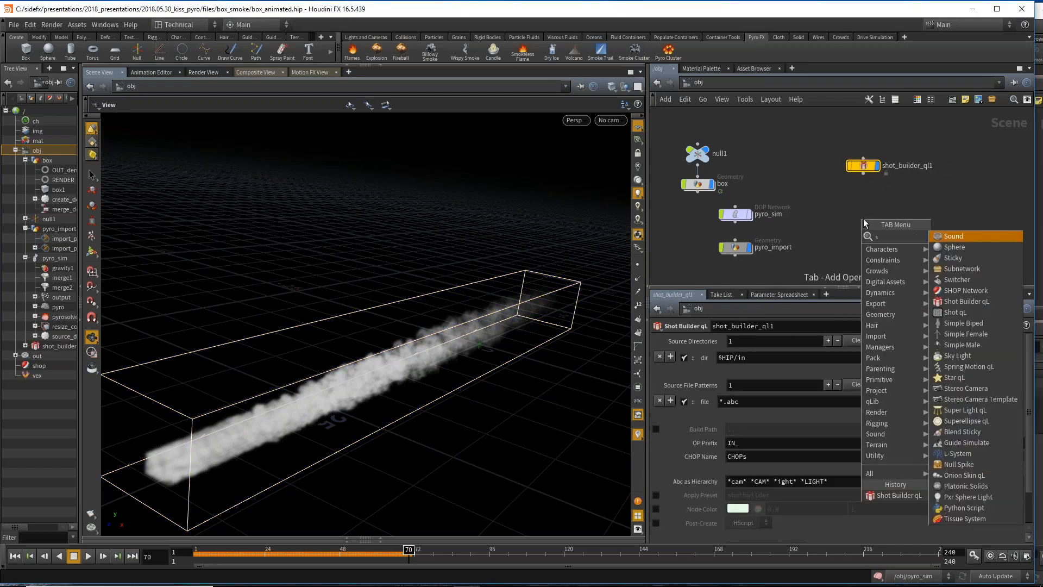
type("ho")
left_click(944, 248)
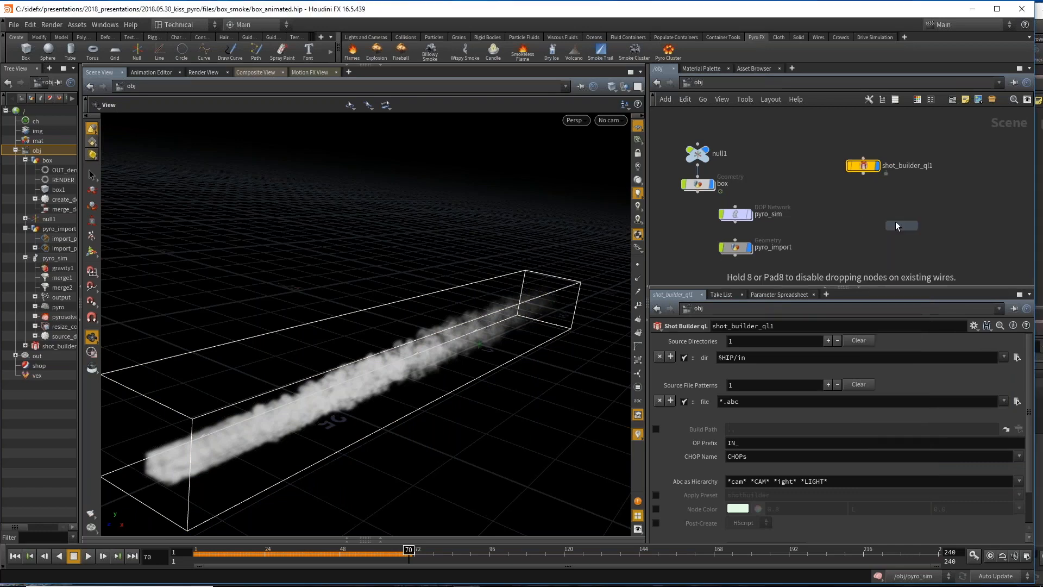
left_click(862, 201)
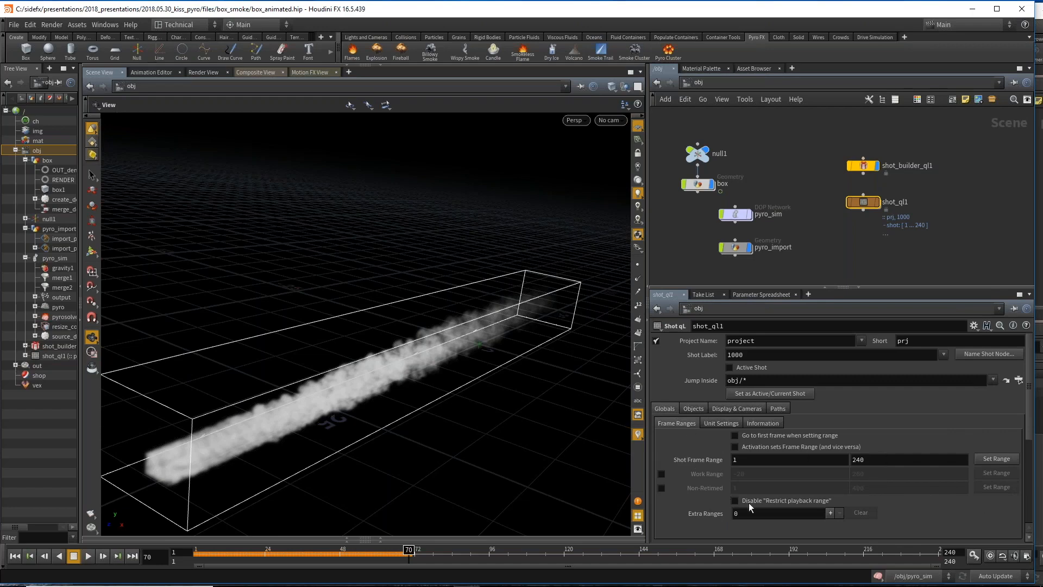
Step: Review the Shot Builder qL node's parameters alongside the other nodes in the obj network
left_click(861, 166)
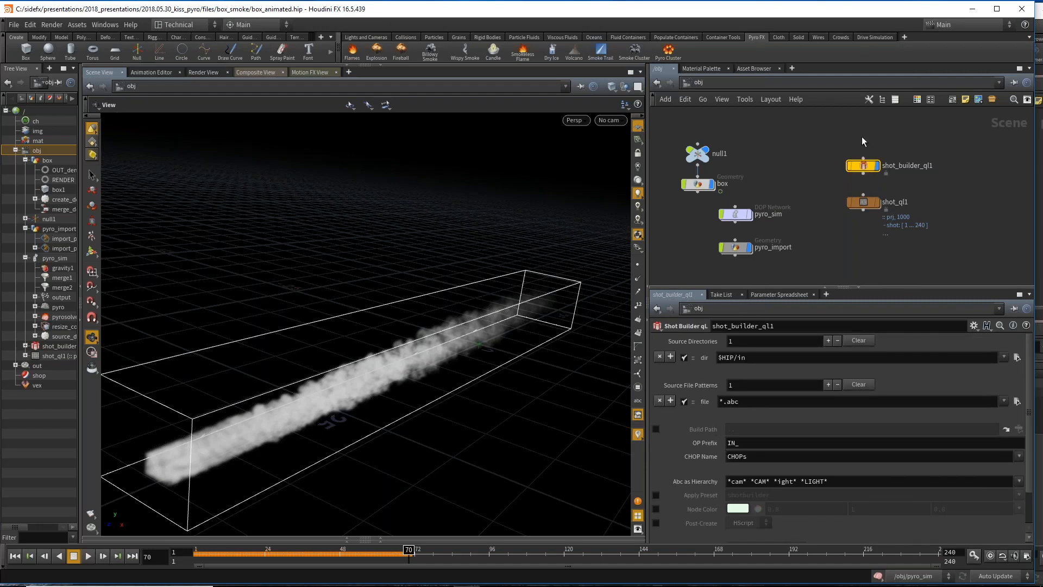
mouse_move(861, 207)
middle_click_drag(774, 185, 787, 180)
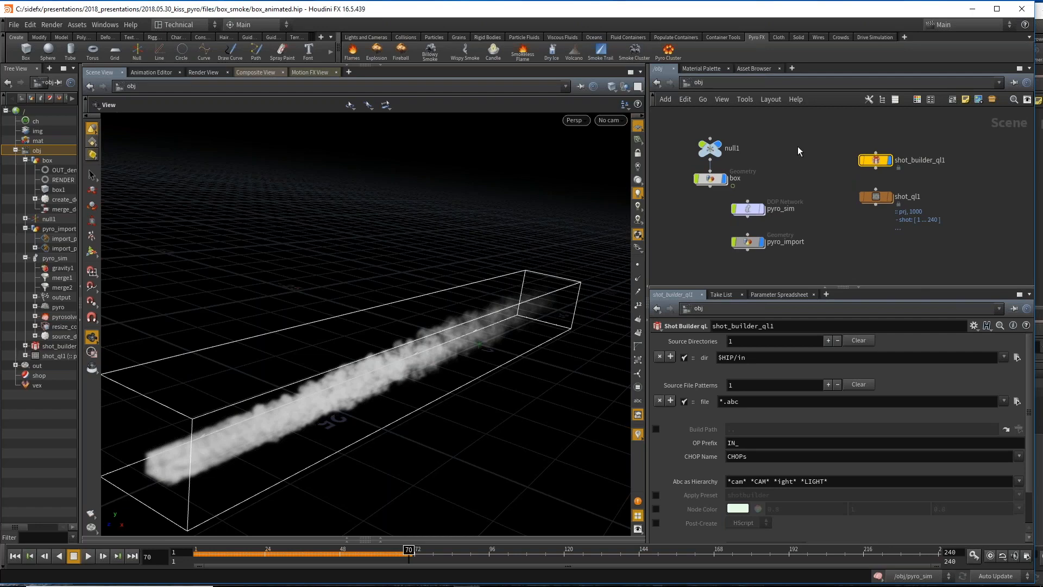
middle_click_drag(802, 145, 810, 152)
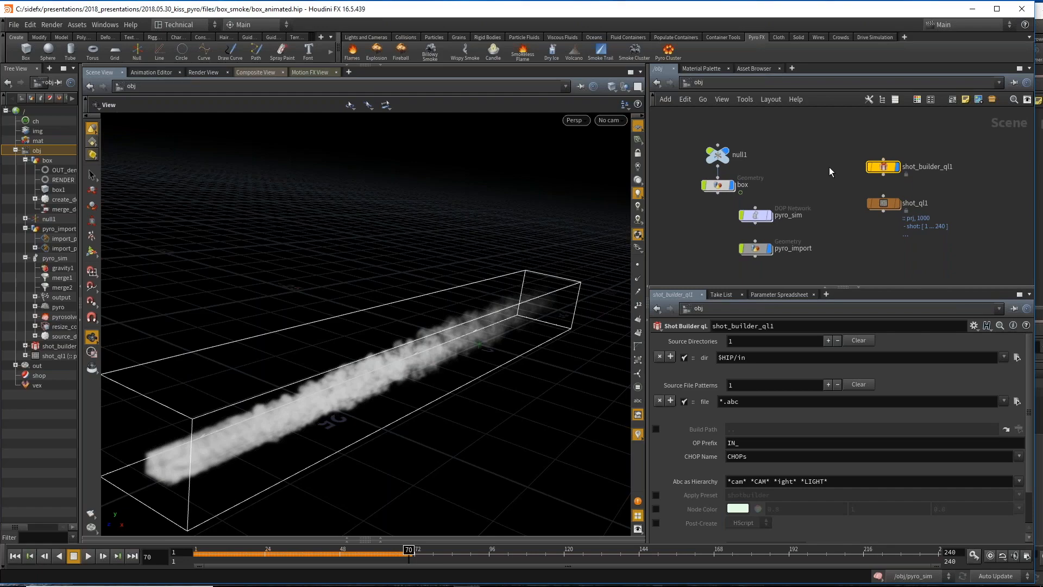
Step: Bring the box_smoke_sim.hip window in front of box_animated.hip and move it fully into view
left_click_drag(190, 15, 333, 13)
left_click(116, 12)
left_click_drag(813, 21, 742, 16)
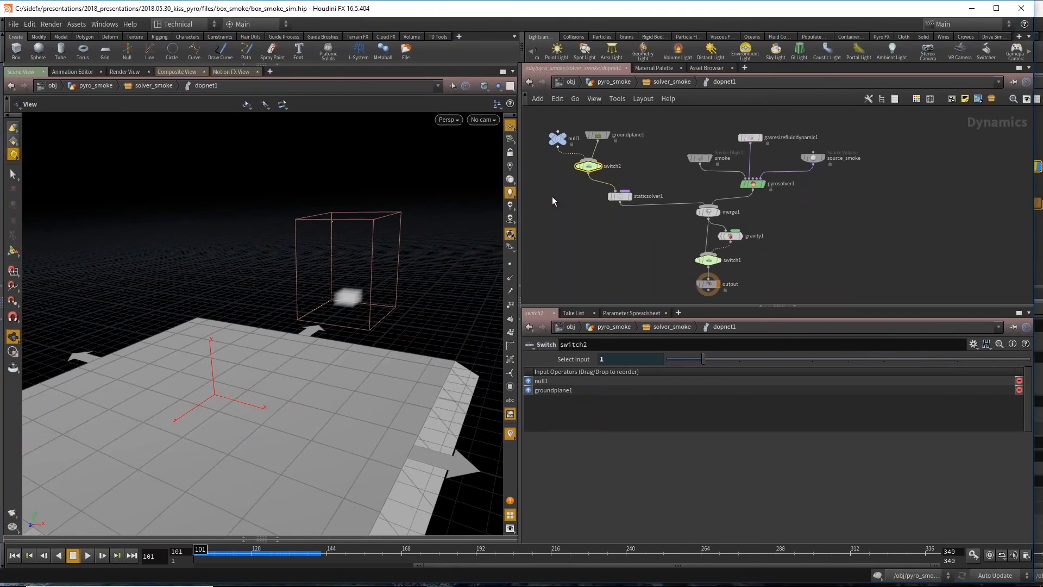
Step: Go up from dopnet1 to the pyro_smoke network and frame its alembic1, solver_smoke and sim_cache nodes
left_click(13, 24)
key("Escape")
key("u")
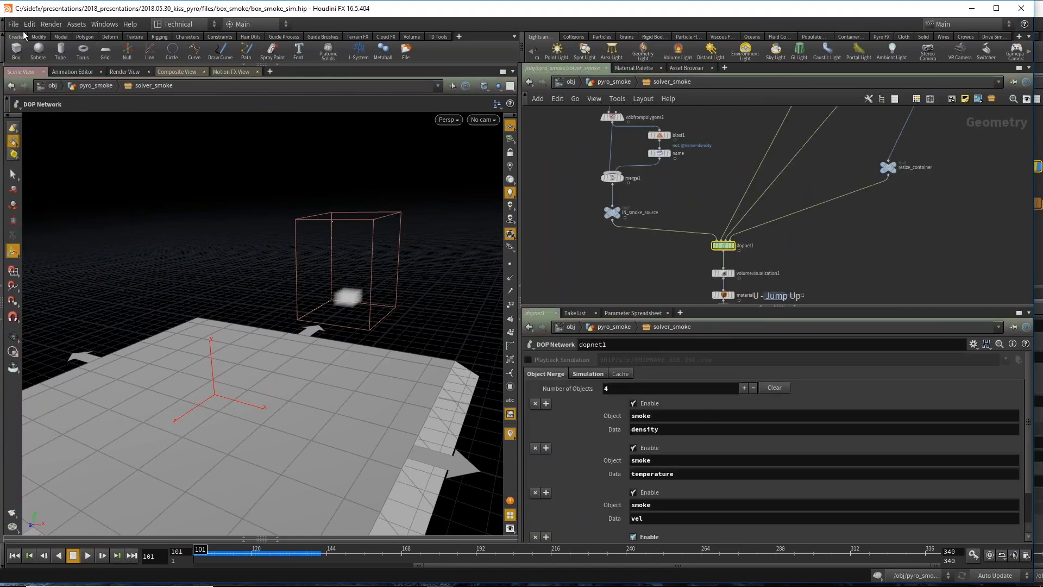
key("u")
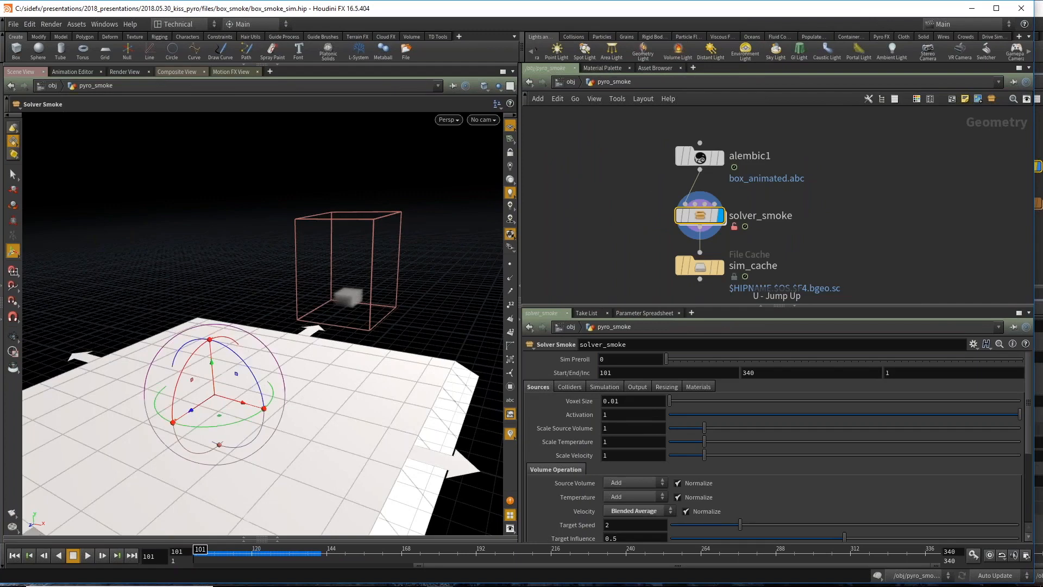
scroll(634, 258, "down", 1)
middle_click_drag(626, 254, 668, 241)
scroll(645, 235, "down", 1)
Step: Return to the box_animated.hip window, start a new empty scene in it, and move the window fully into view
key("super+Tab")
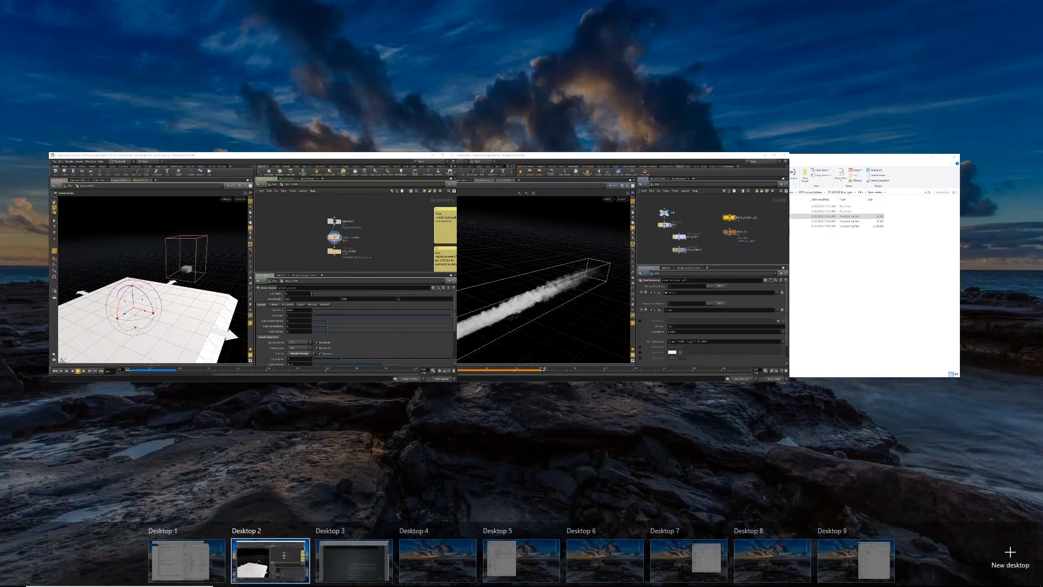
left_click(599, 295)
left_click(155, 25)
left_click(164, 37)
left_click(205, 76)
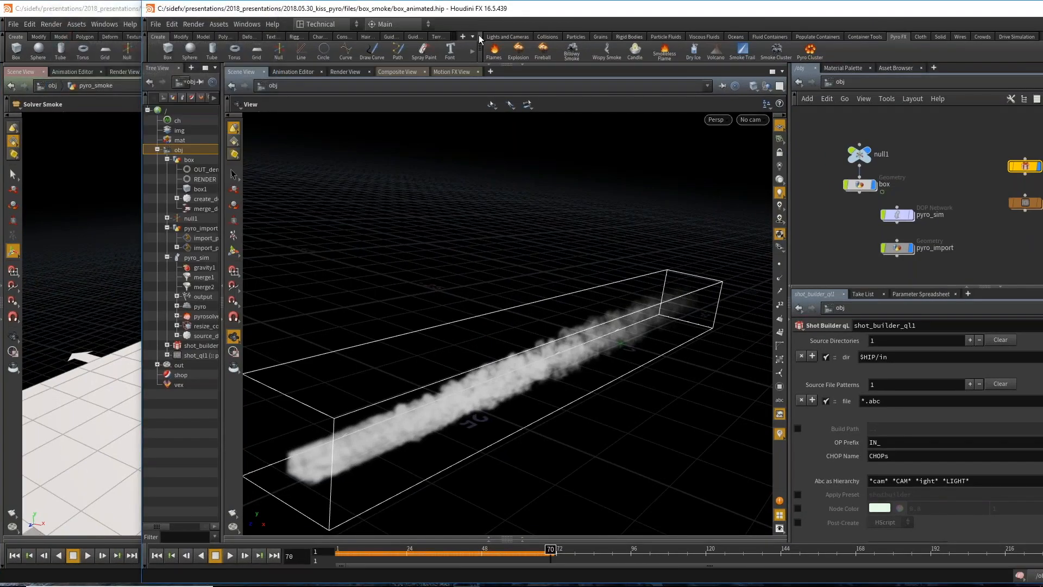
left_click_drag(492, 14, 348, 15)
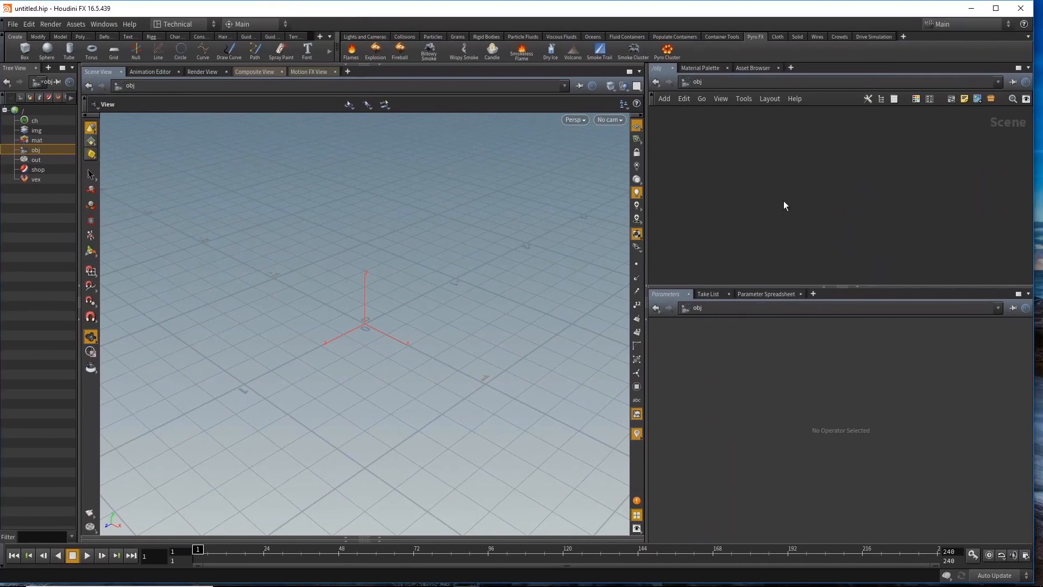
Step: Create a Geometry object in the empty obj network
key("Tab")
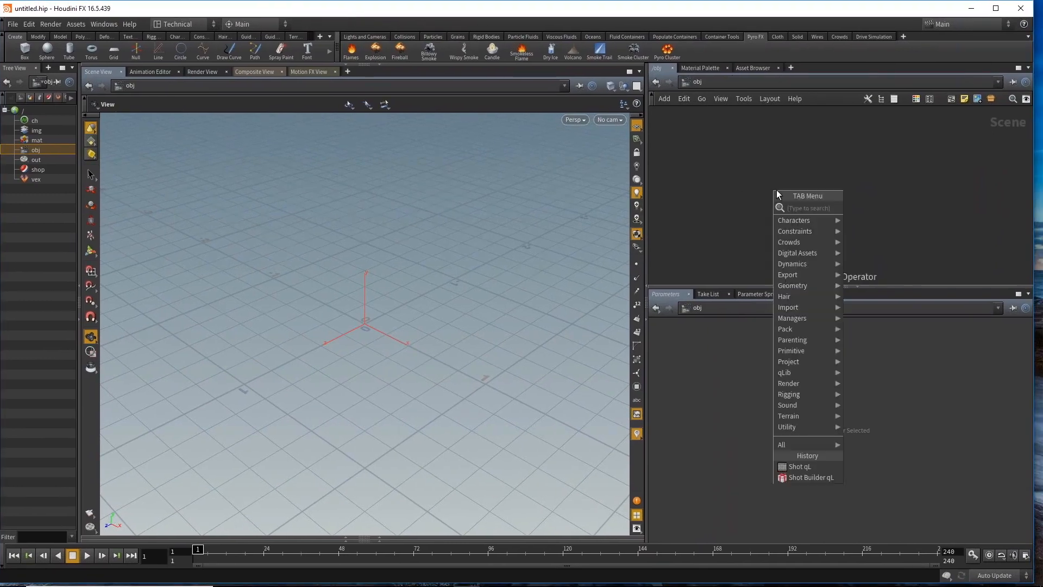
type("geo")
key("Return")
left_click(776, 190)
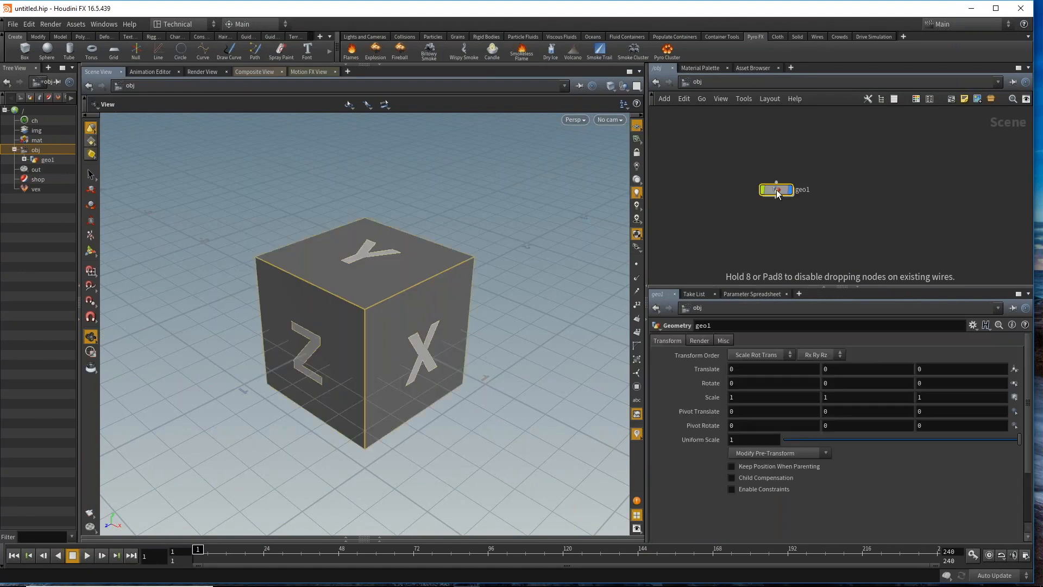
Step: Rename the geometry object smoke_sim, enter its network, and move the default file node toward the middle
double_click(801, 190)
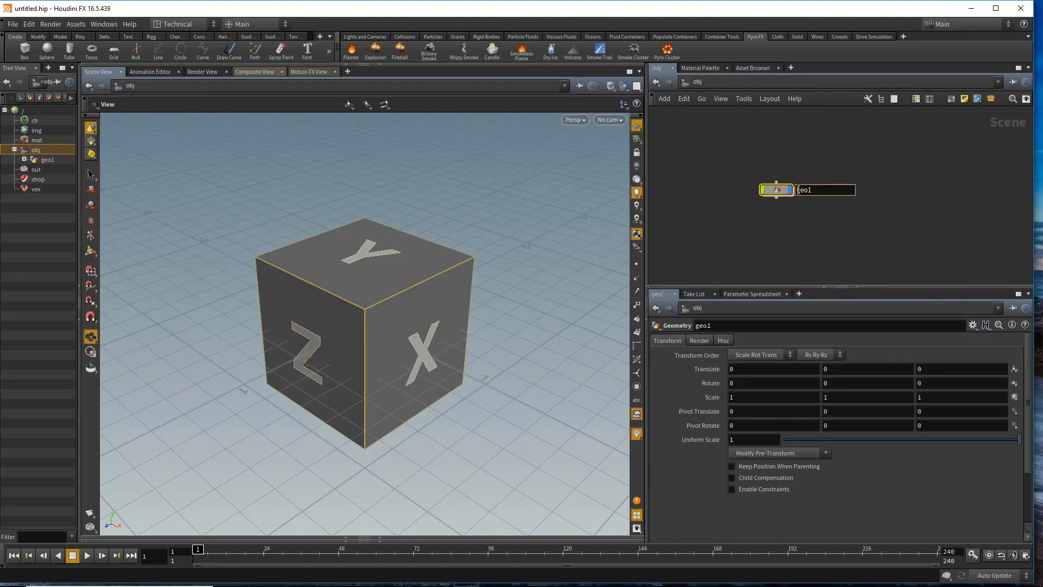
type("smoke_sim")
key("Return")
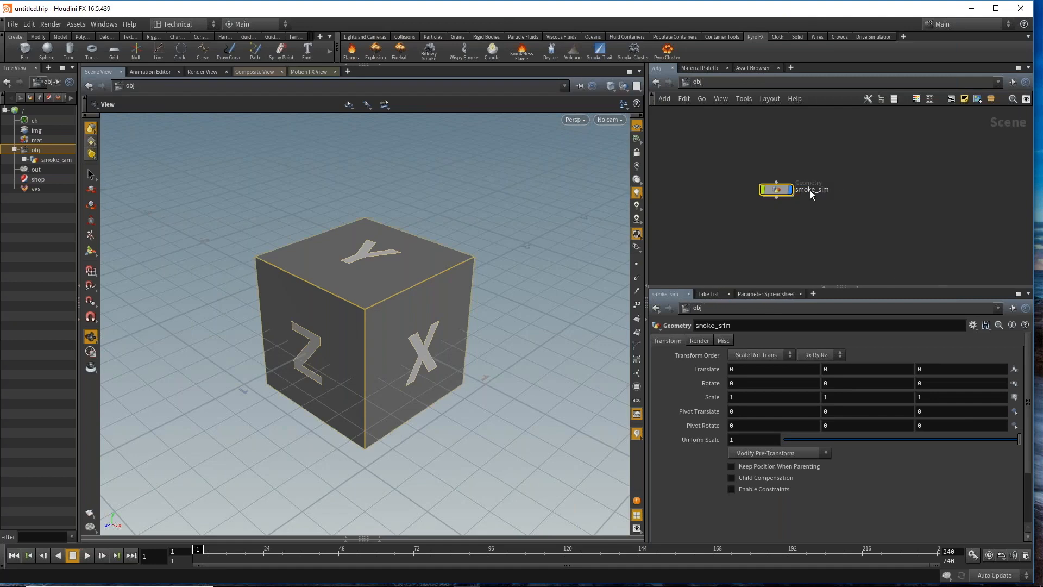
double_click(775, 191)
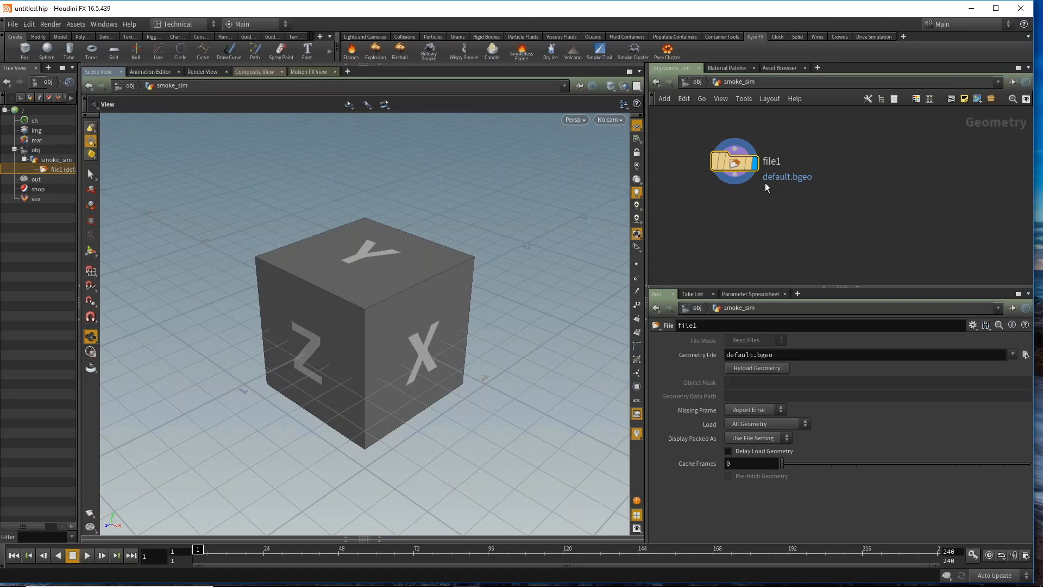
left_click_drag(738, 172, 776, 165)
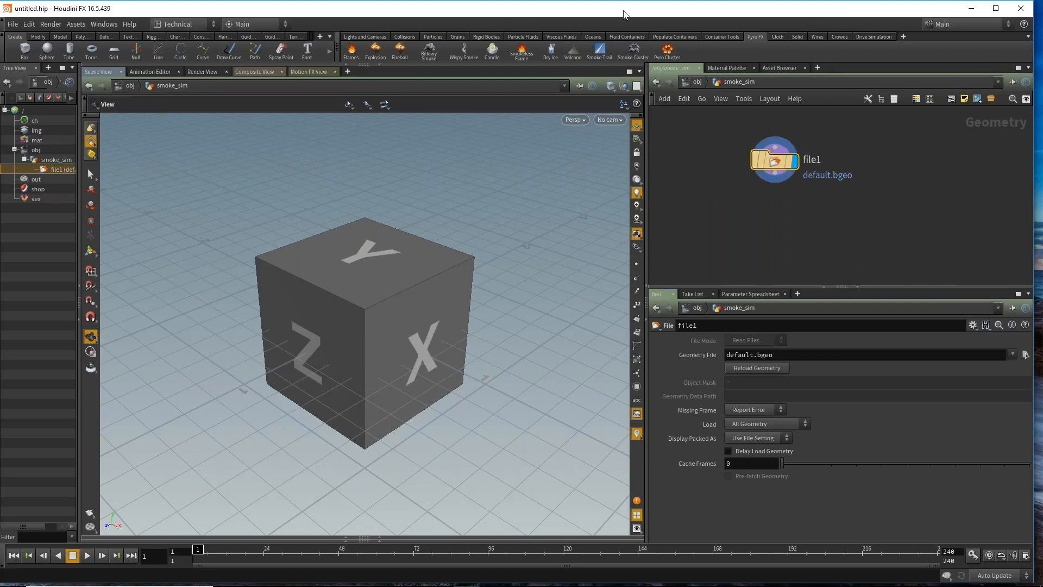
Step: Launch another Houdini session alongside the smoke_sim scene
left_click(465, 578)
right_click(466, 578)
left_click(458, 516)
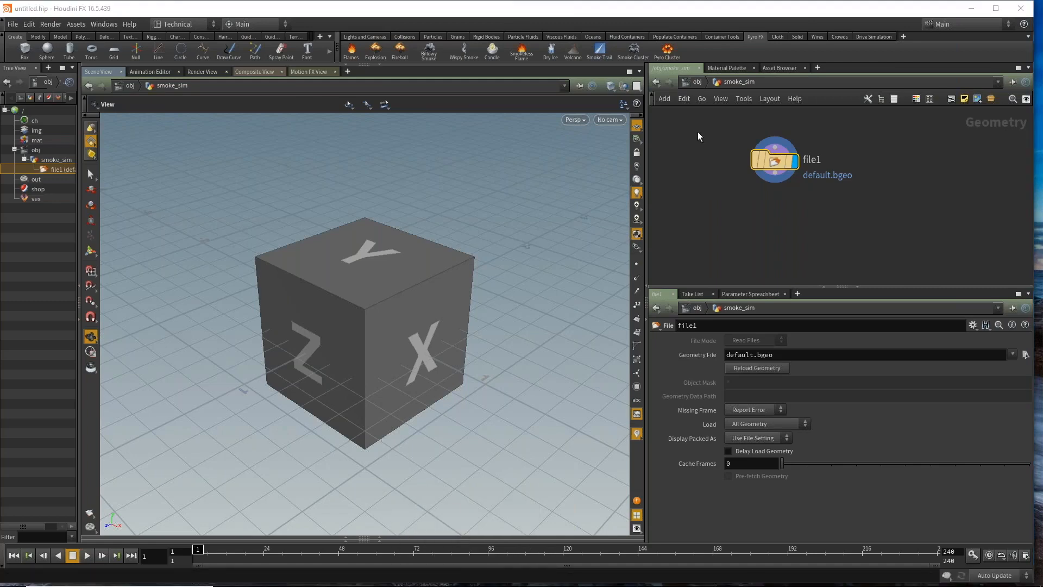
mouse_move(777, 153)
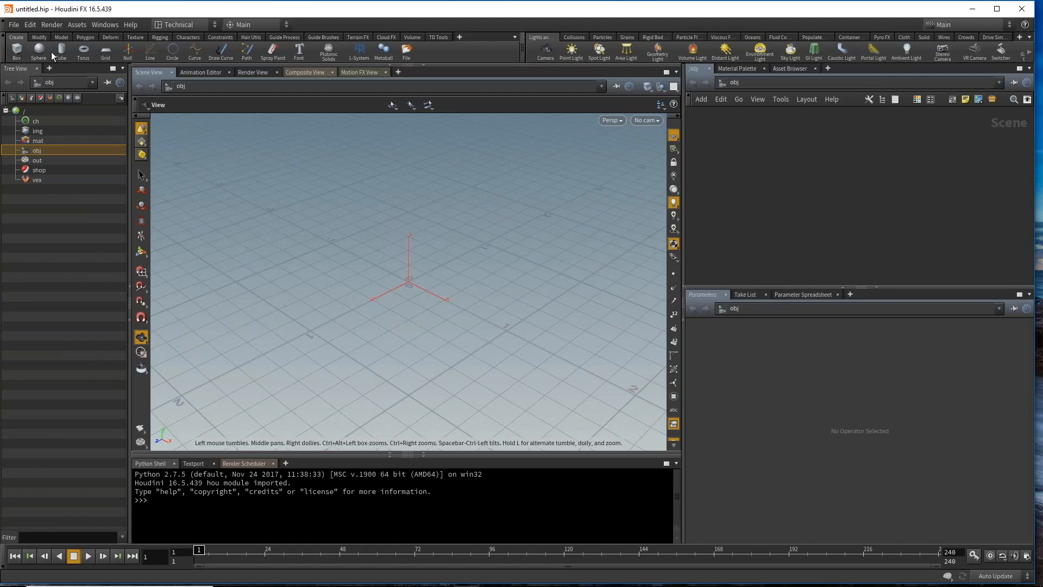
Step: Try to open the recent scene box_animated.hip from the kiss_pyro files folder on the Z: drive
left_click(14, 24)
mouse_move(29, 59)
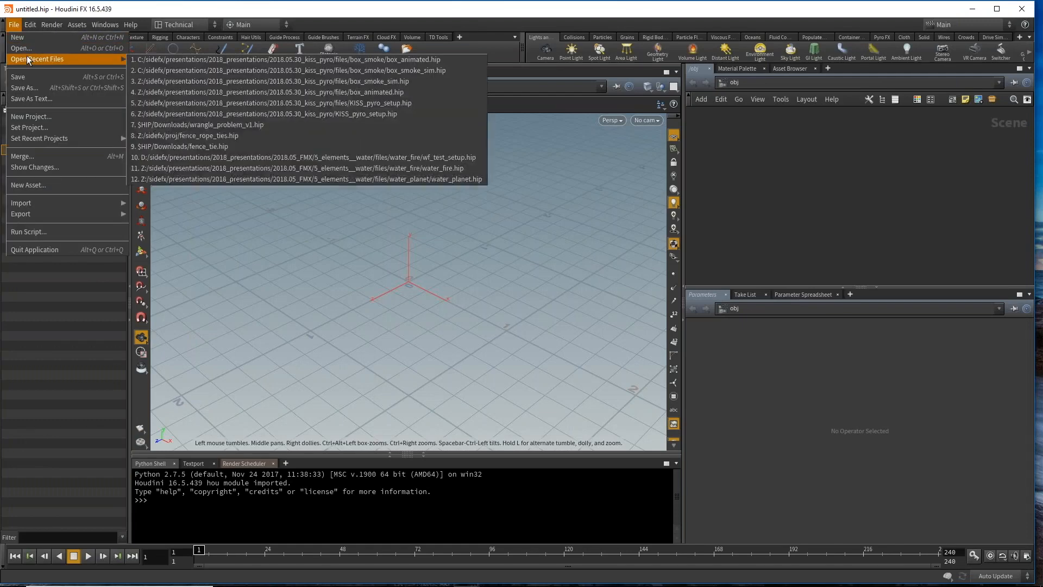
left_click(230, 93)
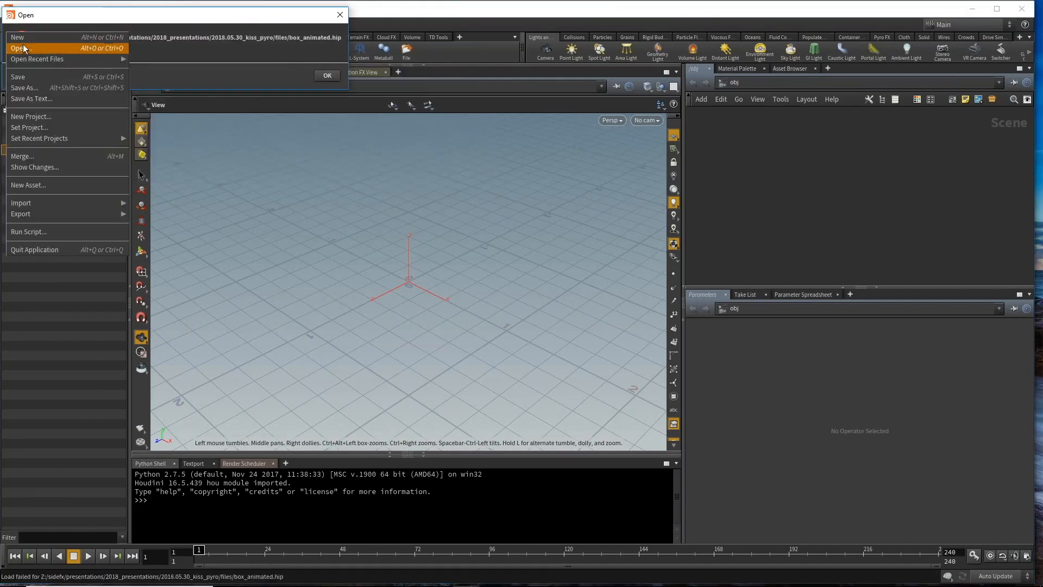
key("Return")
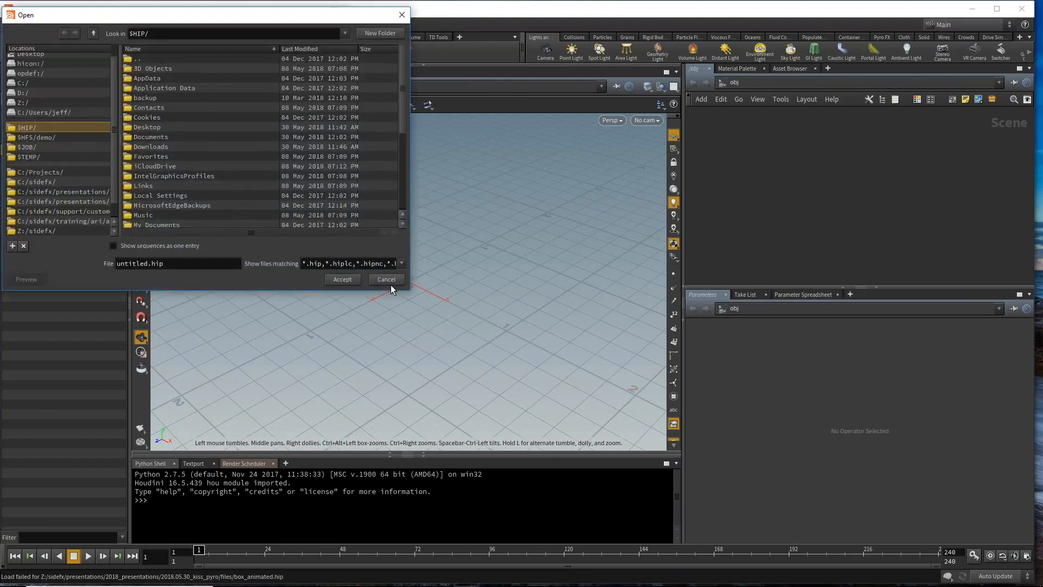
left_click(328, 75)
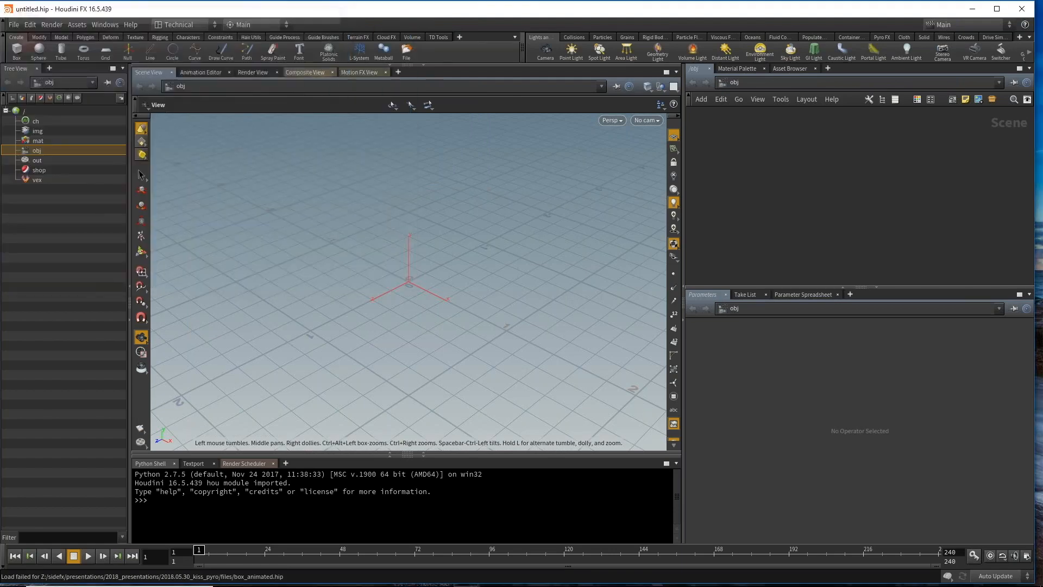
Step: Open the recent scene box_animated.hip from the box_smoke folder on the C: drive
left_click(14, 24)
mouse_move(24, 57)
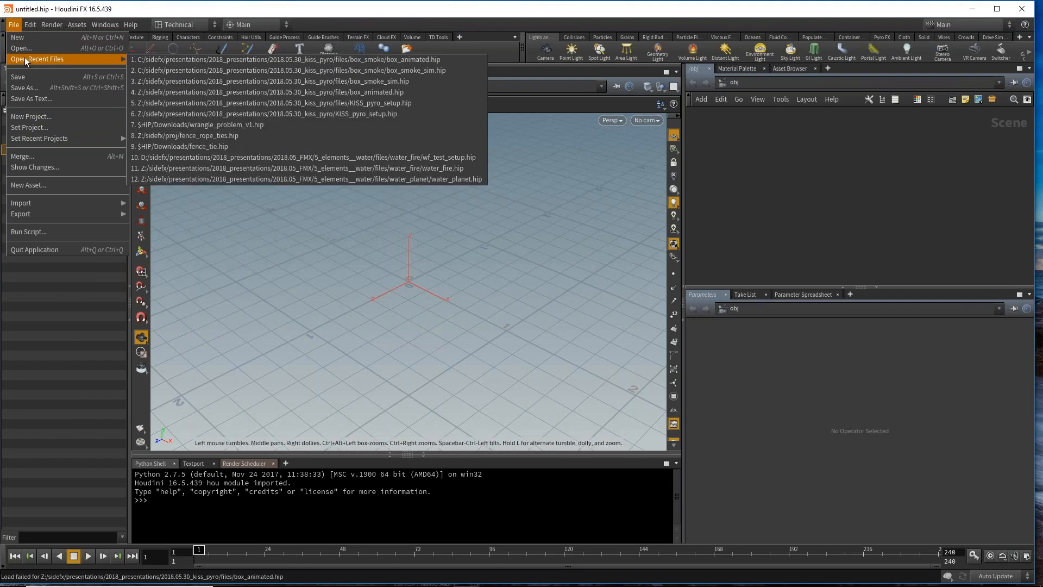
left_click(216, 59)
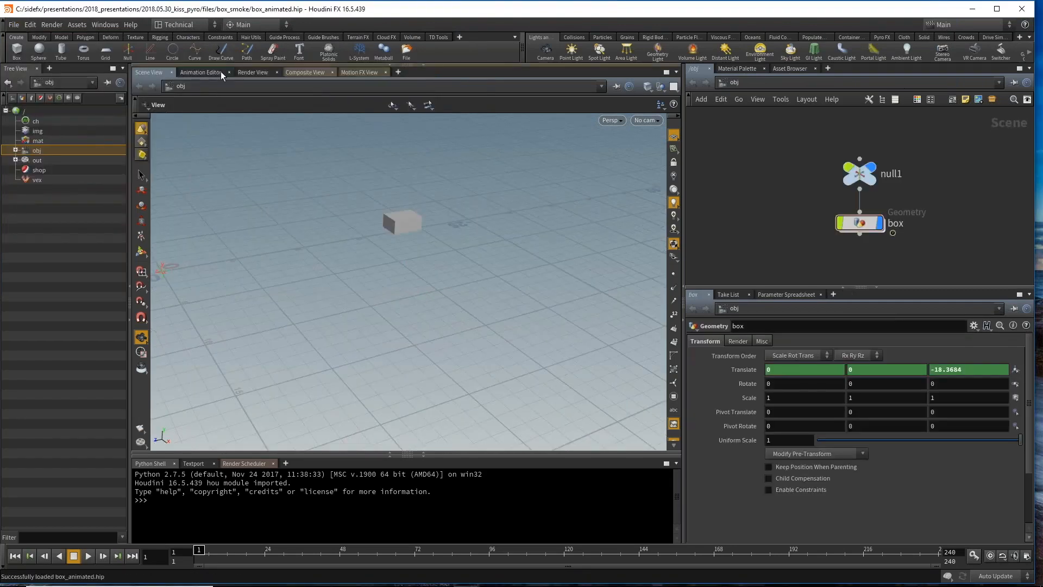
Step: Show the alembic1 node in the out network, enlarge its parameter area, and collapse the Python Shell pane
left_click(16, 159)
left_click(55, 169)
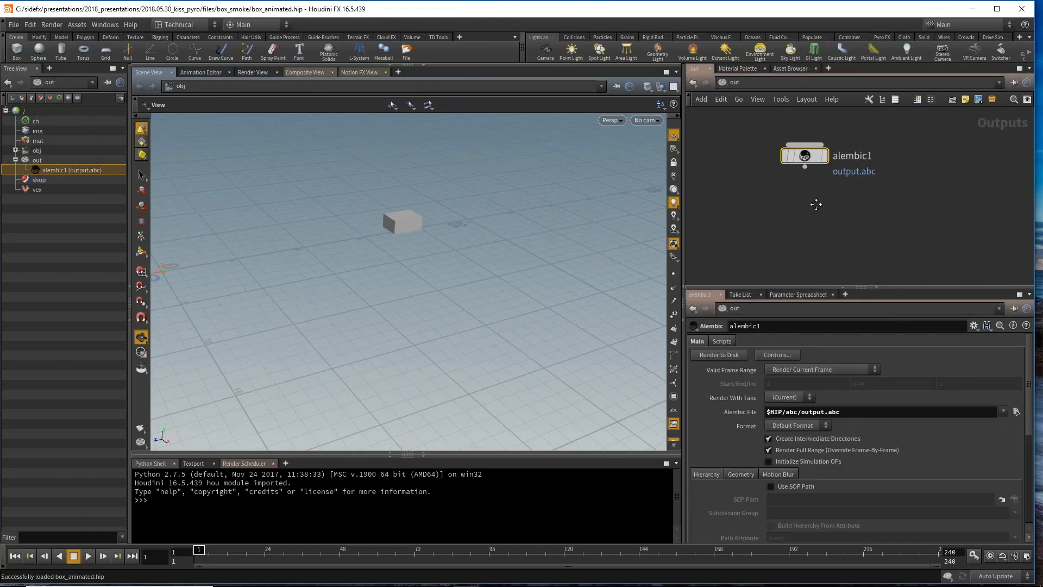
left_click_drag(820, 289, 830, 190)
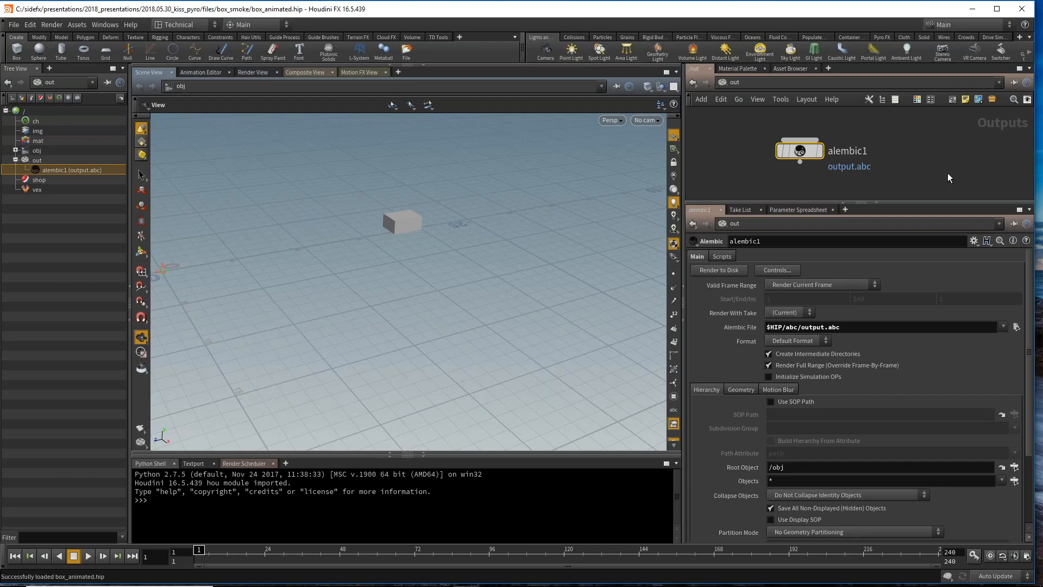
left_click(423, 454)
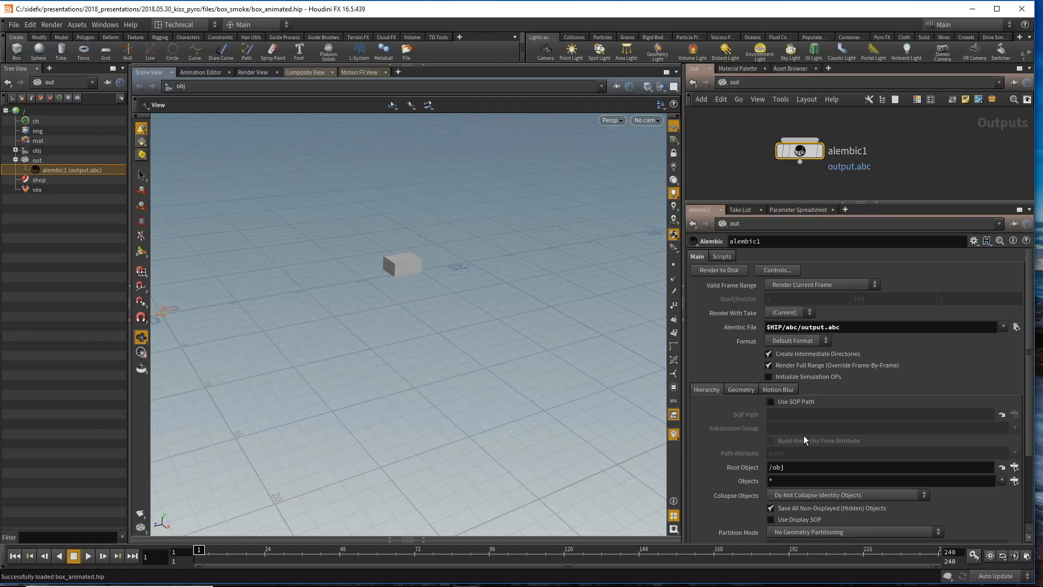
Step: Enable motion blur on the alembic1 output node and set its samples to 10
scroll(803, 435, "down", 3)
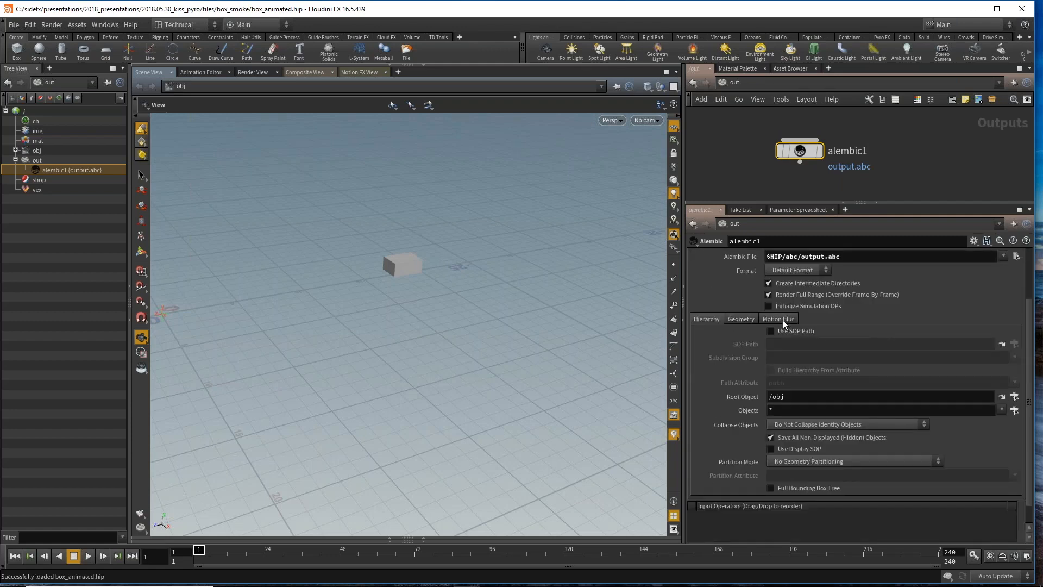
left_click(783, 320)
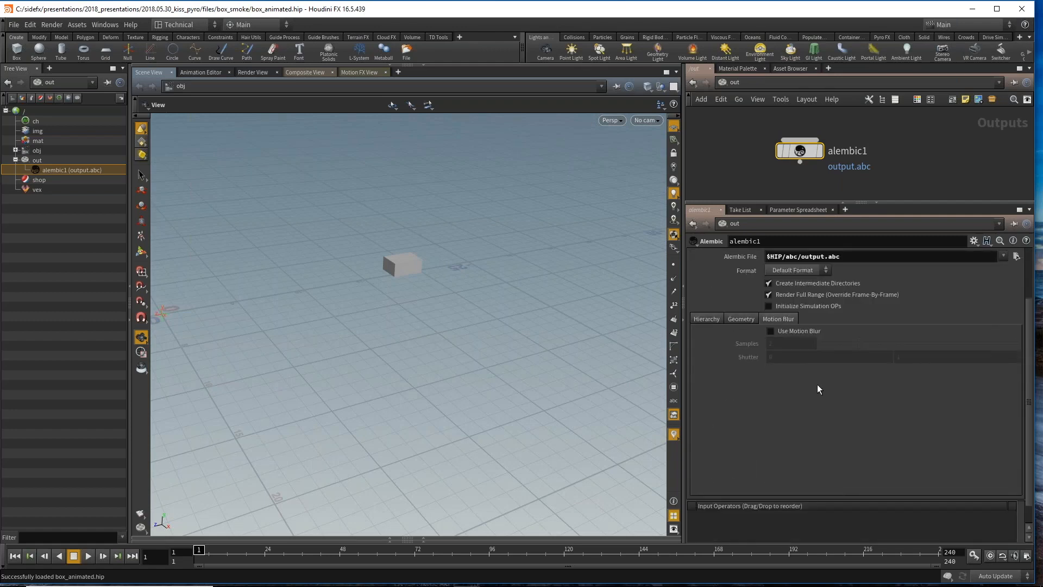
left_click(769, 331)
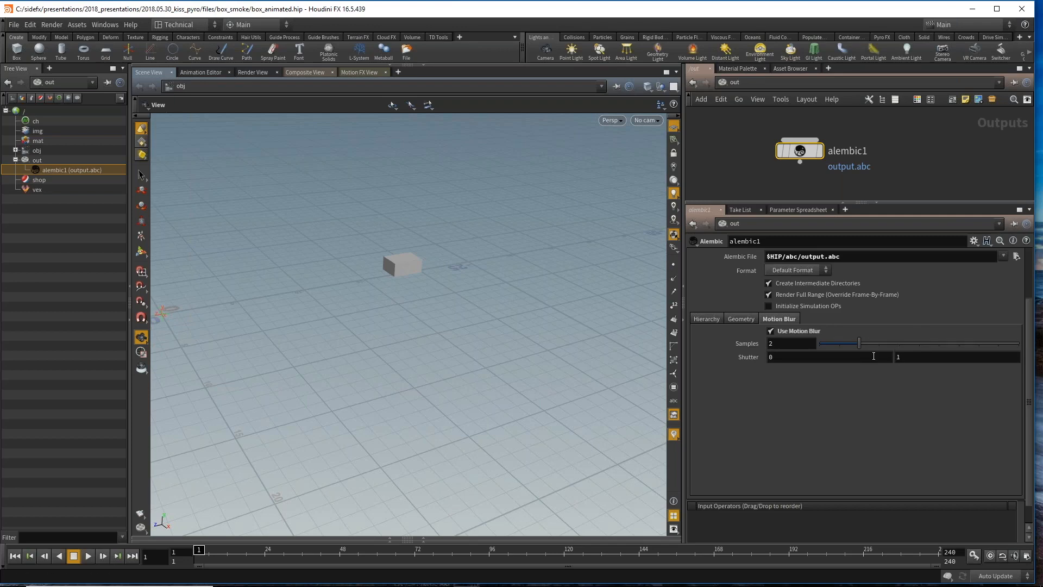
left_click(778, 343)
type("10")
key("Return")
scroll(764, 374, "up", 3)
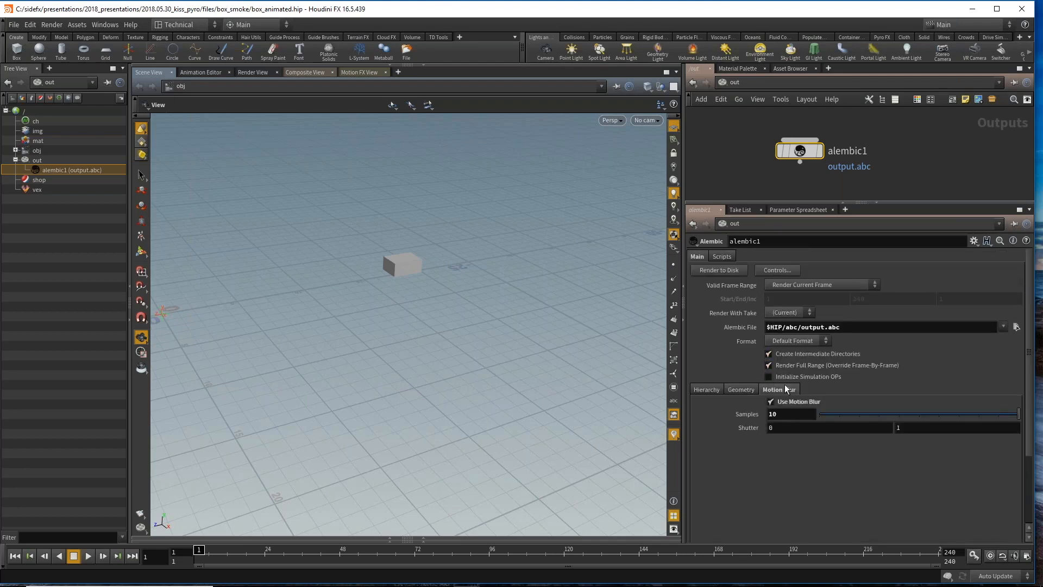
Step: Look at the exported Alembic files in the abc folder of box_smoke, and return to the box_animated scene
key("super")
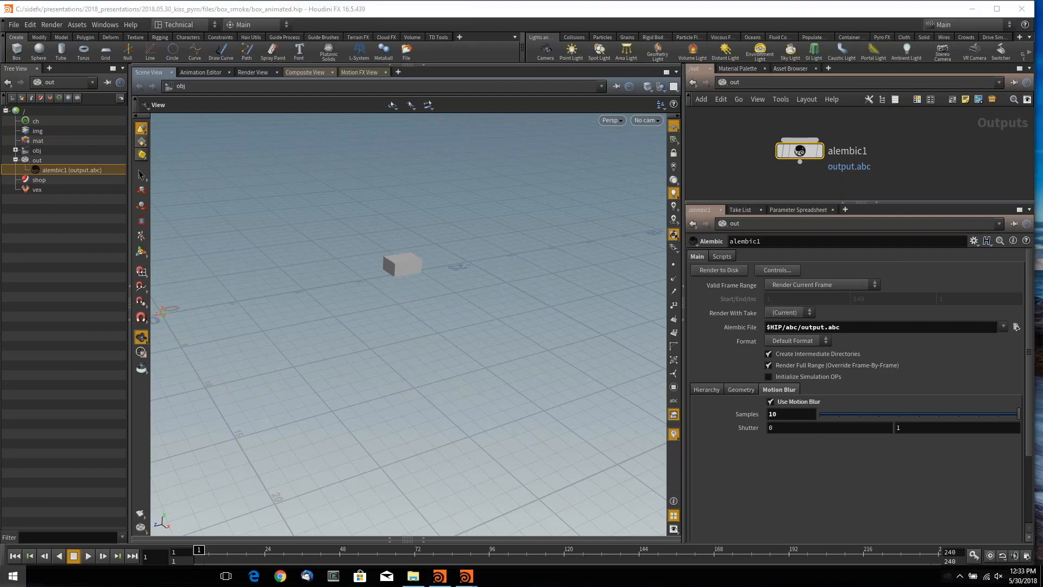
key("super+Tab")
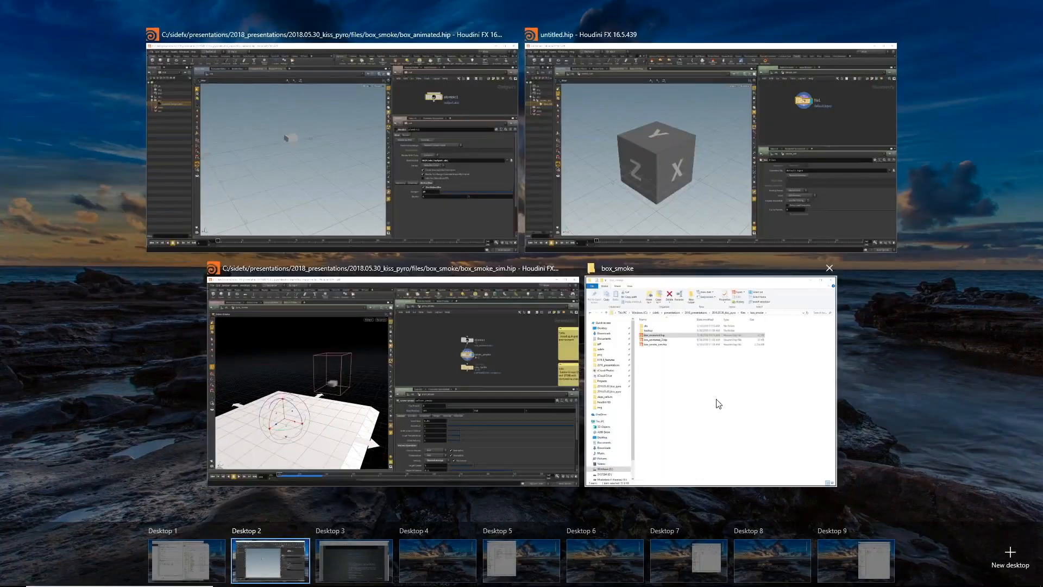
left_click(715, 401)
left_click(197, 142)
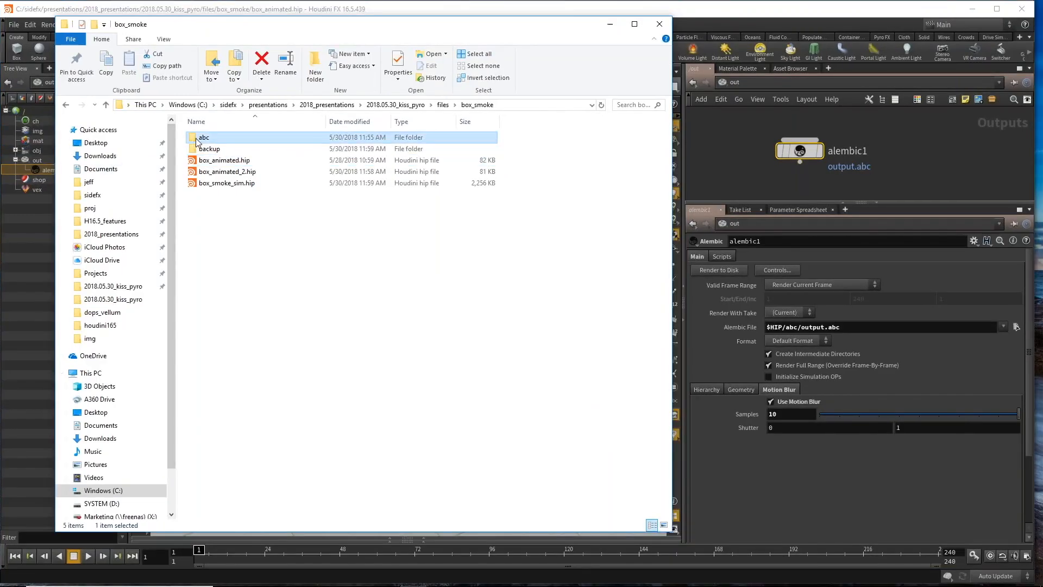
double_click(197, 142)
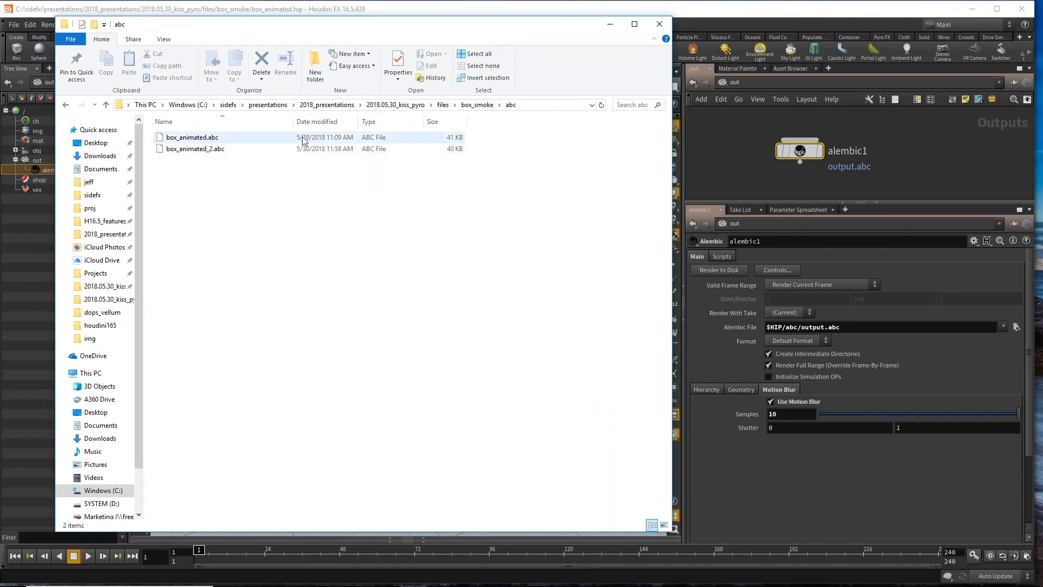
left_click(820, 15)
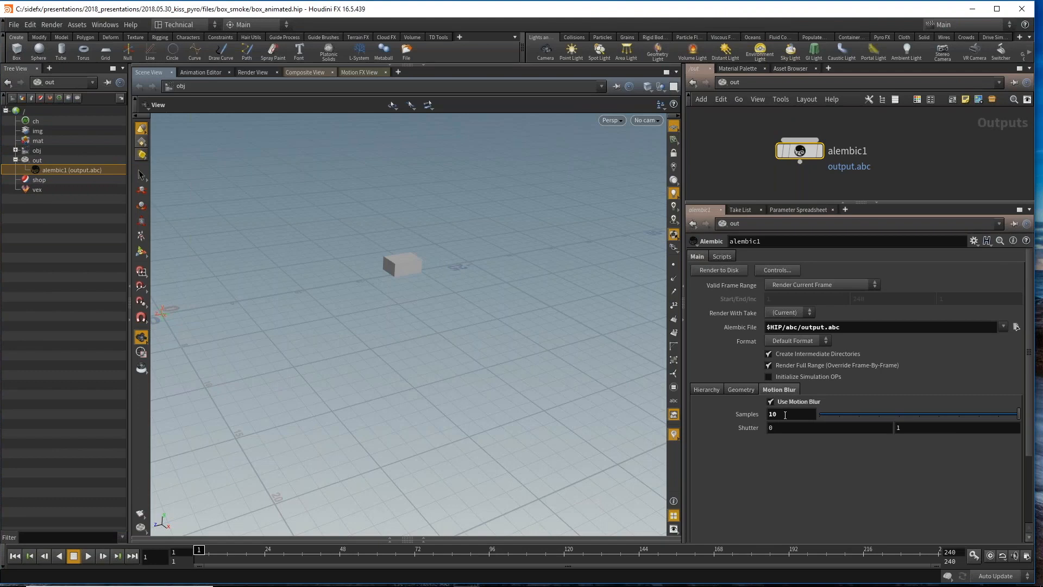
Step: Set the Alembic output file to $HIP/abc/box_animated.abc
left_click(1016, 326)
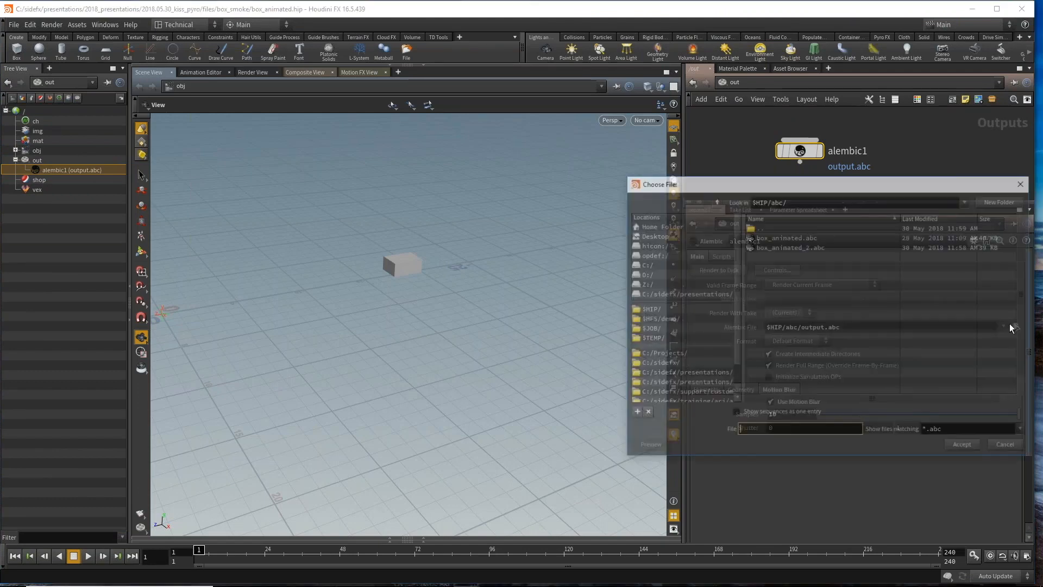
left_click(786, 237)
left_click(970, 446)
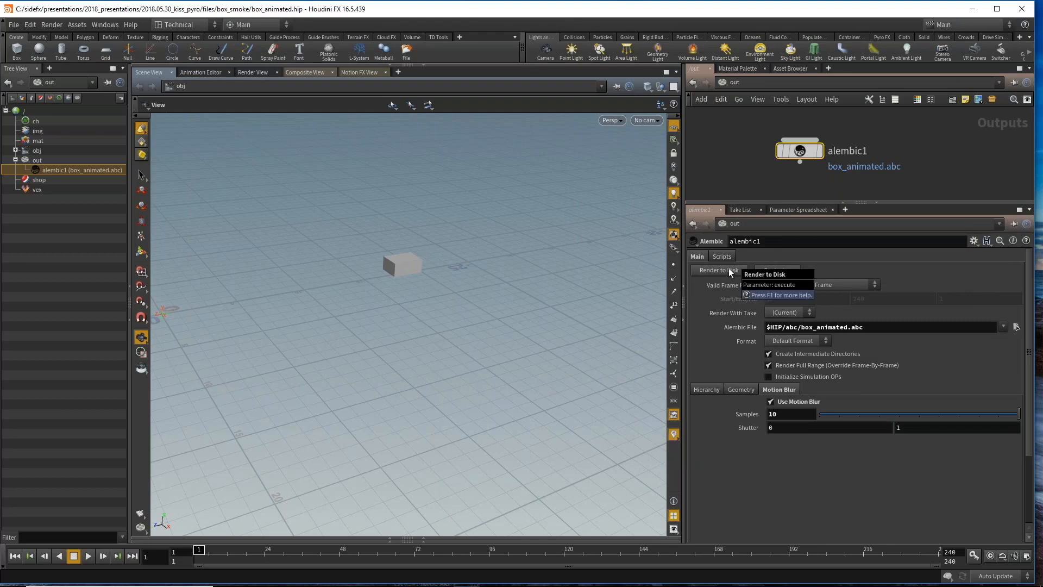
Step: Review the Alembic node's hierarchy settings and set its valid frame range to Render Frame Range
left_click(709, 389)
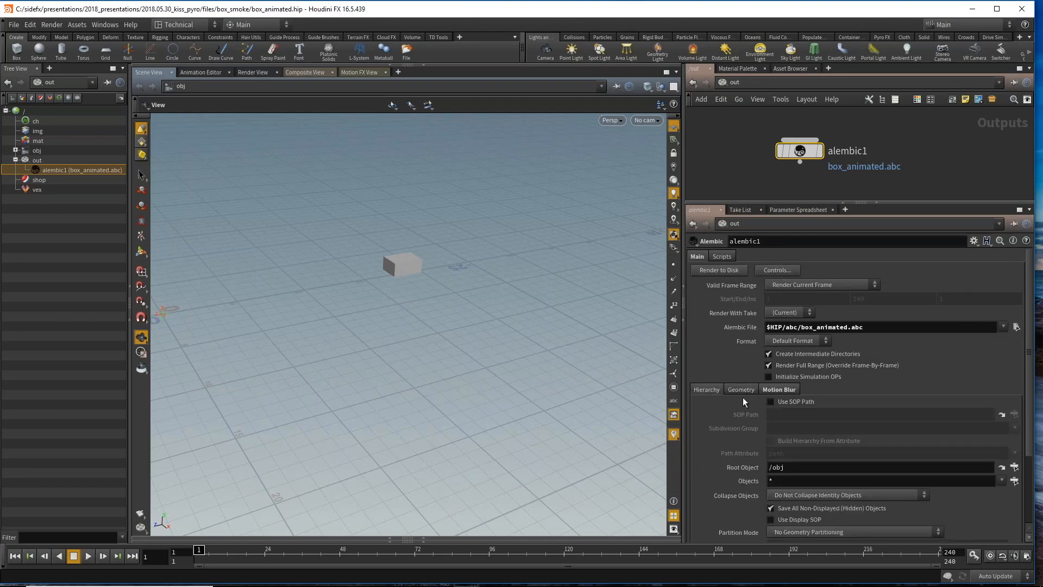
scroll(743, 401, "down", 2)
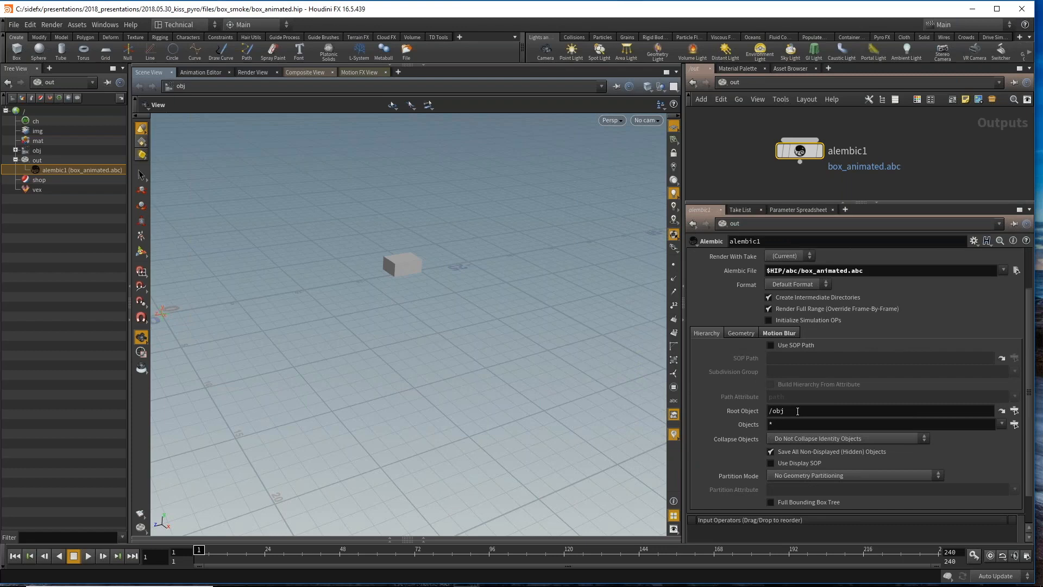
key("Tab")
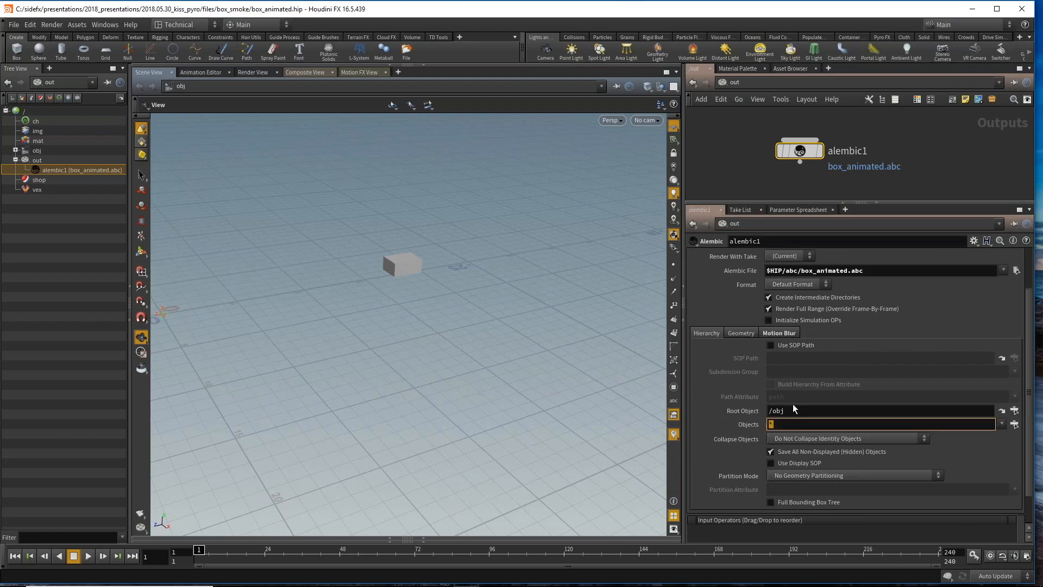
scroll(727, 288, "up", 2)
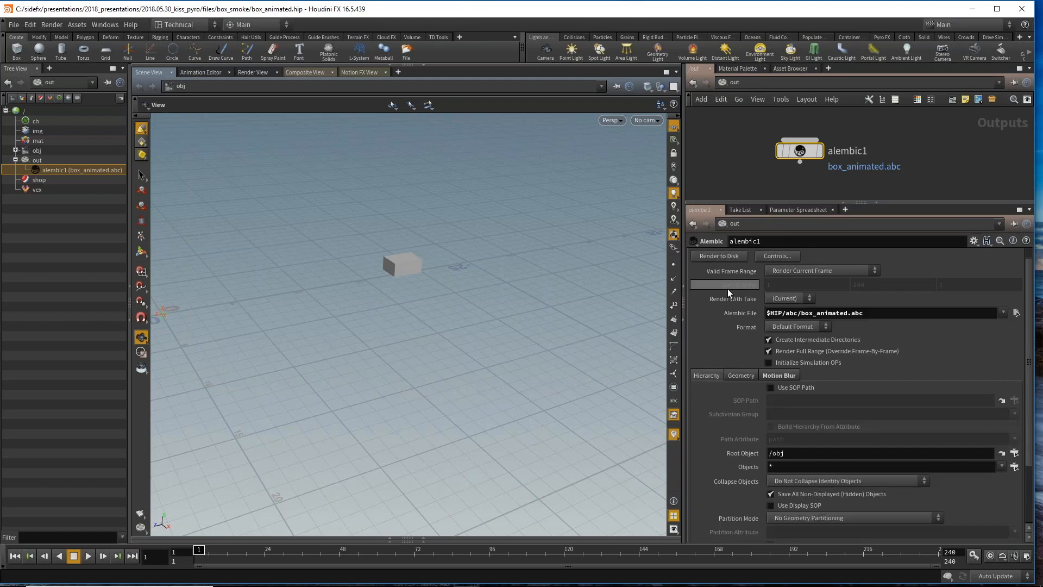
scroll(727, 289, "up", 1)
left_click(791, 286)
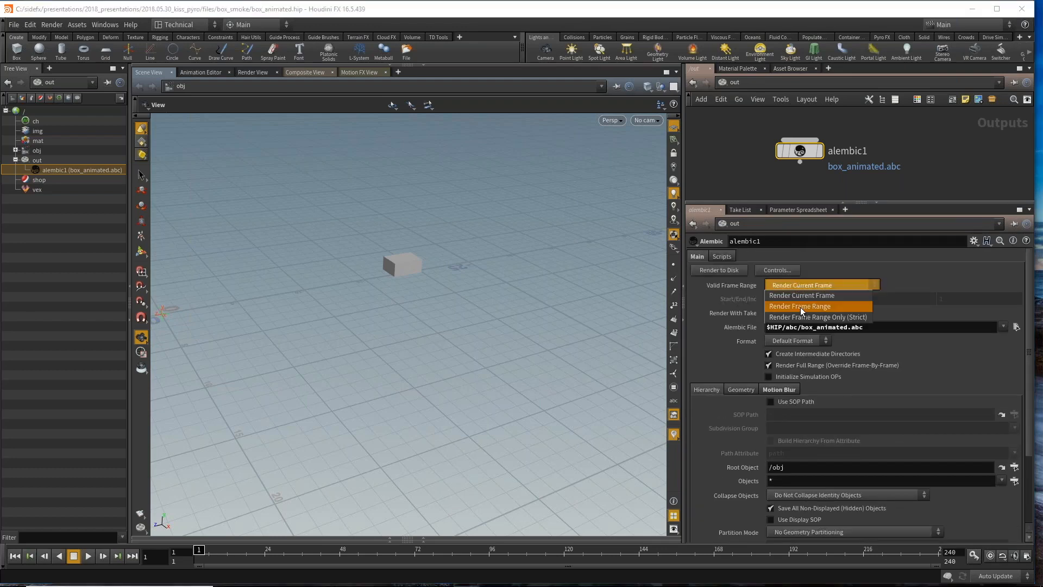
left_click(800, 307)
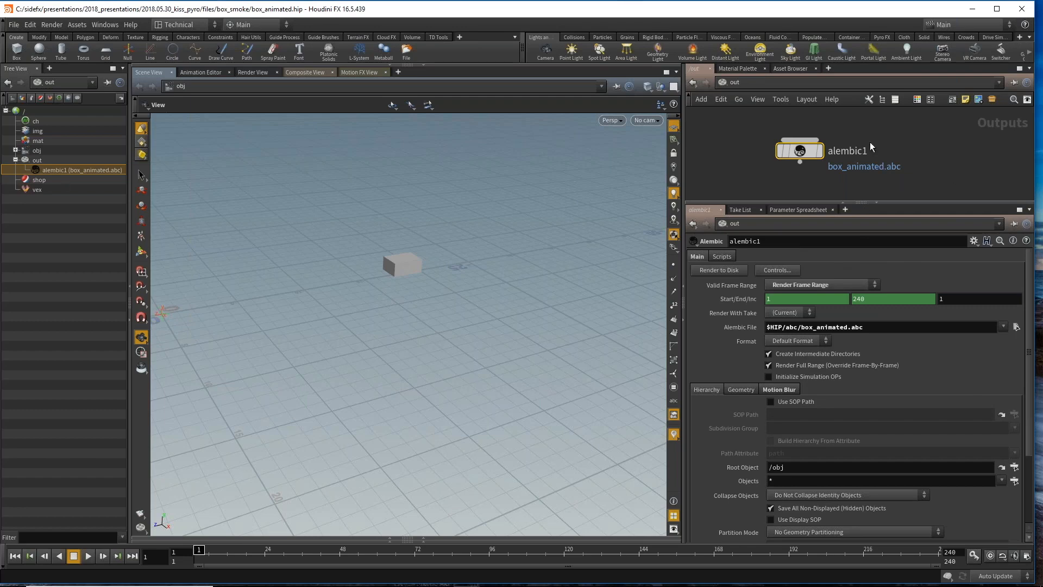
Step: Inspect the expressions behind the start and end frames of the Alembic output, switching back to their values
left_click(751, 302)
left_click_drag(808, 299, 770, 298)
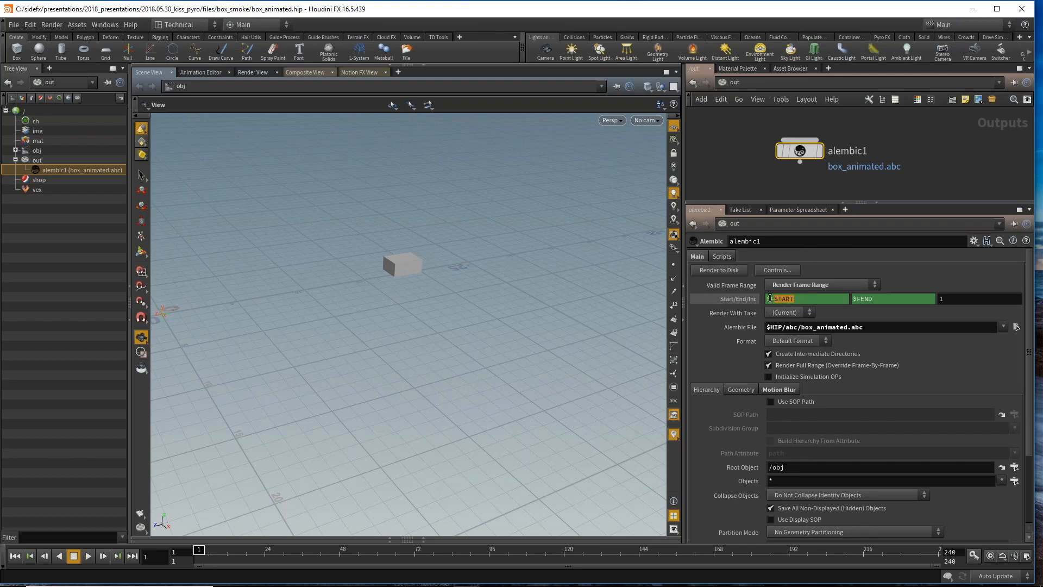
left_click(750, 303)
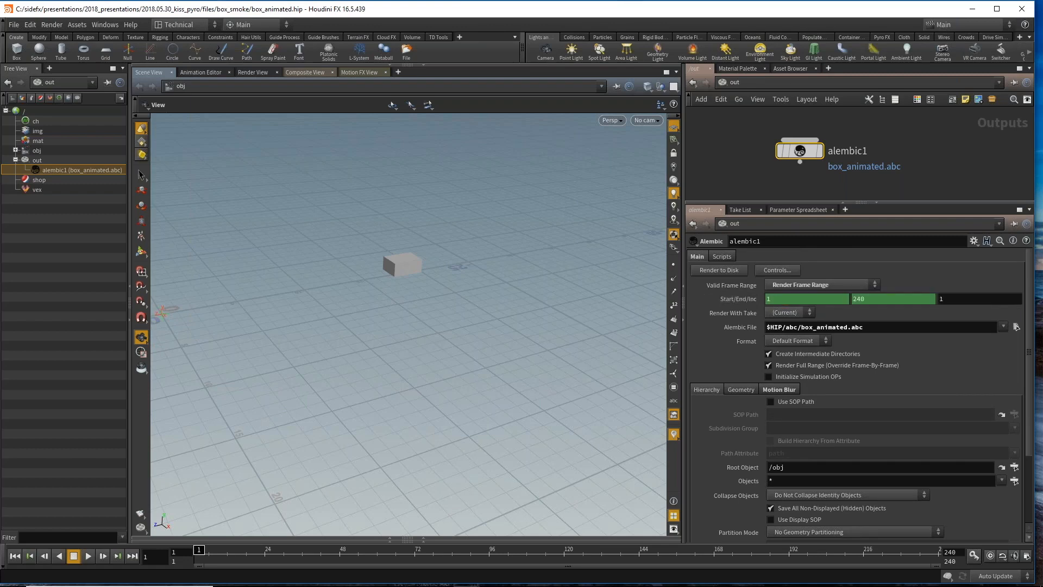
left_click(745, 302)
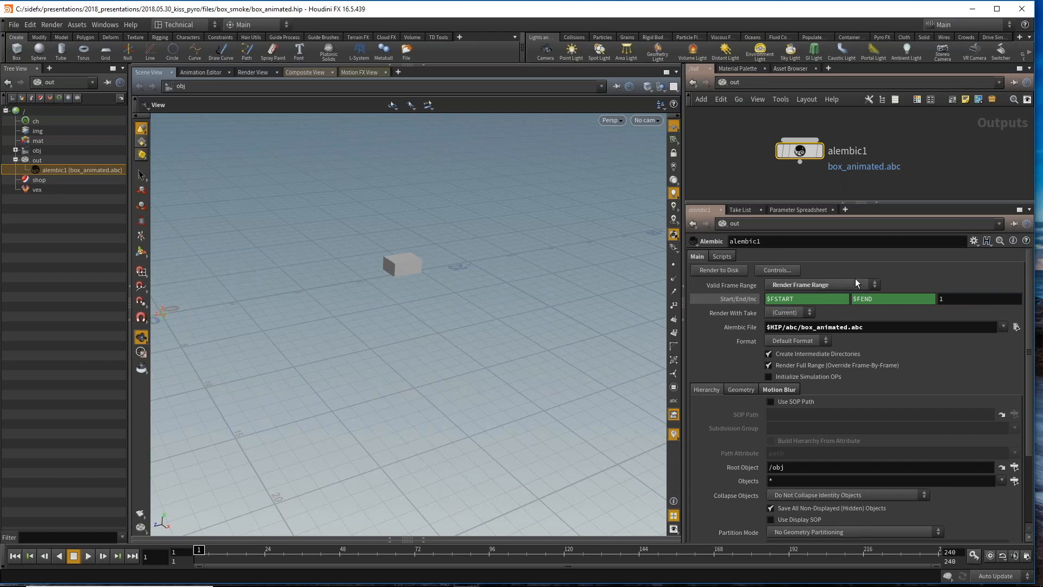
left_click(735, 298)
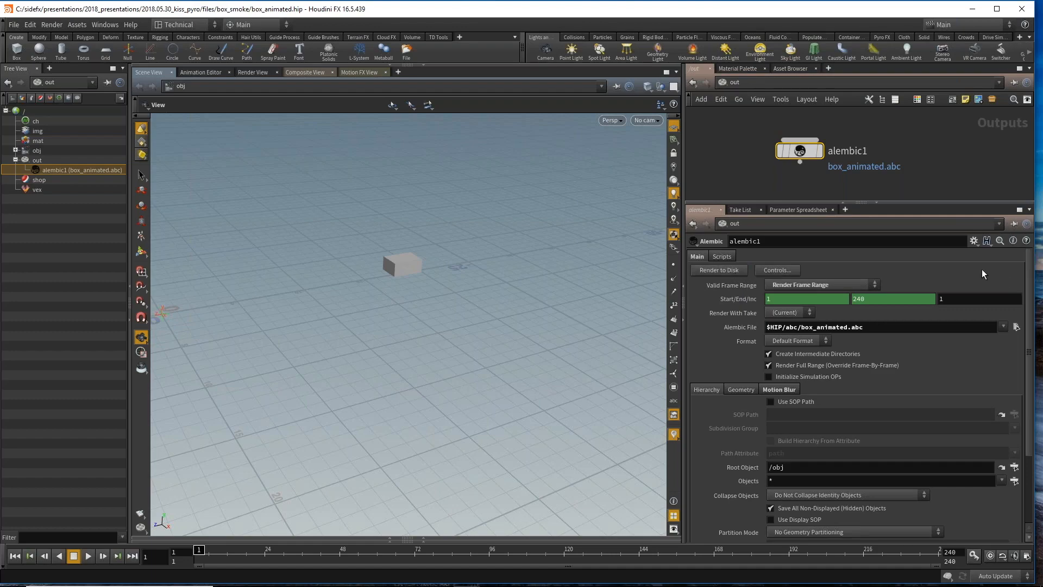
Step: Check the date and size of box_animated.abc in the abc folder and minimize the file window
key("super+Tab")
left_click(728, 113)
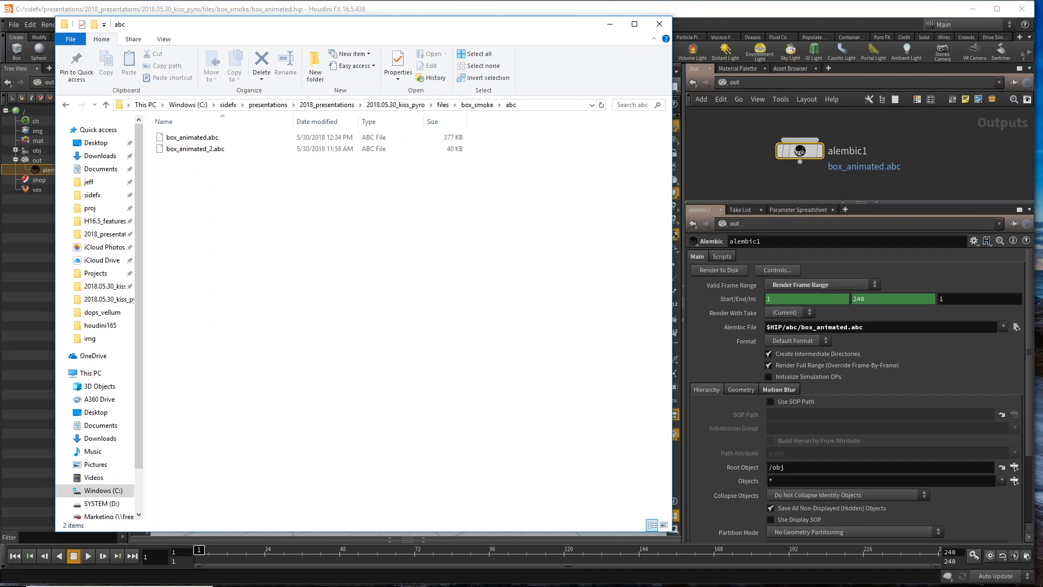
left_click(610, 24)
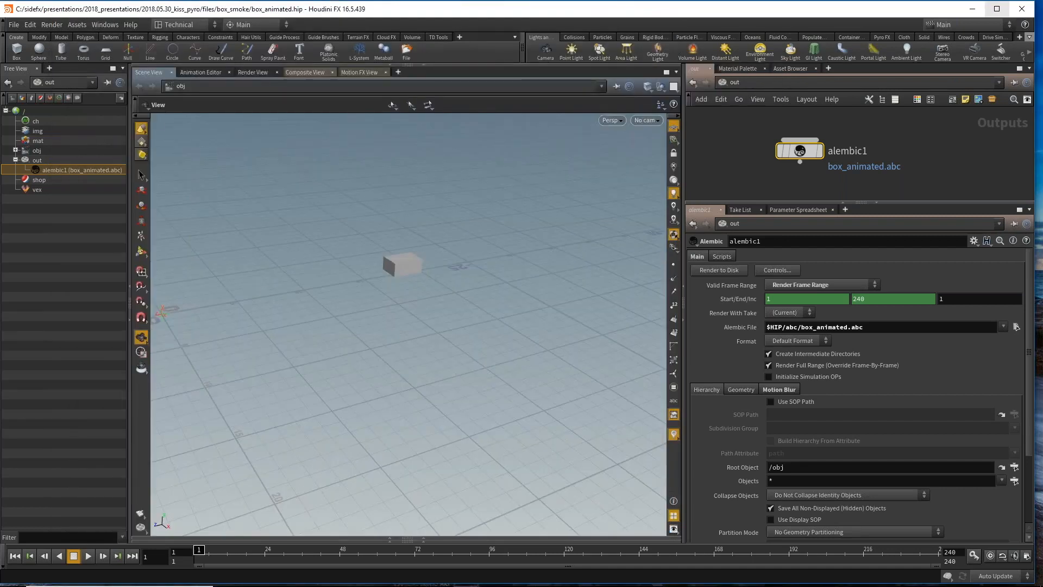
Step: Quit the box_animated.hip session with its changes saved and bring the smoke_sim scene forward
left_click(1021, 8)
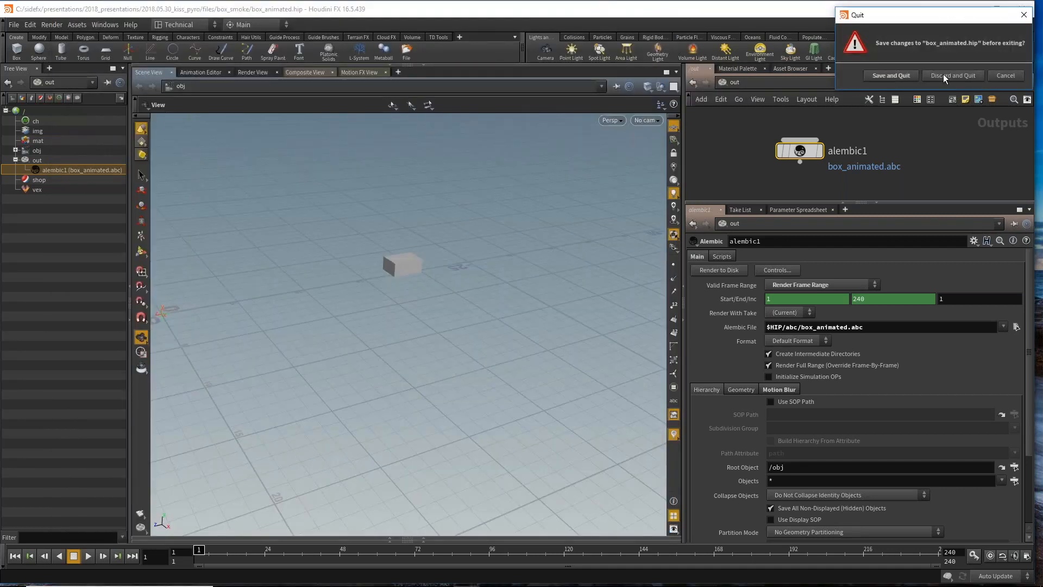
left_click(890, 77)
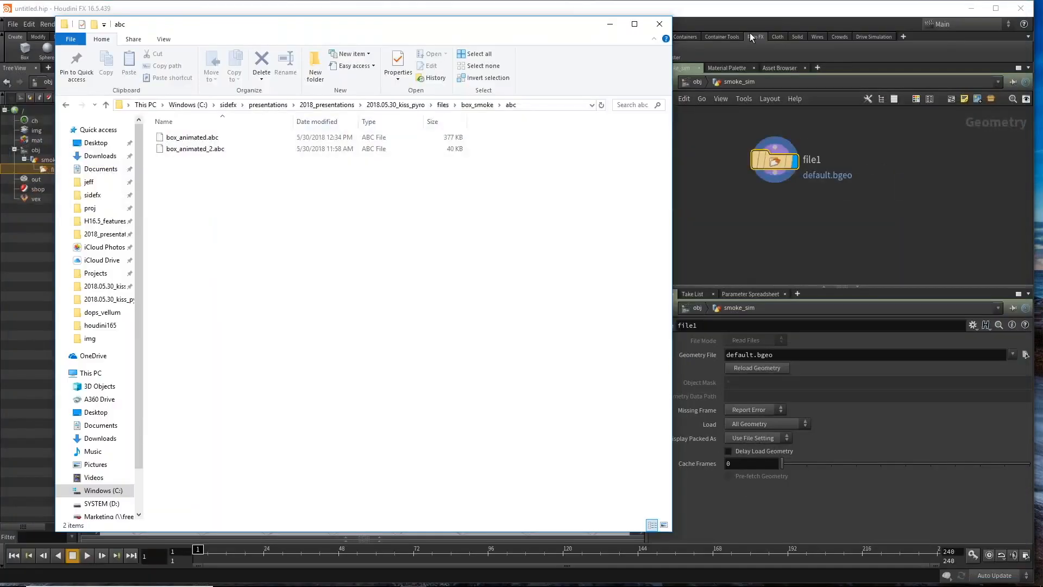
left_click(776, 161)
Step: Delete the default file1 node inside the smoke_sim geometry network
mouse_move(775, 161)
left_click_drag(776, 162, 748, 156)
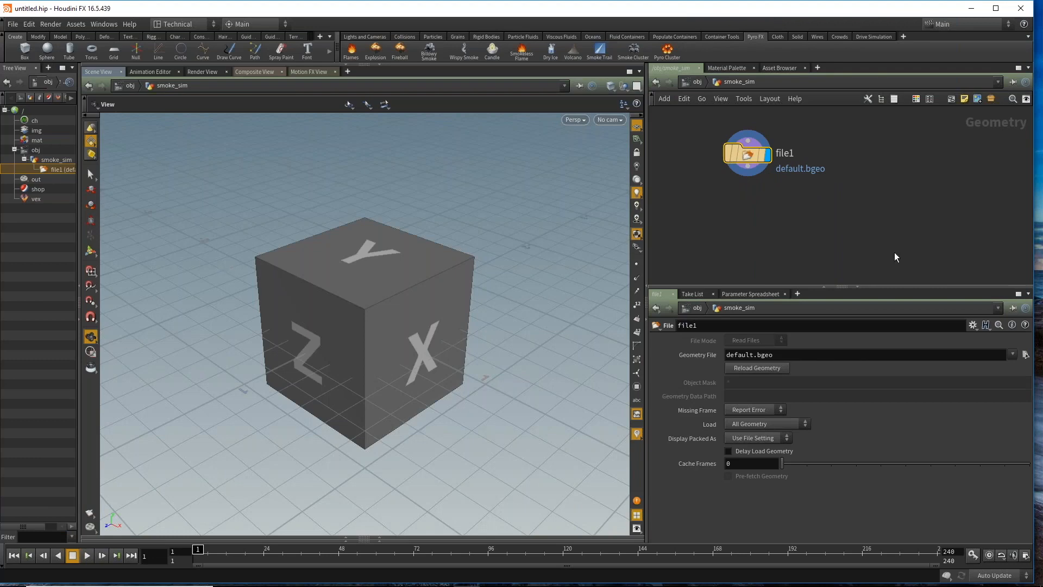
key("u")
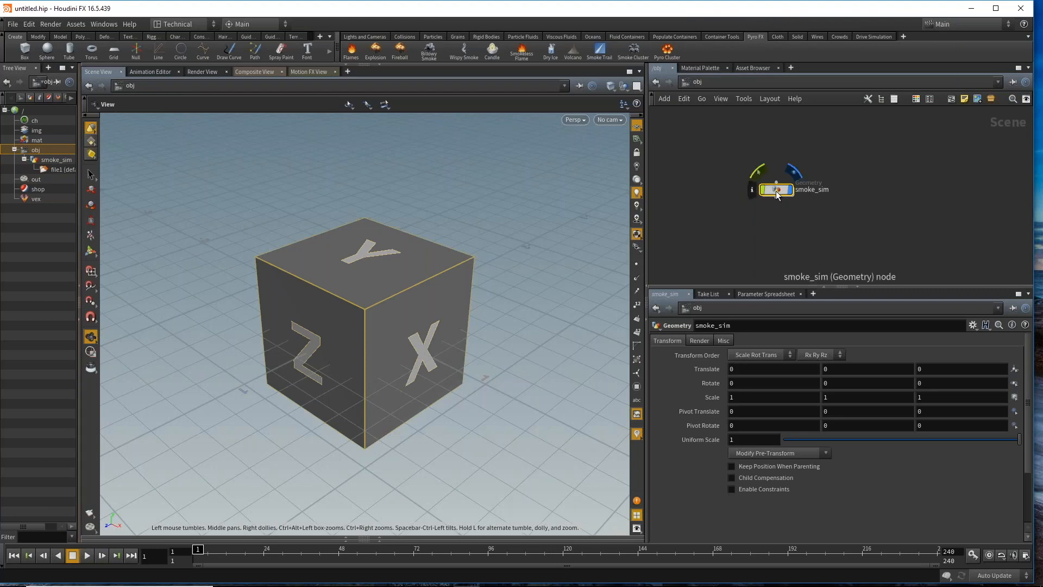
key("i")
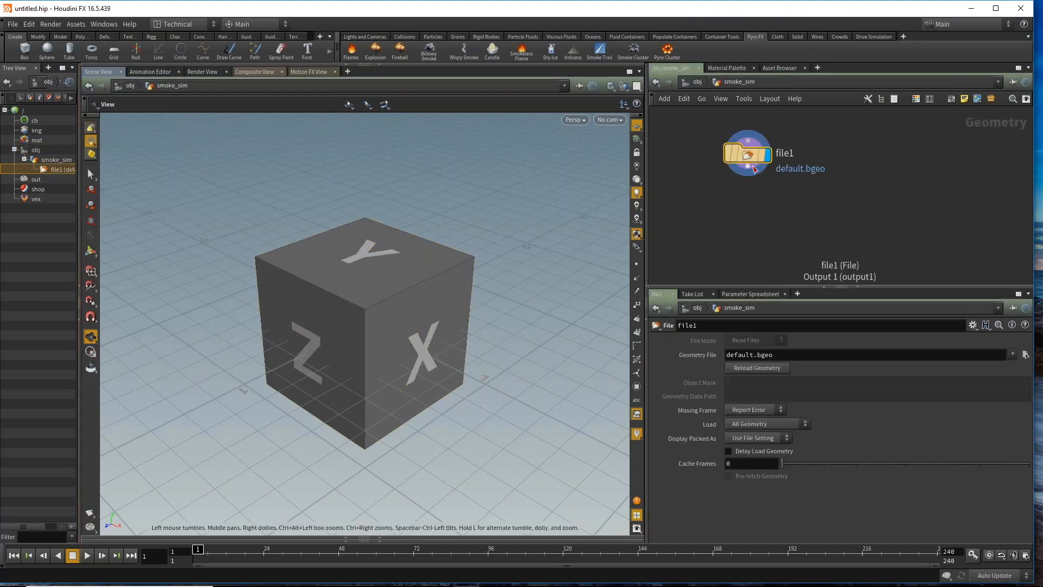
key("Delete")
Step: Add an Alembic node in the smoke_sim network and place it near the upper part of the network
key("Tab")
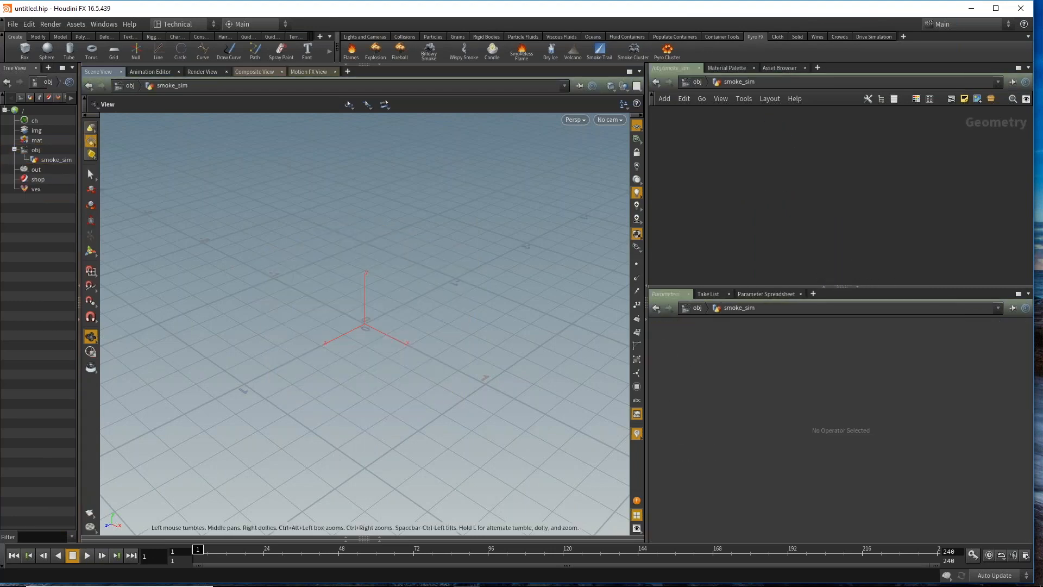
type("al")
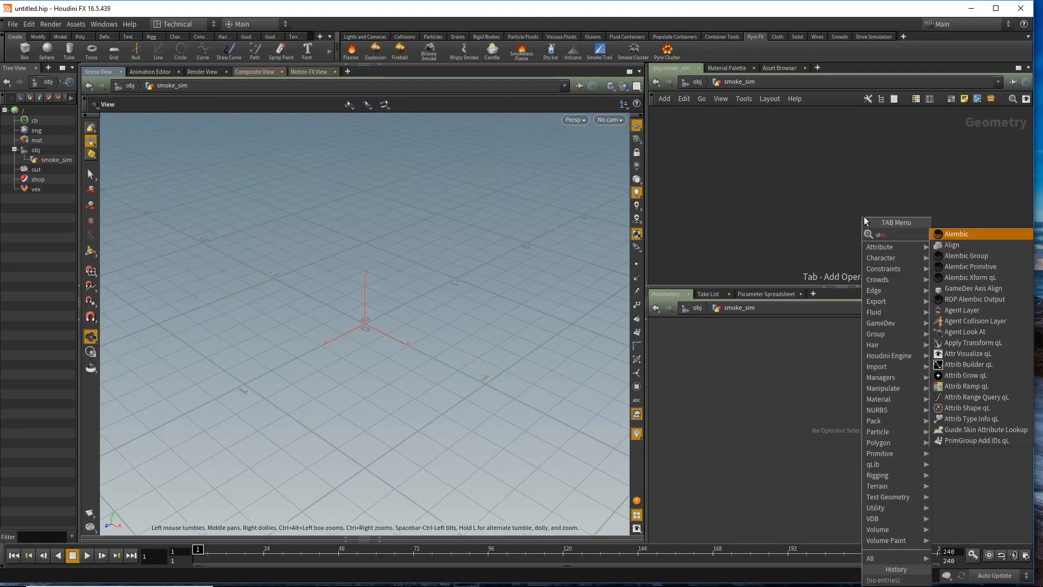
key("Return")
left_click(865, 217)
left_click_drag(864, 220, 767, 141)
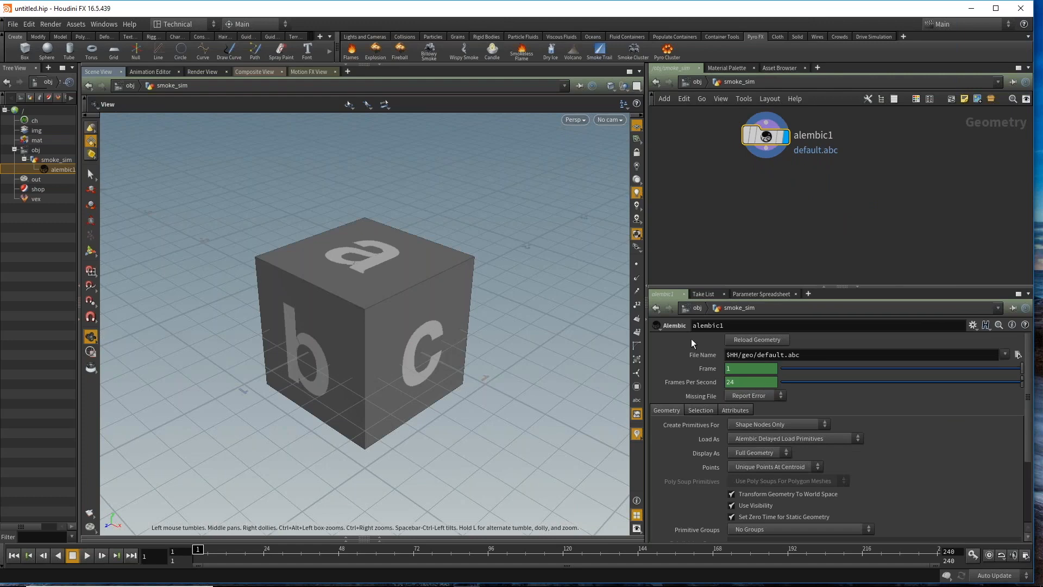
Step: Open the file chooser for the Alembic node's file name and look through the $HIP folder for the exported box
left_click(1017, 356)
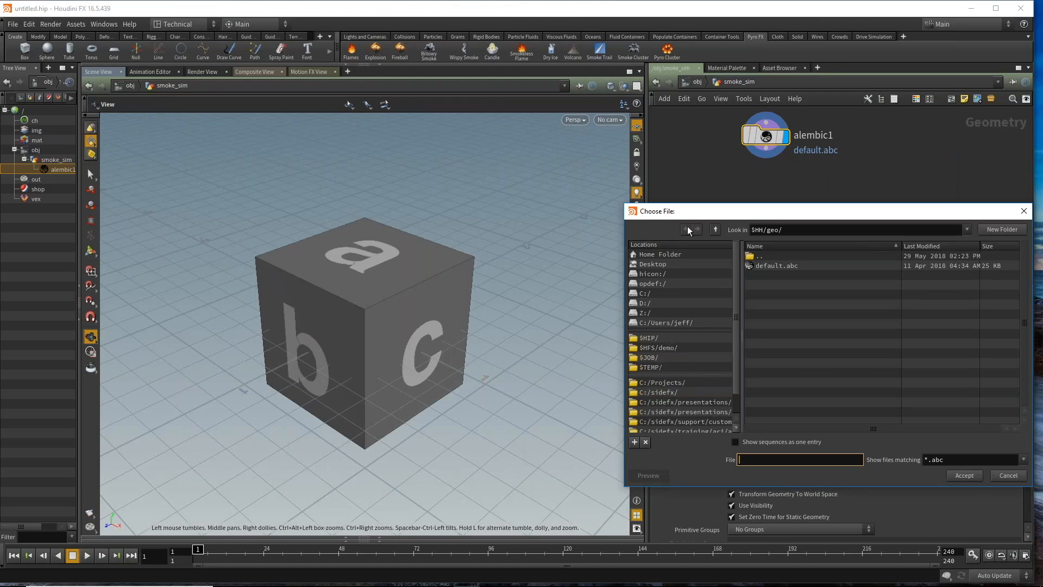
left_click_drag(703, 214, 637, 192)
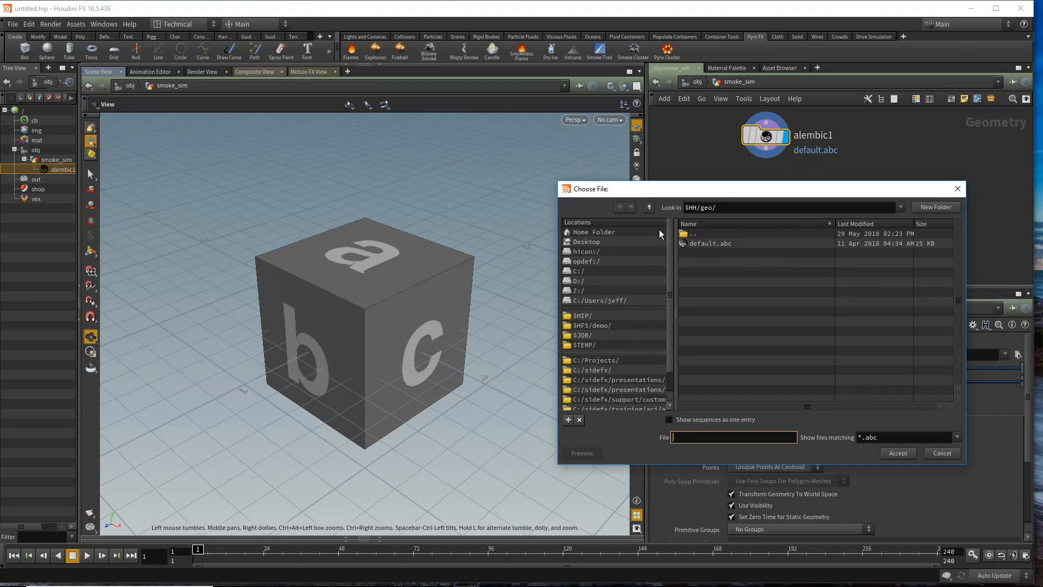
left_click(597, 316)
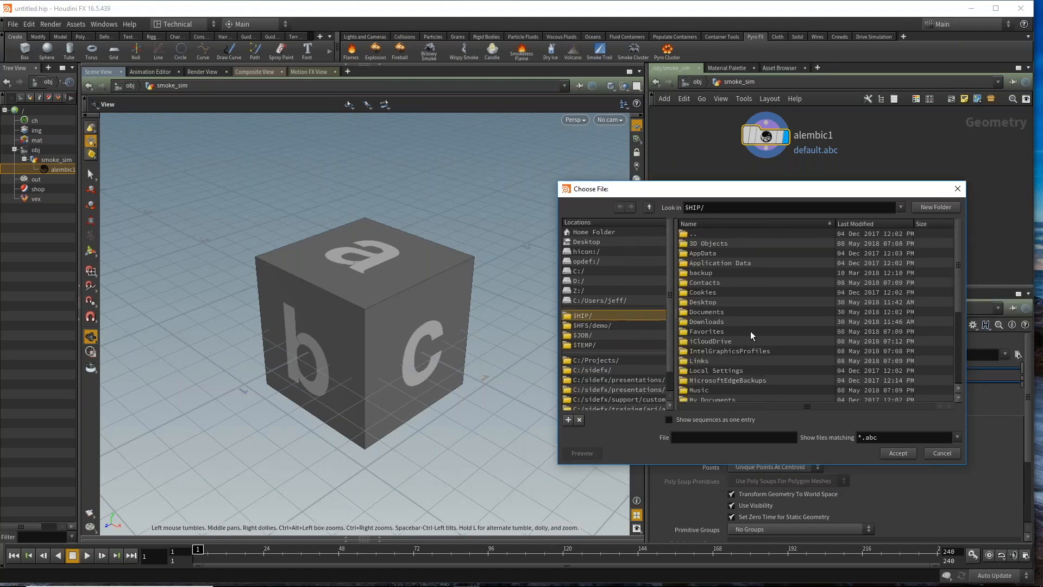
scroll(752, 335, "down", 4)
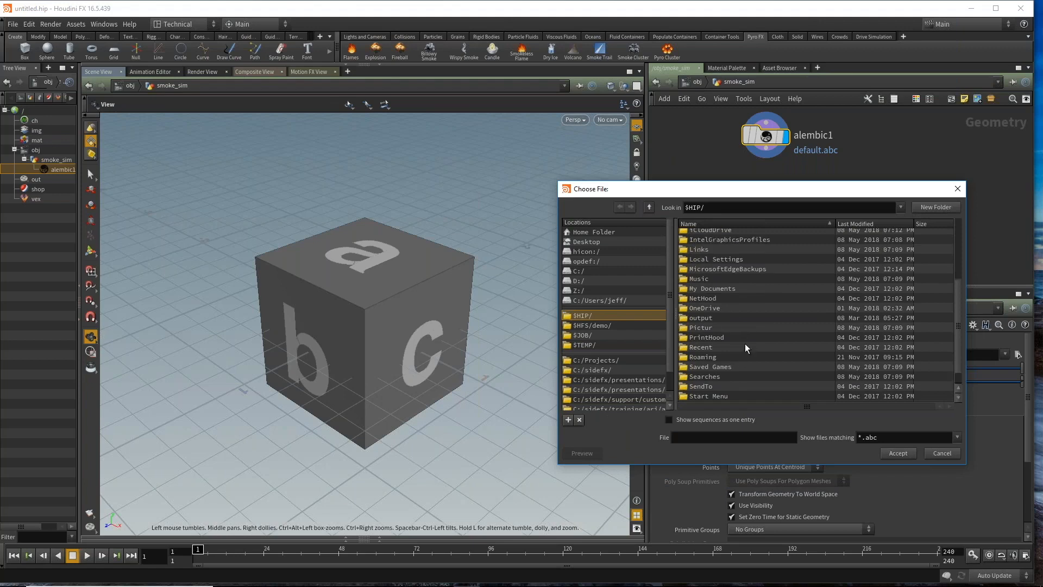
scroll(754, 346, "up", 4)
scroll(754, 346, "down", 1)
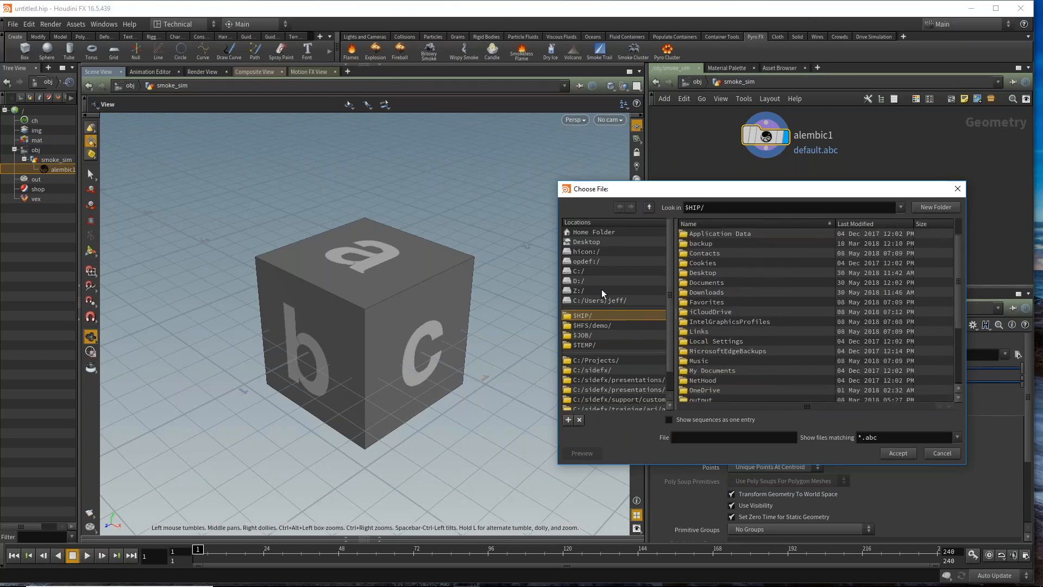
Step: Load box_animated.abc from the files/abc folder of 2018.05.30_kiss_pyro under C:/sidefx/presentations/2018_presentations
left_click(606, 372)
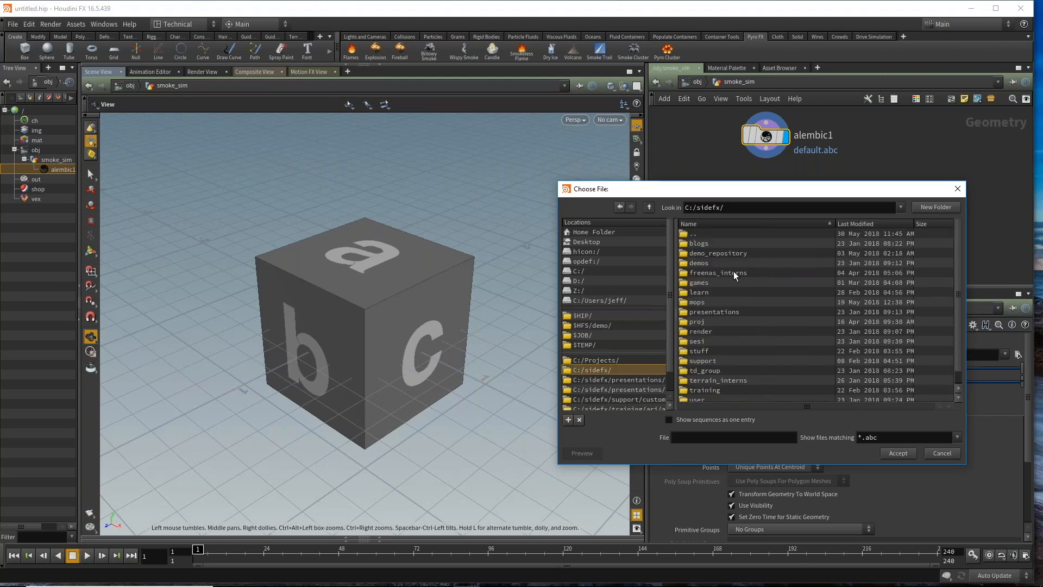
scroll(728, 302, "down", 1)
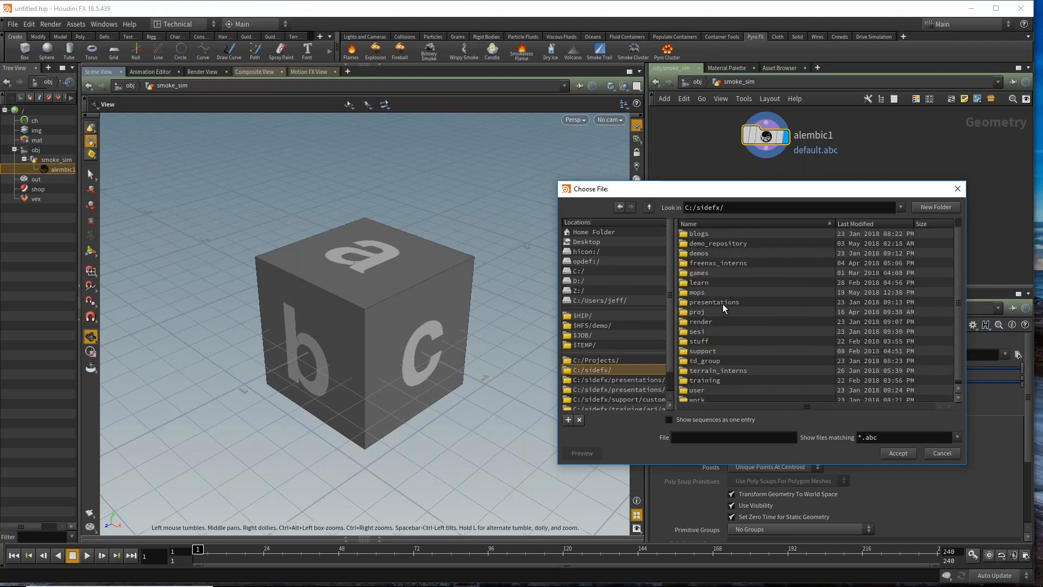
double_click(729, 305)
double_click(716, 264)
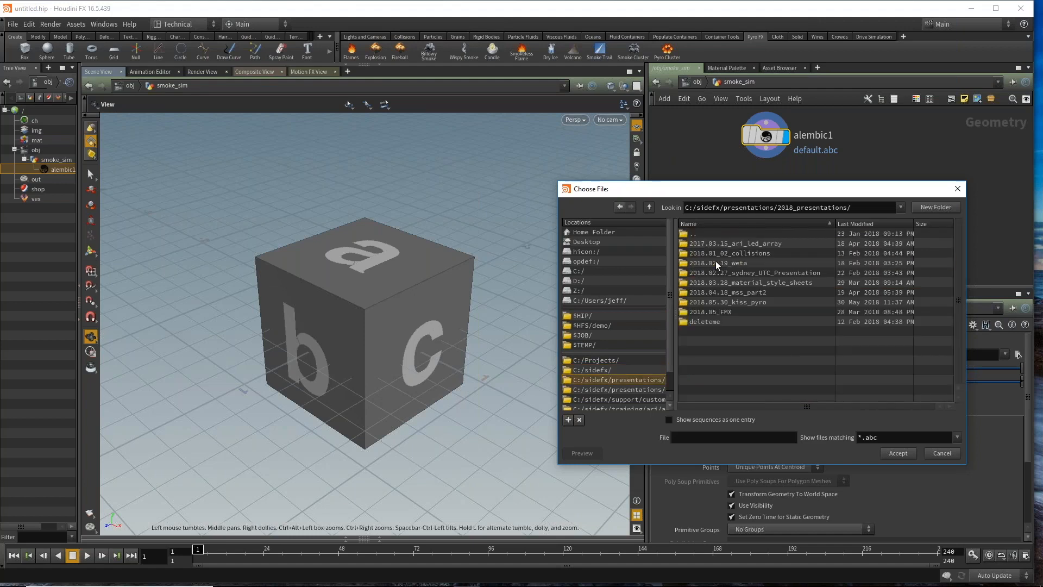
double_click(732, 303)
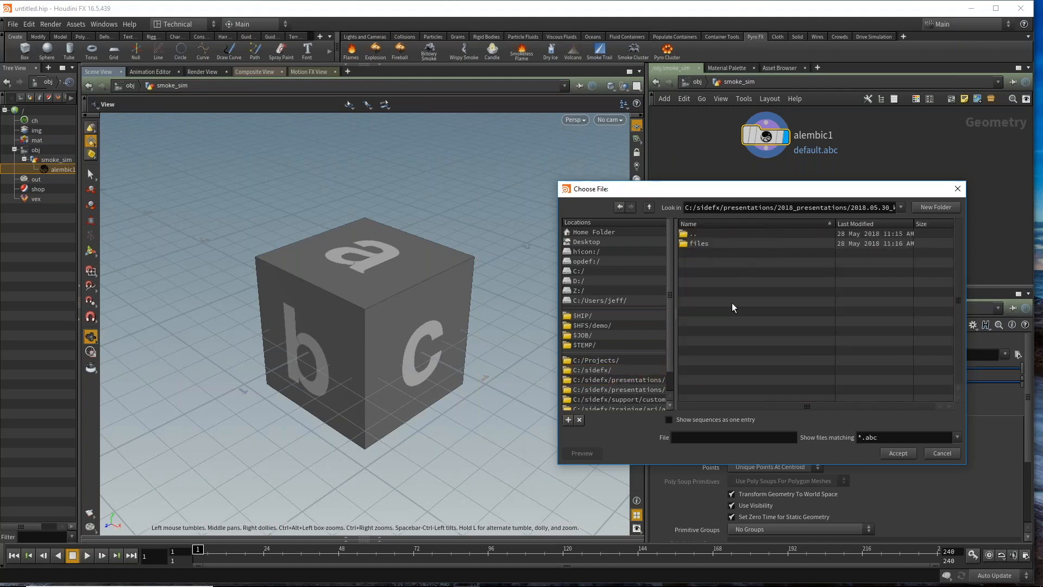
left_click(705, 245)
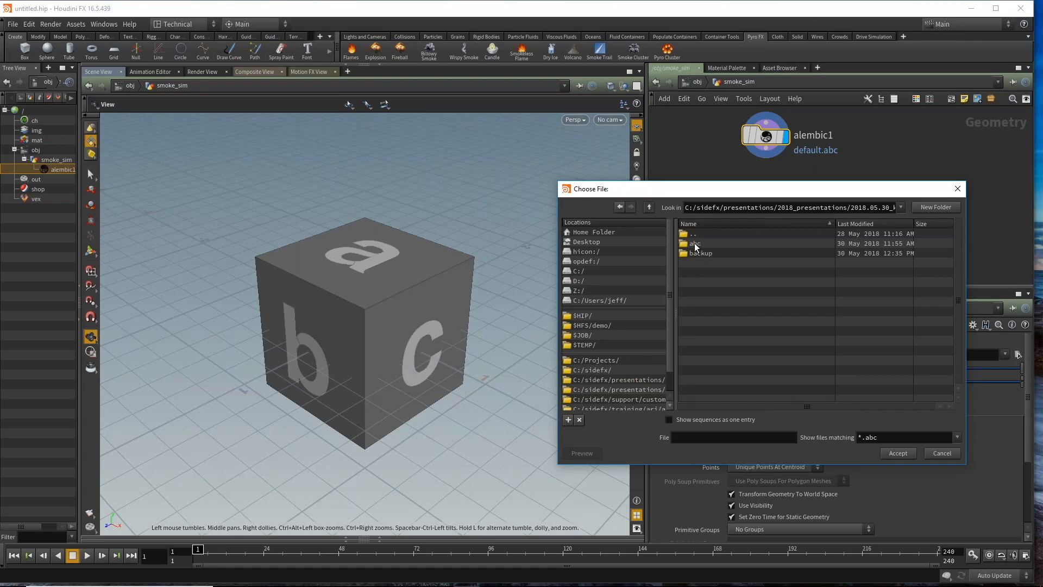
double_click(706, 243)
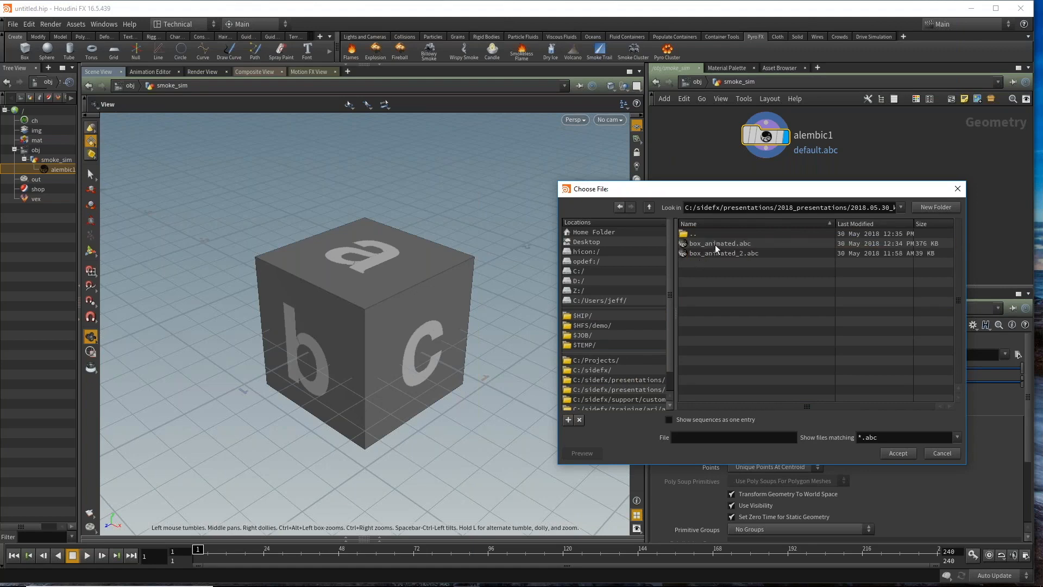
left_click(897, 453)
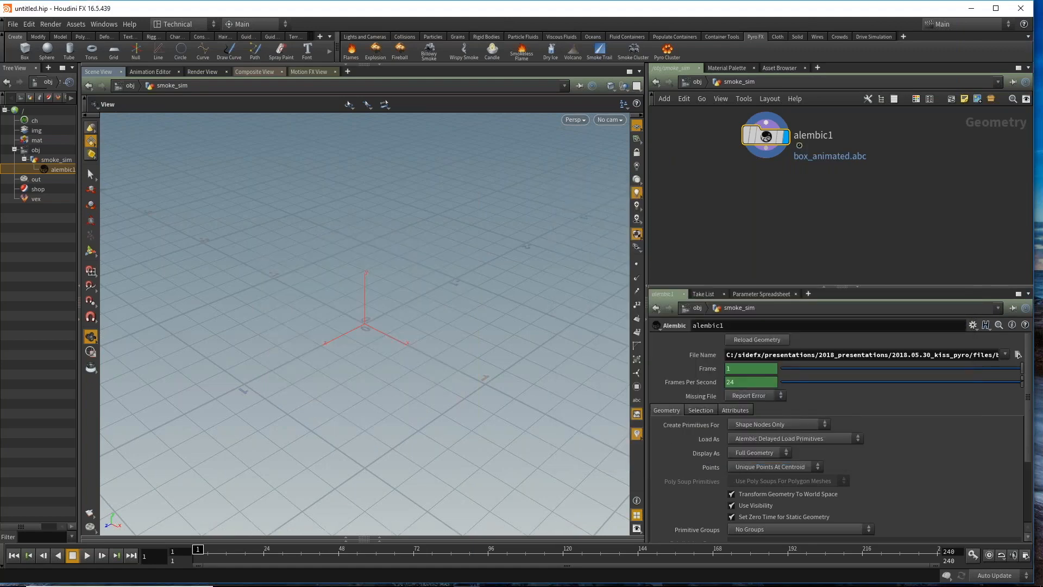
Step: Play the imported box animation, examine the box's path across the grid, and stop playback
left_click_drag(401, 344, 451, 367)
scroll(451, 367, "down", 3)
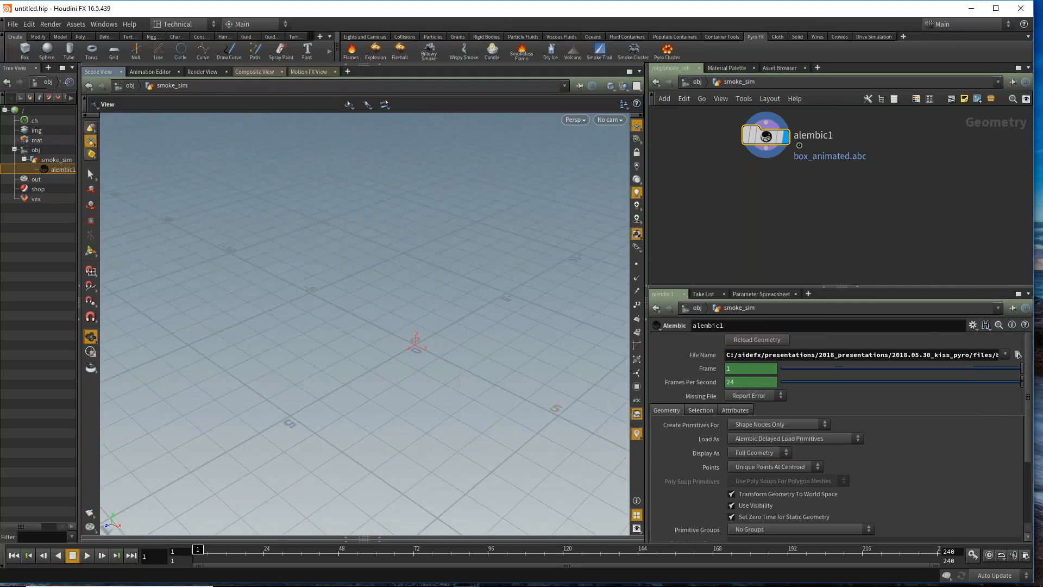
left_click(88, 556)
scroll(344, 346, "down", 8)
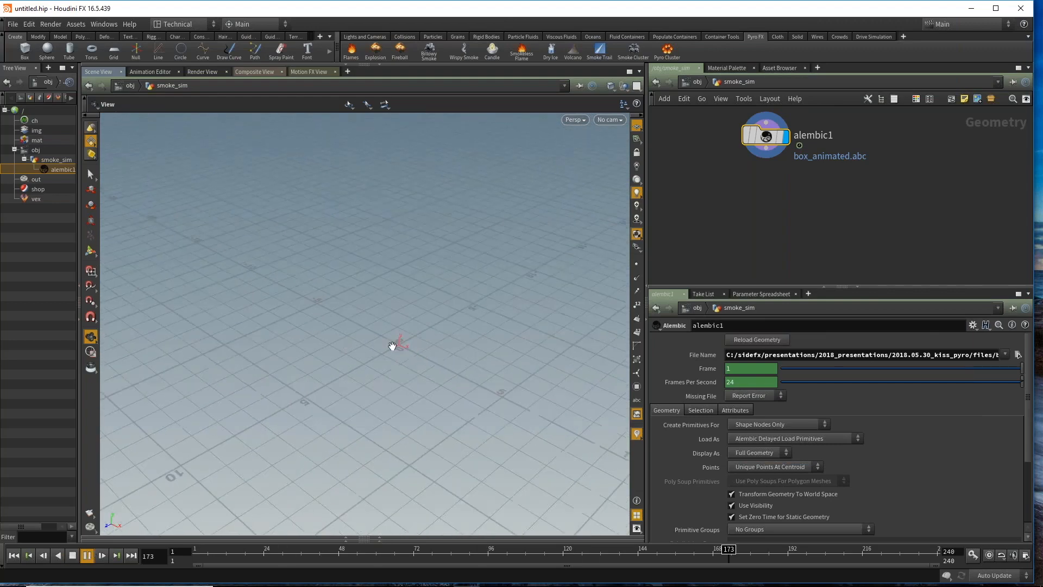
right_click_drag(447, 377, 507, 412)
middle_click_drag(507, 412, 480, 263)
right_click_drag(413, 321, 361, 346)
left_click_drag(361, 346, 369, 304)
right_click_drag(370, 304, 426, 342)
left_click_drag(425, 342, 445, 361)
left_click_drag(227, 321, 323, 442)
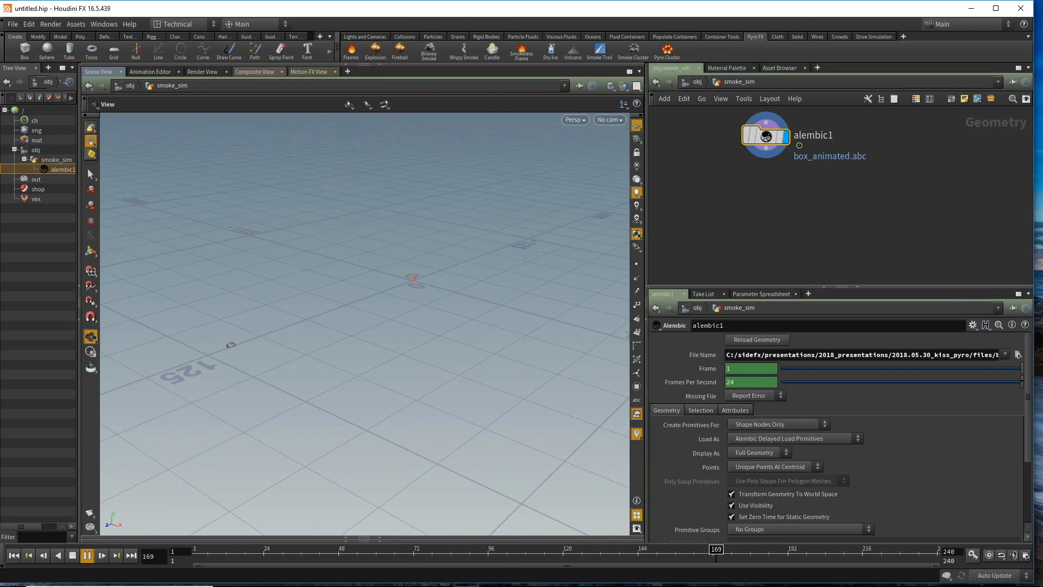
left_click(72, 555)
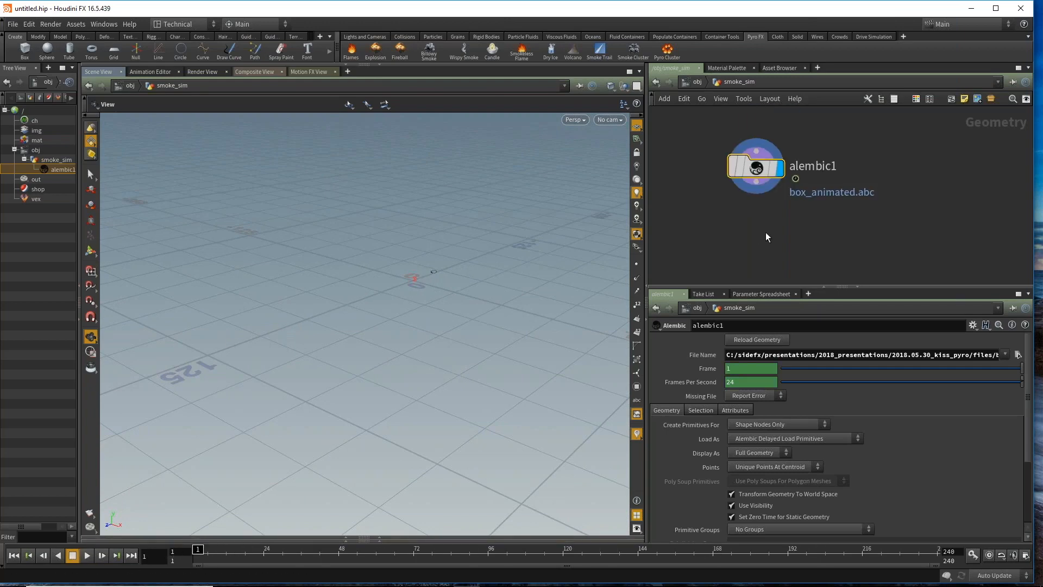
Step: Add a Time Shift node below alembic1, connect it to the Alembic output and make it the displayed node
scroll(798, 219, "up", 2)
key("Tab")
type("t")
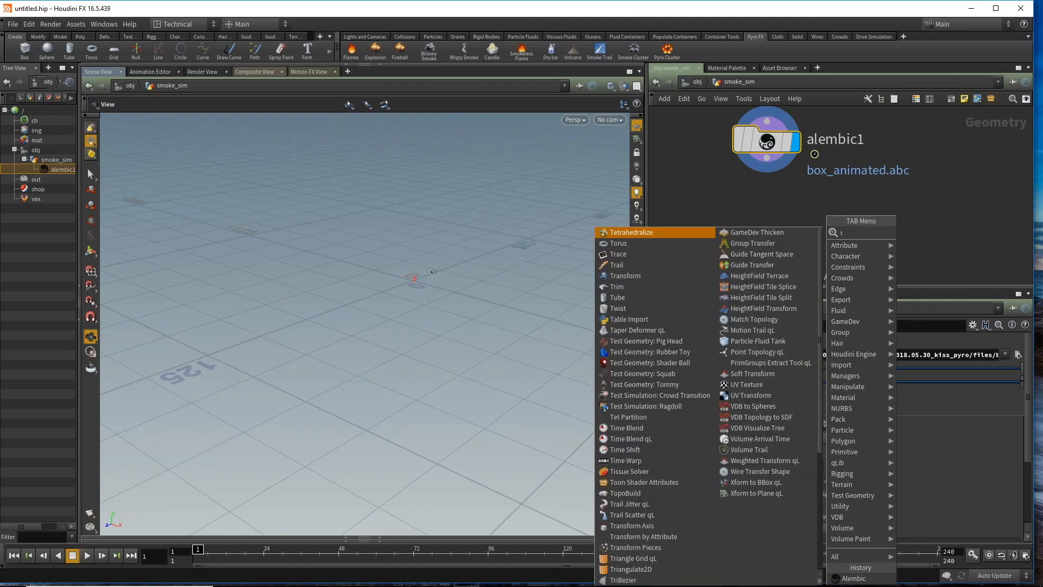
type("imes")
key("Return")
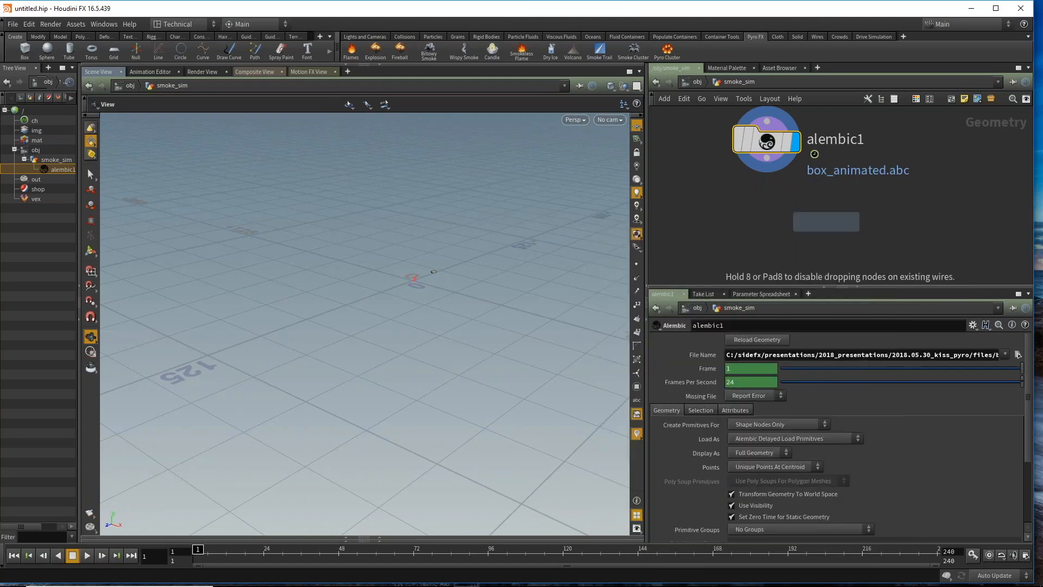
left_click(826, 222)
left_click_drag(826, 222, 766, 222)
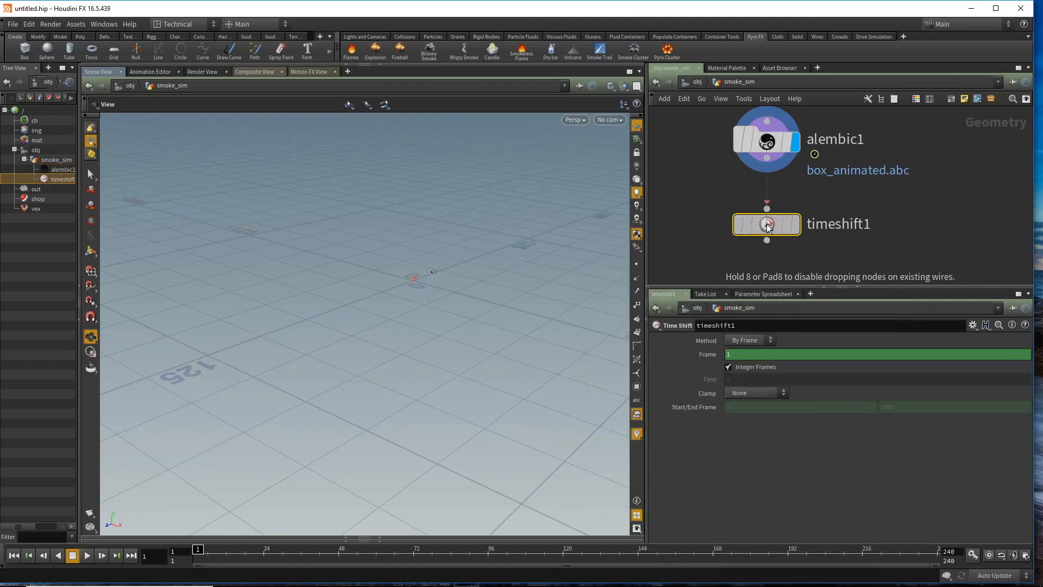
left_click(767, 158)
left_click(766, 206)
left_click(795, 222)
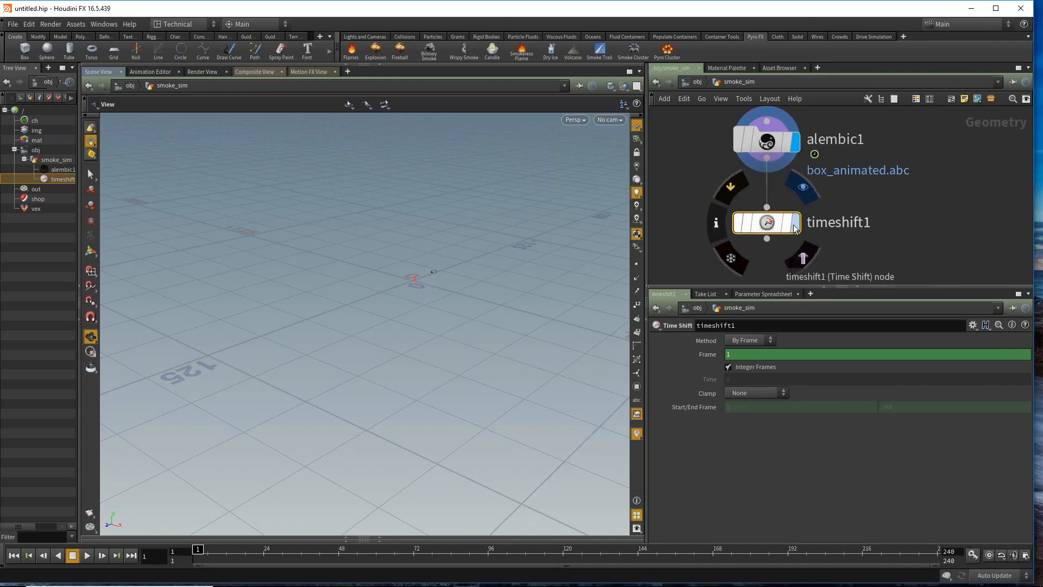
Step: Set the Time Shift node's Frame expression to $F -100
left_click(695, 354)
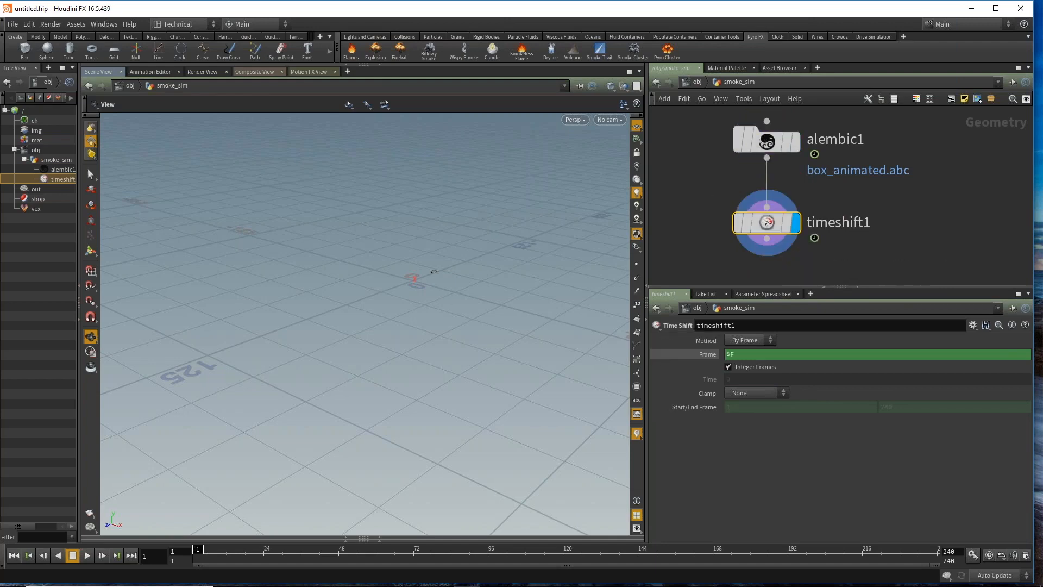
left_click(759, 354)
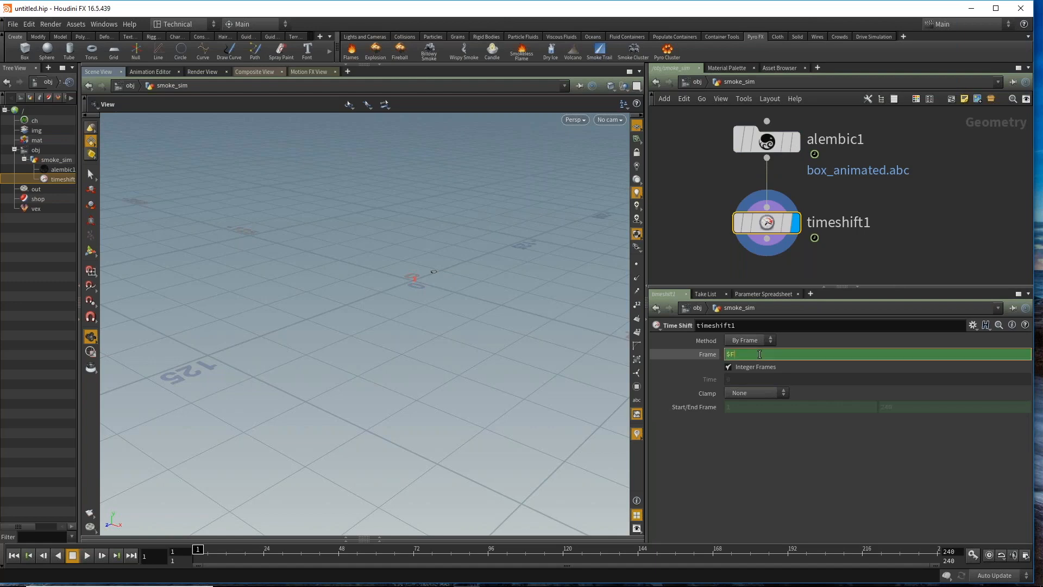
type("-100")
key("Return")
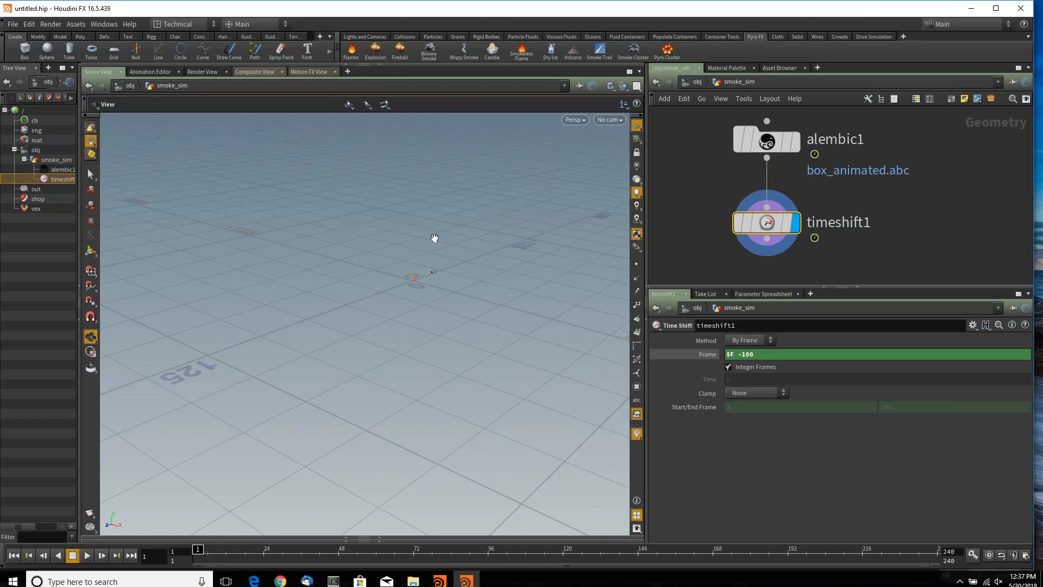
Step: Play the animation to check the box's delayed start and return to frame 1
scroll(453, 263, "up", 4)
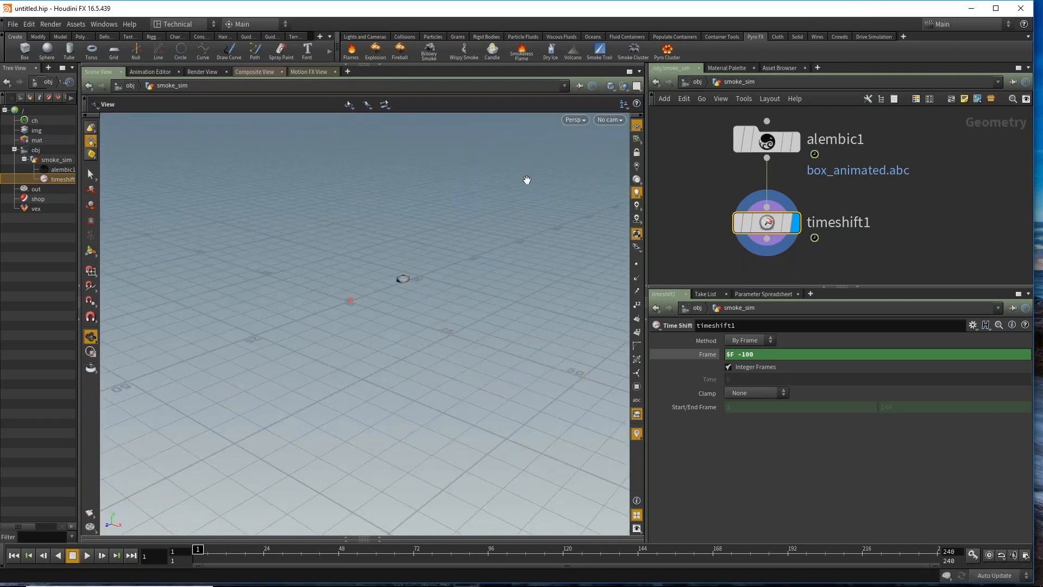
left_click(86, 556)
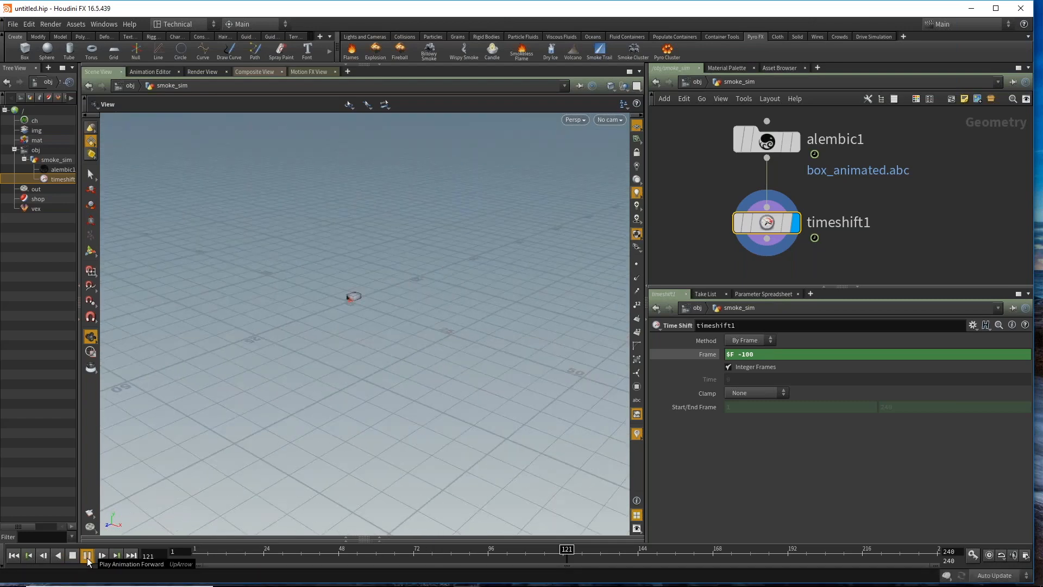
left_click_drag(208, 551, 194, 552)
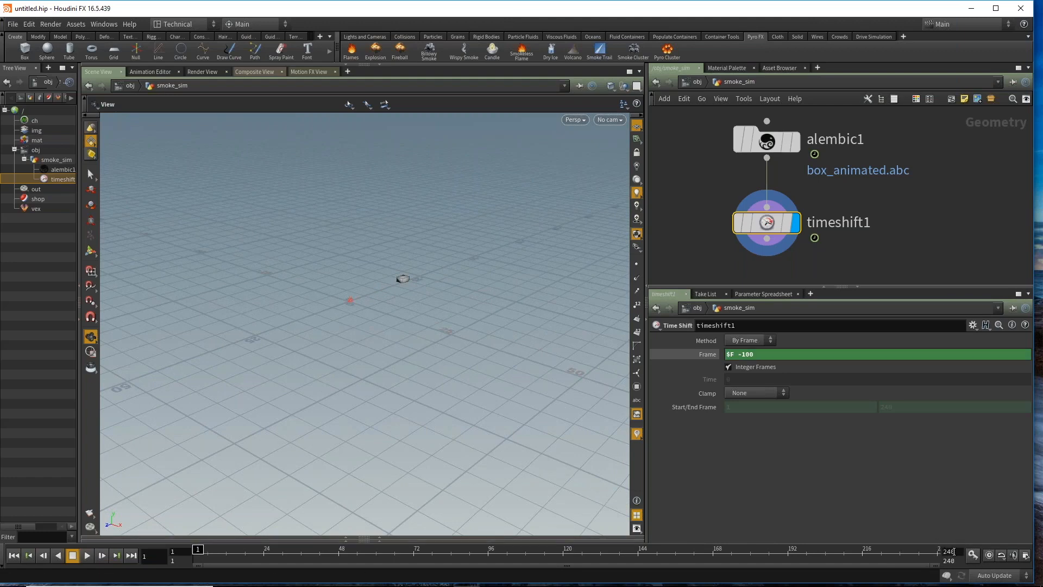
Step: Set the global animation end frame to 340, apply it and close the animation options
left_click(1024, 556)
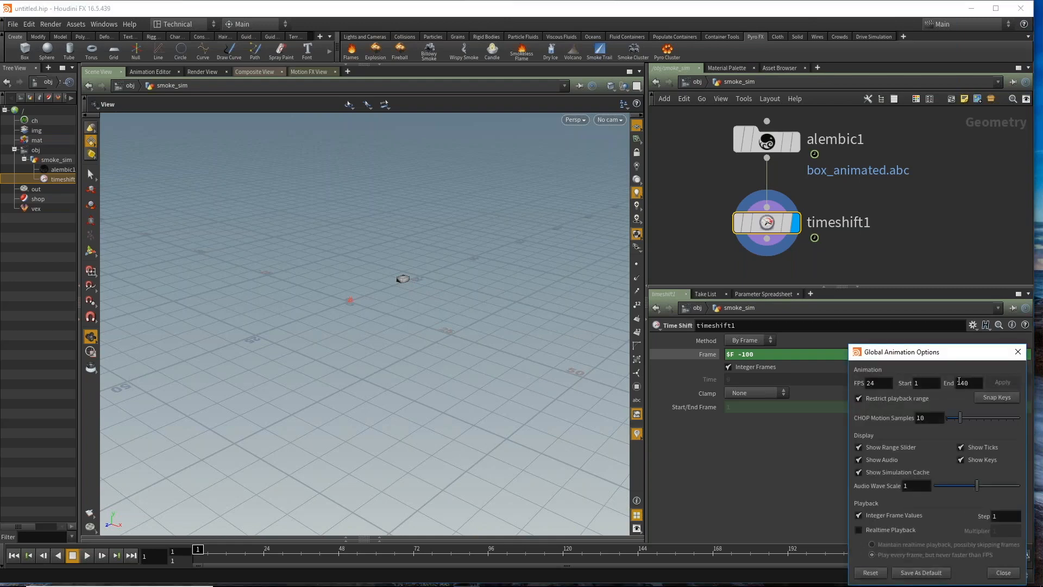
double_click(963, 384)
type("340")
left_click(997, 384)
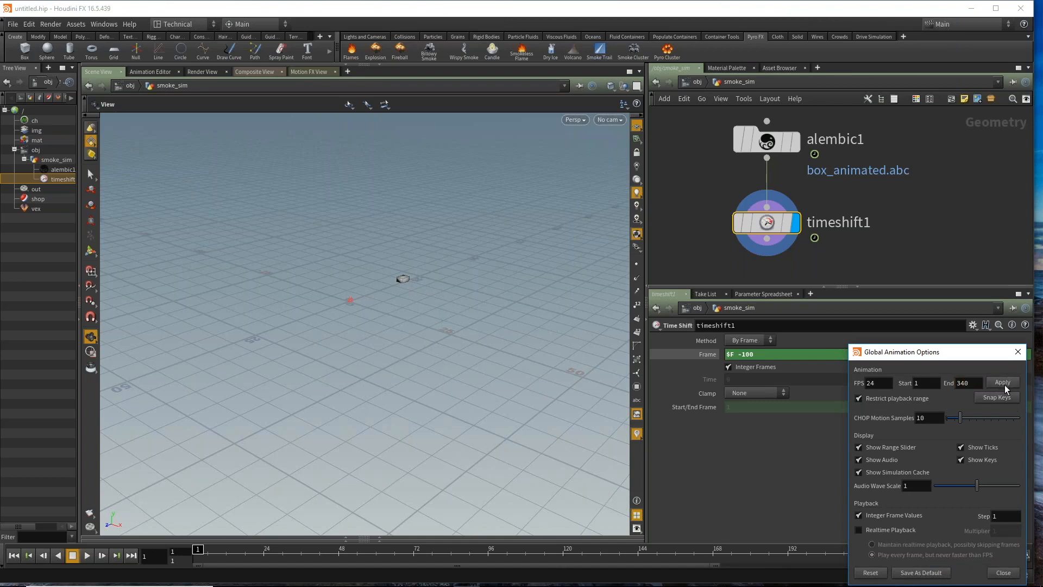
left_click_drag(984, 355, 829, 259)
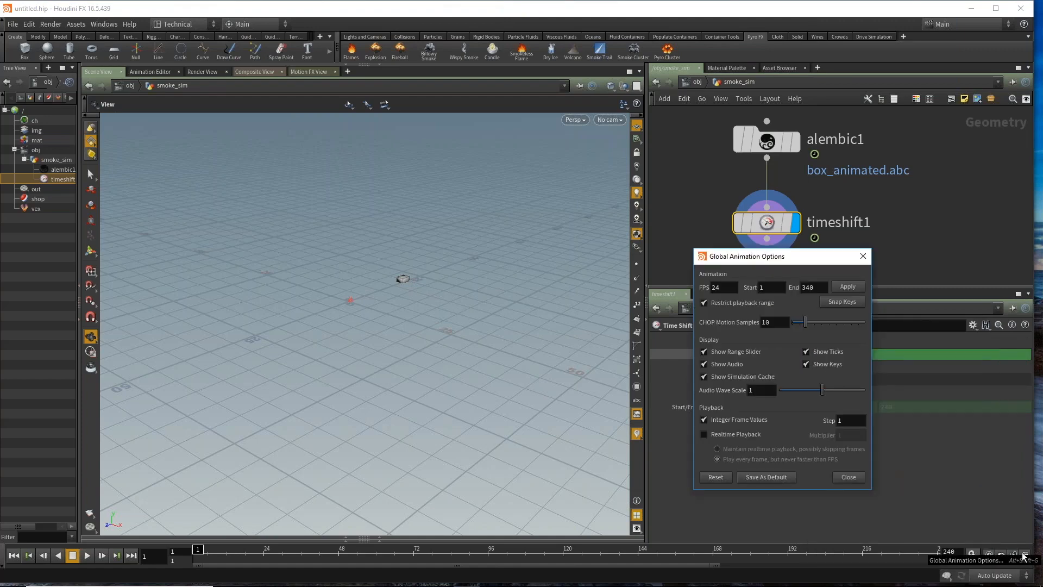
left_click(847, 287)
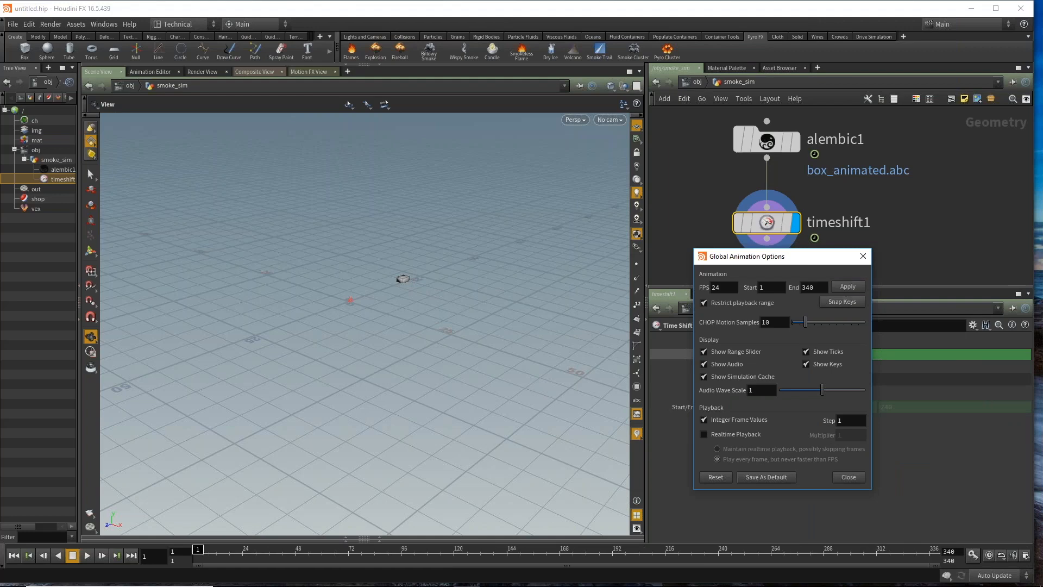
left_click(863, 257)
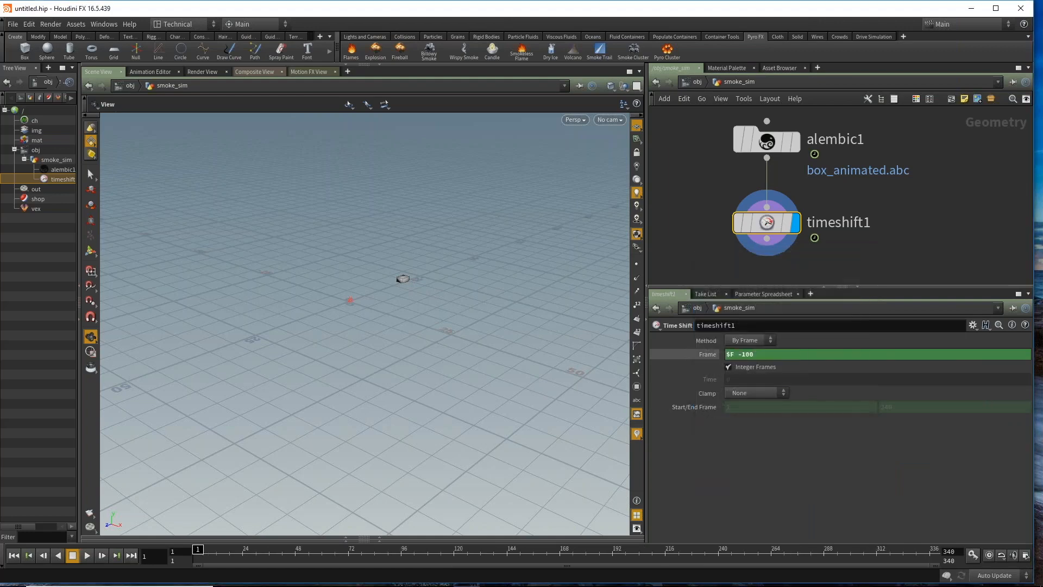
Step: Play the time-shifted box animation over the extended frame range and stop playback
left_click(88, 555)
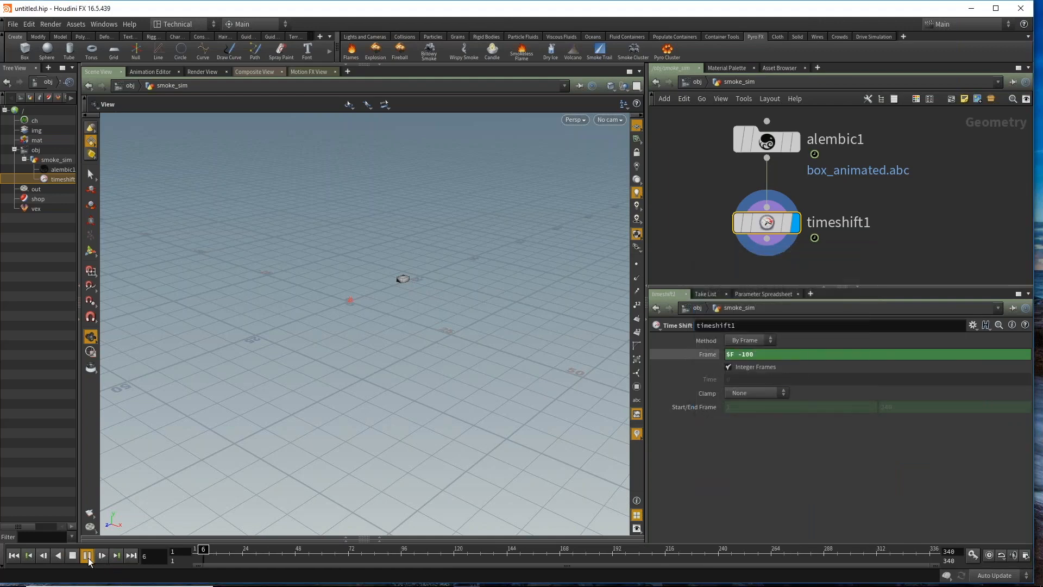
scroll(362, 364, "down", 8)
scroll(426, 375, "down", 5)
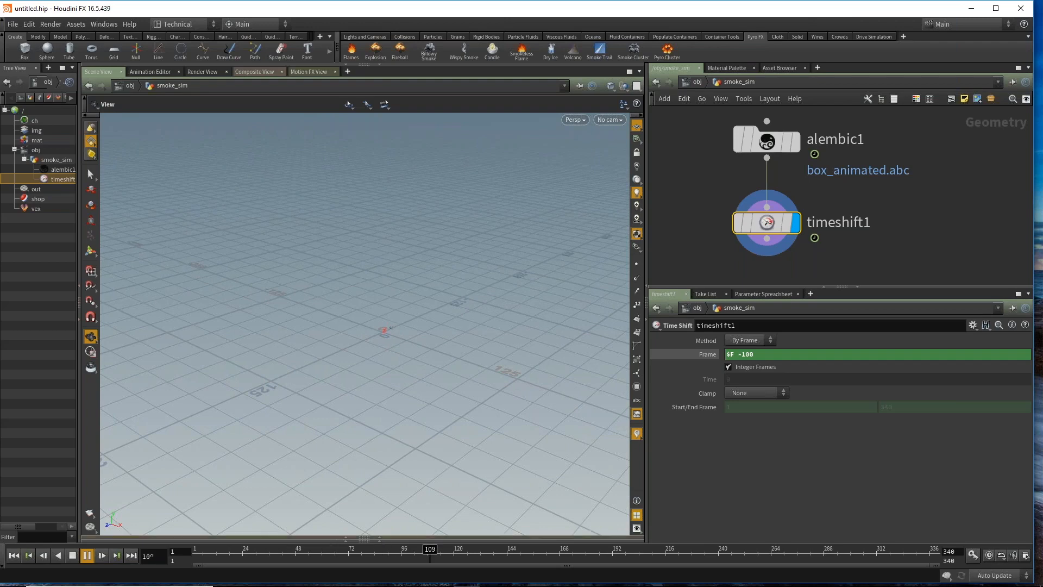
left_click(72, 555)
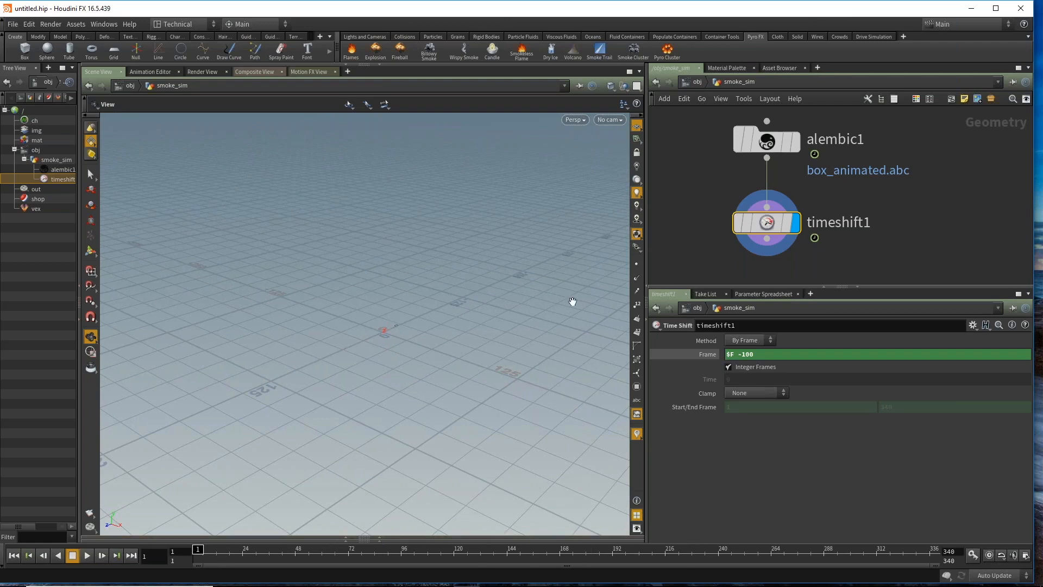
Step: Set the current frame to 101
left_click(151, 556)
type("101")
key("Return")
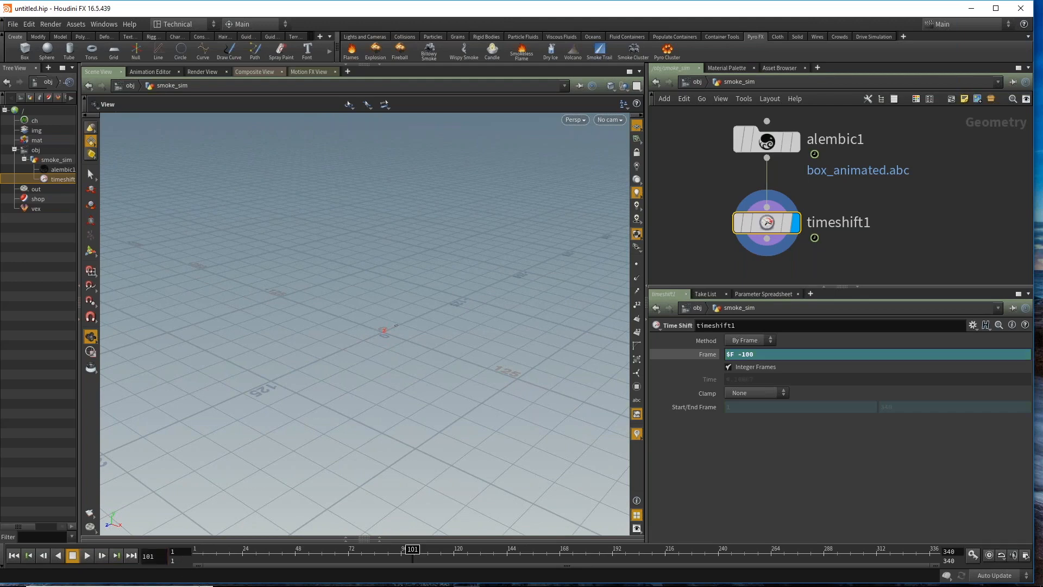
Step: Limit the playback range to start at frame 101 and return to that first frame
left_click_drag(196, 565, 283, 565)
left_click(186, 550)
type("101")
key("Return")
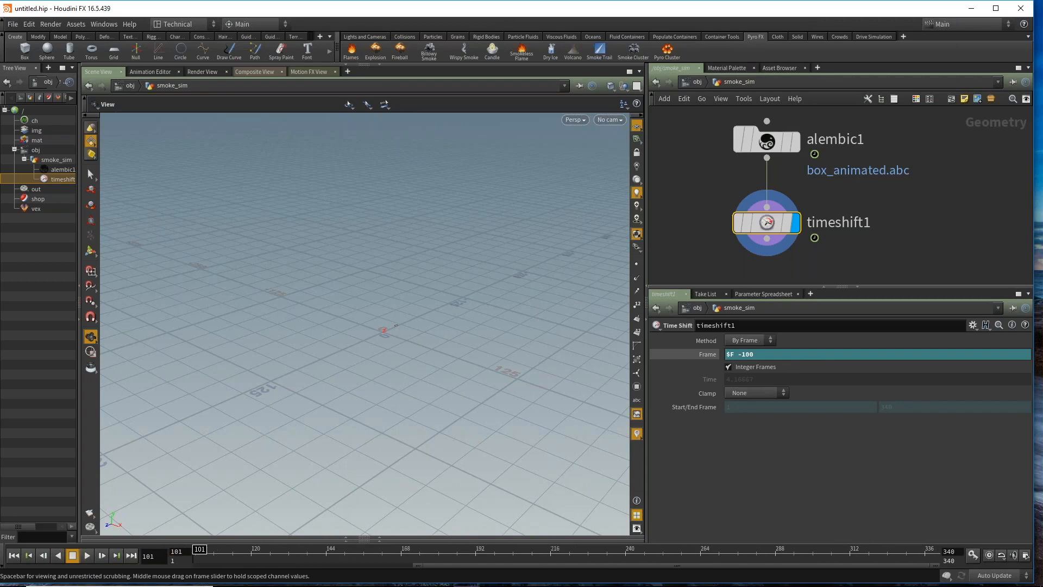
left_click(159, 555)
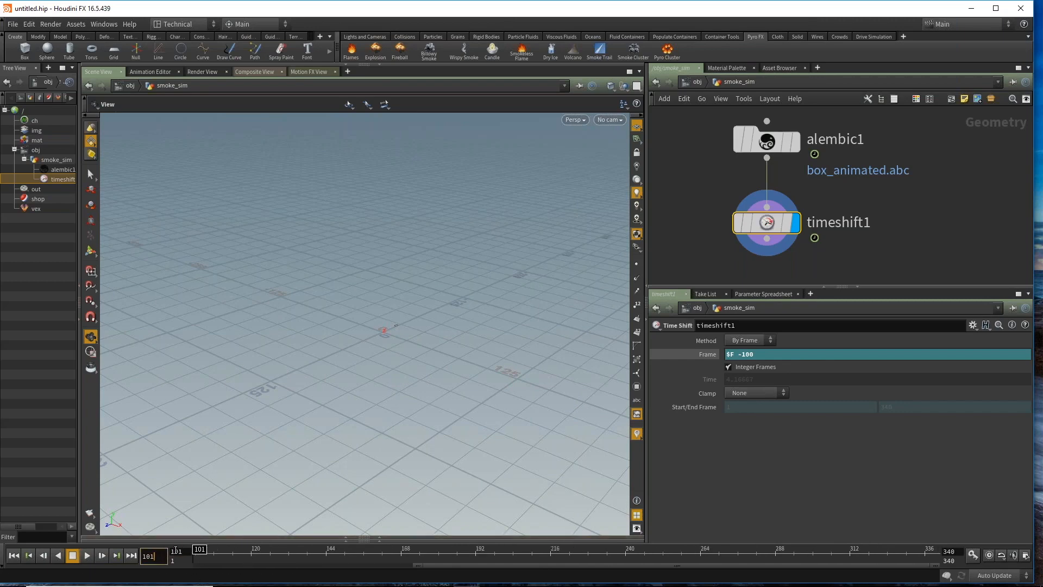
left_click(87, 555)
left_click(43, 559)
left_click(29, 555)
Step: Enlarge the network editor area and add a DOP Network node below timeshift1
scroll(891, 185, "down", 2)
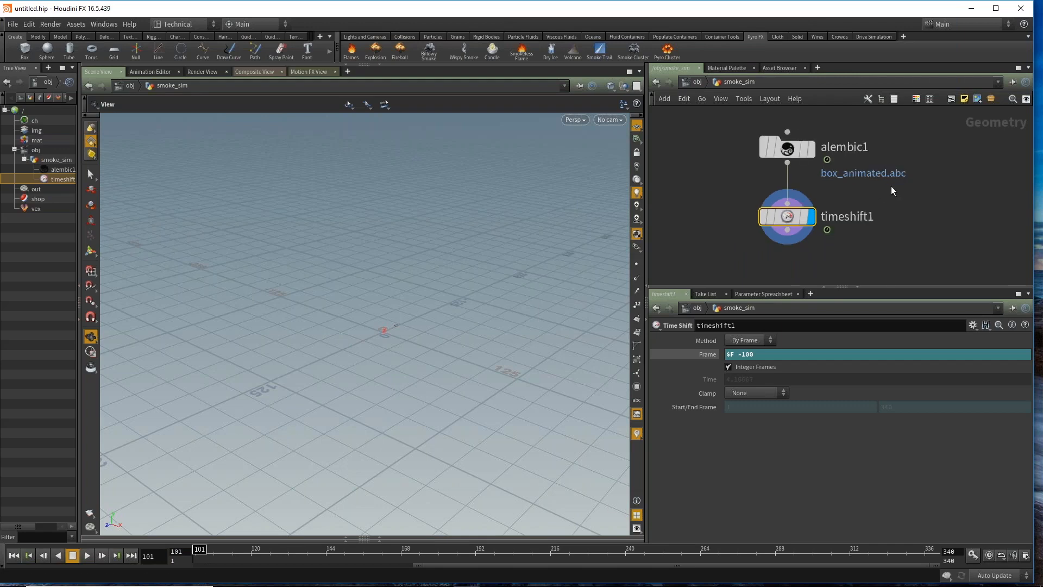
left_click_drag(878, 287, 883, 399)
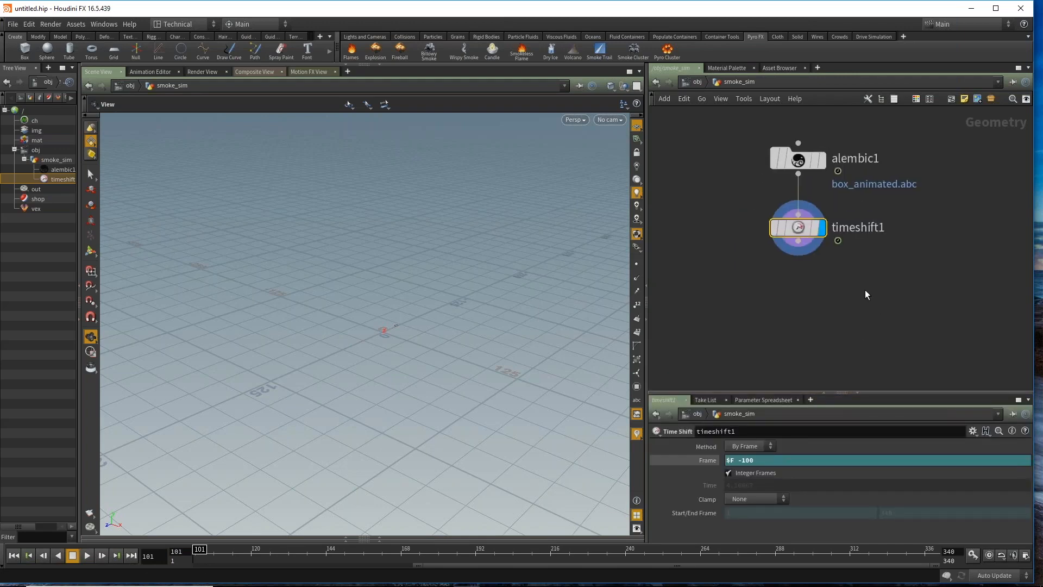
middle_click_drag(897, 302, 869, 305)
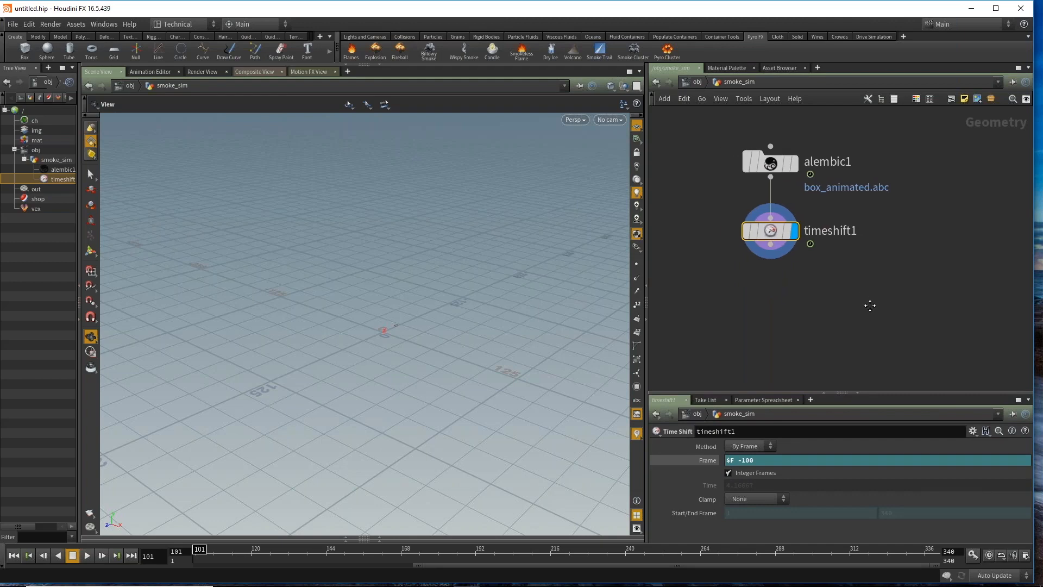
key("Tab")
type("d")
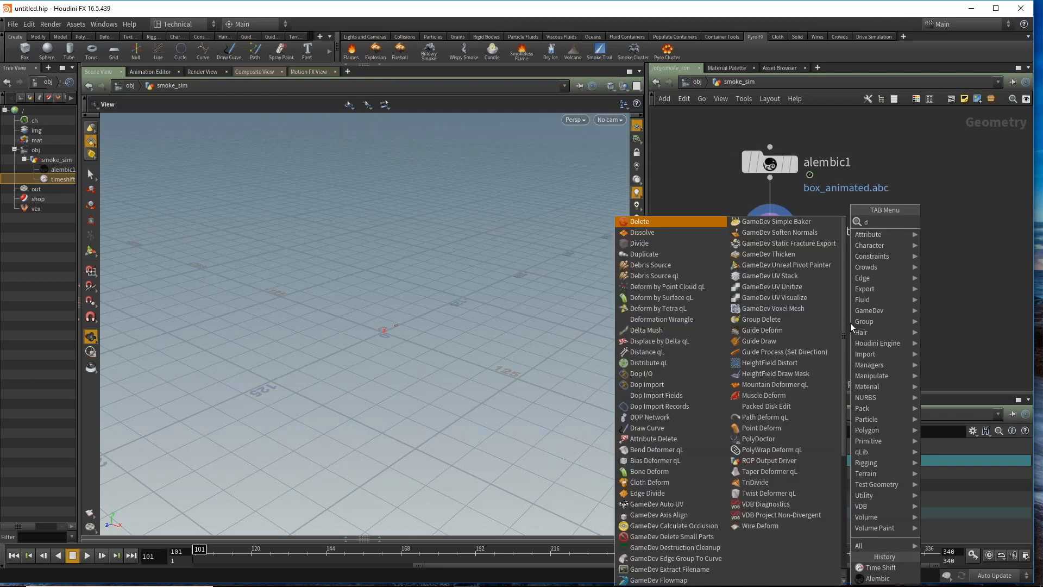
type("op")
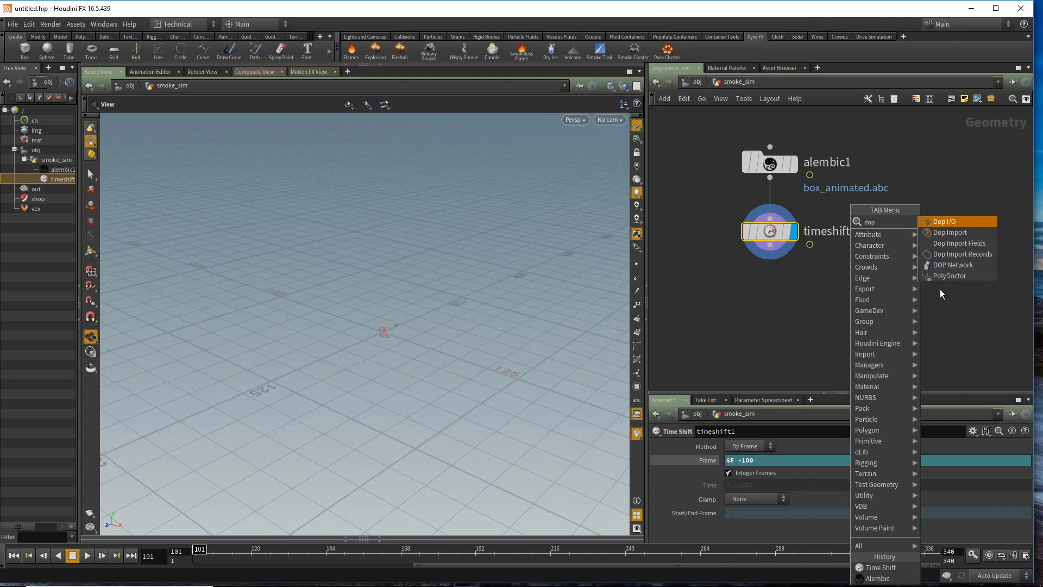
left_click(956, 265)
left_click(816, 311)
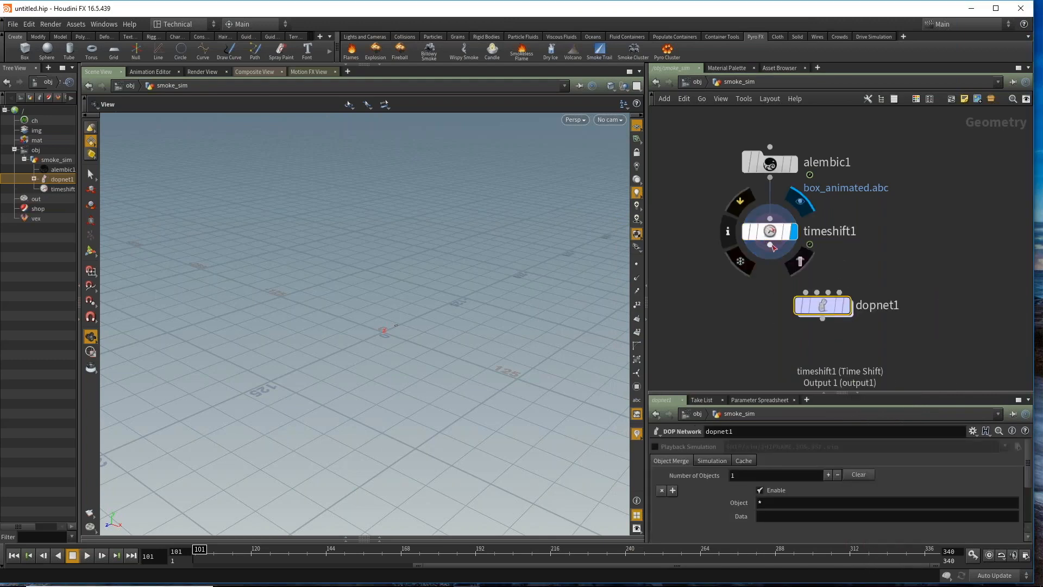
Step: Wire timeshift1 into the first input of dopnet1 and set dopnet1 as the displayed node
left_click(770, 245)
left_click(806, 292)
left_click_drag(828, 306, 836, 315)
left_click(862, 284)
middle_click_drag(881, 329, 851, 313)
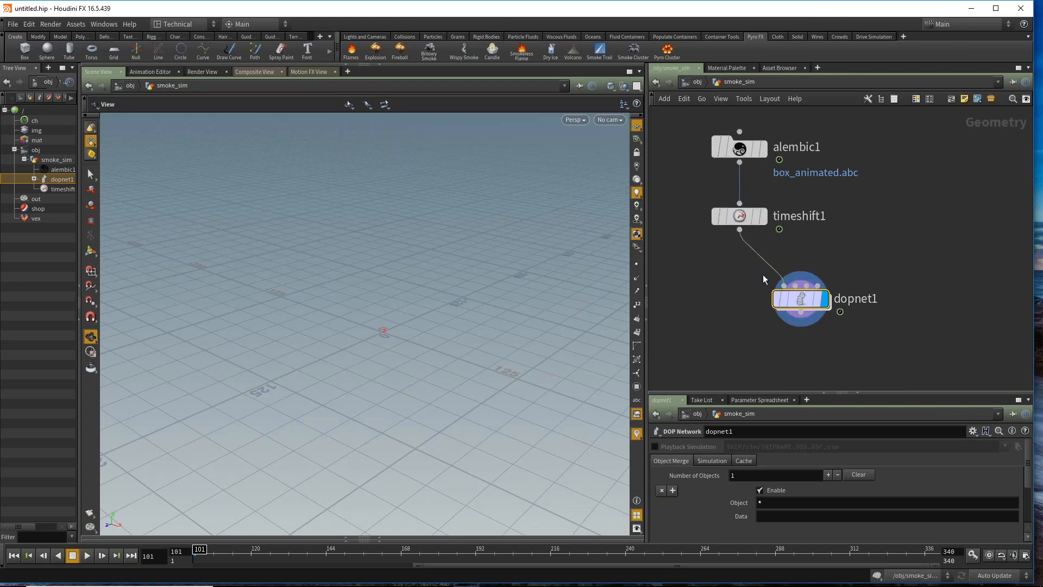
Step: Go inside dopnet1, add a Pyro Solver node and wire it into the output node
mouse_move(789, 295)
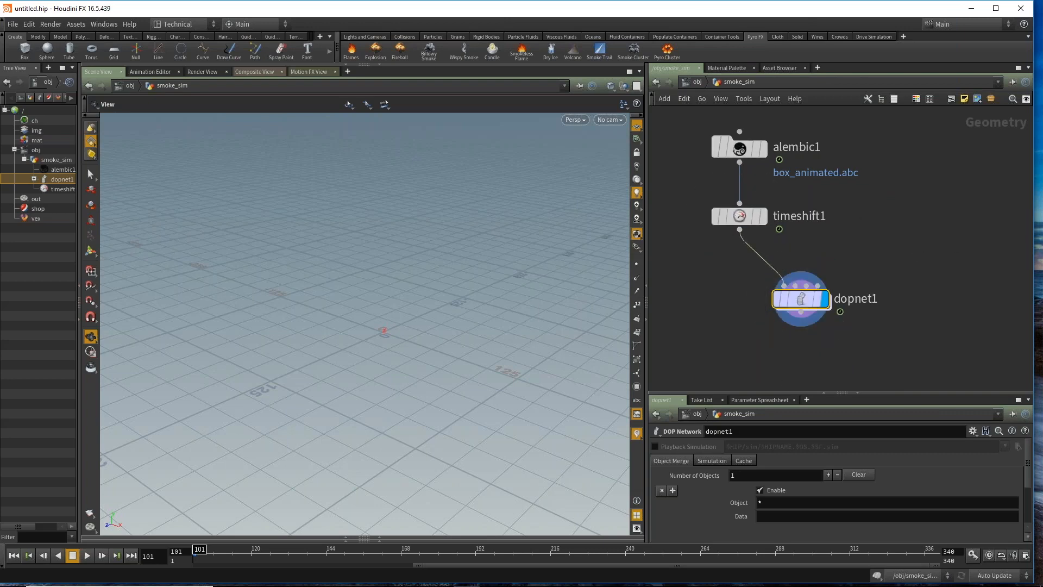
double_click(801, 301)
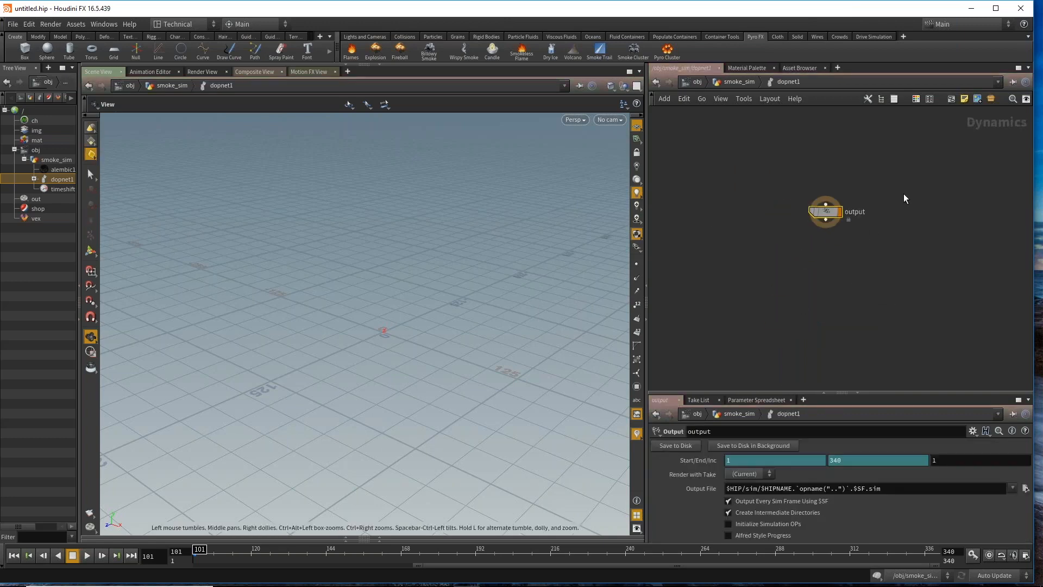
key("Tab")
type("p")
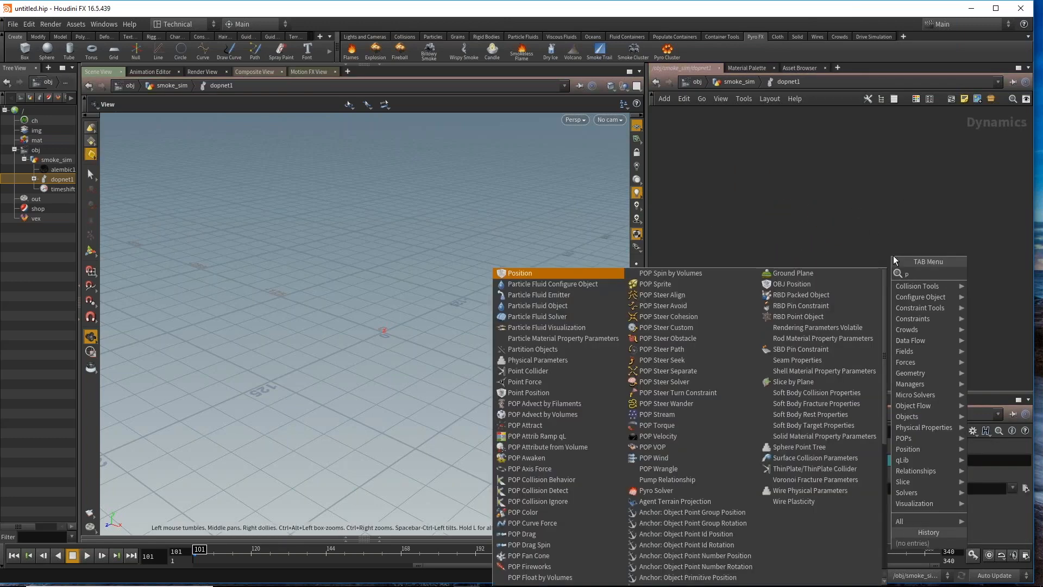
type("y")
key("Return")
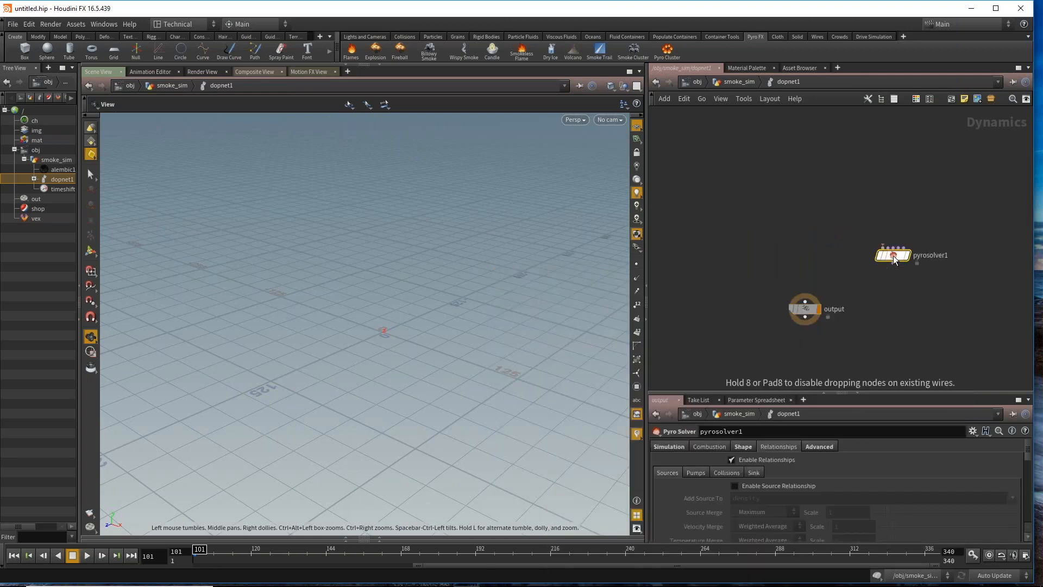
left_click(893, 256)
scroll(893, 256, "up", 1)
left_click_drag(889, 256, 772, 250)
left_click(761, 319)
middle_click_drag(745, 117, 806, 108)
Step: Add a Smoke Object node and wire it into the Pyro Solver's first (object) input
key("Tab")
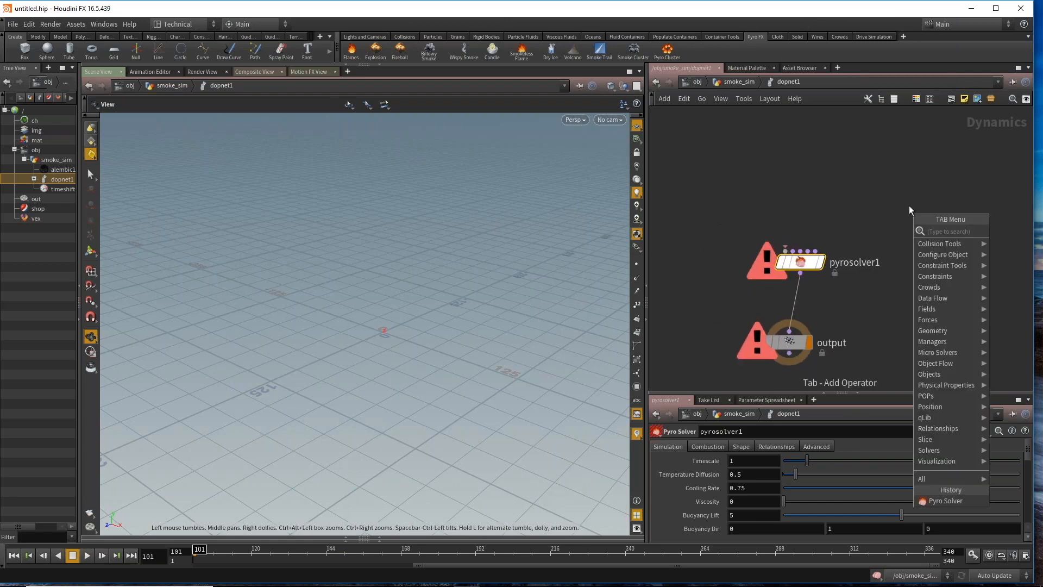
type("s")
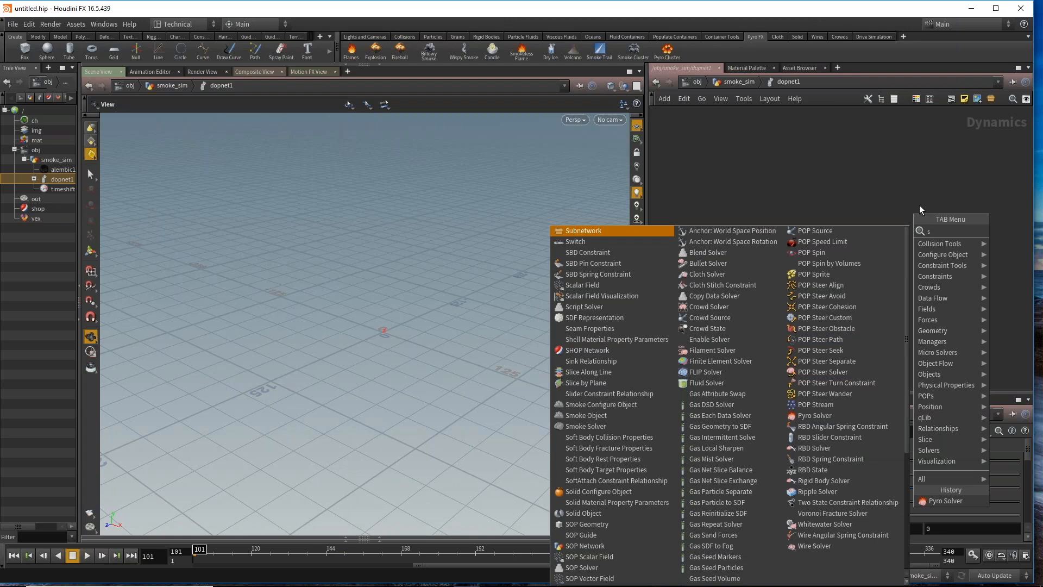
type("mok")
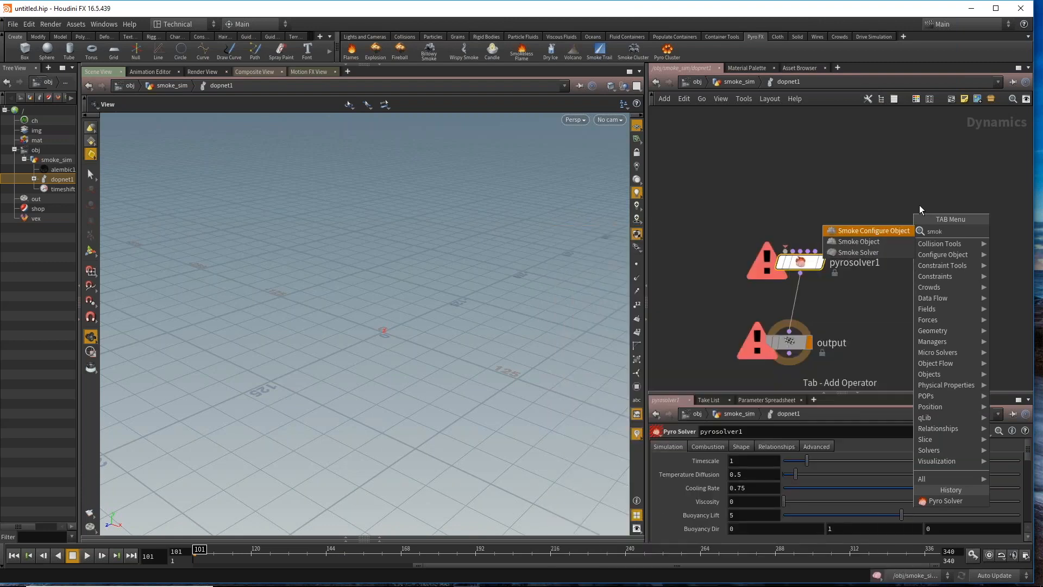
left_click(866, 243)
left_click(705, 181)
left_click(705, 188)
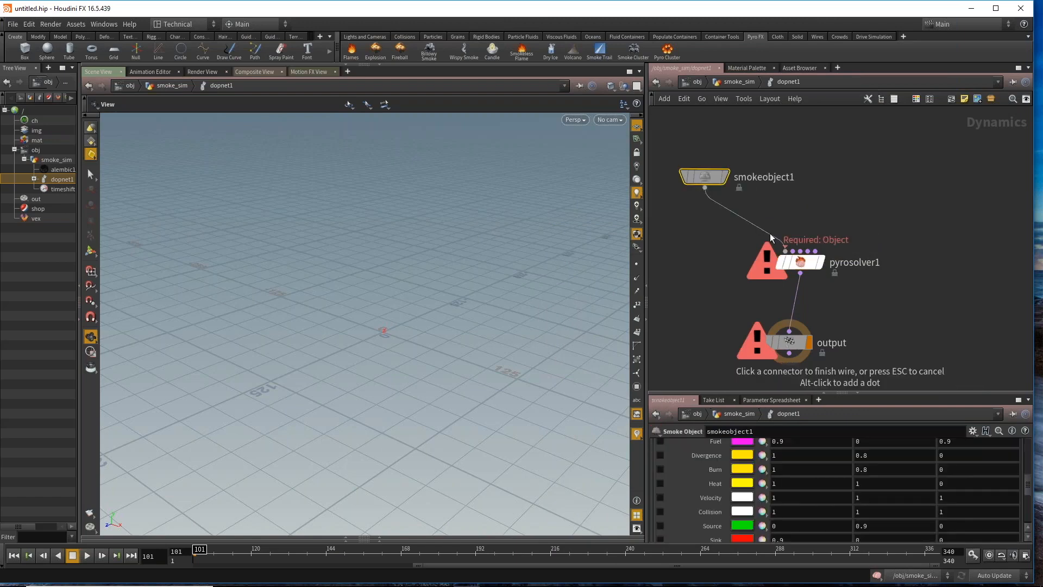
left_click(770, 234)
Step: Reposition the Pyro Solver above the output node and the Smoke Object above and to the solver's left
left_click_drag(800, 267, 789, 292)
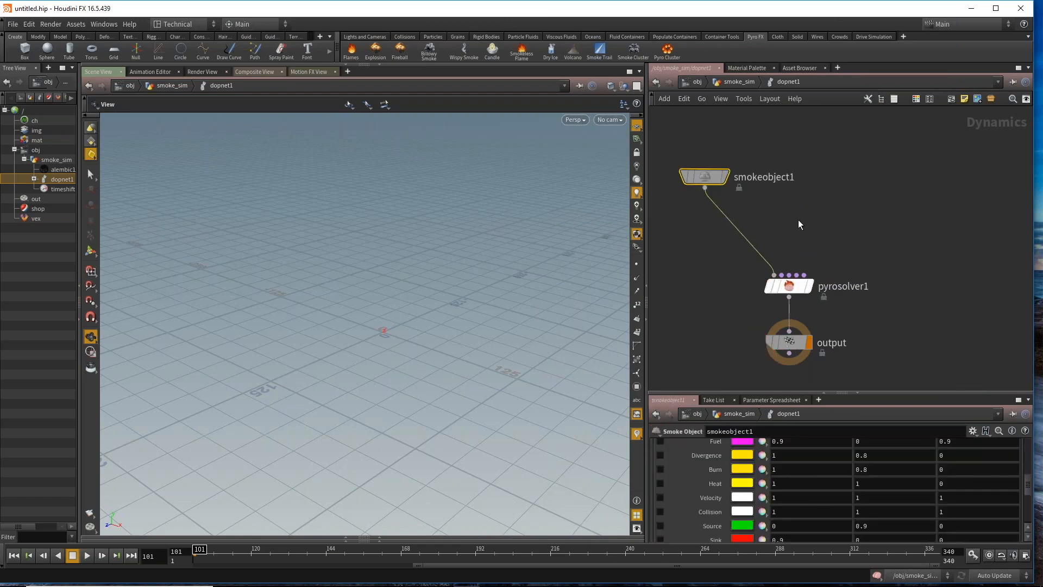
left_click_drag(712, 182, 743, 215)
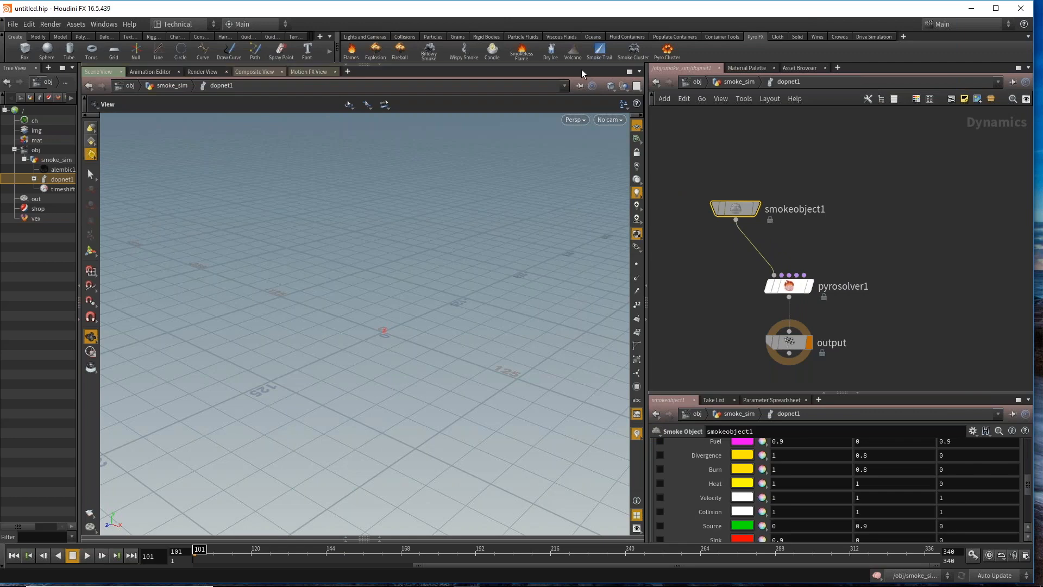
scroll(812, 247, "down", 2)
middle_click_drag(812, 248, 793, 260)
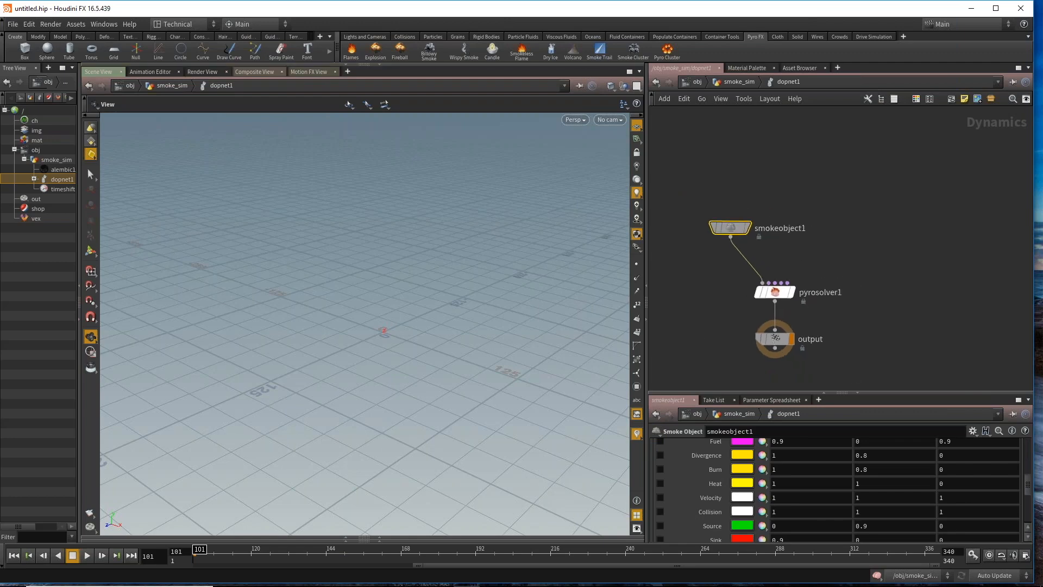
left_click_drag(725, 231, 707, 231)
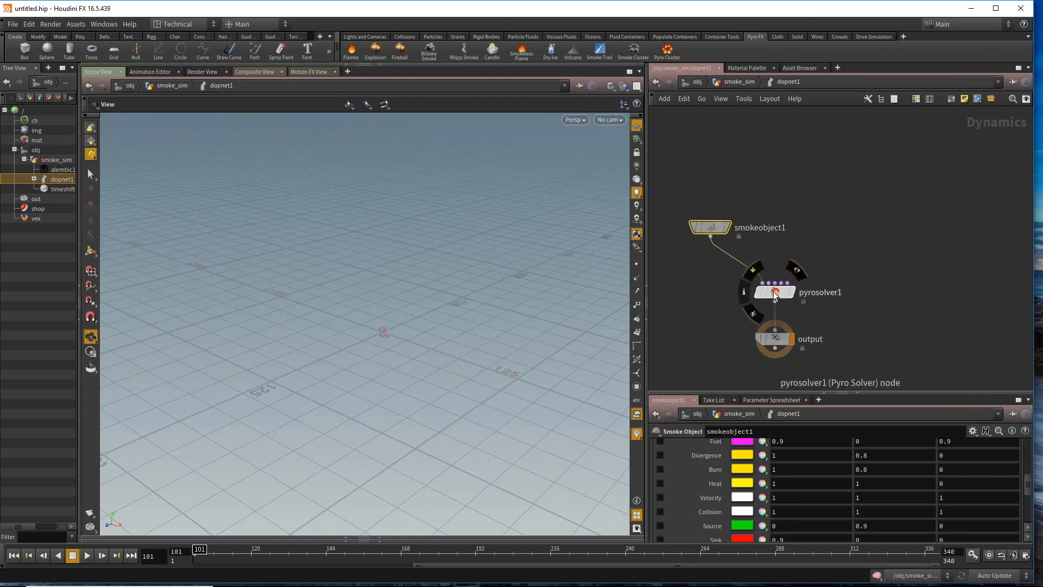
middle_click_drag(794, 268, 790, 256)
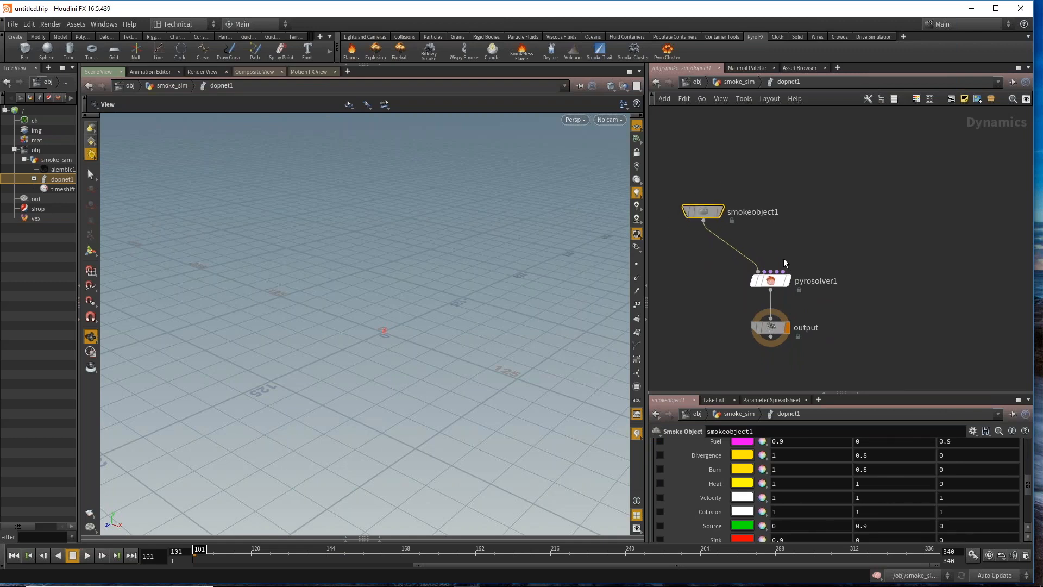
Step: Add a Gas Resize Field node above the Pyro Solver
scroll(783, 258, "up", 3)
key("Tab")
type("r")
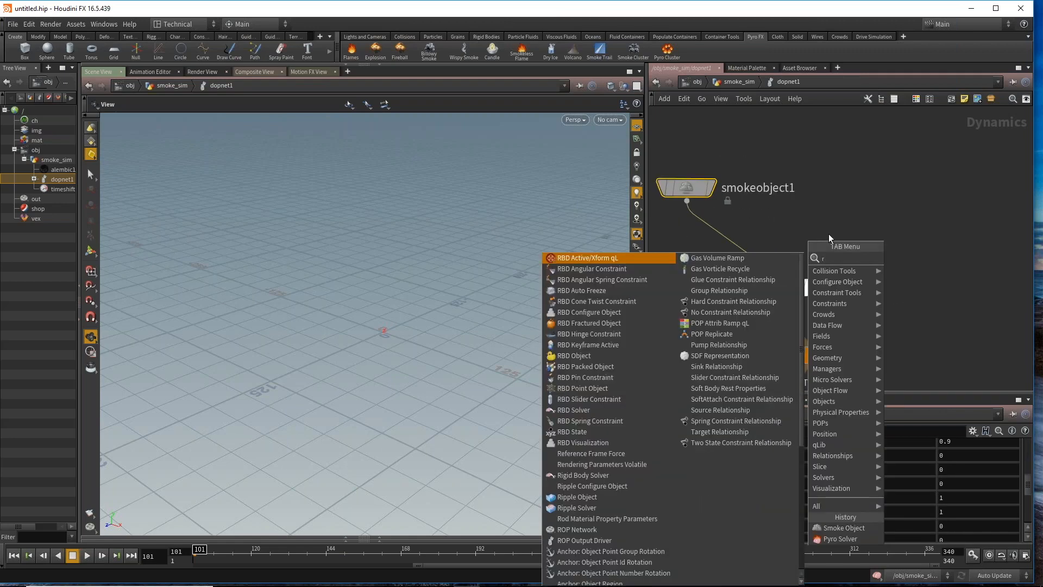
type("esiz")
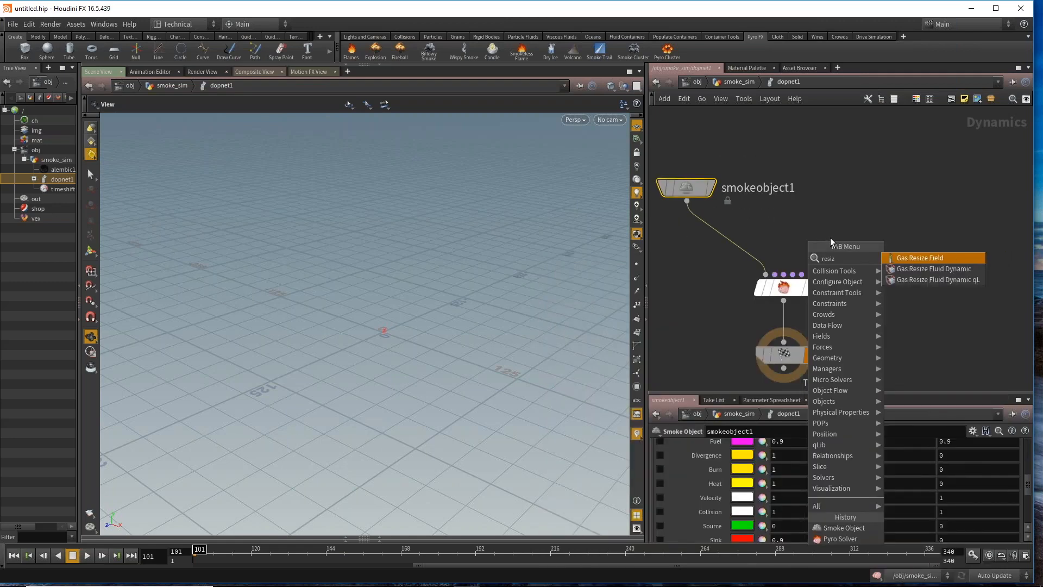
left_click(926, 257)
left_click(790, 219)
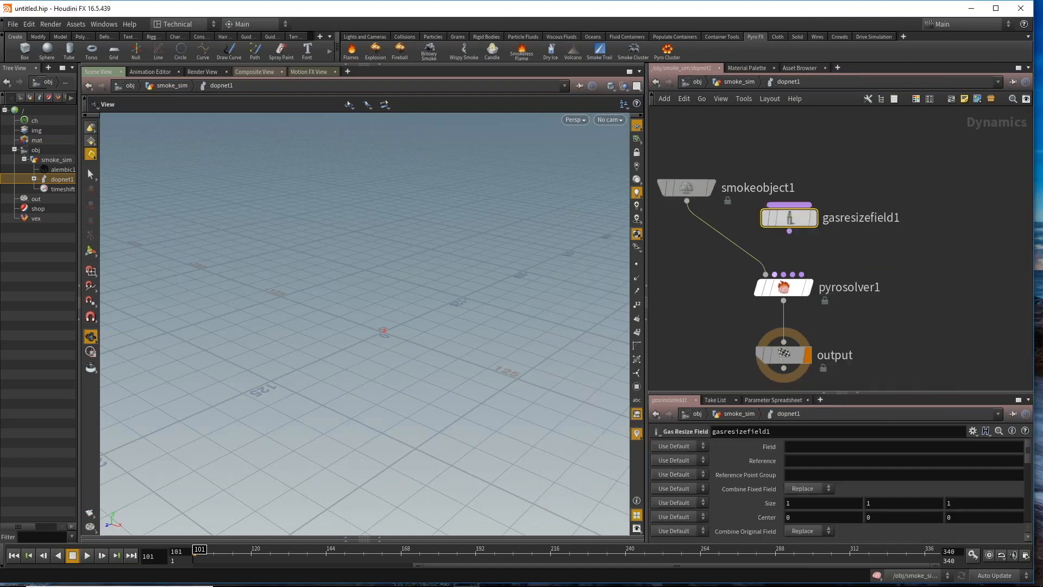
Step: Wire gasresizefield1 into the Pyro Solver's pre-solve input and nudge the node into place above the solver
scroll(780, 276, "up", 3)
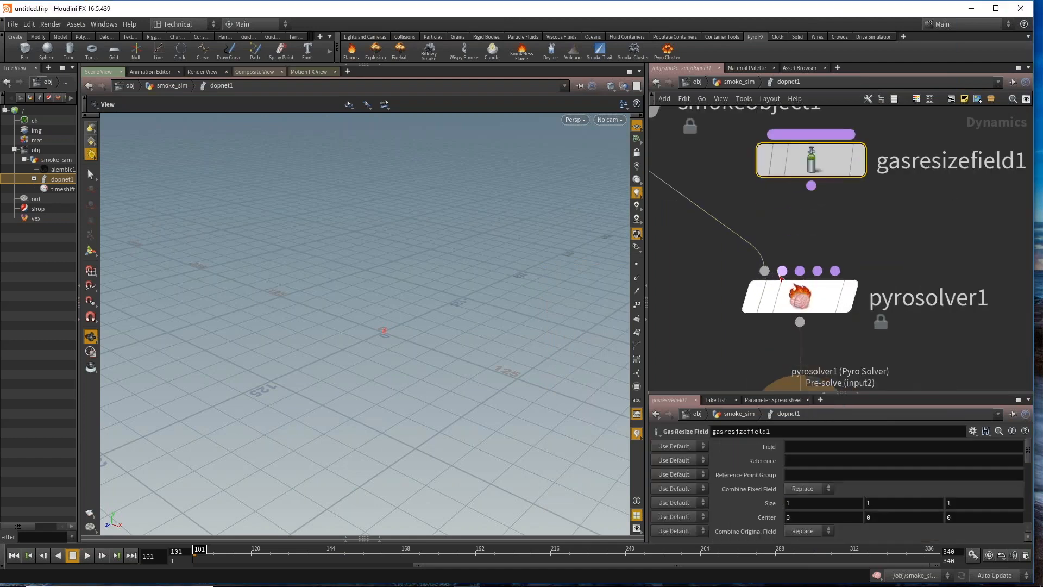
left_click(810, 185)
left_click(782, 271)
scroll(781, 271, "down", 3)
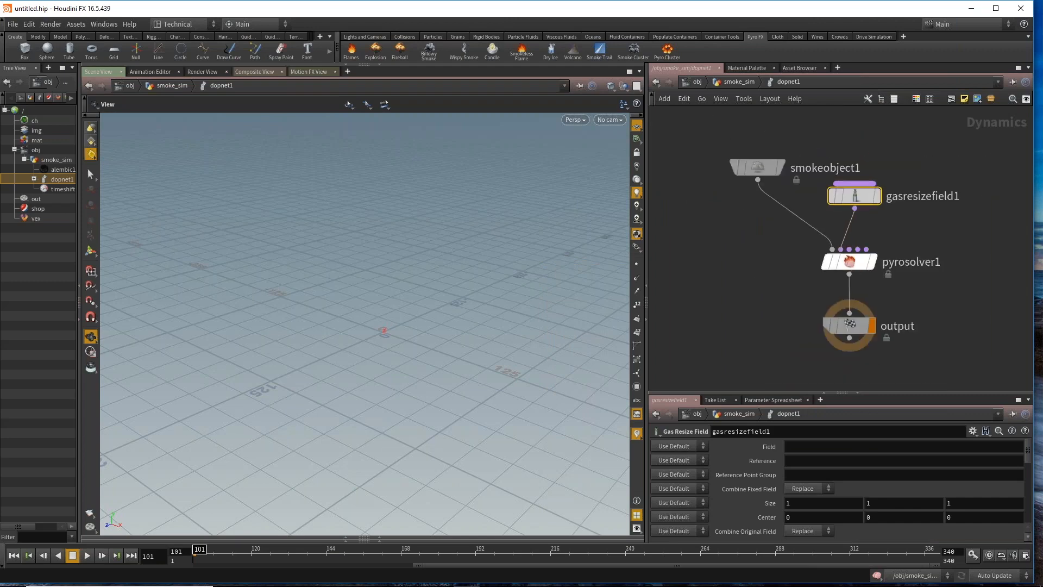
left_click_drag(841, 193, 833, 187)
scroll(916, 230, "down", 3)
middle_click_drag(918, 231, 851, 233)
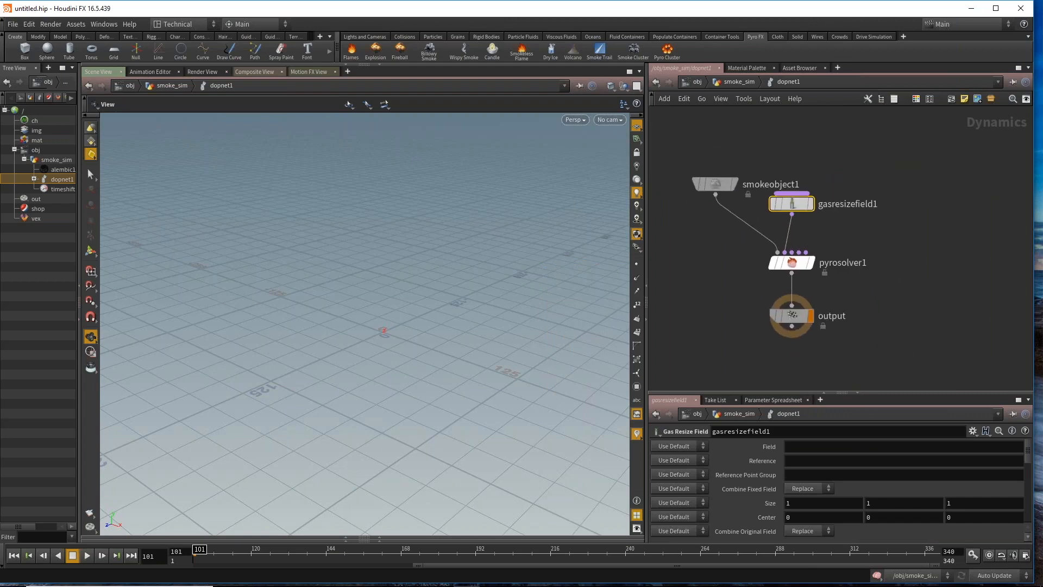
Step: Add a Source Volume node to the right of gasresizefield1
scroll(806, 255, "up", 3)
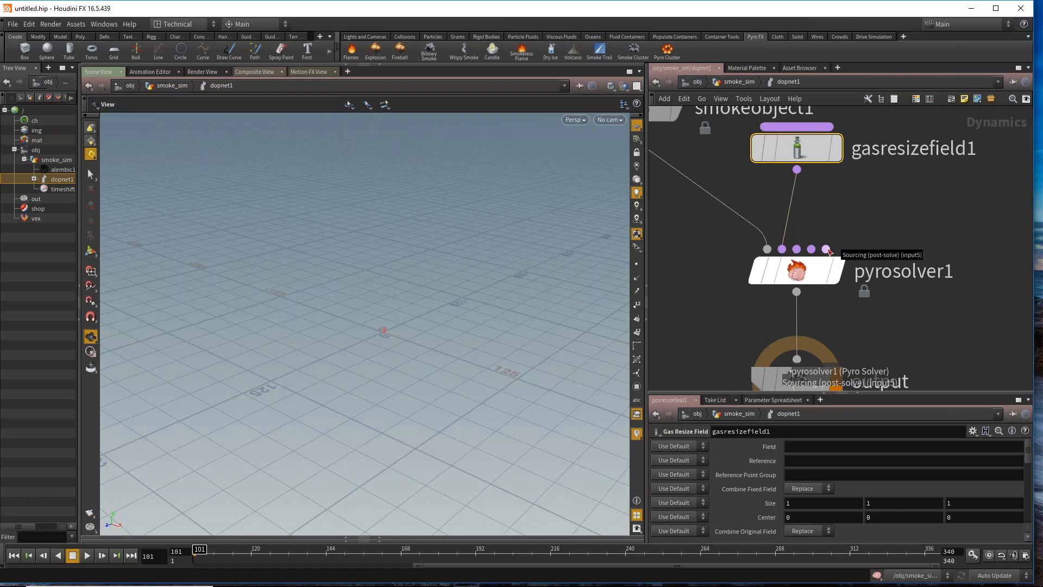
scroll(822, 239, "down", 3)
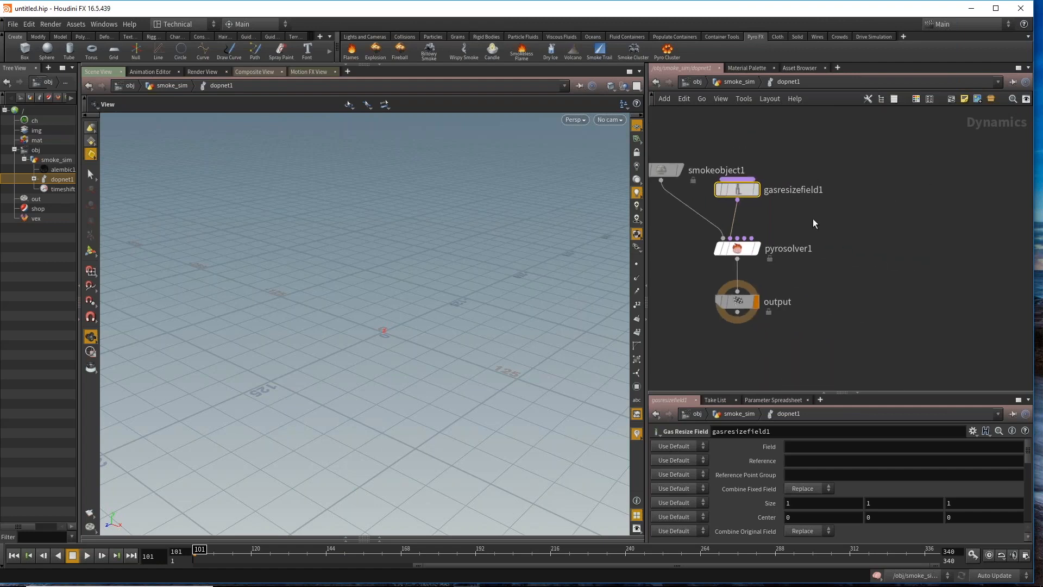
key("Tab")
type("sour")
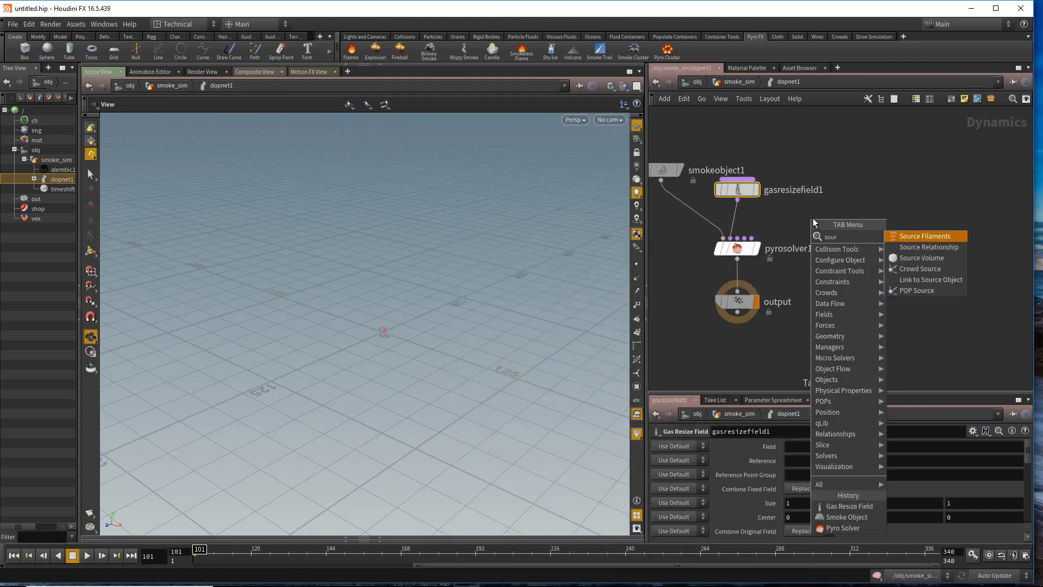
left_click(920, 258)
left_click(851, 175)
Step: Wire sourcevolume1 into the Pyro Solver's sourcing (post-solve) input and shift the node slightly right
scroll(833, 205, "up", 3)
left_click(871, 186)
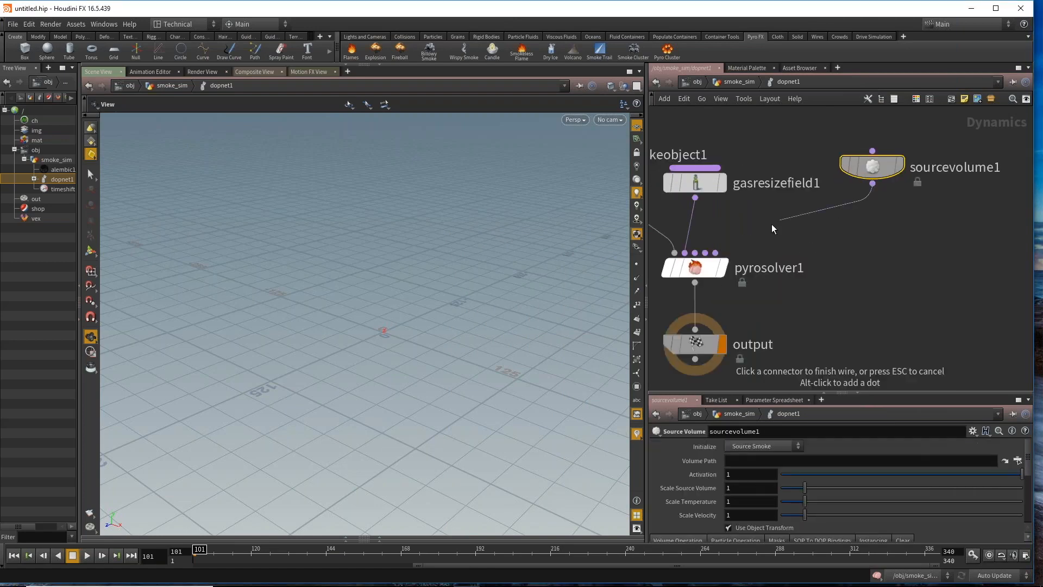
left_click(715, 253)
scroll(842, 240, "down", 2)
left_click_drag(873, 214, 895, 216)
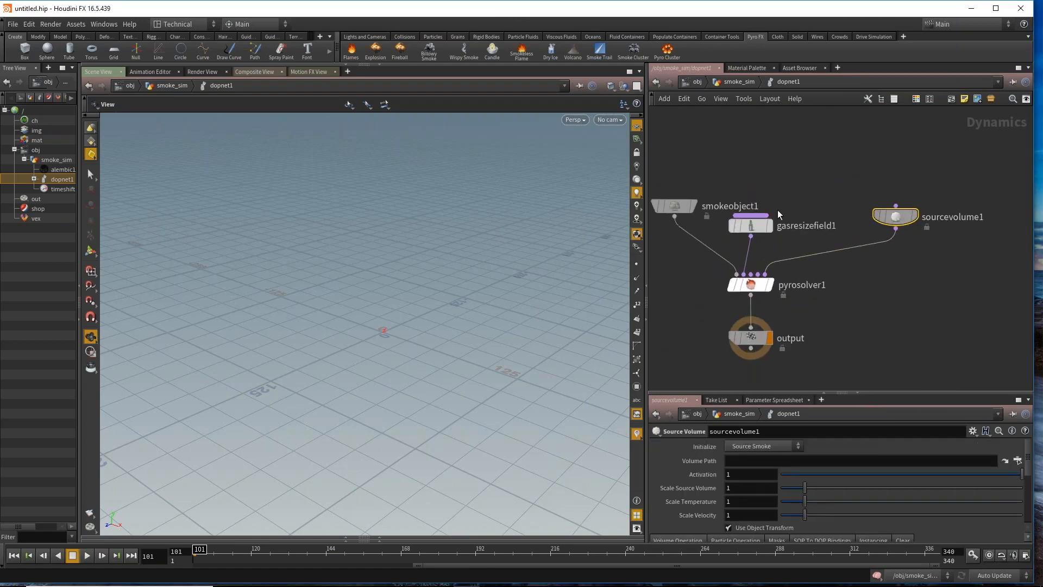
Step: Spread out gasresizefield1 and sourcevolume1 by moving both up and to the right above the Pyro Solver
left_click_drag(754, 227, 797, 207)
left_click_drag(897, 220, 912, 209)
middle_click_drag(912, 208, 854, 215)
scroll(857, 228, "up", 3)
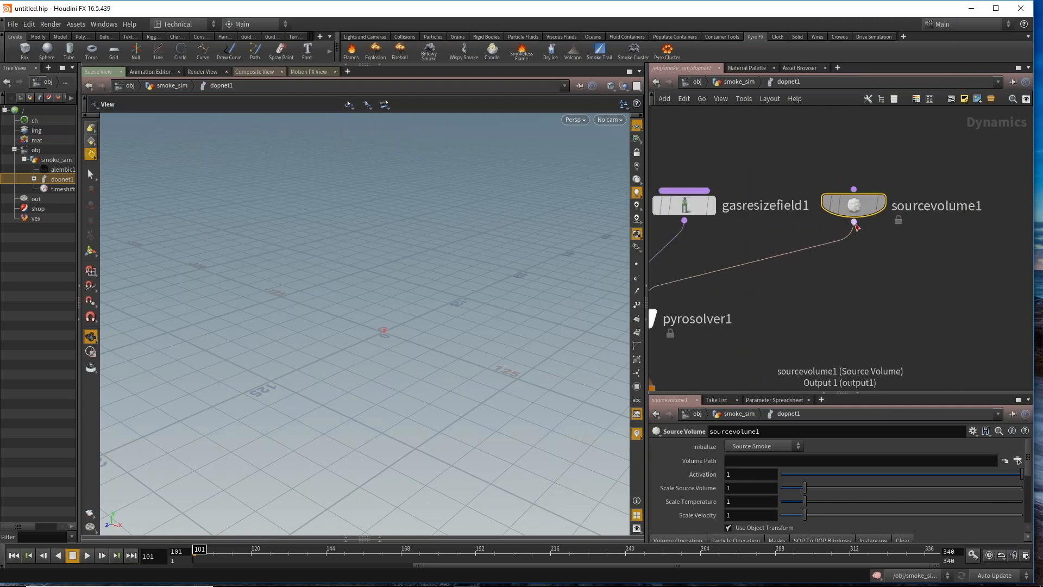
middle_click_drag(754, 225, 788, 205)
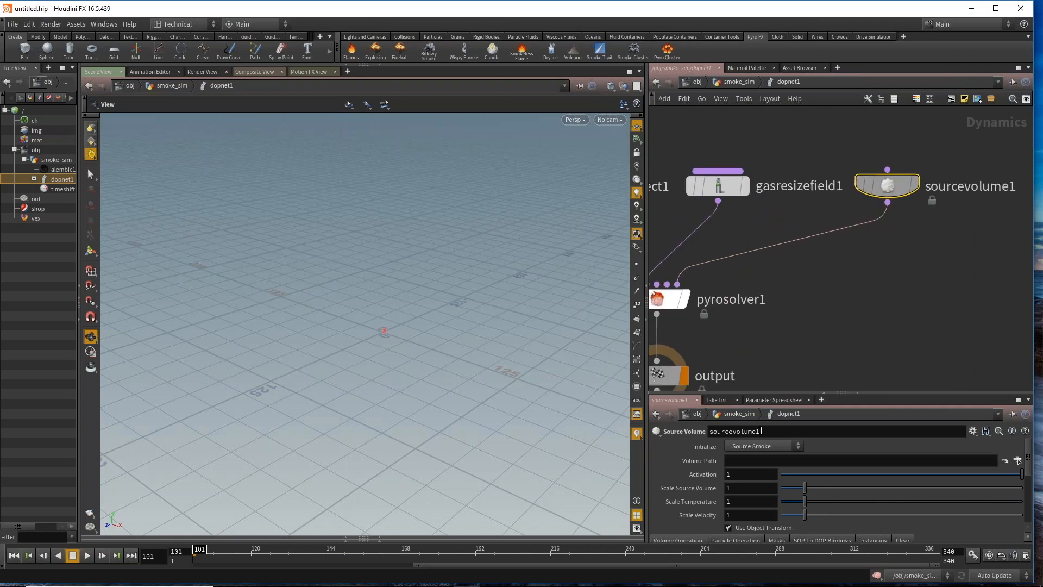
Step: Enlarge the parameter area and disable combustion on the Pyro Solver node
left_click_drag(872, 391, 910, 236)
middle_click_drag(909, 236, 967, 197)
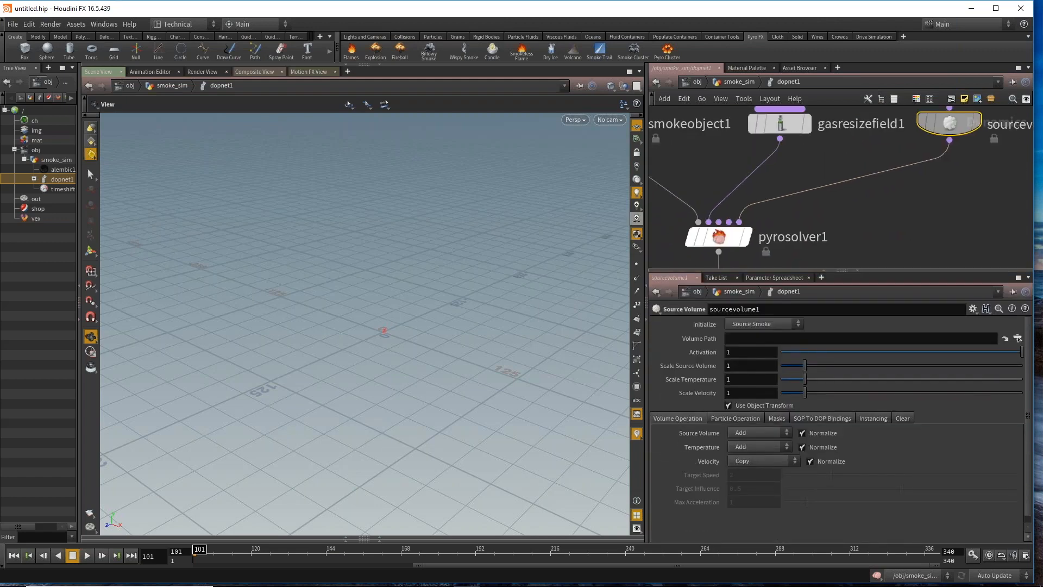
left_click(723, 237)
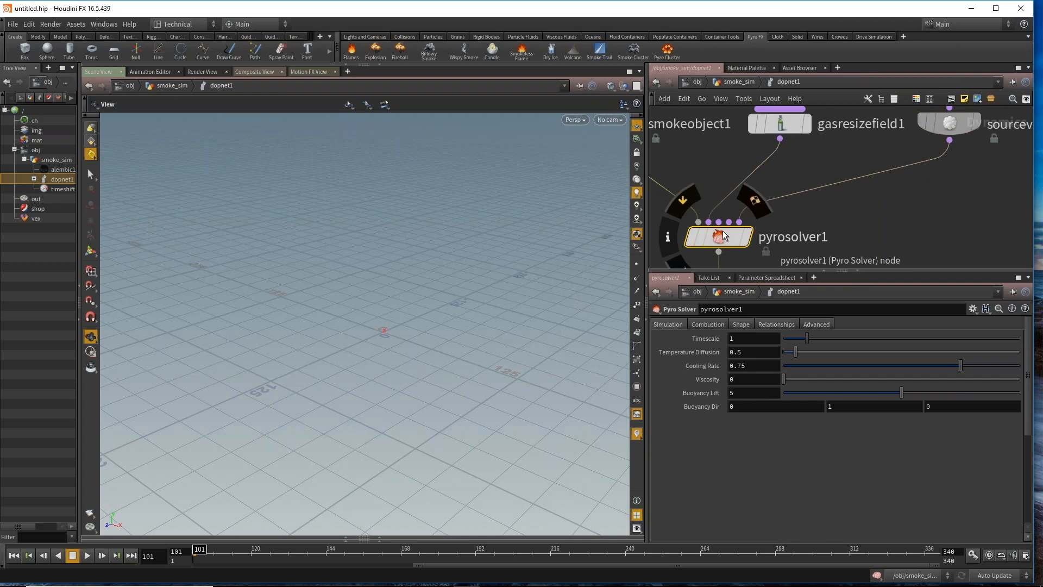
left_click(706, 324)
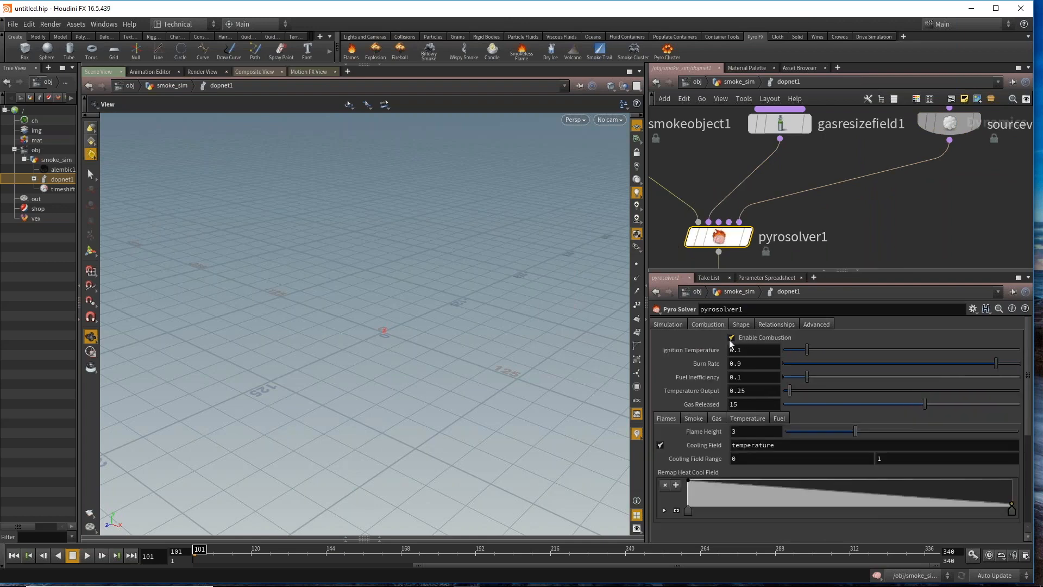
left_click(731, 337)
scroll(876, 162, "down", 3)
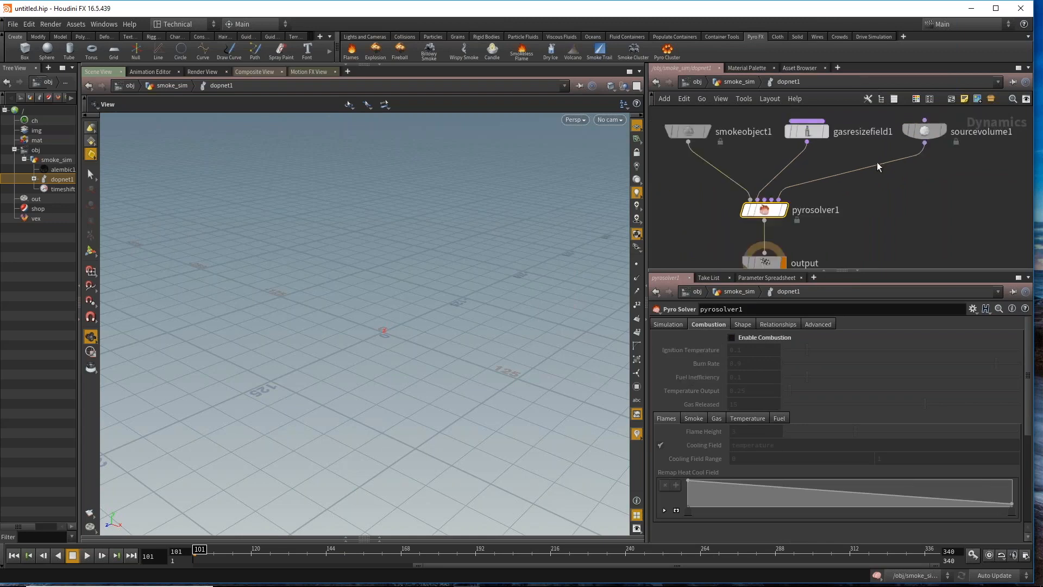
Step: Display the parameters of the sourcevolume1 node and frame the whole network
left_click(859, 156)
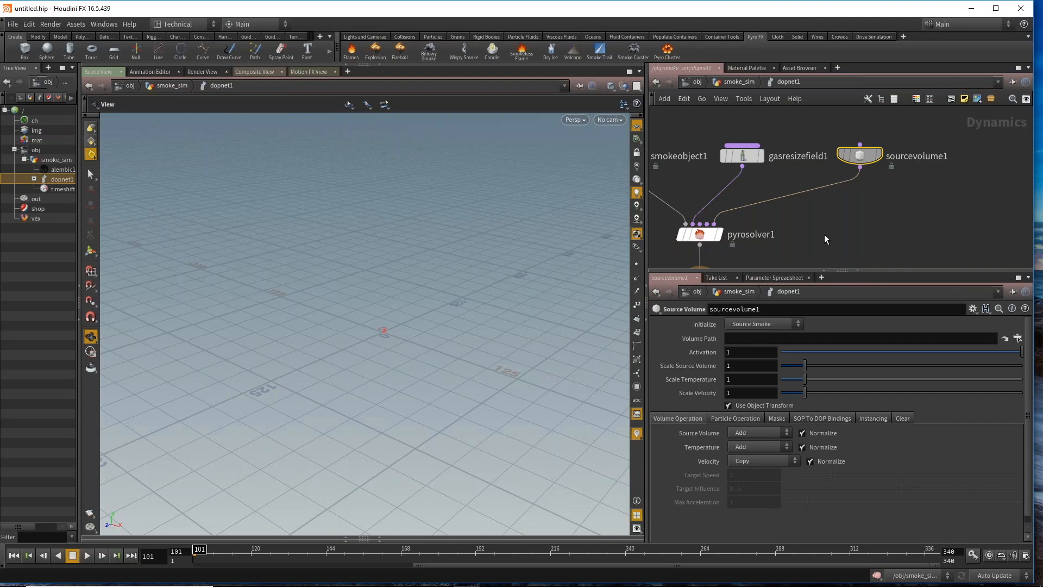
middle_click_drag(776, 181, 843, 166)
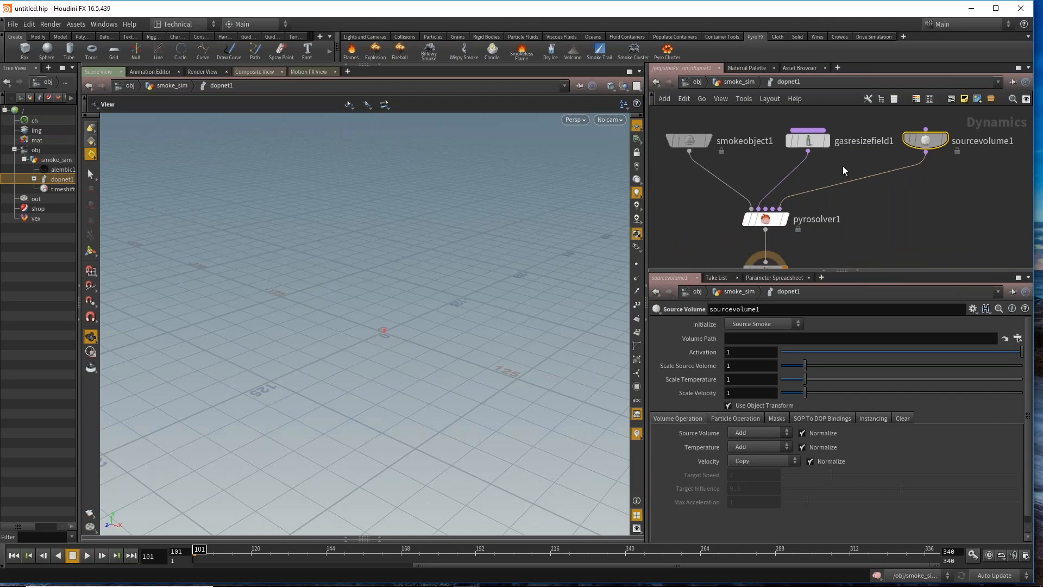
key("h")
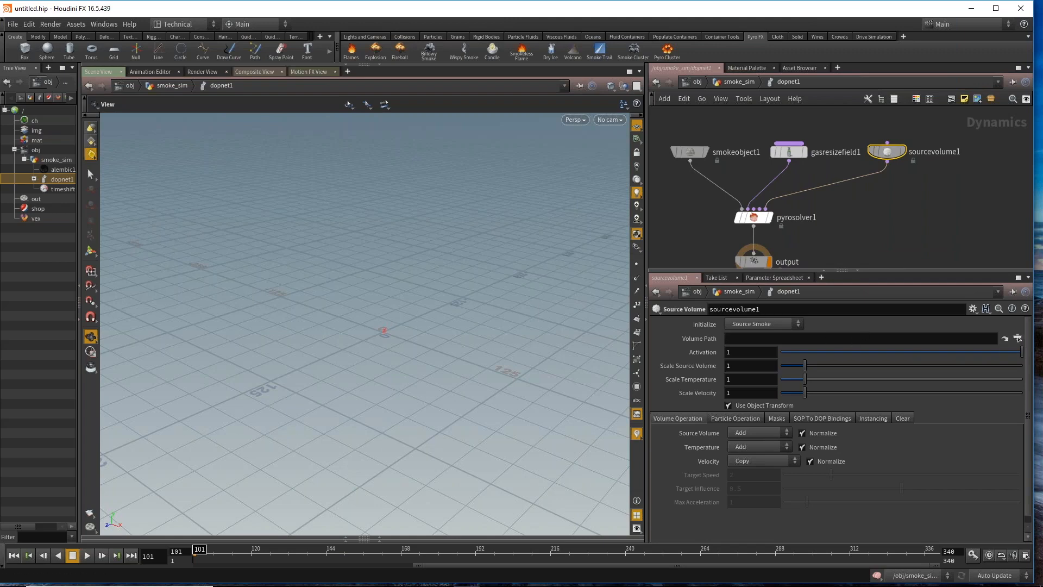
left_click(1015, 340)
left_click_drag(989, 378, 889, 323)
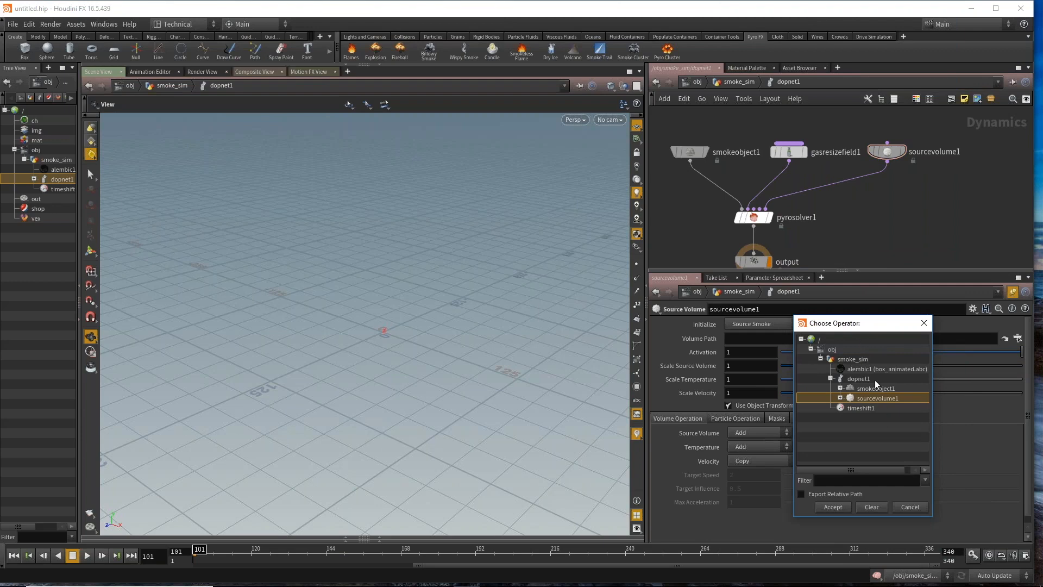
left_click(923, 323)
left_click(854, 337)
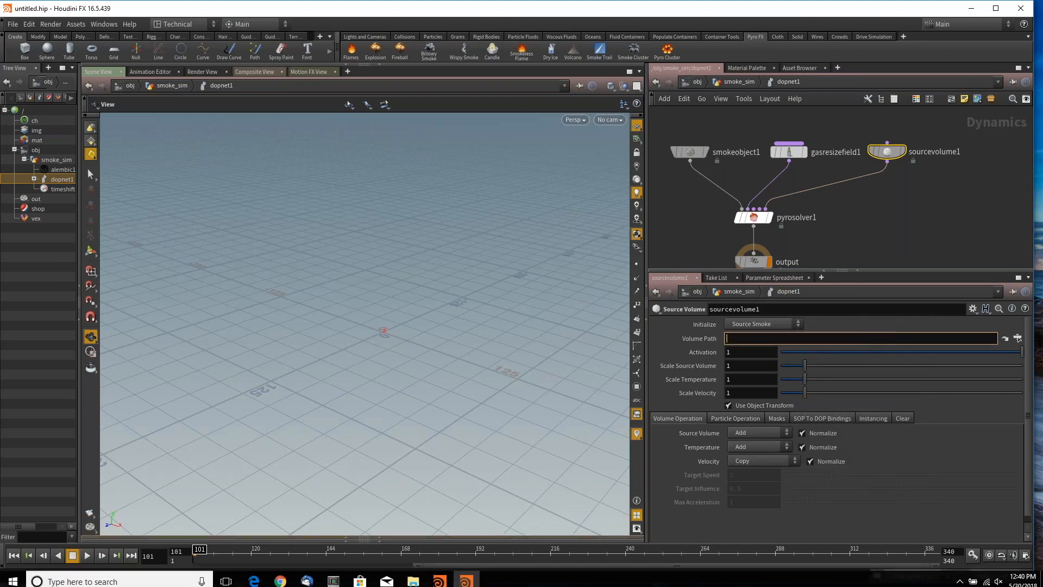
Step: Reveal and enlarge the pane below the viewport and show the Textport in it
left_click(380, 538)
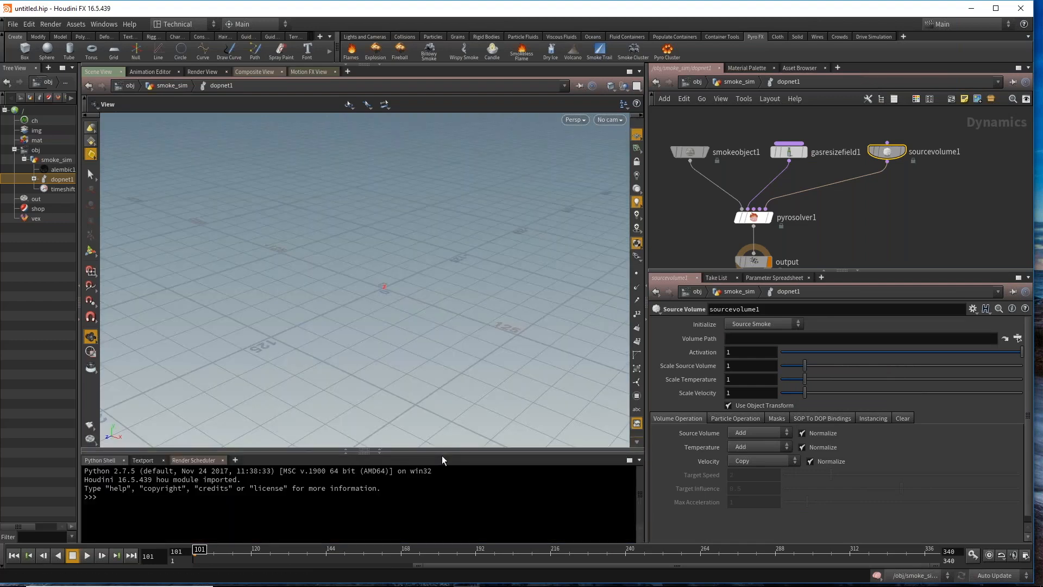
left_click_drag(442, 451, 427, 339)
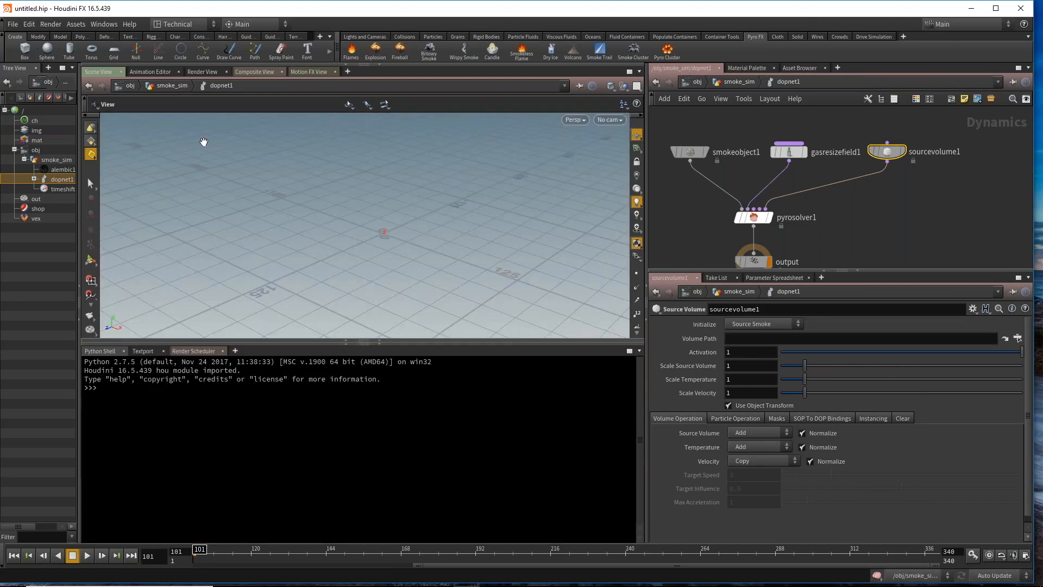
left_click(80, 24)
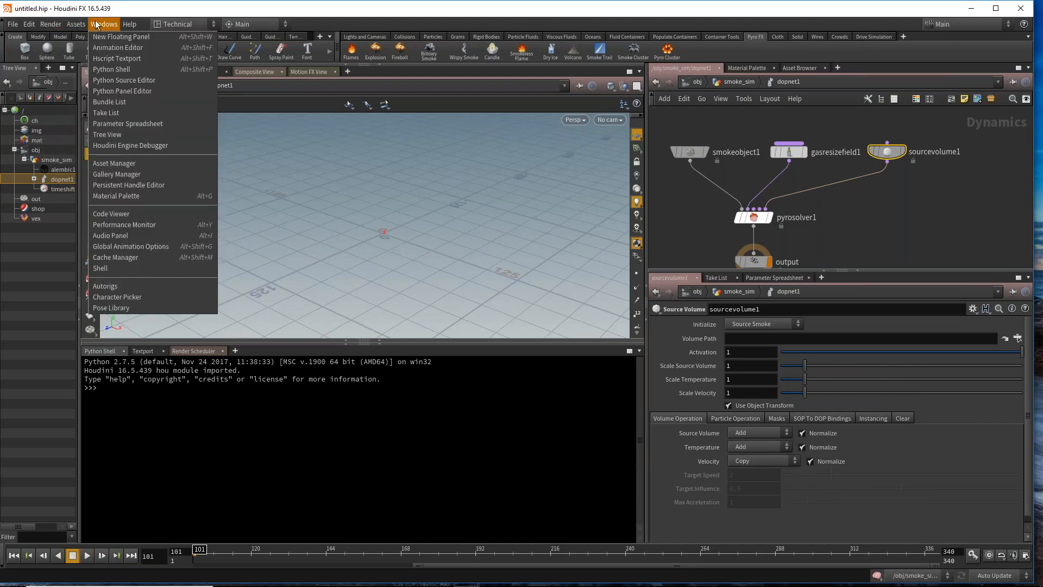
mouse_move(138, 30)
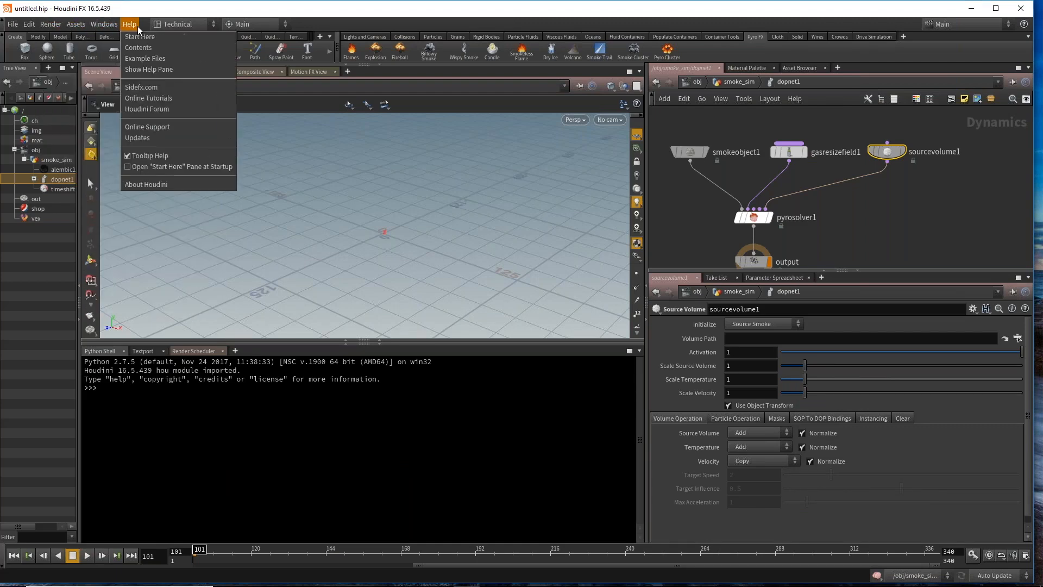
left_click(171, 23)
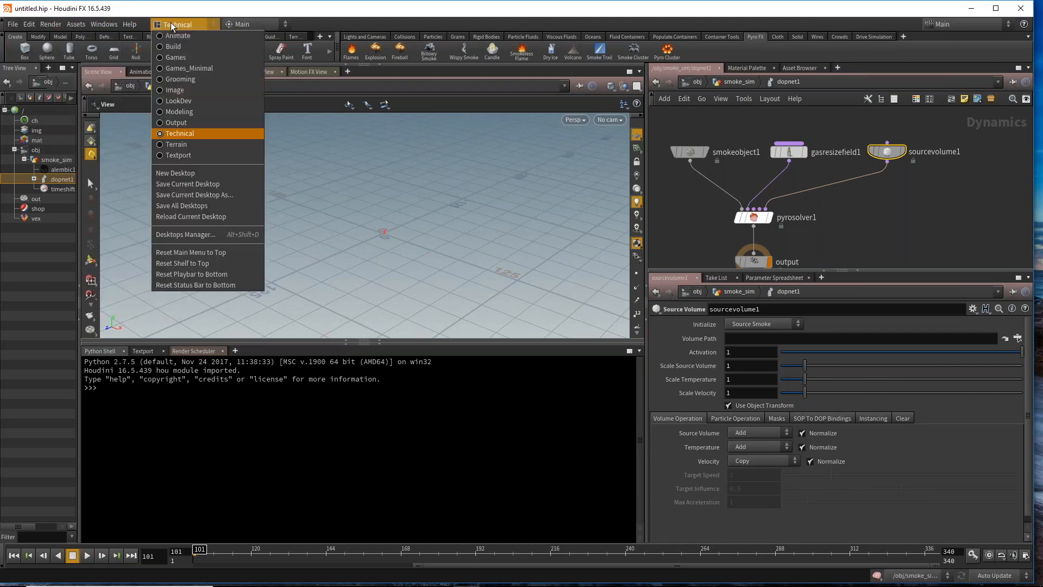
left_click(185, 132)
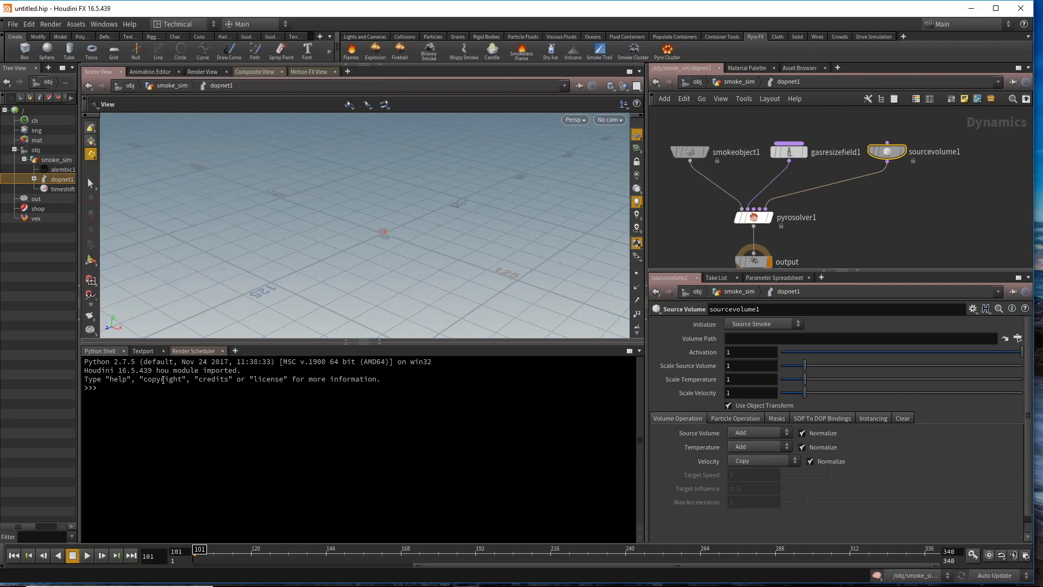
left_click(142, 351)
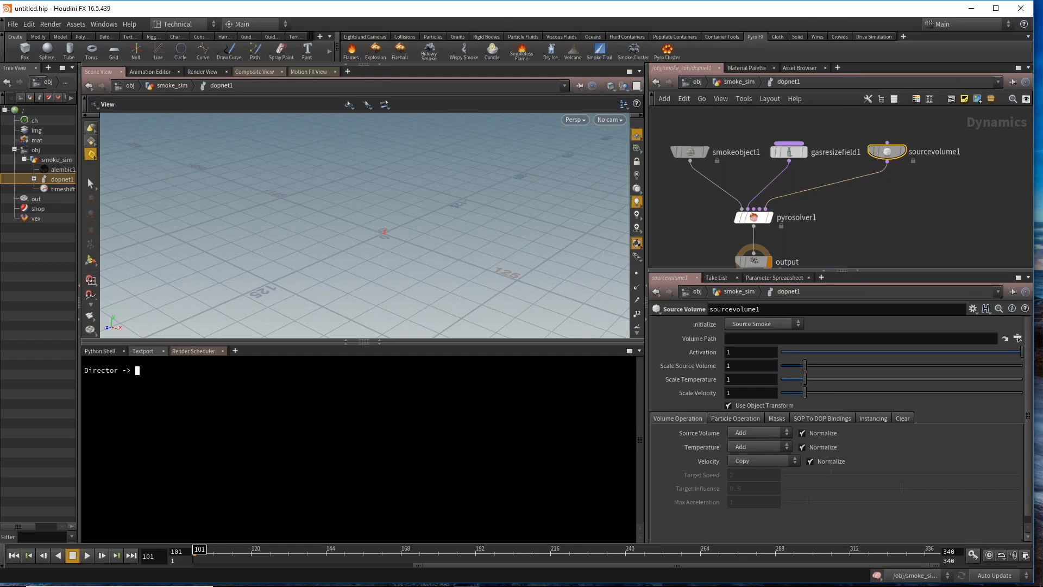
Step: Search the expression help for the keyword path in the Textport with "exhelp -k path"
left_click(783, 339)
left_click(197, 378)
type("exhelp -k p")
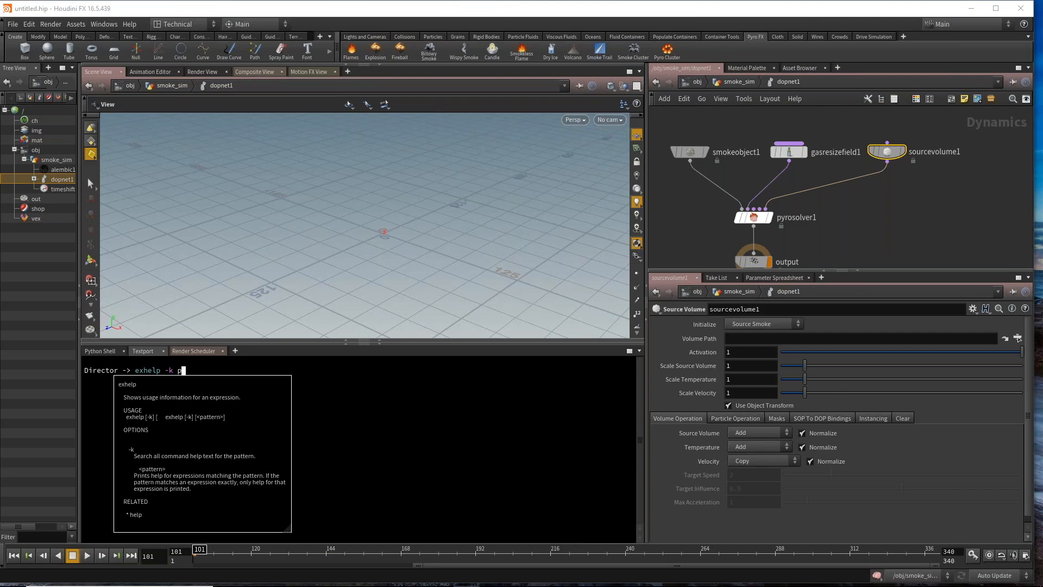
type("ath")
key("Return")
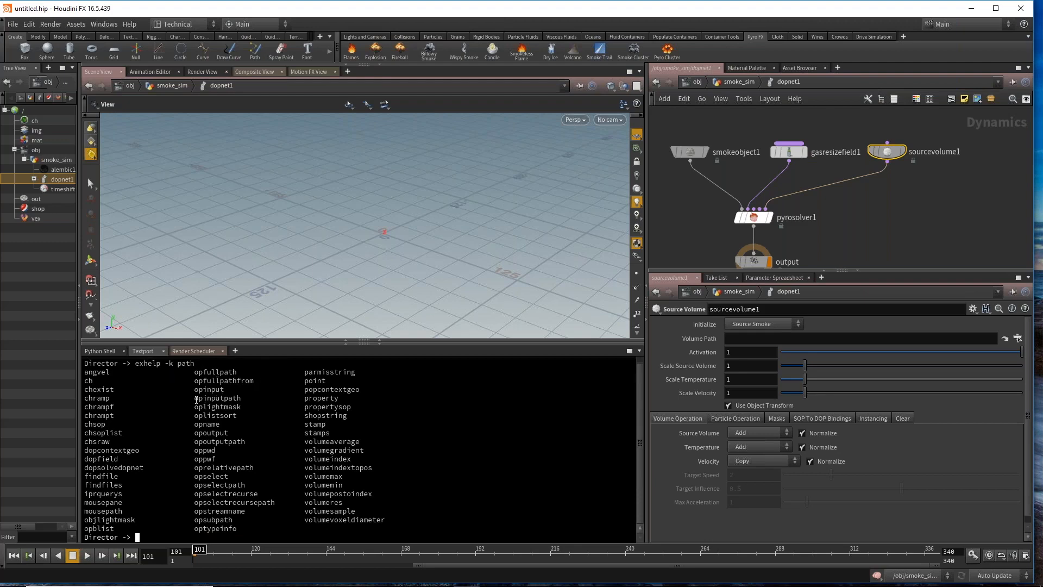
Step: Look up the usage of the opinputpath expression in the Textport with "exhelp opinputpath"
left_click_drag(195, 400, 239, 398)
type("o")
type("pin")
key("BackSpace")
key("BackSpace")
key("BackSpace")
key("BackSpace")
type("exhel")
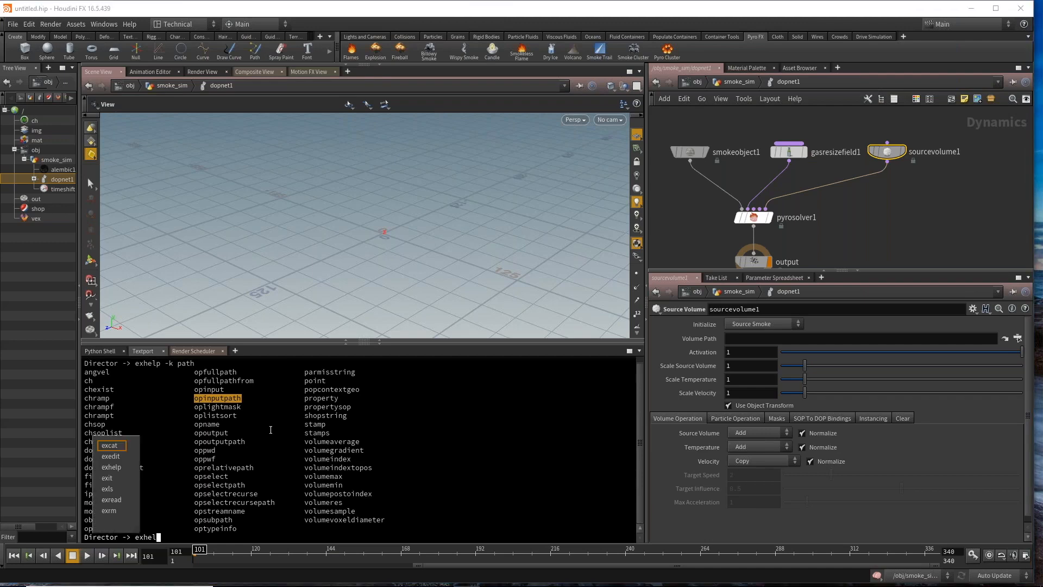
type("p opinputpath")
key("Return")
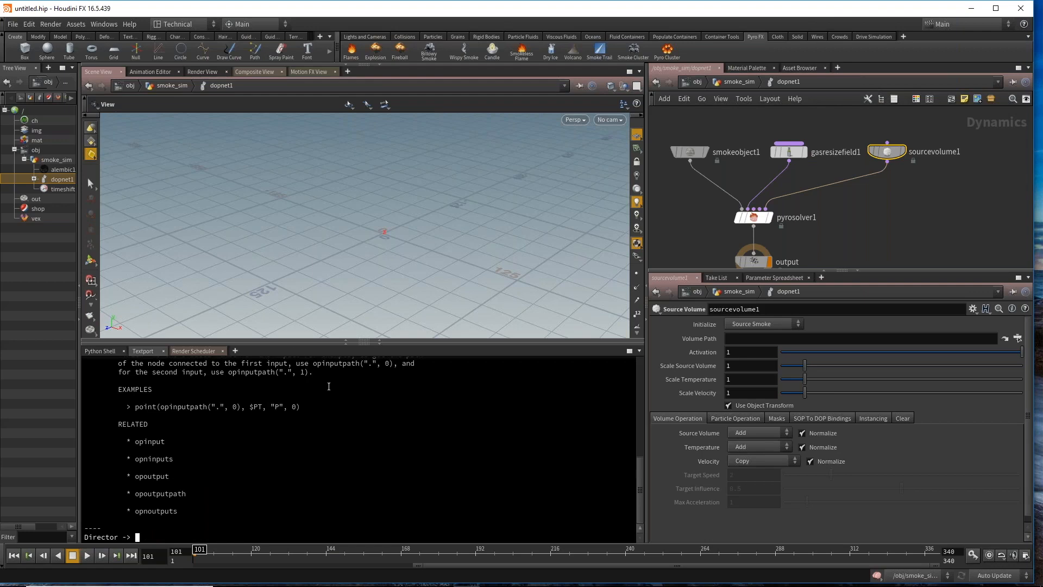
Step: Enlarge the Textport upward to read the full opinputpath help text
left_click(307, 342)
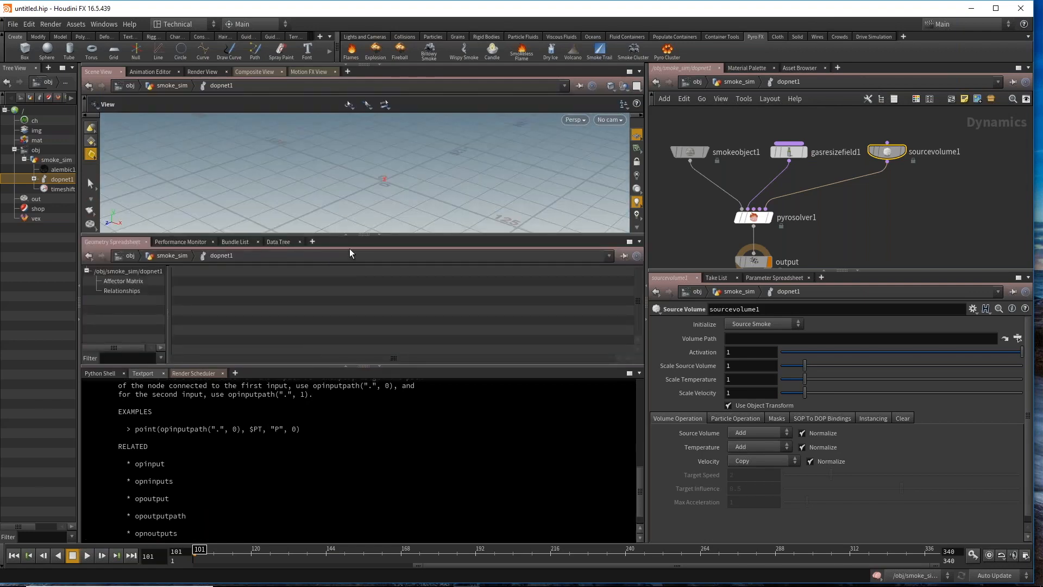
left_click(379, 235)
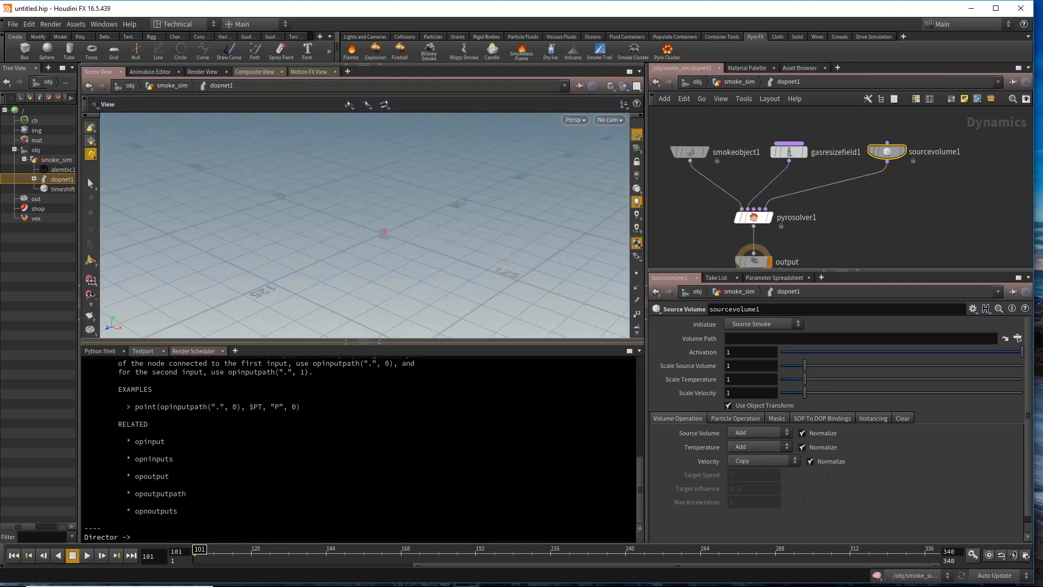
left_click_drag(317, 345, 318, 238)
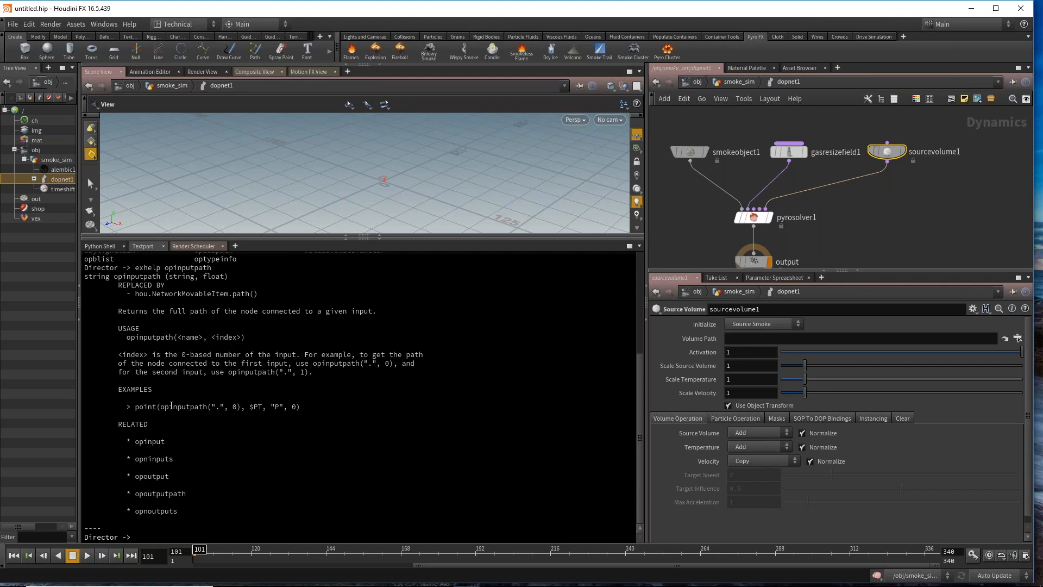
Step: Set sourcevolume1's Volume Path to the expression `opinputpath("..", 0)` enclosed in backticks
left_click(784, 338)
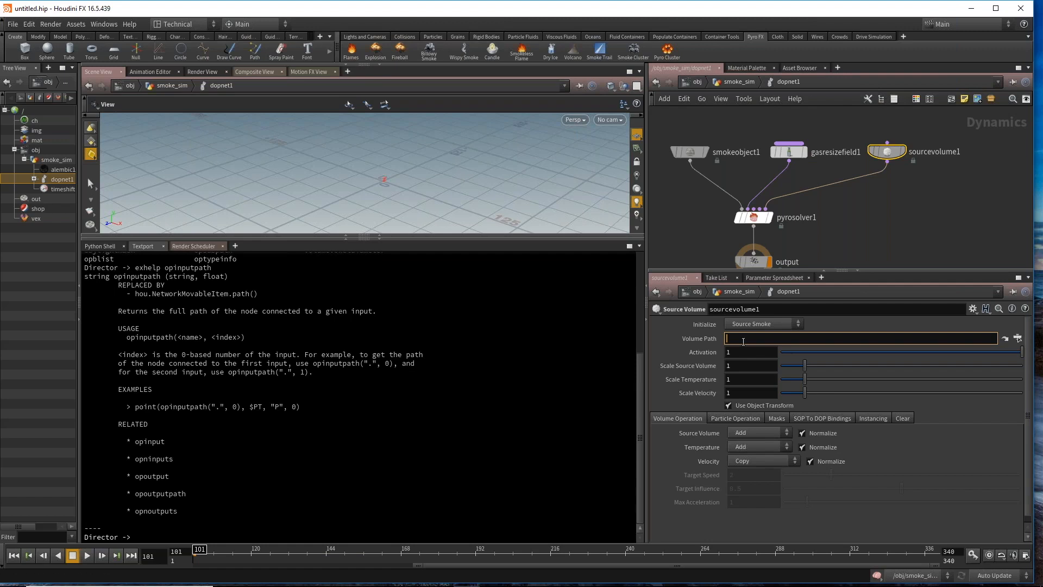
mouse_move(696, 337)
type("o")
type("pinputpath(")
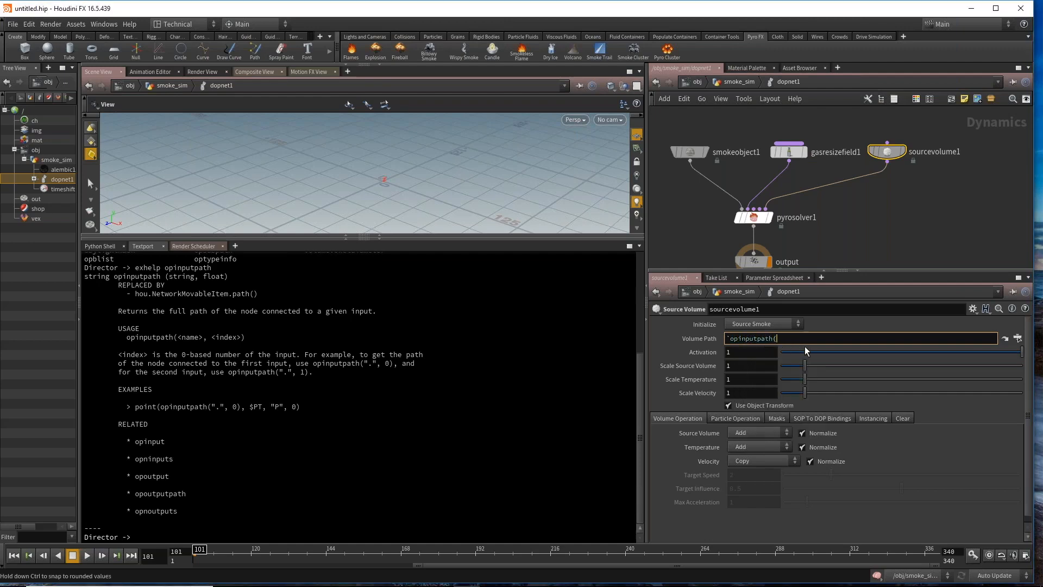
type("\"..\",0)")
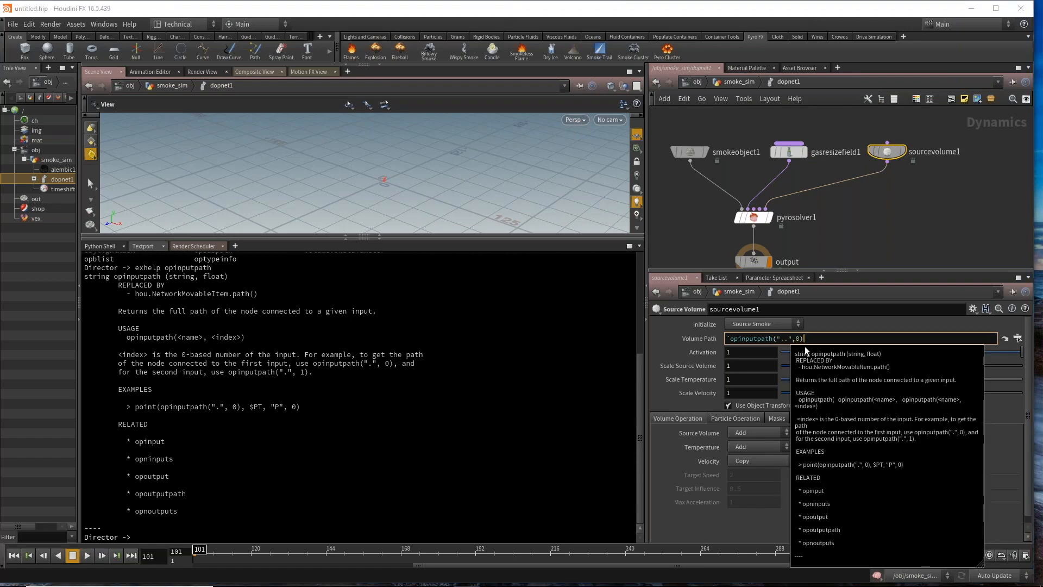
type("`")
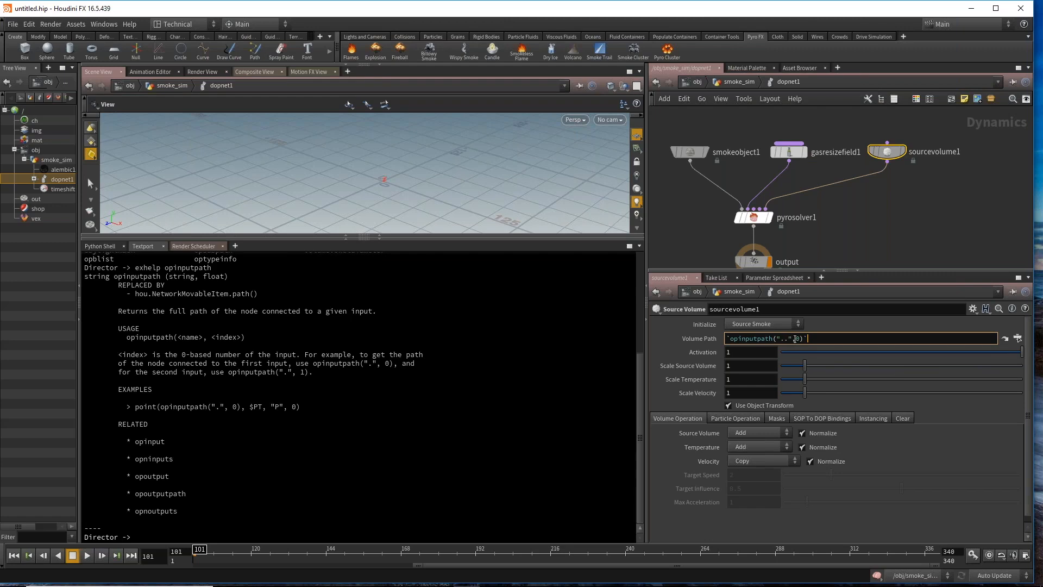
left_click(816, 338)
key("Return")
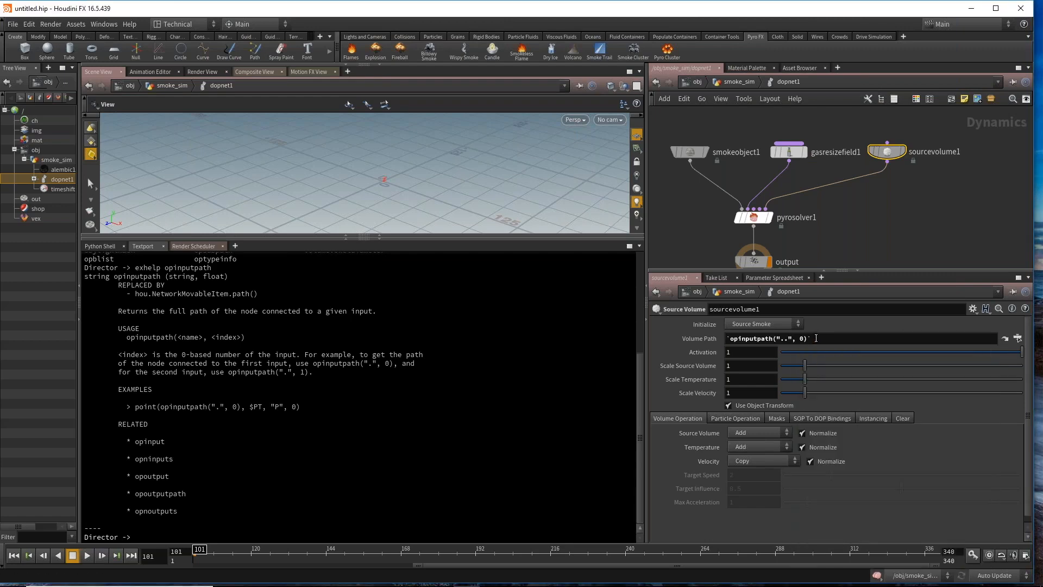
Step: Switch the Volume Path field from its expression to its evaluated path
left_click(703, 338)
left_click(702, 337)
left_click(702, 337)
Step: Go up to the smoke_sim network, inspect the timeshift1 node feeding dopnet1, and return inside dopnet1
left_click(696, 209)
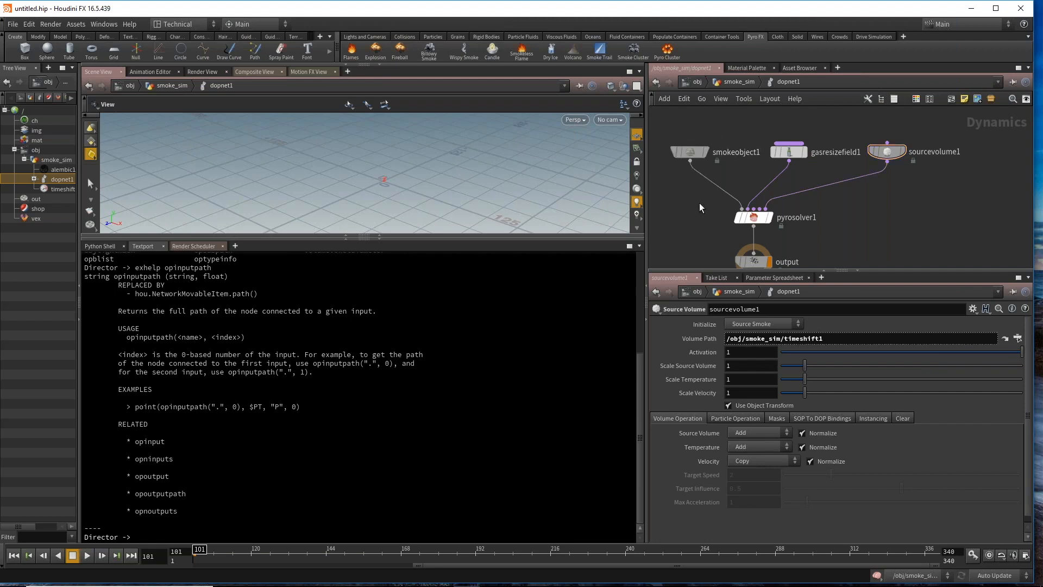
key("u")
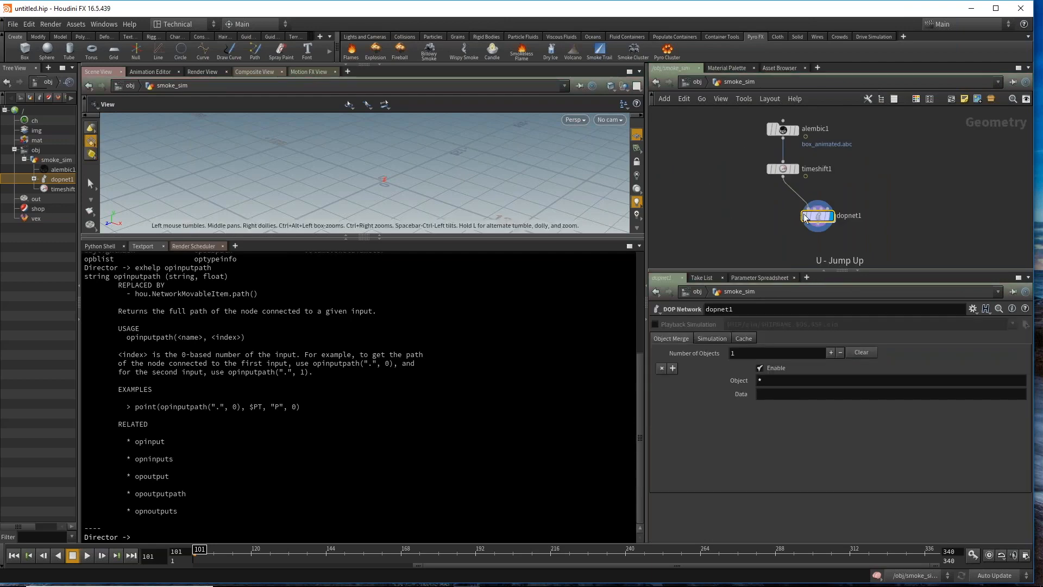
left_click(783, 173)
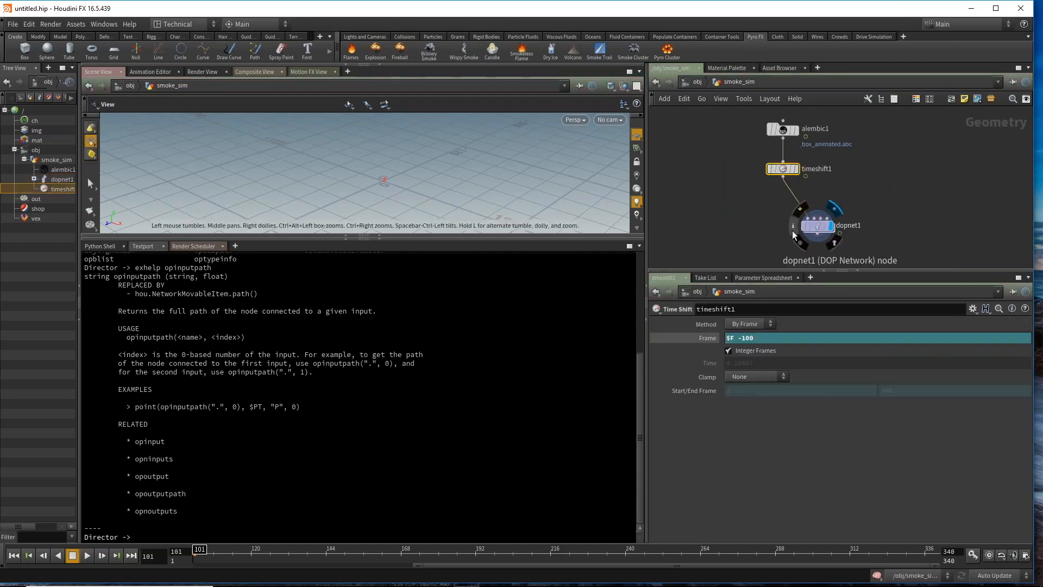
scroll(816, 227, "up", 2)
double_click(826, 225)
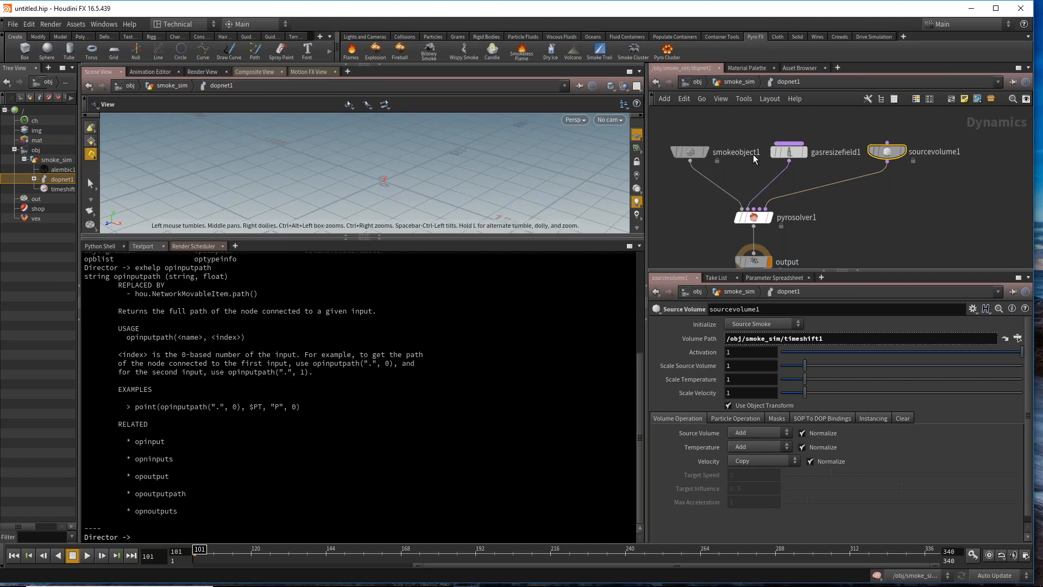
Step: Choose Source Smoke as the Initialize preset for sourcevolume1
scroll(857, 198, "down", 1)
middle_click_drag(857, 198, 865, 187)
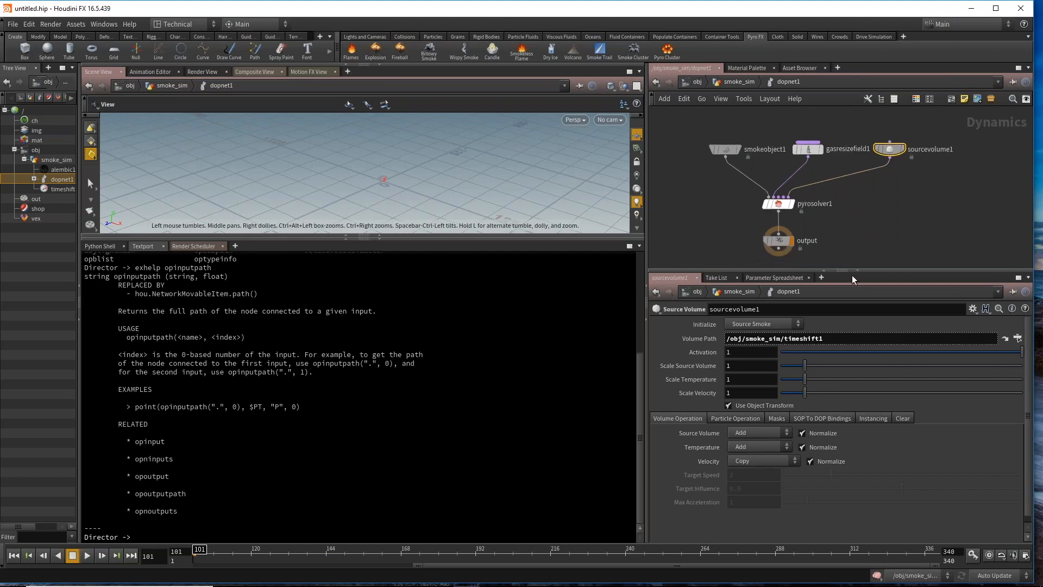
left_click(778, 324)
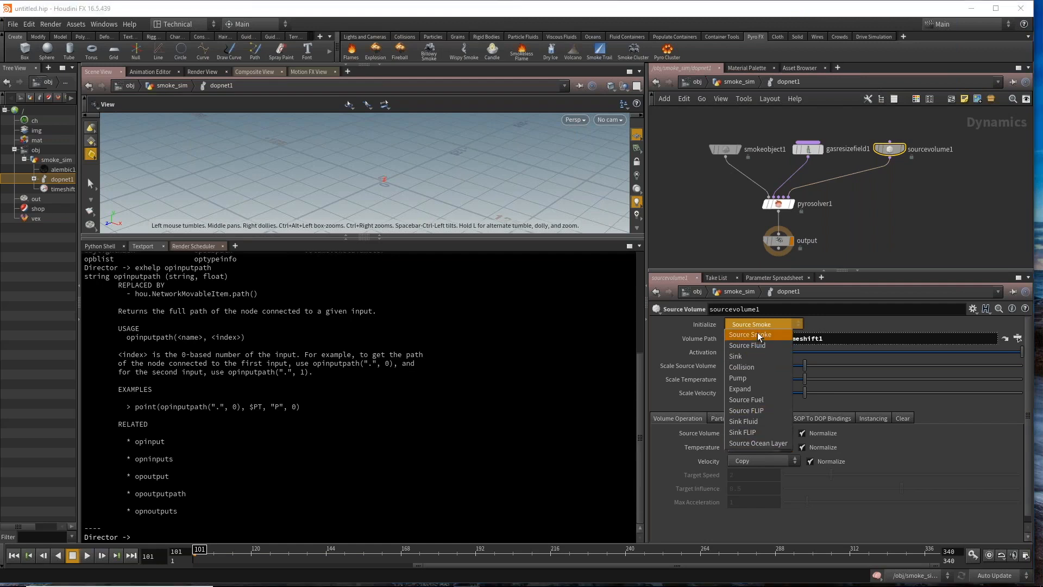
left_click(758, 336)
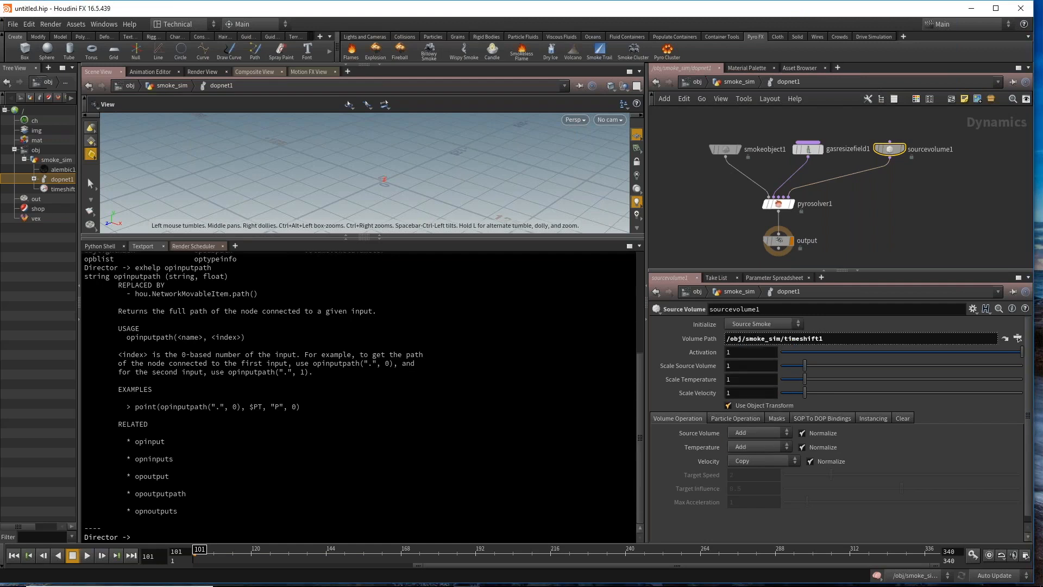
Step: Try the Source Fluid, Sink, Collision and Pump Initialize presets on sourcevolume1 to compare their SOP To DOP Bindings
left_click(823, 417)
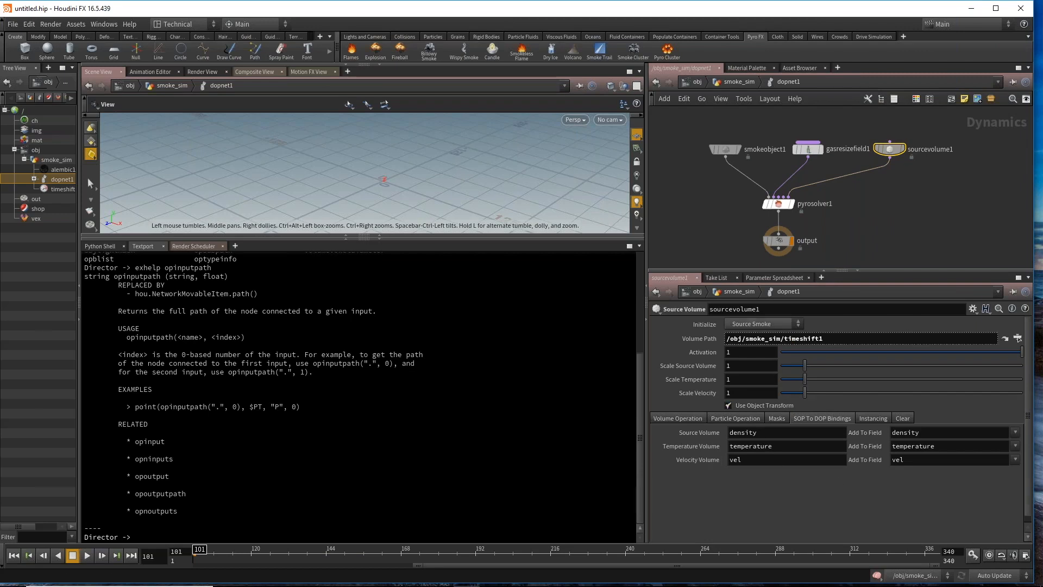
left_click(770, 324)
left_click(768, 345)
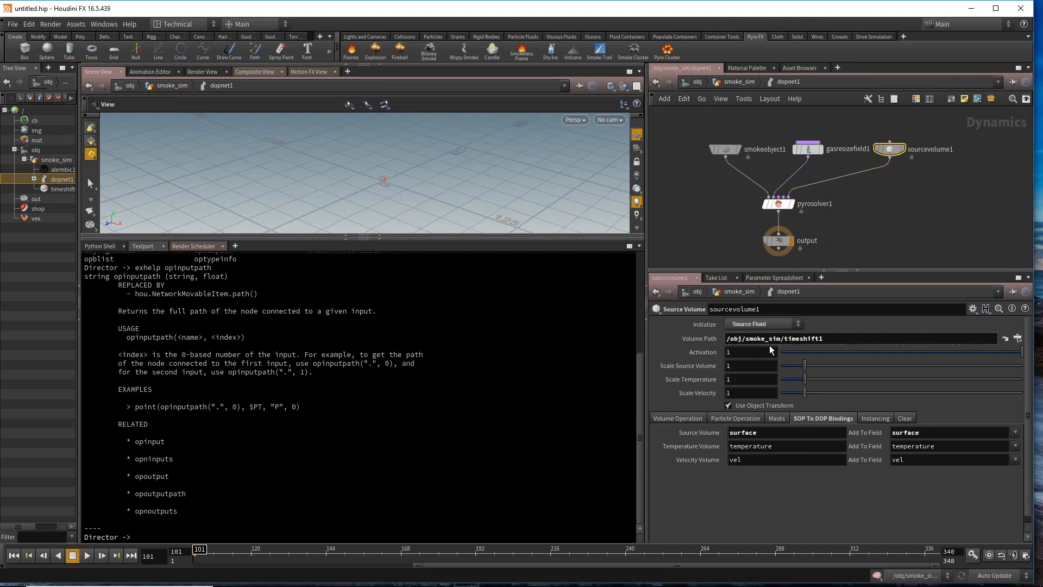
left_click(767, 325)
left_click(769, 359)
left_click(768, 325)
left_click(770, 366)
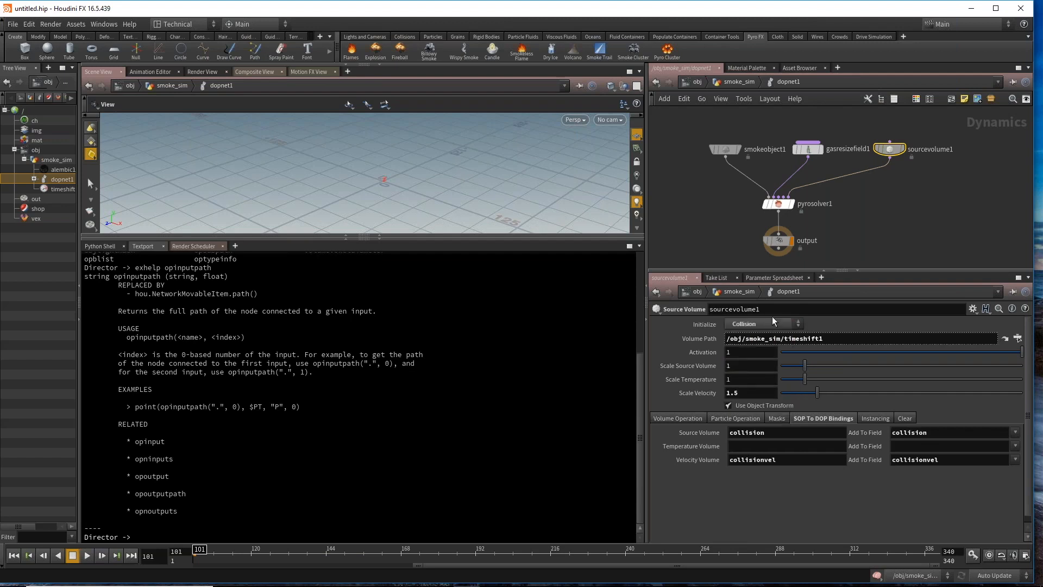
left_click(774, 324)
left_click(768, 379)
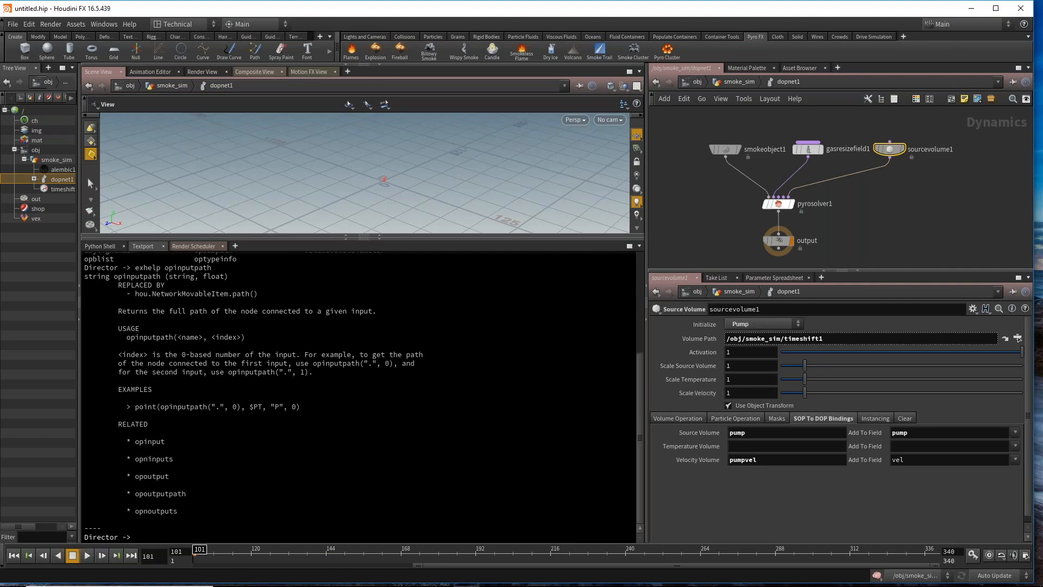
Step: Look through pyrosolver1's Simulation and Combustion settings
left_click(778, 202)
left_click(665, 322)
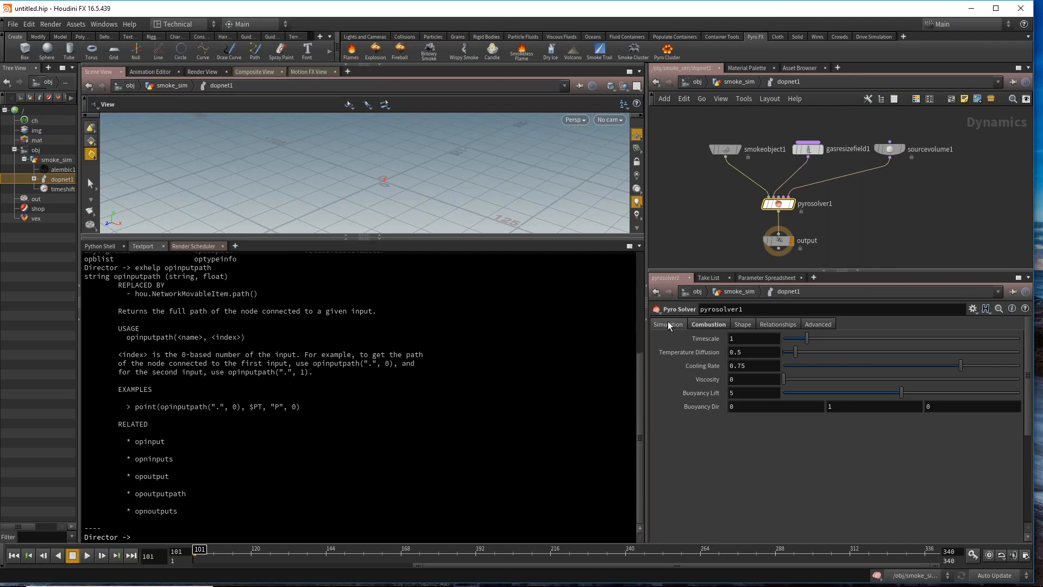
left_click(703, 322)
Step: Set sourcevolume1's Initialize preset back to Source Smoke
left_click(889, 149)
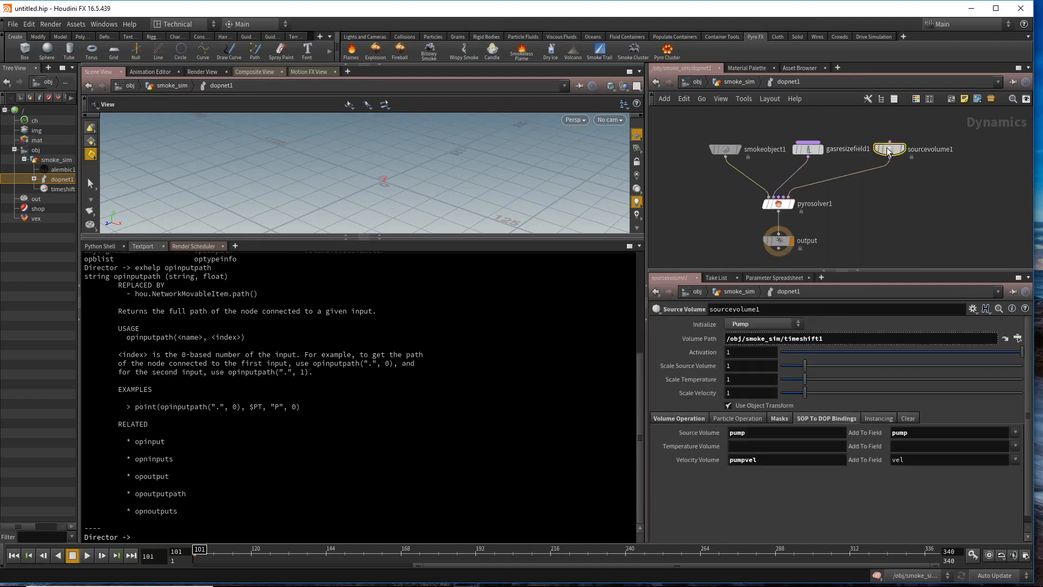
left_click(775, 323)
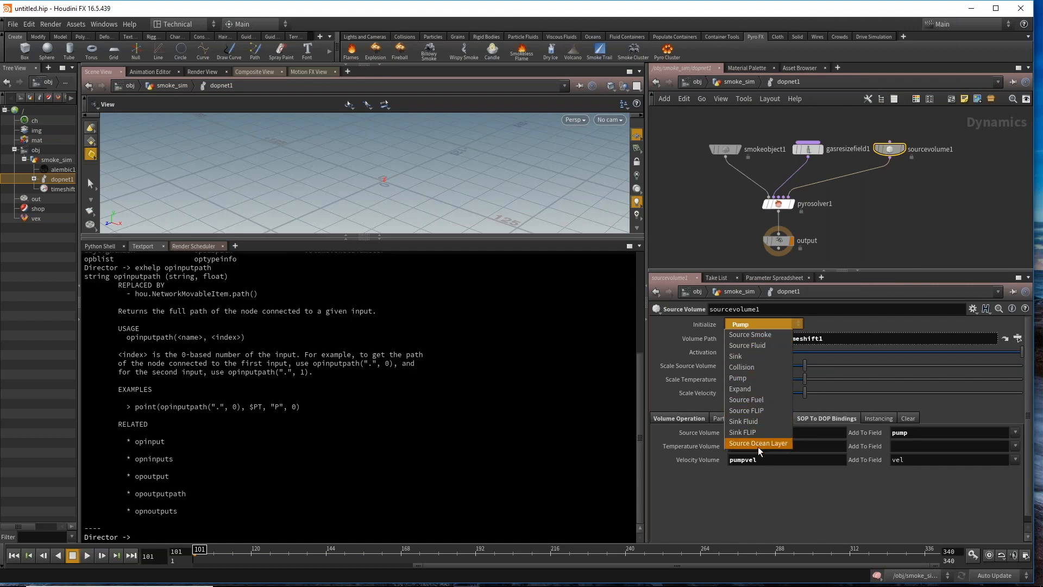
left_click(762, 332)
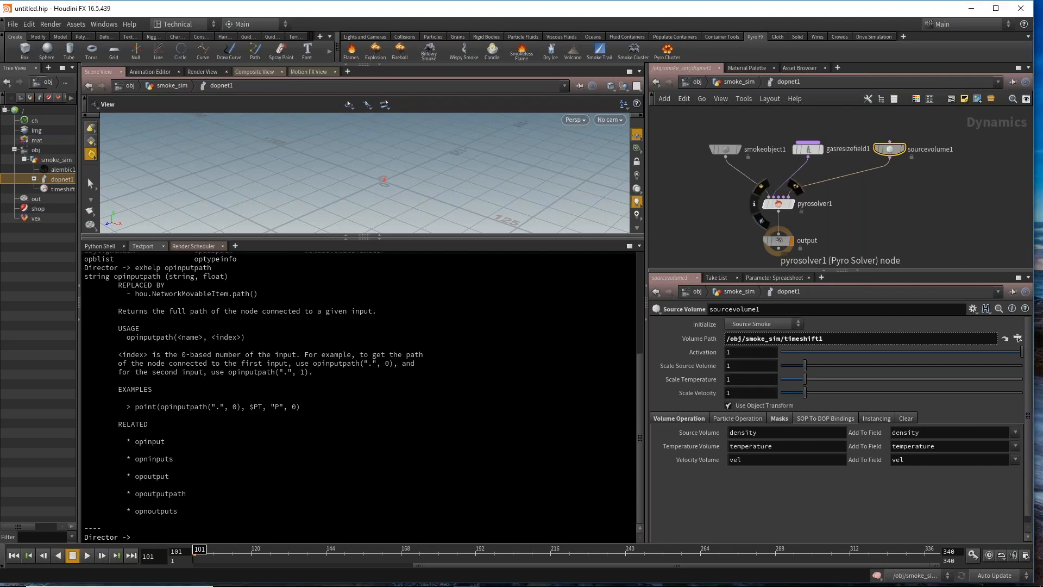
Step: Toggle Enable Combustion on and off again for pyrosolver1
left_click(778, 203)
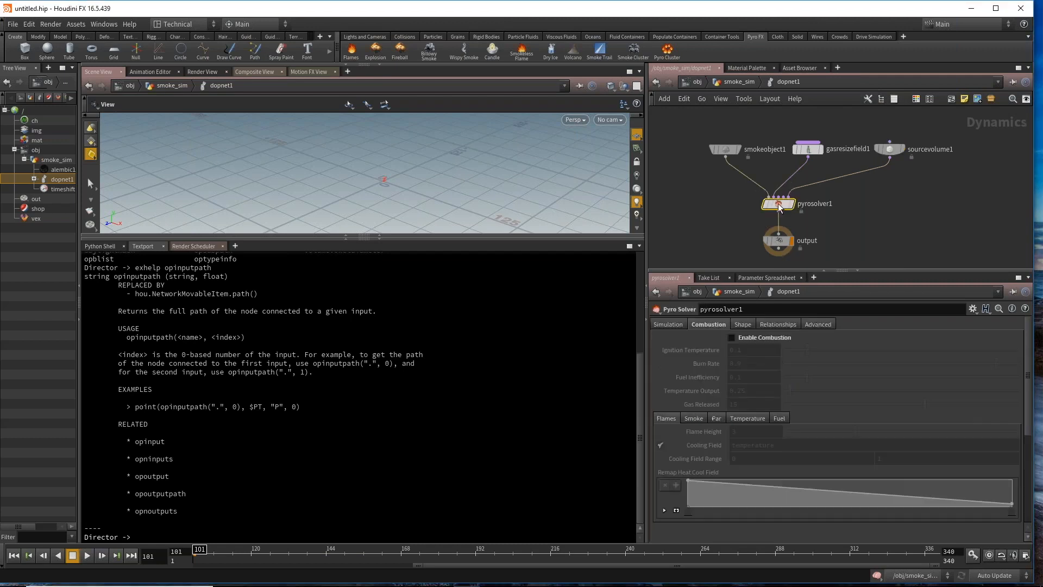
left_click(732, 337)
left_click(732, 337)
Step: Collapse the Textport pane beneath the scene view so the viewport uses the full height
left_click_drag(889, 148, 893, 148)
middle_click_drag(875, 190, 891, 188)
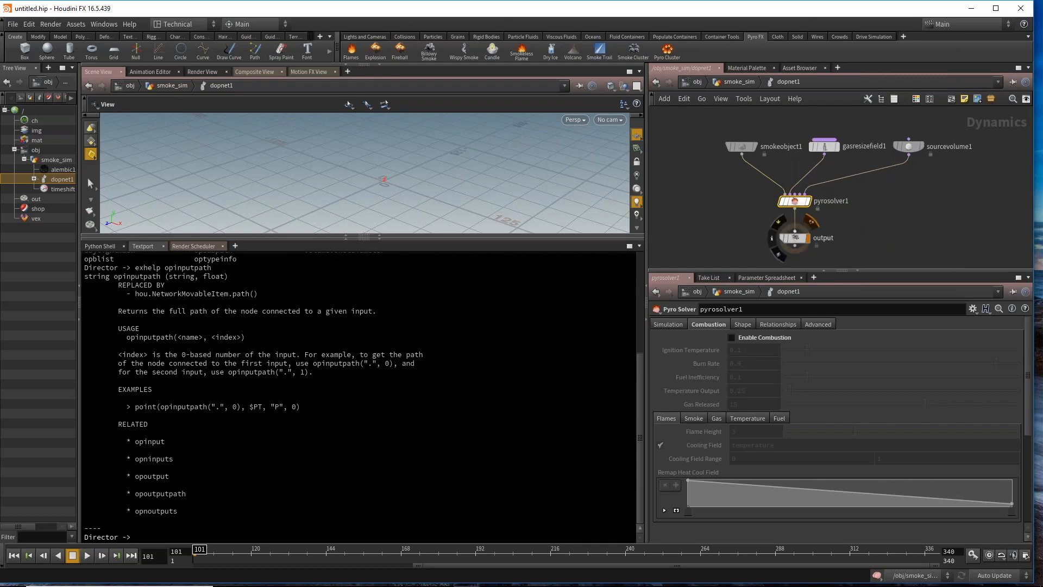
left_click(379, 239)
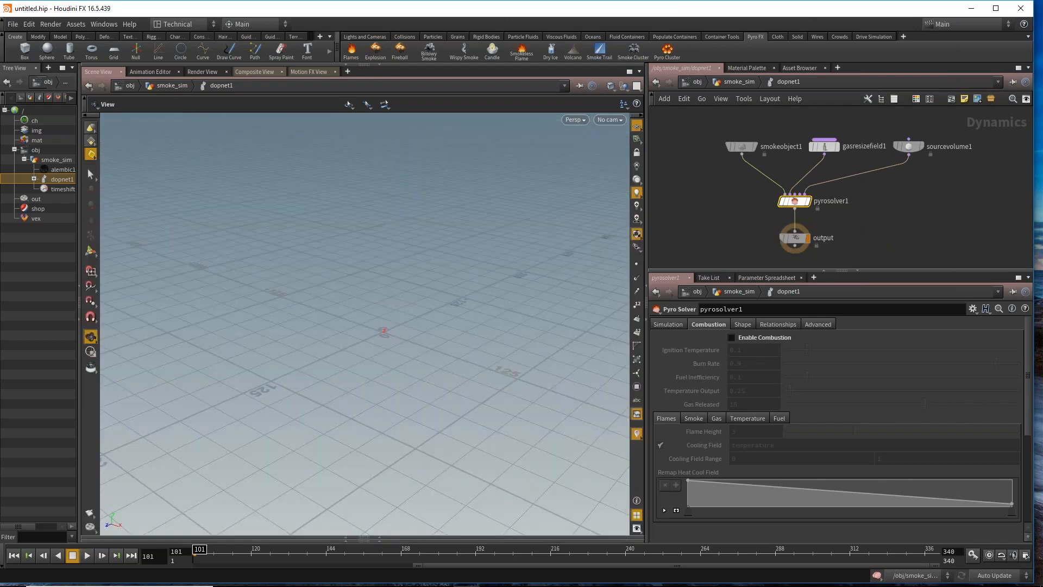
Step: Look over gasresizefield1's parameters and delete the node from the DOP network
left_click(826, 148)
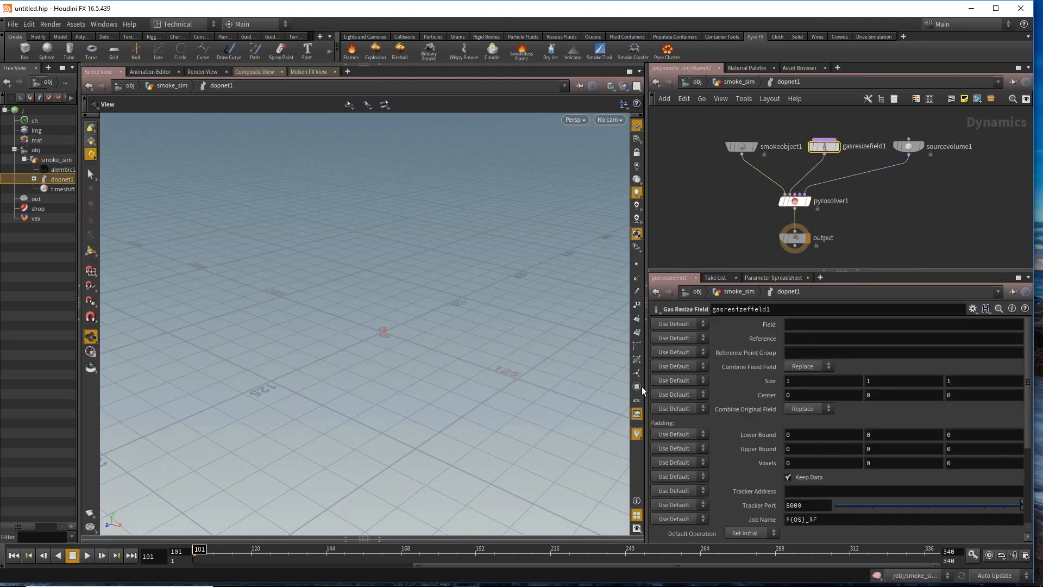
scroll(792, 362, "down", 4)
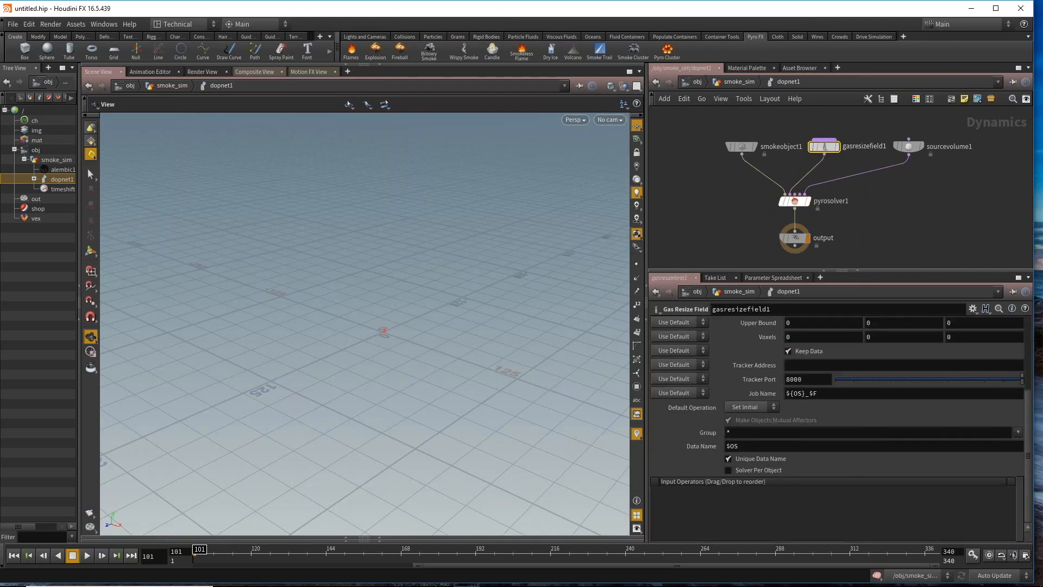
scroll(802, 369, "up", 4)
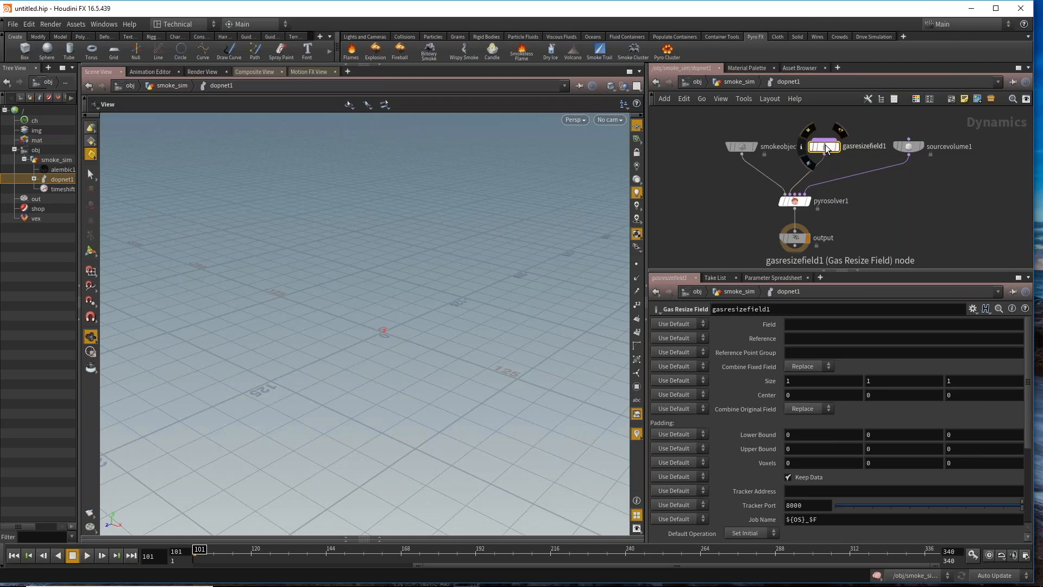
key("Delete")
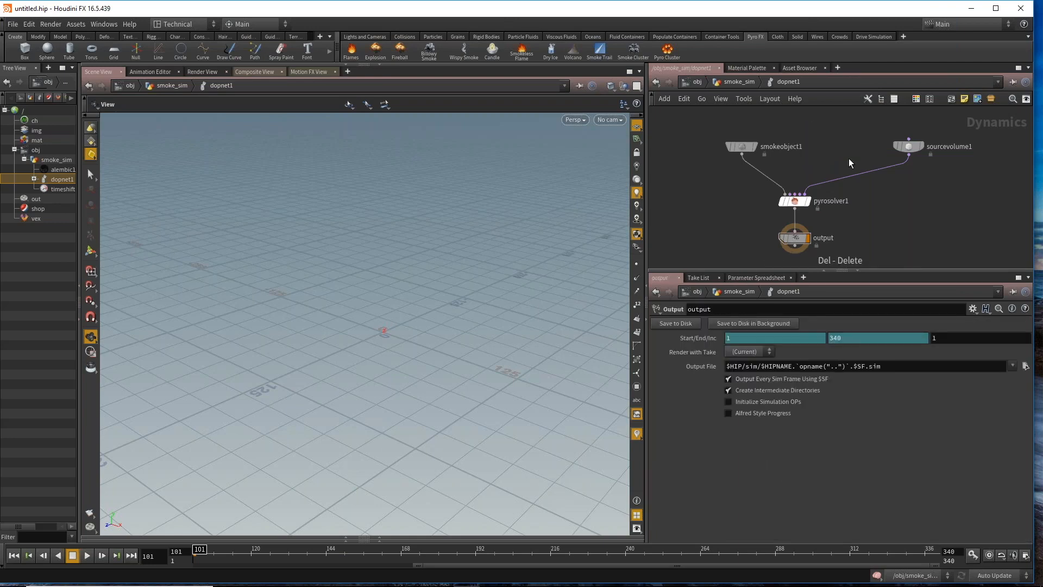
Step: Add a Gas Resize Fluid Dynamic node above pyrosolver1, between smokeobject1 and sourcevolume1
key("Tab")
type("res")
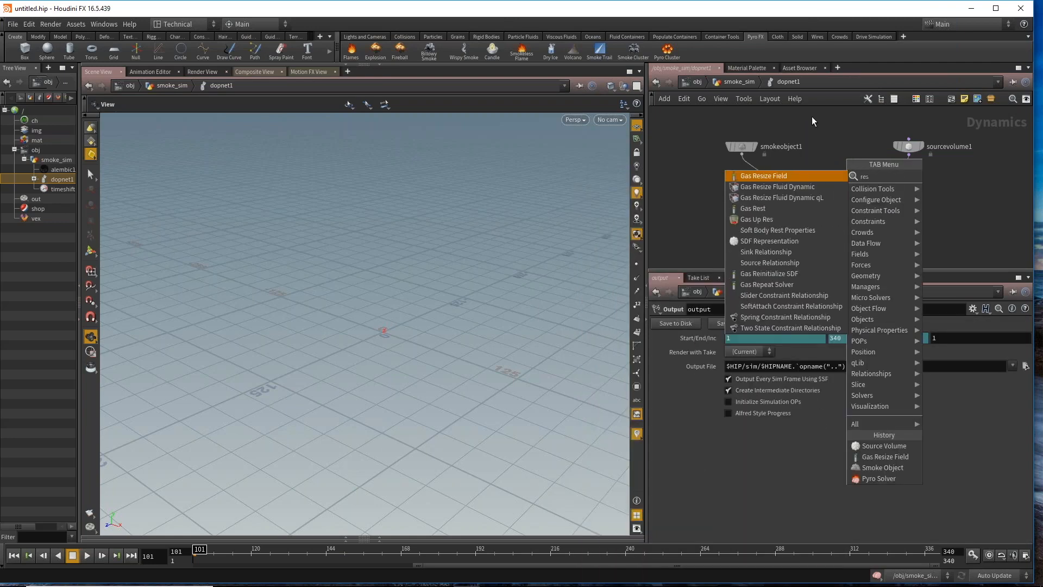
left_click(787, 187)
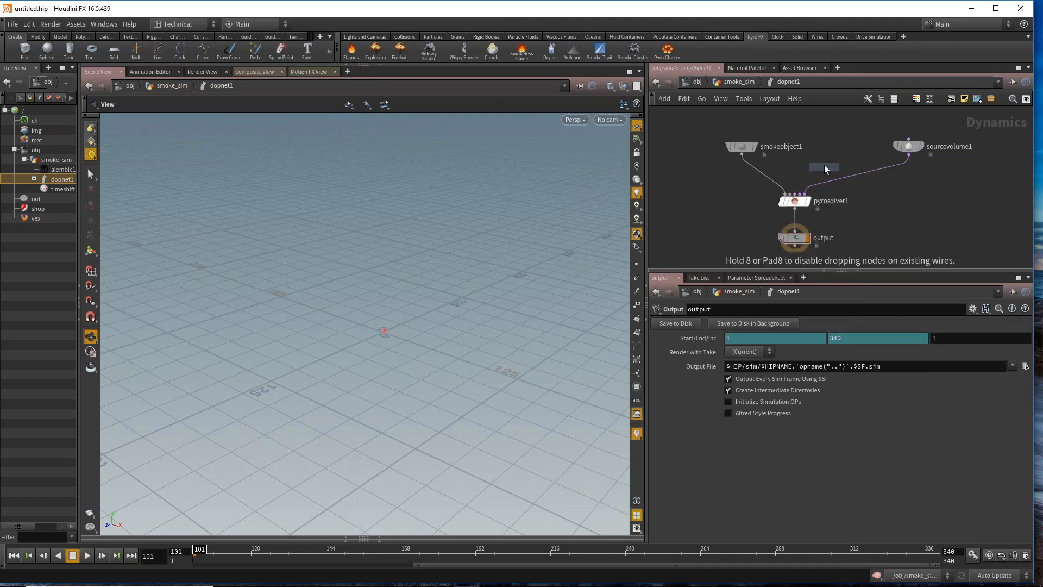
left_click(826, 156)
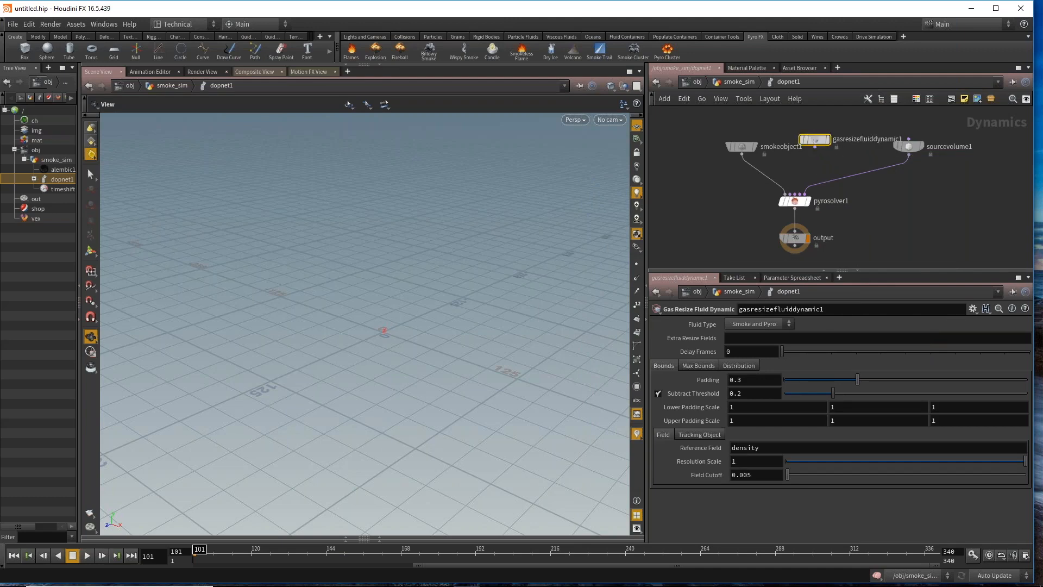
Step: Add a Gas Resize Fluid Dynamic qL node next to gasresizefluiddynamic1
scroll(788, 159, "up", 1)
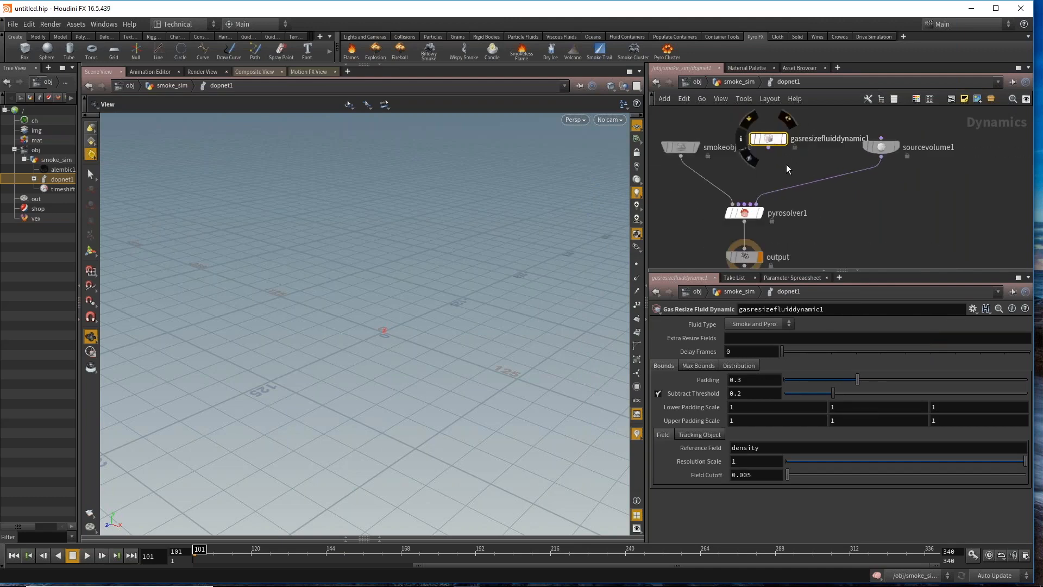
key("Tab")
type("gasre")
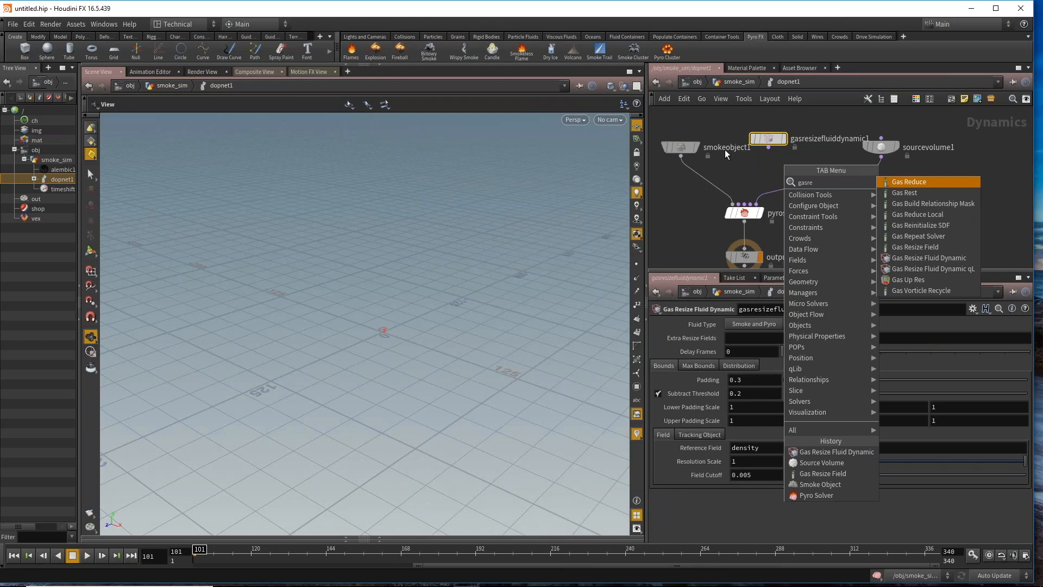
left_click(937, 268)
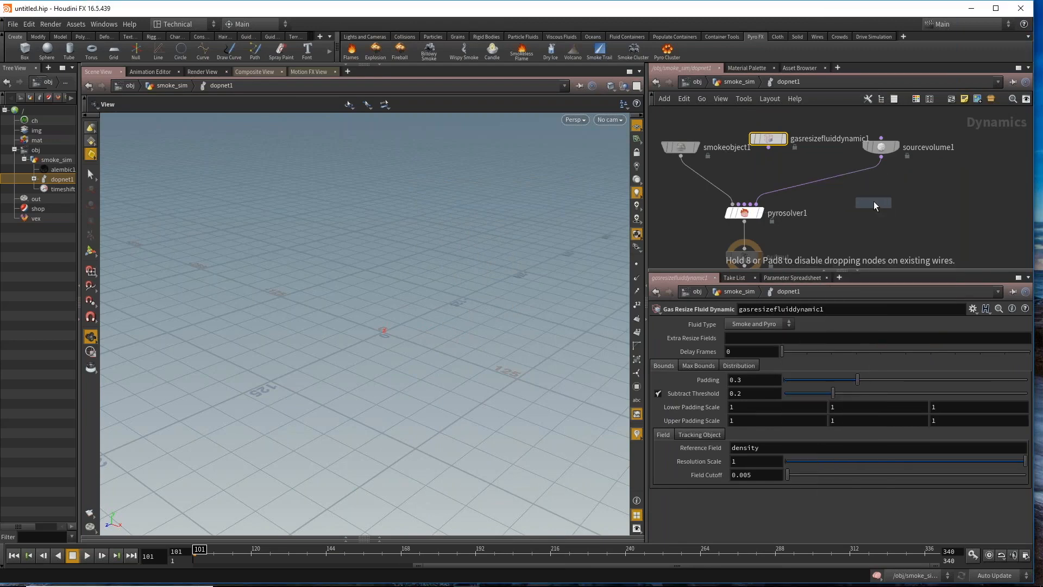
left_click(873, 201)
left_click_drag(873, 201, 814, 161)
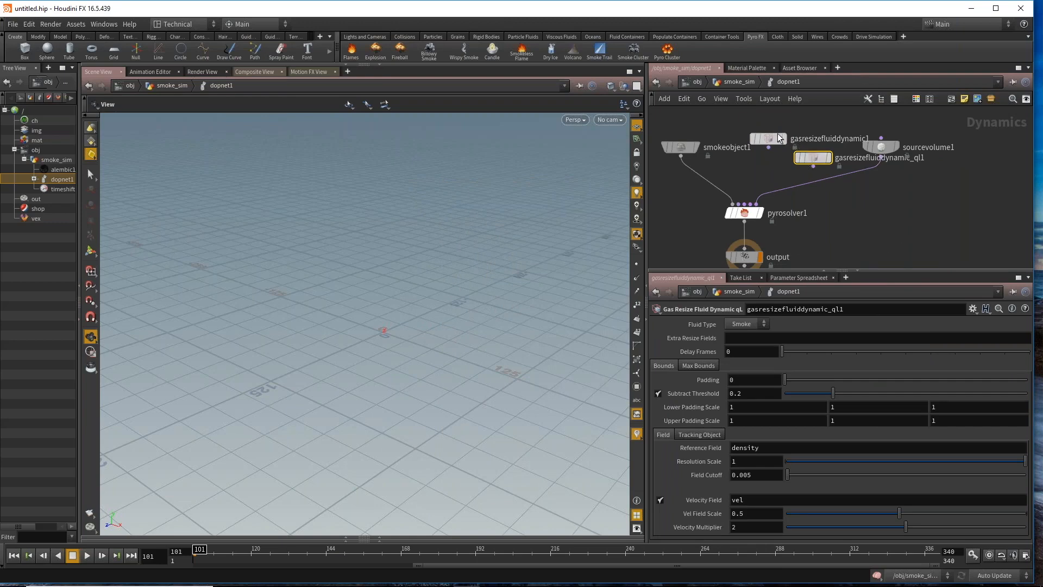
Step: Connect gasresizefluiddynamic1's output to the Pre-solve input of pyrosolver1
left_click(768, 147)
scroll(740, 202, "up", 3)
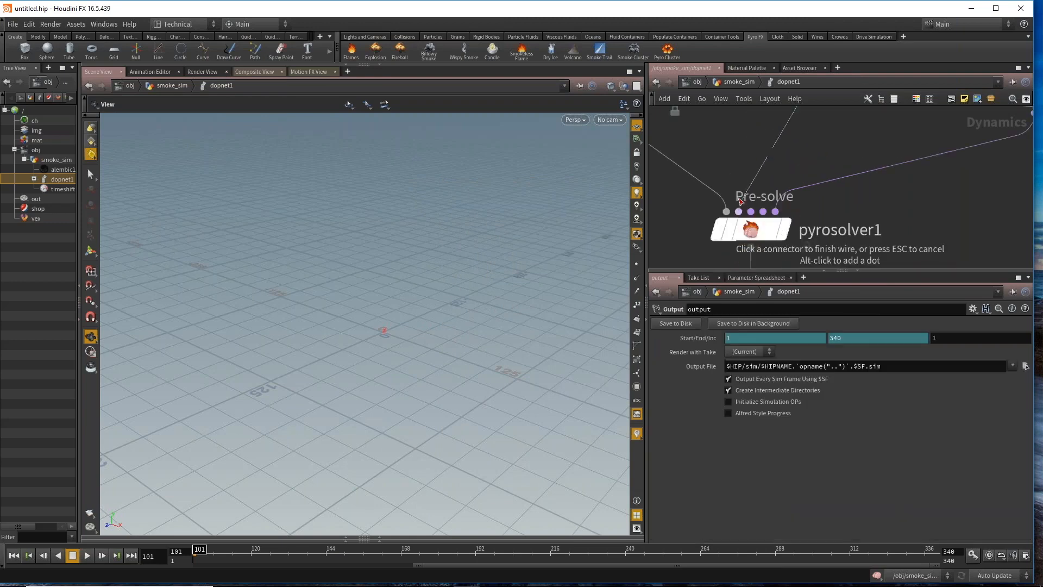
left_click(739, 209)
scroll(782, 228, "down", 4)
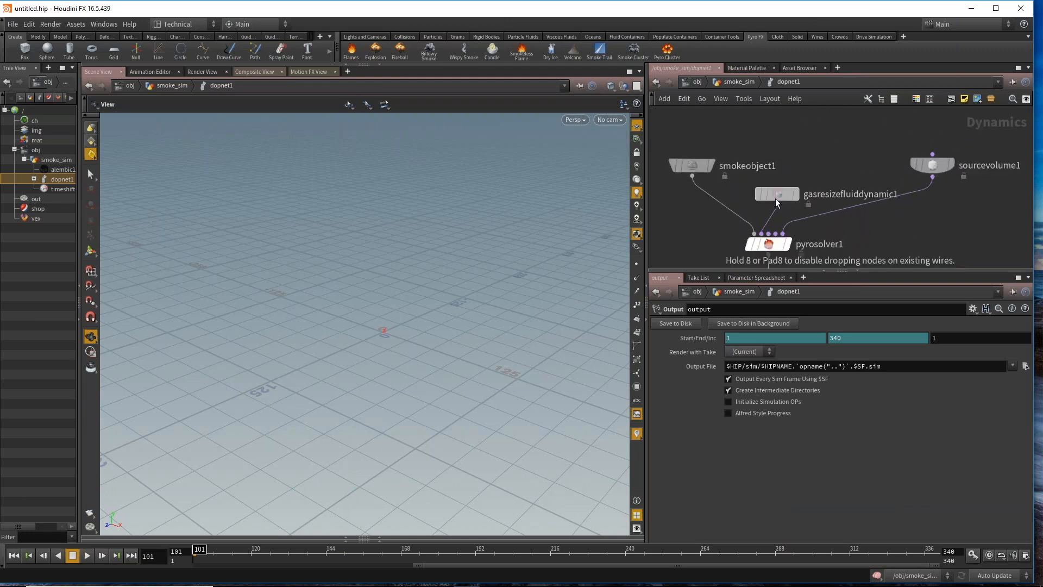
Step: Align gasresizefluiddynamic1 above pyrosolver1 and enable its Track By Object option with the type Sop
left_click_drag(774, 198, 766, 192)
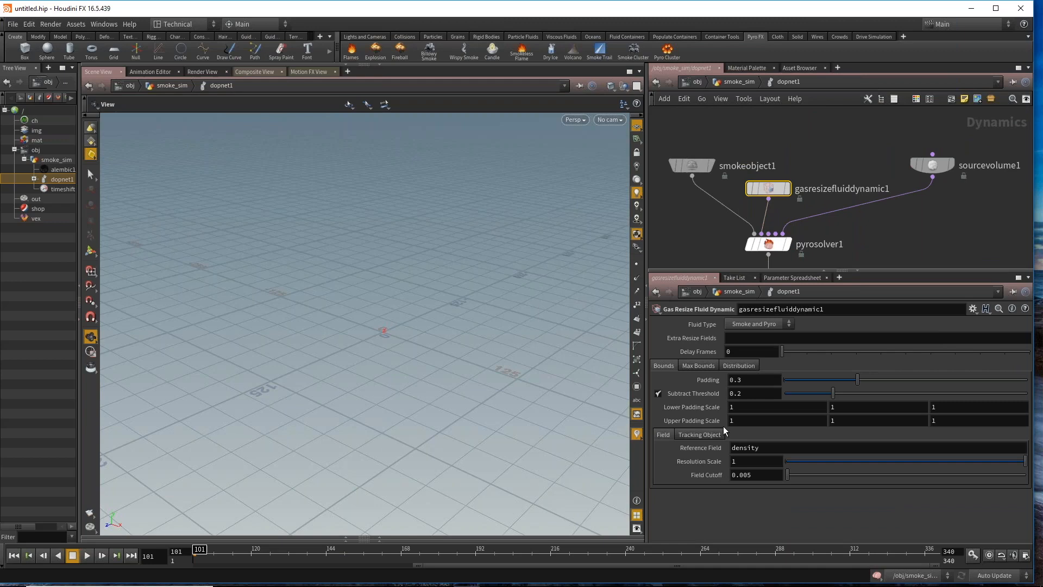
left_click(708, 433)
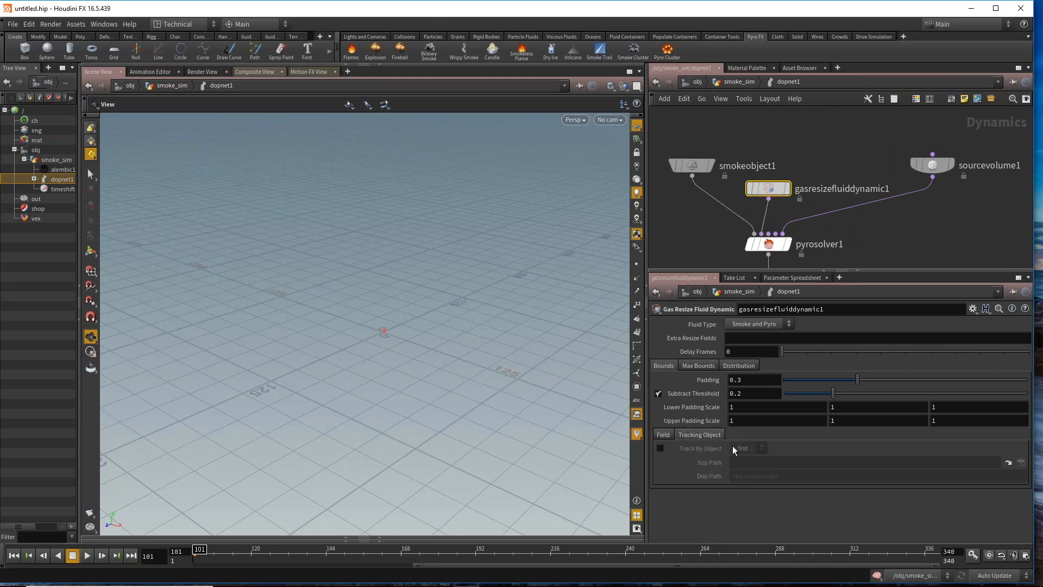
left_click(660, 447)
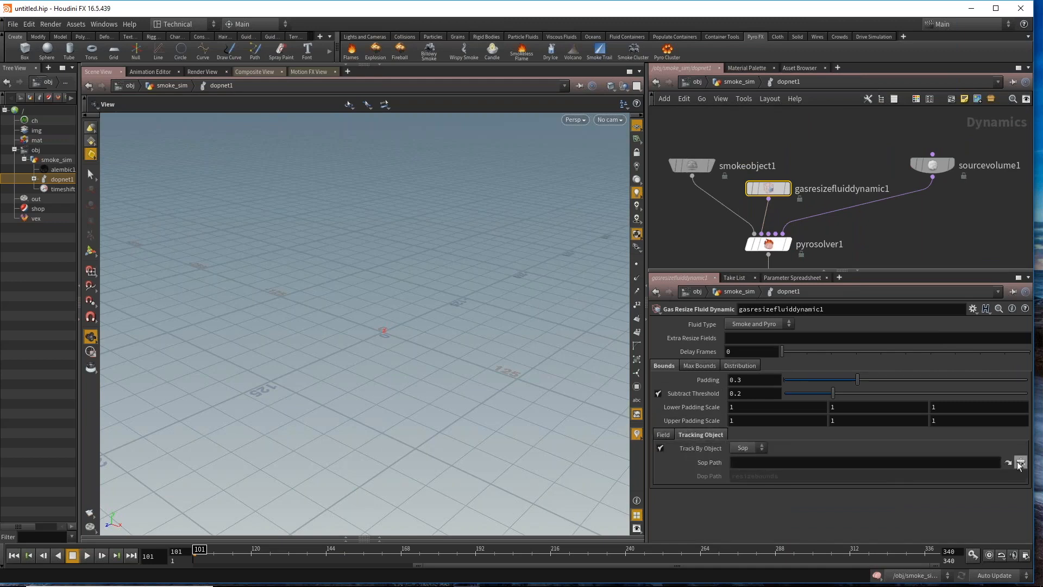
Step: Show the expression in sourcevolume1's Volume Path and copy it, including the backticks
left_click(933, 164)
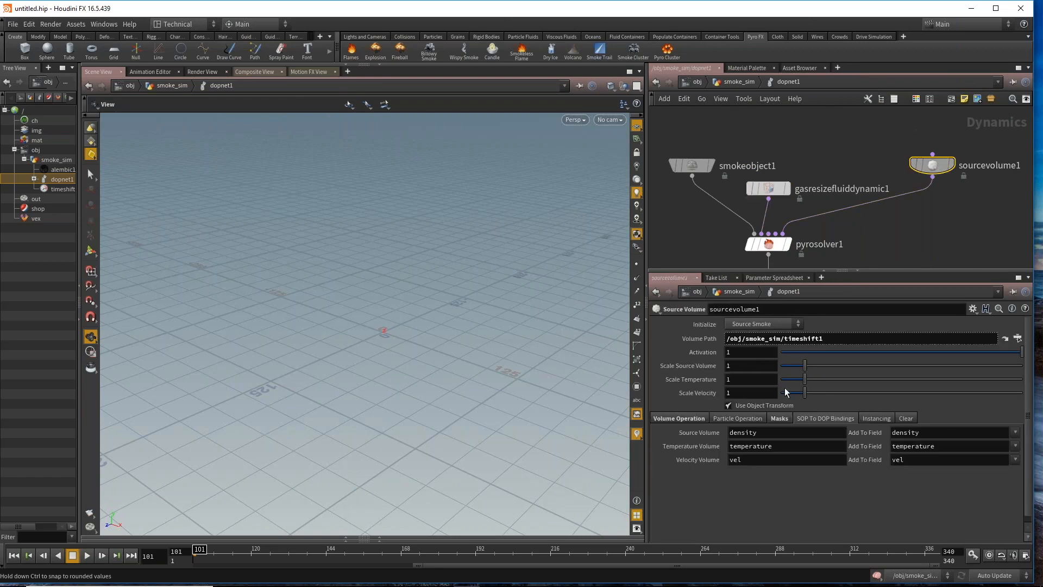
left_click(686, 338)
left_click(702, 337)
left_click(704, 338)
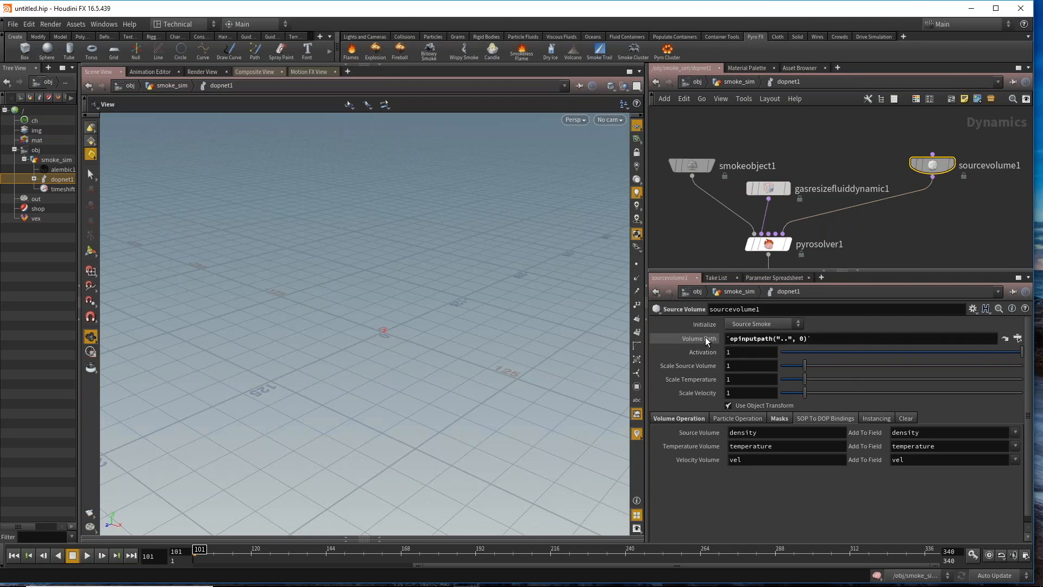
left_click_drag(834, 340, 714, 353)
key("ctrl+c")
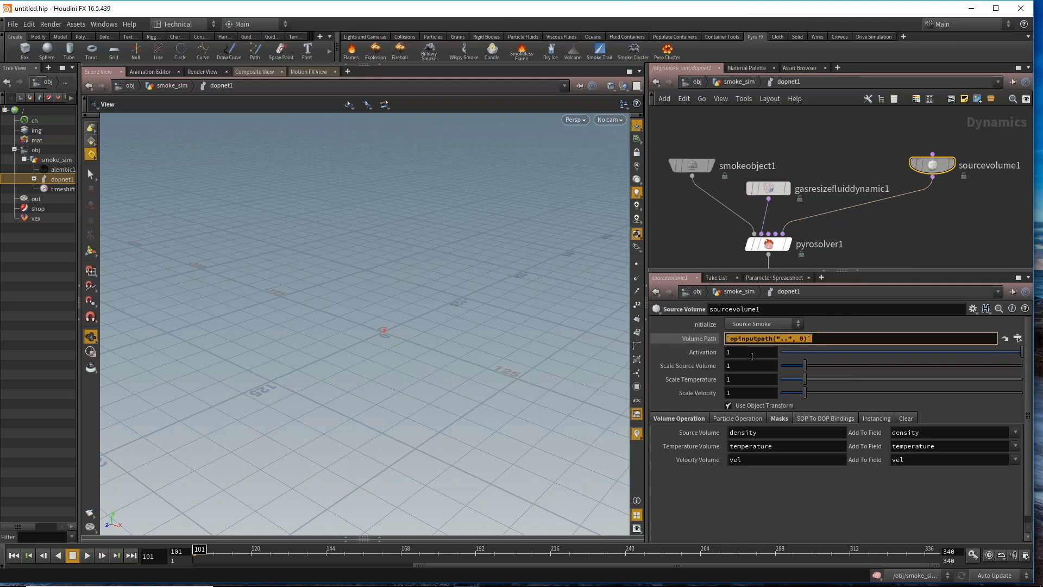
Step: Paste the expression `opinputpath("..", 0)` into gasresizefluiddynamic1's tracking Sop Path
left_click(769, 183)
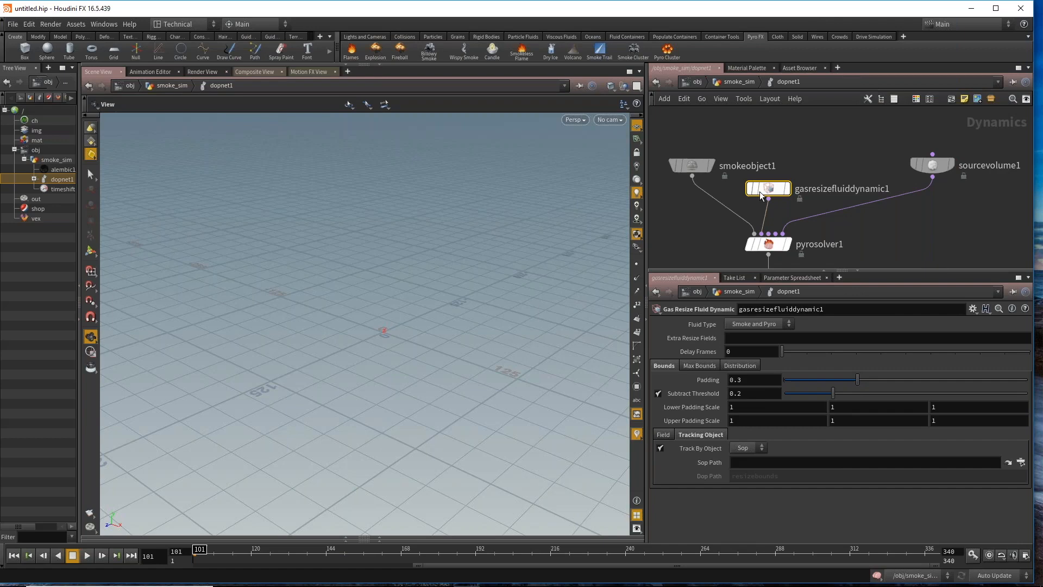
left_click(757, 337)
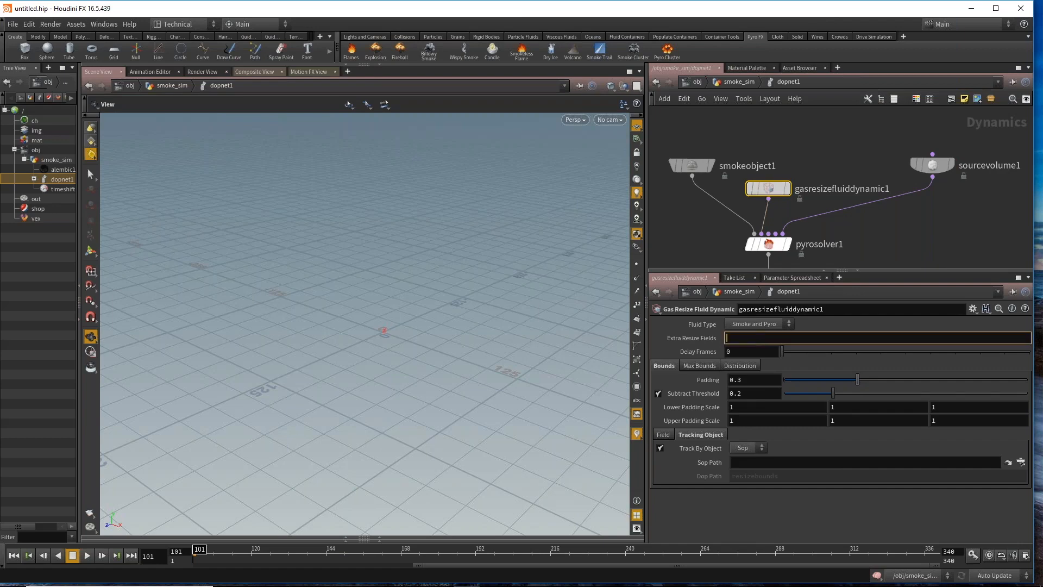
left_click(745, 462)
key("ctrl+v")
key("Return")
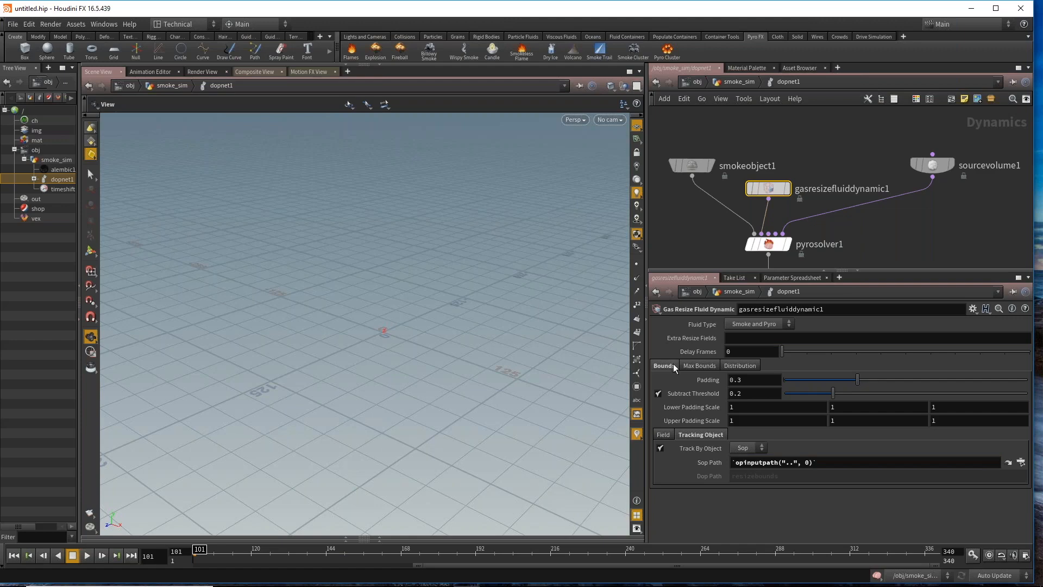
Step: View gasresizefluiddynamic1's Max Bounds settings and move smokeobject1 slightly farther from it
left_click(700, 365)
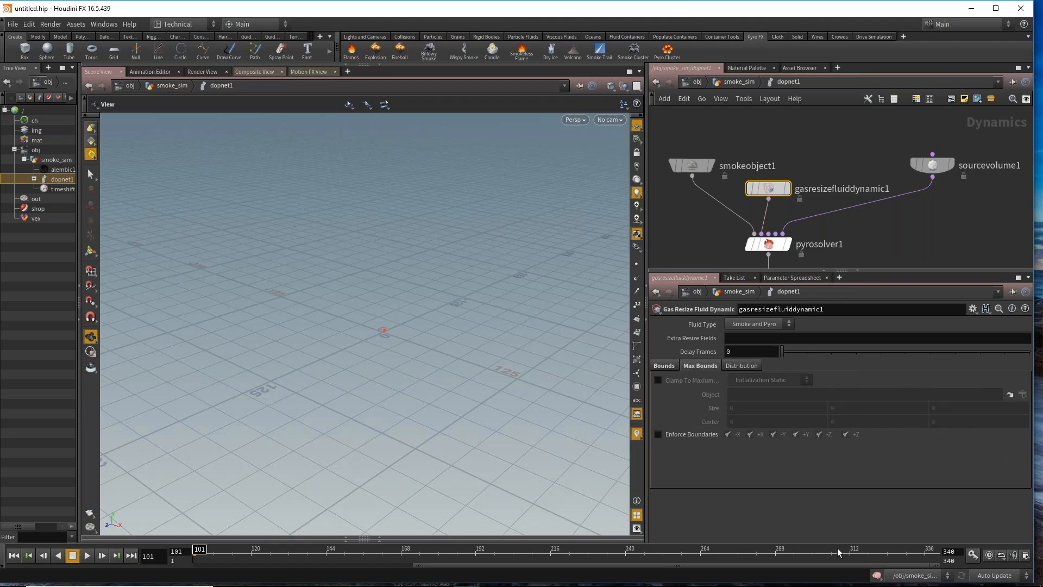
left_click_drag(692, 165, 679, 171)
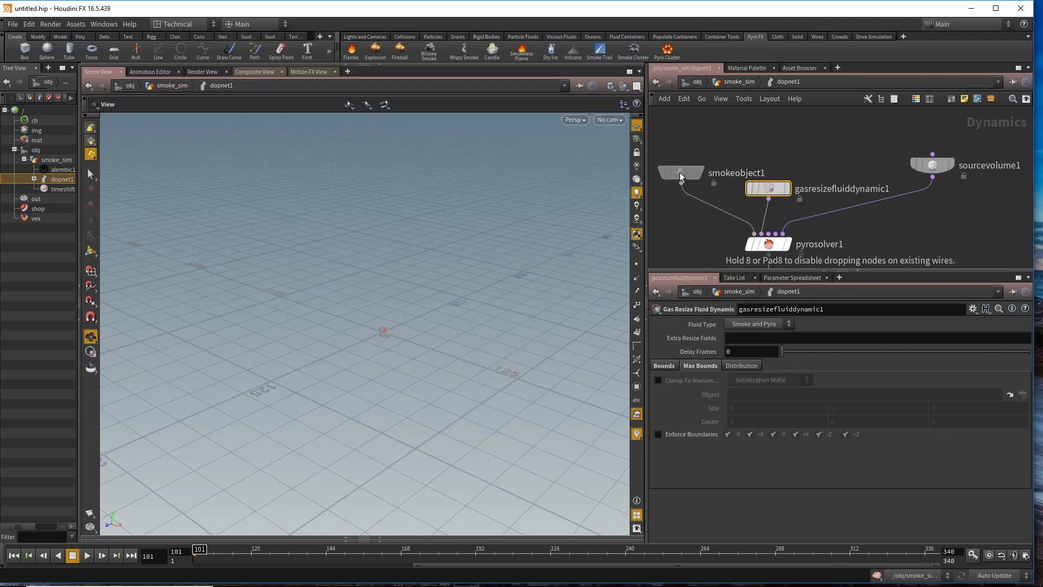
Step: Move sourcevolume1 down level with gasresizefluiddynamic1 and select its density source volume name in the SOP To DOP Bindings
left_click_drag(926, 165, 926, 188)
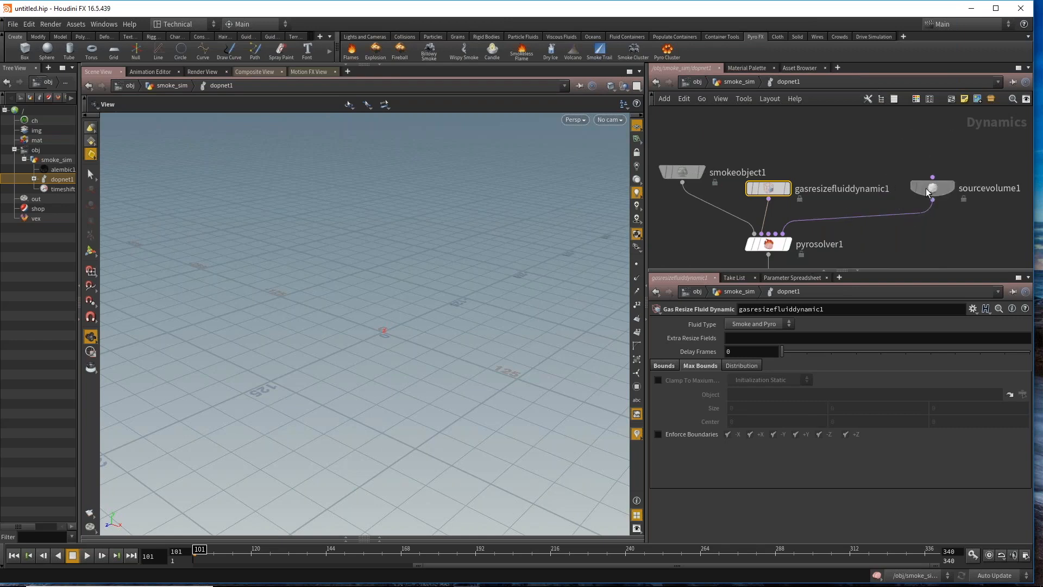
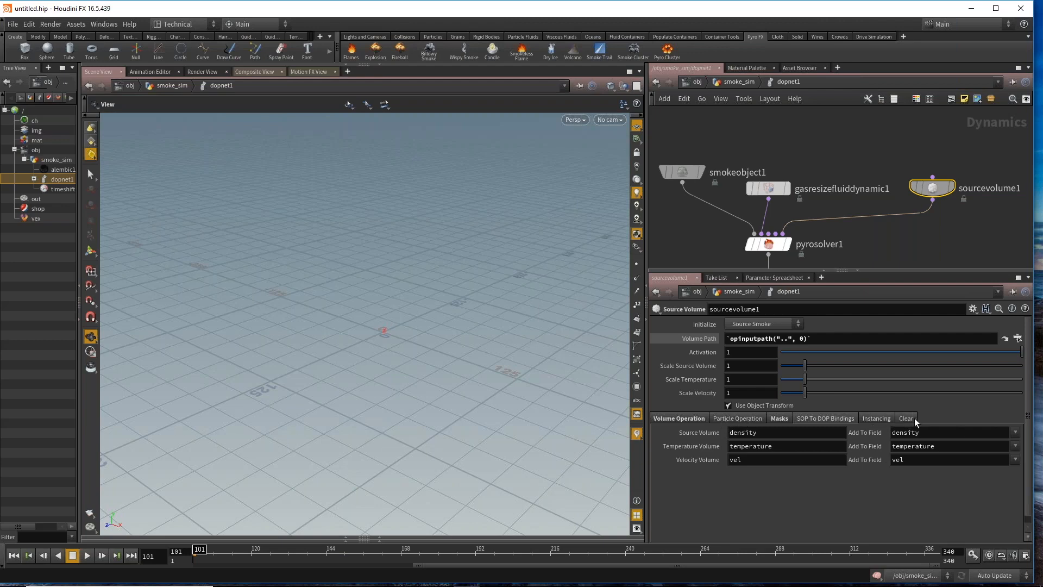
double_click(743, 433)
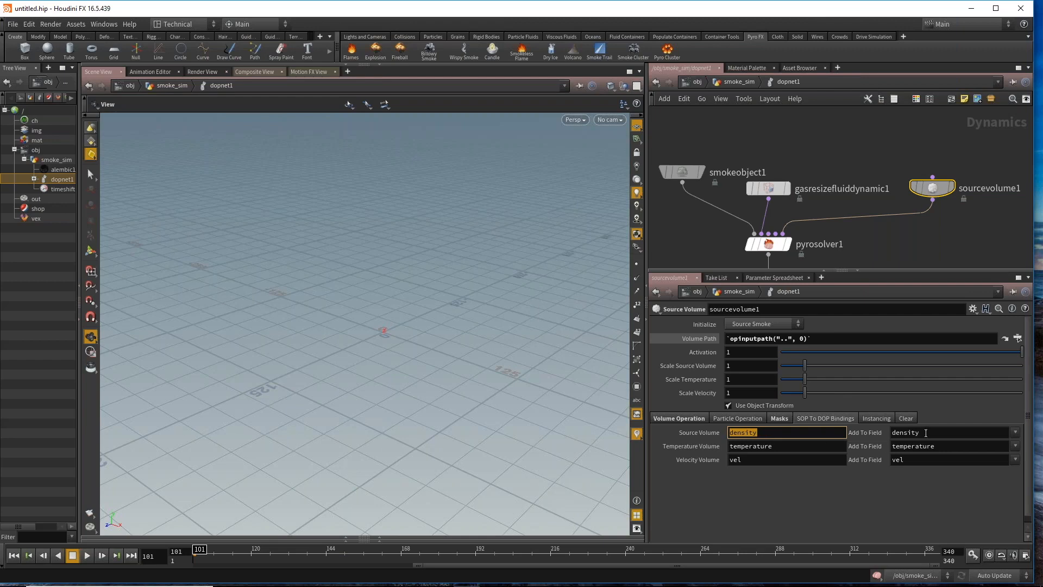
Step: Set sourcevolume1's Initialize preset to Pump and show its Volume Operation settings
mouse_move(768, 243)
left_click(755, 324)
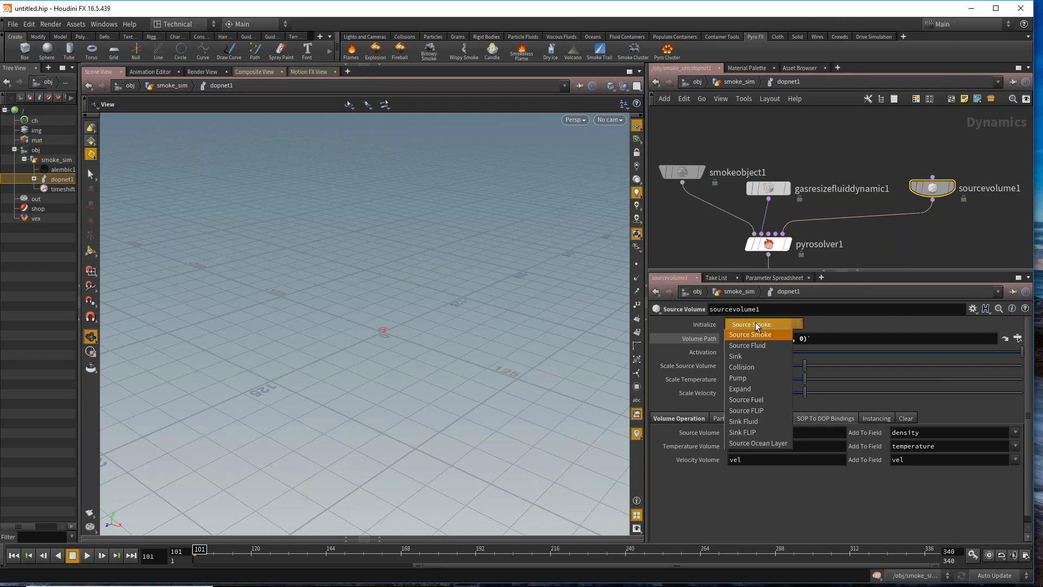
left_click(751, 378)
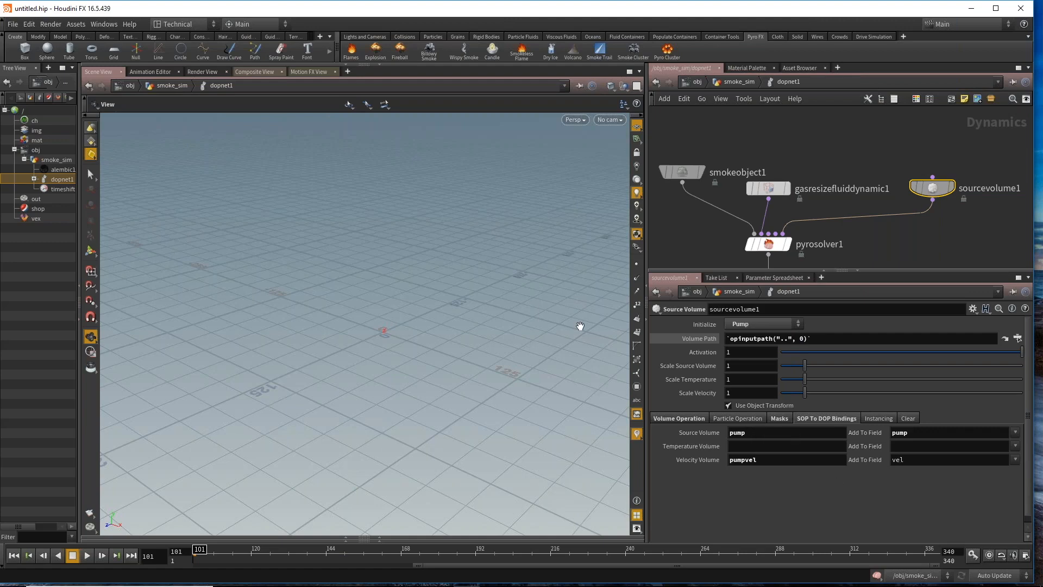
left_click(675, 417)
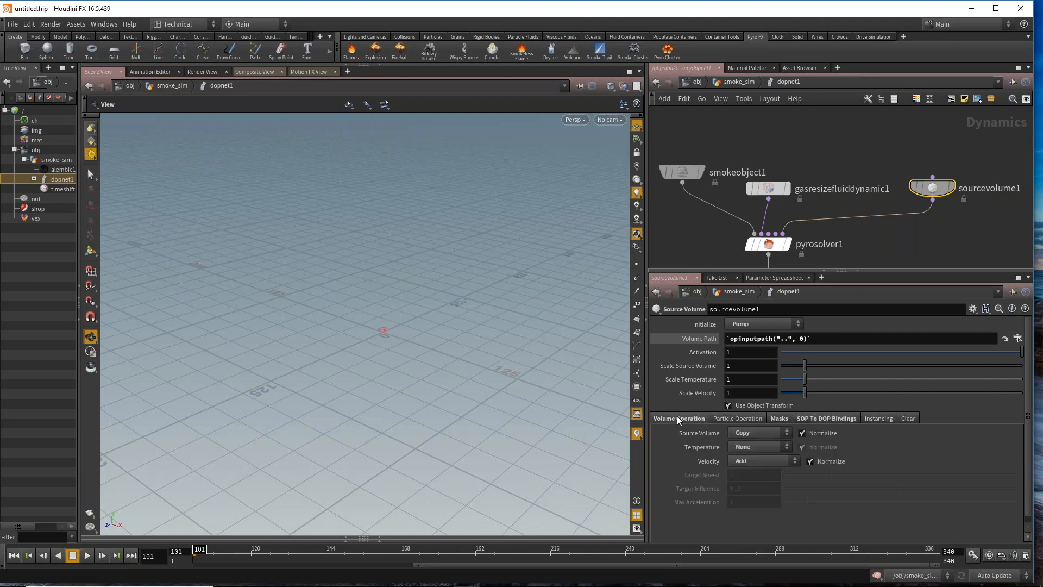
Step: Review gasresizefluiddynamic1's Tracking Object settings under Bounds and move smokeobject1 slightly higher
left_click(773, 187)
left_click(664, 366)
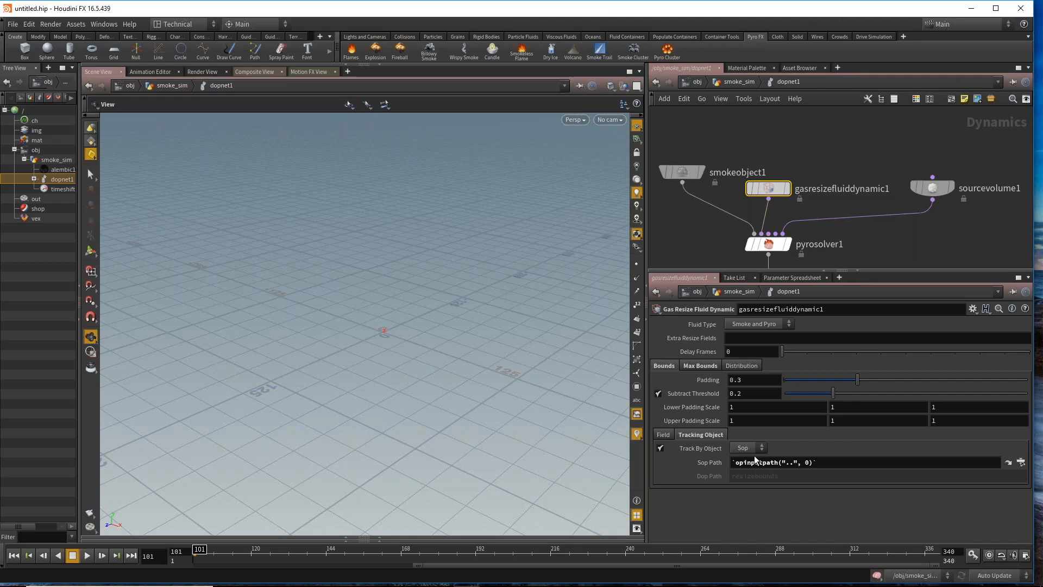
mouse_move(778, 190)
left_click_drag(686, 171, 689, 161)
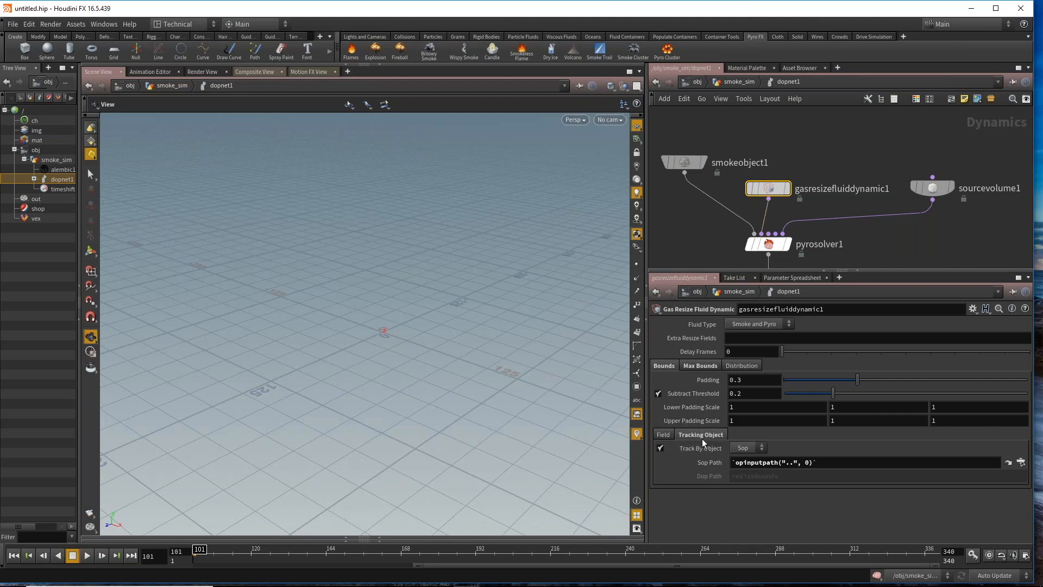
left_click(660, 448)
left_click_drag(819, 462, 731, 463)
left_click(897, 235)
Step: Return to the smoke_sim geometry network and inspect timeshift1's node information
key("h")
left_click_drag(718, 130, 694, 130)
key("u")
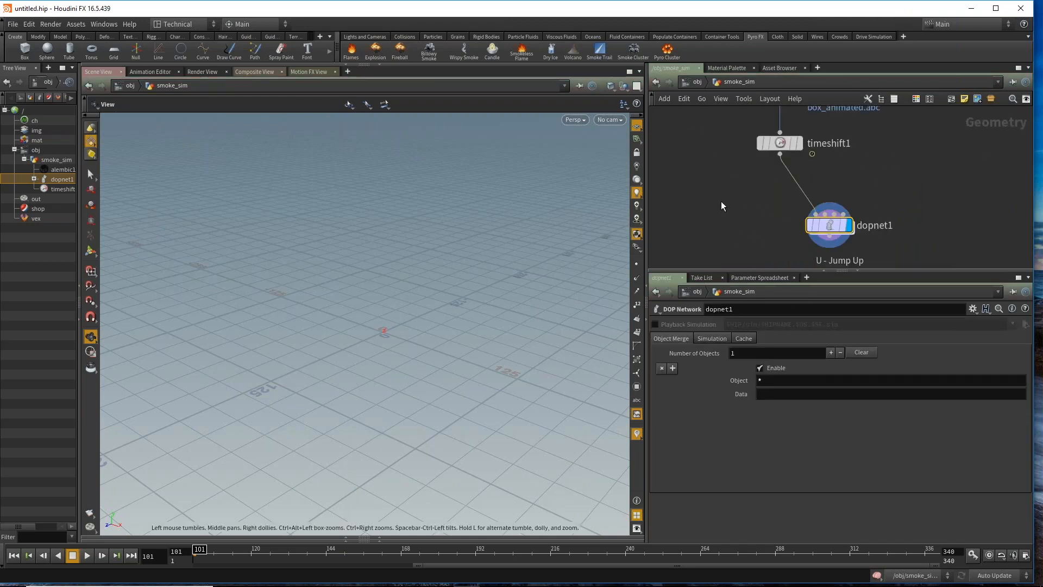
mouse_move(765, 239)
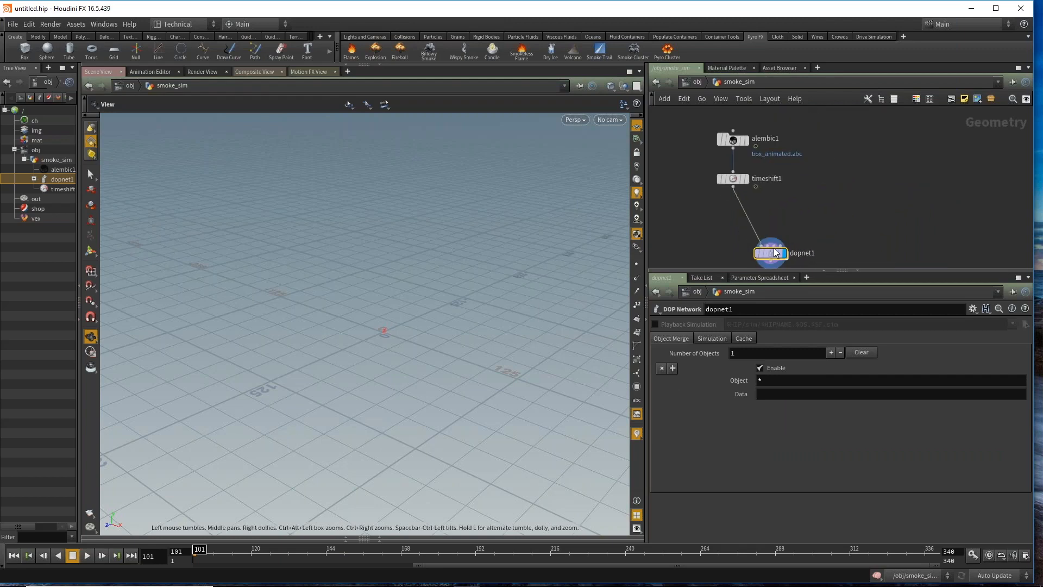
scroll(723, 175, "up", 3)
mouse_move(723, 175)
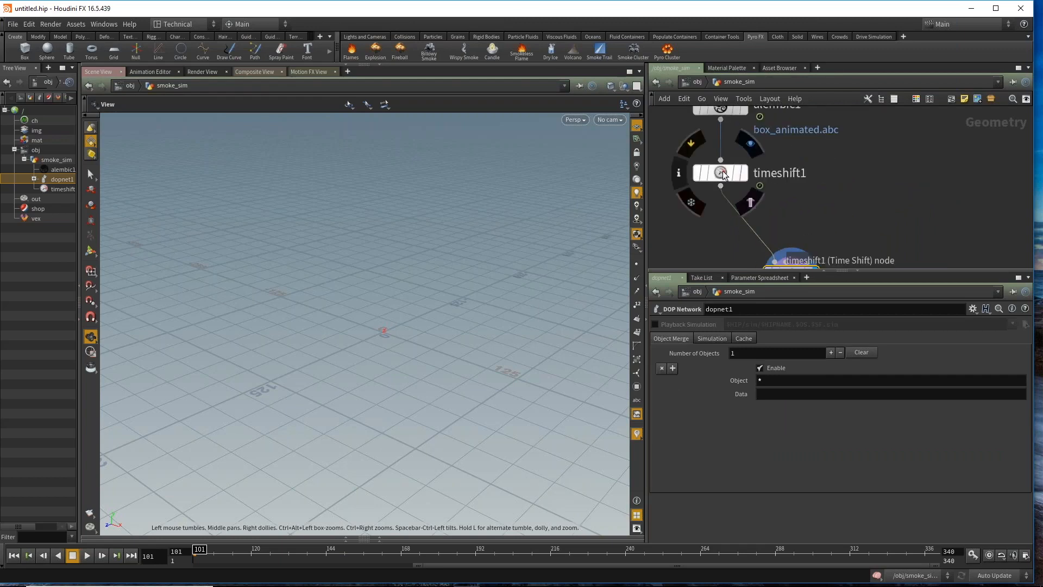
middle_click(723, 171)
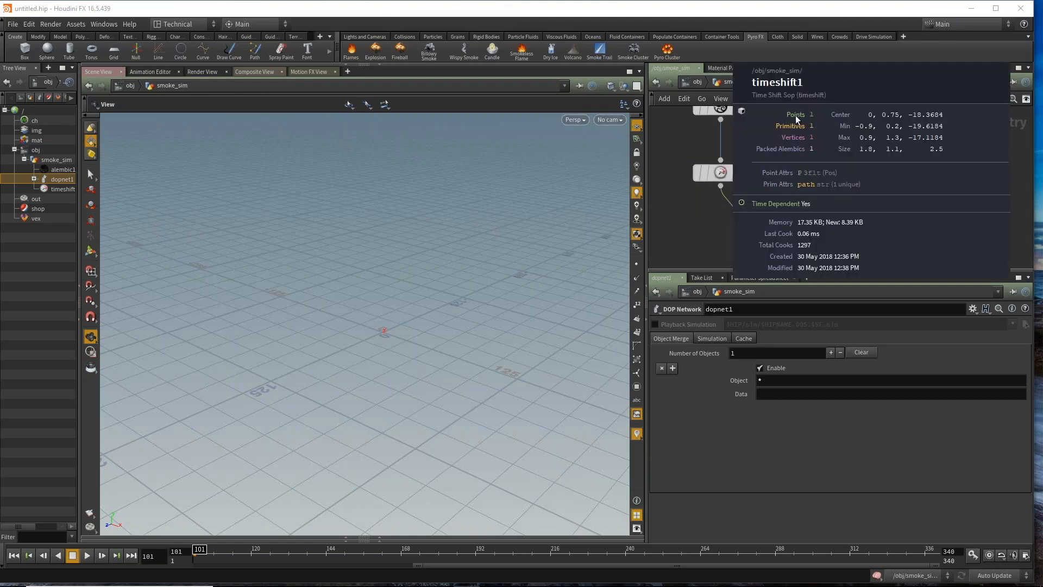
scroll(806, 158, "up", 1)
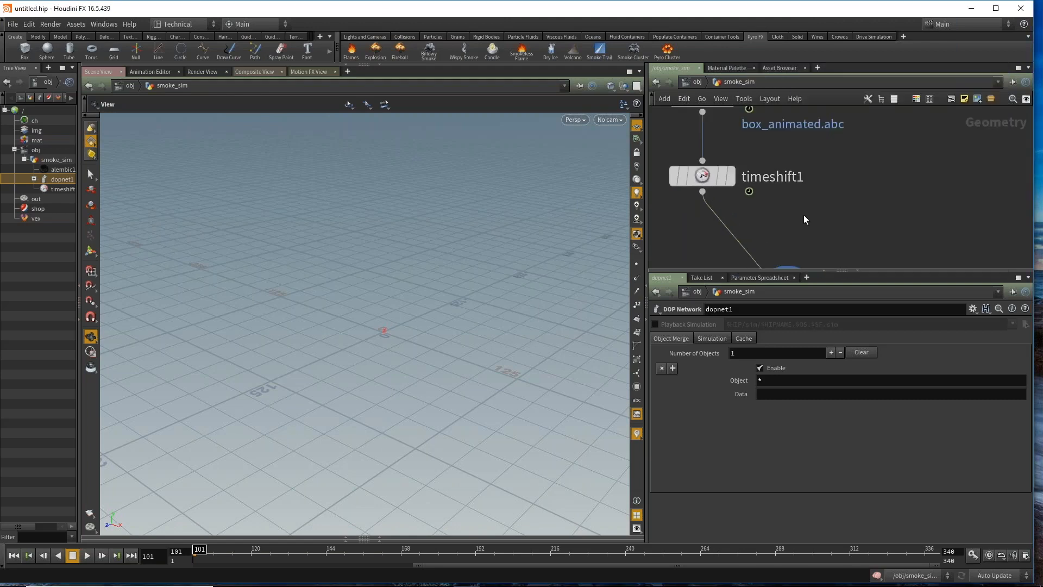
Step: Insert a VDB from Polygons node on the wire between timeshift1 and dopnet1
scroll(803, 214, "down", 2)
middle_click_drag(803, 214, 809, 154)
left_click_drag(801, 213, 806, 251)
scroll(805, 209, "down", 2)
middle_click_drag(815, 204, 797, 221)
key("Tab")
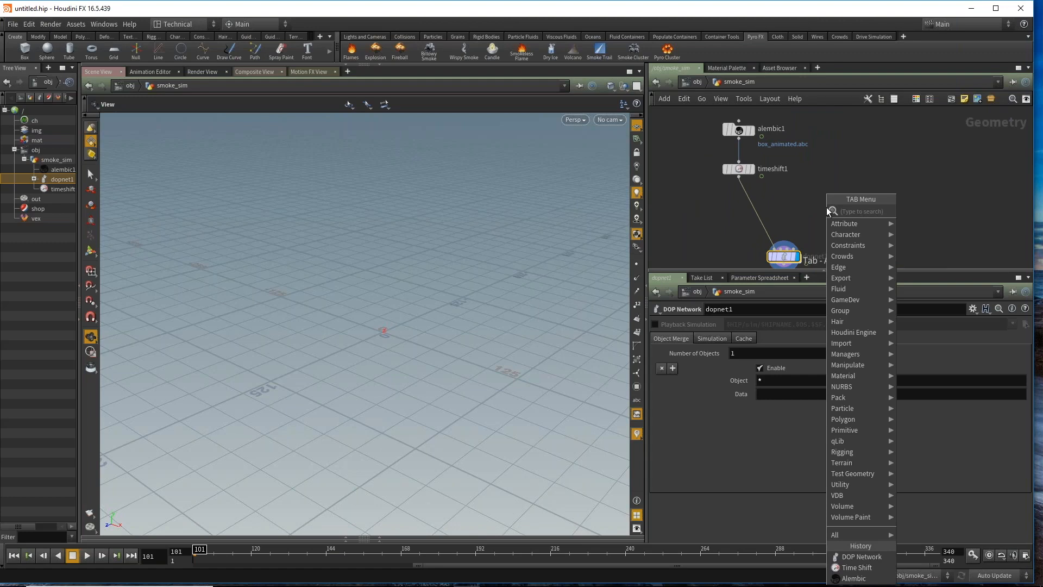
type("v")
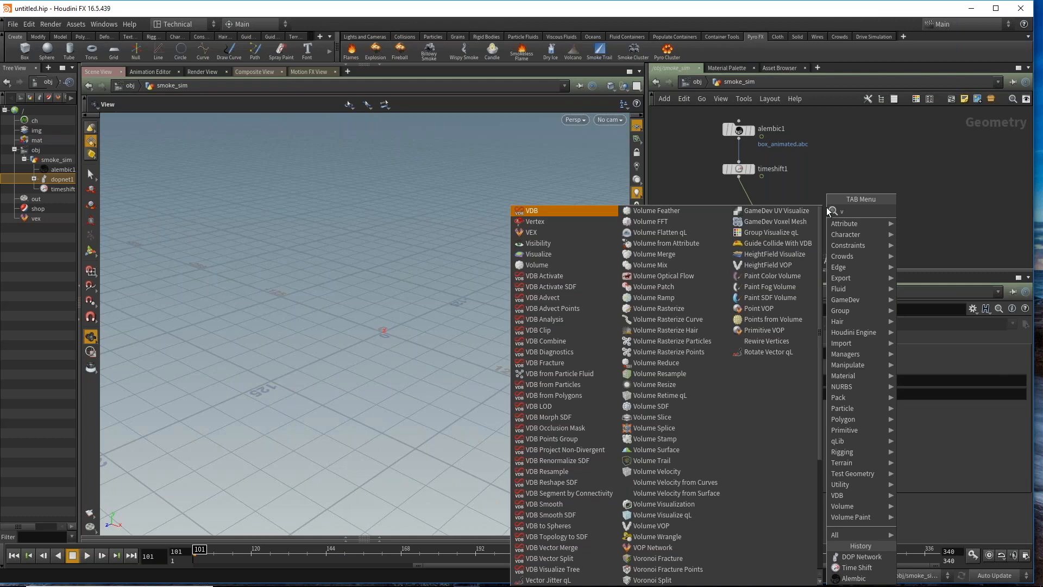
type("db")
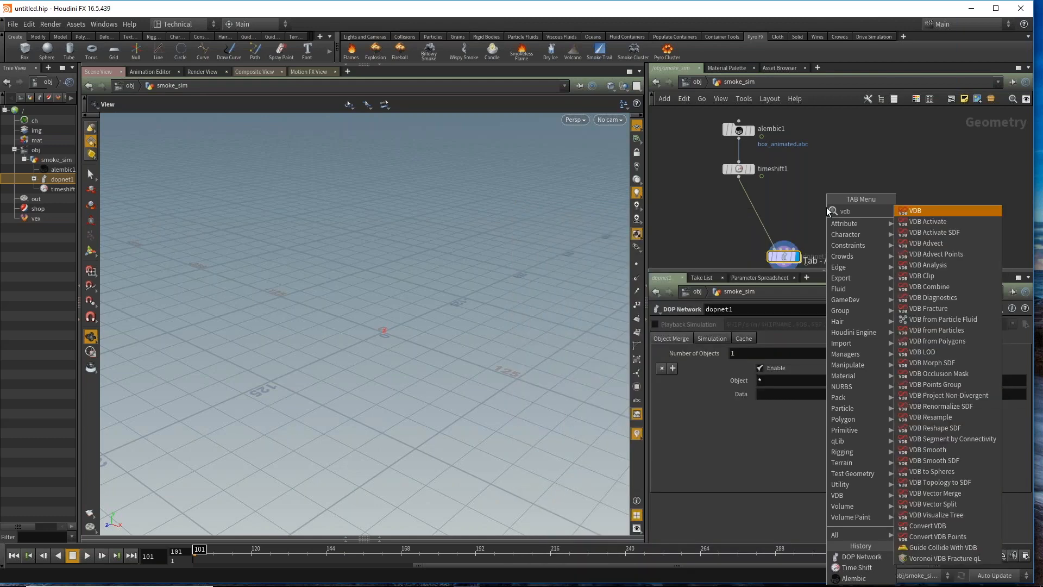
left_click(940, 340)
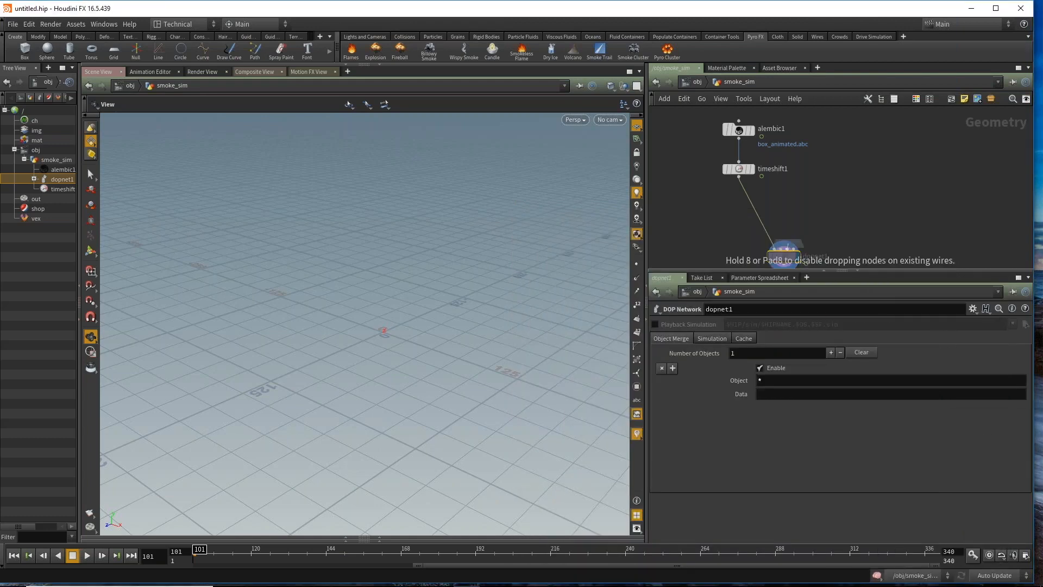
left_click(752, 212)
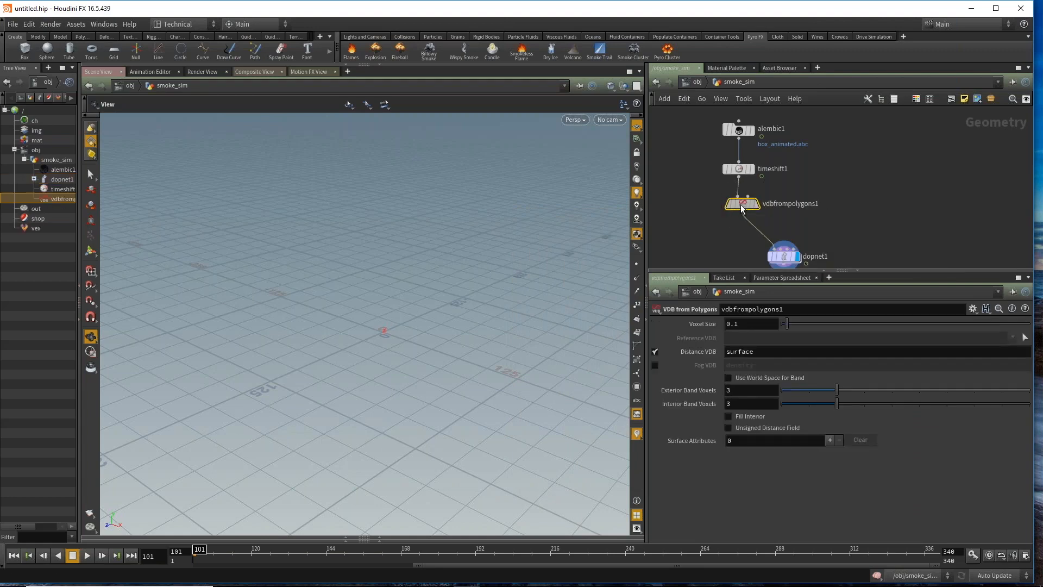
Step: Display timeshift1's output and frame the box in the viewport to examine it
left_click(751, 170)
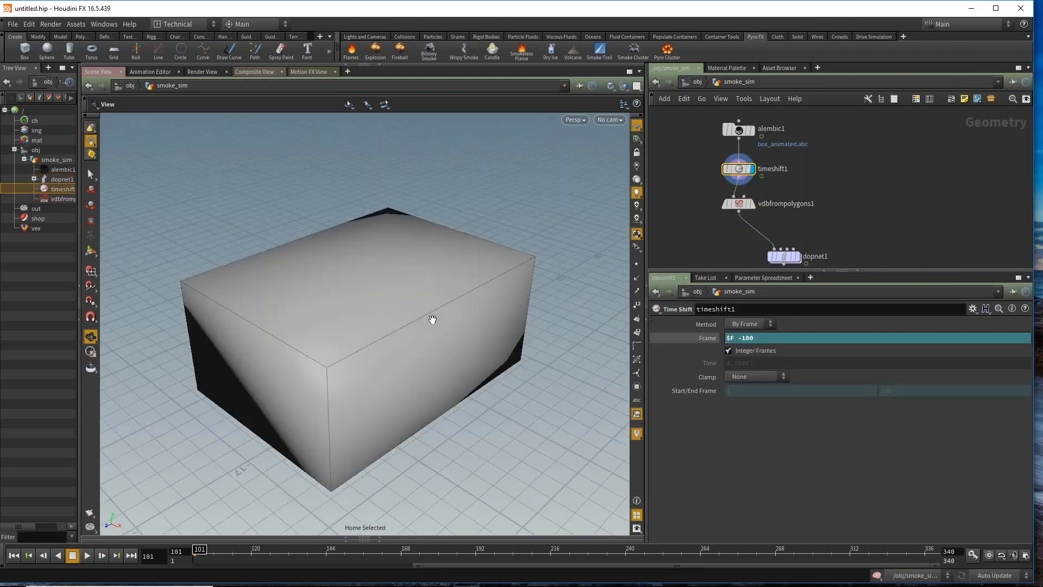
key("g")
right_click_drag(410, 319, 433, 382)
middle_click_drag(433, 381, 436, 320)
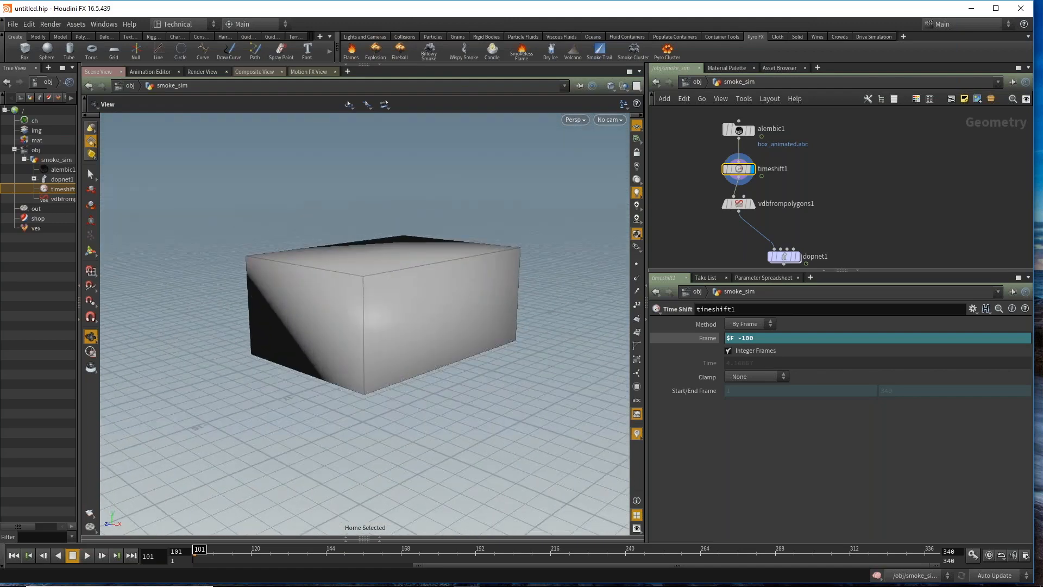
left_click_drag(436, 309, 443, 342)
right_click_drag(443, 326, 452, 346)
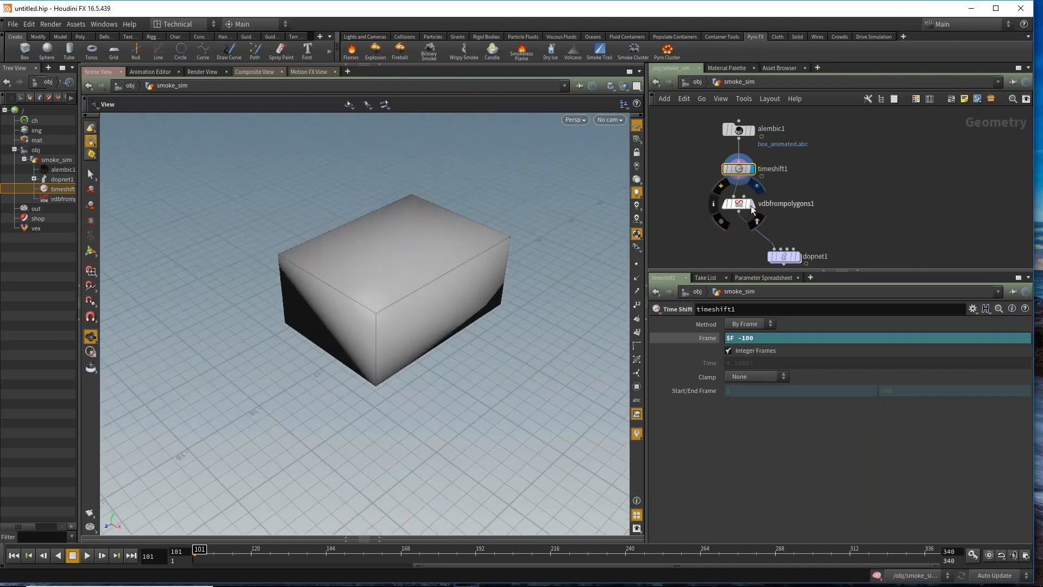
Step: Display vdbfrompolygons1's output and shift it and dopnet1 slightly farther below timeshift1
left_click(745, 204)
left_click_drag(369, 329, 376, 309)
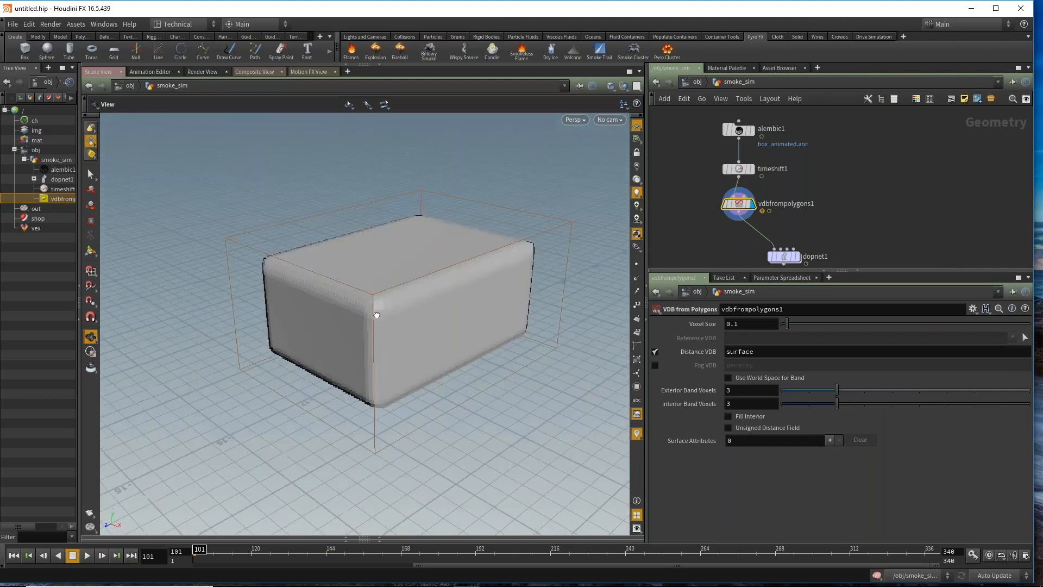
right_click_drag(375, 310, 402, 318)
scroll(878, 136, "down", 2)
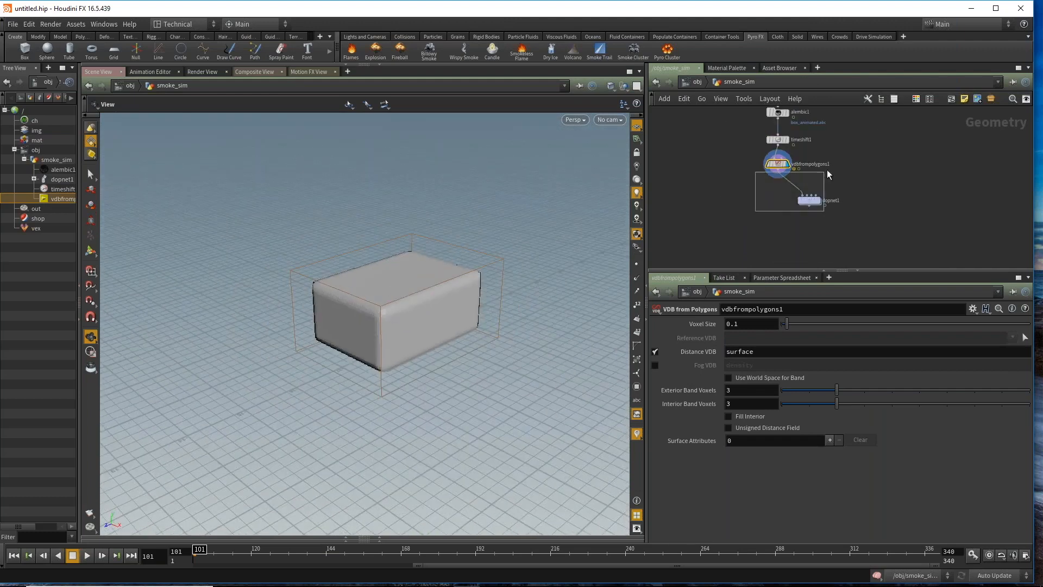
left_click(808, 200, "shift")
left_click(781, 168, "ctrl")
scroll(776, 157, "up", 2)
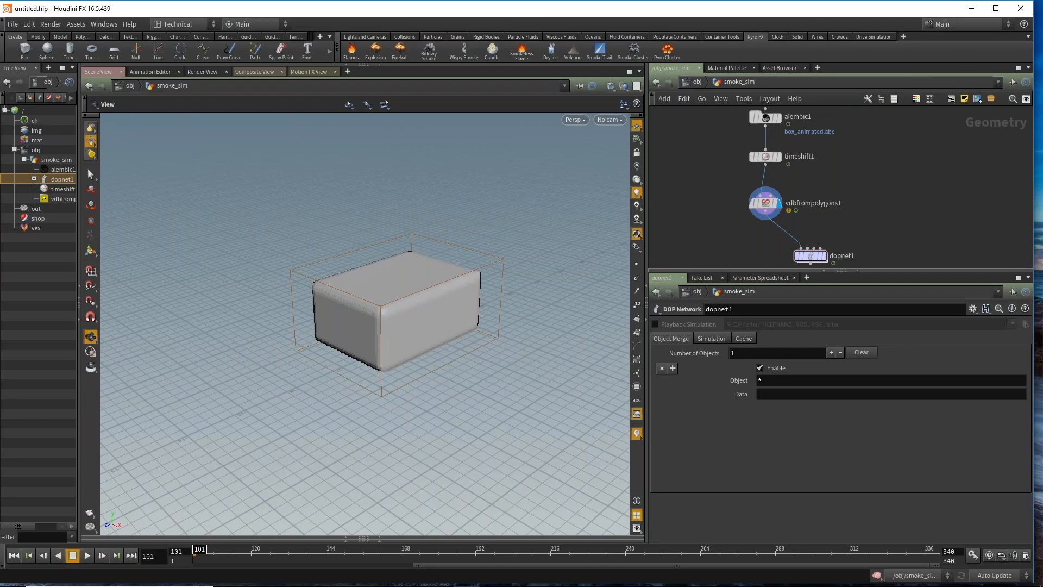
Step: Set vdbfrompolygons1's Voxel Size to 0.05
left_click(765, 203)
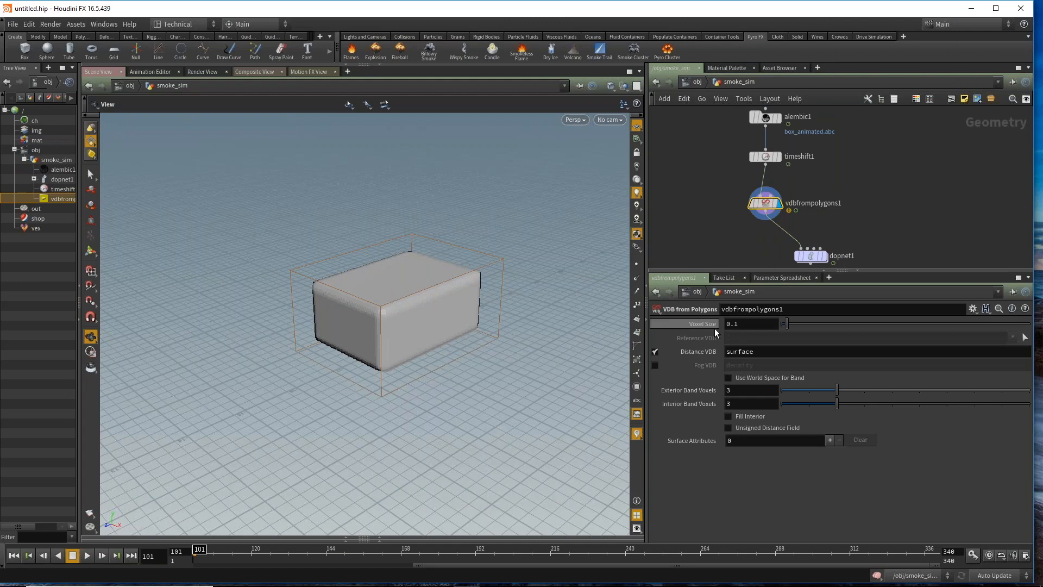
double_click(733, 324)
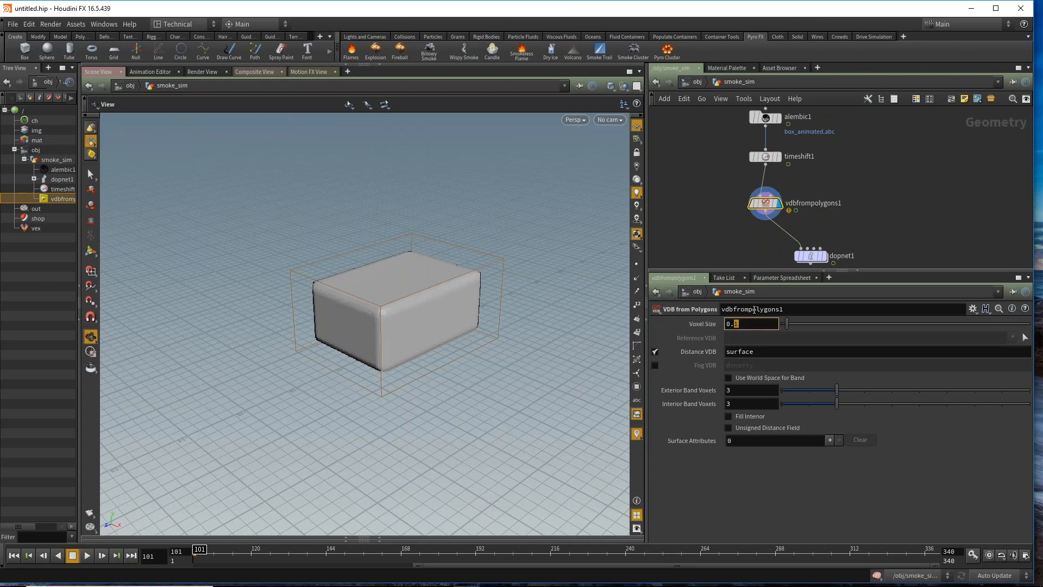
type("05")
key("Return")
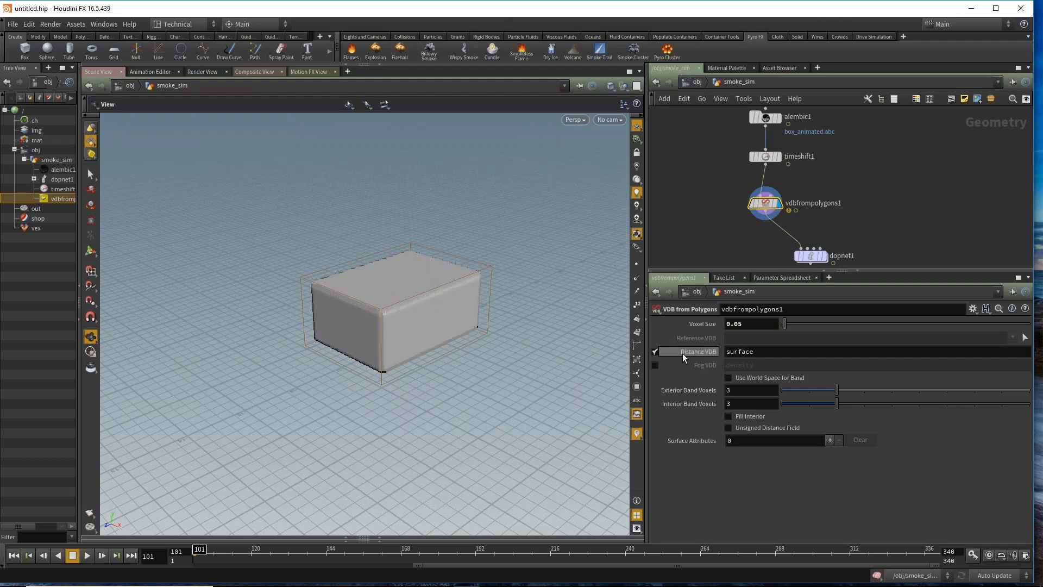
Step: Inside dopnet1, set sourcevolume1's Initialize preset to Source Smoke with its SOP To DOP Bindings shown
middle_click_drag(864, 231, 834, 208)
scroll(833, 208, "up", 1)
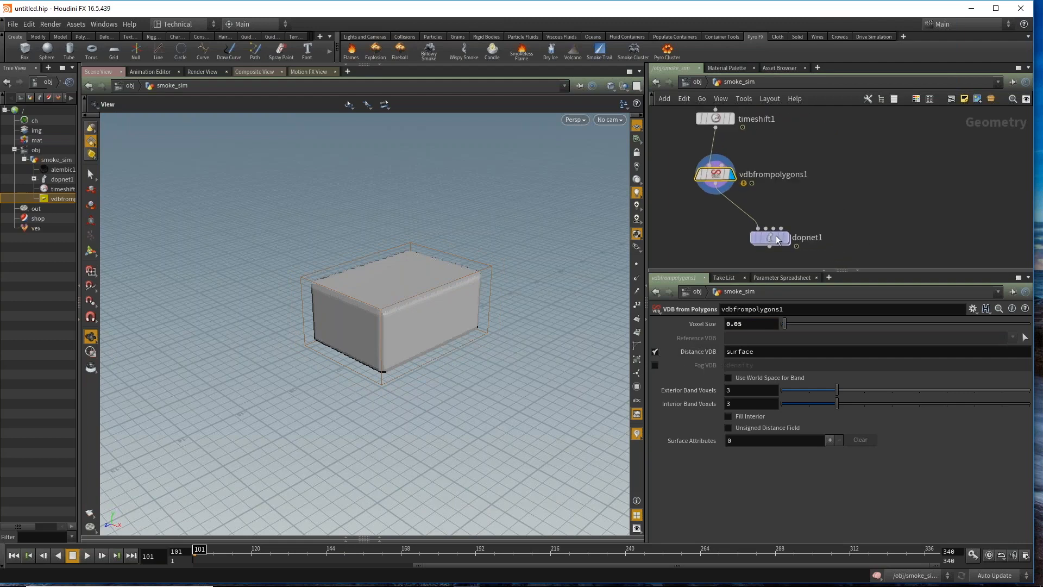
scroll(841, 227, "down", 1)
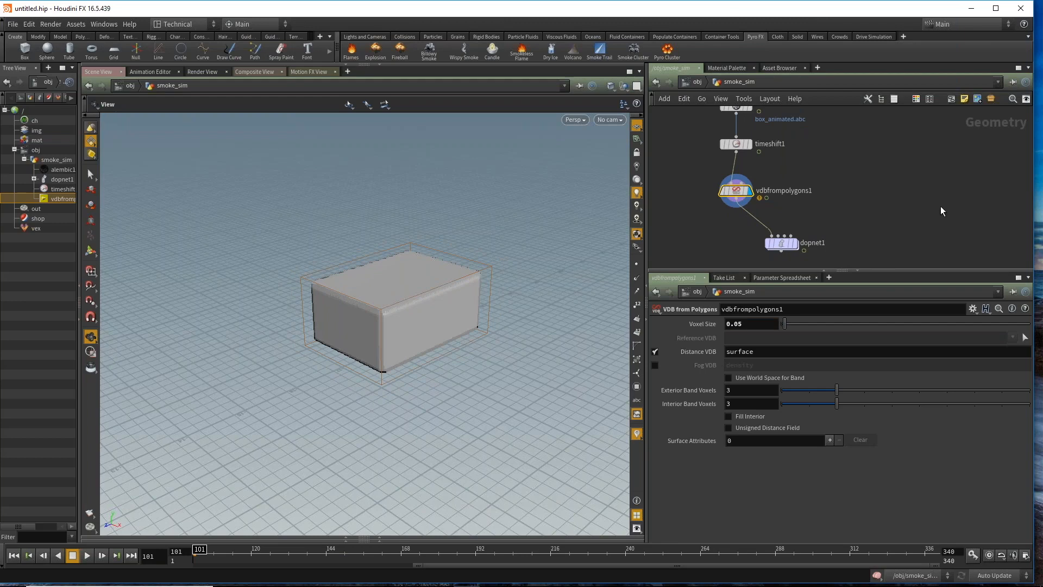
double_click(780, 242)
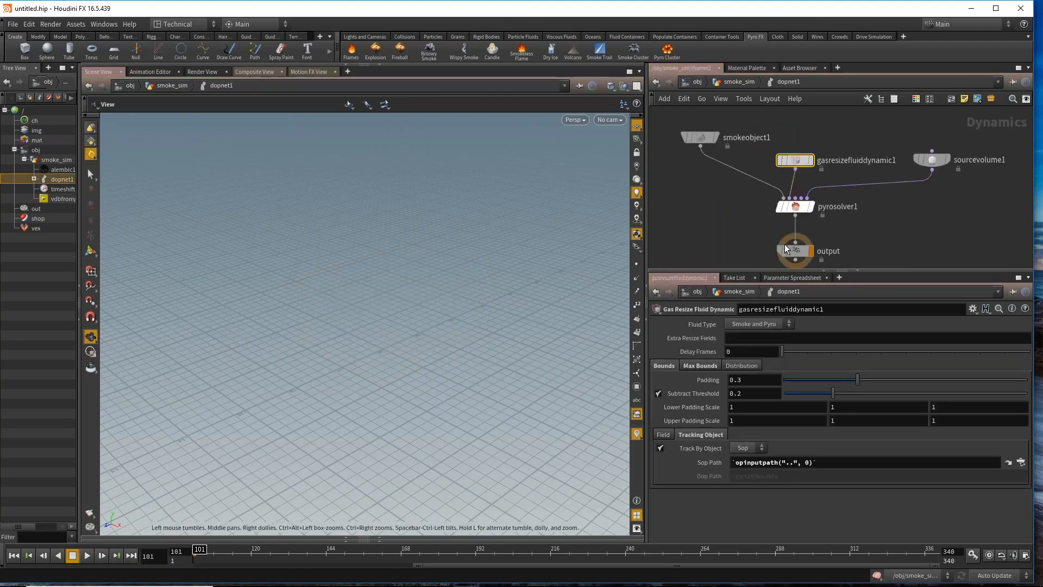
left_click(931, 159)
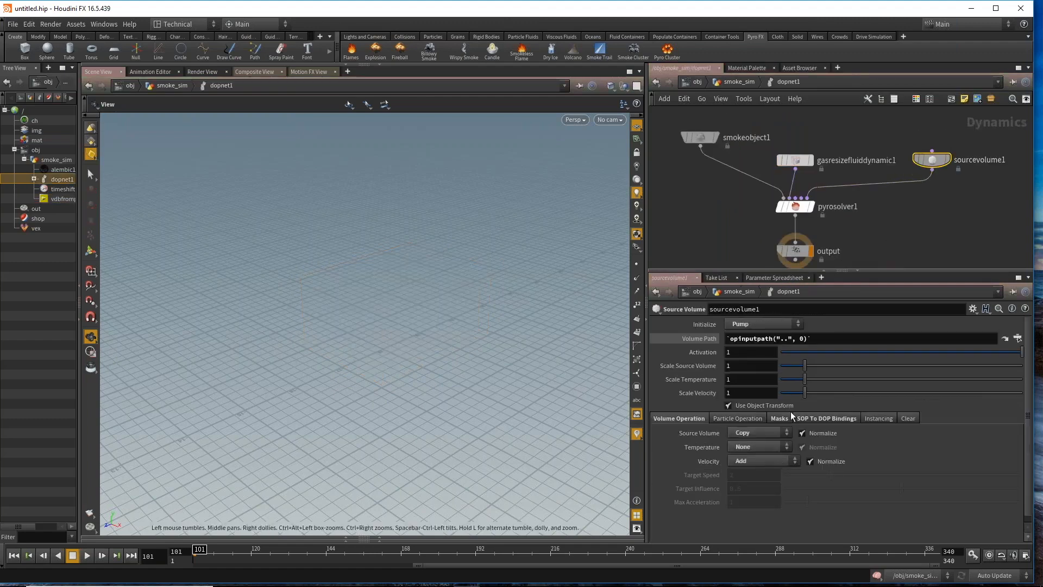
left_click(819, 418)
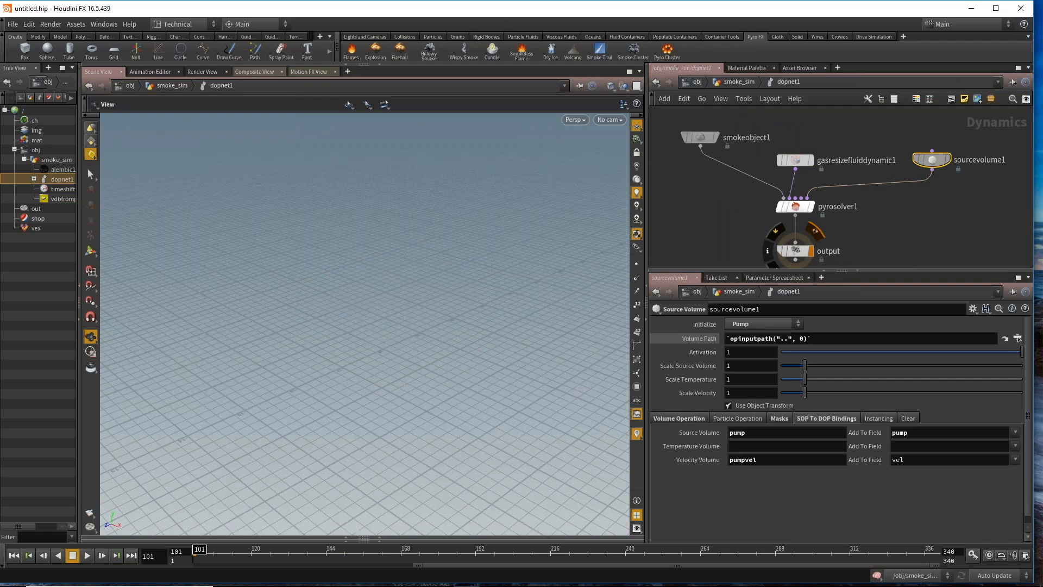
left_click(759, 322)
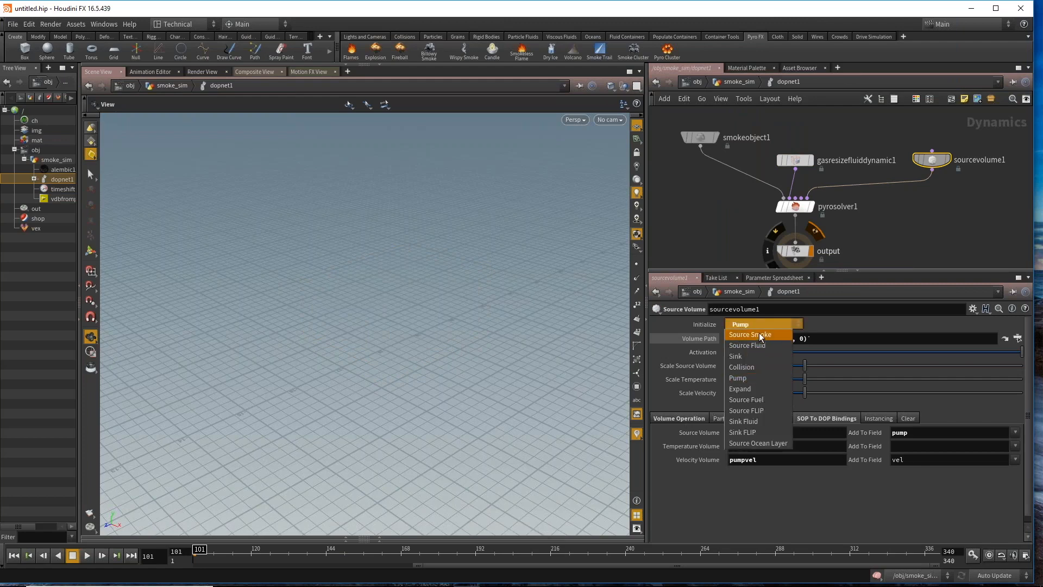
left_click(758, 332)
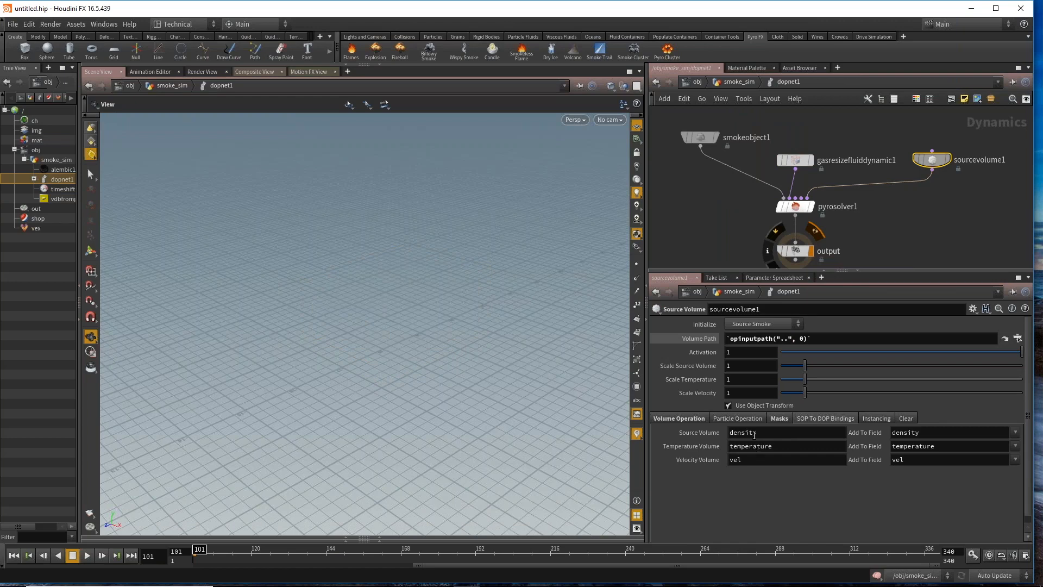
Step: Open sourcevolume1's parameters in a floating window and place it over the viewport
right_click(933, 160)
mouse_move(960, 204)
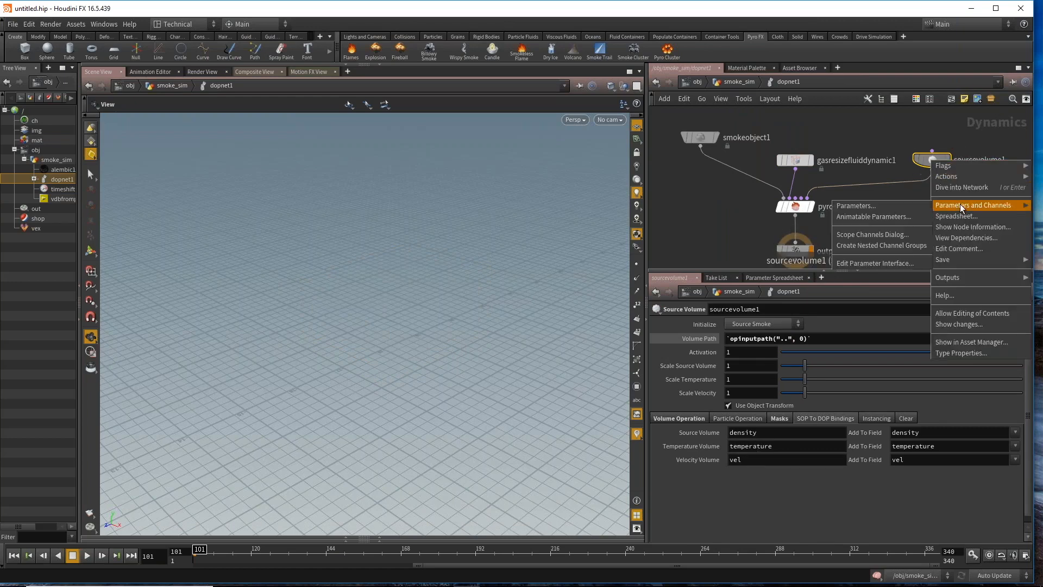
left_click(913, 205)
left_click_drag(845, 73, 141, 145)
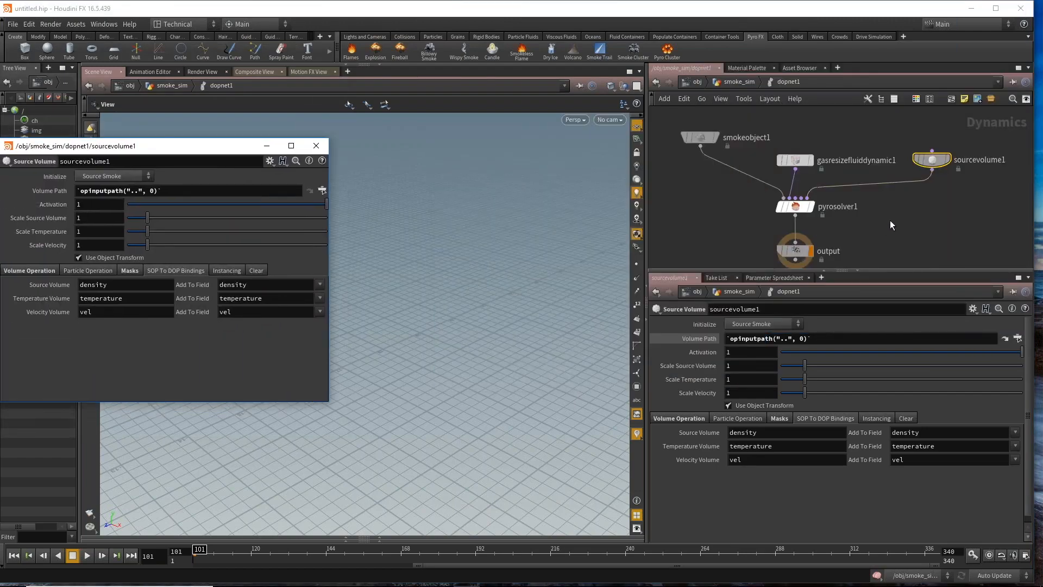
Step: Return to the smoke_sim network and switch vdbfrompolygons1 from Distance VDB to Fog VDB with the name density
key("u")
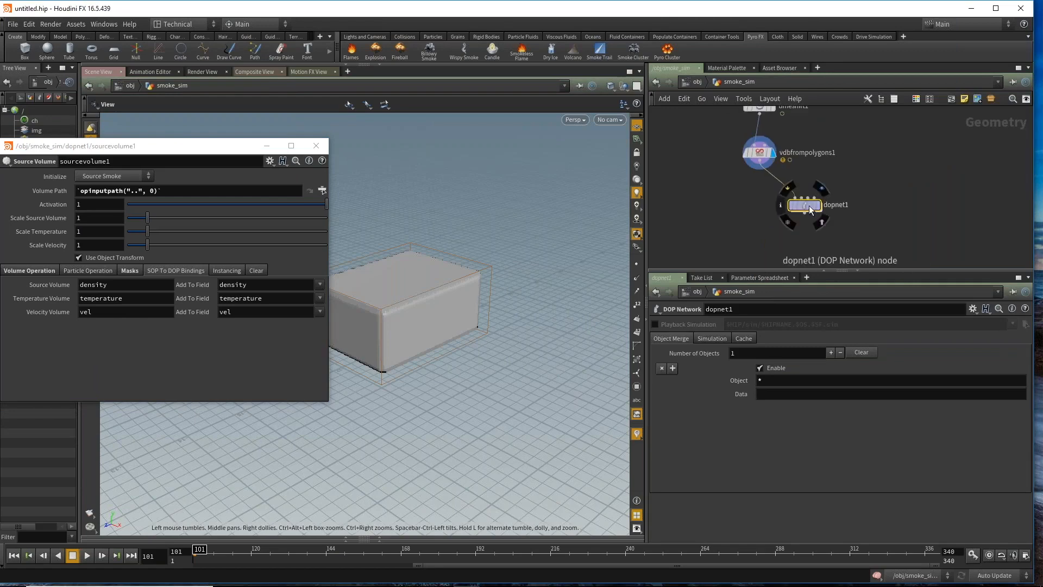
scroll(745, 170, "up", 3)
scroll(749, 174, "down", 3)
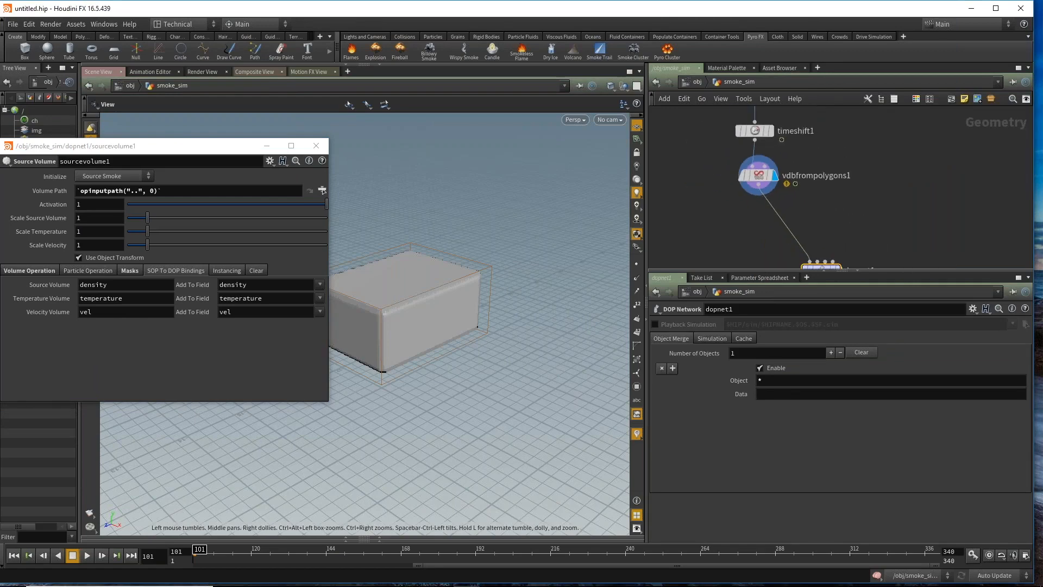
left_click(761, 172)
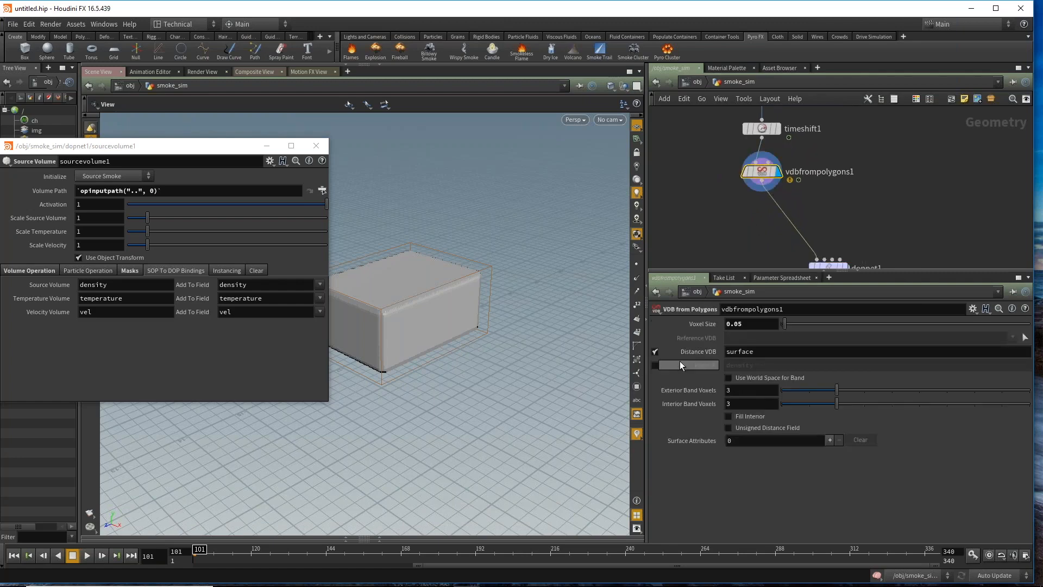
left_click(654, 350)
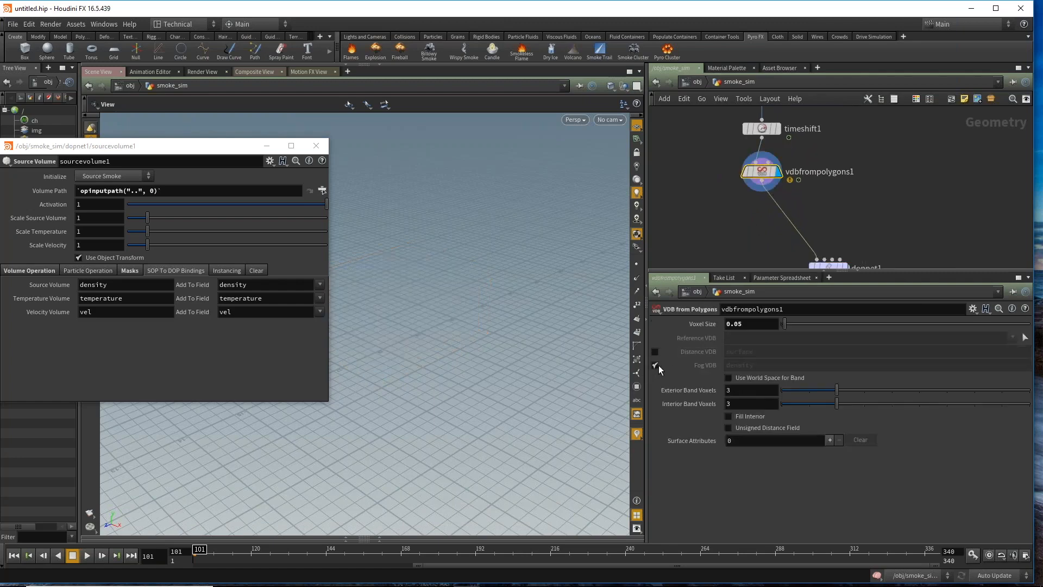
left_click(655, 365)
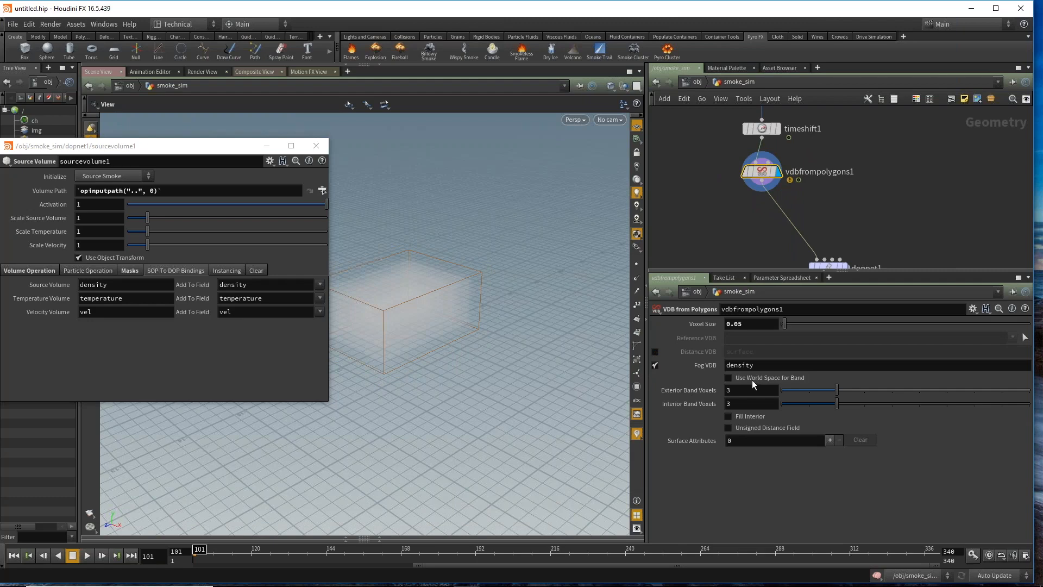
Step: Move vdbfrompolygons1 and dopnet1 farther down to make room in the network below timeshift1
middle_click_drag(848, 137, 831, 183)
middle_click_drag(767, 193, 805, 169)
scroll(784, 202, "down", 3)
left_click_drag(769, 185, 769, 212)
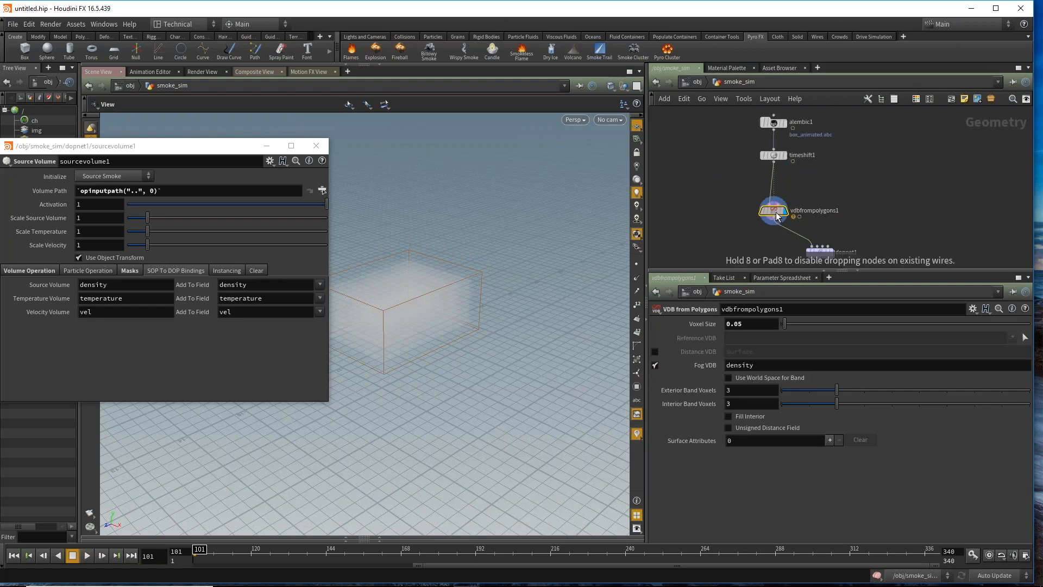
left_click_drag(819, 253, 819, 269)
mouse_move(816, 214)
middle_mouse_down()
mouse_move(816, 203)
mouse_move(827, 224)
middle_mouse_up()
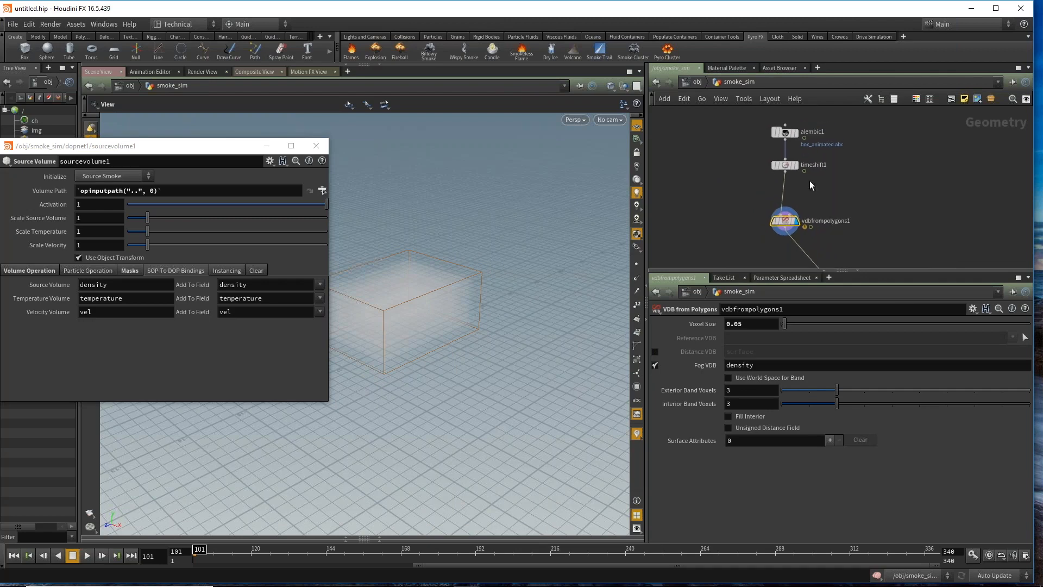
scroll(809, 181, "up", 2)
left_click_drag(784, 163, 784, 156)
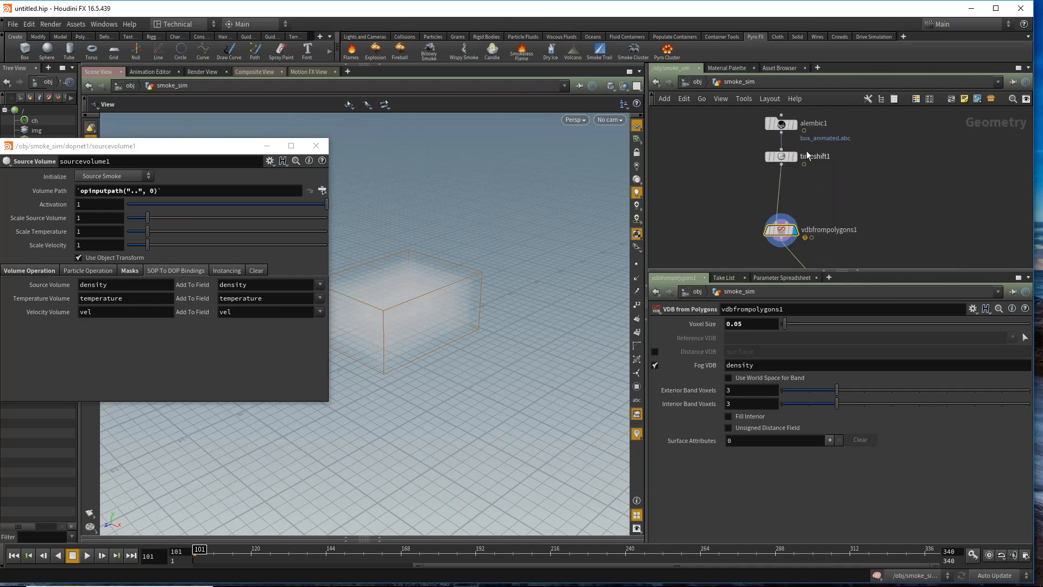
middle_click_drag(843, 193, 834, 184)
Step: Insert a Trail node between timeshift1 and vdbfrompolygons1, aligned just above the VDB node
key("Tab")
type("t")
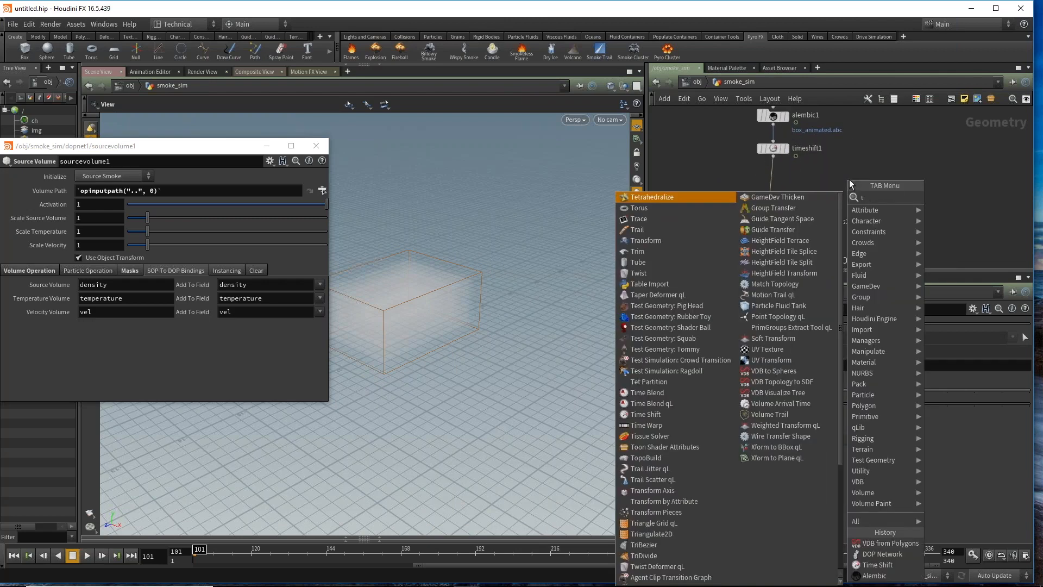
type("rail")
key("Return")
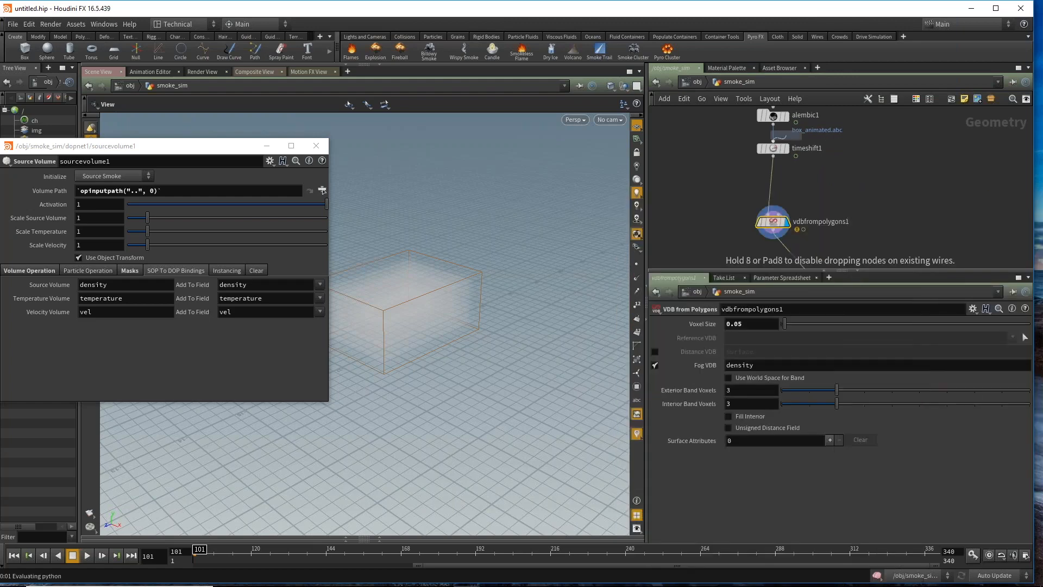
left_click(773, 179)
left_click_drag(773, 180, 776, 205)
scroll(785, 180, "up", 3)
middle_click_drag(746, 265, 761, 222)
left_click_drag(760, 244, 805, 145)
scroll(801, 195, "down", 3)
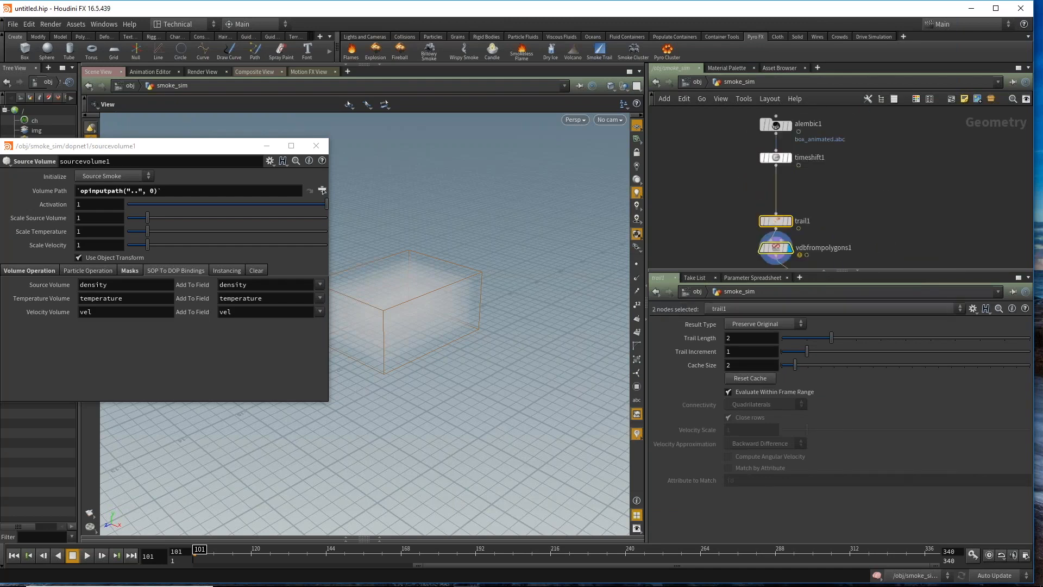
Step: Display timeshift1's output and check the node information of the incoming geometry
left_click(776, 158)
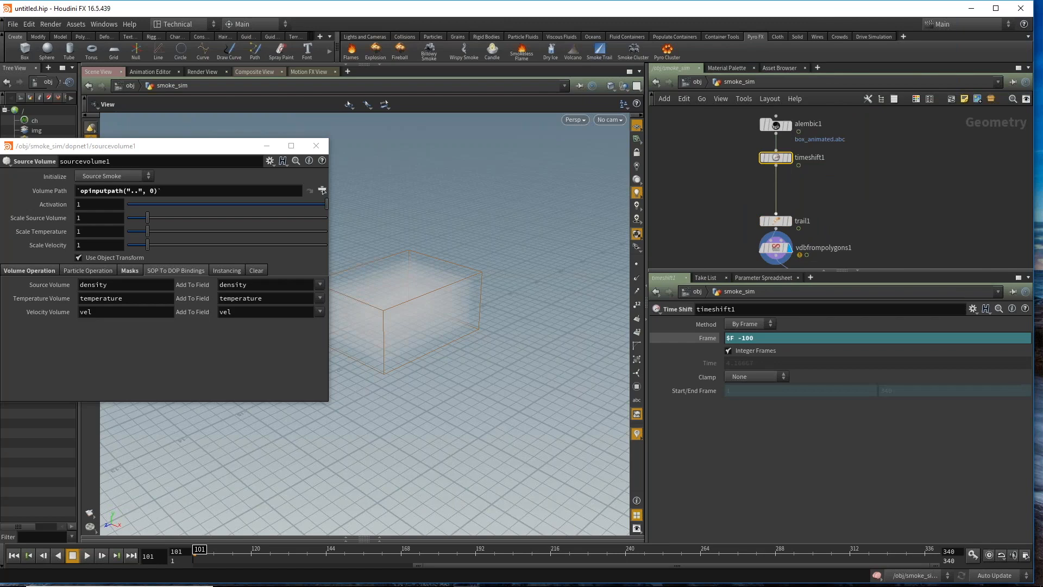
middle_click(779, 225)
left_click(797, 164)
middle_click(764, 163)
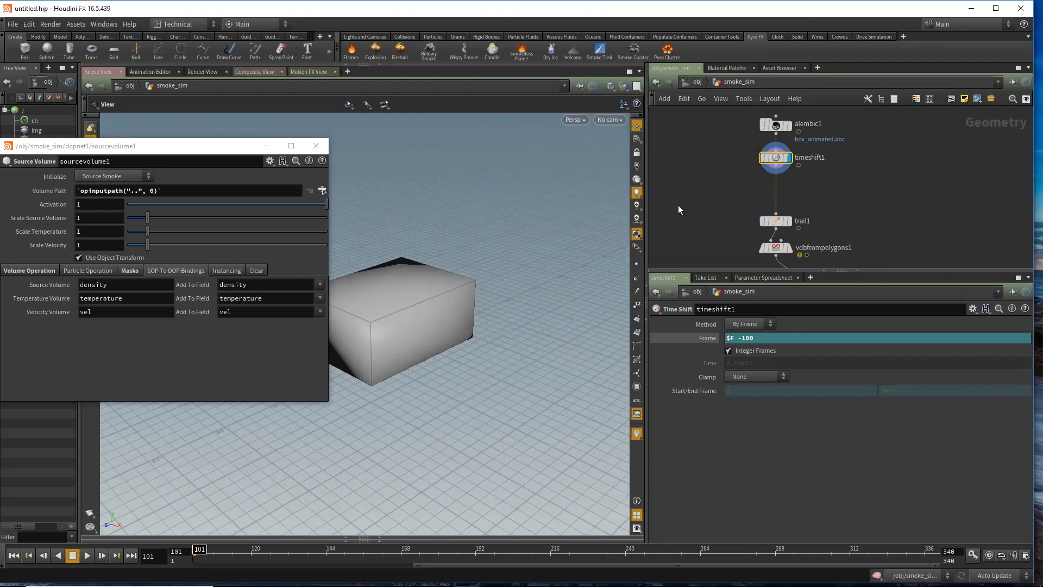
Step: Set trail1's Result Type to Compute Velocity and rename the node compute_velocity
left_click(775, 221)
left_click(766, 324)
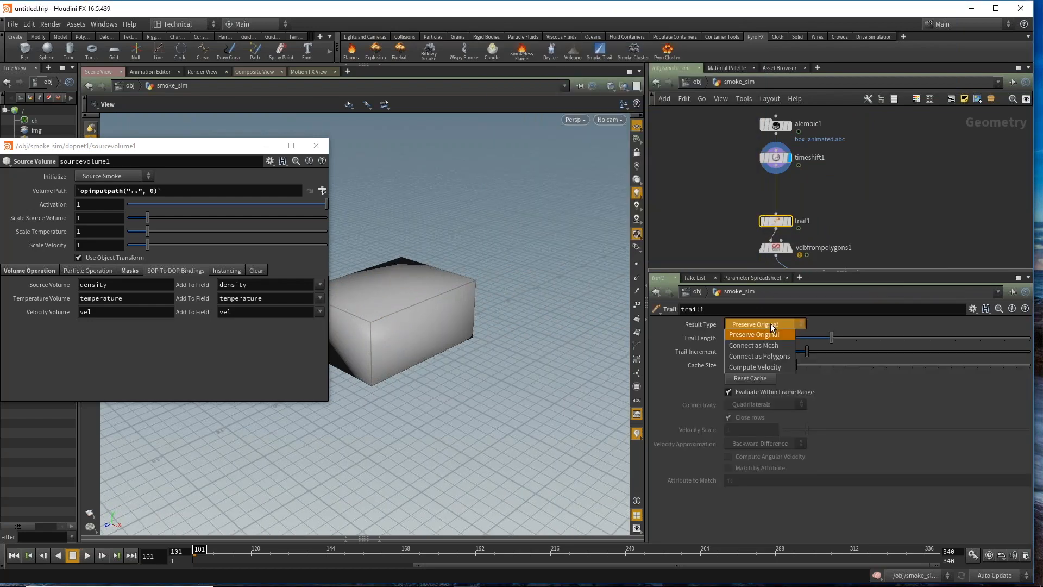
left_click(770, 373)
double_click(801, 221)
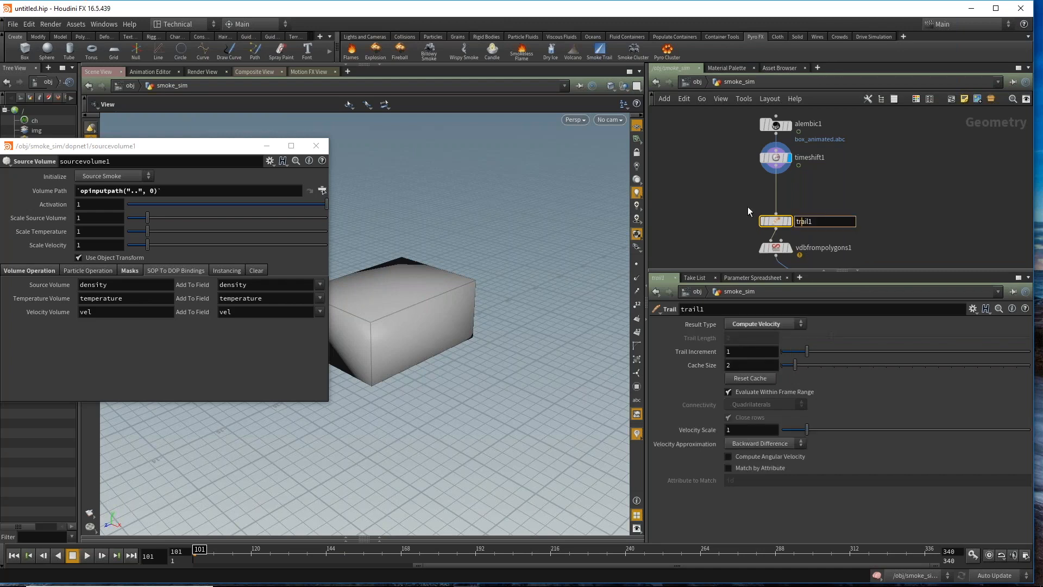
double_click(821, 220)
type("compute_velocity")
key("Return")
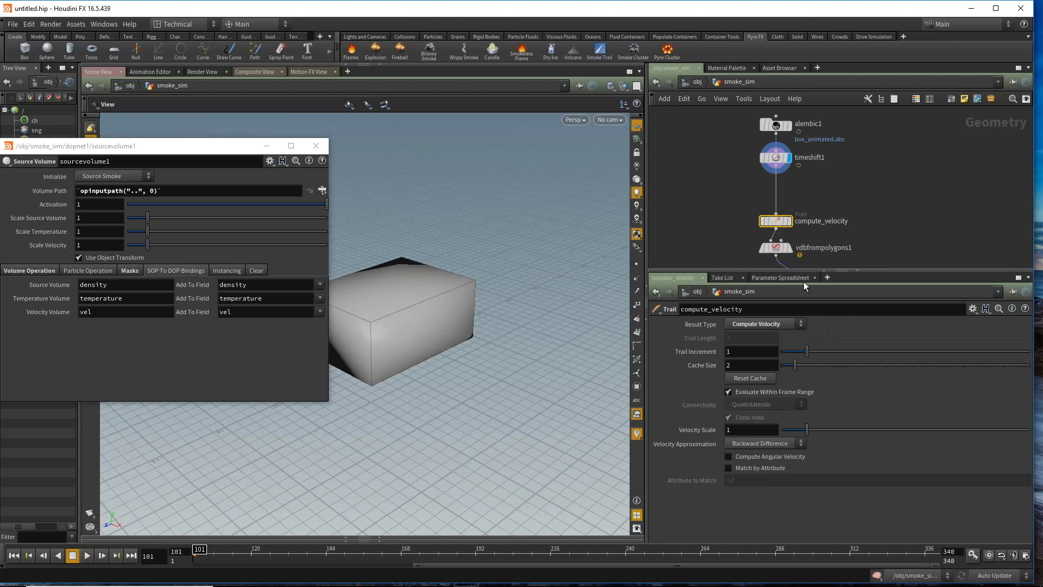
Step: Set compute_velocity's Velocity Approximation to Central Difference and shift the floating sourcevolume1 window slightly
left_click(739, 443)
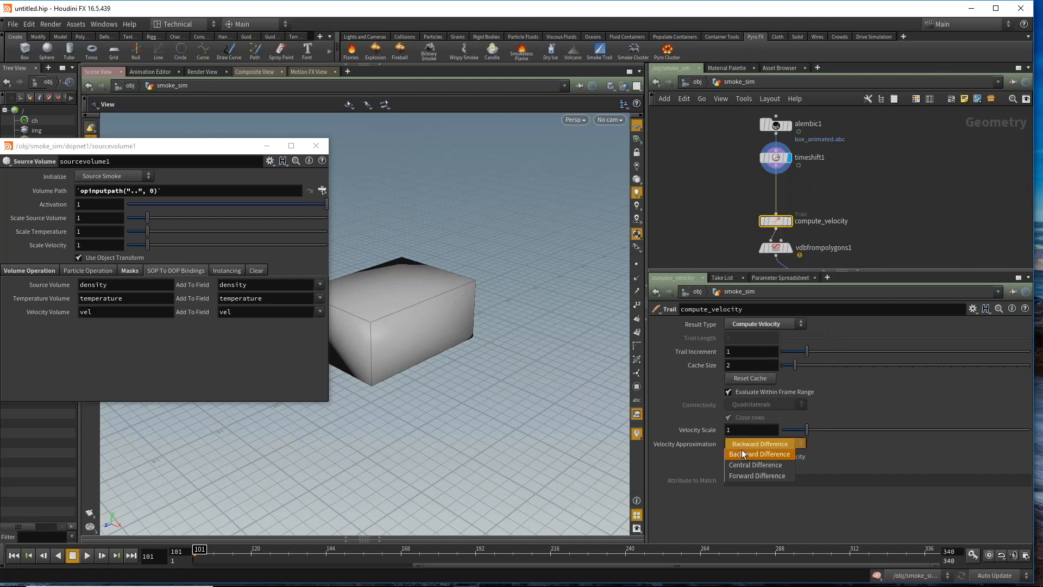
left_click(752, 466)
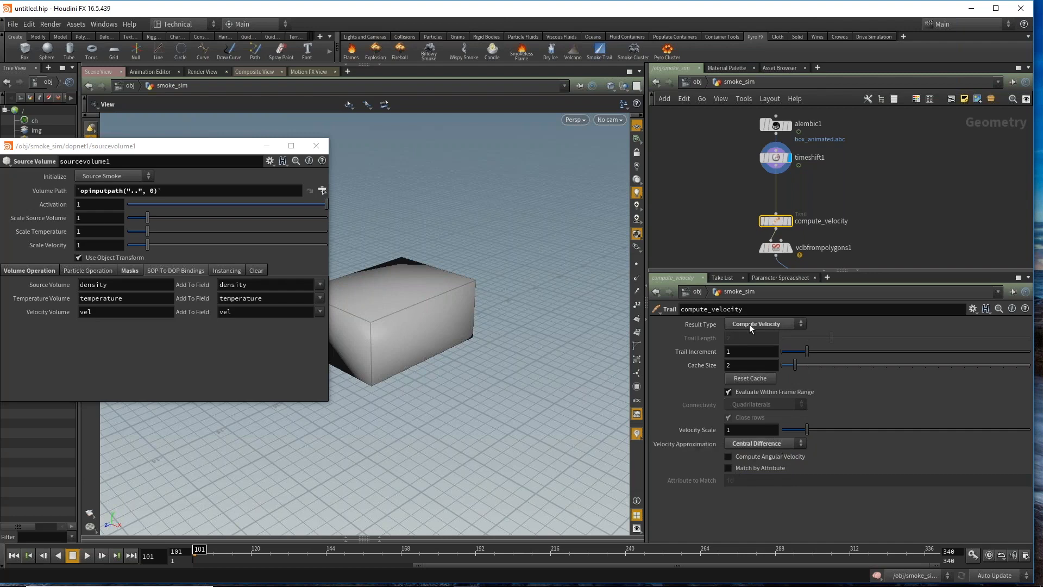
left_click_drag(213, 146, 233, 140)
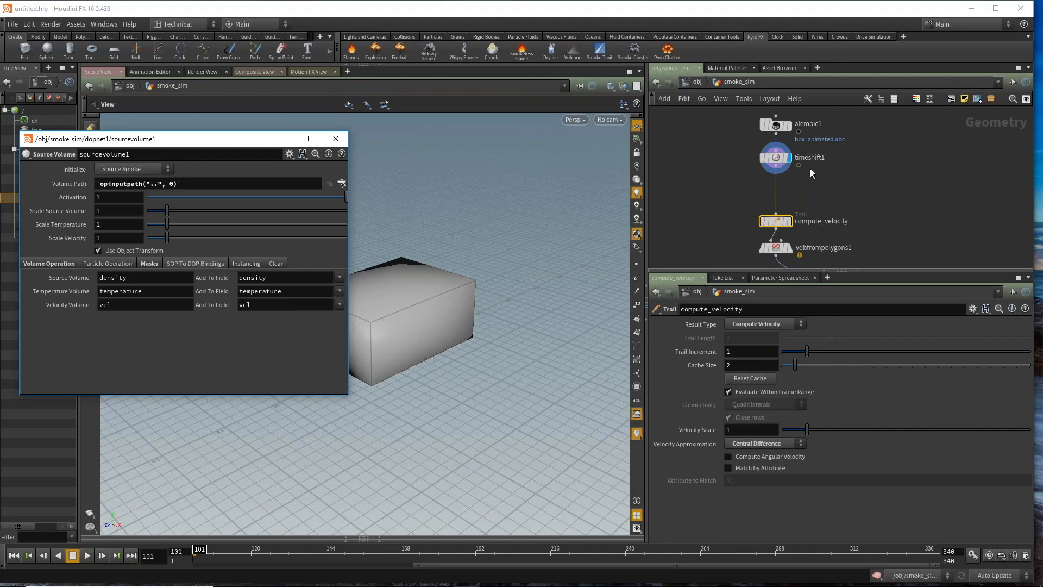
Step: Display compute_velocity's output and examine its node information for the attributes and primitive type
middle_click_drag(813, 171, 811, 178)
mouse_move(785, 229)
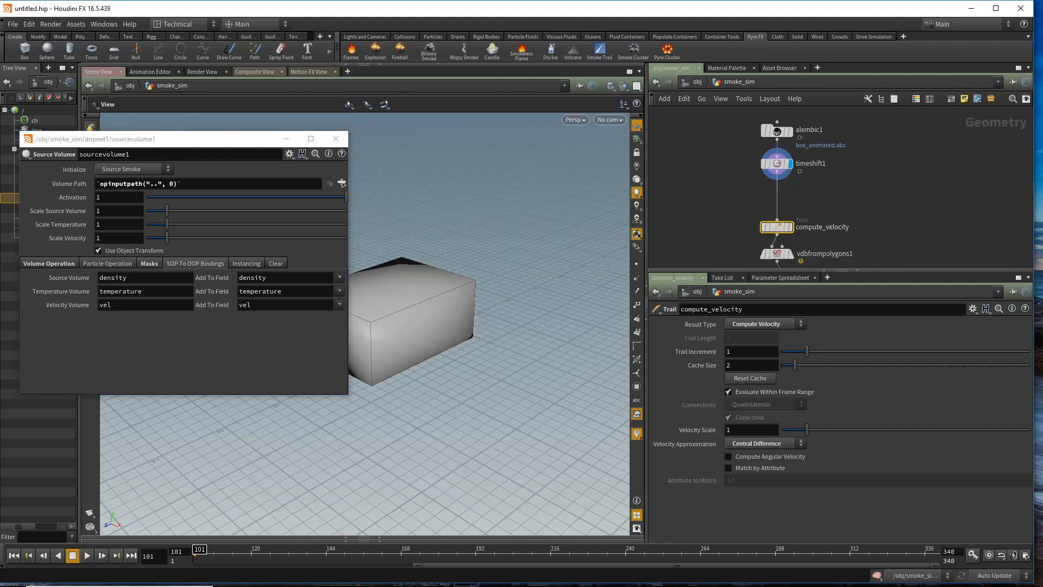
middle_click(779, 228)
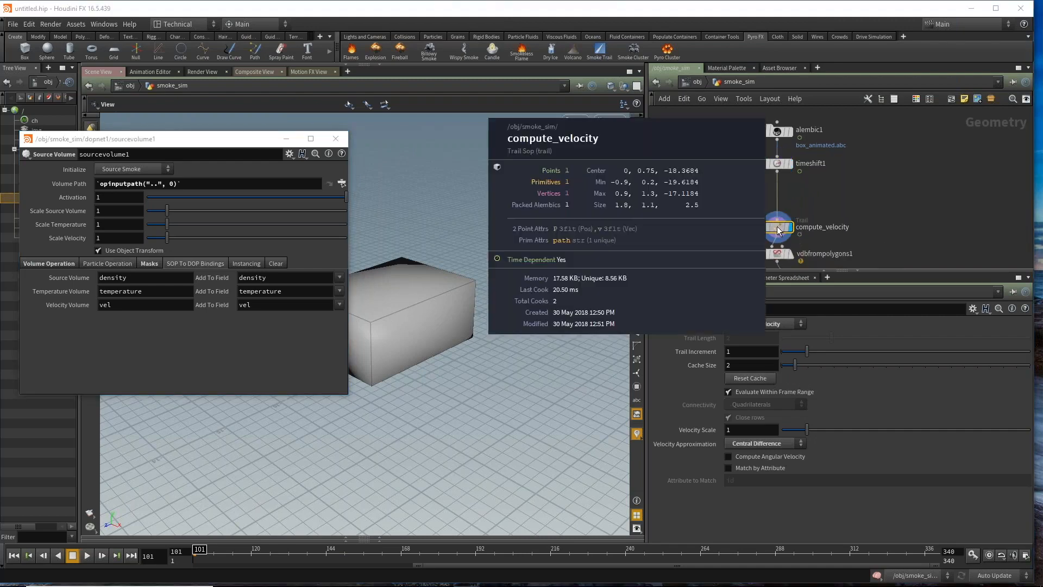
left_click(565, 199)
left_click_drag(566, 199, 547, 207)
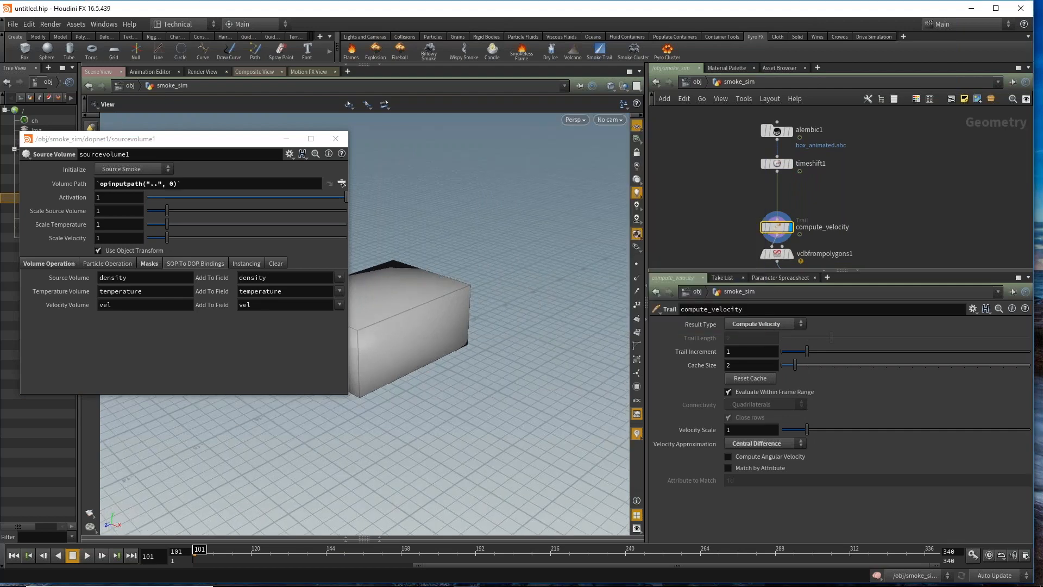
Step: Insert an Unpack node between timeshift1 and compute_velocity and display its output
key("Tab")
type("u")
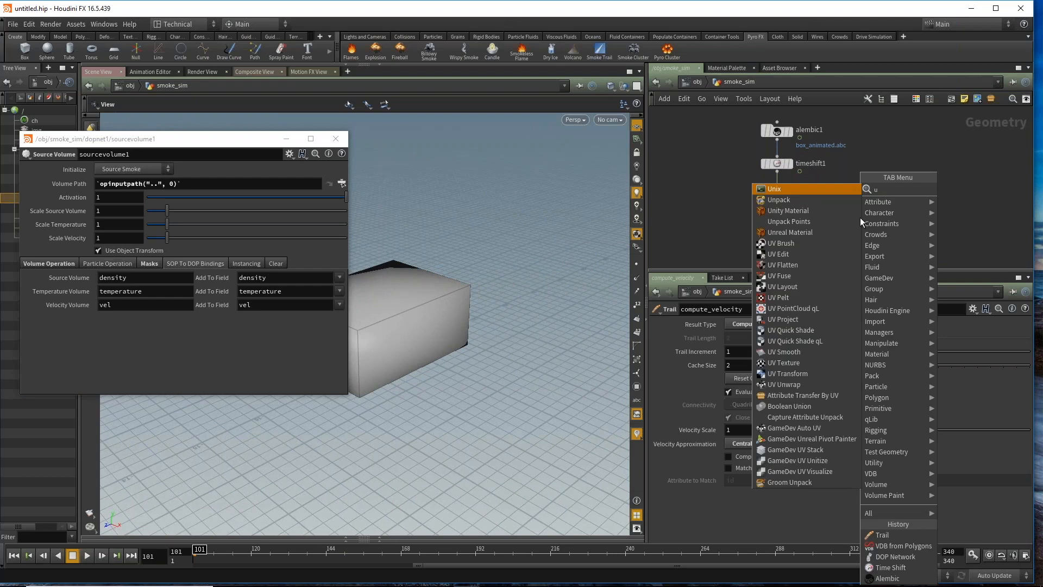
type("npac")
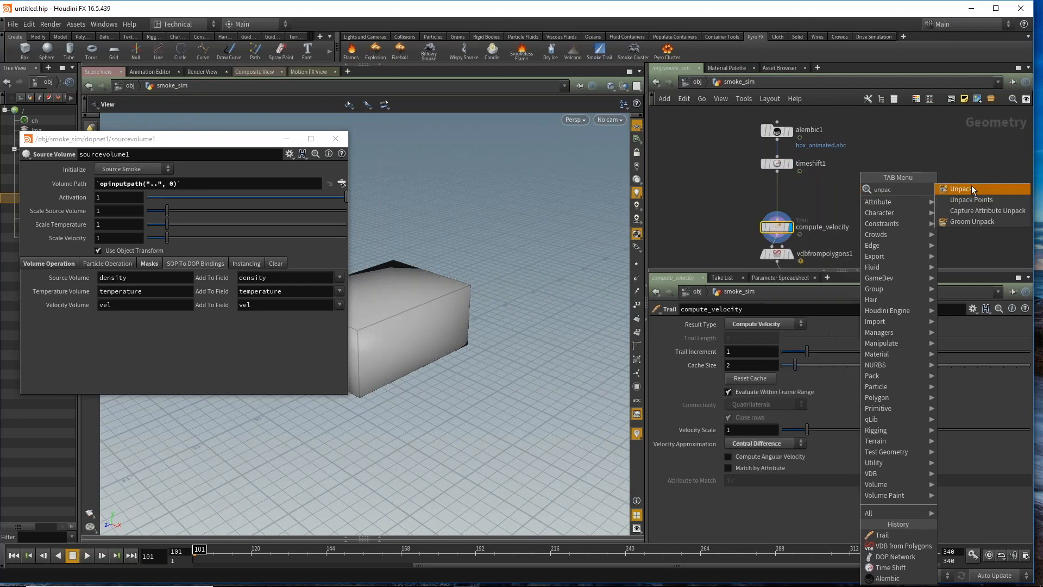
left_click(971, 189)
left_click(776, 195)
Step: Examine unpack1's node information and move the floating sourcevolume1 window clear of the box
mouse_move(782, 197)
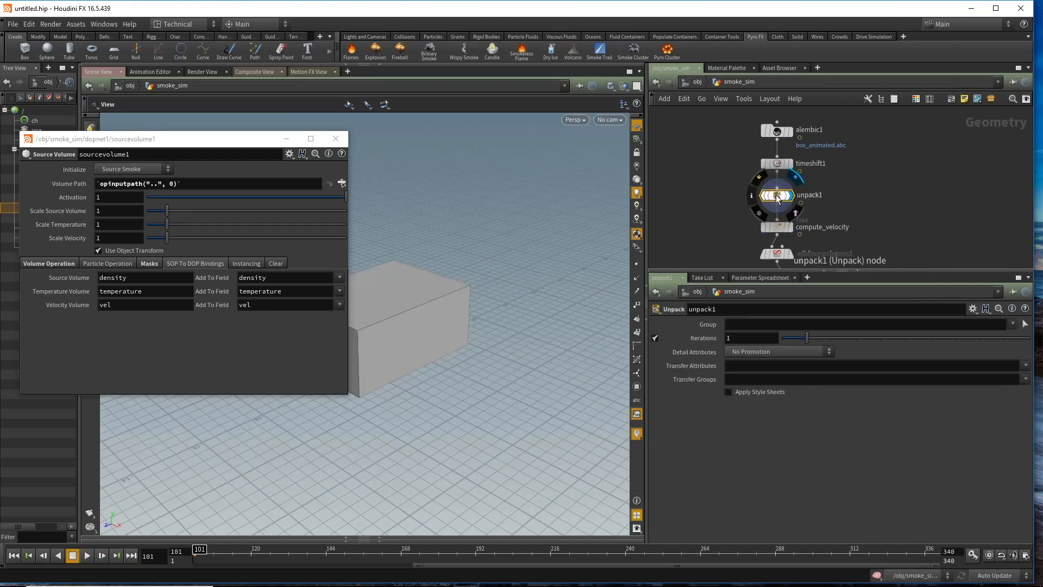
left_click(751, 195)
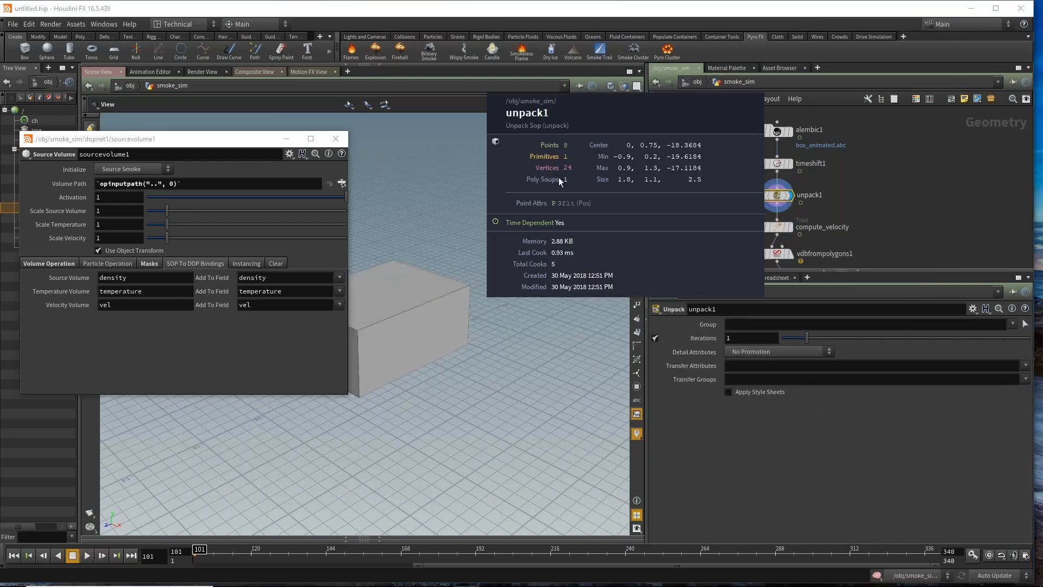
scroll(567, 183, "up", 1)
middle_click_drag(849, 187, 856, 174)
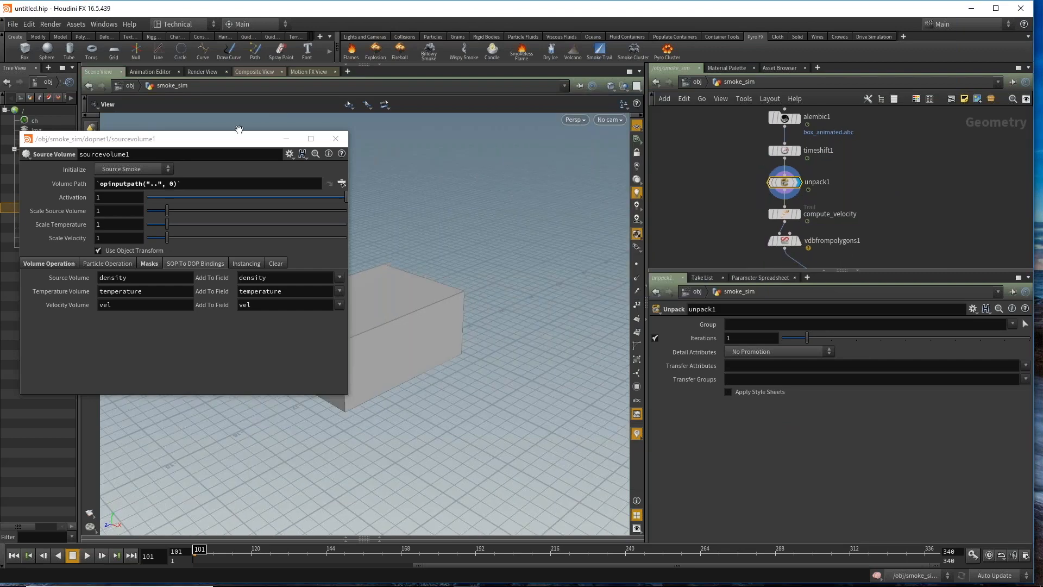
left_click_drag(240, 143, 495, 48)
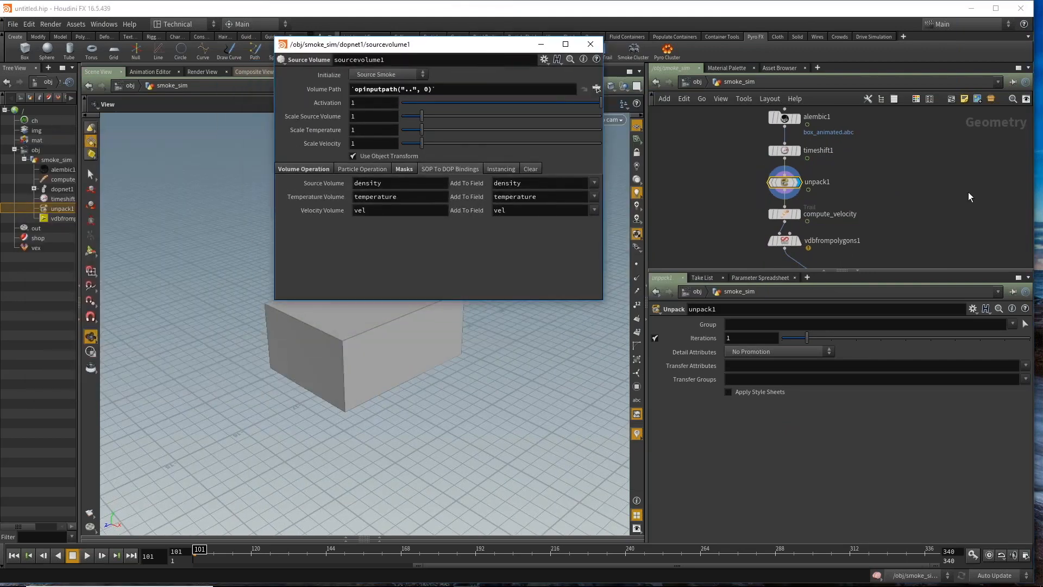
Step: Move vdbfrompolygons1 slightly below compute_velocity and display its output
middle_click_drag(970, 197, 945, 160)
left_click(759, 177)
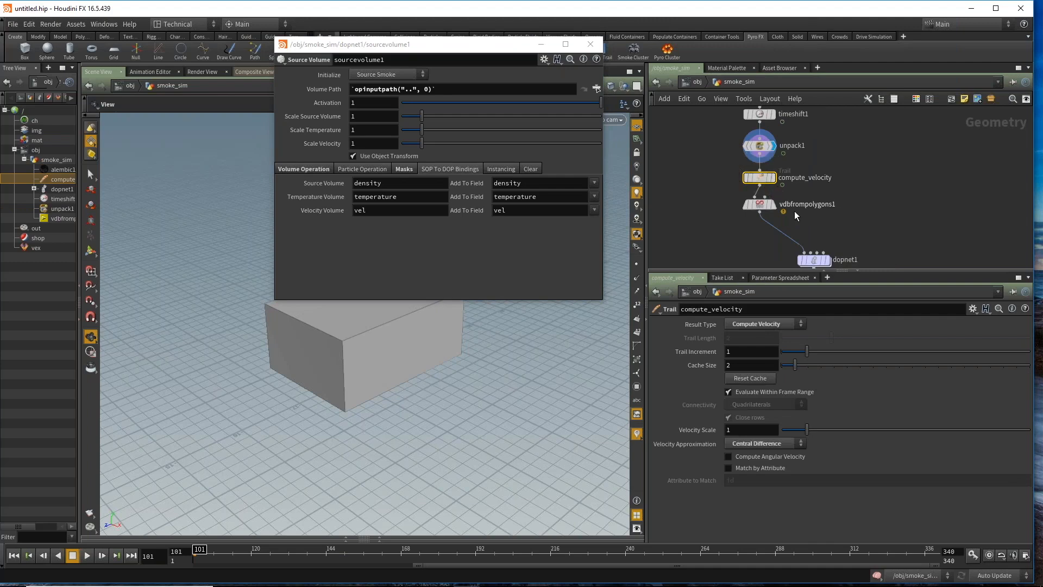
middle_click_drag(797, 215, 795, 180)
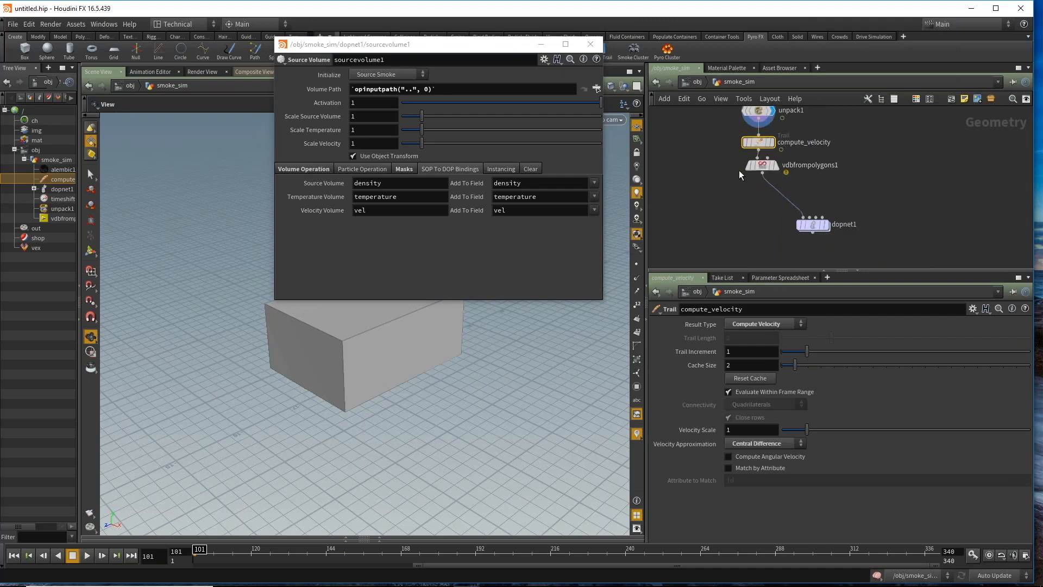
left_click_drag(759, 162, 756, 170)
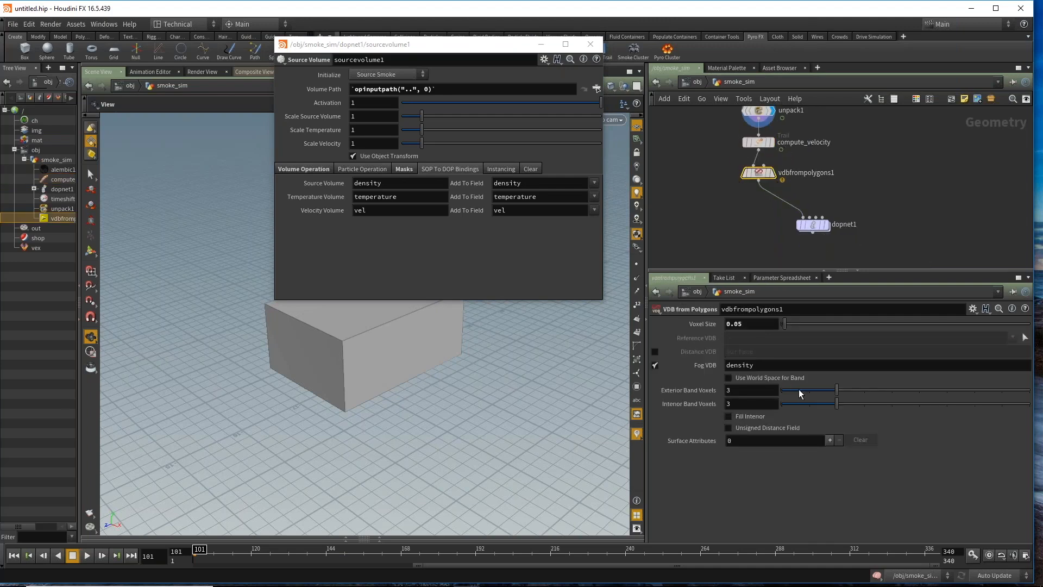
left_click(771, 178)
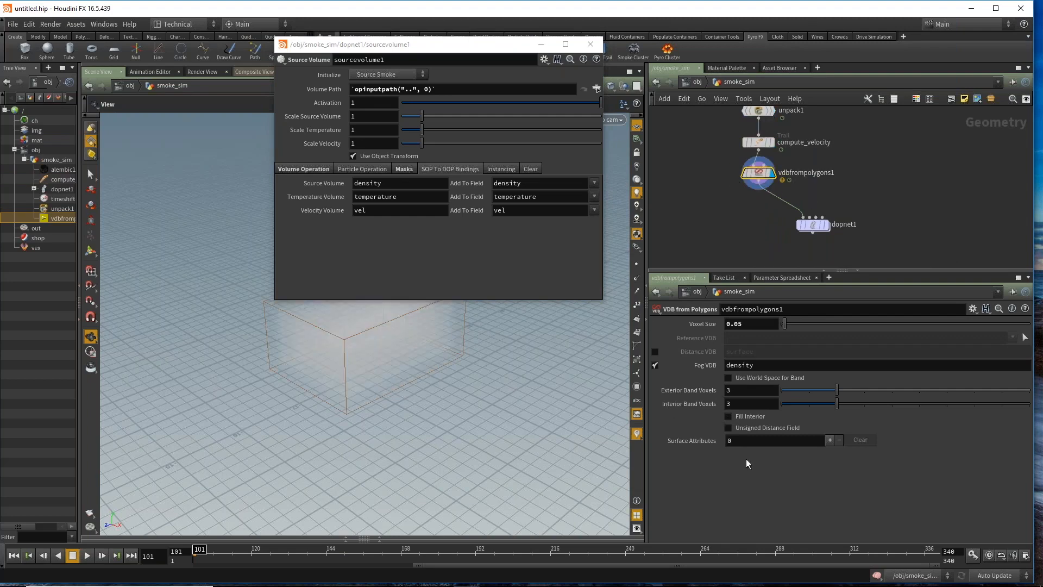
Step: Add a surface attribute to vdbfrompolygons1 that converts point.v to a VDB named vel, and check the node information
left_click(829, 440)
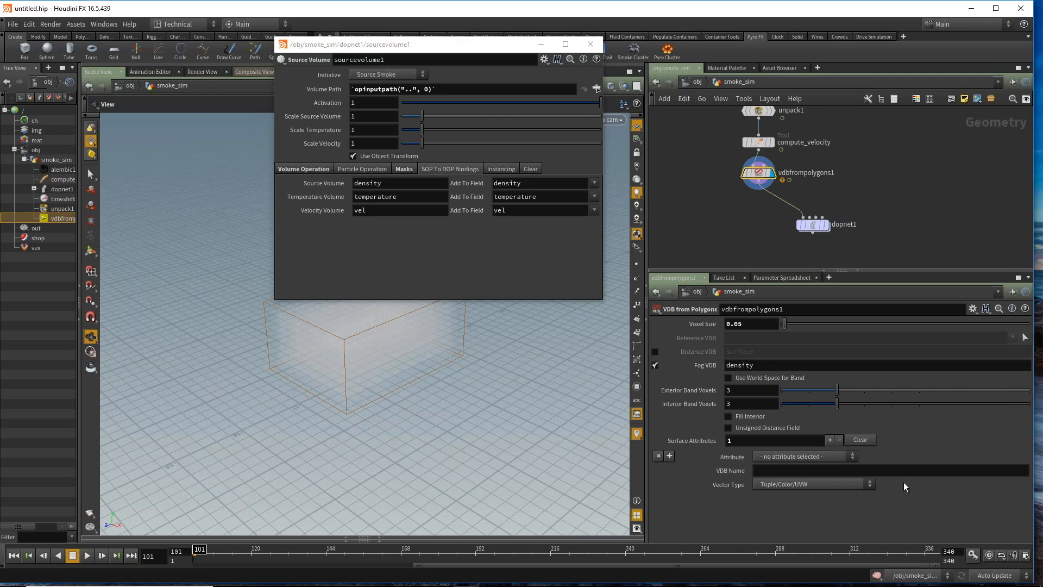
left_click(797, 454)
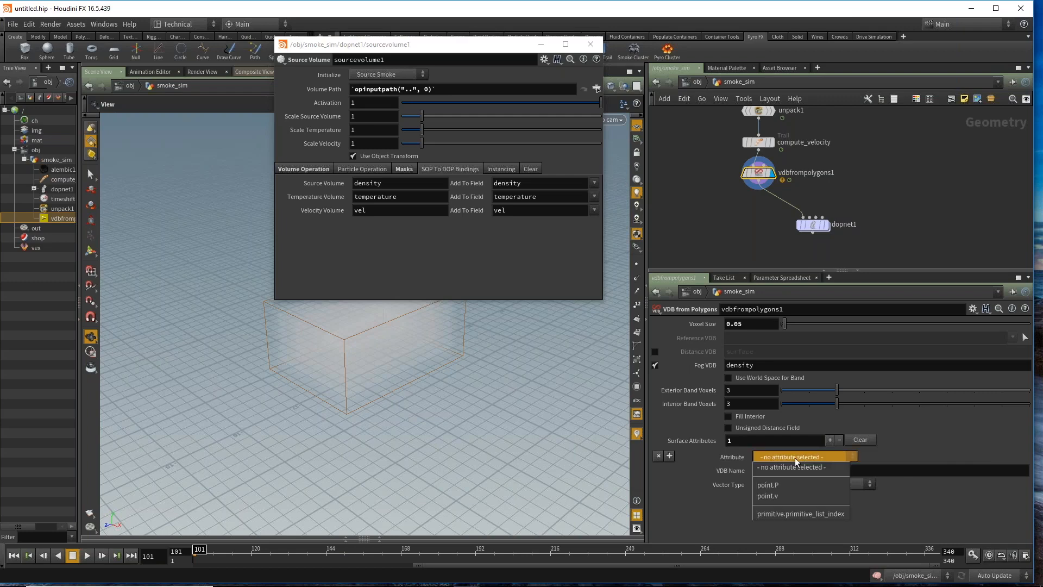
left_click(772, 497)
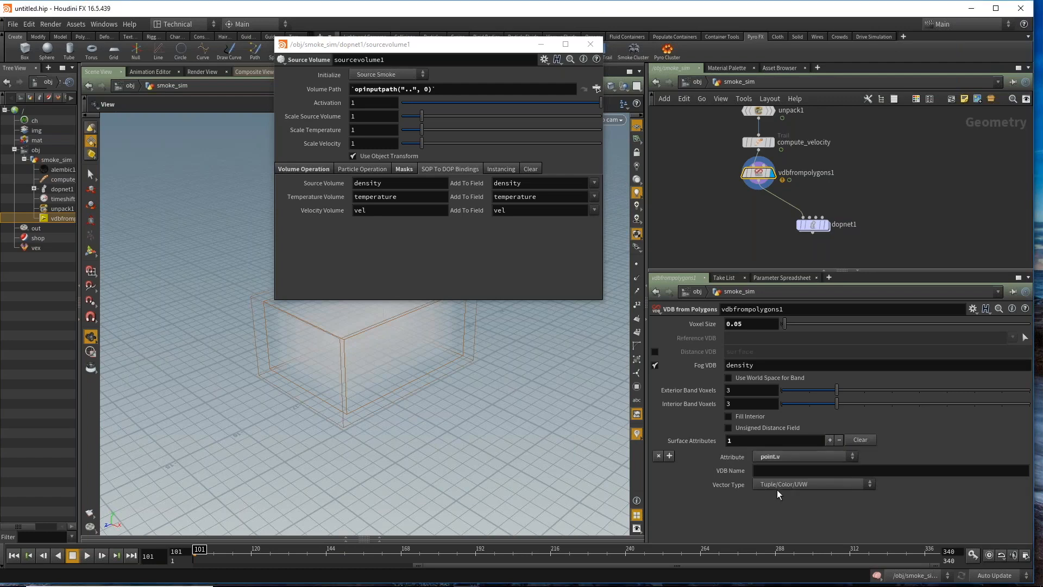
left_click(785, 472)
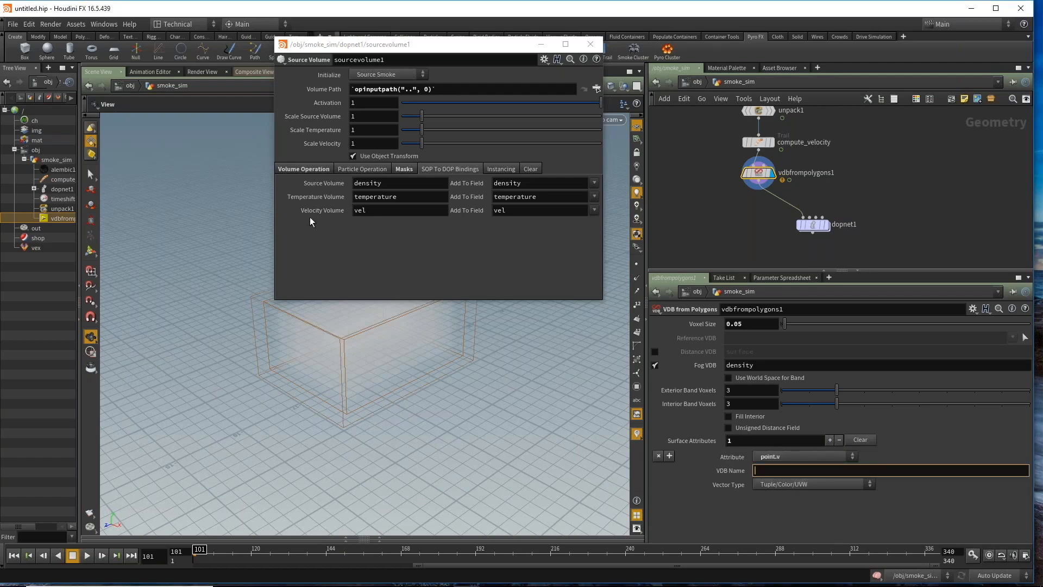
middle_click(760, 175)
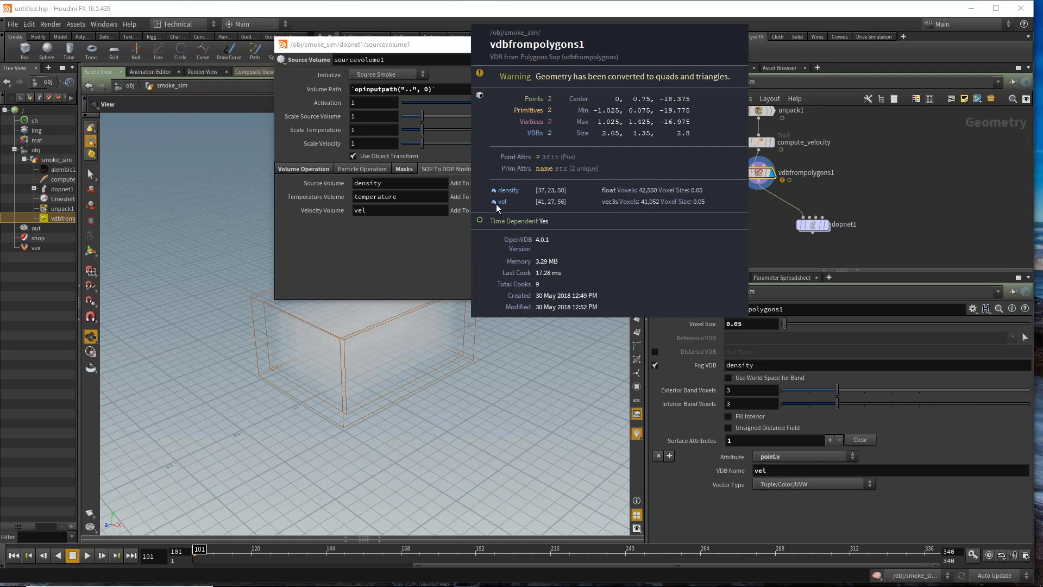
Step: Enlarge the network editor area and space vdbfrompolygons1 apart from dopnet1
left_click_drag(842, 270, 842, 304)
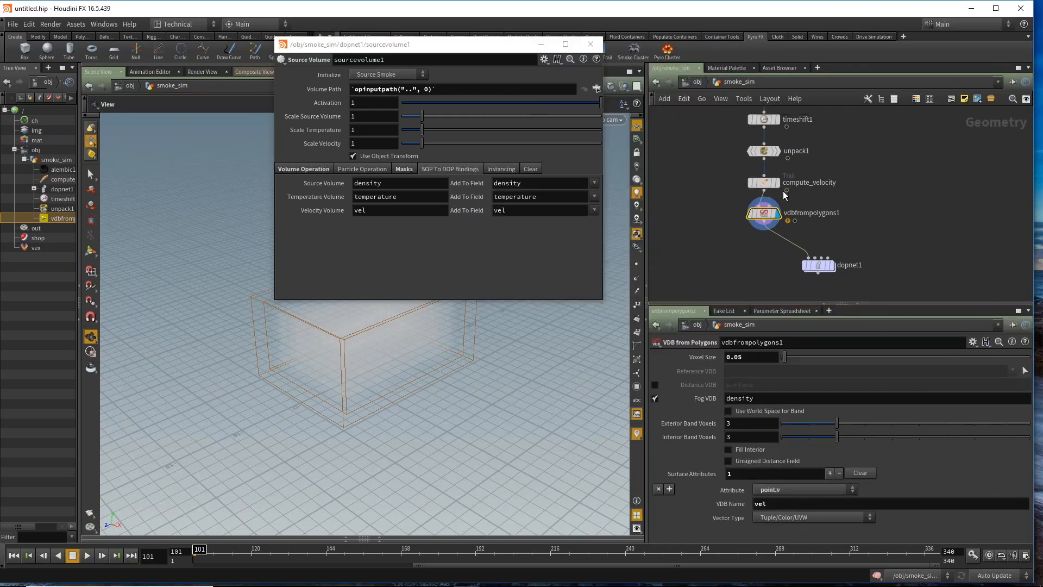
scroll(779, 189, "up", 2)
middle_click(755, 182)
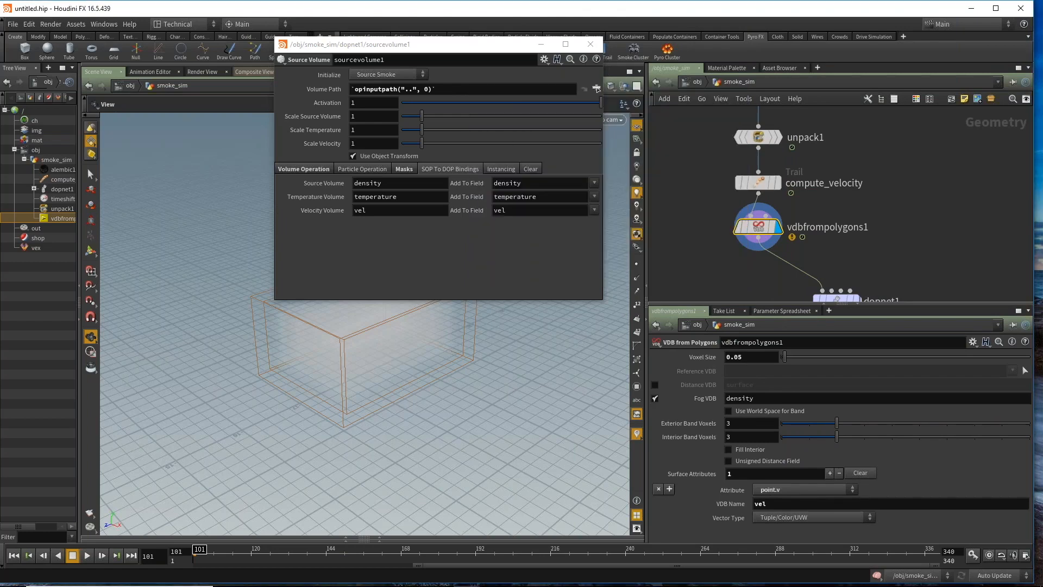
scroll(759, 183, "down", 3)
middle_click_drag(761, 184, 761, 150)
scroll(801, 195, "up", 2)
mouse_move(749, 189)
left_mouse_down()
mouse_move(730, 189)
mouse_move(749, 187)
left_mouse_up()
middle_click_drag(757, 204, 754, 172)
Step: Add a Blast node fed by vdbfrompolygons1 beside the main chain and display its output
mouse_move(771, 148)
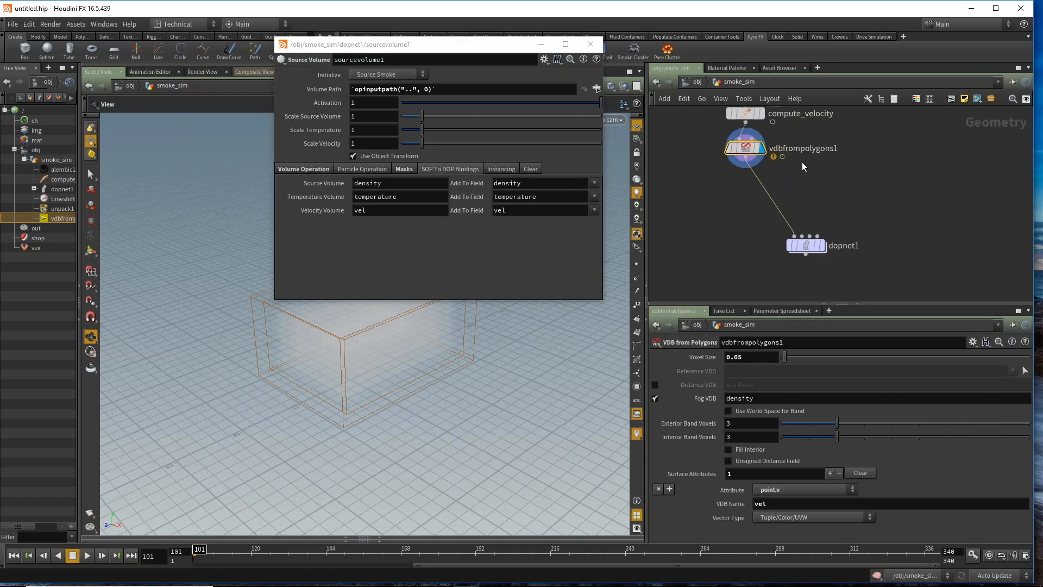
key("Tab")
type("b")
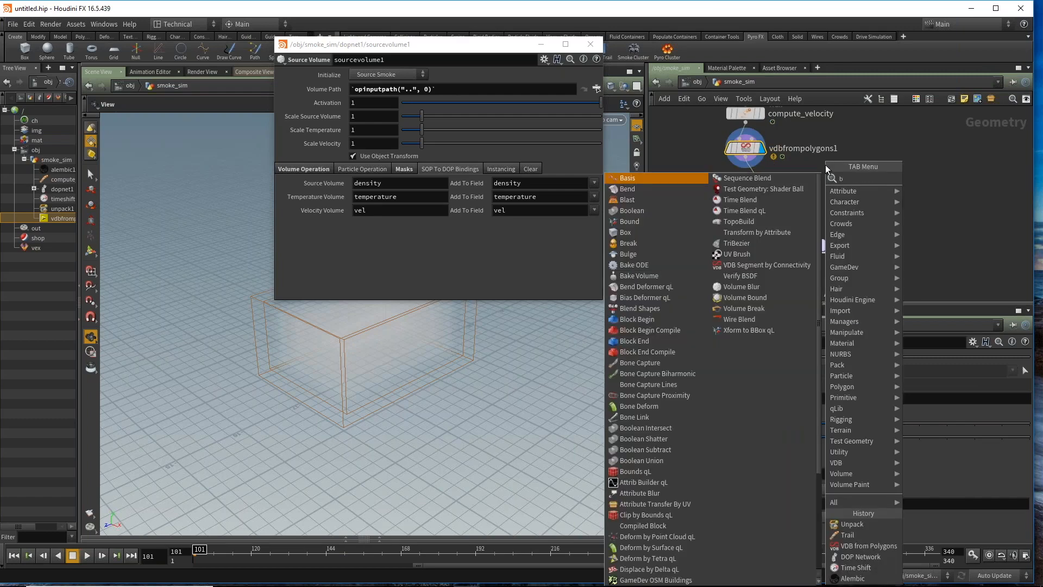
type("l")
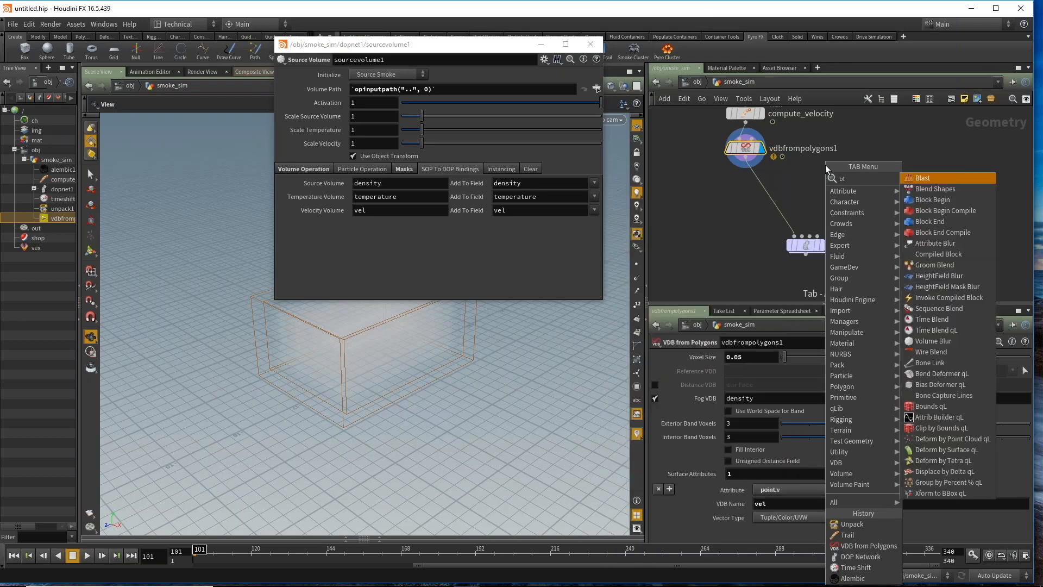
key("Return")
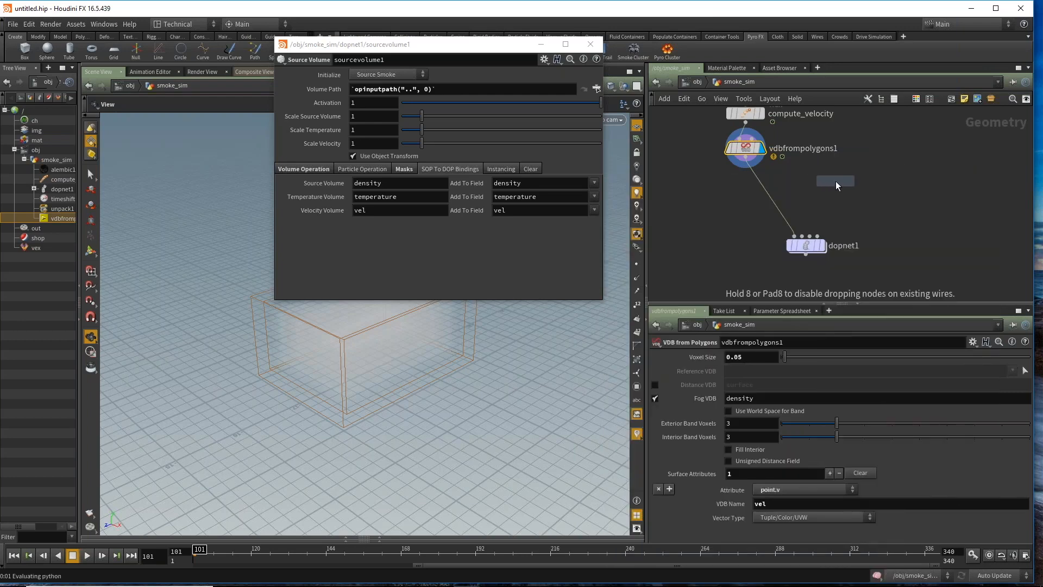
left_click(838, 179)
left_click(851, 181)
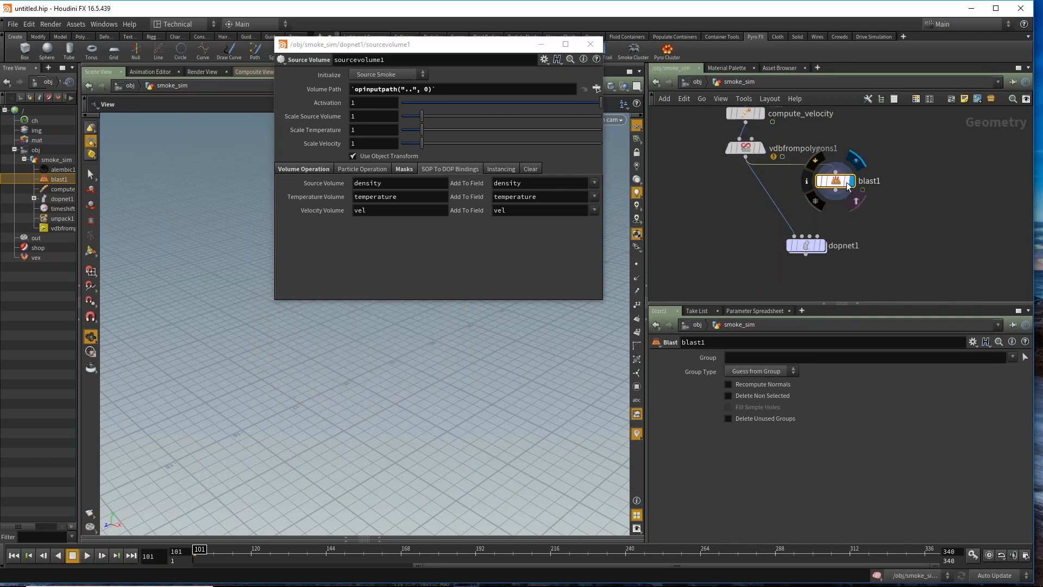
left_click(1013, 357)
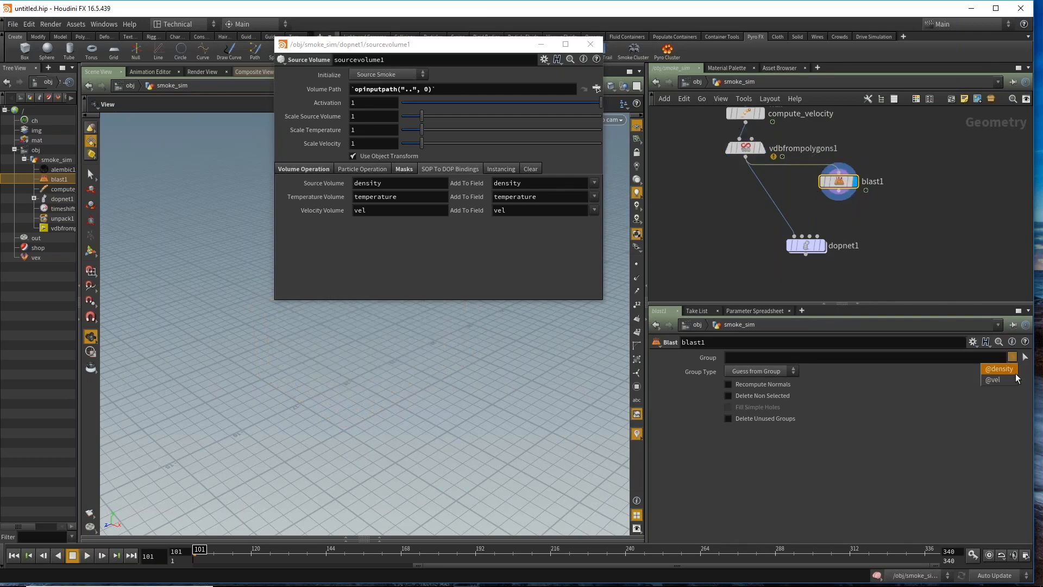
left_click(1002, 369)
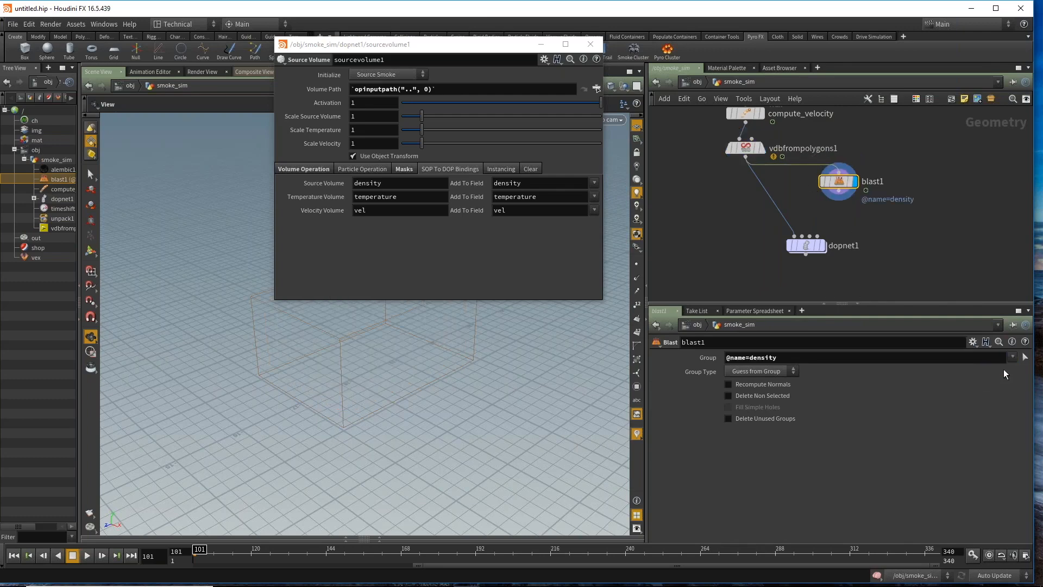
left_click(728, 396)
left_click_drag(802, 241, 743, 250)
Step: Add a Name node below blast1, wire blast1 into it and display its output
key("Tab")
type("name")
key("Return")
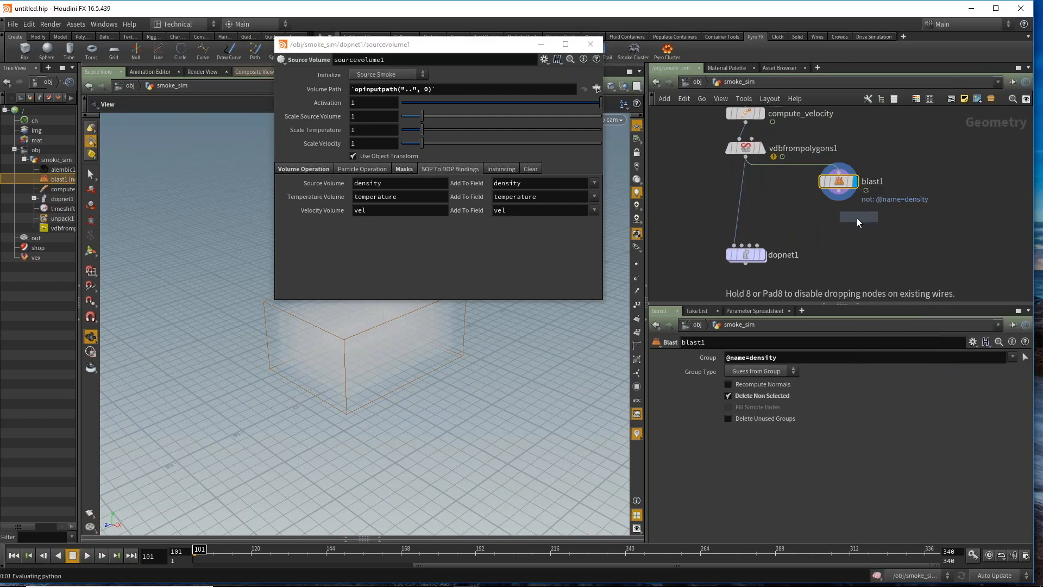
left_click(838, 218)
left_click(839, 210)
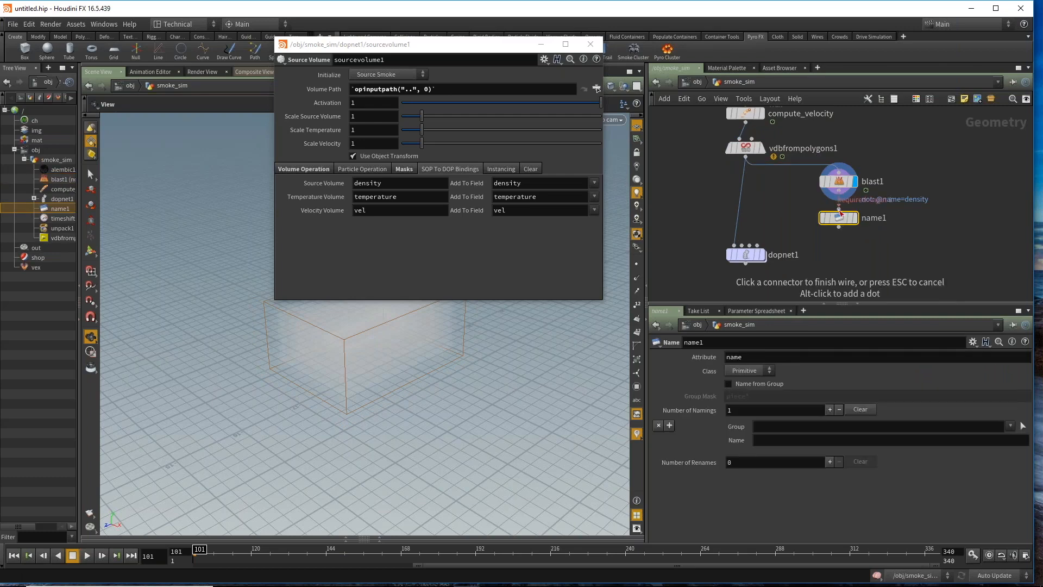
left_click(838, 191)
left_click(854, 218)
left_click_drag(843, 220, 839, 213)
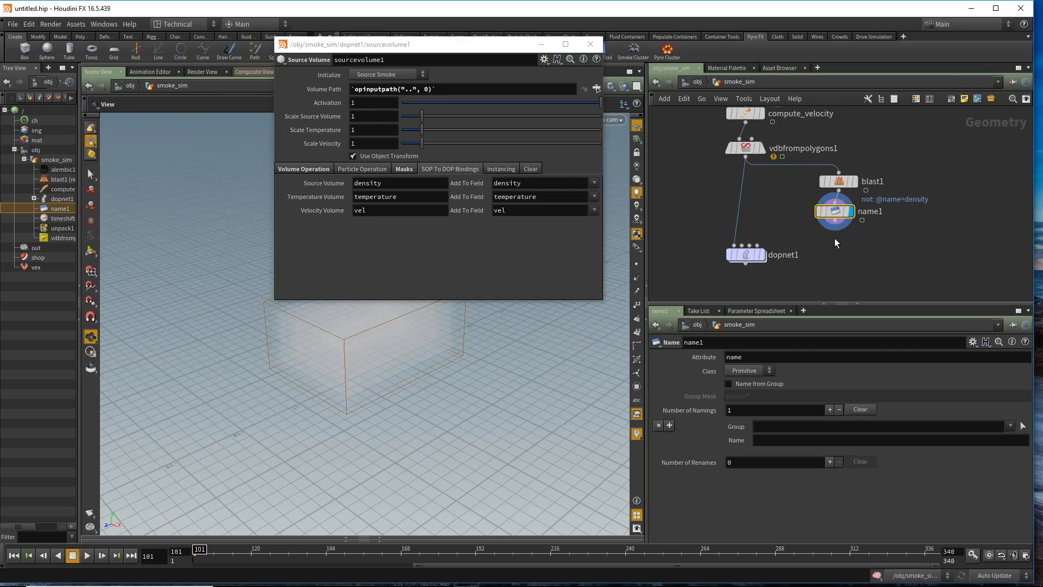
left_click_drag(833, 214, 837, 217)
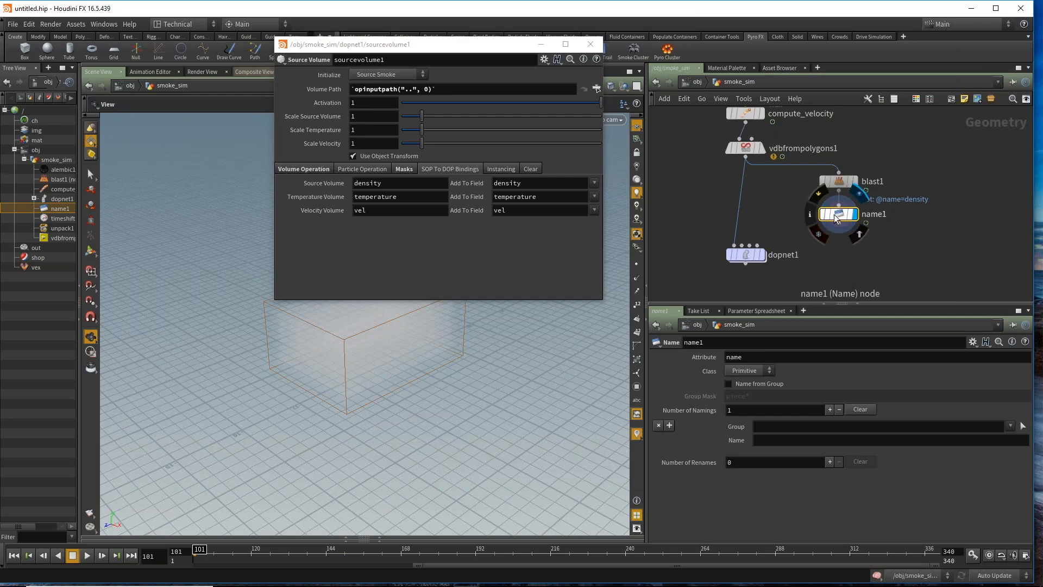
left_click(1009, 426)
left_click(1014, 437)
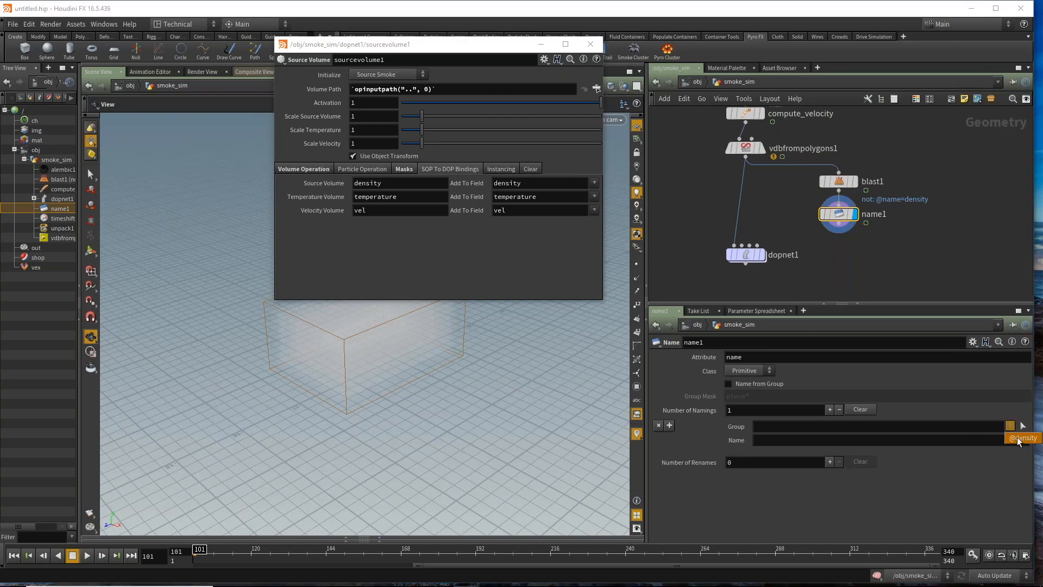
left_click(852, 440)
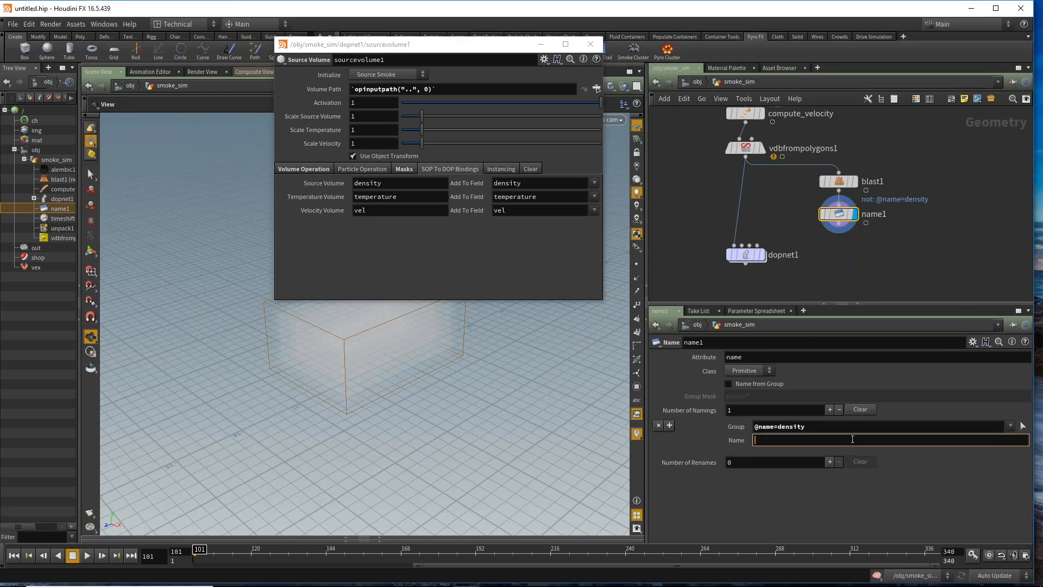
double_click(401, 197)
key("ctrl+c")
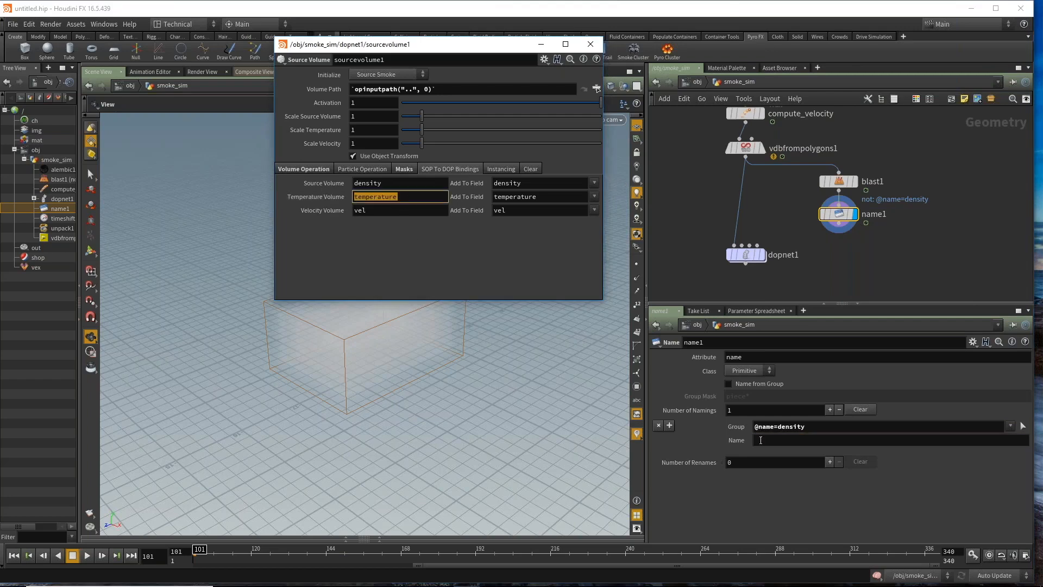
left_click(760, 440)
key("ctrl+v")
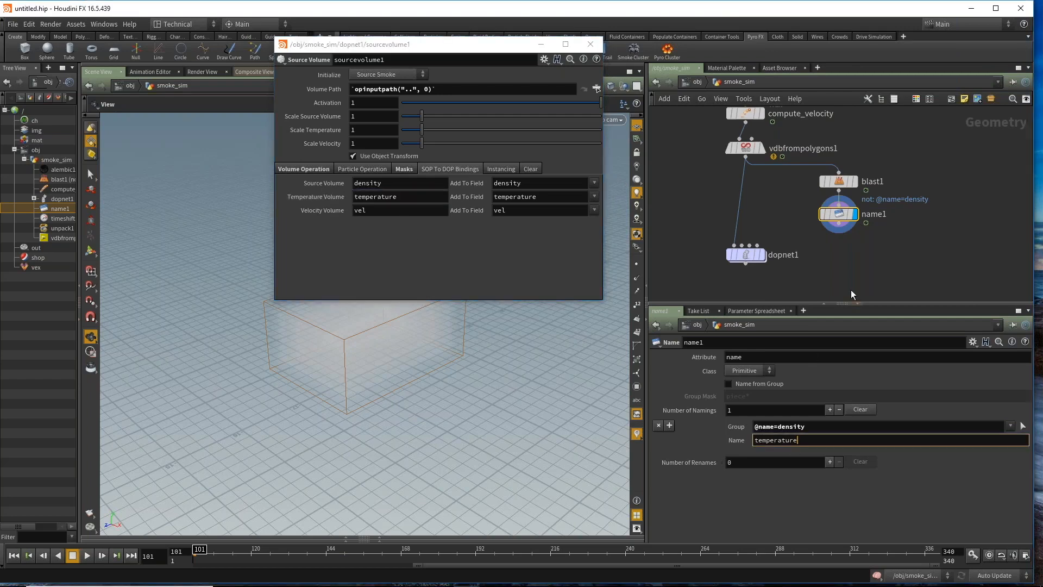
key("Return")
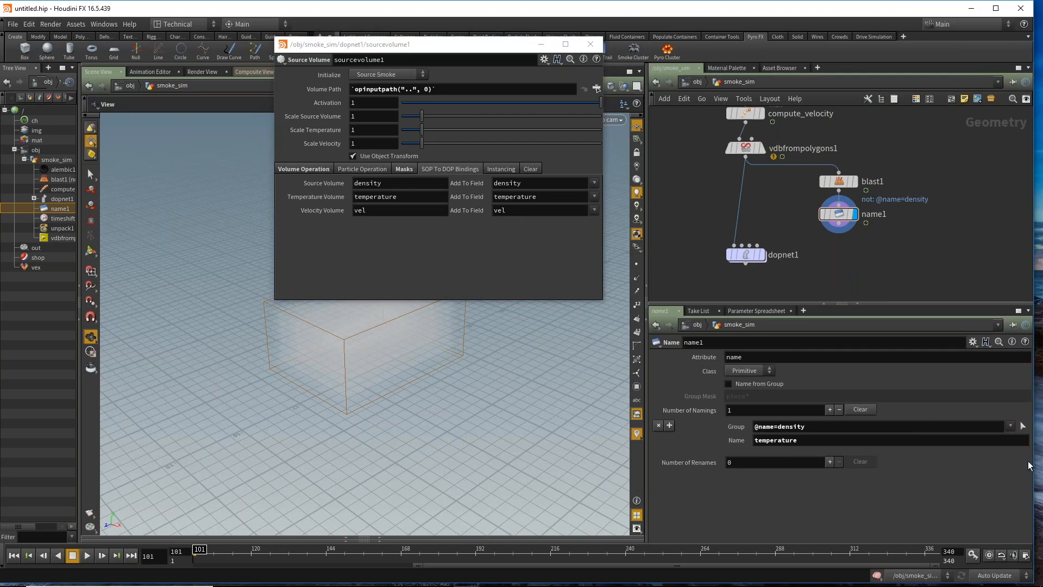
Step: Close the floating sourcevolume1 window and rename the name1 node to temperature
left_click(589, 44)
double_click(872, 214)
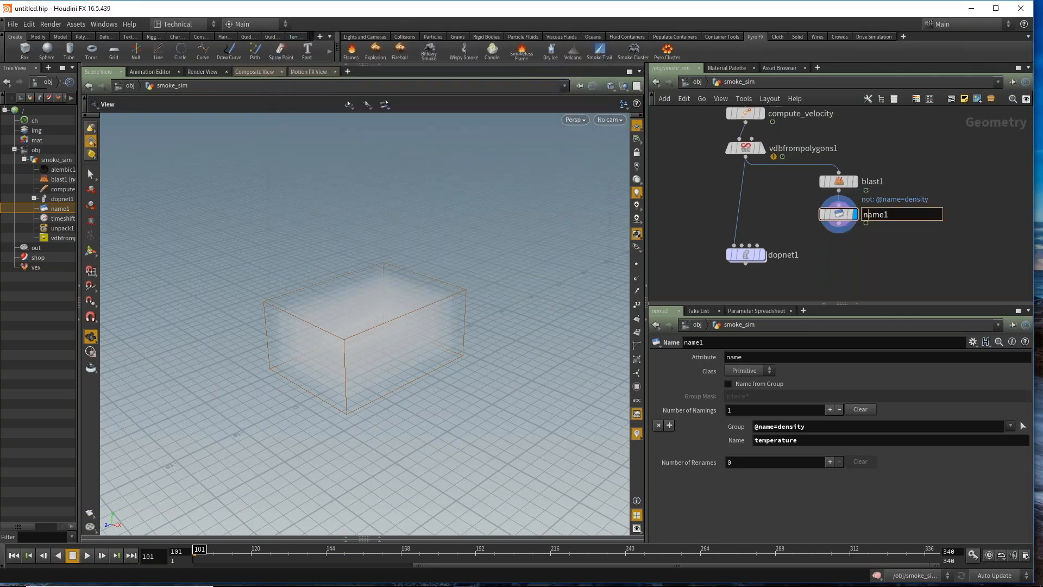
type("tempe")
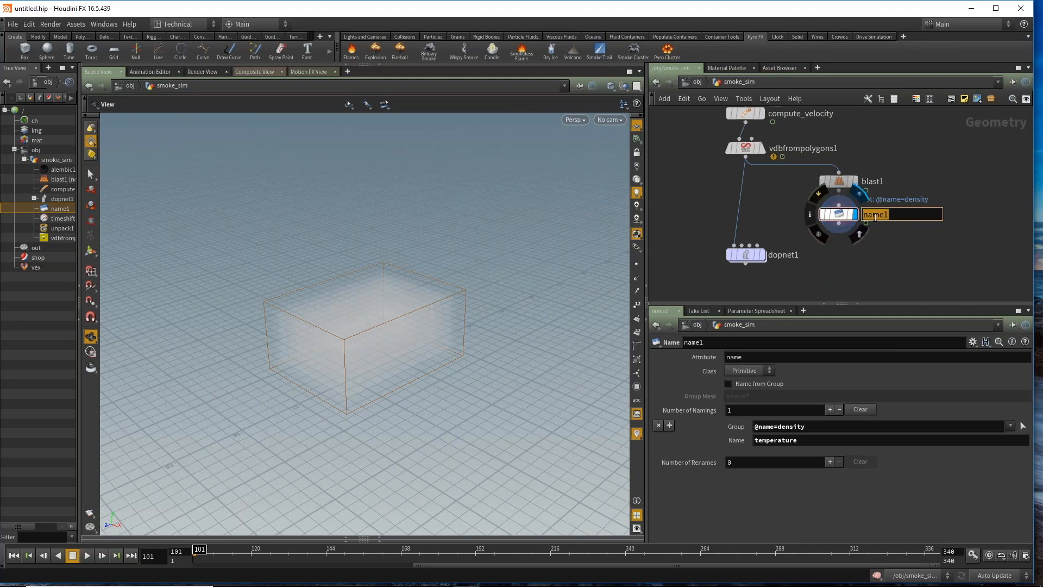
type("rature")
key("Return")
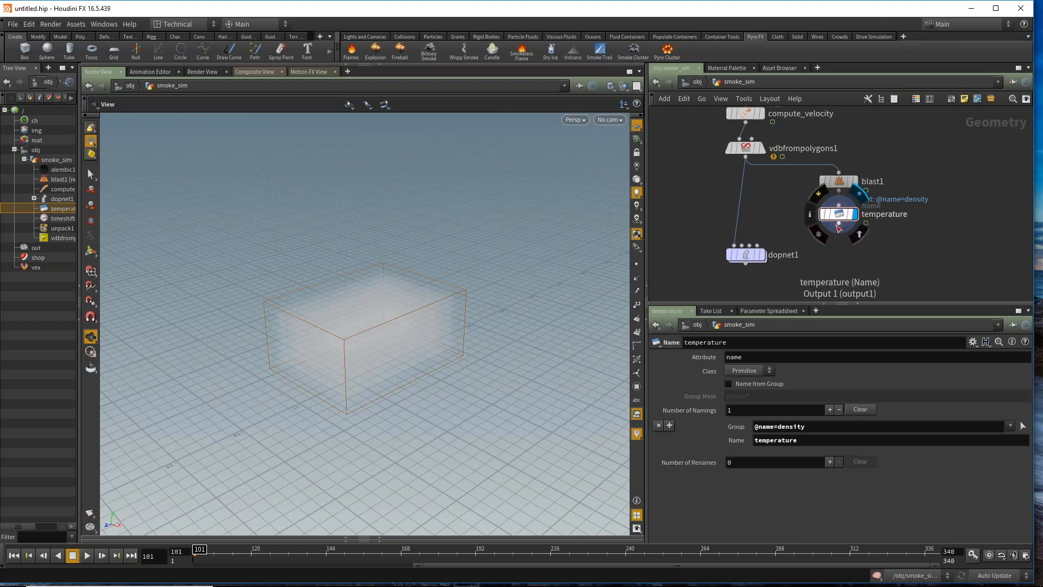
Step: Add a Merge node combining vdbfrompolygons1 and temperature, feeding its output into dopnet1
key("Tab")
type("mer")
key("Return")
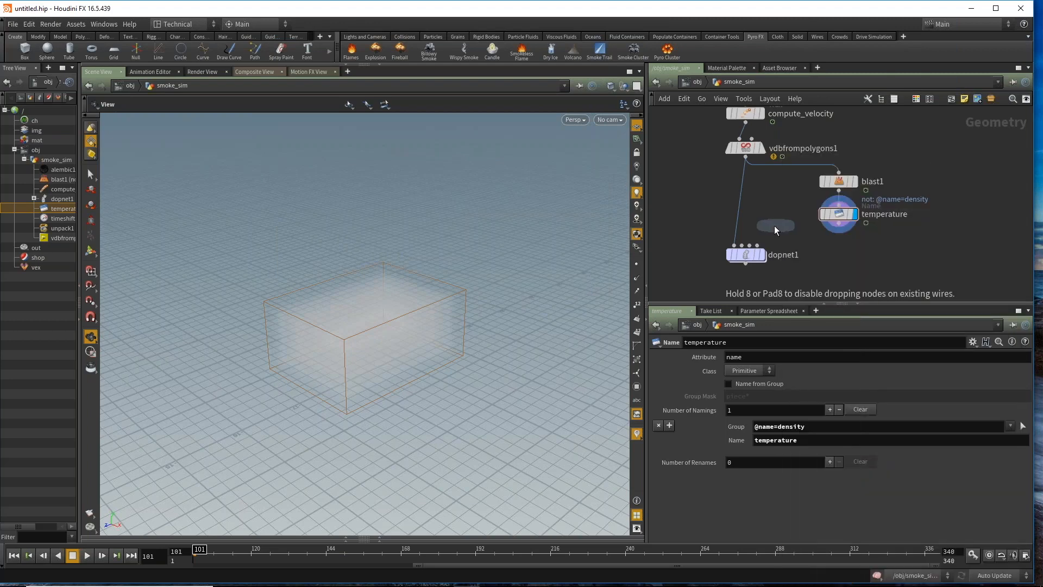
left_click(773, 228)
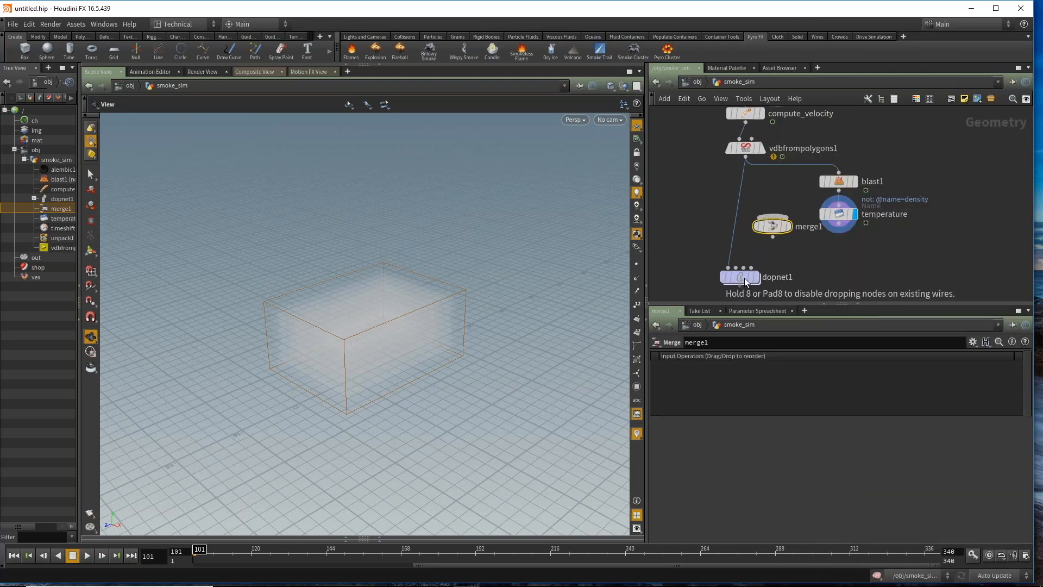
left_click_drag(773, 227, 826, 223)
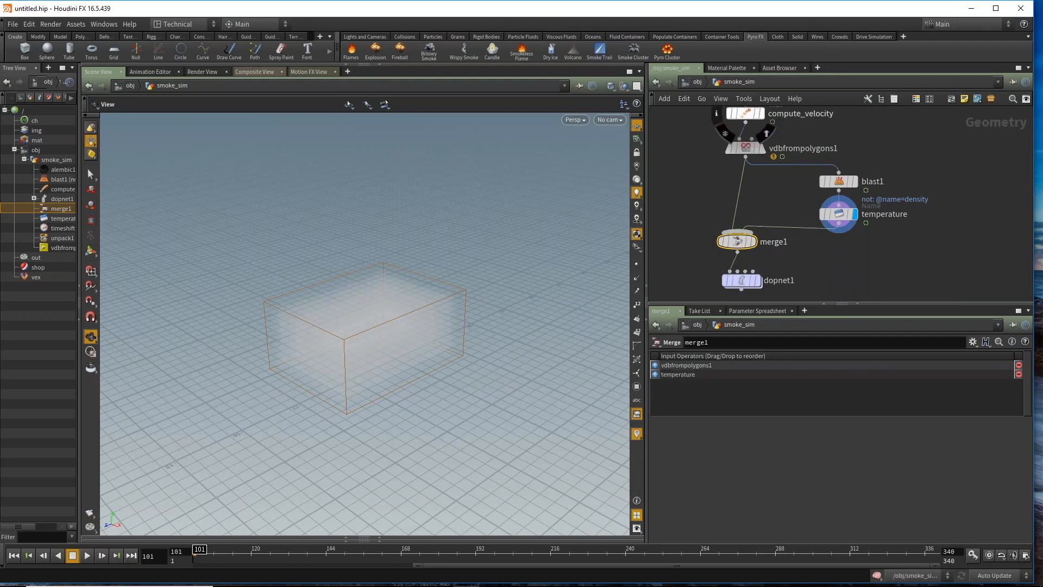
Step: Align merge1 under vdbfrompolygons1 and offset dopnet1 diagonally below the merge
left_click(746, 148)
scroll(771, 178, "up", 2)
left_click_drag(700, 199, 768, 280)
left_click_drag(739, 223, 748, 225)
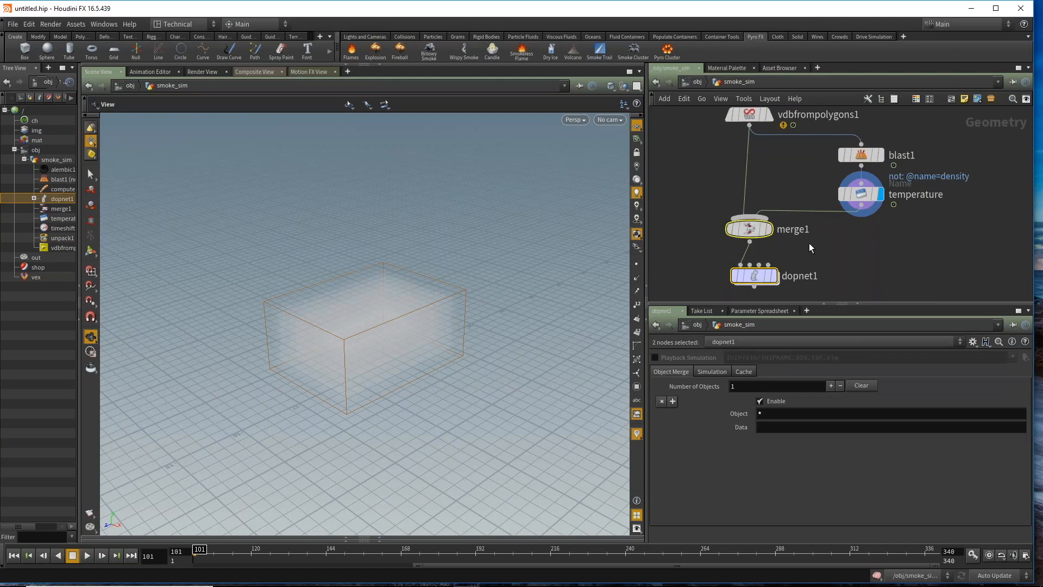
left_click(809, 243)
left_click_drag(755, 275, 798, 280)
scroll(811, 260, "down", 2)
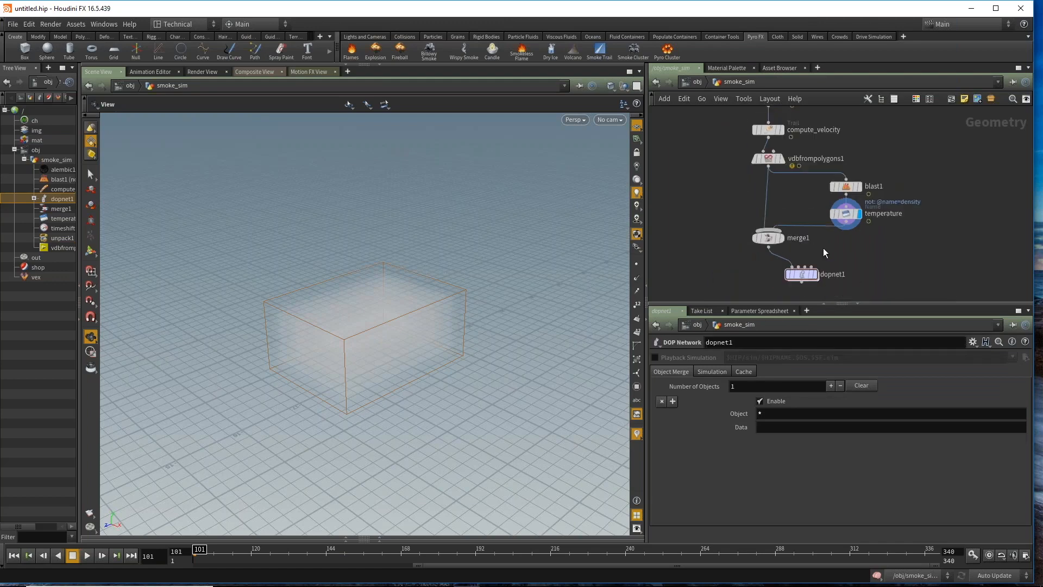
middle_click_drag(823, 247, 812, 229)
scroll(804, 238, "up", 1)
left_click_drag(787, 258, 814, 259)
Step: Move blast1 and temperature closer to the main node chain and display dopnet1's output
middle_click_drag(857, 230, 819, 262)
scroll(820, 263, "down", 1)
scroll(811, 238, "down", 2)
mouse_move(832, 214)
left_mouse_down()
mouse_move(805, 201)
mouse_move(796, 211)
mouse_move(827, 231)
left_mouse_up()
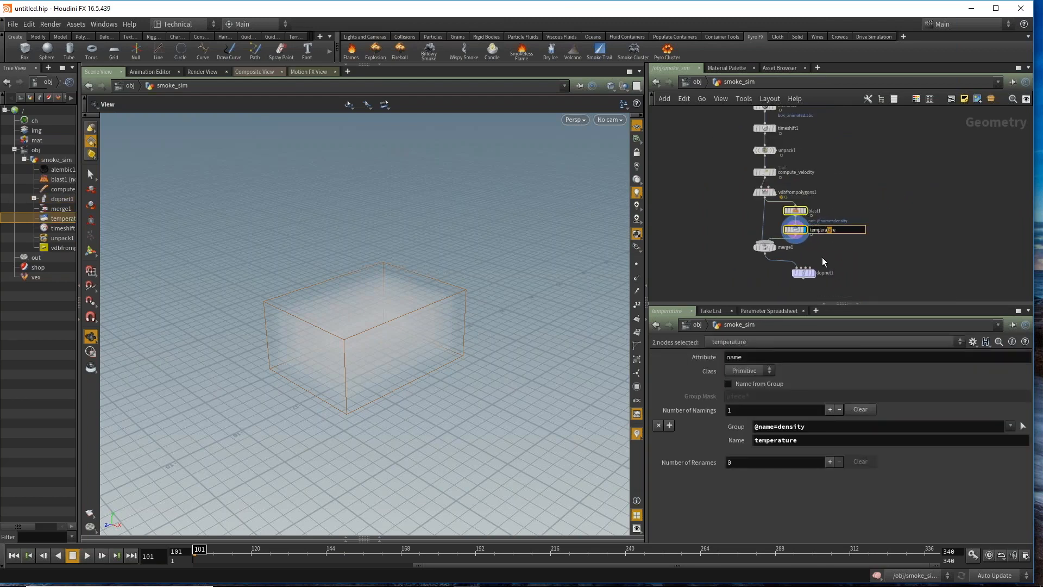
left_click(824, 257)
scroll(805, 254, "up", 3)
middle_click_drag(846, 256, 856, 212)
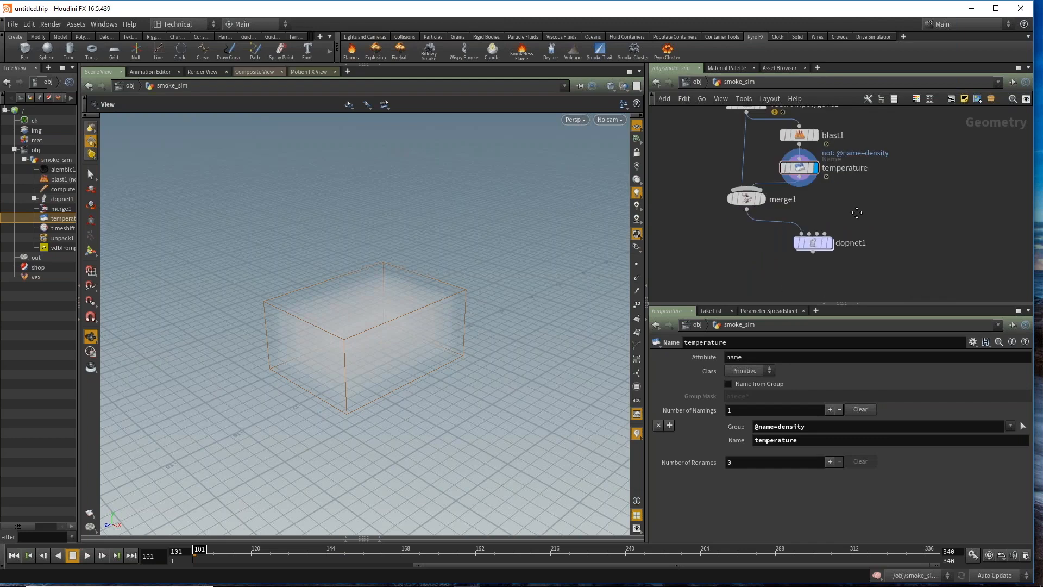
left_click(744, 195)
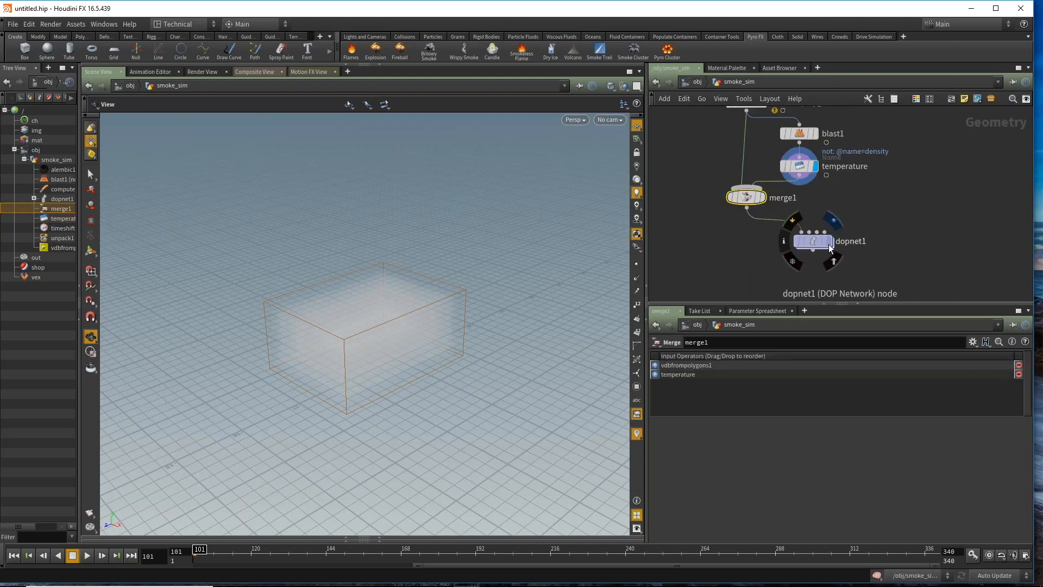
left_click(811, 243)
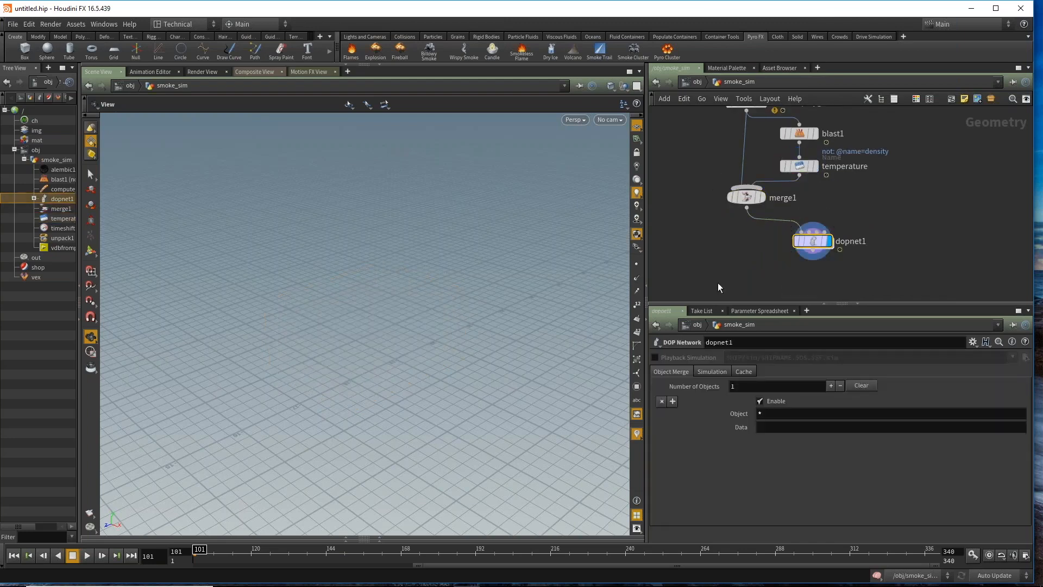
Step: Play the timeline, then look inside dopnet1 and view the Pyro Solver's Simulation settings
left_click(87, 554)
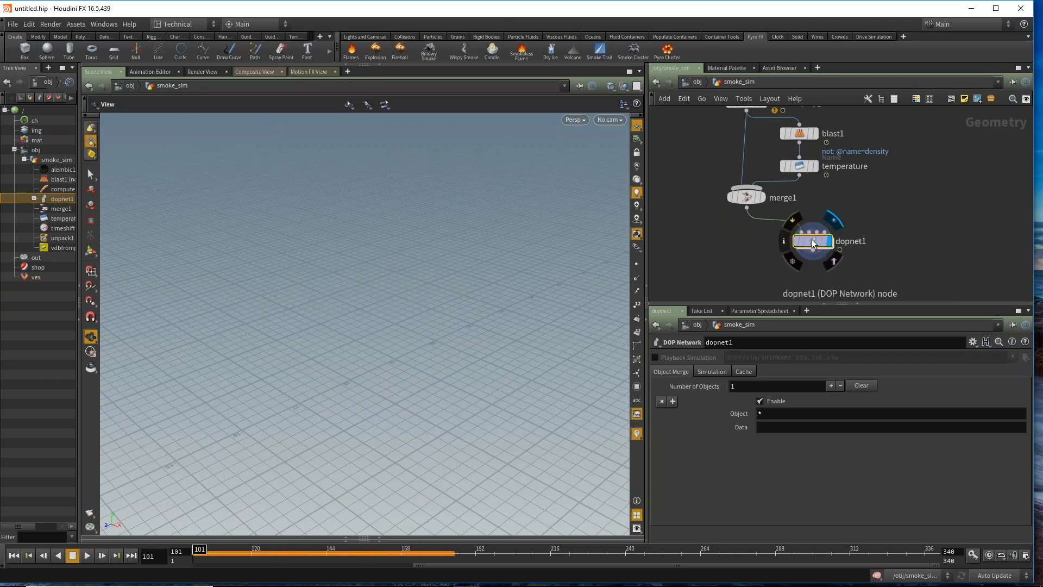
key("i")
key("h")
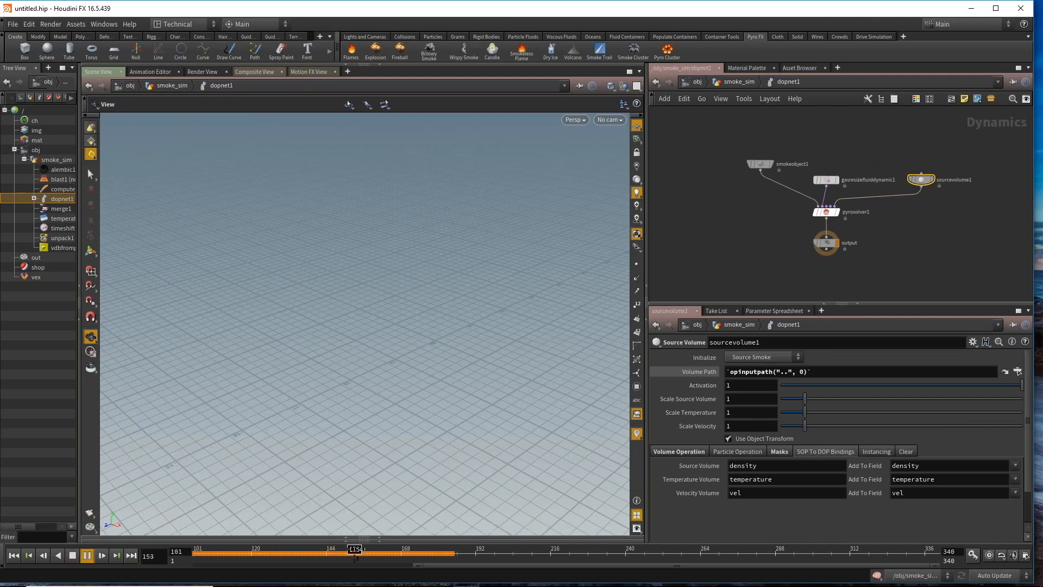
scroll(827, 212, "up", 2)
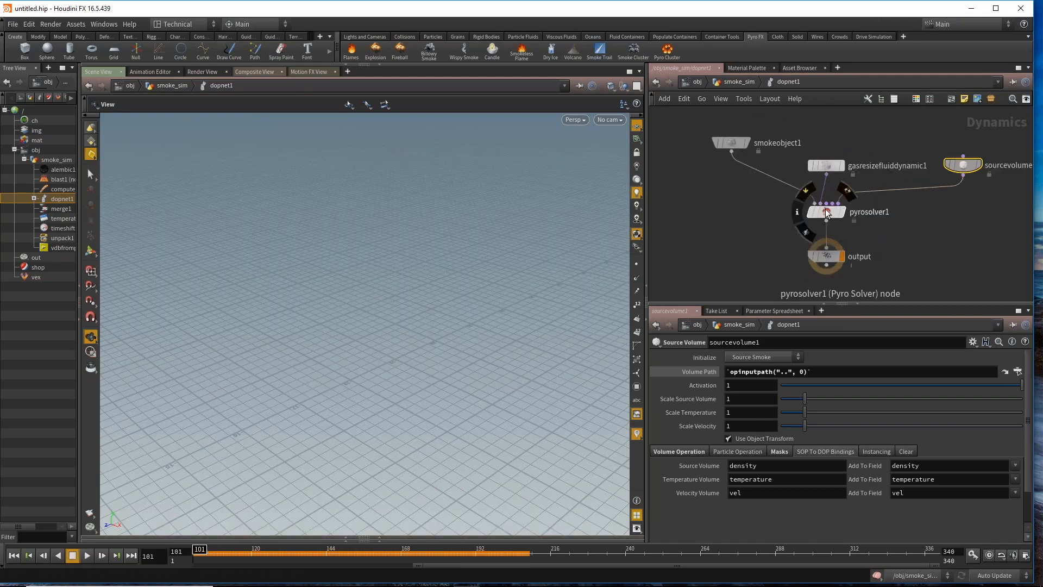
left_click(831, 203)
key("Escape")
left_click(828, 210)
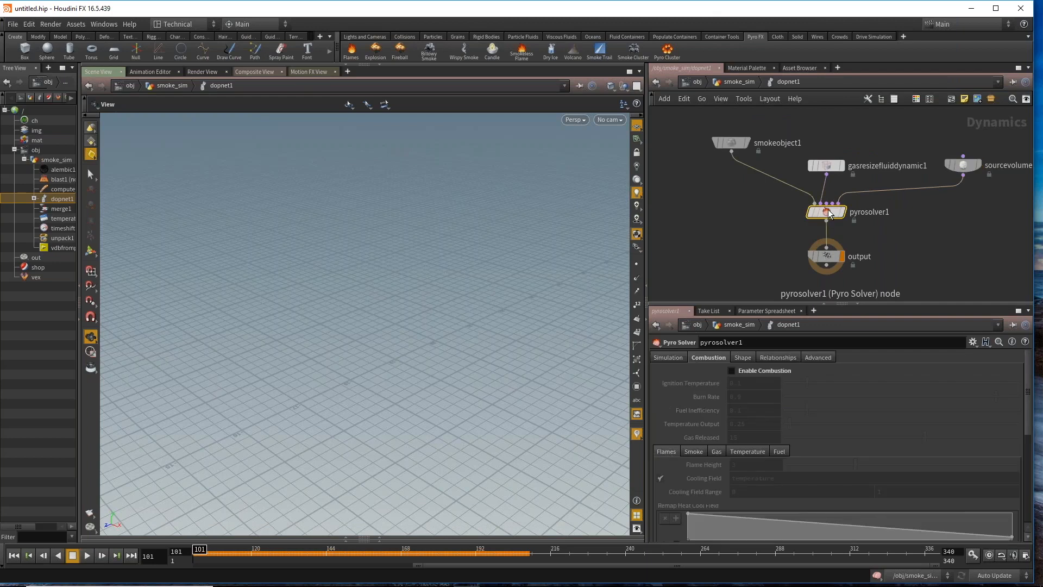
left_click(670, 358)
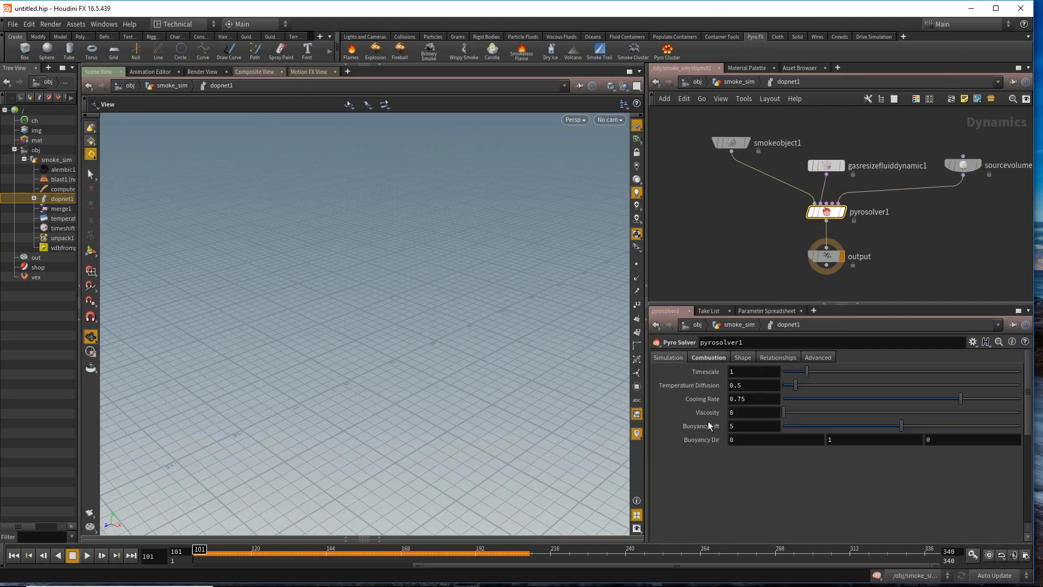
Step: Review the smoke object's properties and Initial Data, then return to the Pyro Solver's settings
left_click(725, 143)
scroll(699, 422, "up", 3)
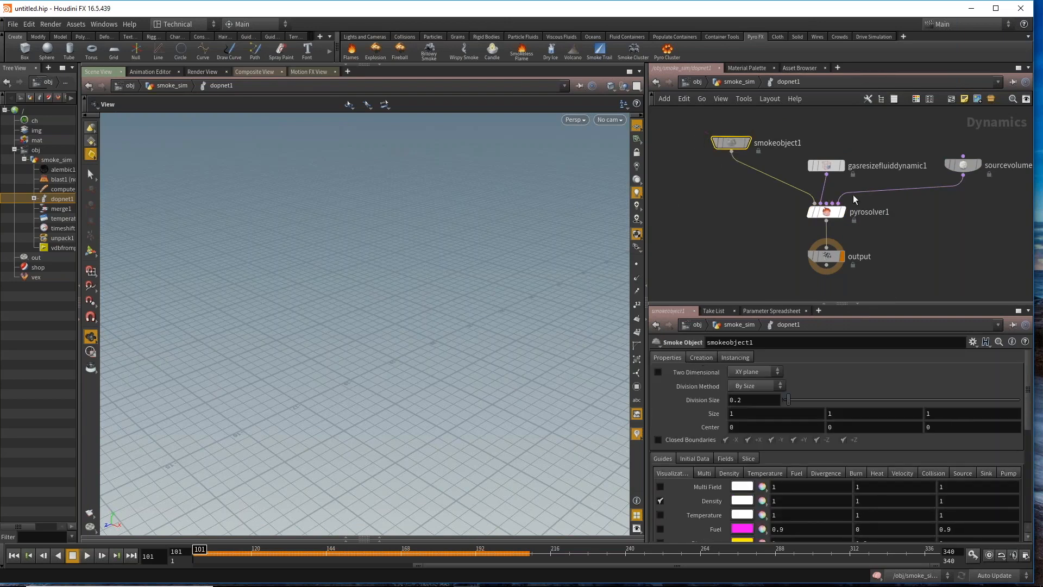
scroll(748, 494, "down", 1)
scroll(748, 495, "up", 1)
left_click(691, 458)
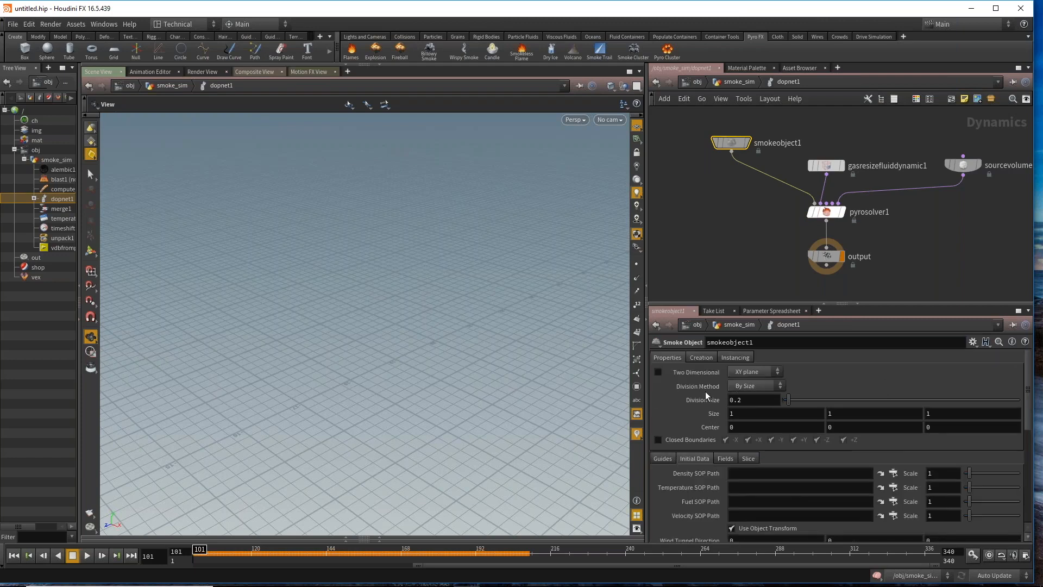
left_click(825, 212)
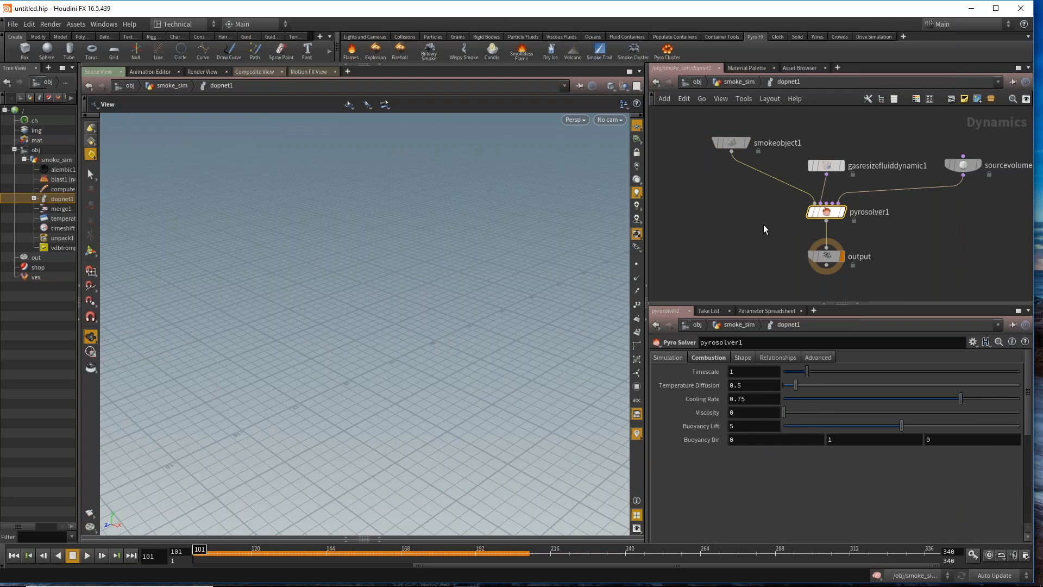
Step: Go back up to the smoke_sim network and set dopnet1's simulation Start Frame to 101
key("u")
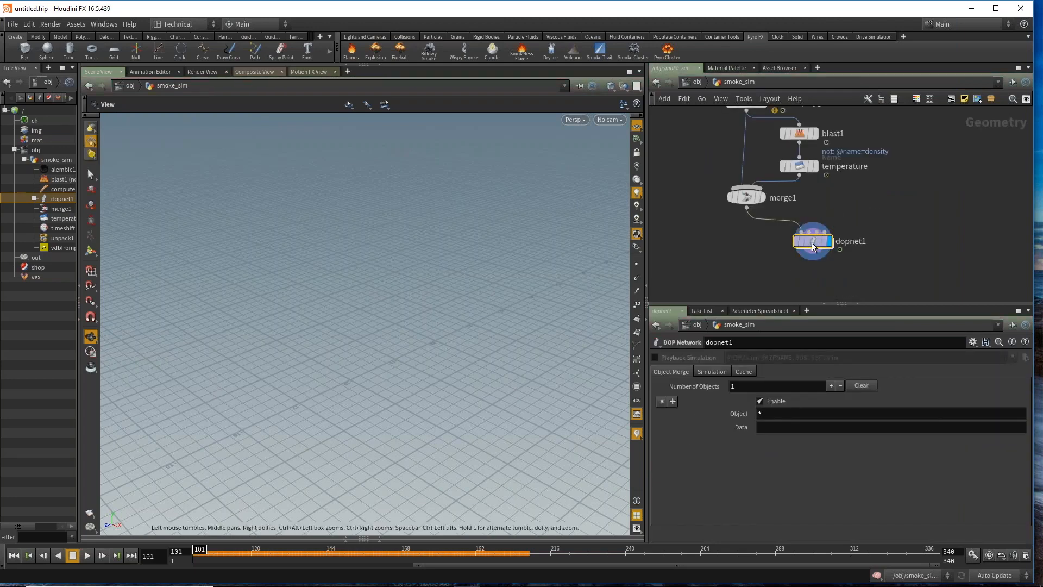
left_click(710, 371)
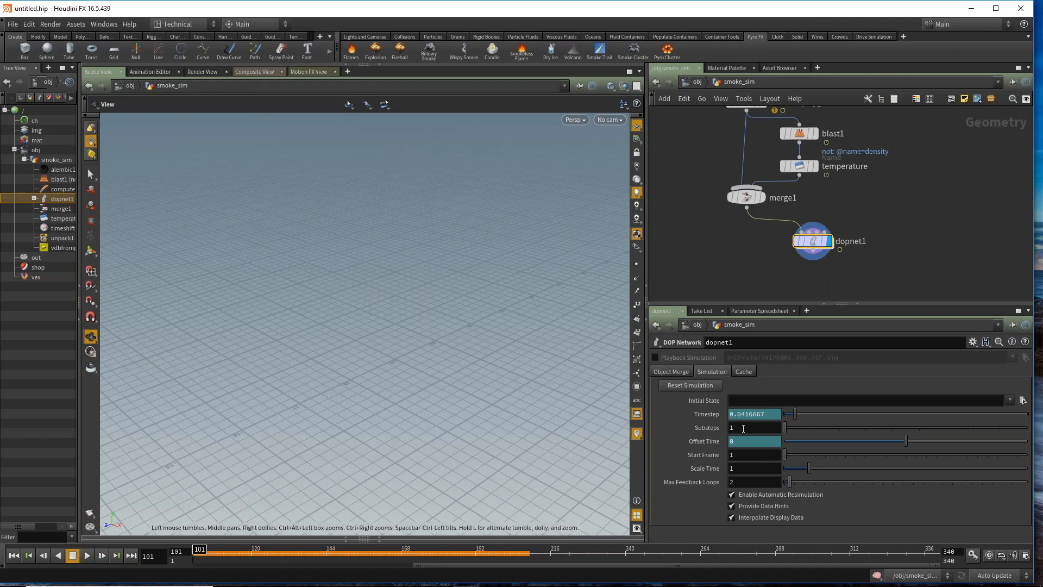
mouse_move(817, 243)
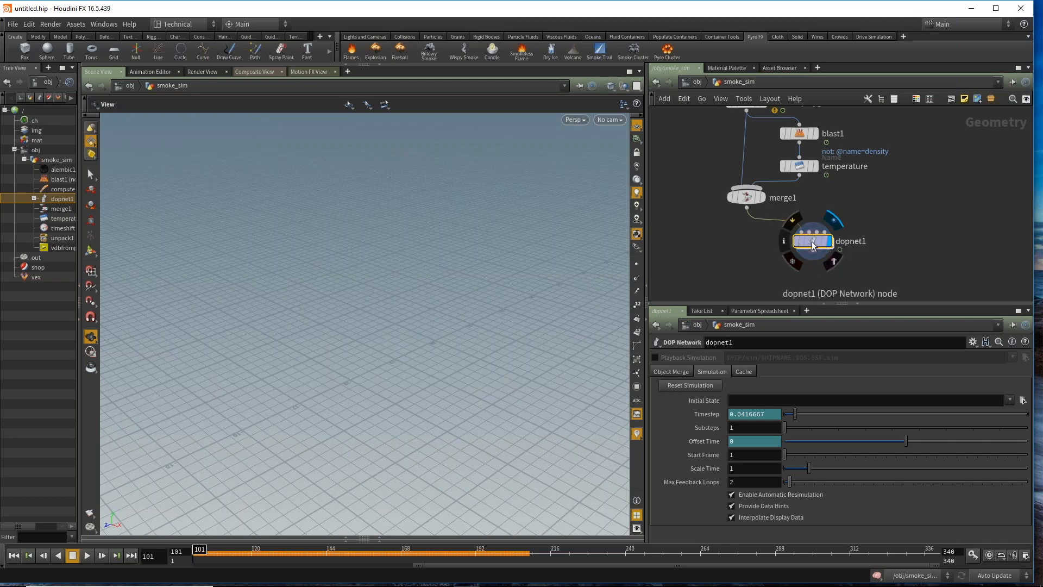
left_click(743, 455)
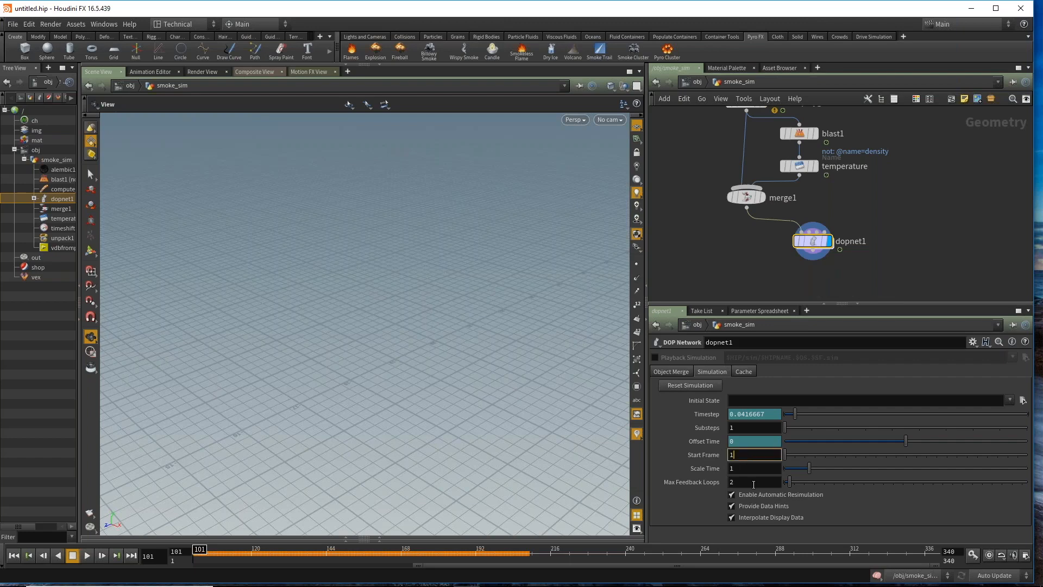
type("01")
key("Return")
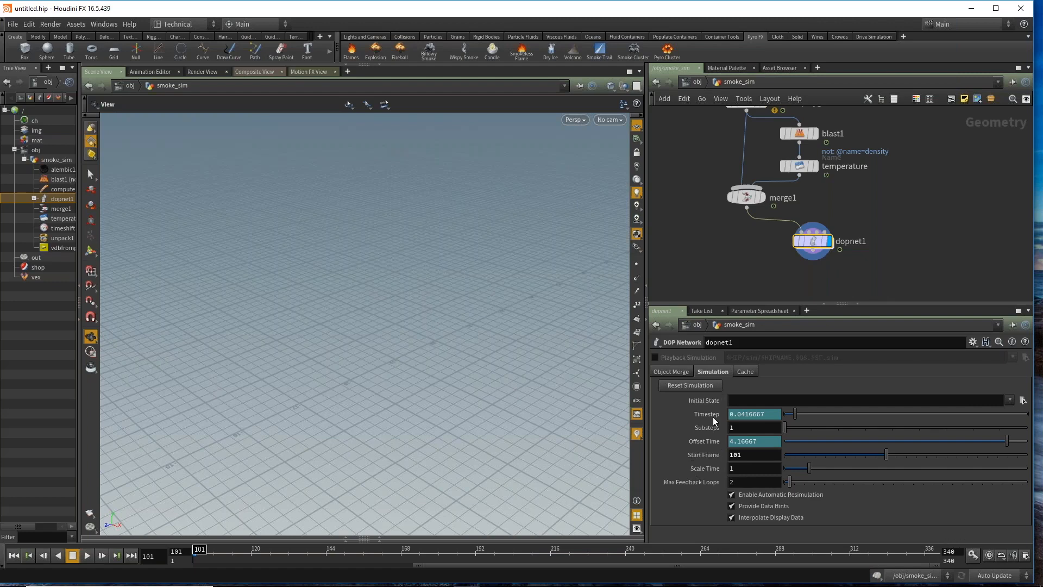
Step: Play the simulation from the smoke_sim network level, check it around the origin and stop playback
left_click_drag(812, 242, 810, 241)
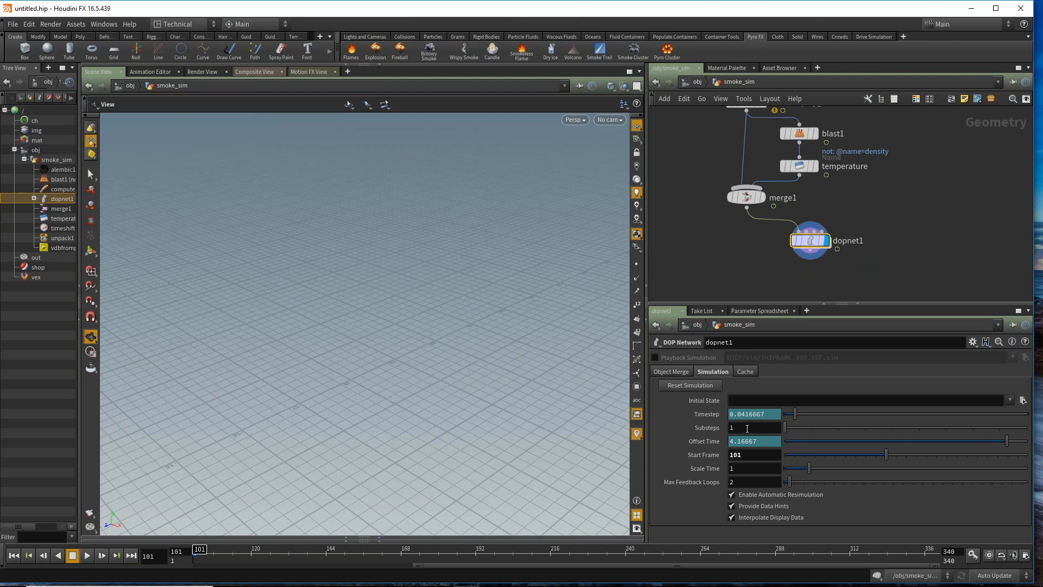
left_click(741, 428)
left_click(676, 212)
left_click(86, 555)
key("space+g")
middle_click_drag(432, 305, 454, 300)
right_click_drag(454, 299, 461, 354)
left_click_drag(462, 353, 454, 331)
left_click(75, 555)
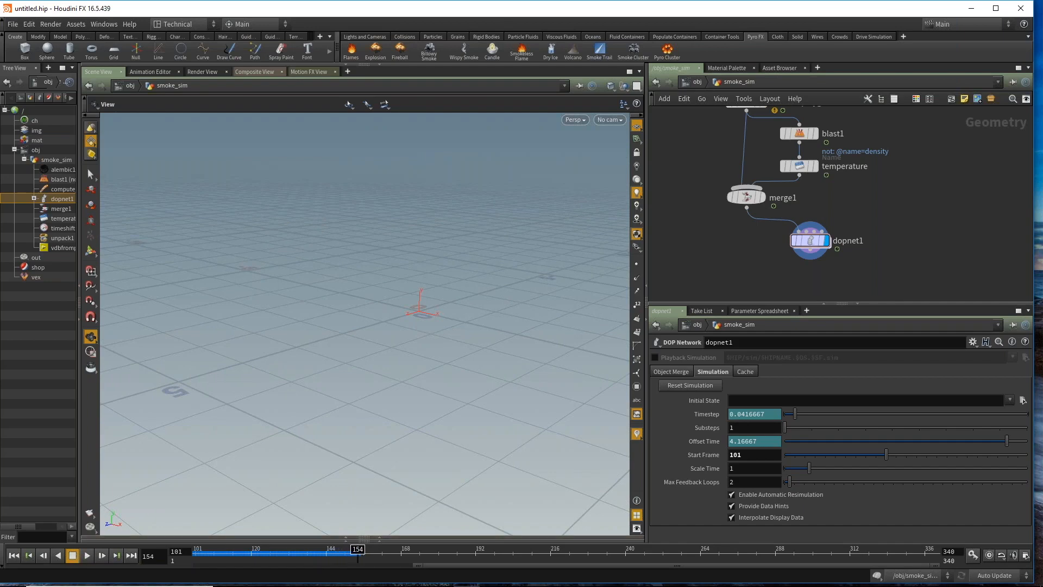
Step: Enter dopnet1, play the smoke simulation from frame 101 and return to the first frame
double_click(811, 242)
right_click_drag(382, 376, 434, 369)
mouse_move(434, 369)
left_mouse_down()
mouse_move(424, 342)
mouse_move(418, 358)
left_mouse_up()
right_click_drag(418, 358, 375, 356)
left_click(196, 553)
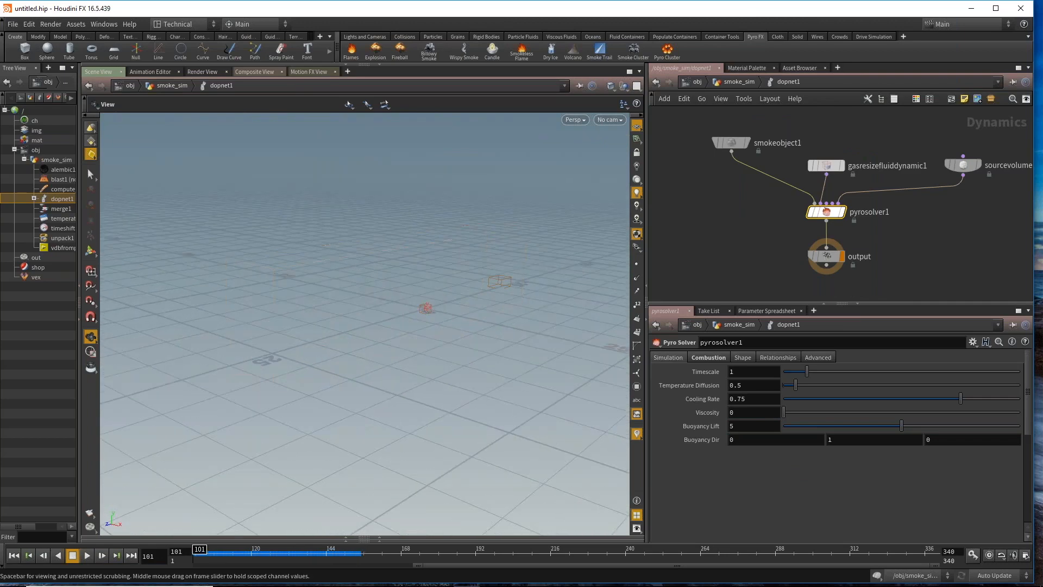
left_click(87, 555)
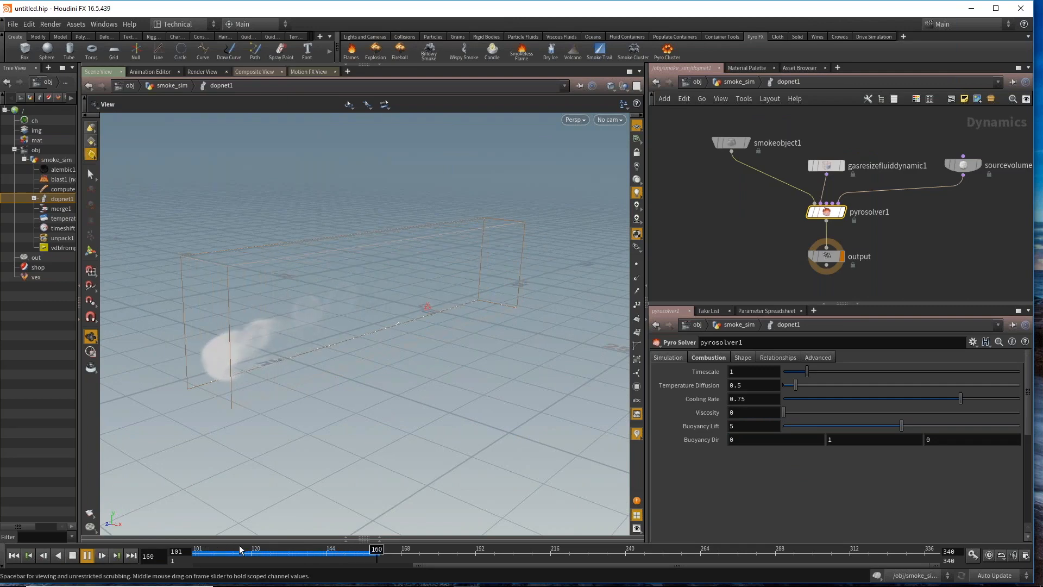
left_click_drag(223, 556, 173, 563)
mouse_move(527, 311)
right_mouse_down()
mouse_move(489, 318)
mouse_move(516, 326)
right_mouse_up()
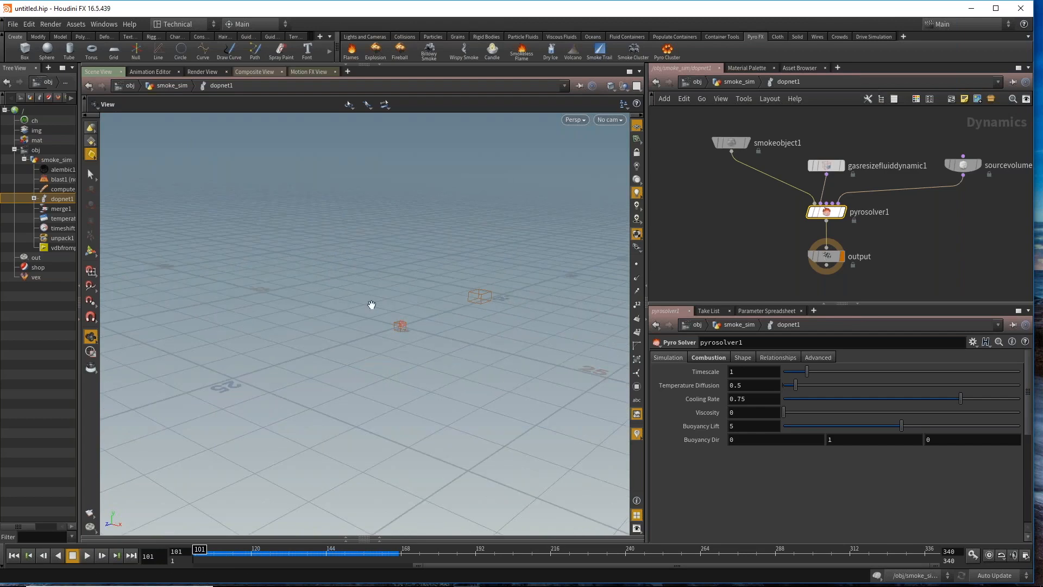
Step: Set the viewport's color scheme to Dark and hide the reference grid
key("d")
left_click(339, 88)
left_click(332, 109)
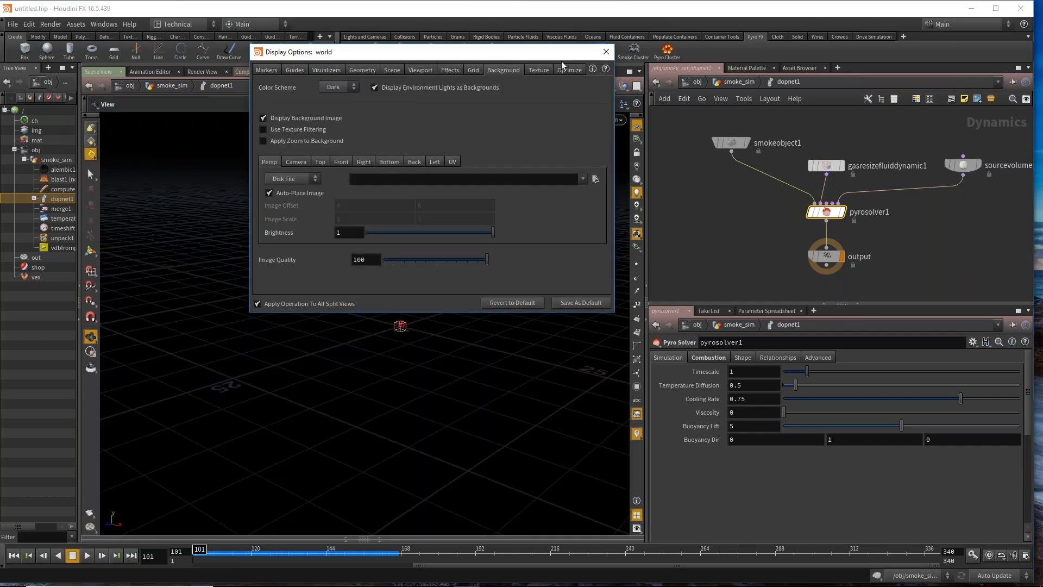
left_click(606, 52)
left_click(636, 125)
Step: Play the smoke simulation against the dark background, then return to frame 101
left_click(87, 555)
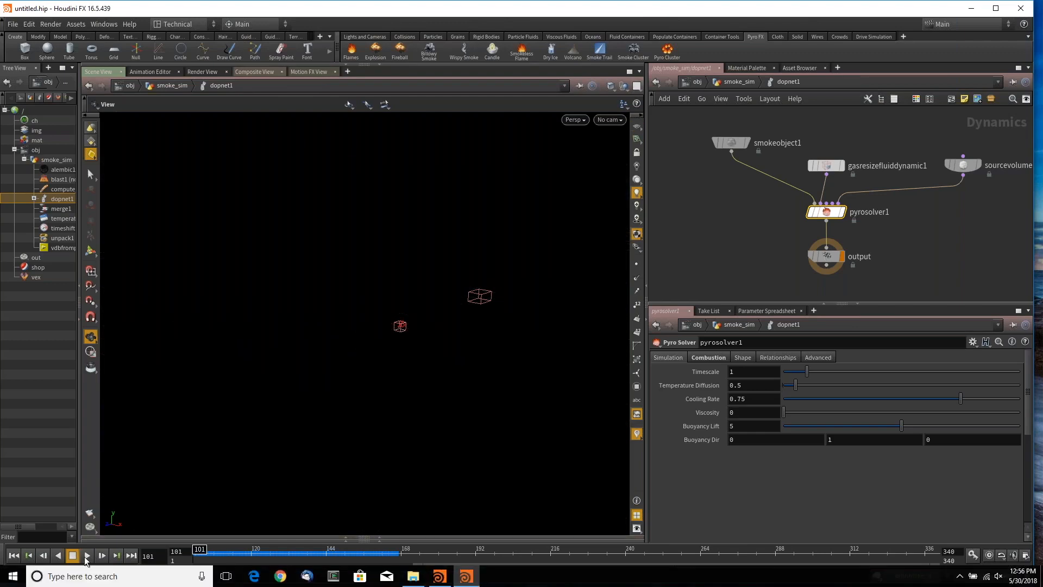
left_click(202, 550)
mouse_move(202, 551)
left_mouse_down()
mouse_move(410, 543)
mouse_move(193, 546)
left_mouse_up()
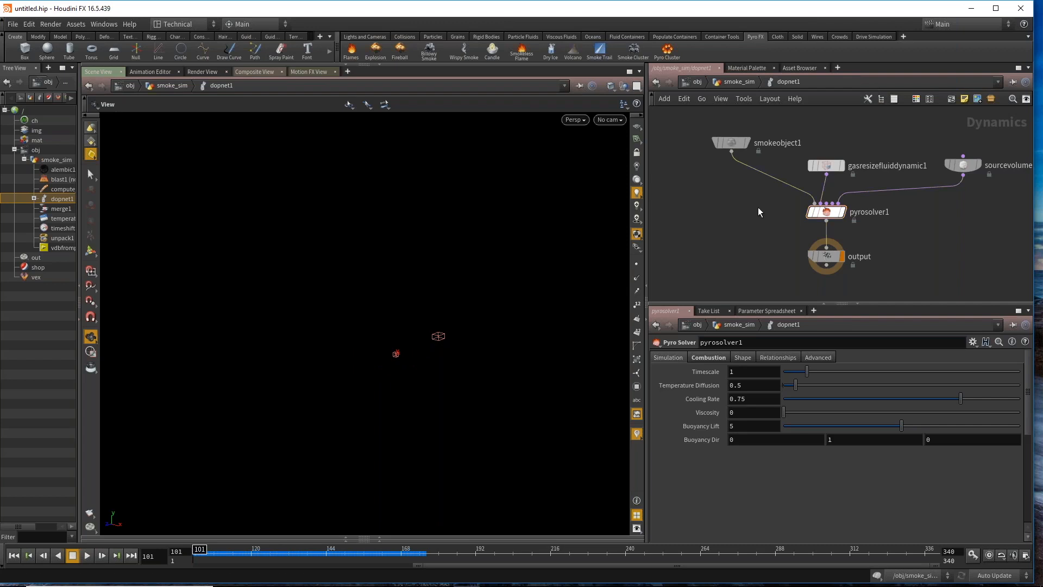
Step: Go back up to the smoke_sim network and view dopnet1's Object Merge settings
key("u")
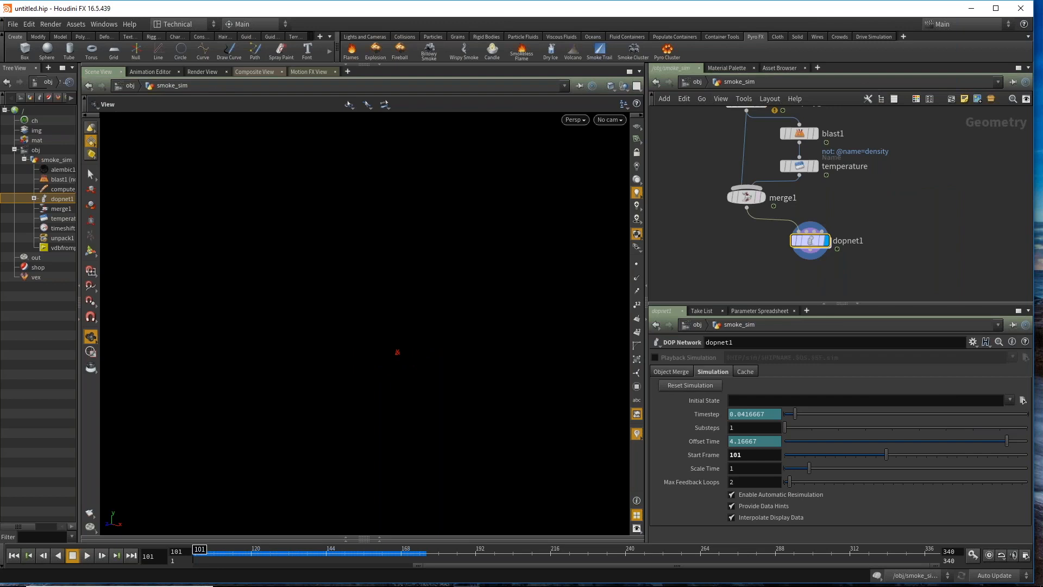
scroll(897, 216, "down", 2)
scroll(750, 138, "up", 1)
middle_click_drag(750, 137, 710, 154)
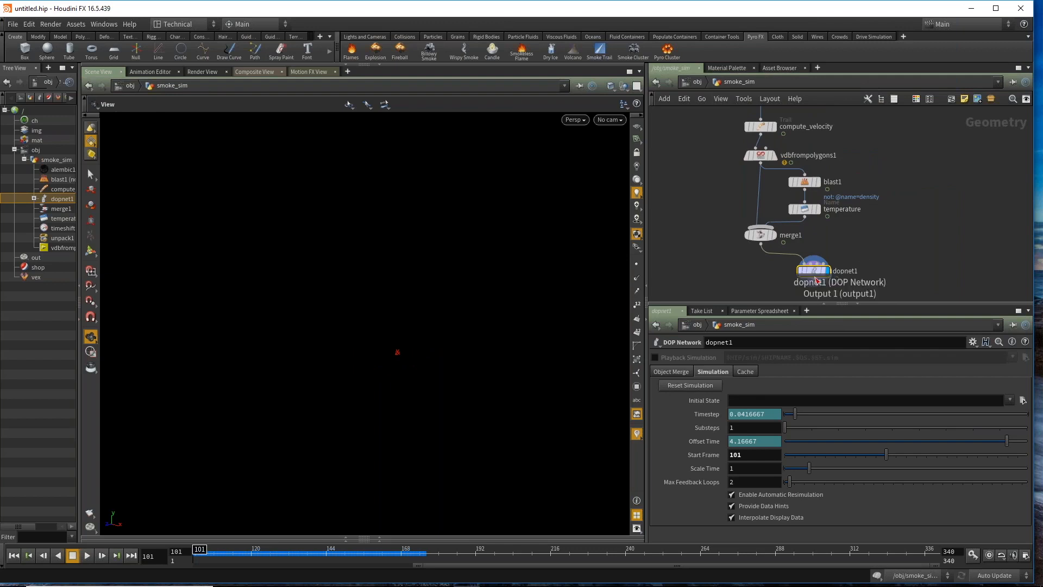
scroll(862, 235, "up", 2)
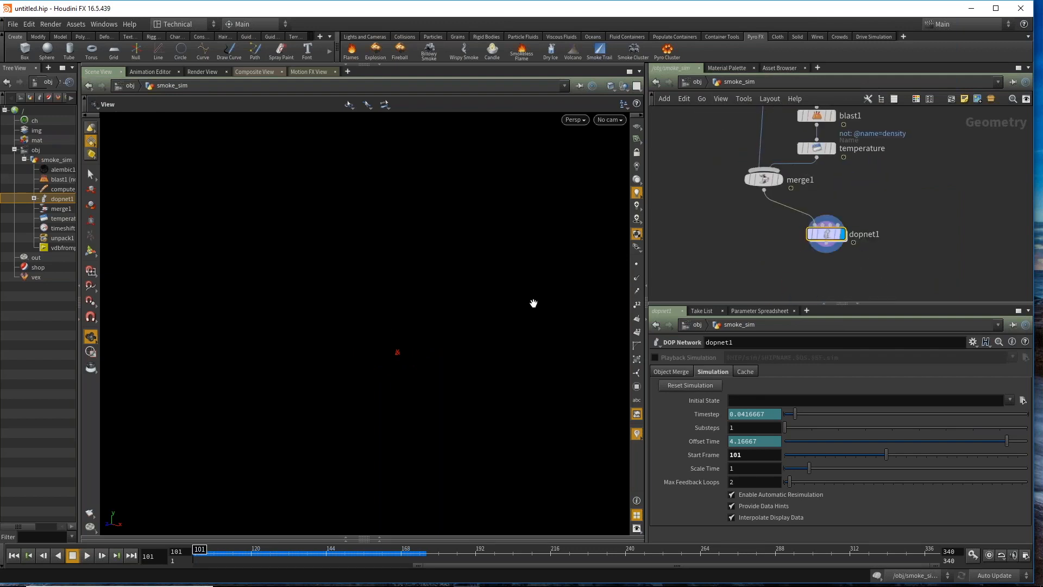
middle_click_drag(744, 284, 738, 263)
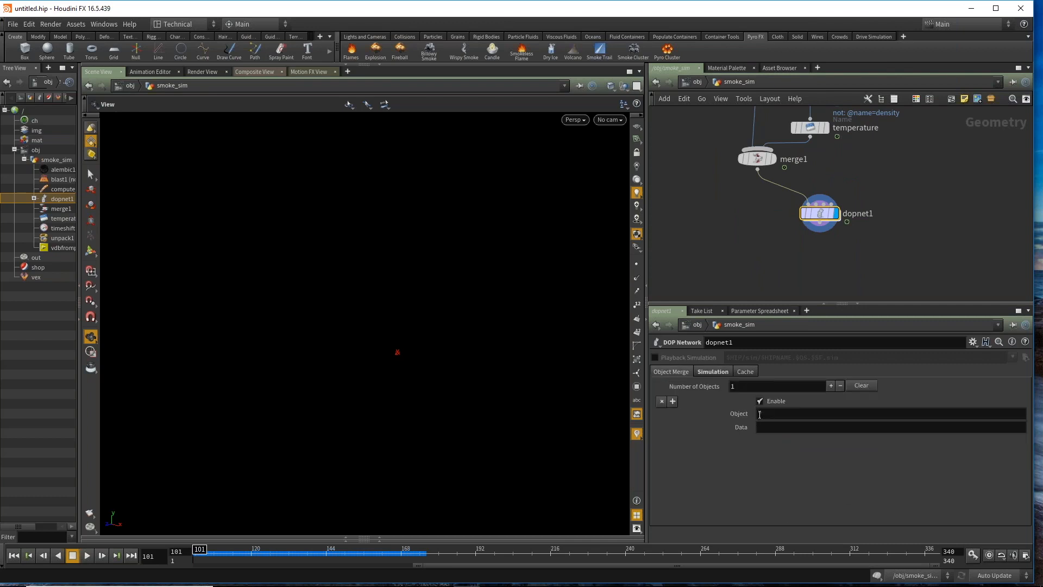
Step: Expand the lower pane with the Geometry Spreadsheet and enlarge it beneath the viewport
left_click(380, 538)
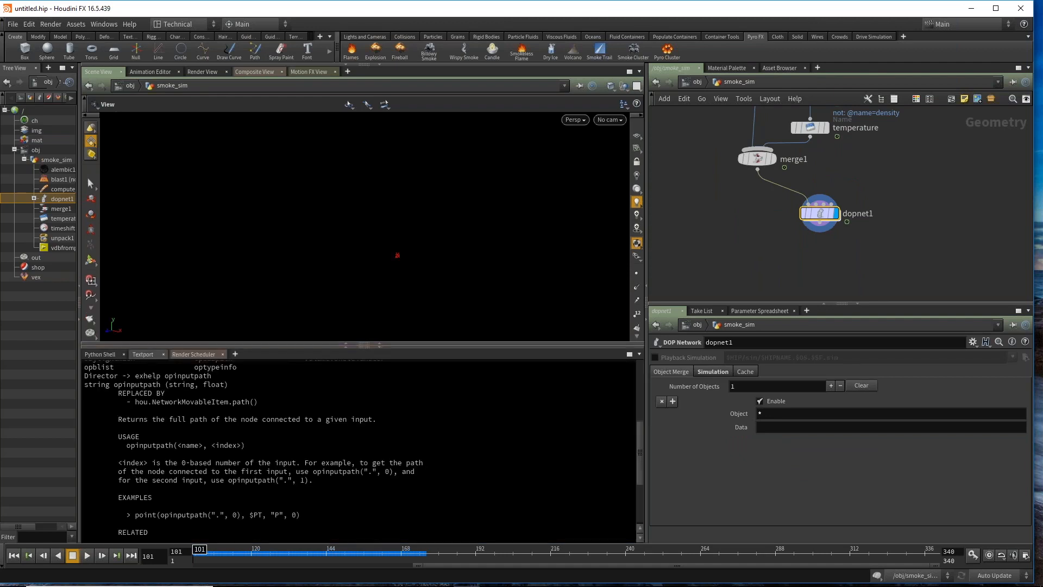
left_click(379, 346)
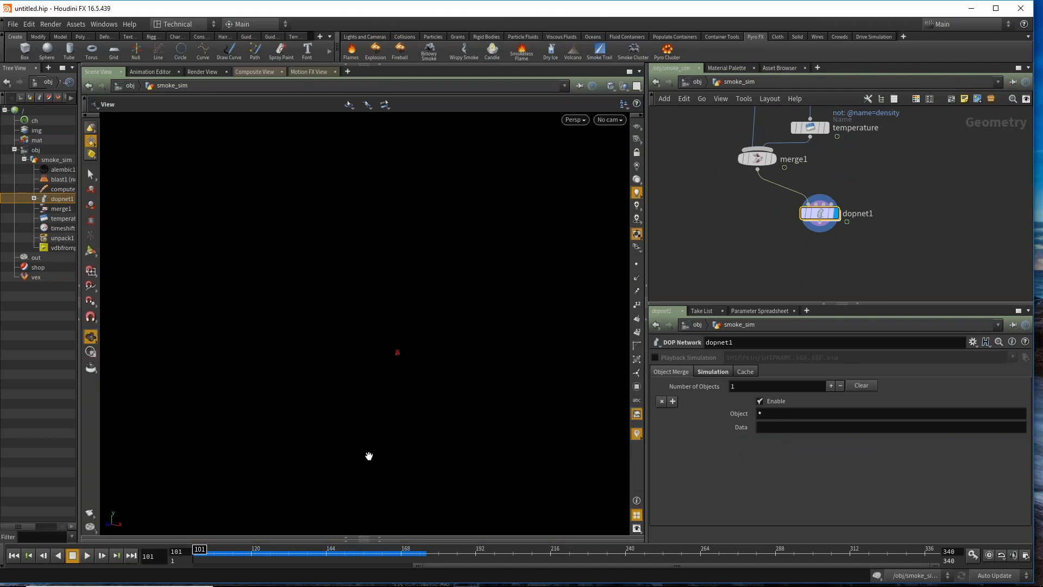
left_click(379, 538)
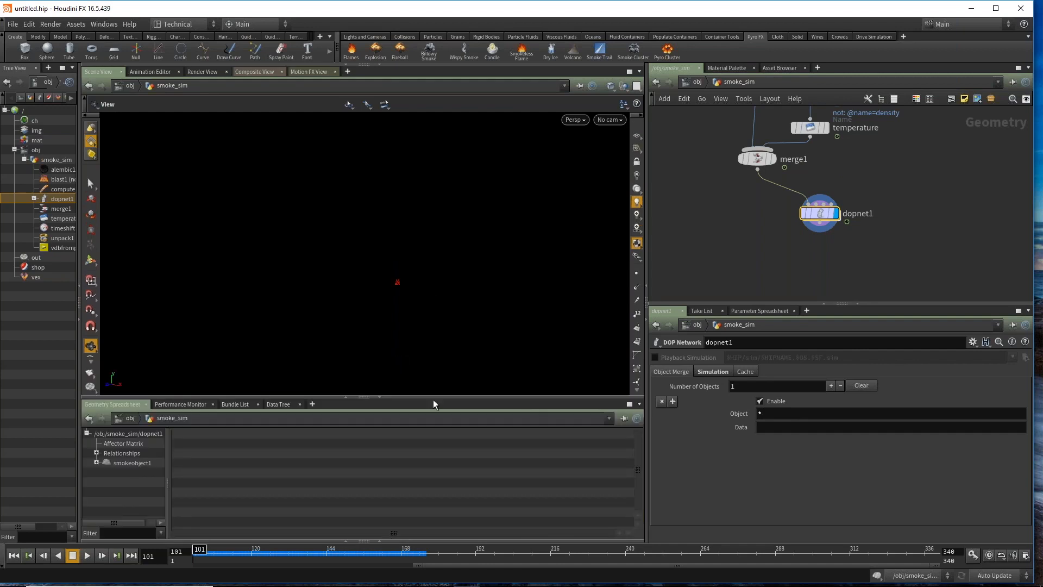
left_click_drag(433, 398, 432, 350)
Step: Compare the Geometry Spreadsheet data of merge1, temperature and blast1 with that of dopnet1
middle_click_drag(891, 179, 901, 216)
scroll(901, 215, "up", 2)
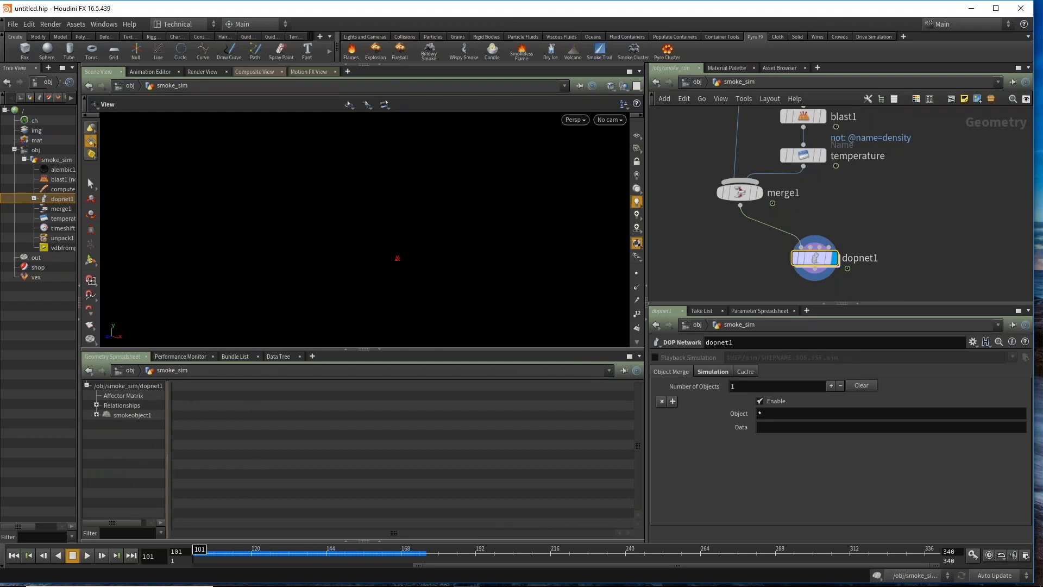
mouse_move(814, 264)
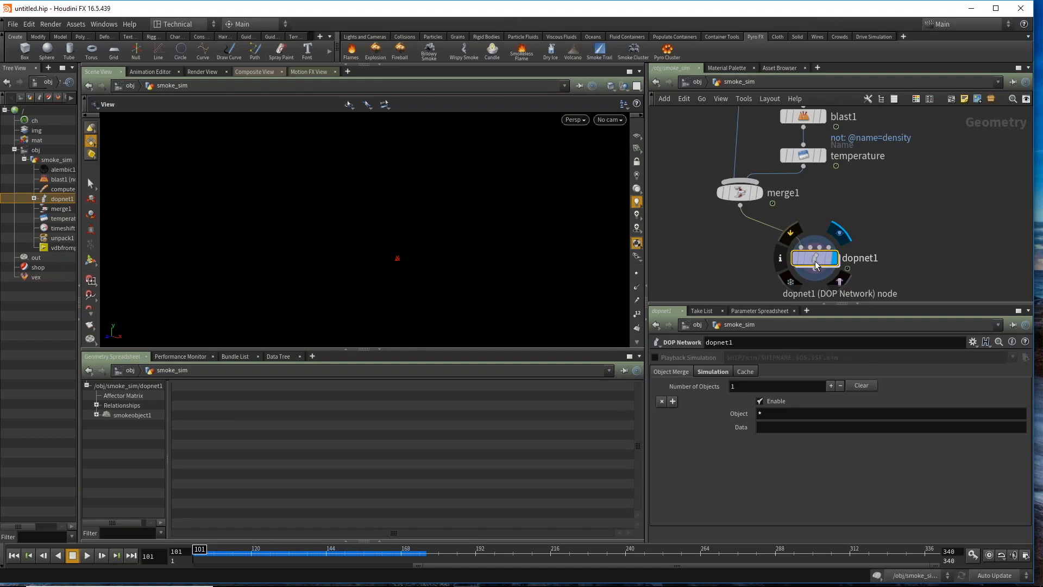
left_click(749, 197)
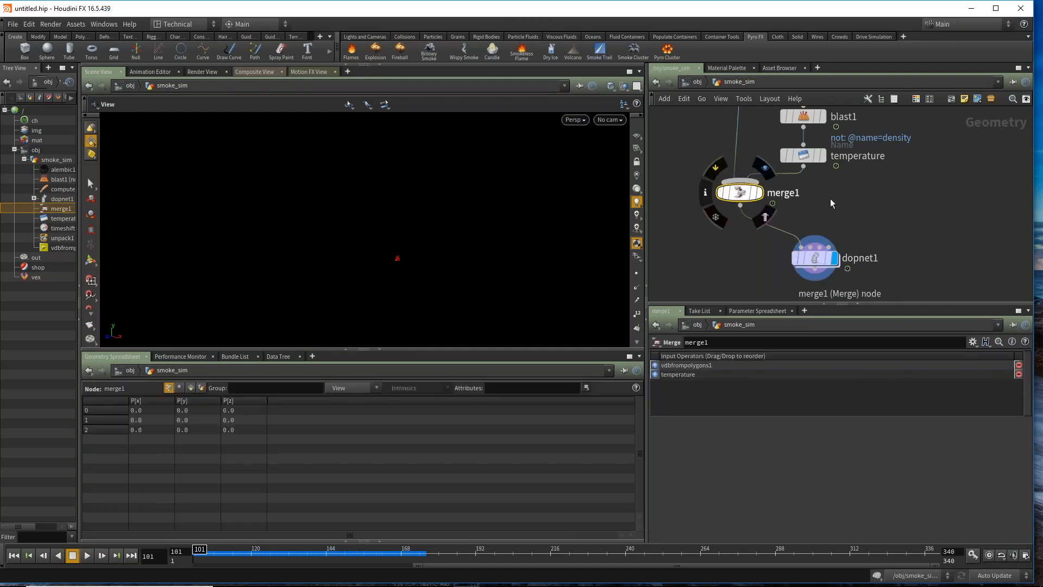
middle_click_drag(831, 203, 811, 204)
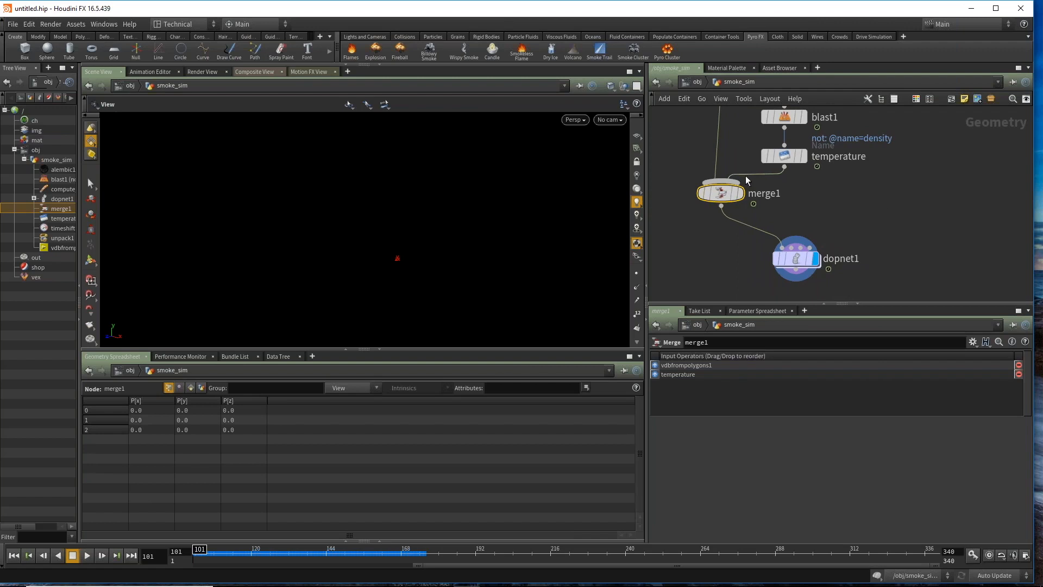
left_click(784, 156)
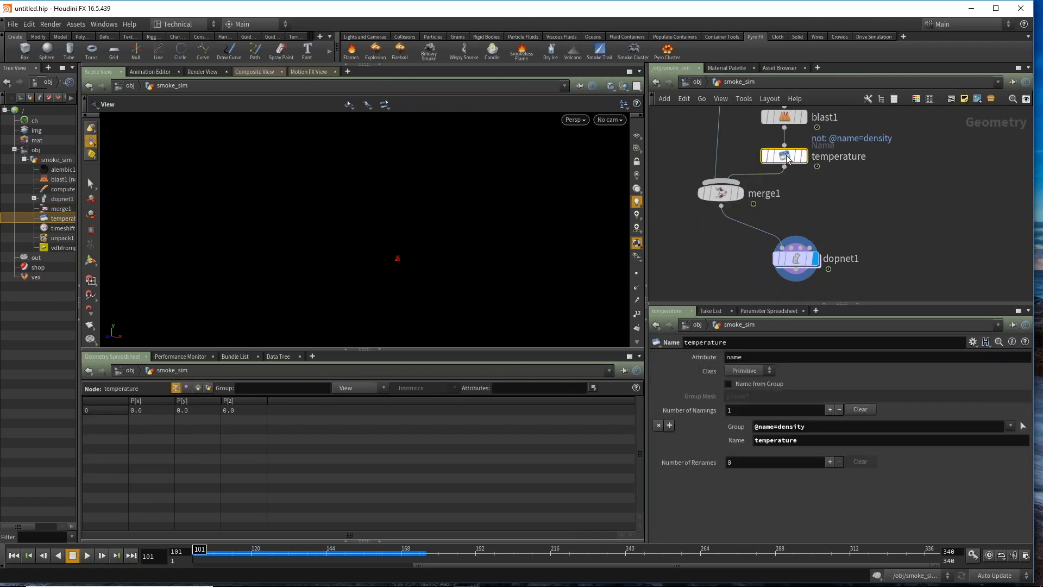
left_click(784, 117)
left_click(720, 193)
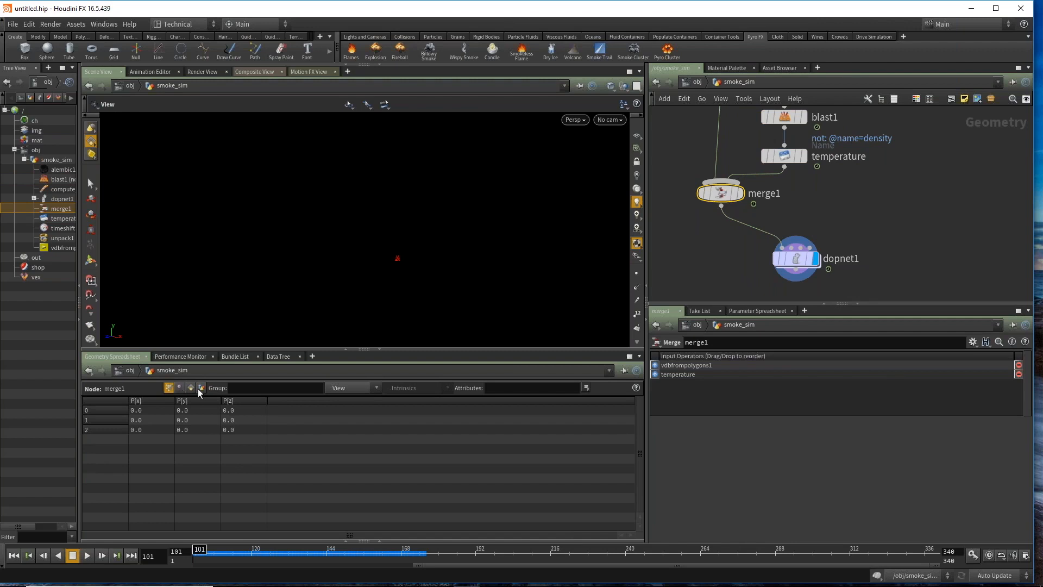
left_click(796, 259)
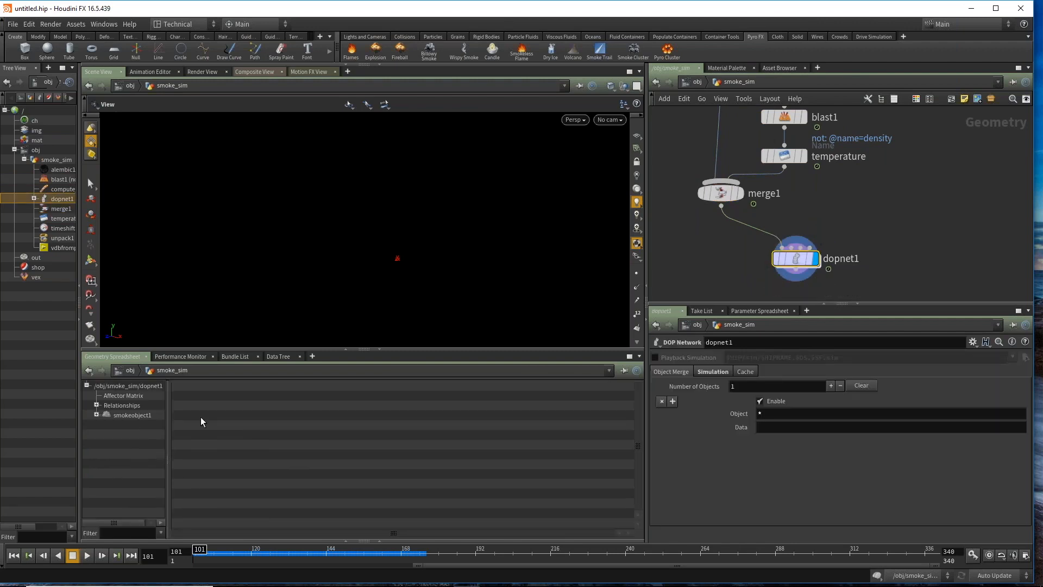
Step: Widen the spreadsheet's data tree and enter smokeobject1 as the Data value in dopnet1's simulation object settings
left_click_drag(168, 404, 199, 407)
middle_click_drag(932, 259, 933, 232)
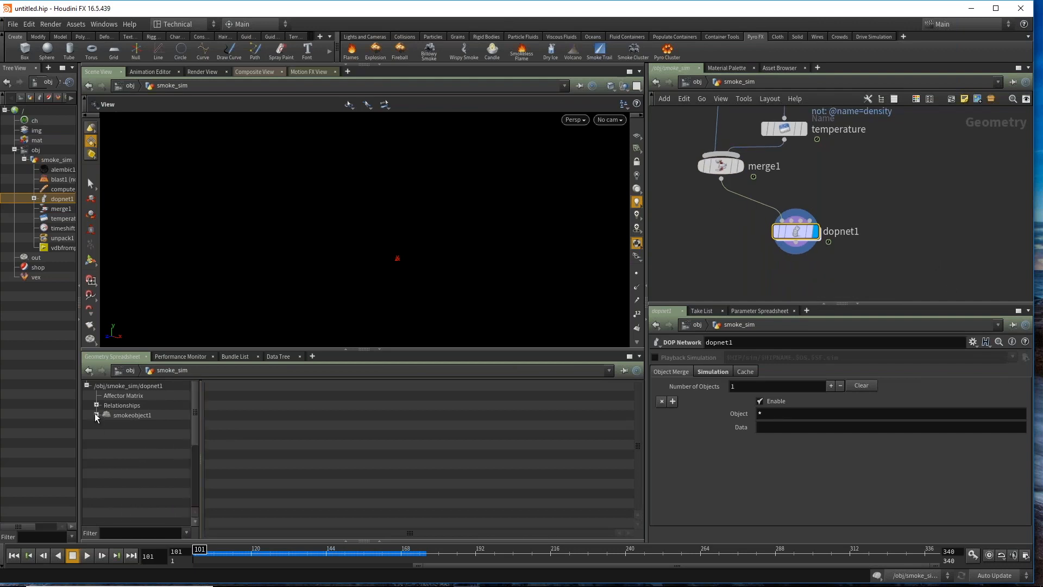
left_click(763, 426)
type("s")
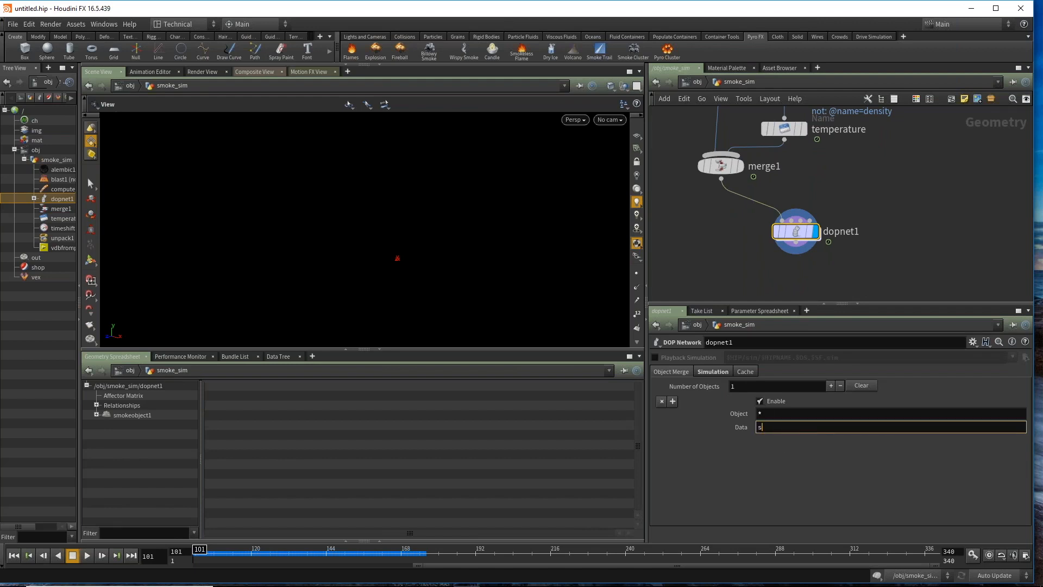
type("mokeobject1")
key("Return")
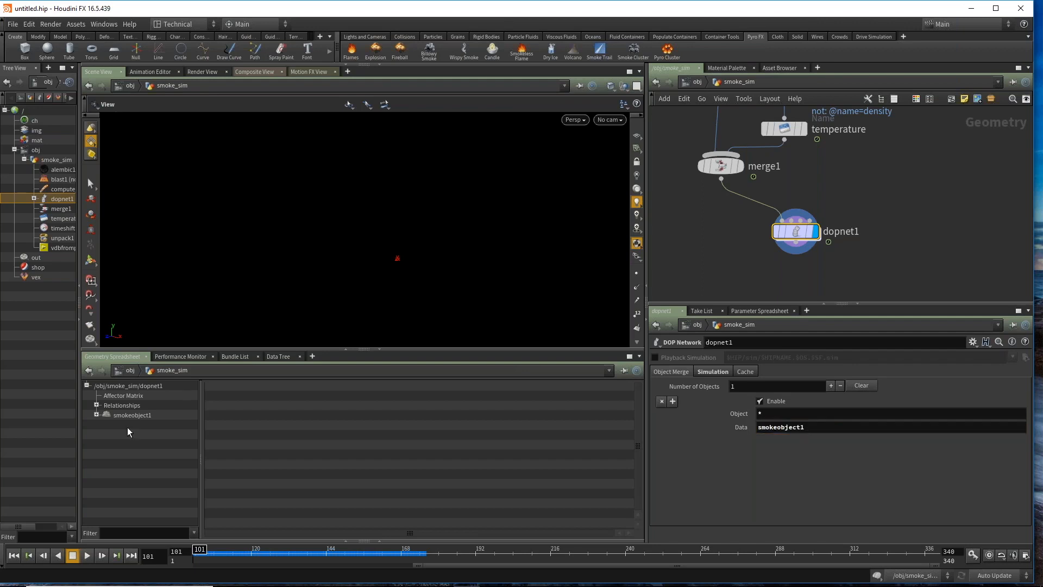
Step: Expand smokeobject1 in the data tree and move the text smokeobject1 from dopnet1's Data value to its Object value
left_click(96, 415)
scroll(142, 460, "down", 3)
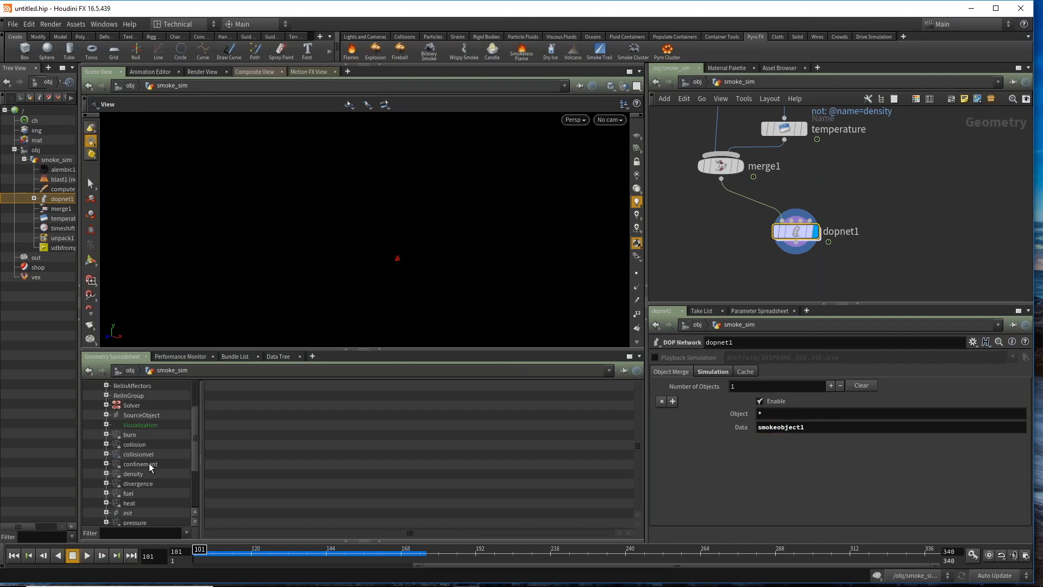
scroll(157, 465, "down", 3)
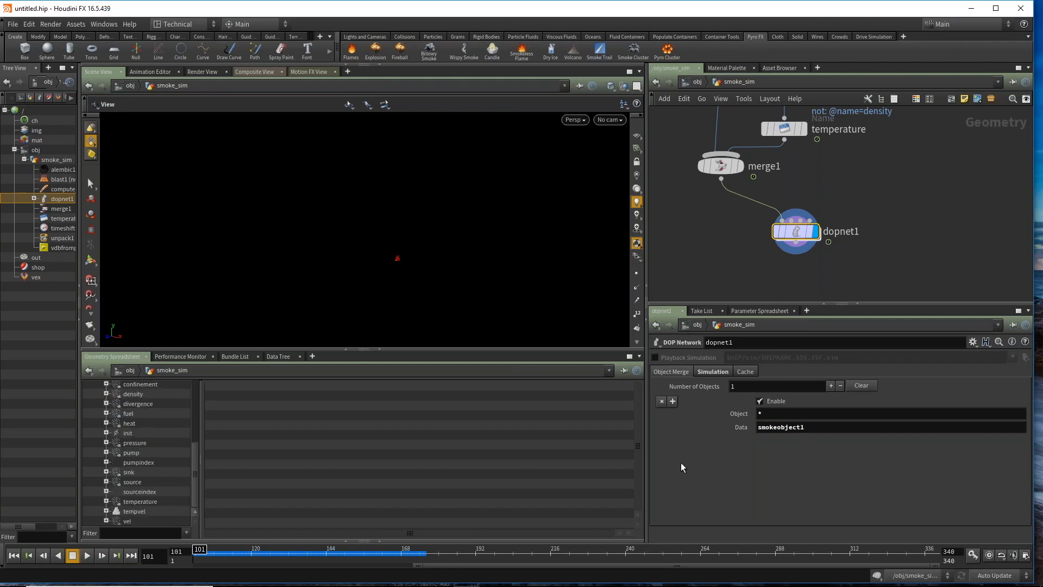
left_click_drag(804, 428, 754, 432)
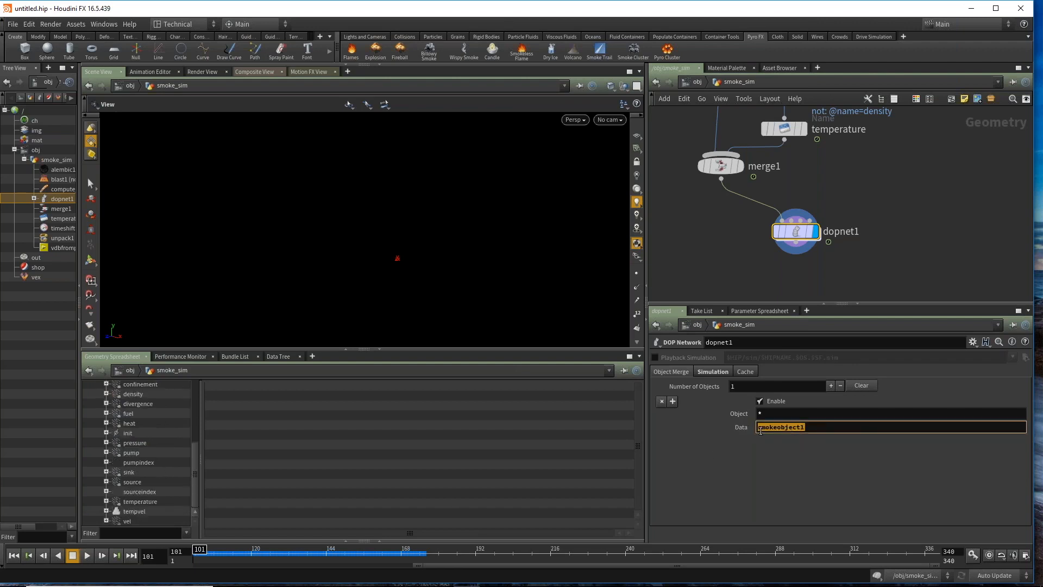
key("ctrl+x")
left_click(790, 413)
key("ctrl+v")
left_click(781, 426)
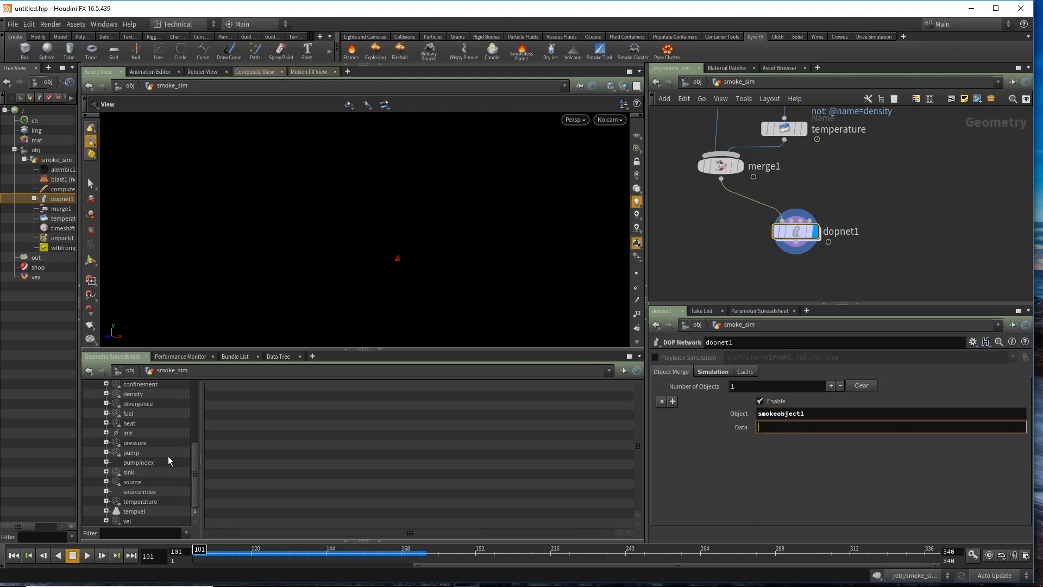
Step: Enlarge the data tree to review smokeobject1's fields, set dopnet1's Data to density, and restore the viewport's height
scroll(163, 465, "up", 5)
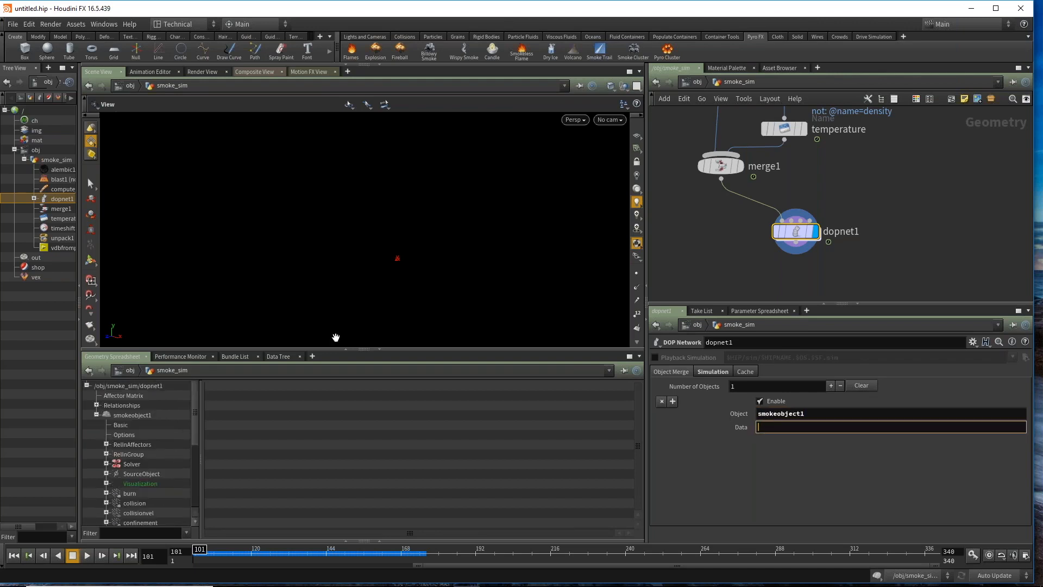
left_click_drag(333, 350, 331, 243)
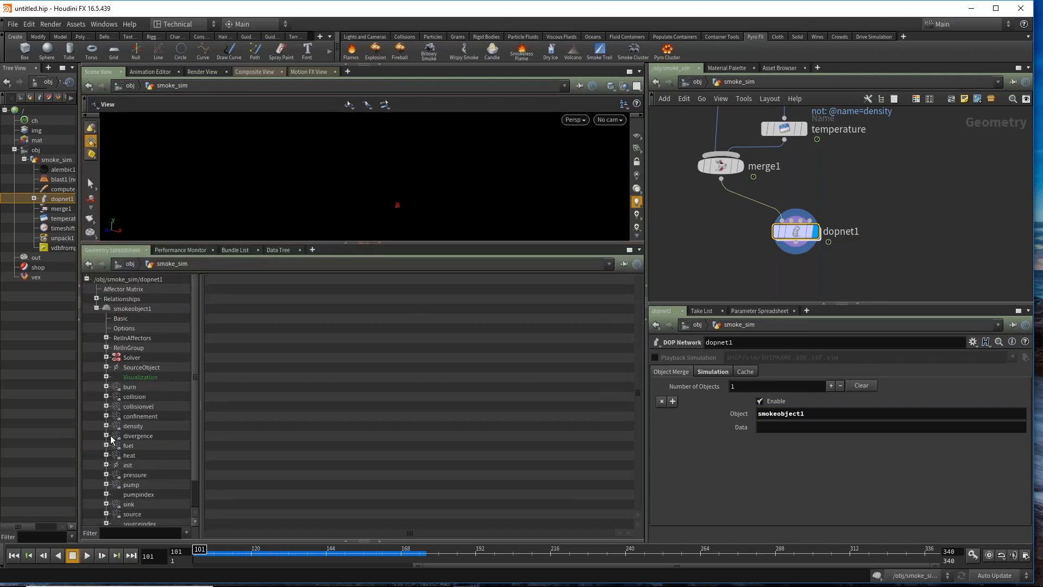
scroll(141, 418, "down", 1)
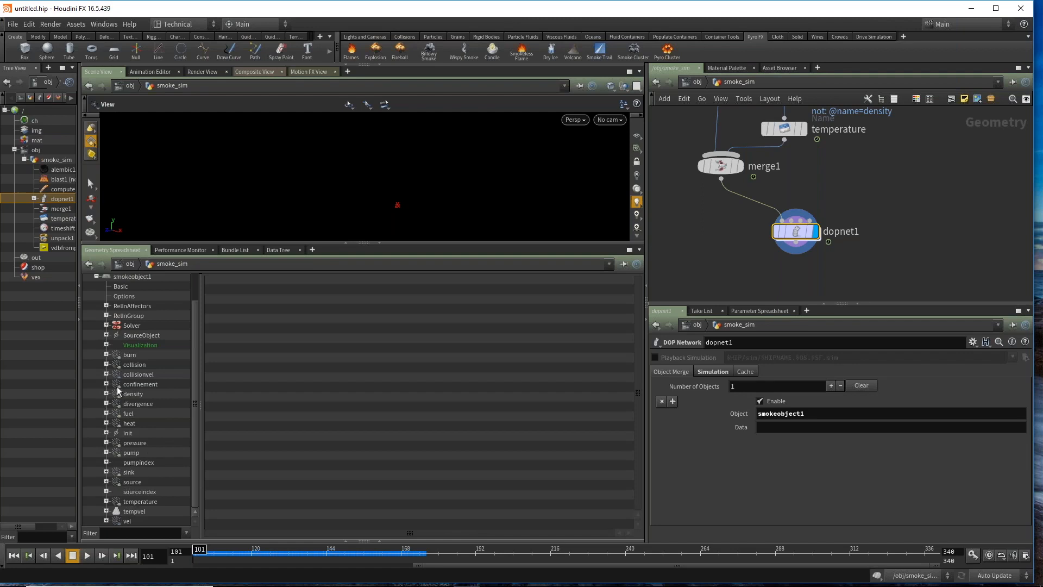
left_click(798, 427)
type("density")
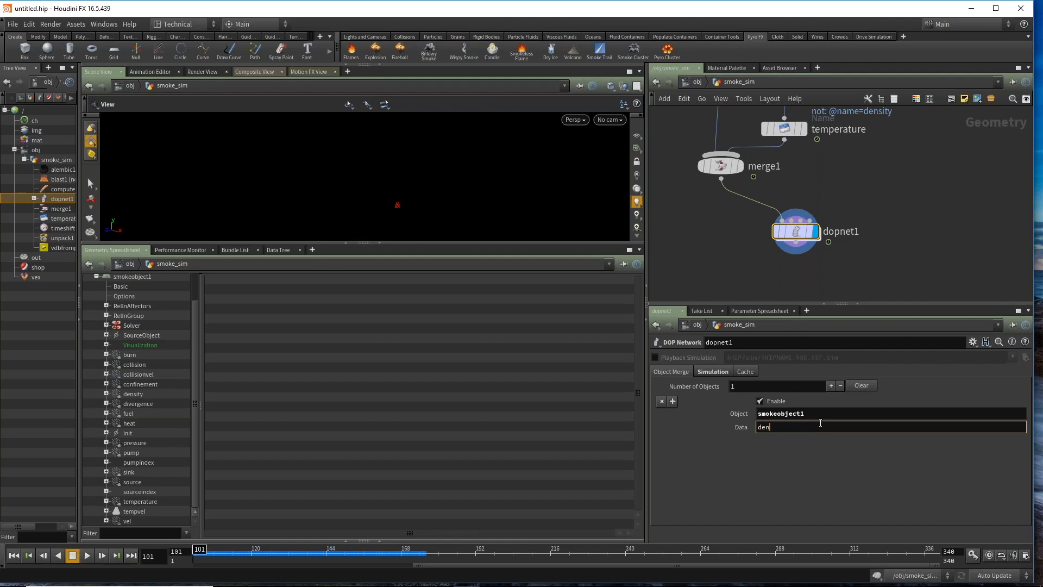
key("Return")
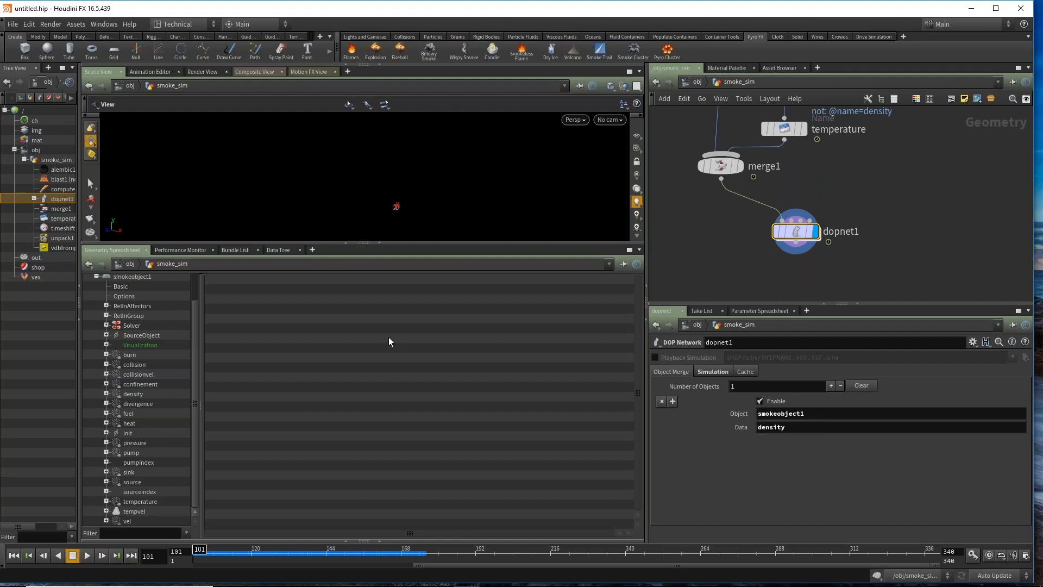
left_click_drag(419, 242, 418, 361)
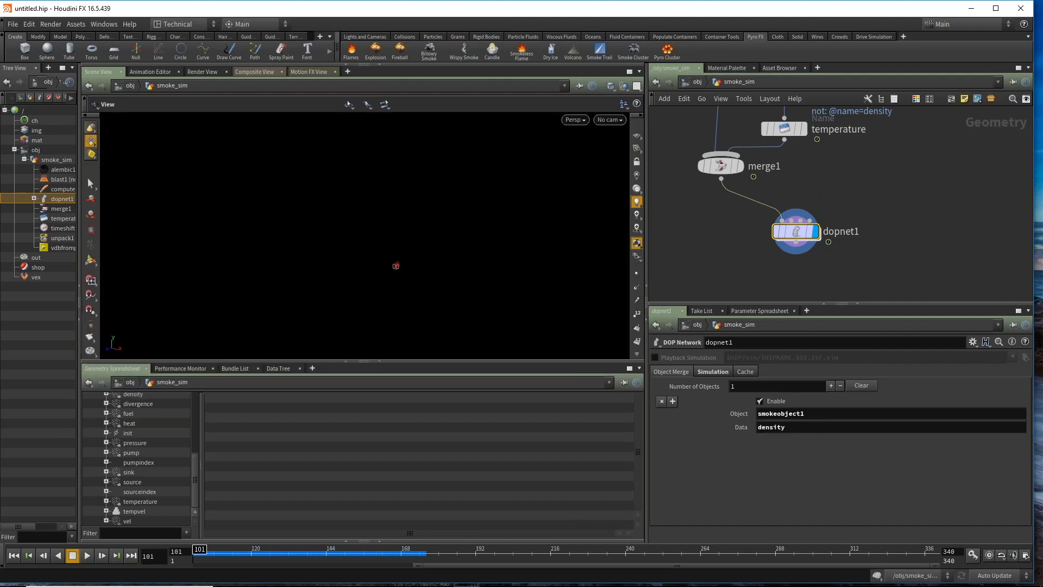
Step: Set smokeobject1's Division Size to 0.1 inside dopnet1 and return to the smoke_sim network
middle_click_drag(729, 221, 738, 258)
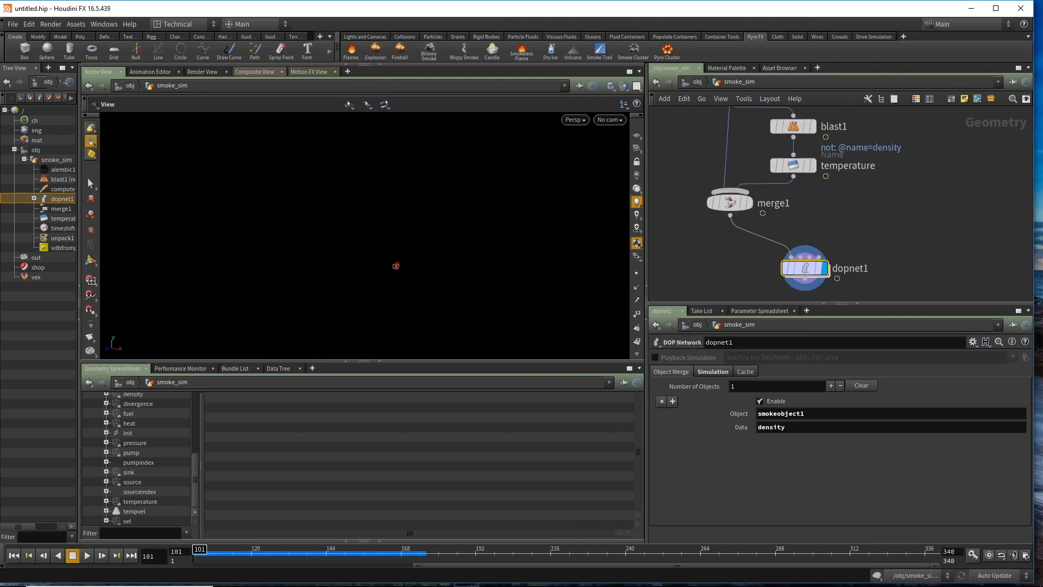
scroll(696, 138, "down", 1)
middle_click_drag(696, 138, 710, 207)
middle_click_drag(850, 266, 851, 200)
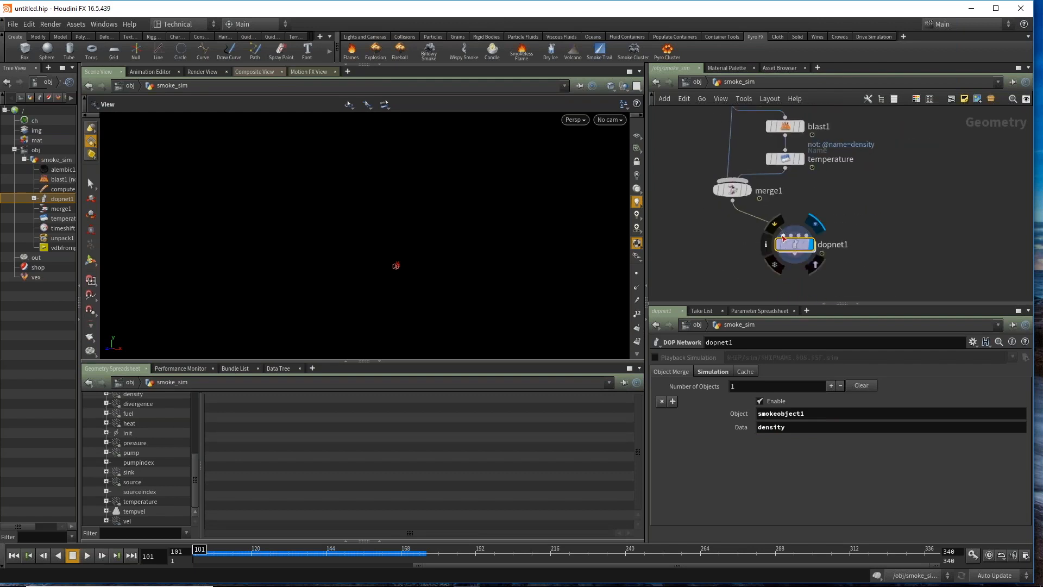
double_click(800, 245)
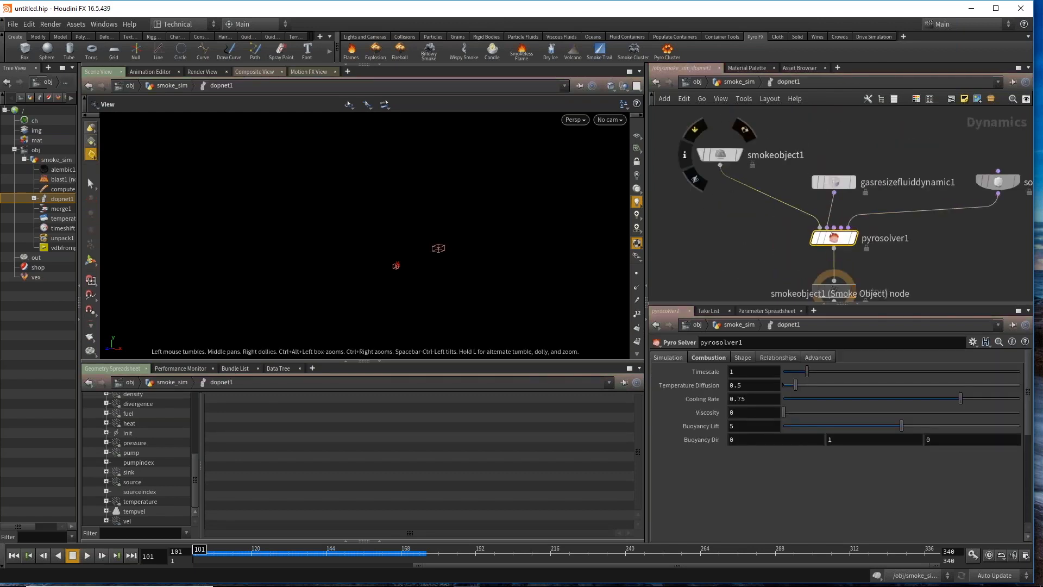
left_click(720, 154)
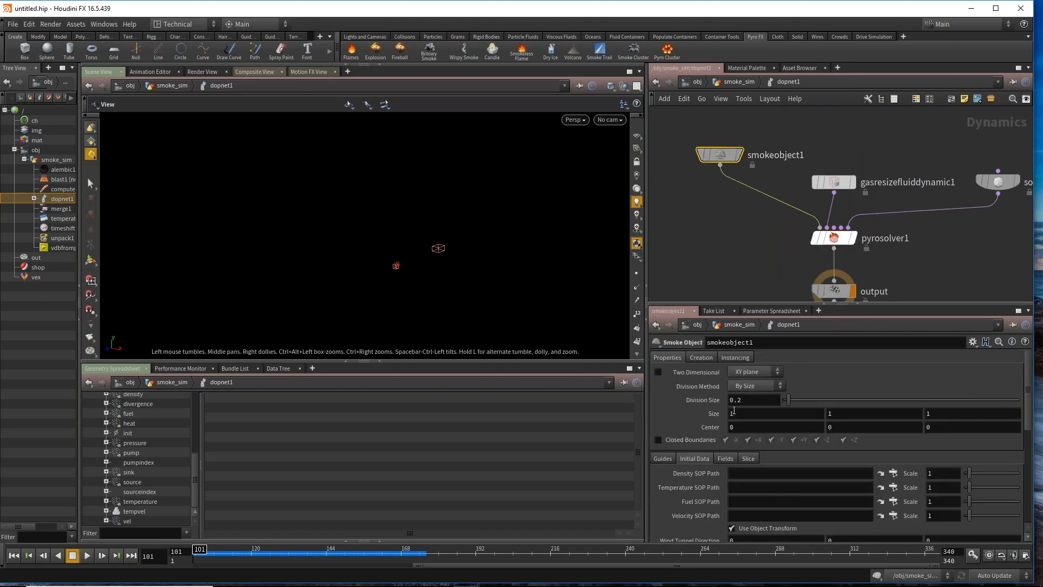
left_click_drag(734, 400, 750, 408)
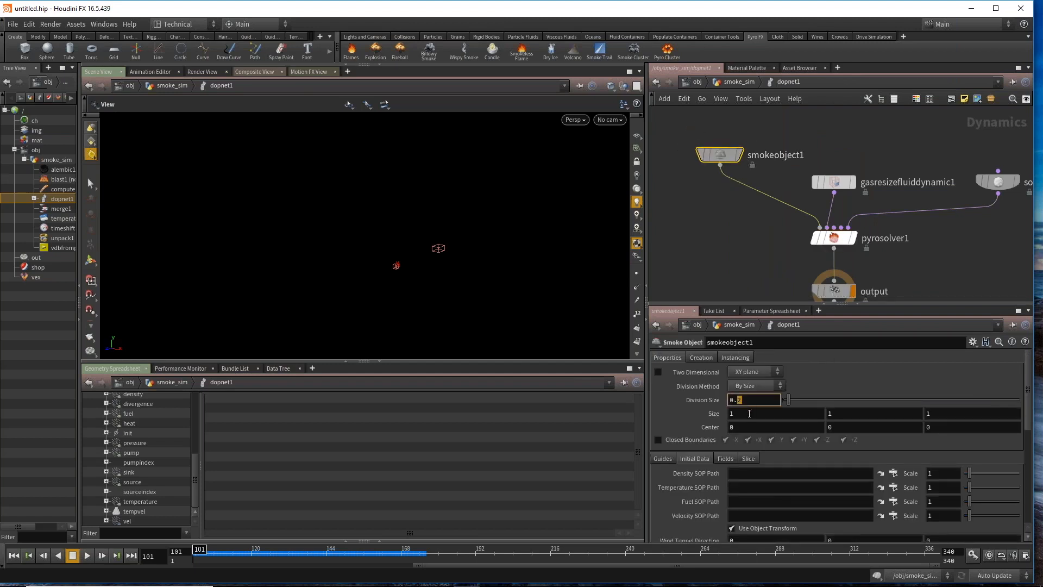
key("Return")
left_click(765, 243)
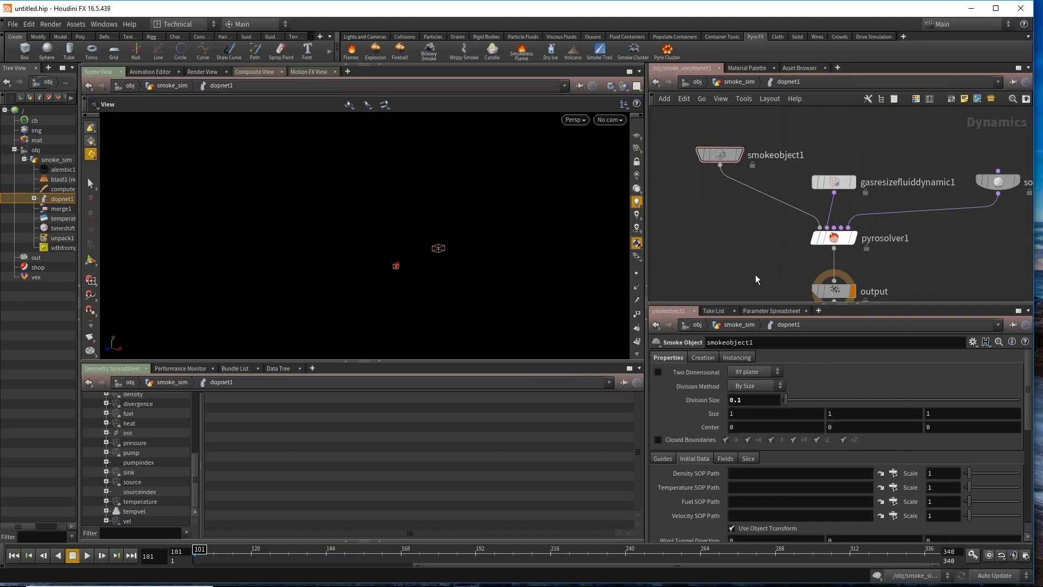
key("u")
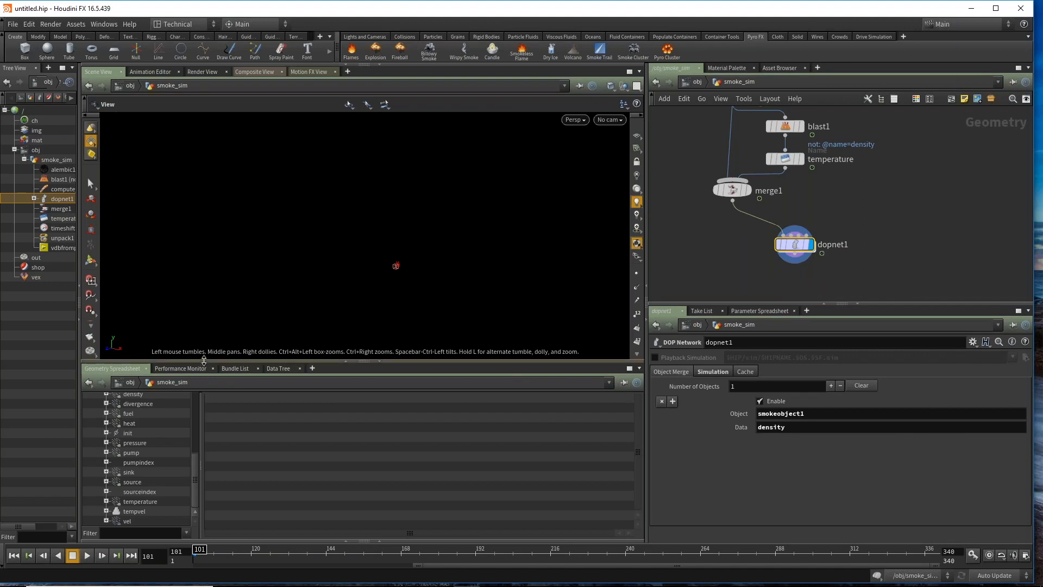
Step: Inspect the density volume up close in the first simulation frames and return to frame 101
left_click_drag(202, 360, 202, 264)
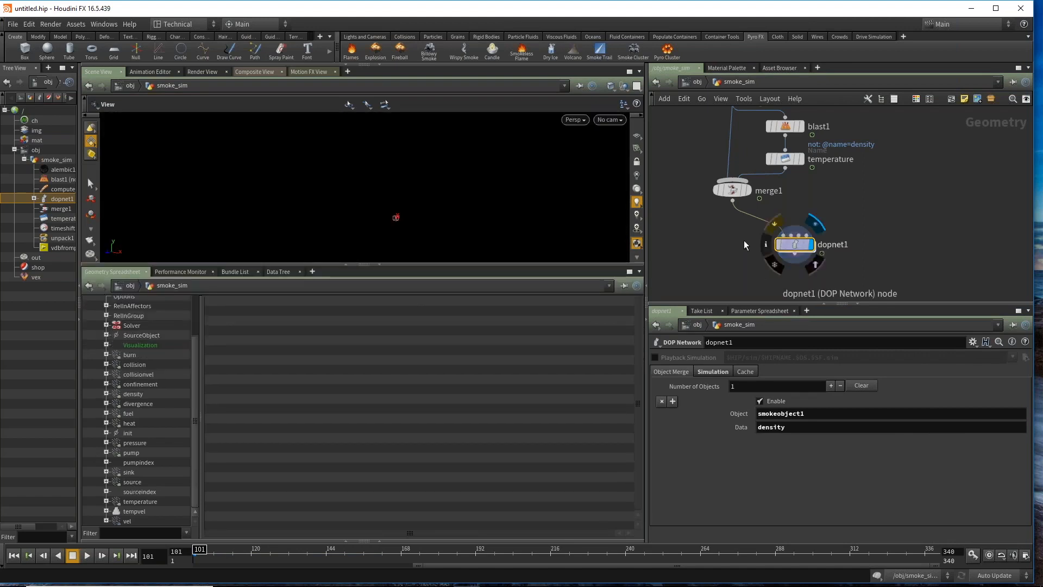
left_click_drag(405, 265, 404, 359)
scroll(408, 275, "up", 3)
middle_click_drag(411, 258, 474, 291)
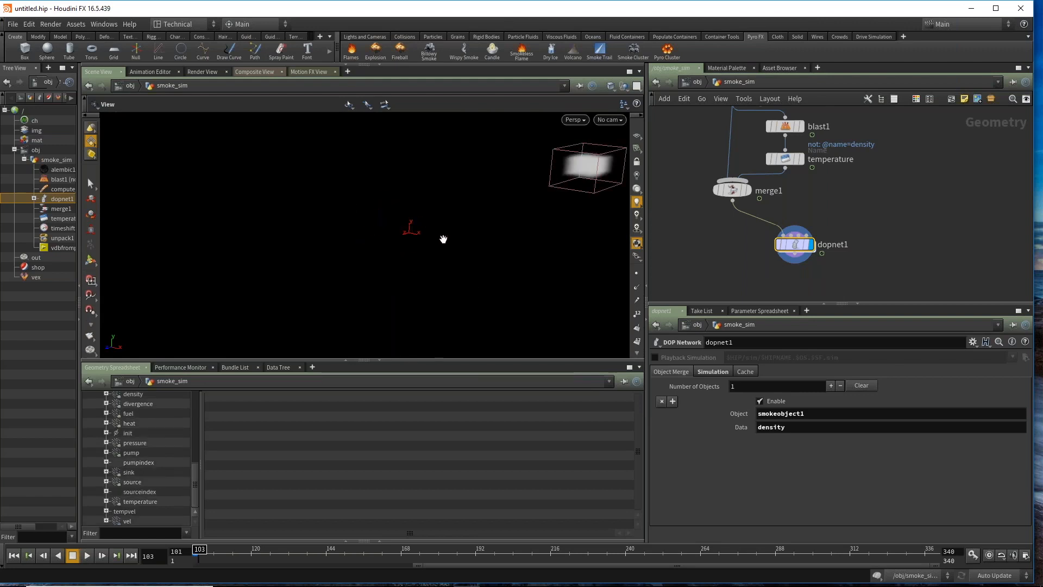
left_click(194, 553)
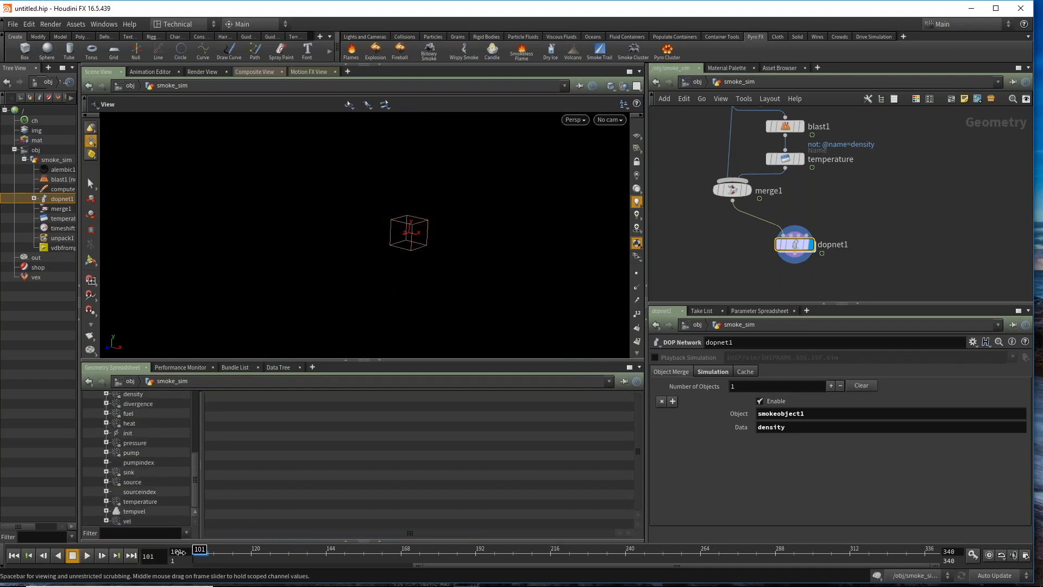
middle_click_drag(399, 219, 366, 253)
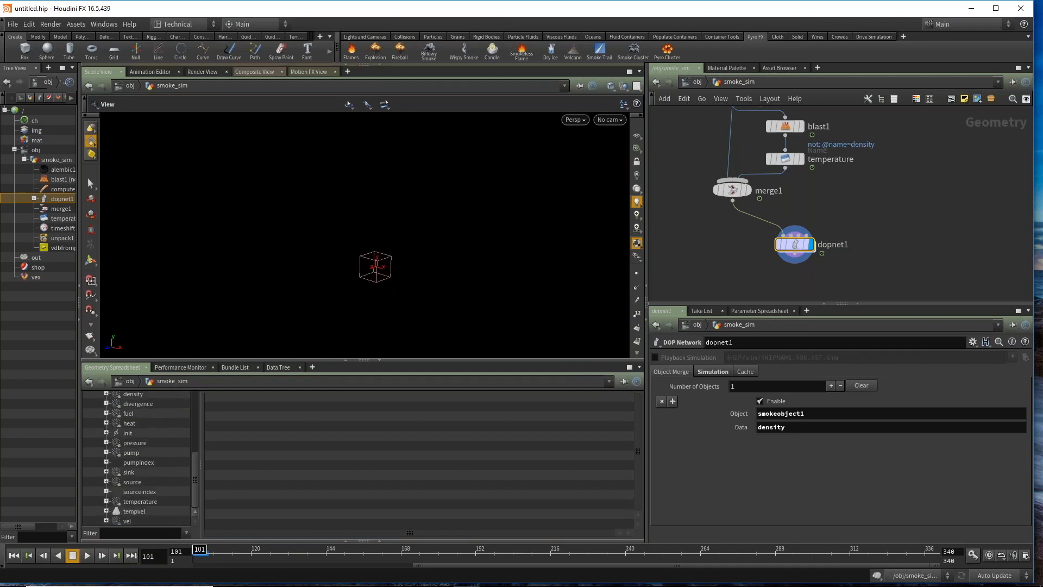
Step: Try enabling Creation Frame Specifies Simulation Frame on smokeobject1, keeping Solve on Creation Frame on, and play the simulation from smoke_sim
double_click(798, 244)
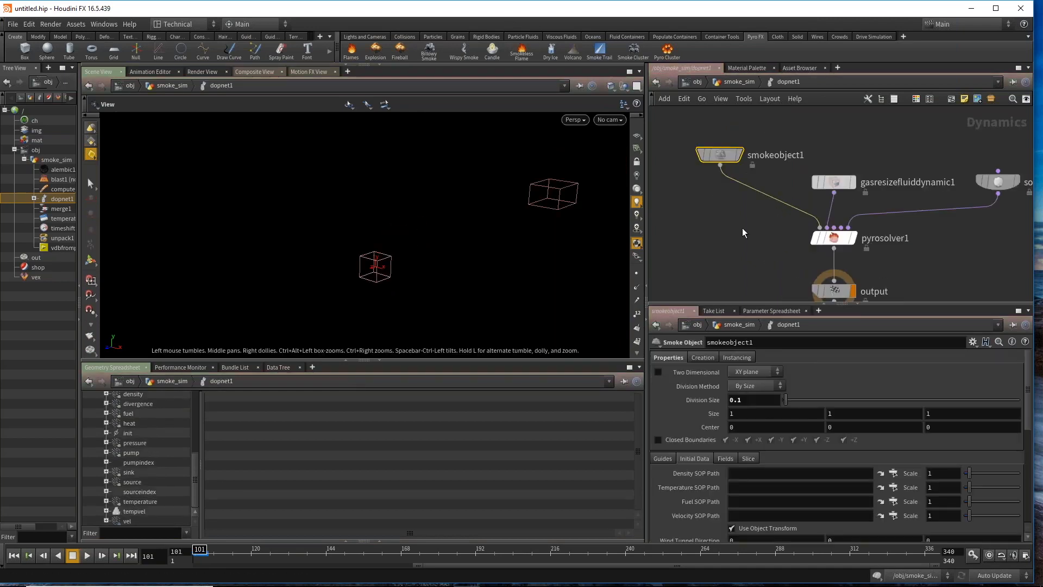
middle_click_drag(688, 124, 764, 112)
scroll(763, 111, "up", 1)
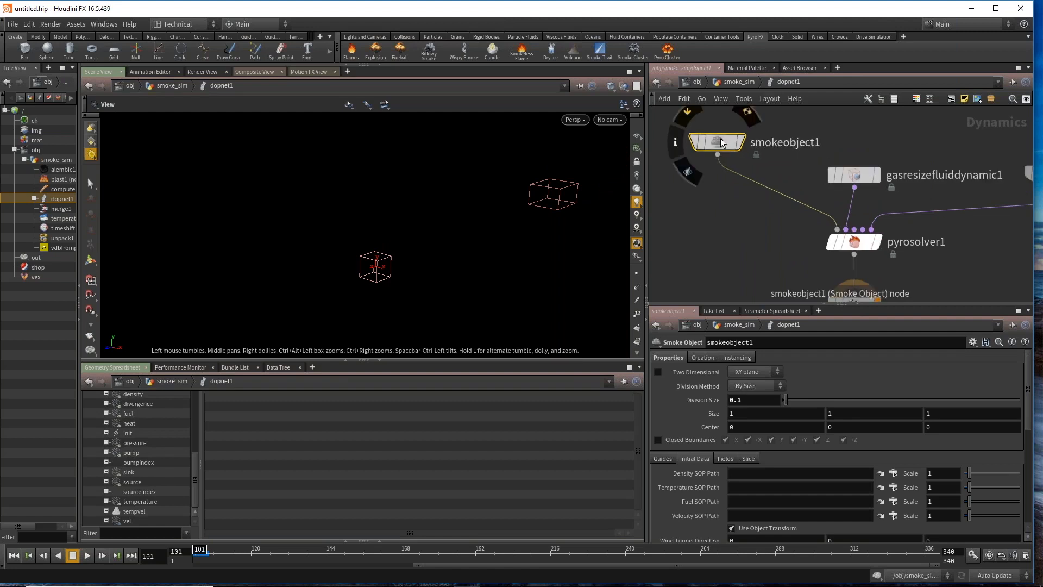
left_click(705, 358)
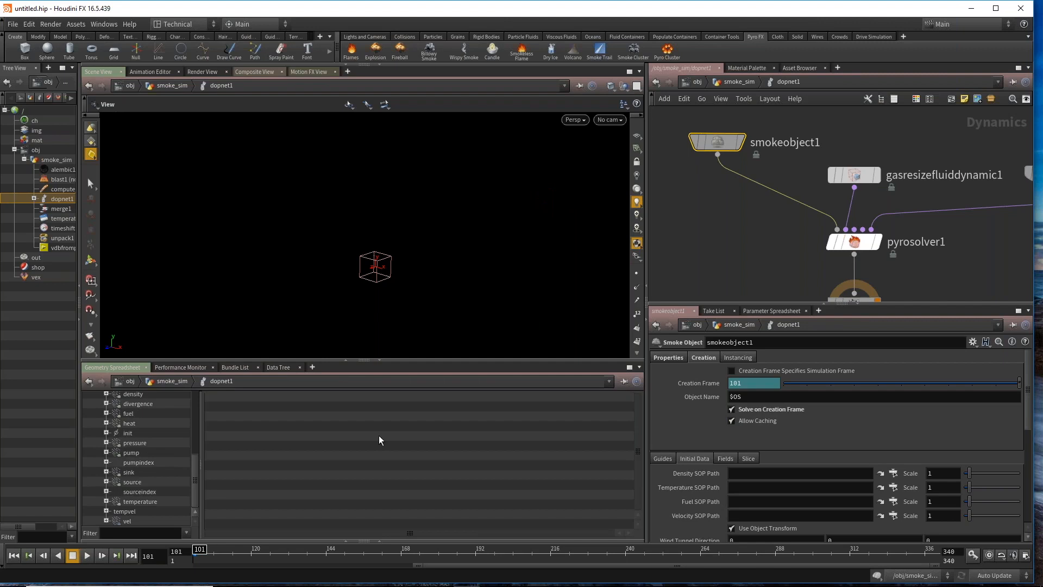
left_click(731, 371)
left_click(732, 409)
left_click(731, 410)
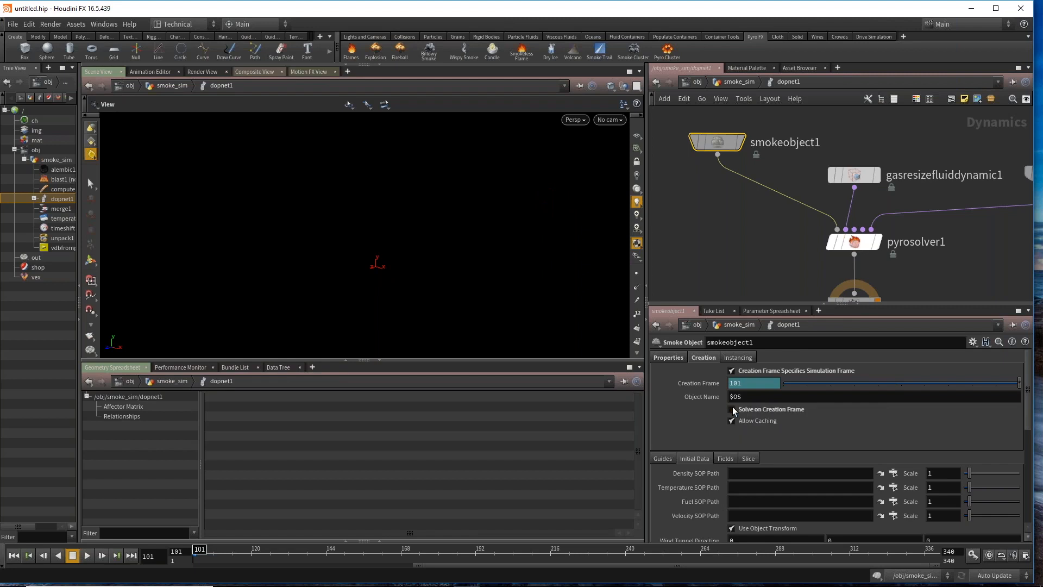
key("u")
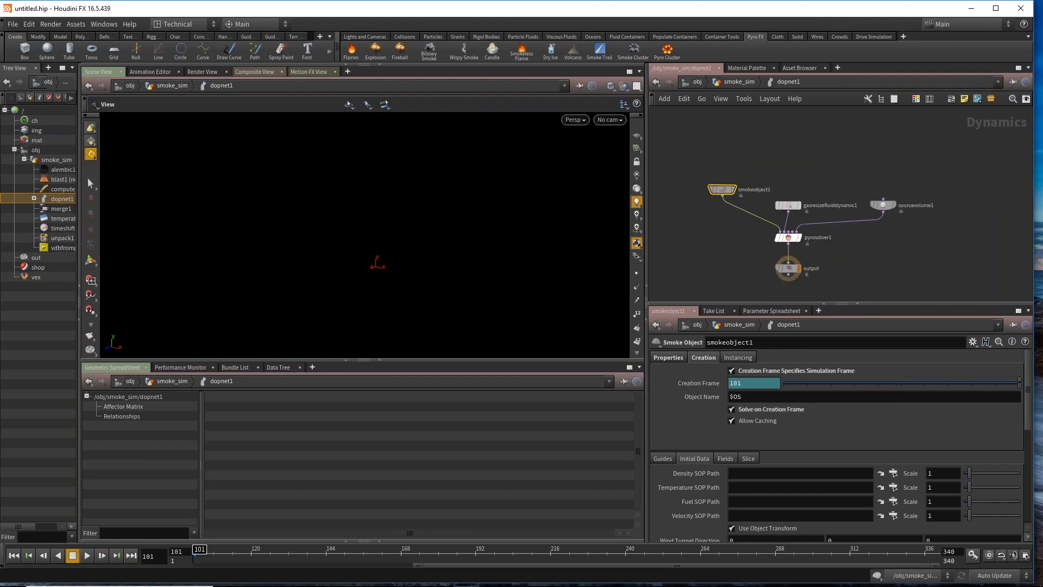
left_click_drag(382, 212, 388, 234)
left_click(86, 556)
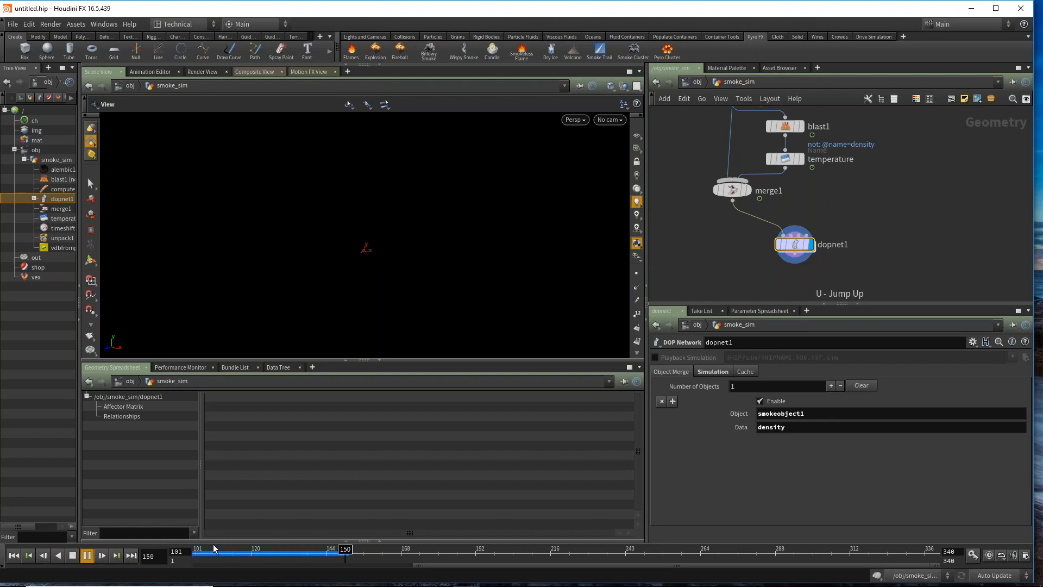
Step: Turn off Creation Frame Specifies Simulation Frame on smokeobject1, leave Solve on Creation Frame enabled, and return to smoke_sim
double_click(795, 244)
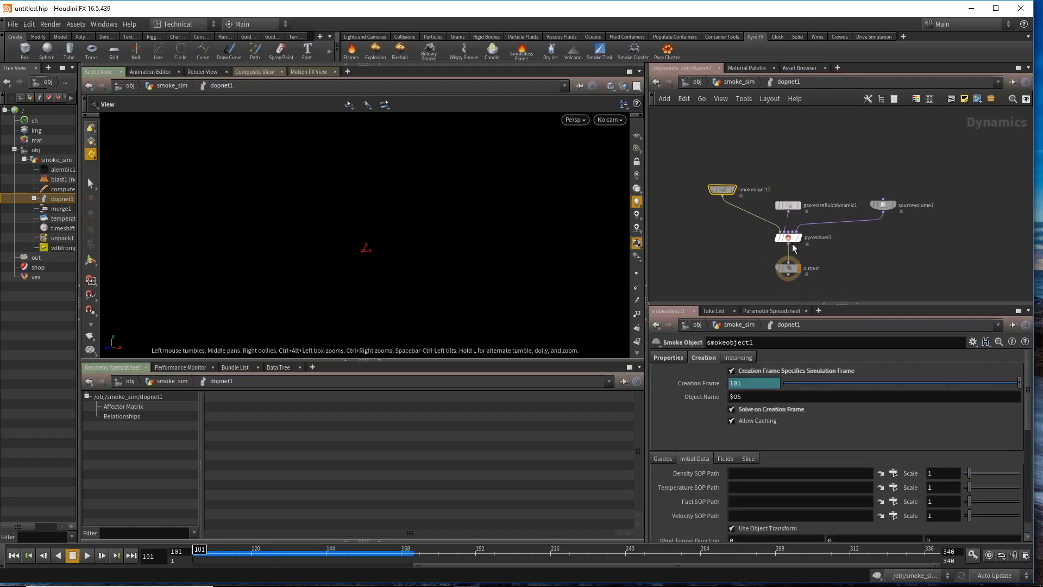
left_click(732, 410)
left_click(731, 371)
left_click(733, 409)
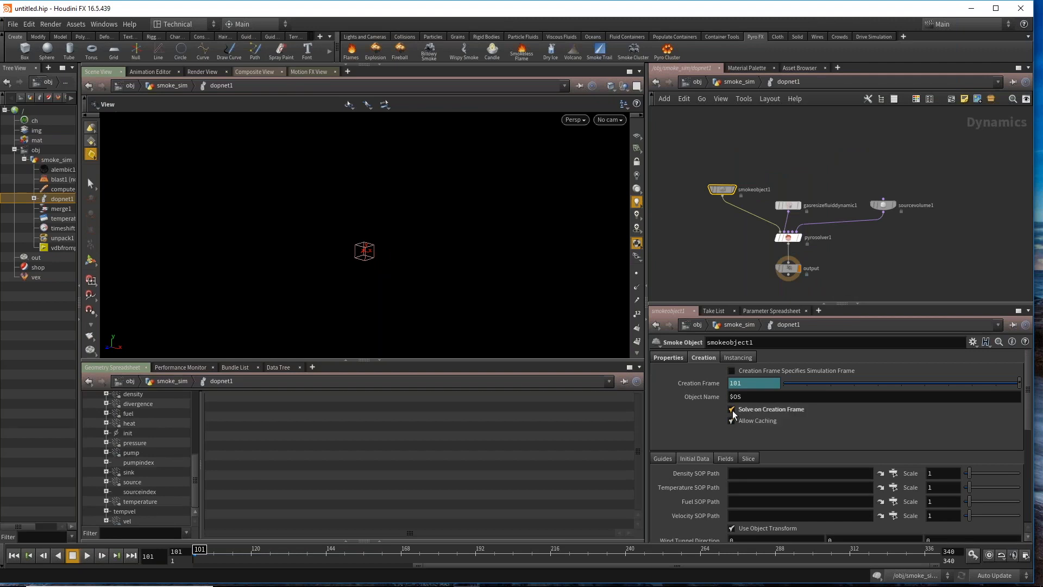
key("u")
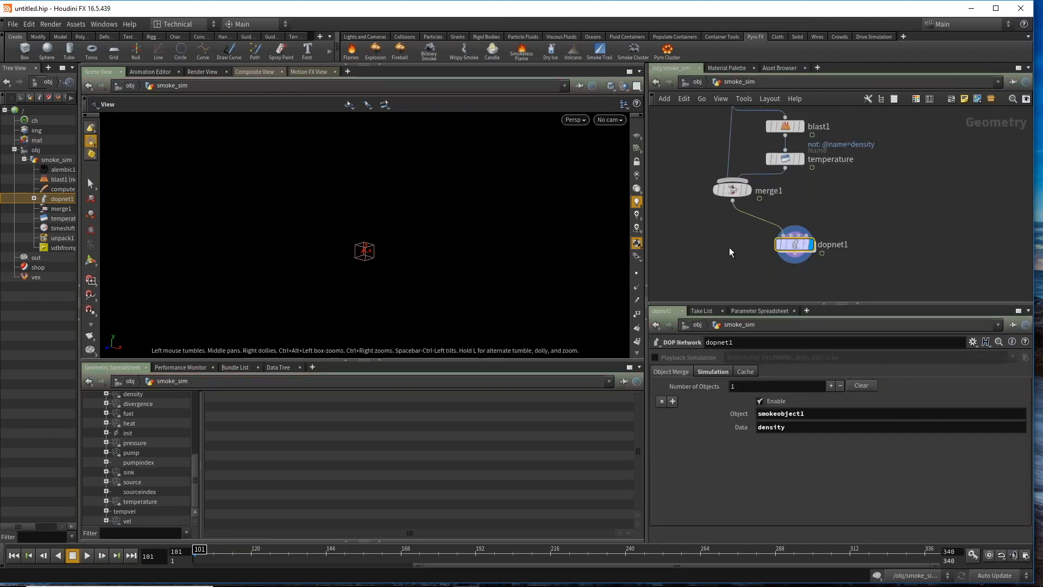
Step: Play the density-only smoke simulation, return to frame 101, and bring dopnet1 and its input nodes into view
left_click(89, 555)
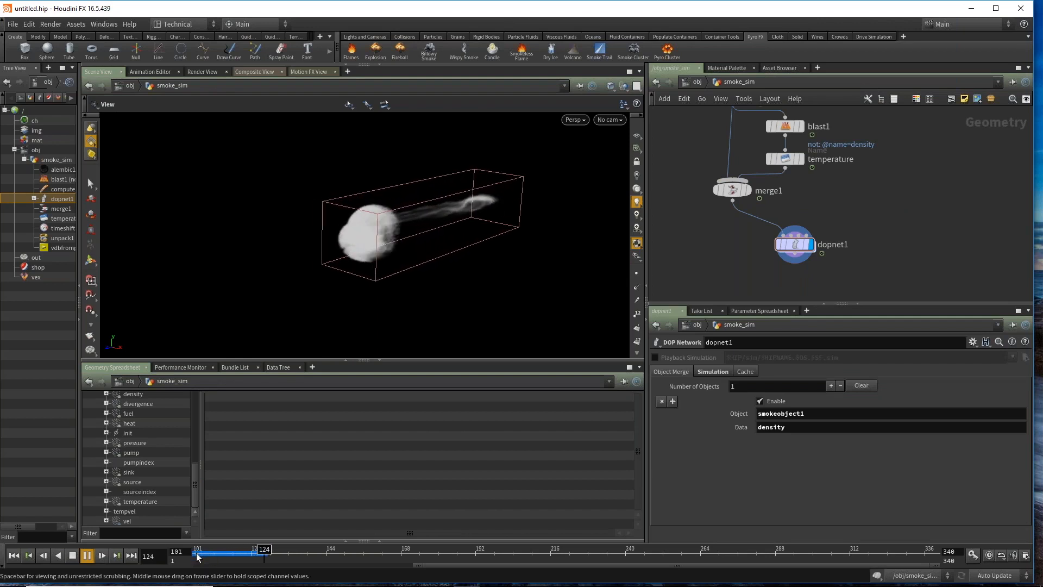
left_click_drag(204, 555, 192, 555)
middle_click_drag(813, 189, 779, 229)
middle_click_drag(743, 165, 734, 180)
middle_click_drag(755, 239, 754, 230)
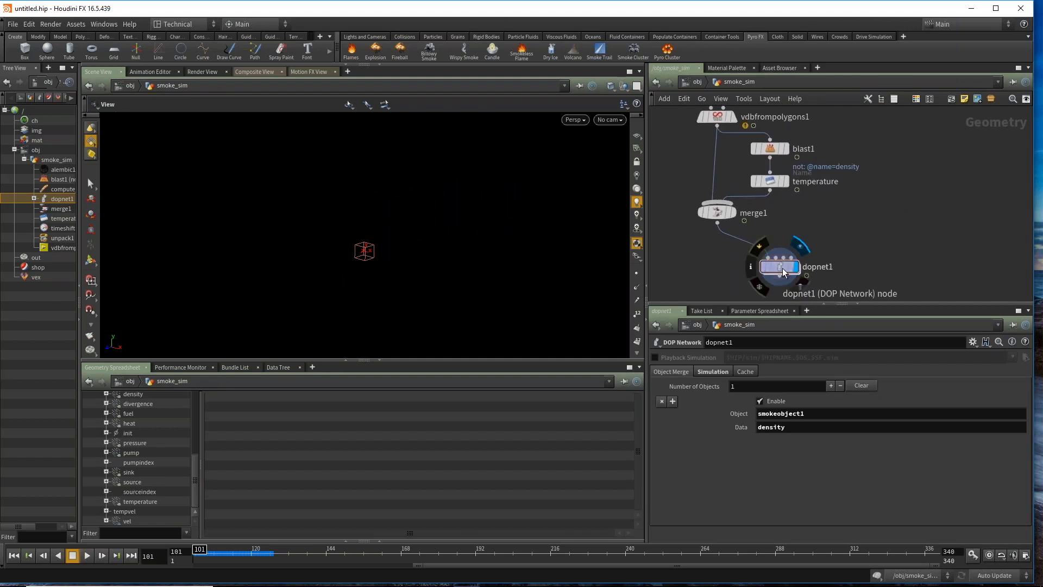
Step: Check merge1's volume information and set the voxel size of vdbfrompolygons1 to 0.02
middle_click(718, 212)
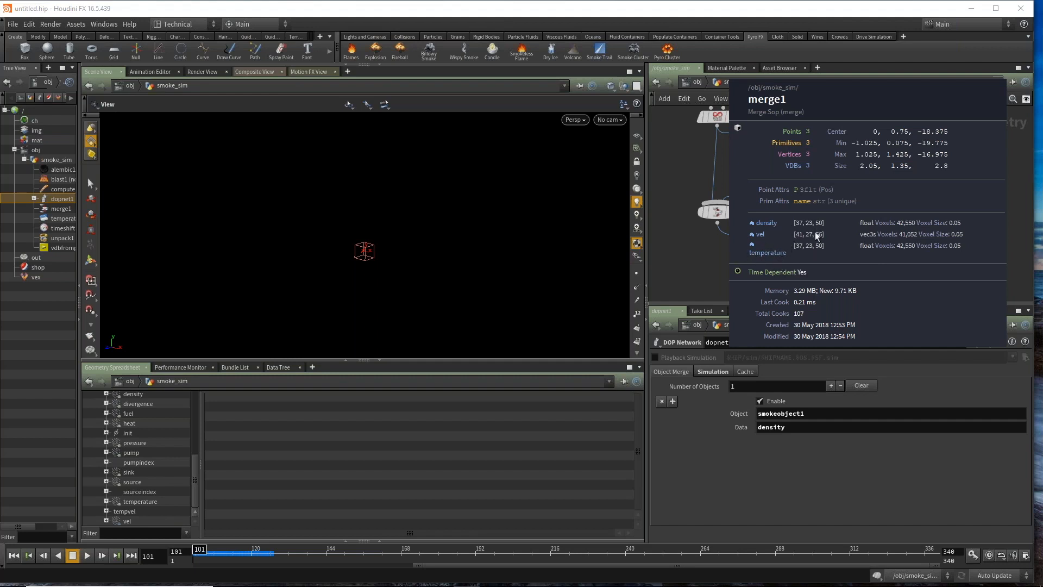
middle_click_drag(814, 233, 813, 234)
scroll(748, 182, "down", 3)
middle_click_drag(711, 165, 722, 217)
scroll(733, 188, "up", 3)
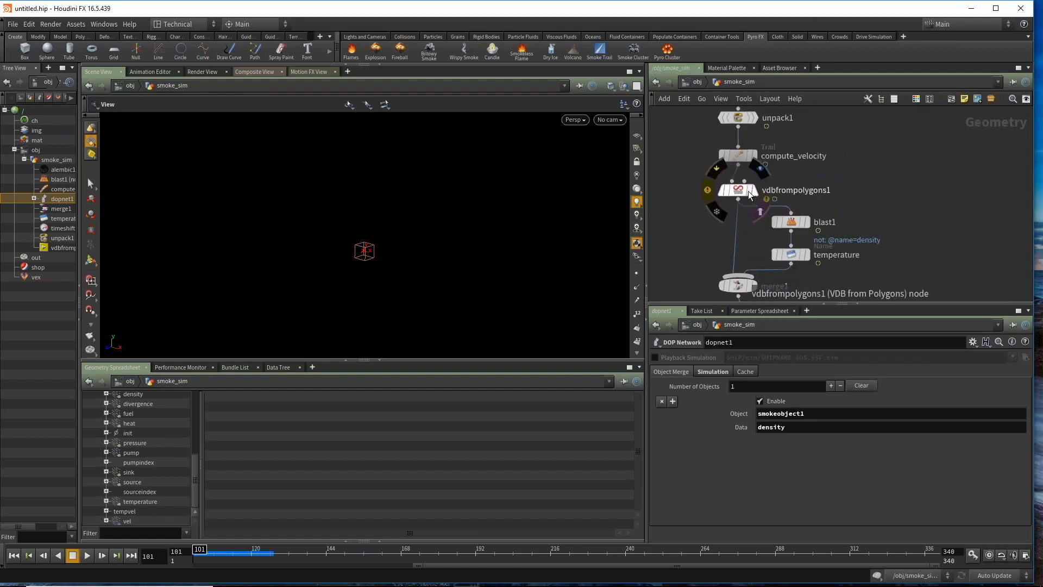
left_click(748, 191)
left_click_drag(737, 360, 756, 357)
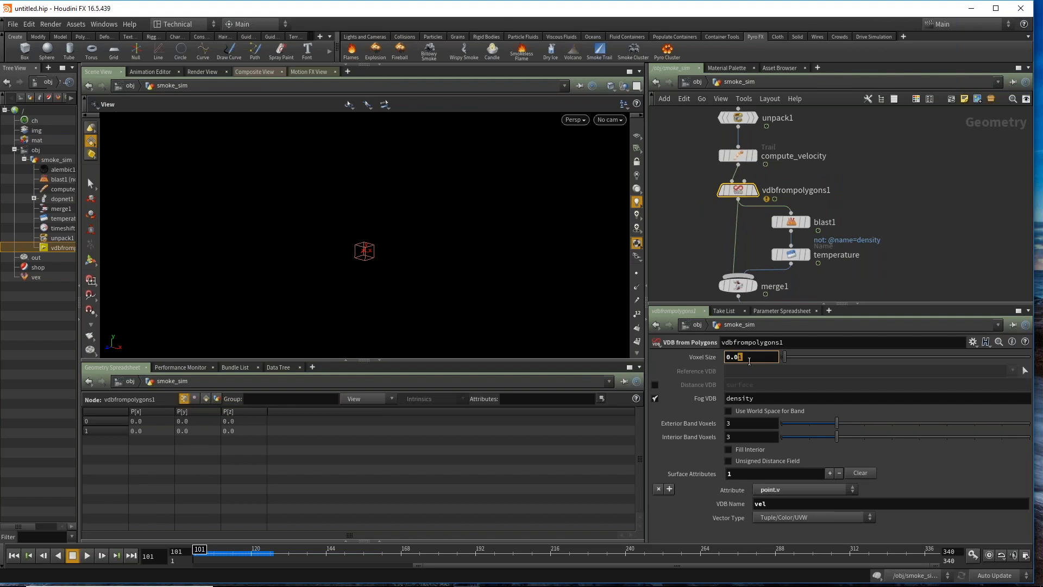
type("2")
key("Return")
Step: Insert a File Cache node on the wire between merge1 and dopnet1
scroll(887, 264, "down", 2)
middle_click_drag(891, 265, 897, 180)
scroll(896, 180, "up", 1)
middle_click_drag(761, 268, 772, 252)
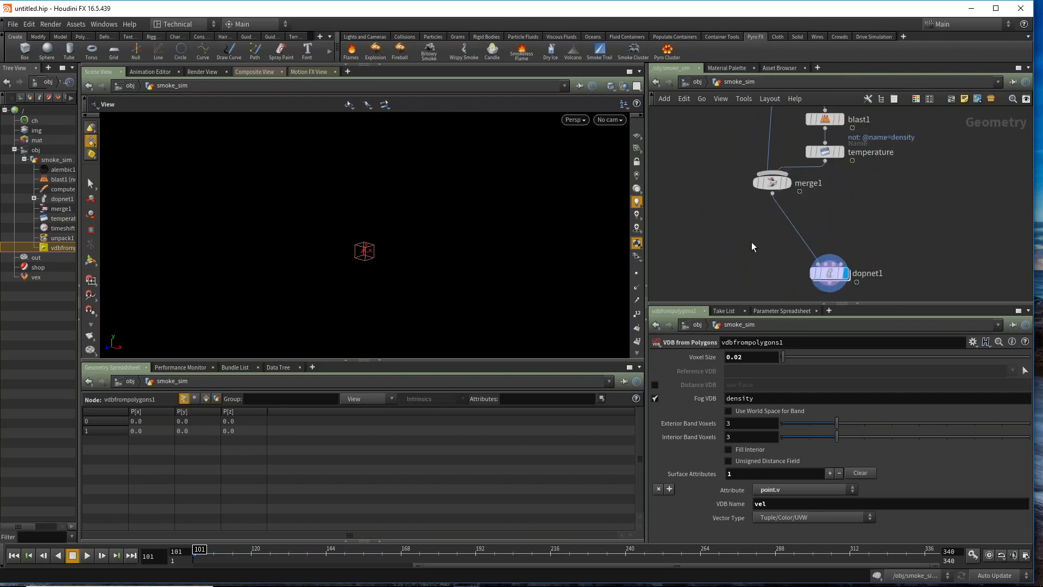
key("Tab")
type("filecache")
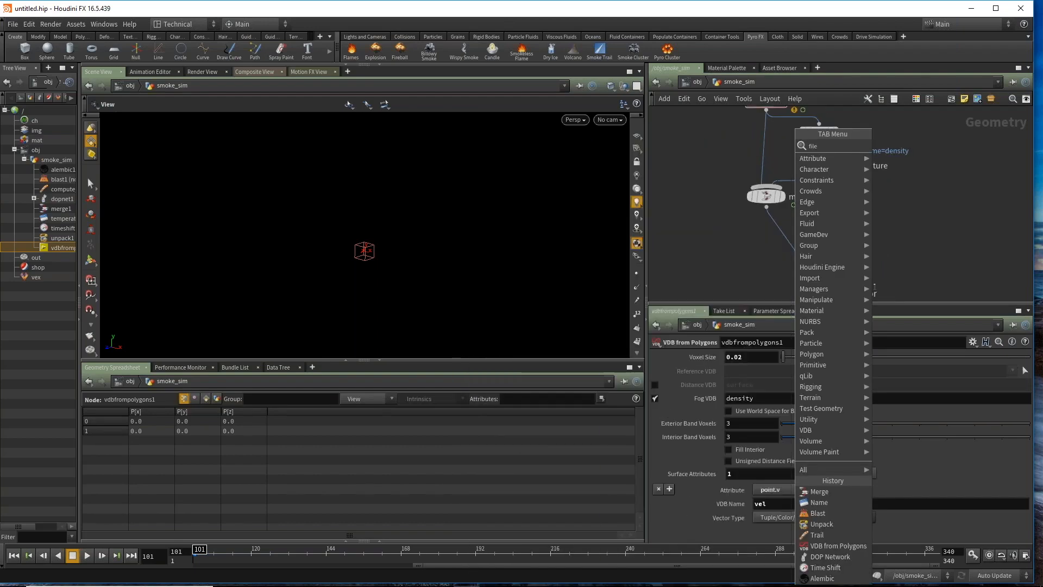
key("Return")
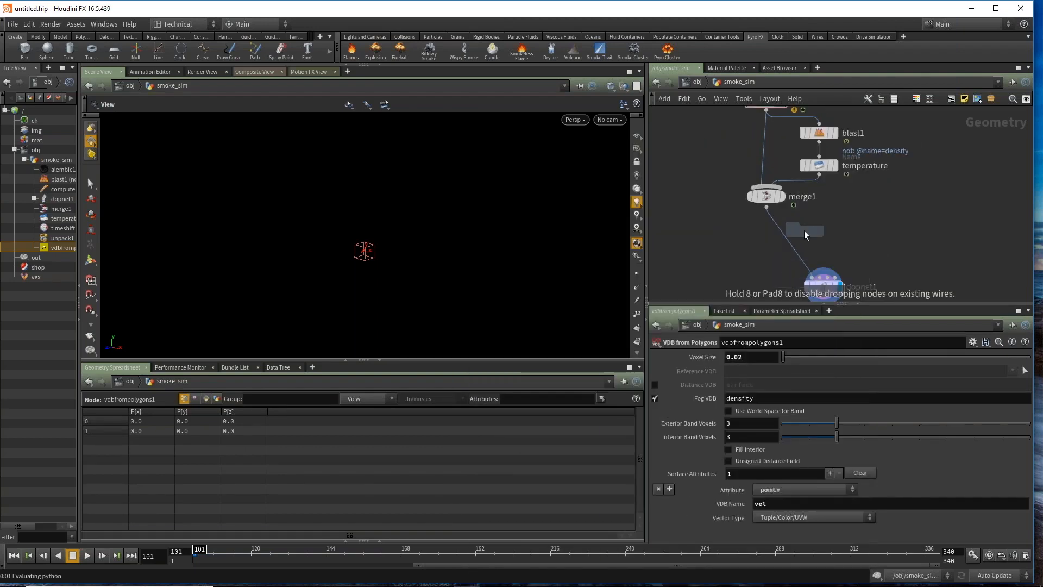
left_click(786, 238)
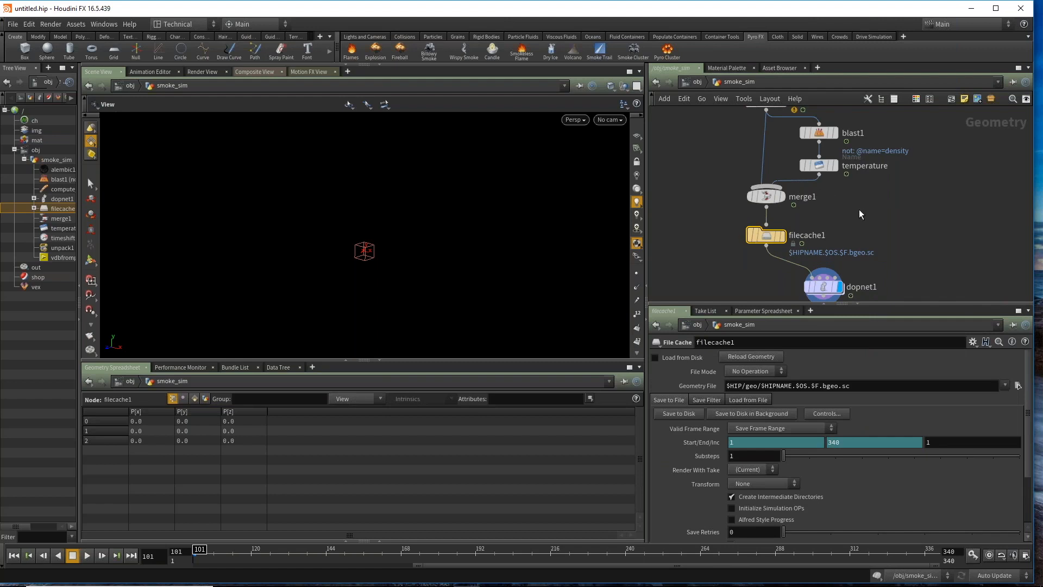
middle_click_drag(846, 245, 846, 217)
left_click_drag(825, 256, 828, 262)
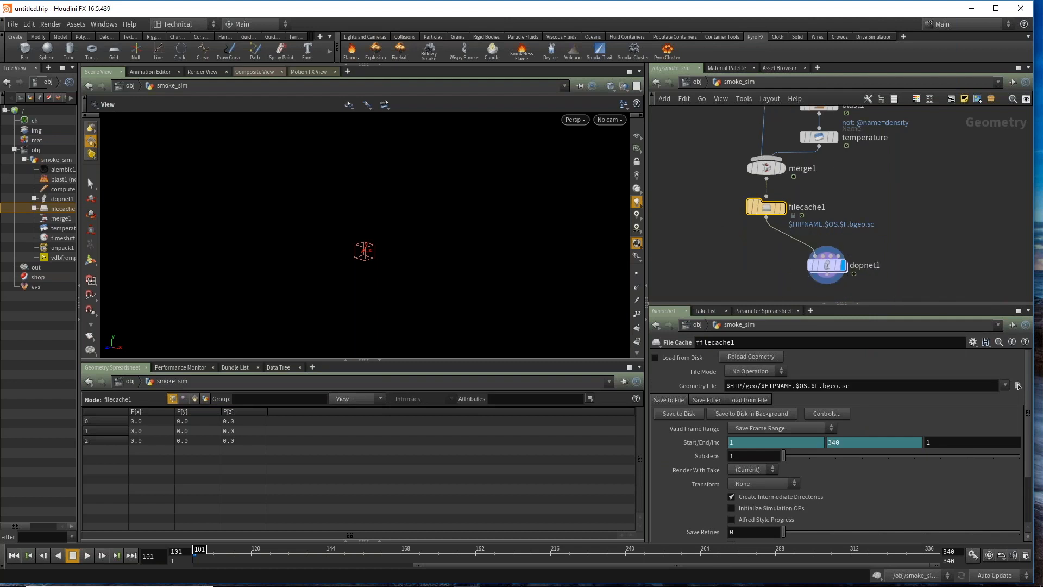
middle_click_drag(749, 275, 736, 255)
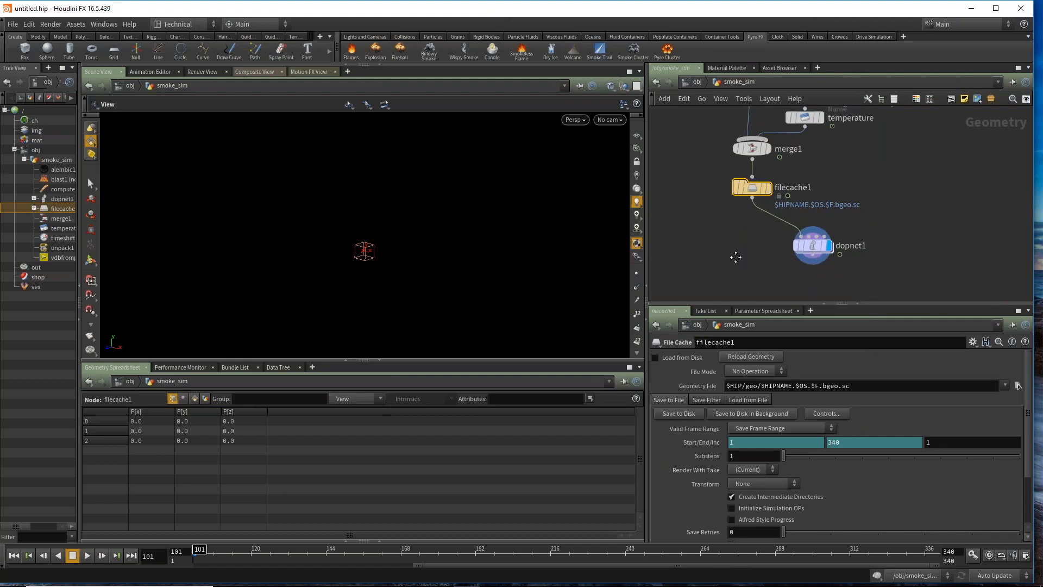
Step: Select dopnet1, play the first frames of the finer-voxel simulation, and return to frame 101
left_click(813, 245)
scroll(813, 245, "up", 3)
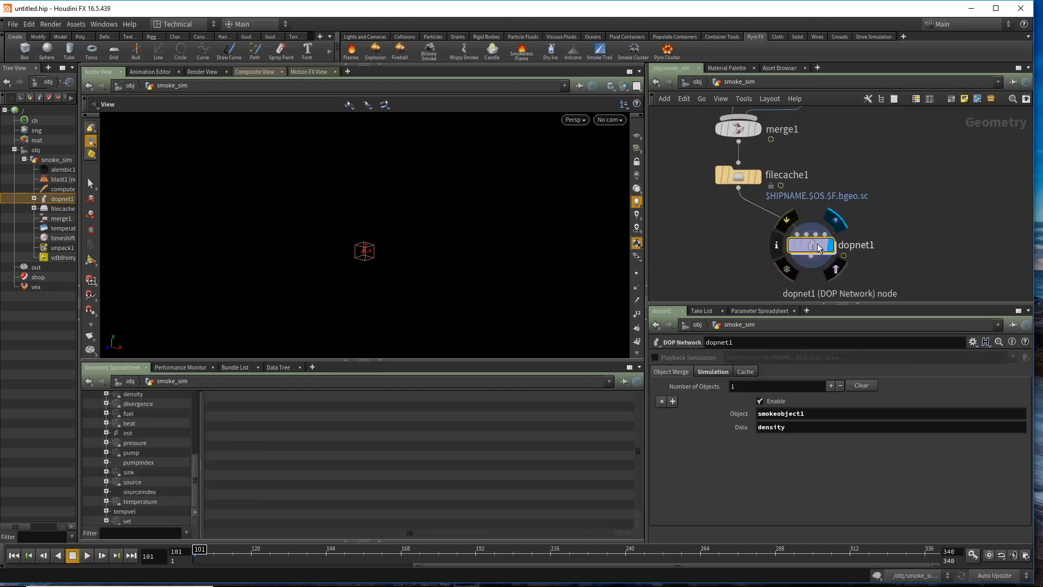
left_click(87, 555)
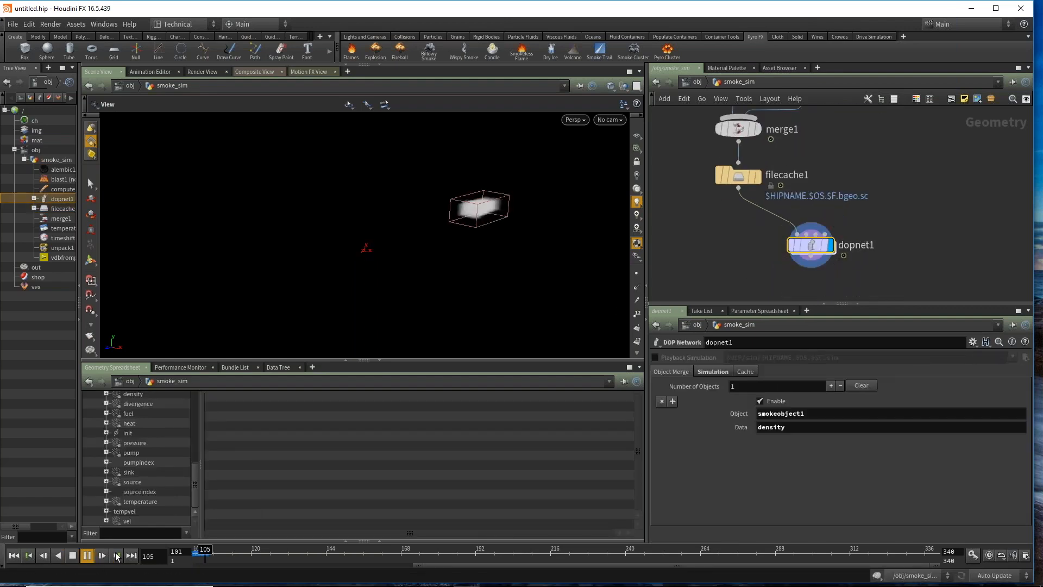
left_click(195, 553)
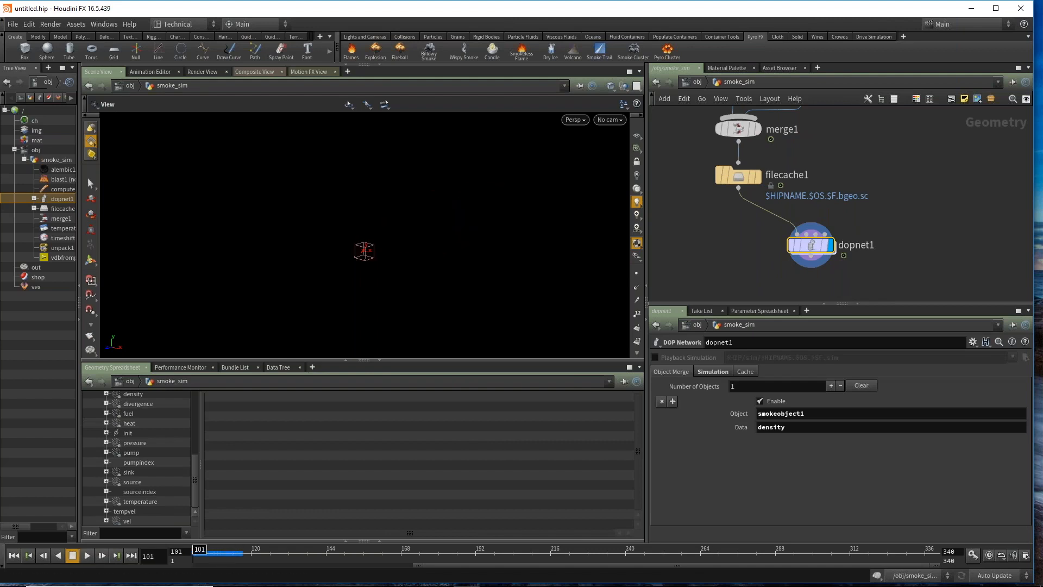
Step: Increase dopnet1's number of merged objects to 3 and set both new entries' object to smokeobject1
left_click(830, 385)
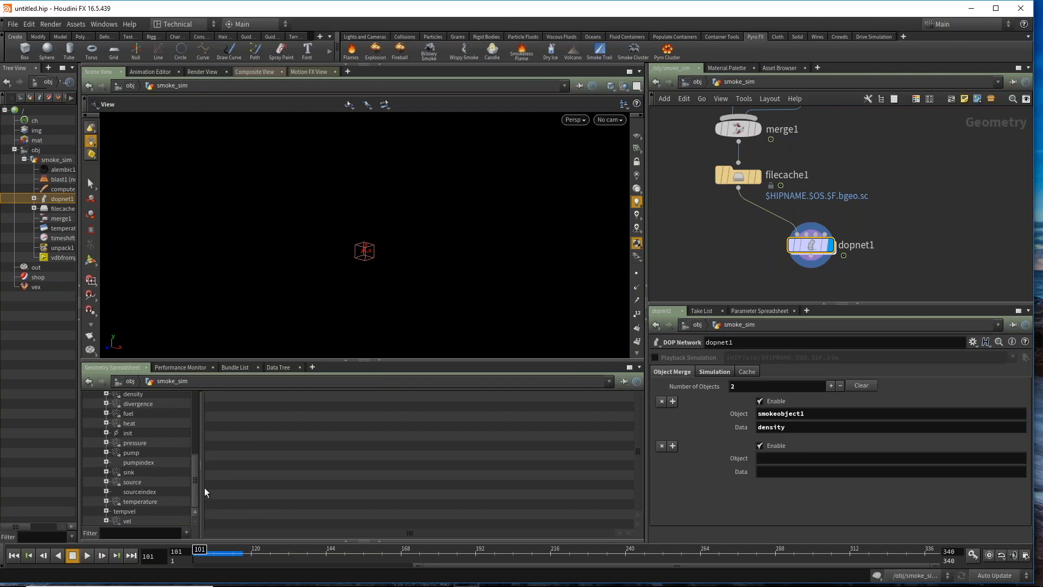
left_click(830, 386)
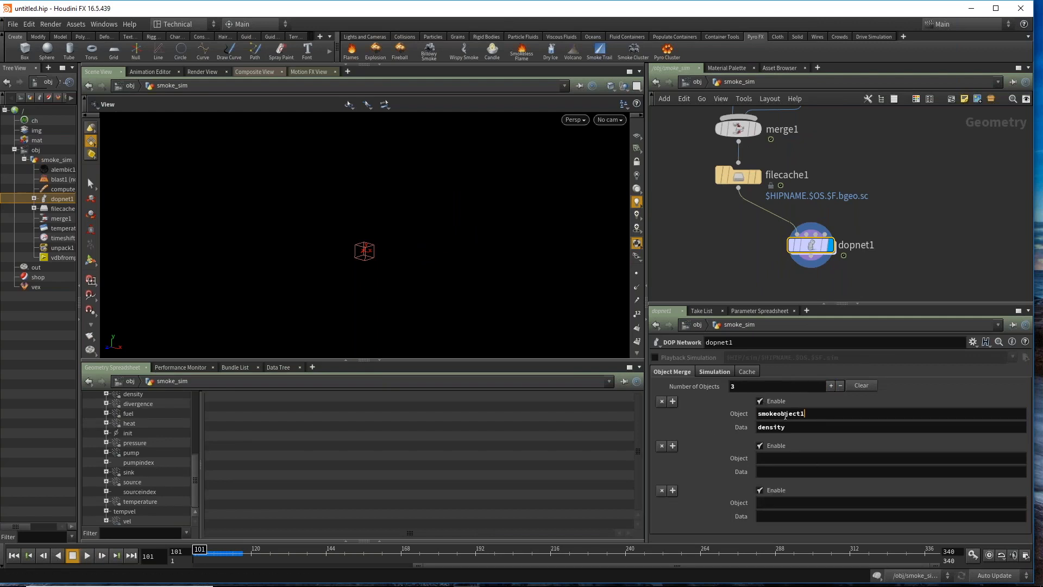
left_click(795, 458)
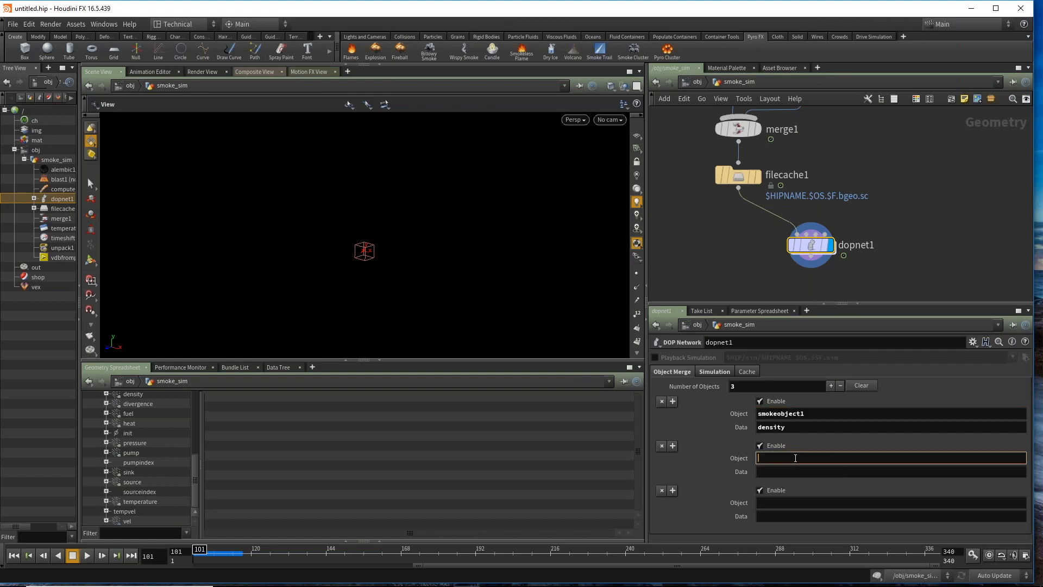
type("smokeobject1")
left_click(798, 501)
type("smokeobject1")
Step: Set the data of dopnet1's second object entry to temperature and of the third entry to vel
left_click(791, 470)
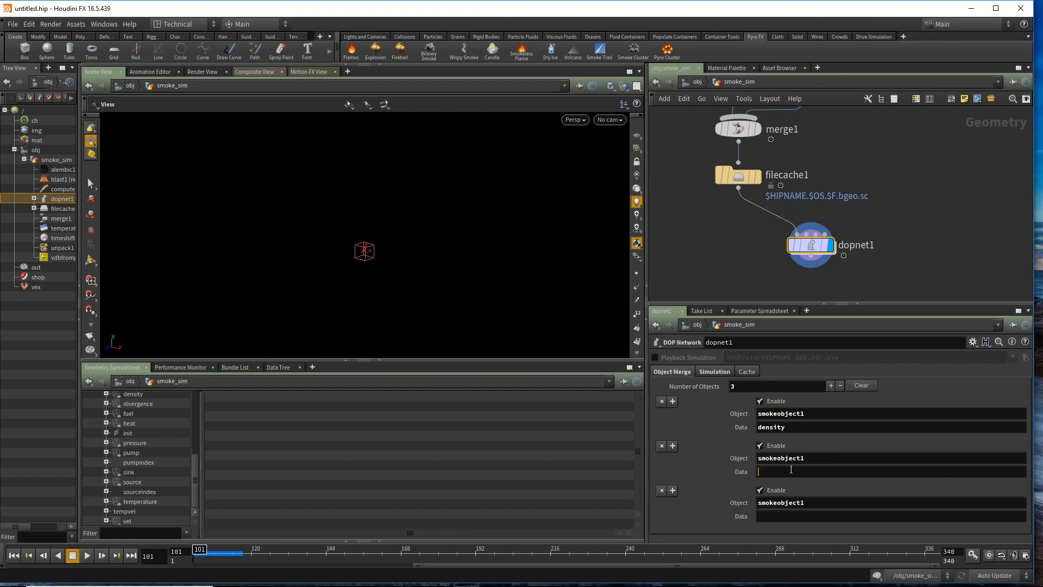
left_click(122, 501)
left_click_drag(817, 476, 811, 472)
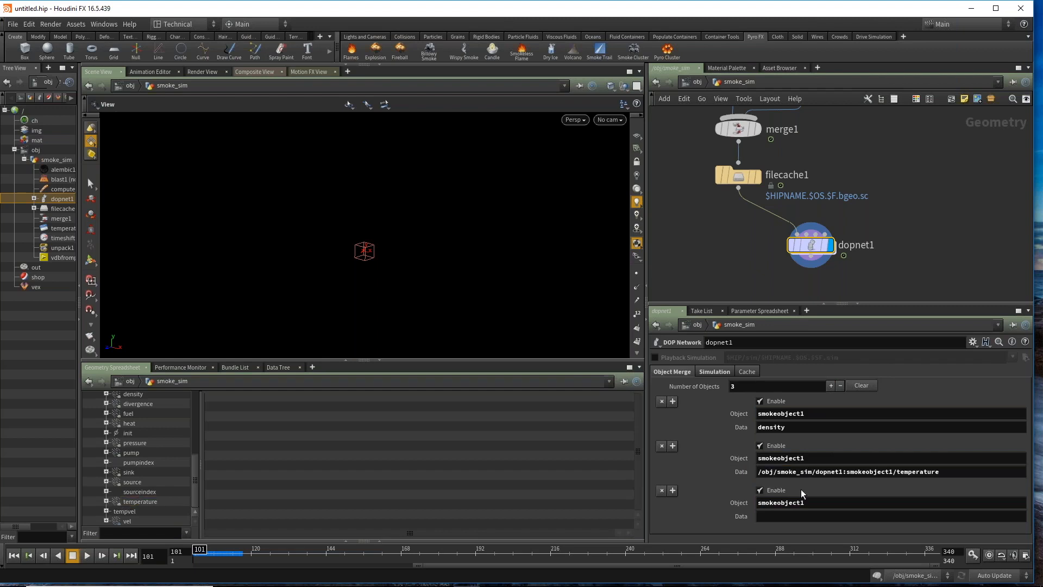
left_click_drag(897, 471, 705, 473)
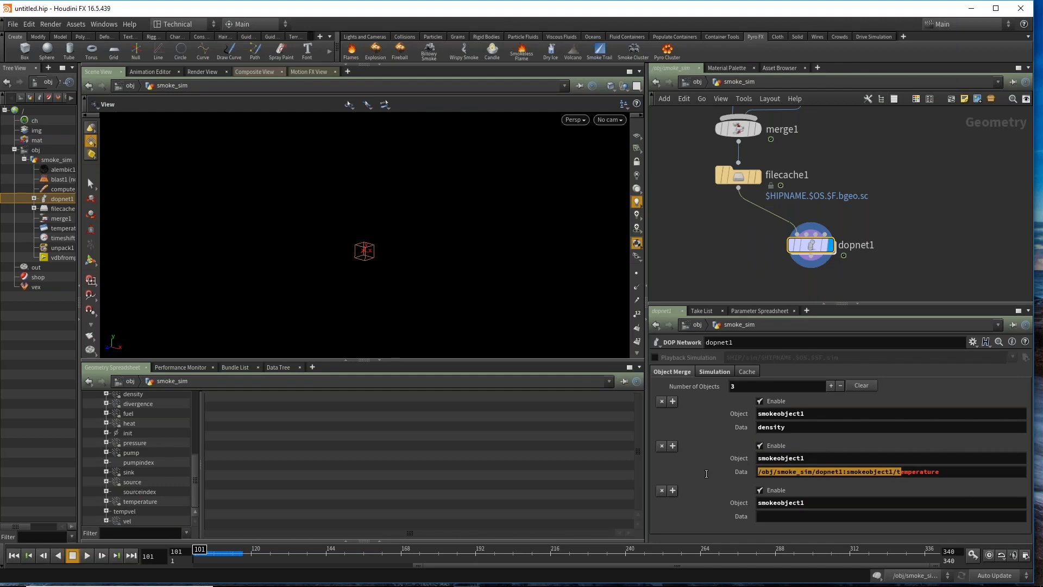
key("BackSpace")
left_click(958, 249)
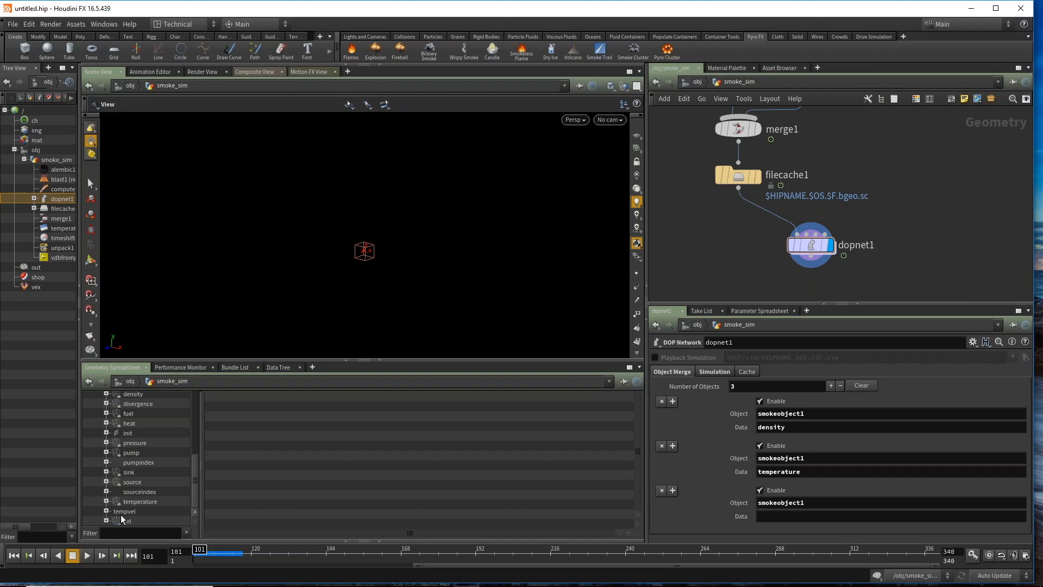
left_click_drag(116, 520, 777, 519)
left_click_drag(898, 516, 757, 516)
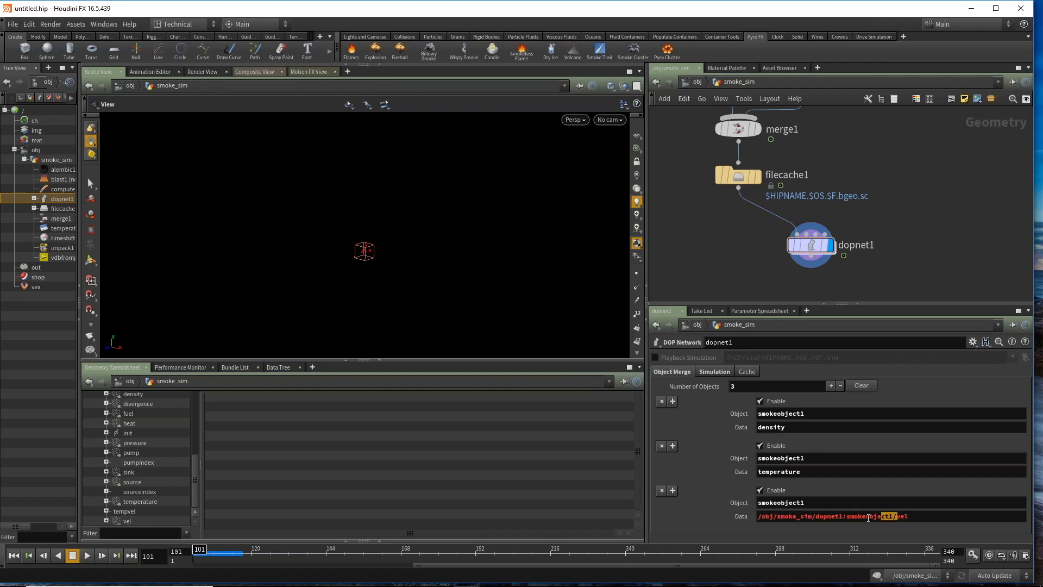
key("BackSpace")
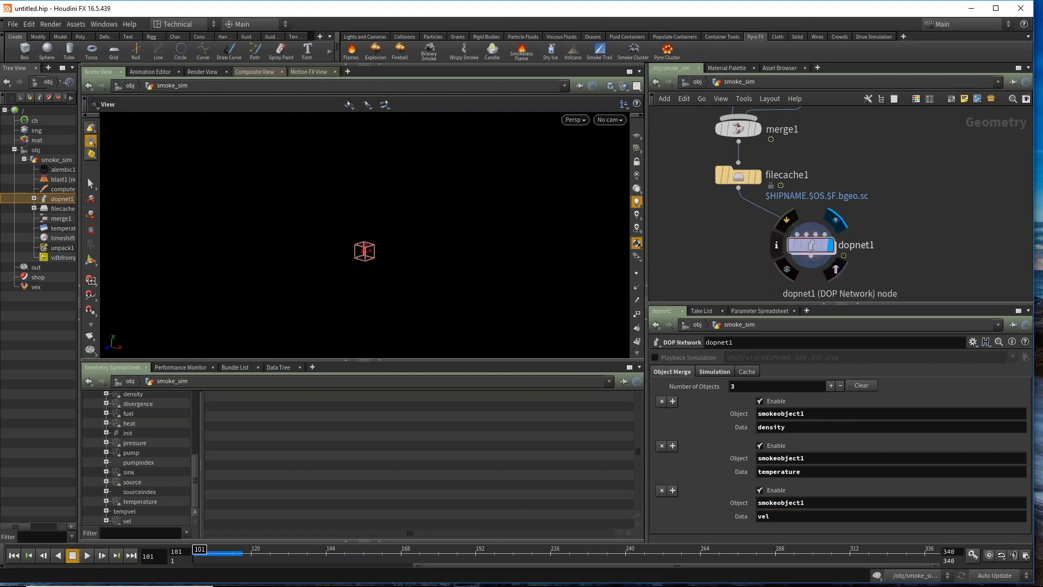
Step: Check dopnet1's node information, play the simulation with the added temperature and vel fields, and return to frame 101
middle_click(811, 244)
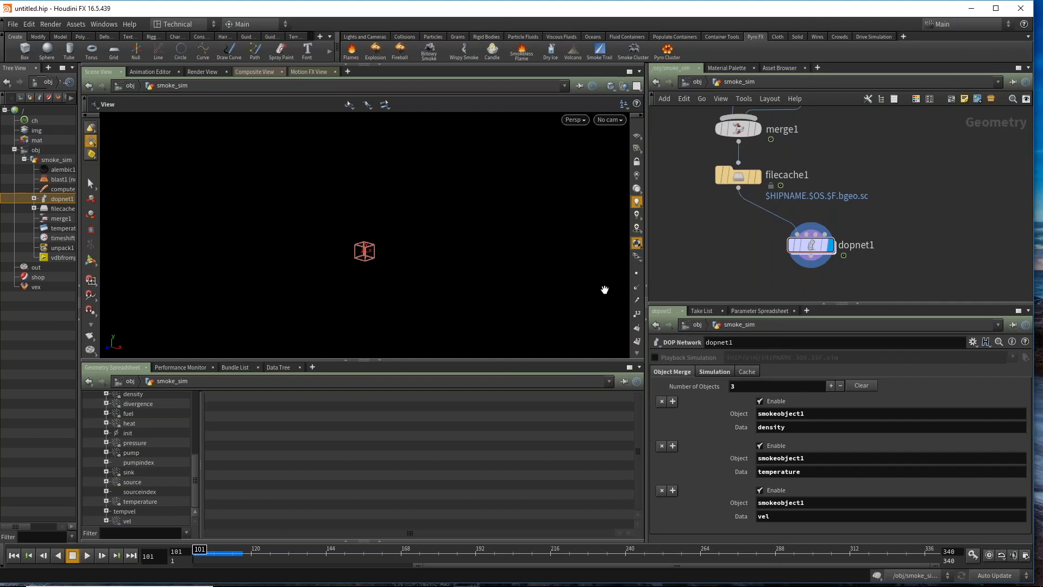
middle_click_drag(605, 289, 614, 289)
scroll(730, 263, "down", 3)
left_click_drag(785, 250, 780, 248)
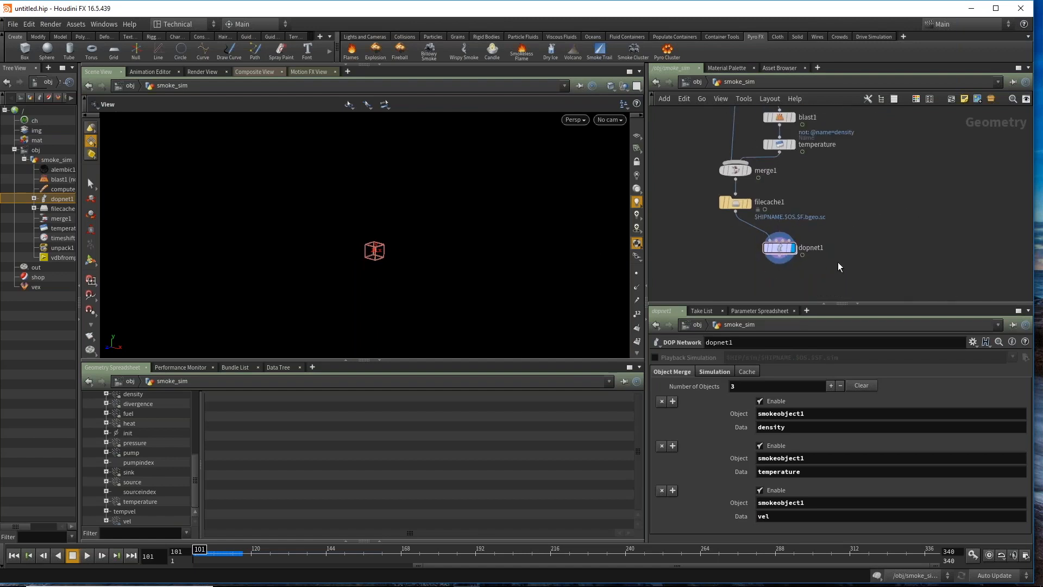
scroll(825, 262, "up", 2)
left_click(89, 555)
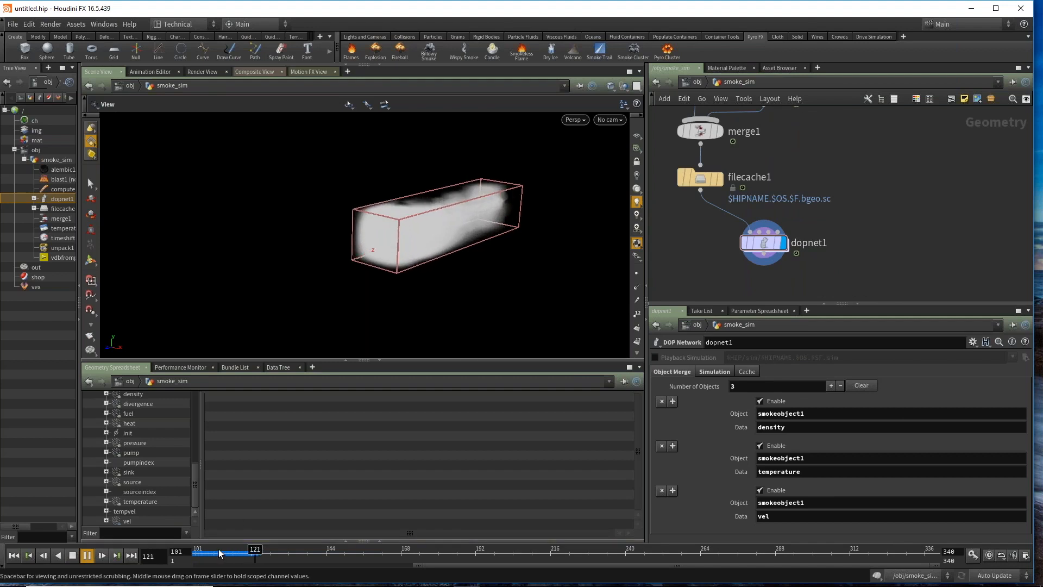
left_click_drag(227, 554, 170, 549)
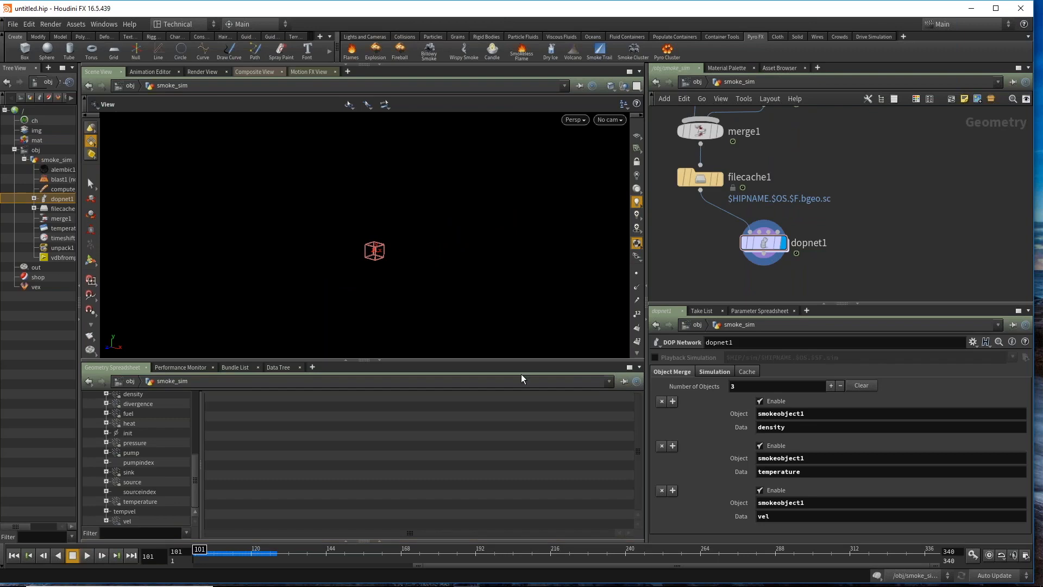
Step: Enlarge the viewport, add a Volume Visualization node wired after dopnet1, and turn on its display
left_click_drag(527, 360, 535, 393)
middle_click_drag(863, 279, 891, 247)
scroll(907, 236, "down", 1)
key("Tab")
type("v")
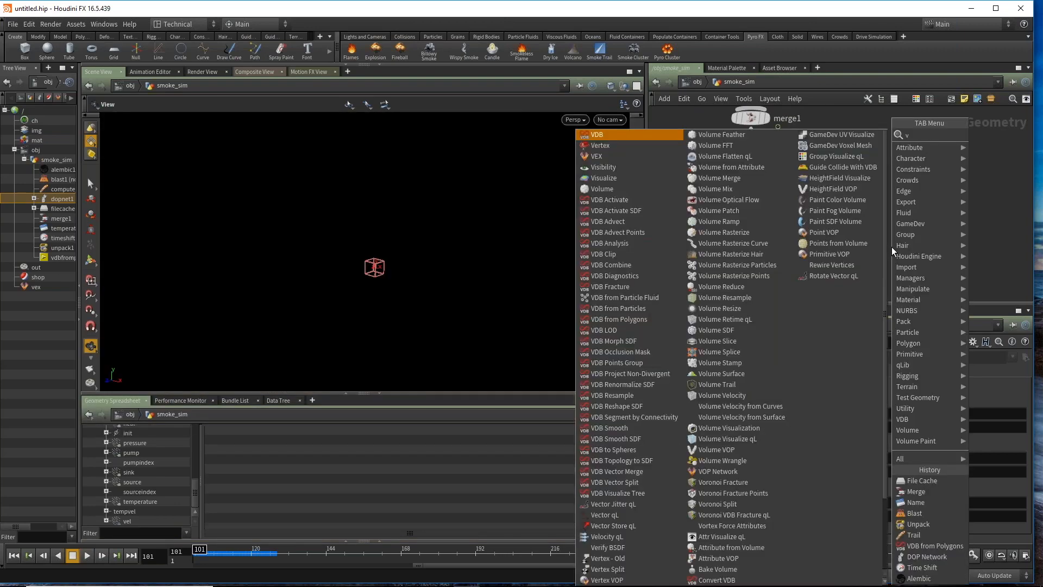
type("olvi")
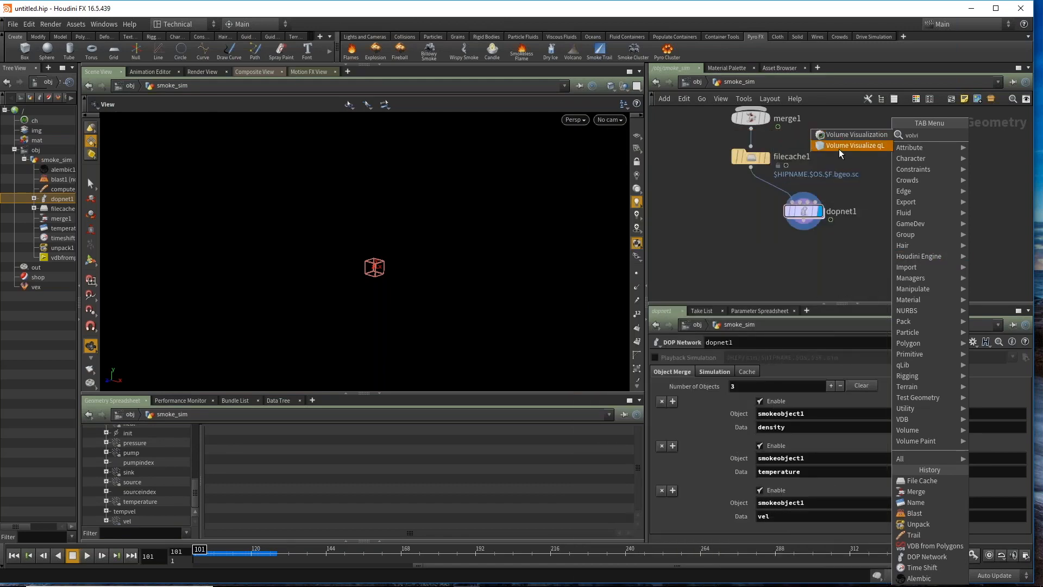
left_click(868, 134)
left_click(805, 252)
left_click(803, 220)
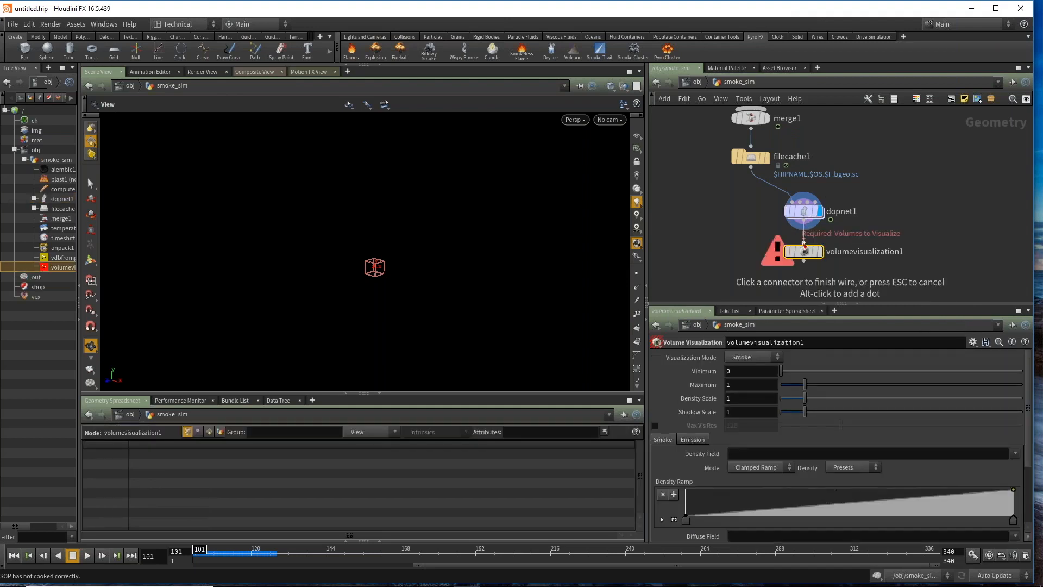
left_click(803, 245)
left_click(819, 252)
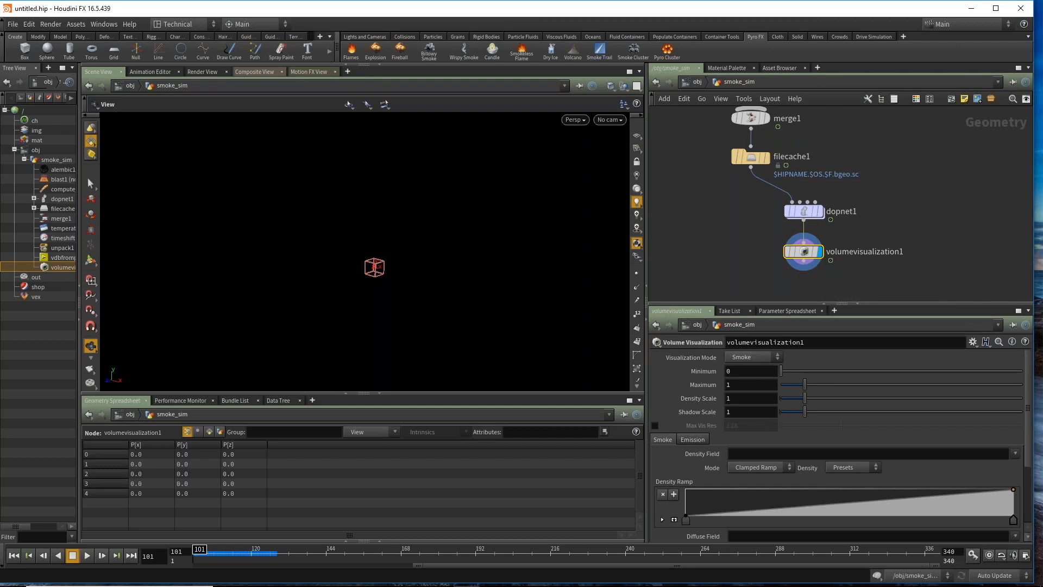
Step: Set volumevisualization1's density field to density and its diffuse field to temperature
scroll(735, 421, "down", 2)
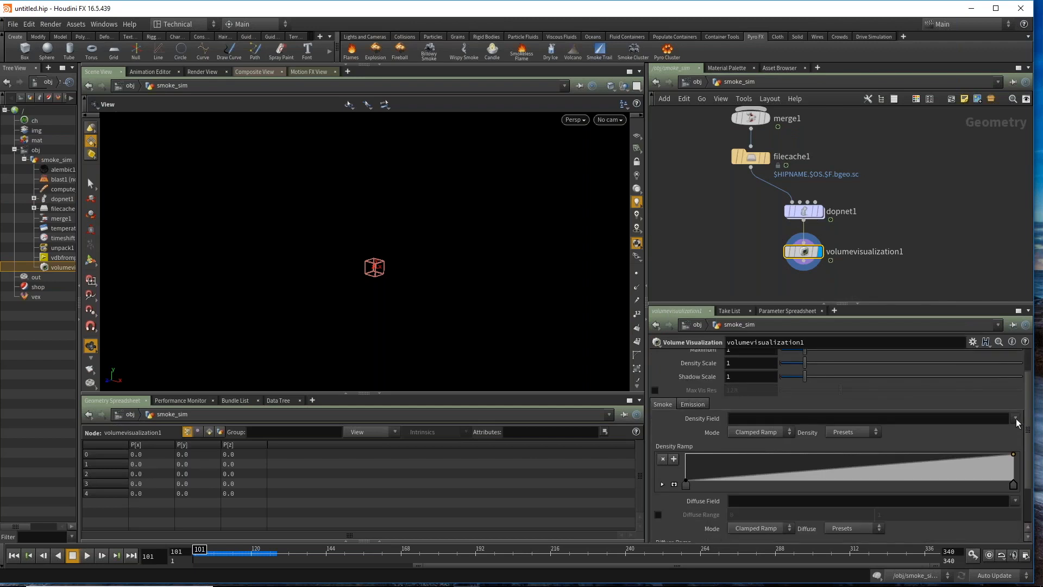
left_click(1015, 418)
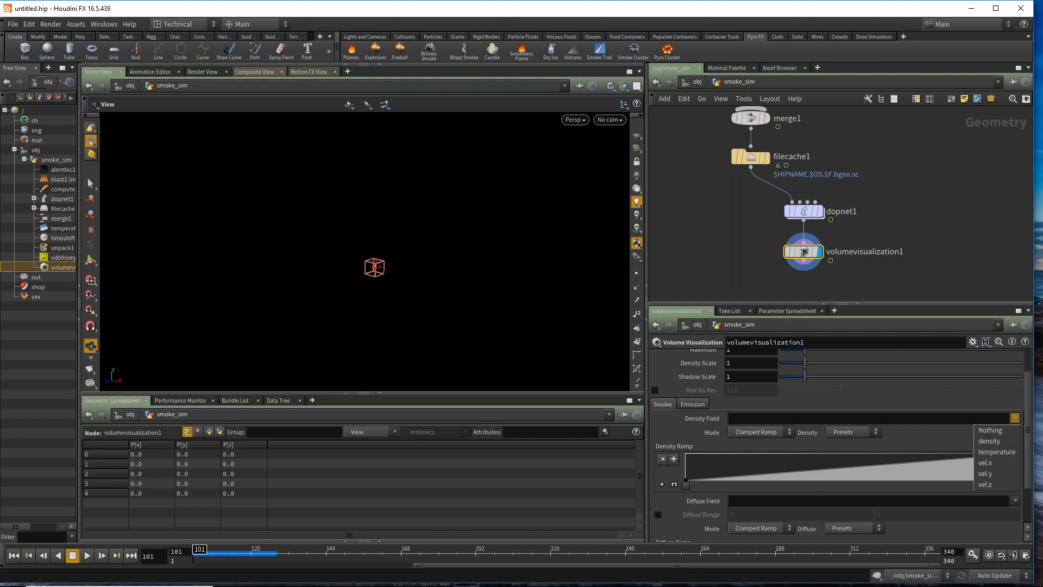
left_click(1000, 440)
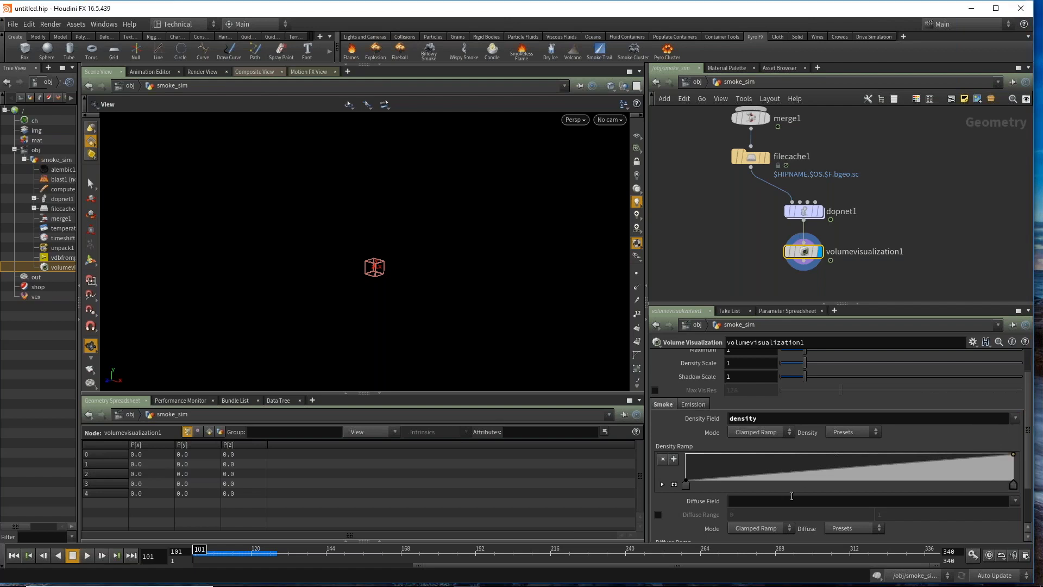
scroll(791, 496, "down", 1)
left_click(1015, 489)
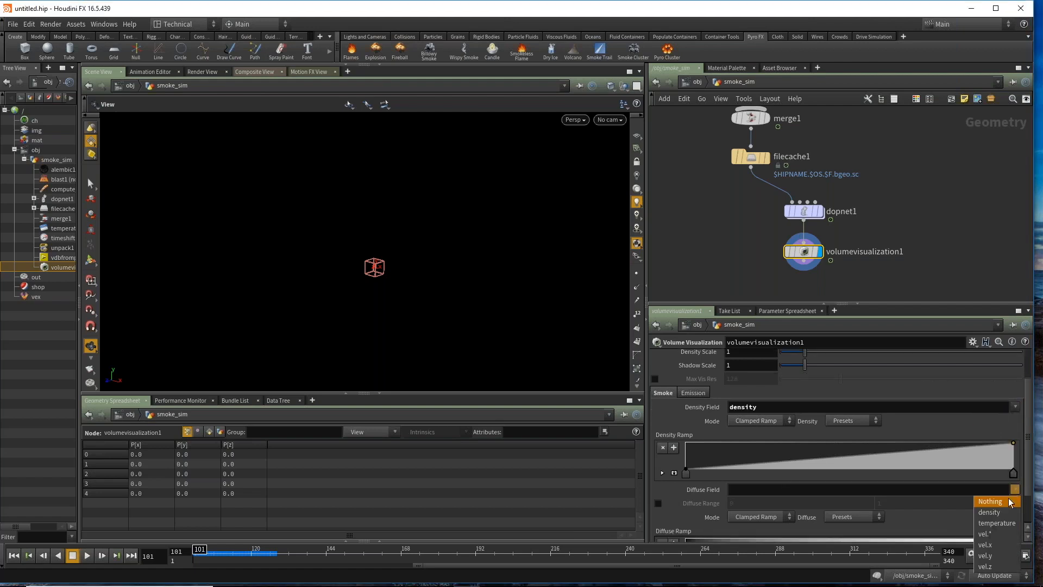
left_click(1001, 524)
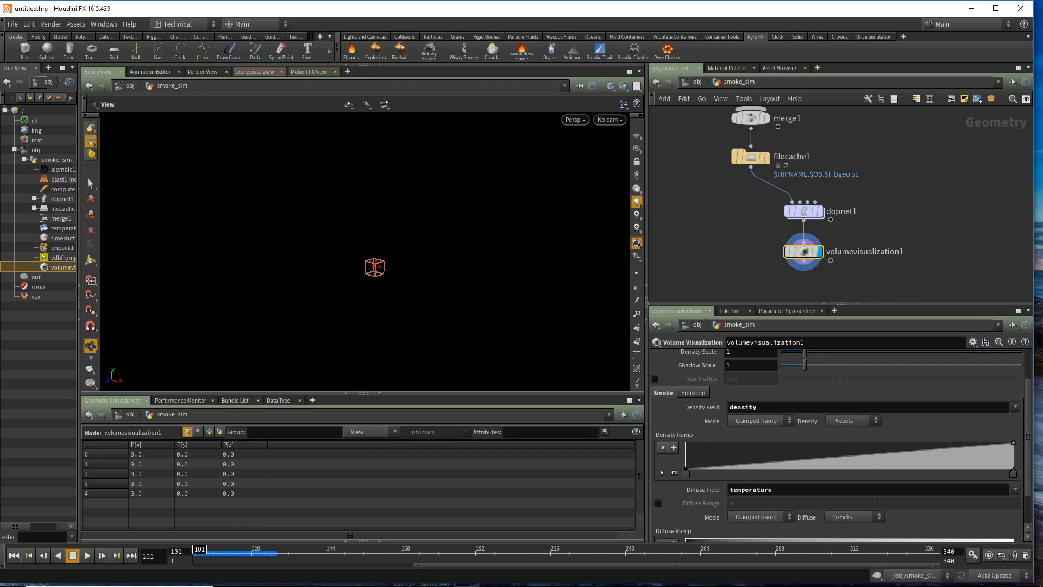
scroll(747, 448, "down", 4)
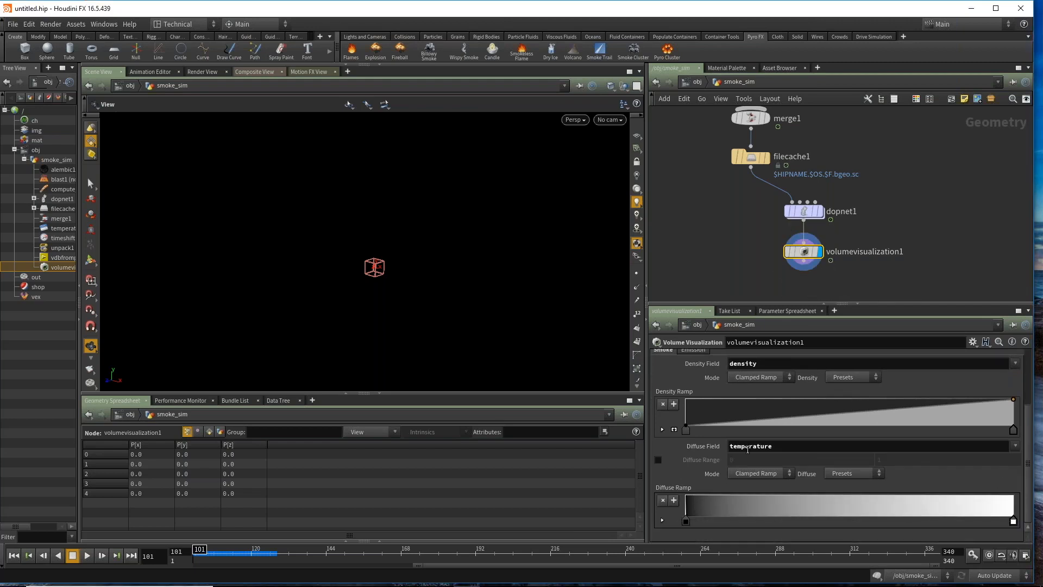
Step: Add a File Cache node below volumevisualization1 and wire it to volumevisualization1's output
left_click(87, 555)
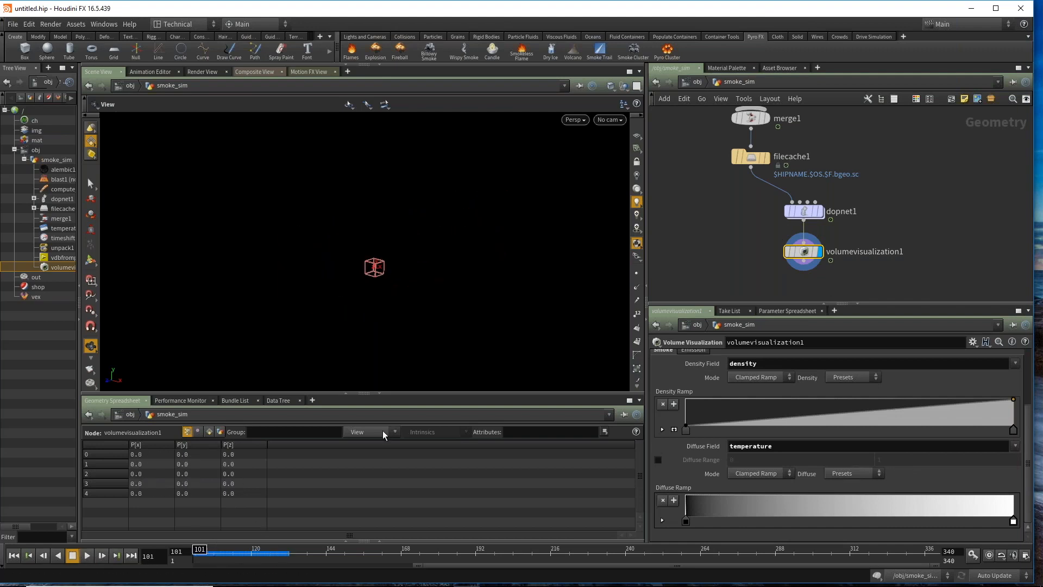
middle_click_drag(939, 255, 933, 210)
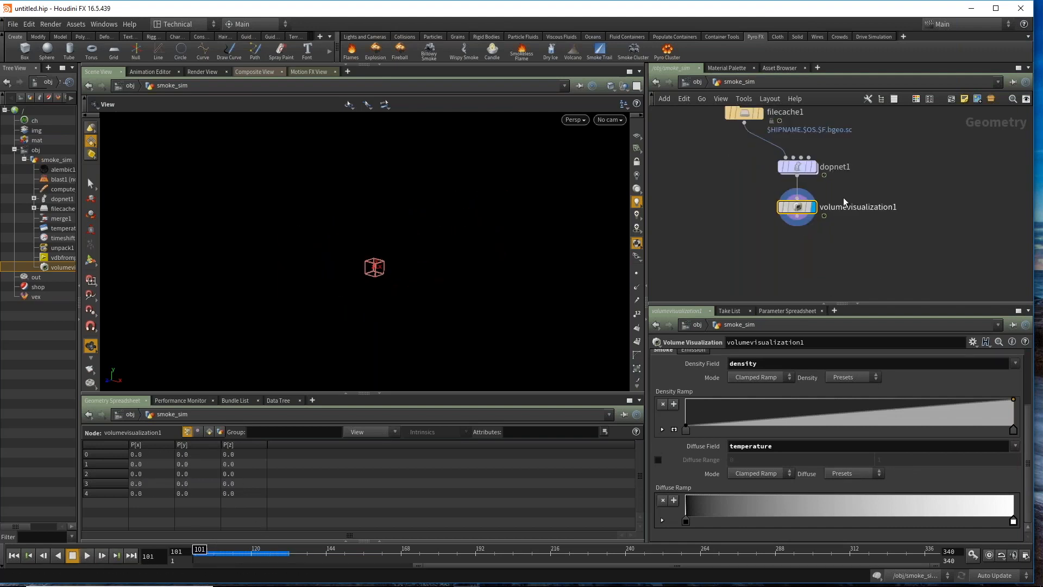
middle_click_drag(828, 247, 819, 256)
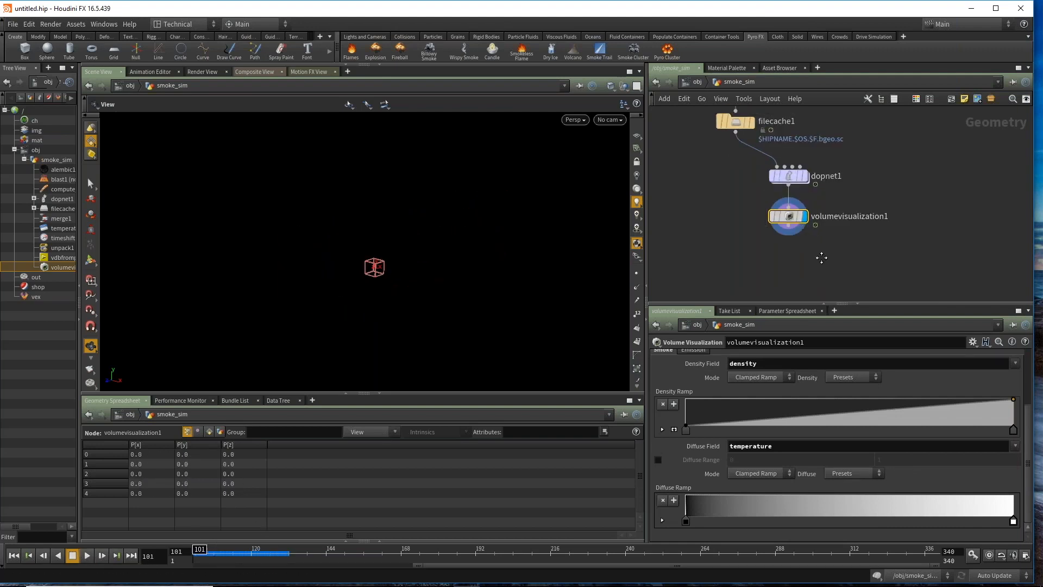
key("Tab")
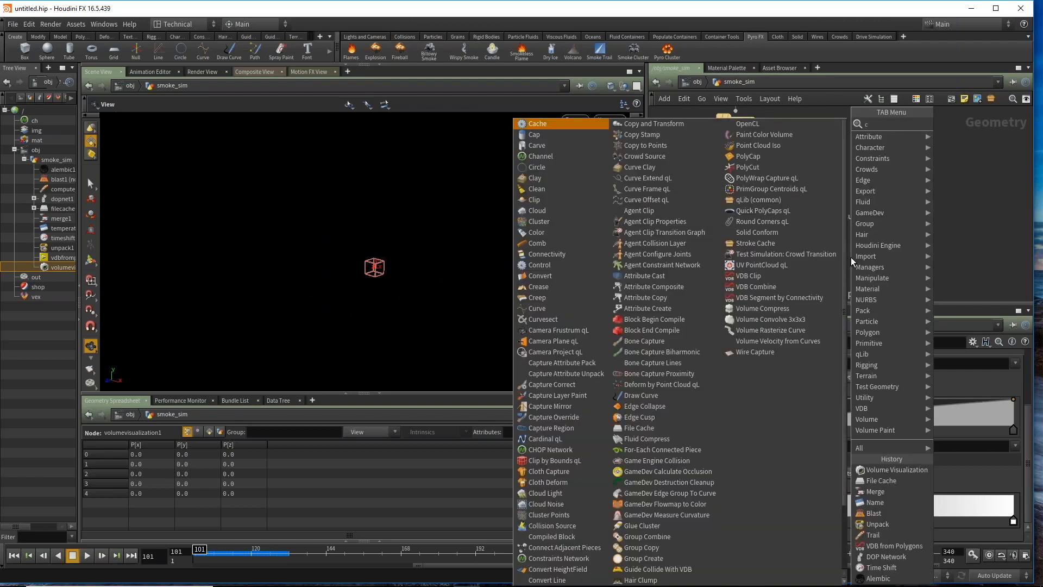
type("cache")
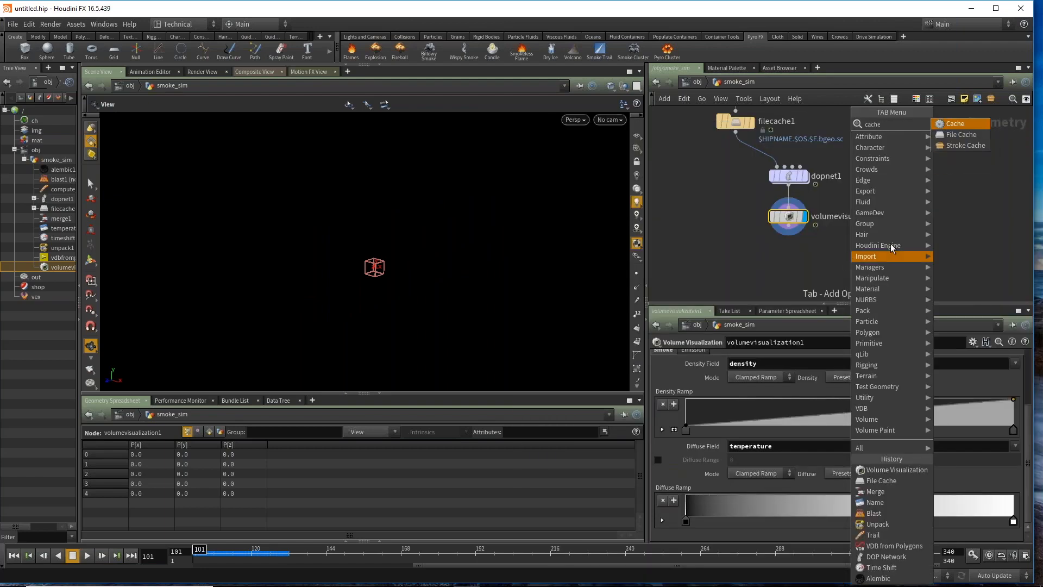
left_click(959, 131)
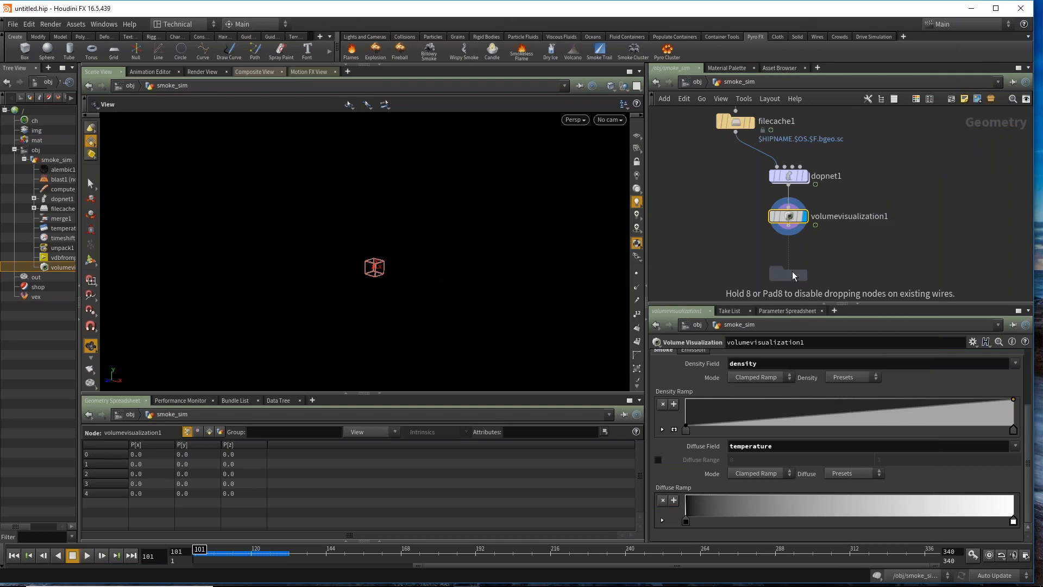
left_click(790, 268)
left_click_drag(789, 227, 789, 256)
scroll(862, 244, "up", 2)
middle_click_drag(862, 244, 833, 203)
scroll(835, 204, "up", 1)
scroll(841, 209, "down", 1)
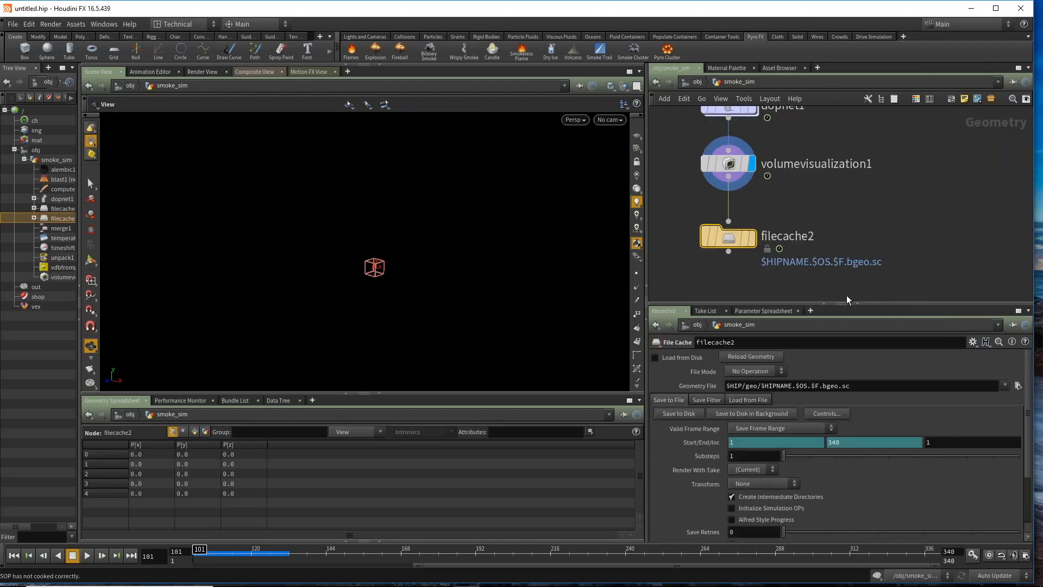
Step: Offset filecache2 slightly from volumevisualization1 in the network and turn on its display
middle_click_drag(865, 226, 888, 219)
left_click_drag(764, 229, 786, 231)
left_click(802, 205)
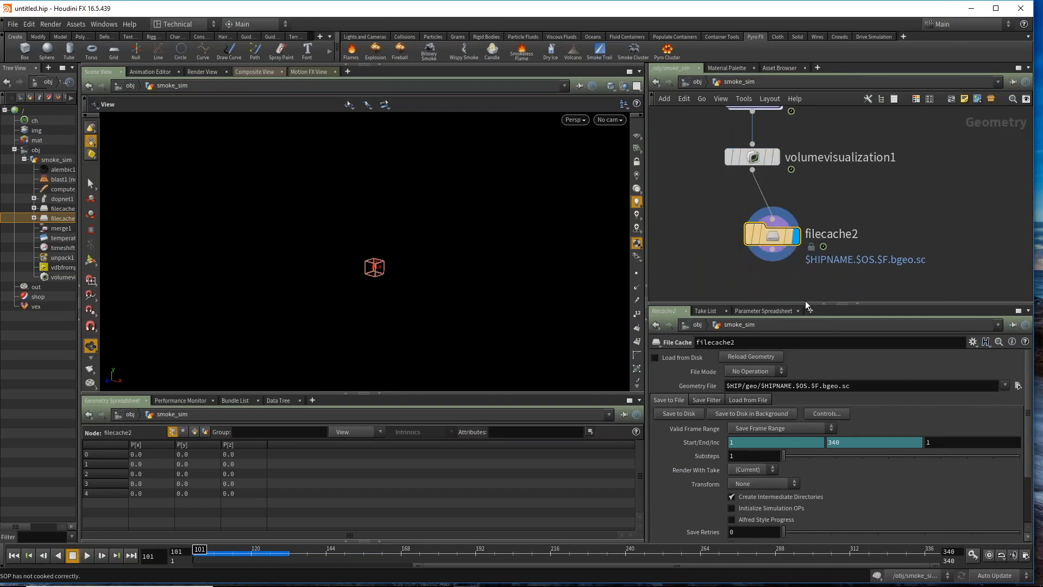
scroll(804, 450, "down", 2)
scroll(804, 450, "up", 2)
Step: Inspect the file_mode and render nodes inside filecache2, and return to the smoke_sim network
double_click(767, 237)
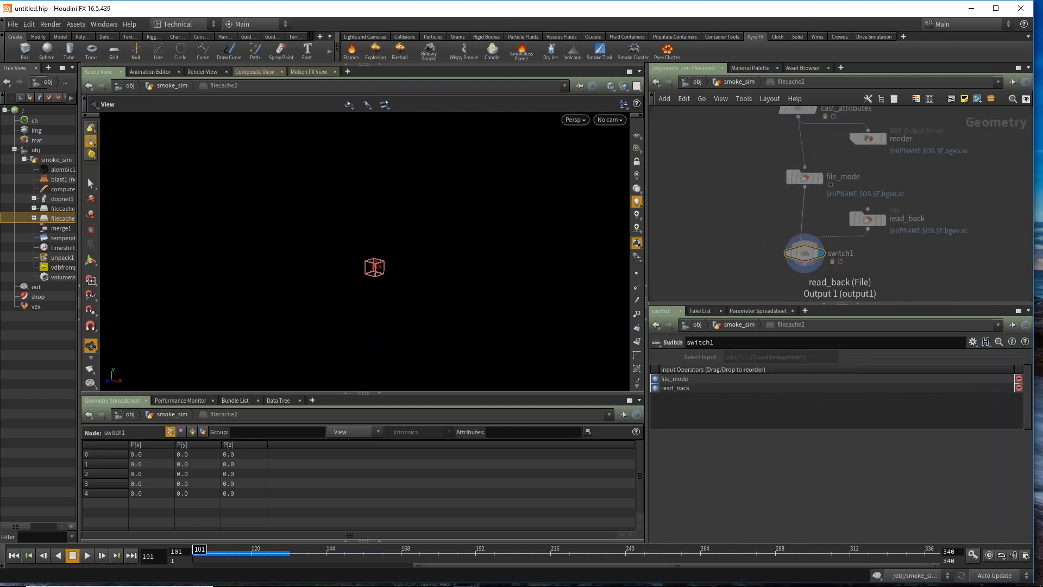
left_click(807, 177)
middle_click_drag(768, 171, 745, 272)
middle_click_drag(740, 155, 731, 256)
scroll(725, 252, "down", 2)
scroll(830, 245, "up", 5)
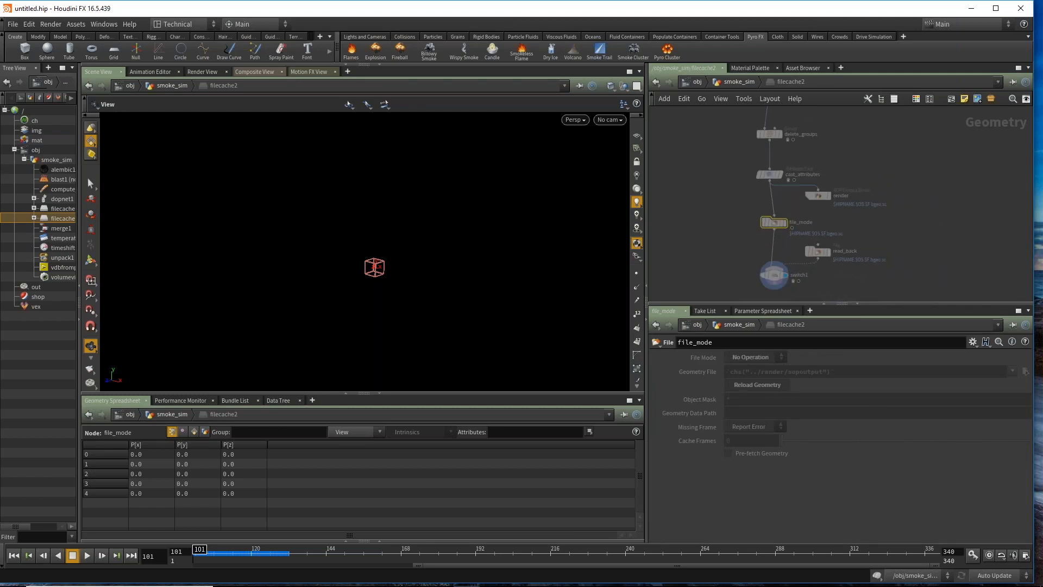
left_click(806, 179)
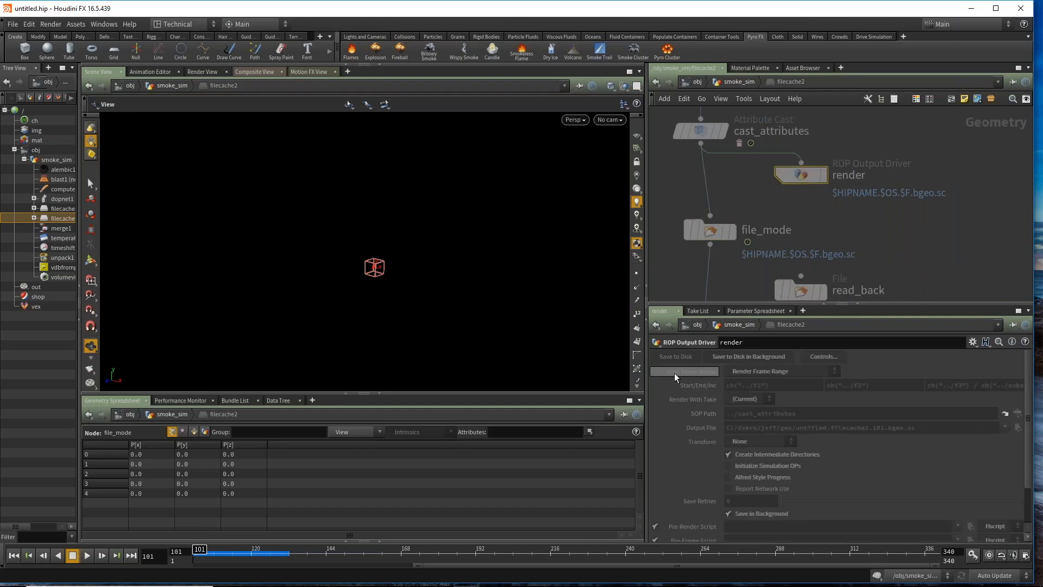
middle_click_drag(916, 271, 931, 190)
left_click(727, 150)
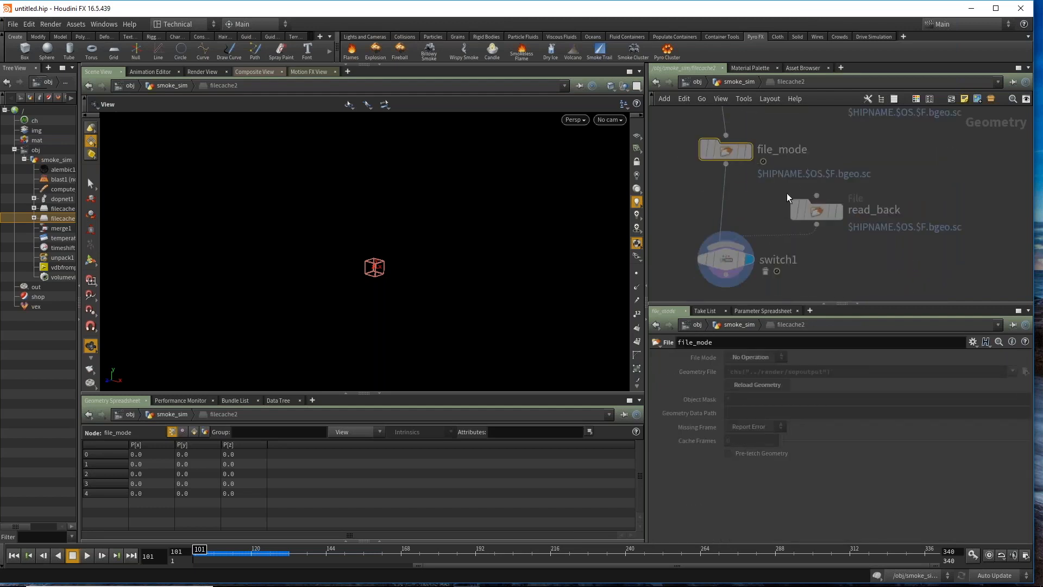
key("u")
left_click_drag(798, 243, 827, 236)
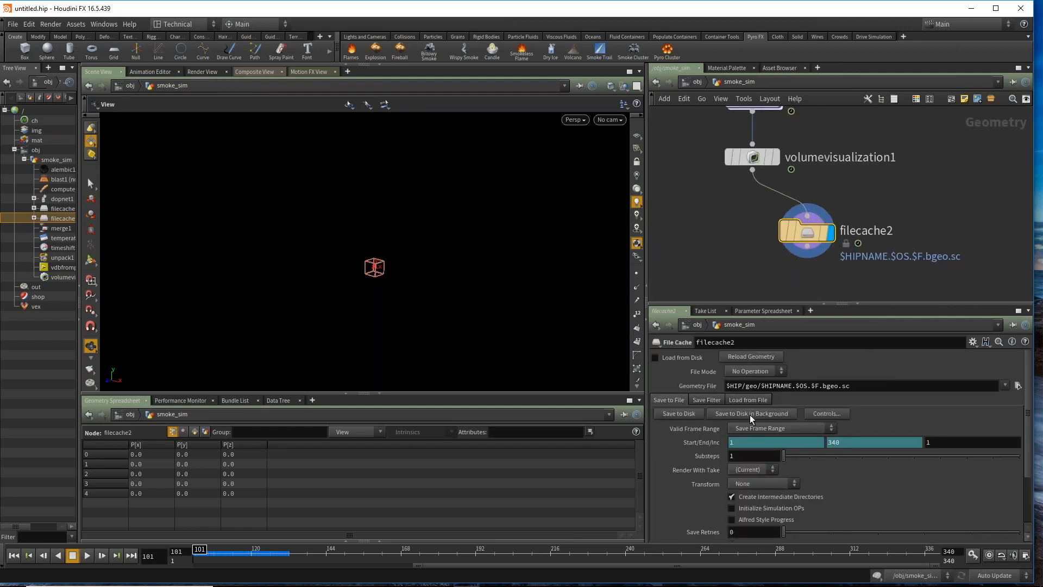
Step: Save the scene under the file name webinar_sim_kiss
left_click(13, 25)
left_click(26, 87)
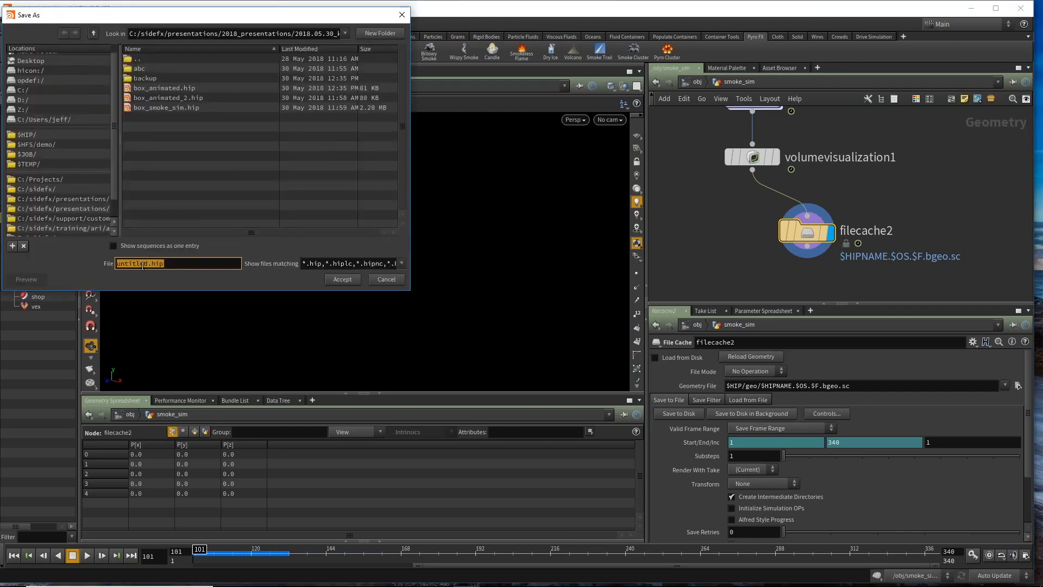
left_click_drag(145, 263, 116, 266)
key("BackSpace")
key("Delete")
type("w")
type("ebinar_sim_k")
type("iss")
left_click(347, 280)
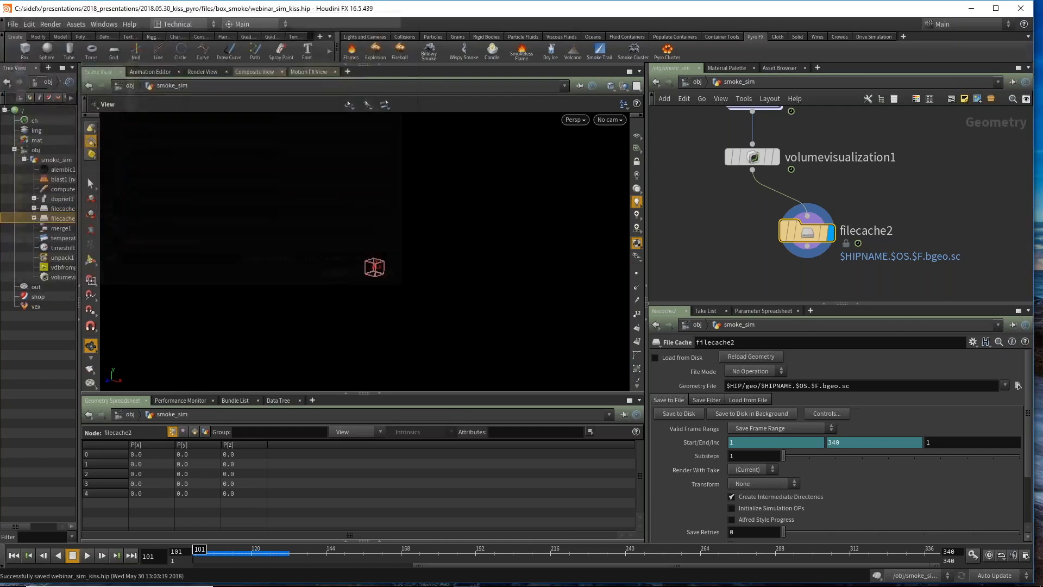
Step: Examine the complete smoke_sim node chain down to filecache2
scroll(814, 245, "down", 3)
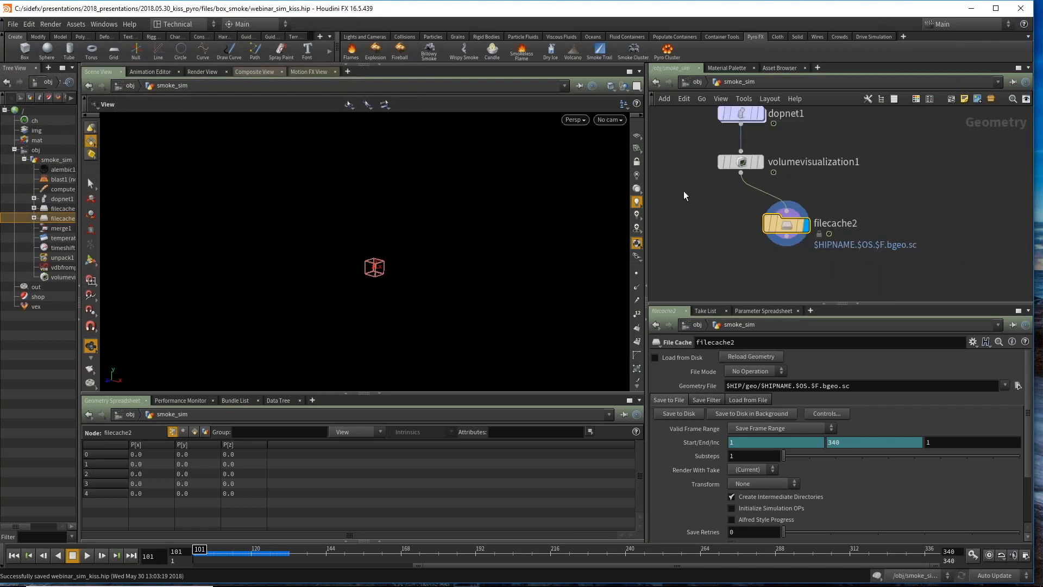
scroll(754, 231, "down", 3)
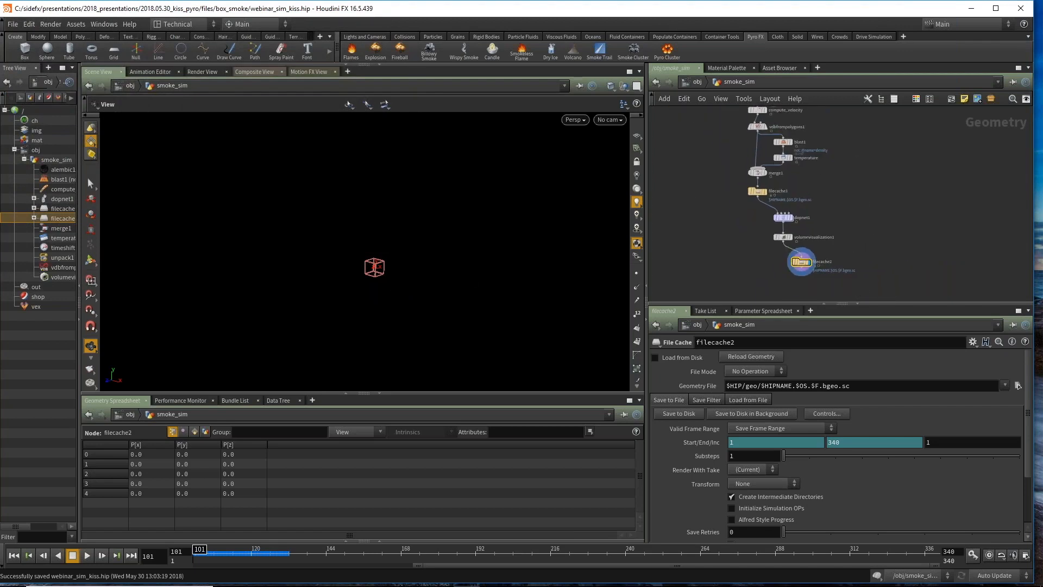
scroll(813, 187, "up", 3)
middle_click_drag(836, 223, 851, 283)
scroll(853, 167, "down", 3)
scroll(857, 271, "down", 3)
scroll(856, 278, "up", 3)
left_click_drag(709, 269, 816, 119)
left_click(816, 162)
left_click_drag(711, 136, 853, 266)
middle_click_drag(854, 266, 812, 215)
Step: Enlarge the network editor and show dopnet1's parameters
left_click_drag(881, 302, 880, 362)
scroll(731, 291, "up", 5)
left_click(731, 290)
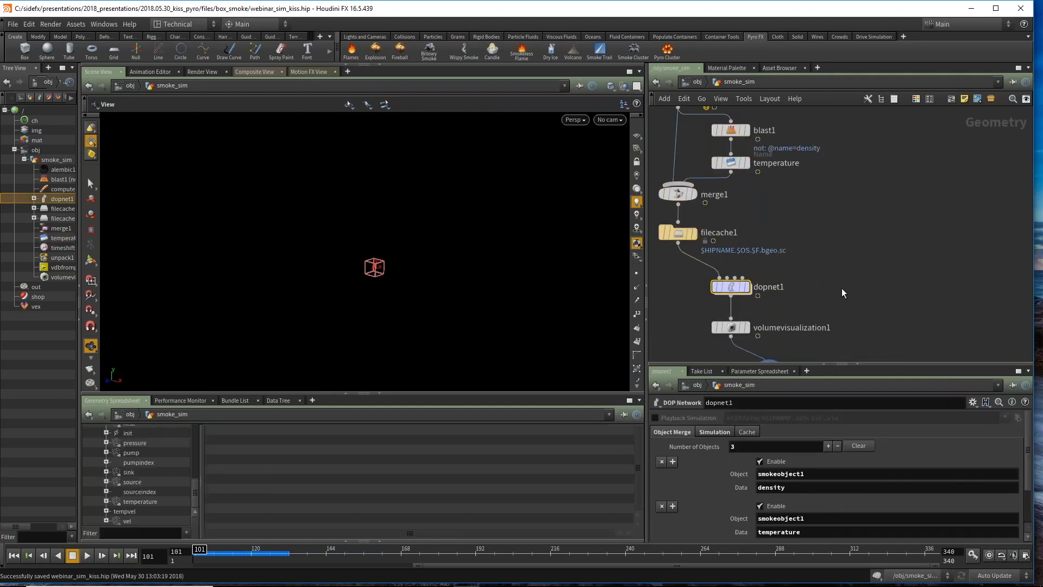
middle_click_drag(731, 291, 760, 231)
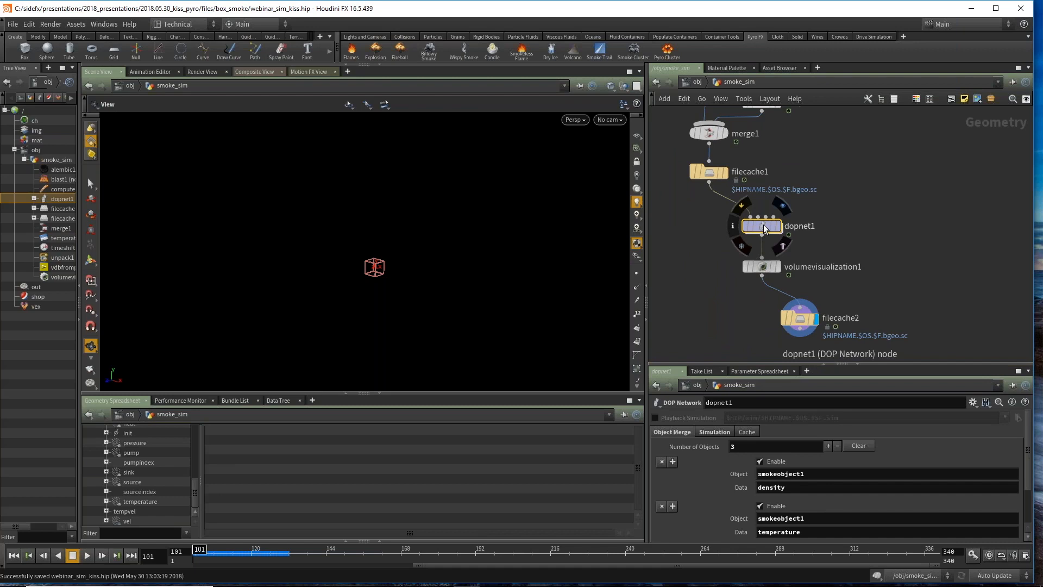
scroll(853, 208, "down", 5)
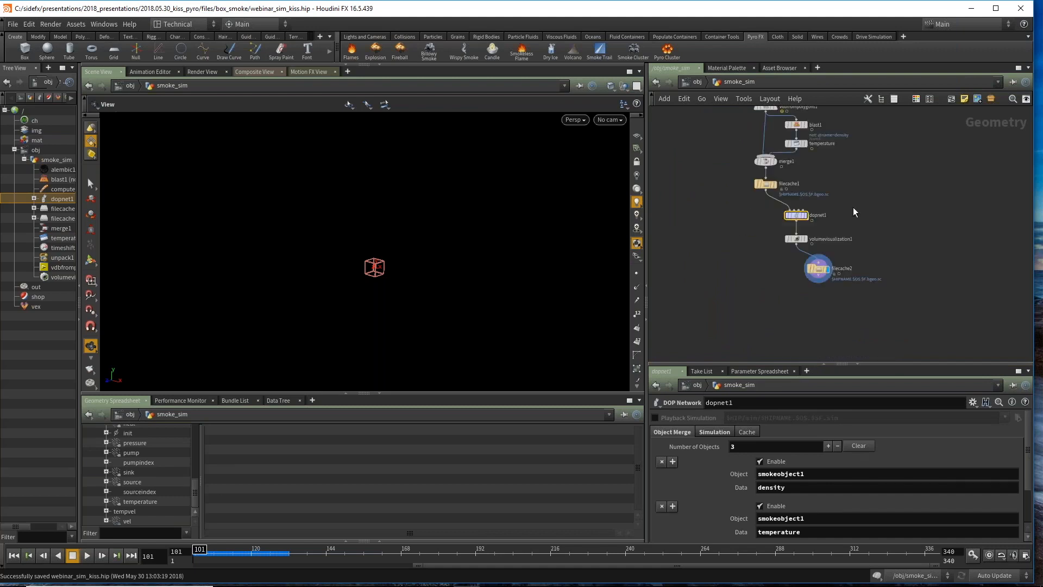
Step: Duplicate all twelve nodes of the smoke_sim chain and place the copy beside the original
middle_click_drag(863, 219, 795, 274)
left_click_drag(685, 141, 888, 305)
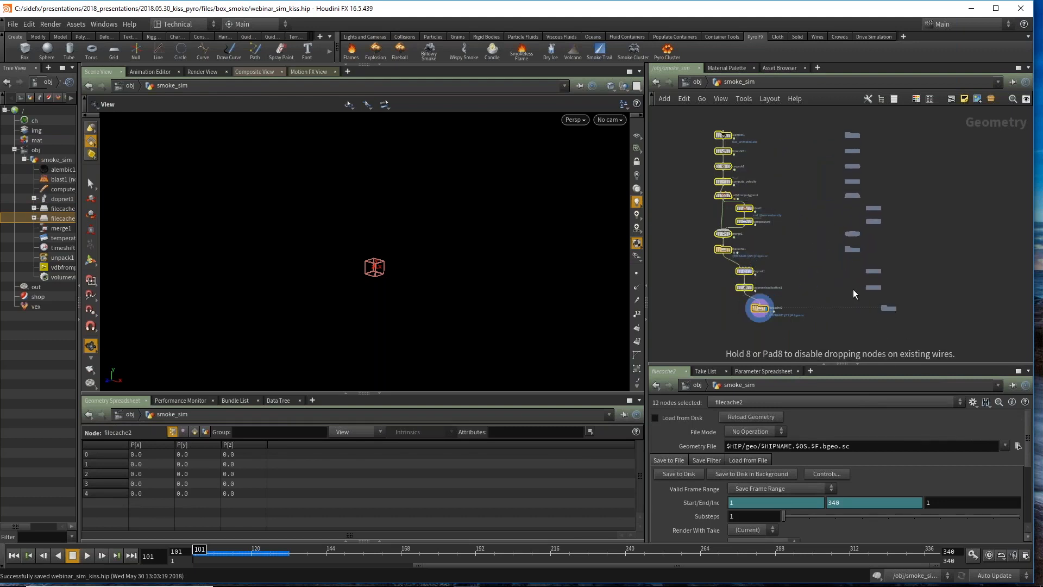
left_click(830, 276)
scroll(826, 277, "up", 3)
middle_click_drag(826, 277, 748, 277)
scroll(768, 297, "up", 2)
scroll(768, 298, "down", 3)
scroll(750, 278, "up", 2)
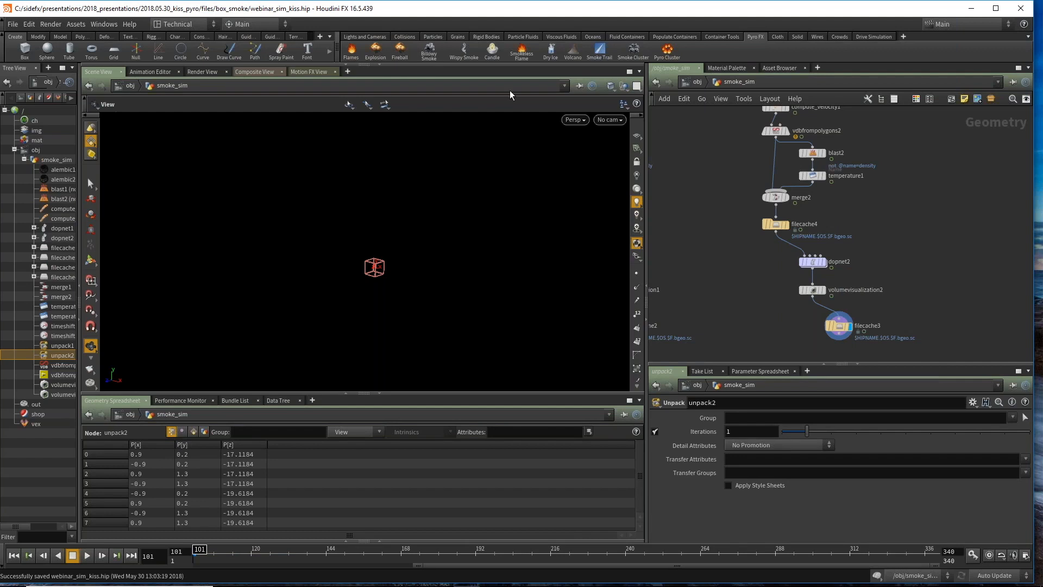
Step: Collapse the copied dopnet2 node into a subnetwork
middle_click_drag(916, 284, 895, 295)
scroll(771, 310, "up", 2)
left_click(784, 251)
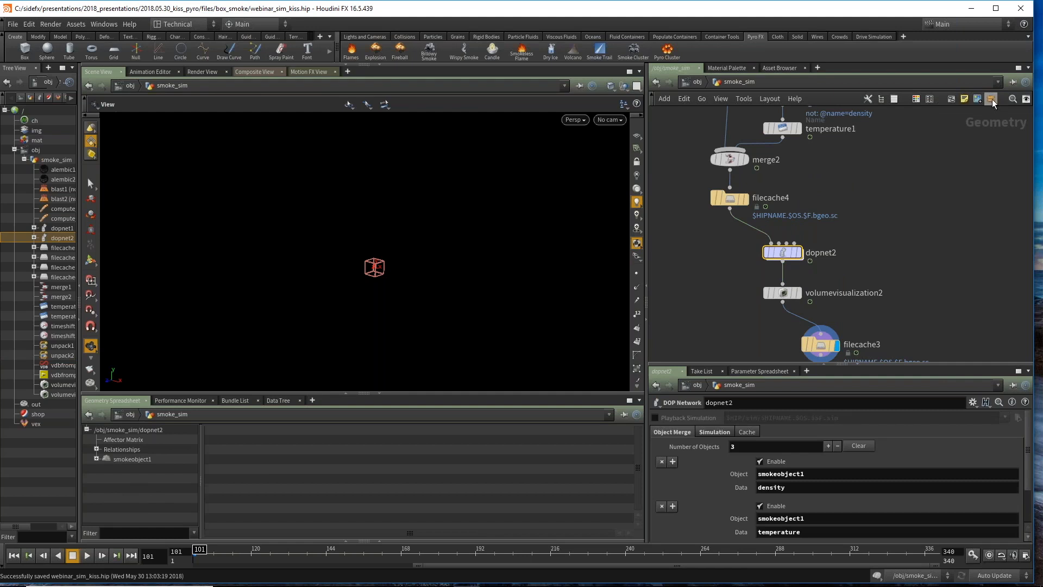
key("shift+c")
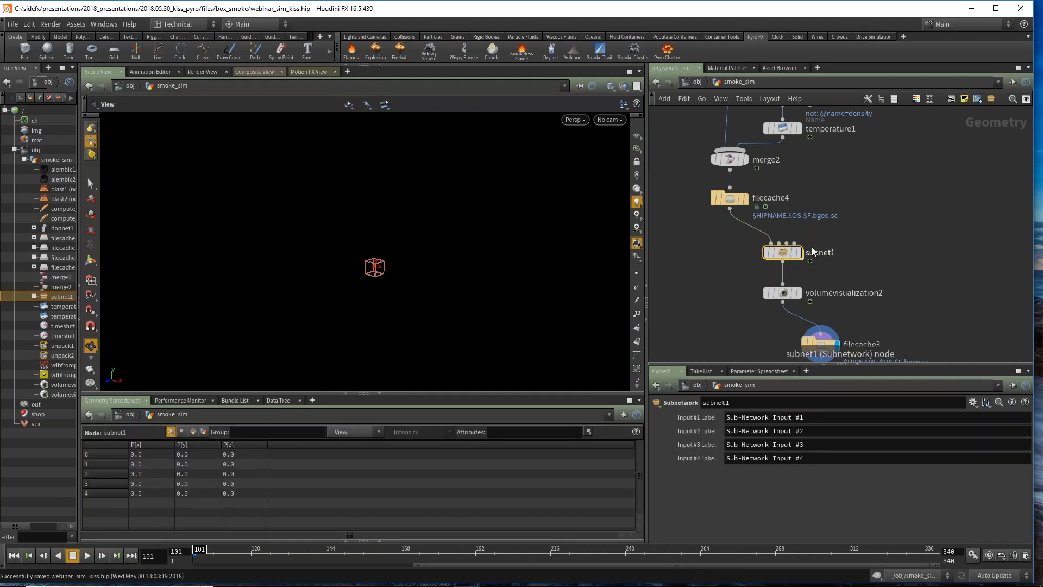
Step: Start a new digital asset from subnet1 and set its operator name to smoke_trail::001
right_click(781, 252)
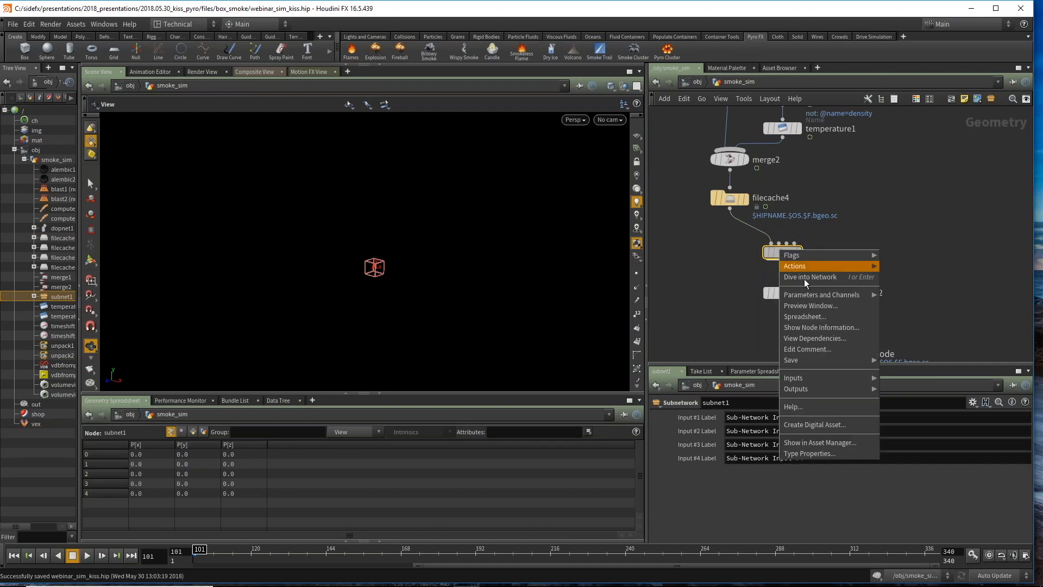
left_click(826, 423)
double_click(819, 409)
type("my_s")
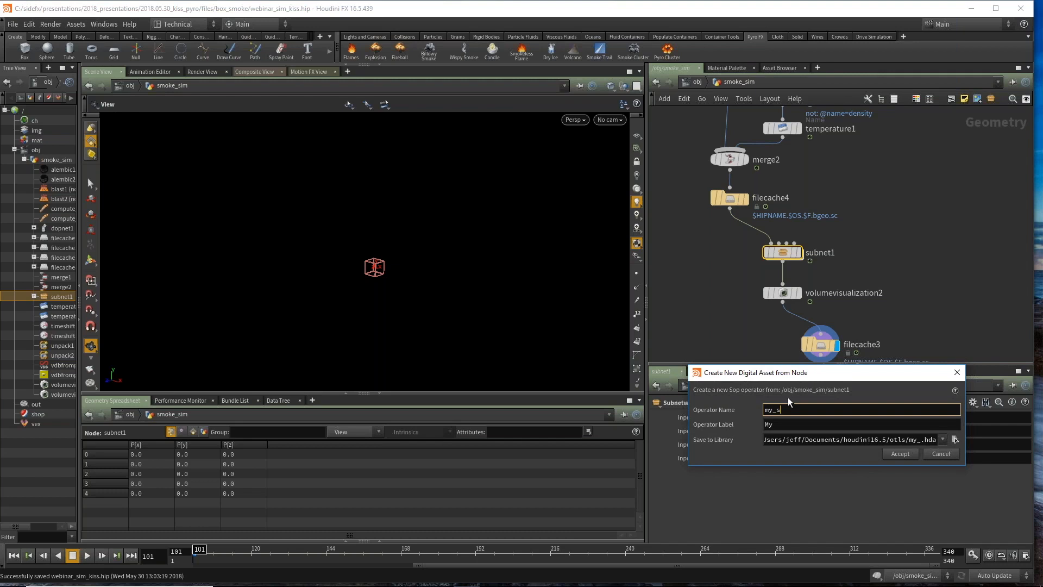
type("moke_trail")
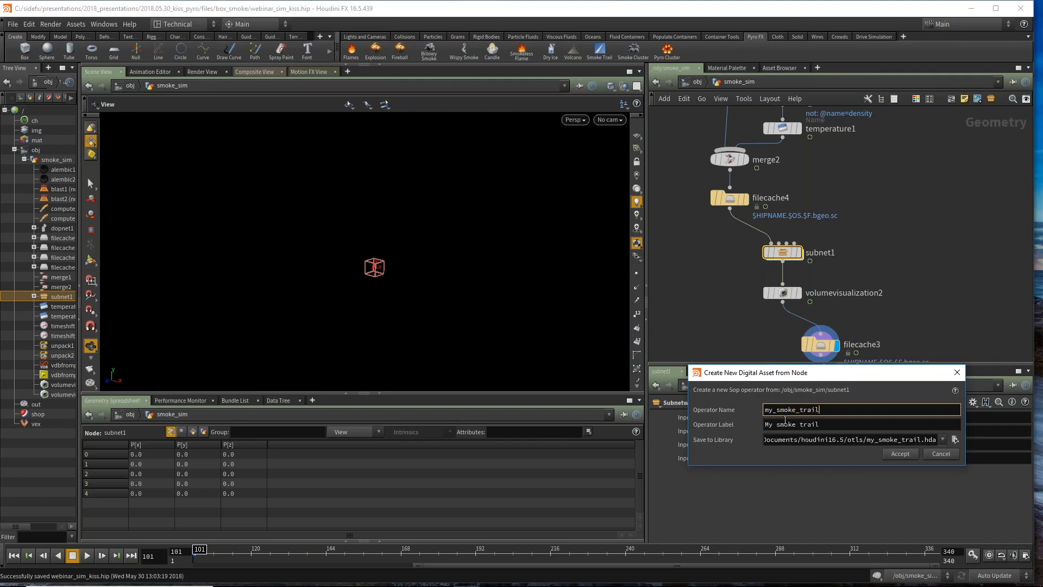
left_click(777, 410)
key("BackSpace")
key("BackSpace")
key("BackSpace")
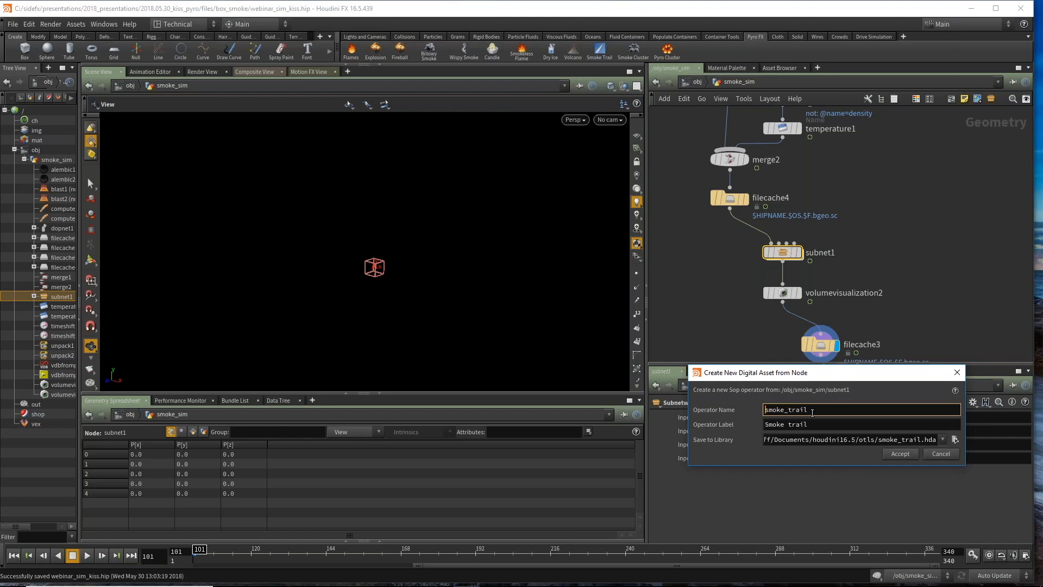
type("::001")
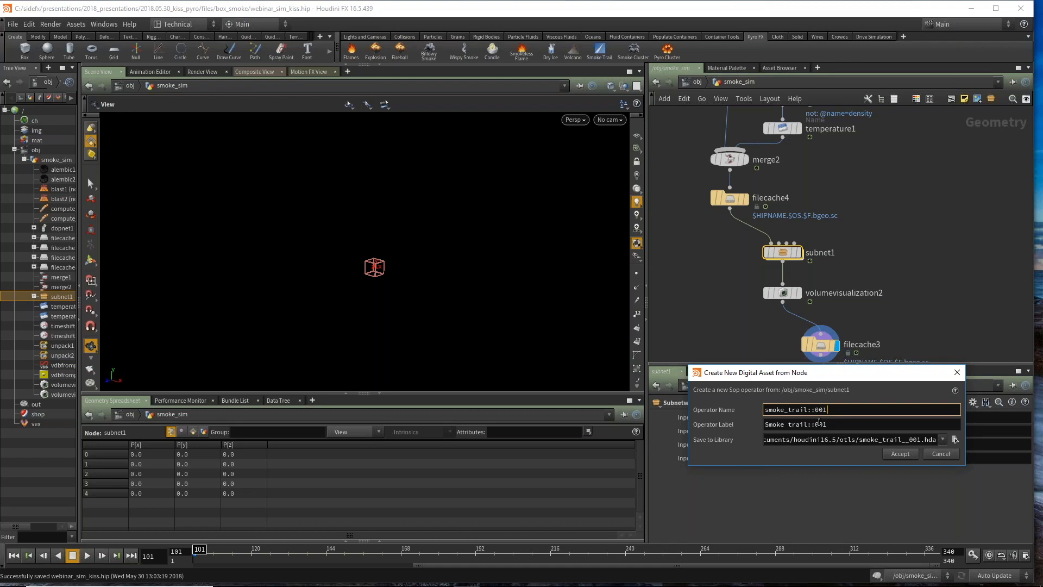
Step: Change the digital asset's operator label to Smoke Trail
left_click(808, 425)
key("shift+End")
key("Delete")
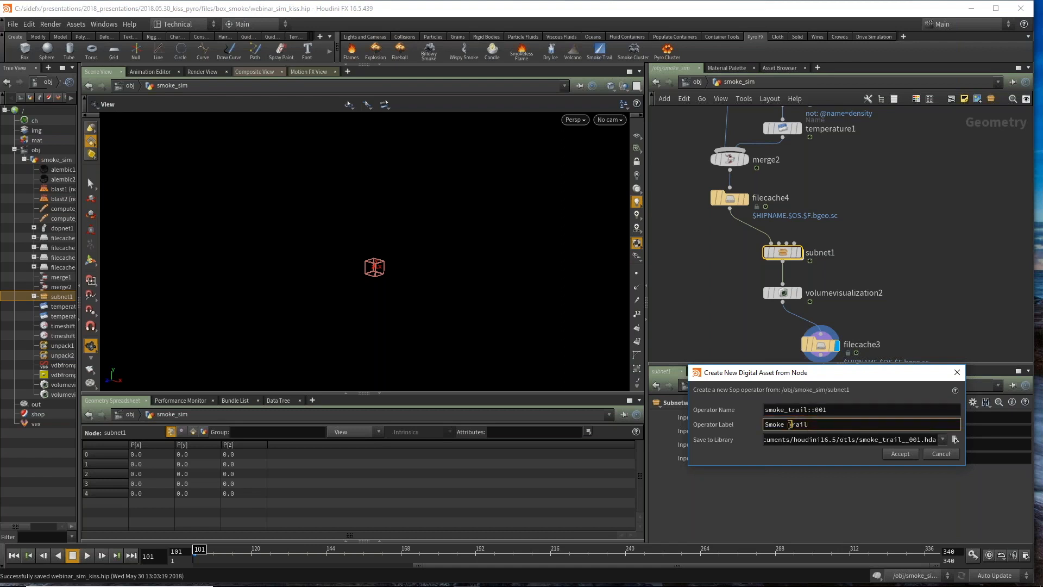
type("T")
Step: Browse for the asset's library location and create a folder named hda inside $HIP
left_click(954, 439)
left_click(583, 315)
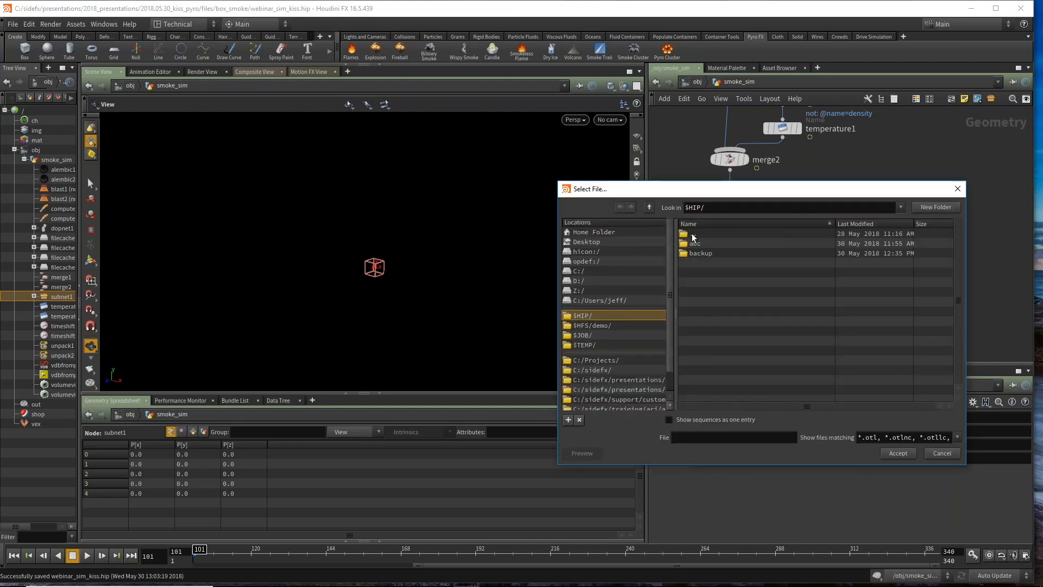
left_click(944, 206)
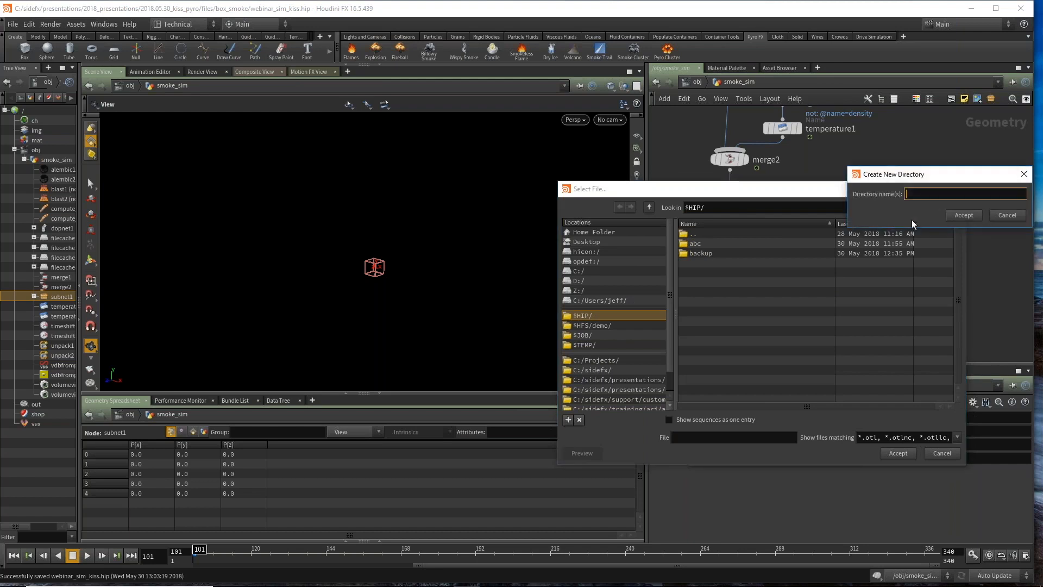
type("hda")
left_click(965, 216)
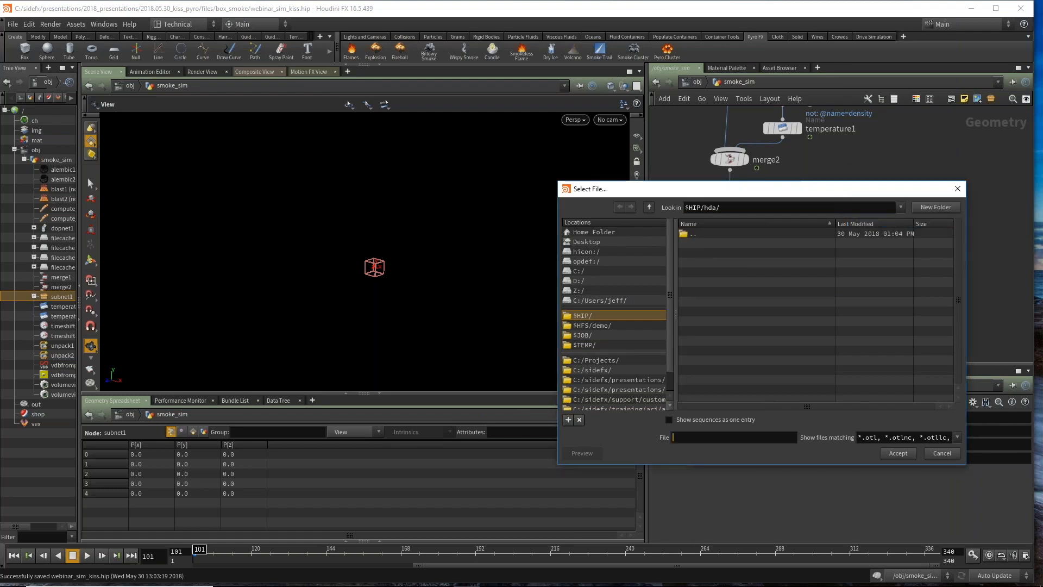
Step: Set the asset's library file to smoke_trail.hda in the $HIP/hda folder
left_click_drag(804, 192, 489, 152)
type("smoke_tra")
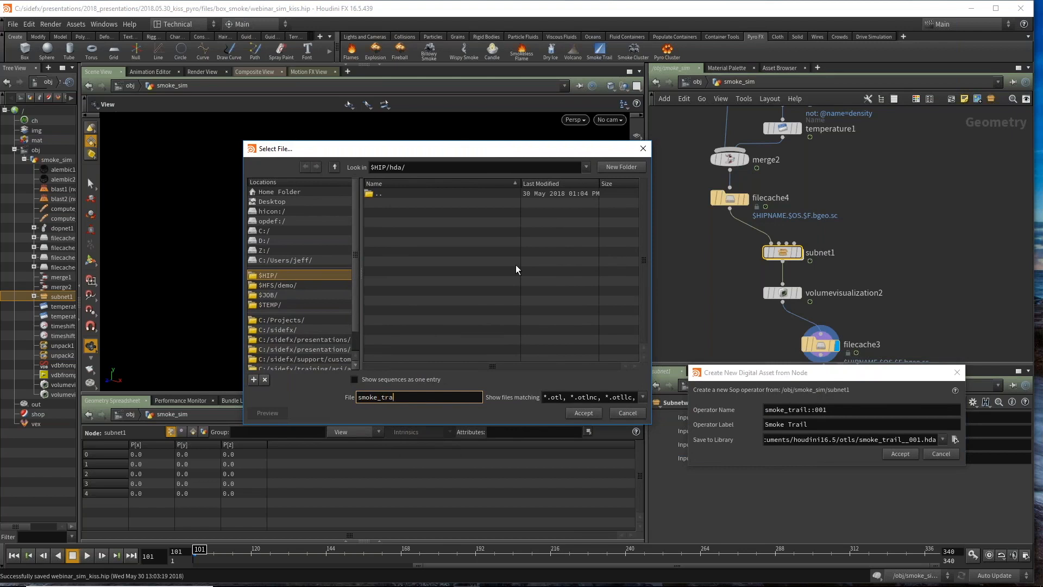
type("il.hda")
left_click(592, 413)
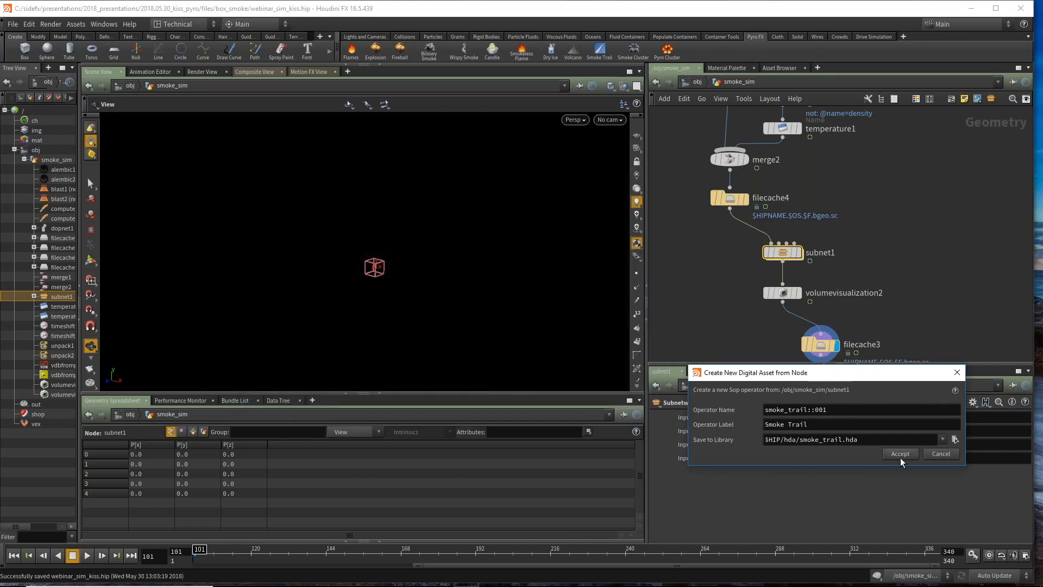
Step: Create the Smoke Trail digital asset, saving it despite its outside references, and accept its operator type properties
key("Return")
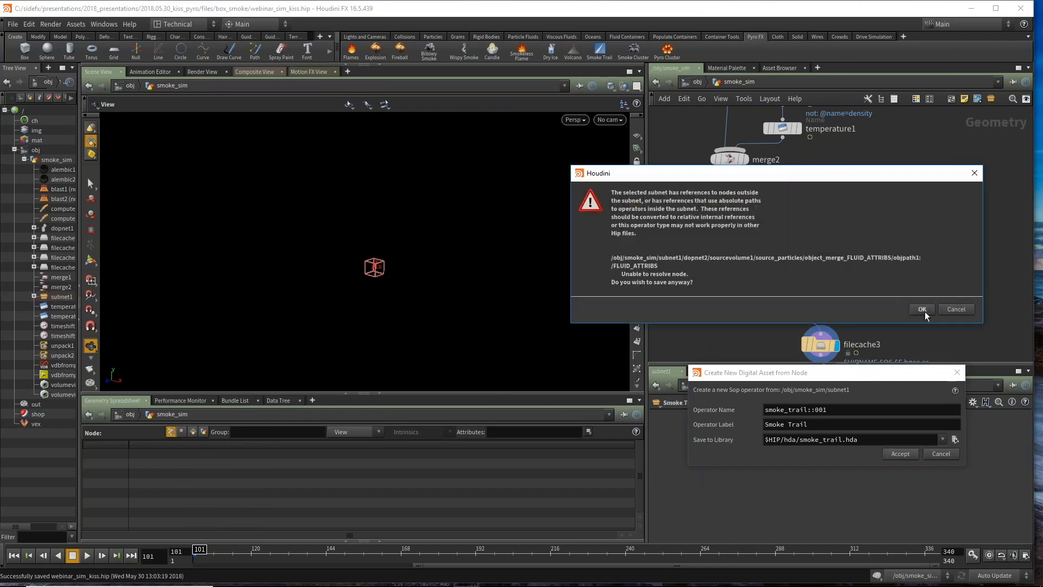
left_click(922, 308)
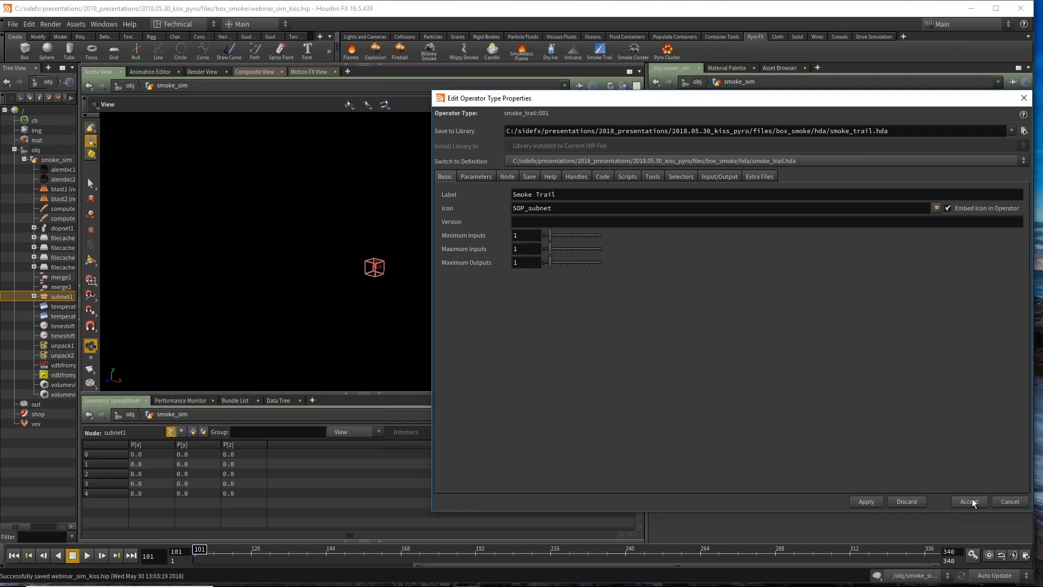
left_click(971, 500)
left_click(975, 555)
scroll(846, 277, "down", 1)
left_click(715, 4)
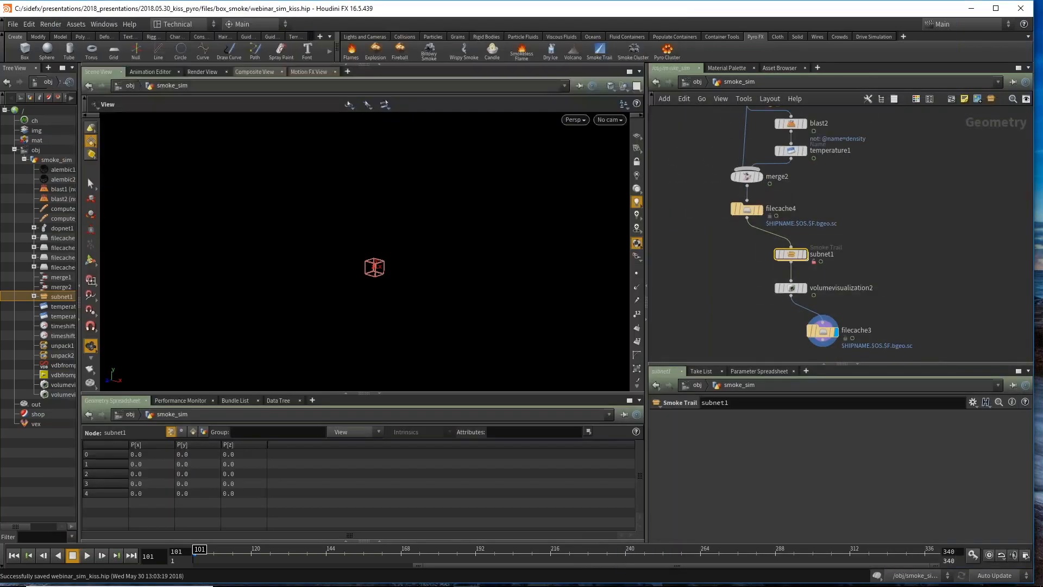
Step: Collapse the nodes from timeshift2 through merge2 into a subnet and align it between alembic2 and filecache4
scroll(873, 207, "down", 1)
middle_click_drag(874, 207, 778, 297)
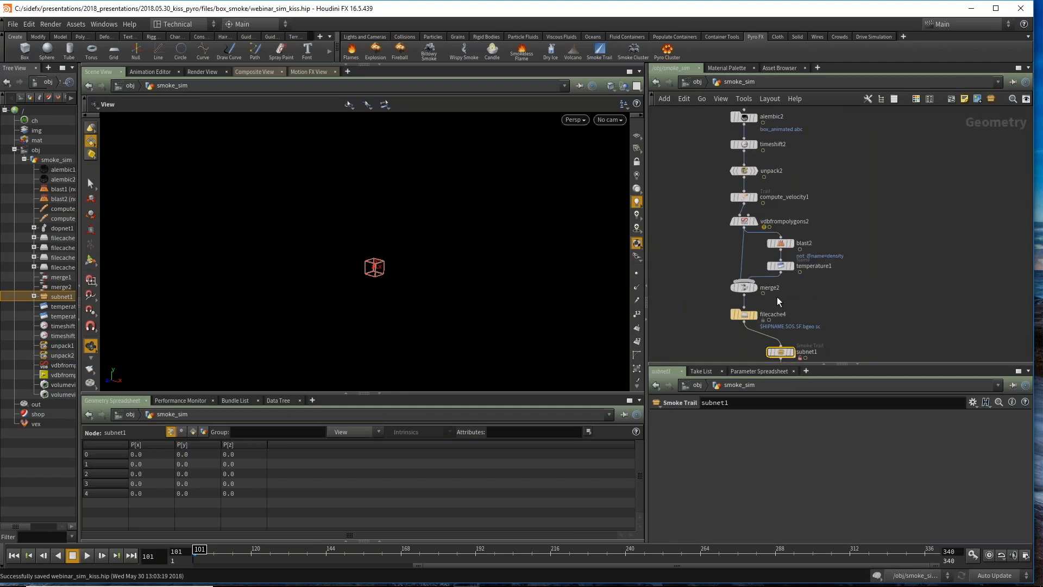
left_click_drag(699, 292, 851, 137)
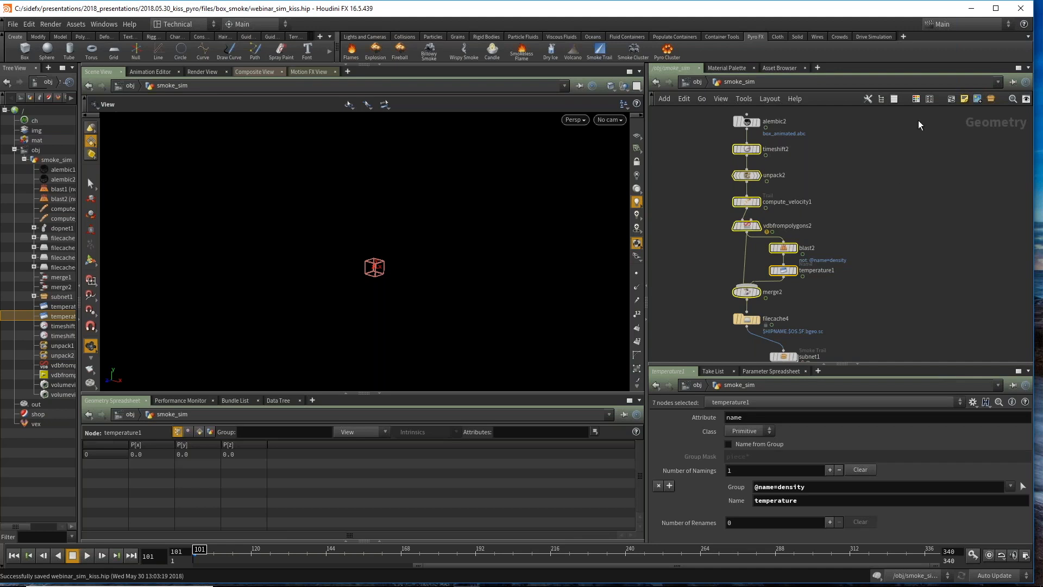
left_click(990, 102)
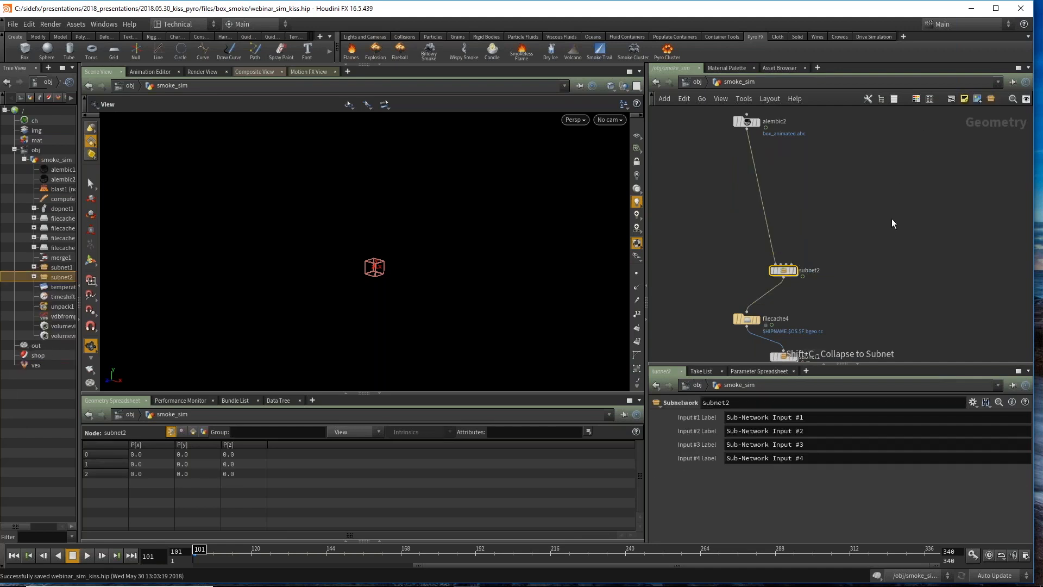
left_click_drag(746, 280, 748, 250)
Step: Start a new digital asset from subnet2 and set its operator name to smoke_source_configure::001
scroll(748, 249, "up", 2)
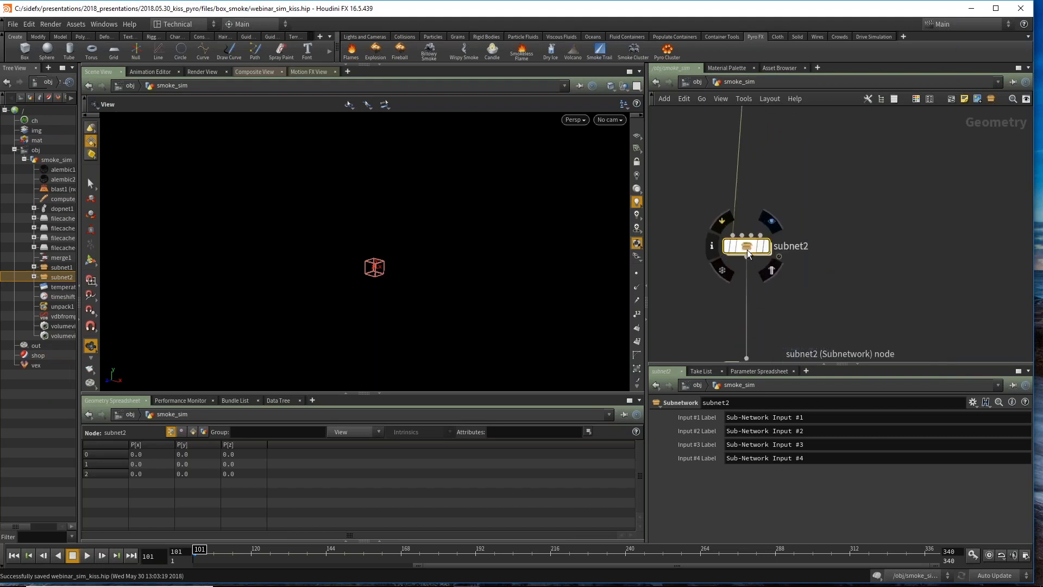
right_click(744, 247)
left_click(784, 422)
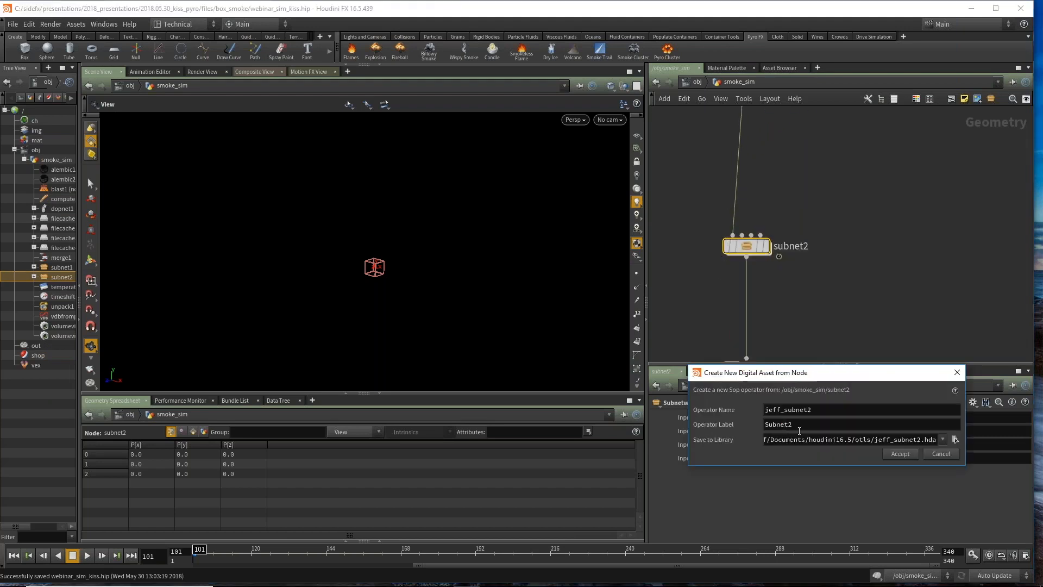
key("ctrl+a")
type("alembi")
key("BackSpace")
key("BackSpace")
key("BackSpace")
key("BackSpace")
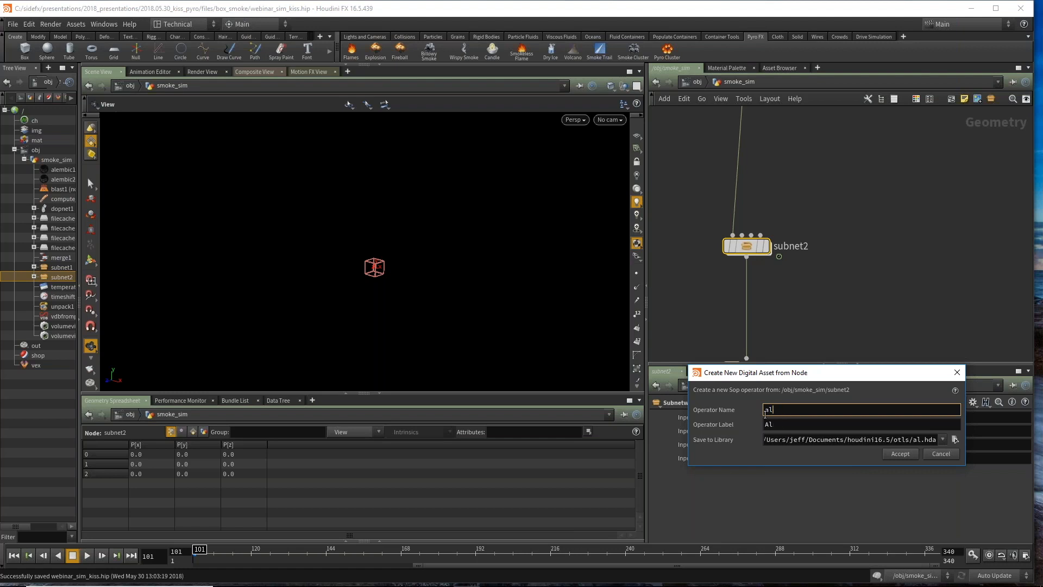
key("BackSpace")
key("BackSpace")
type("smoke_source_c")
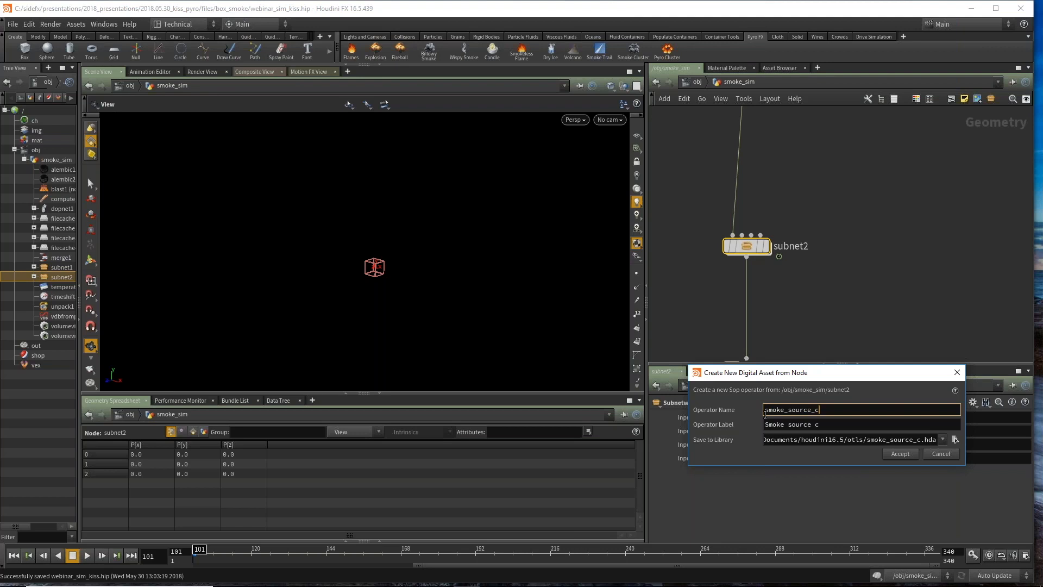
type("onfigure::001")
Step: Capitalize the new asset's operator label as Smoke Source Configure
left_click_drag(887, 425, 812, 426)
key("BackSpace")
type("C")
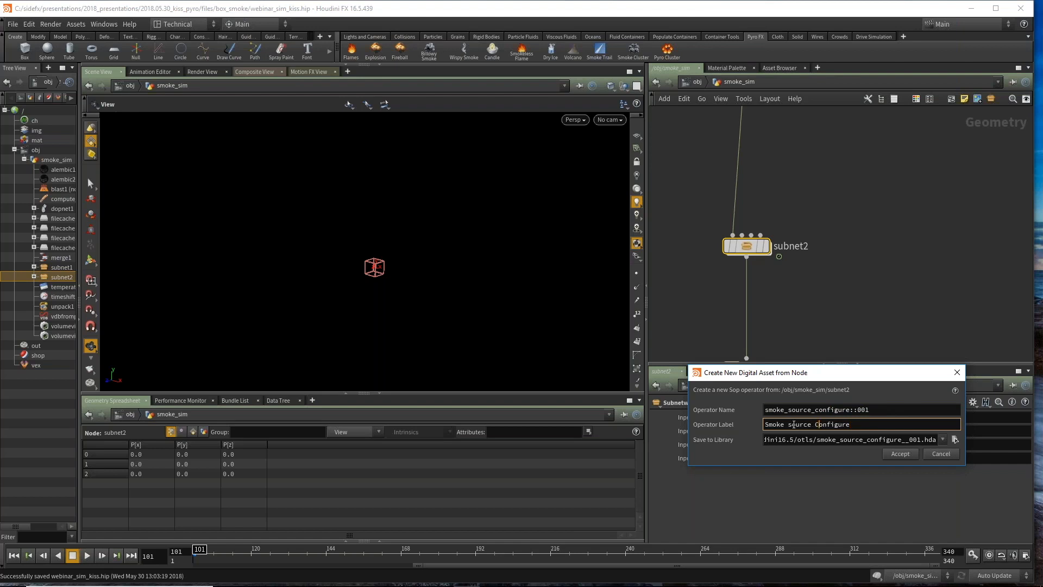
left_click_drag(793, 424, 788, 425)
type("S")
left_click(863, 298)
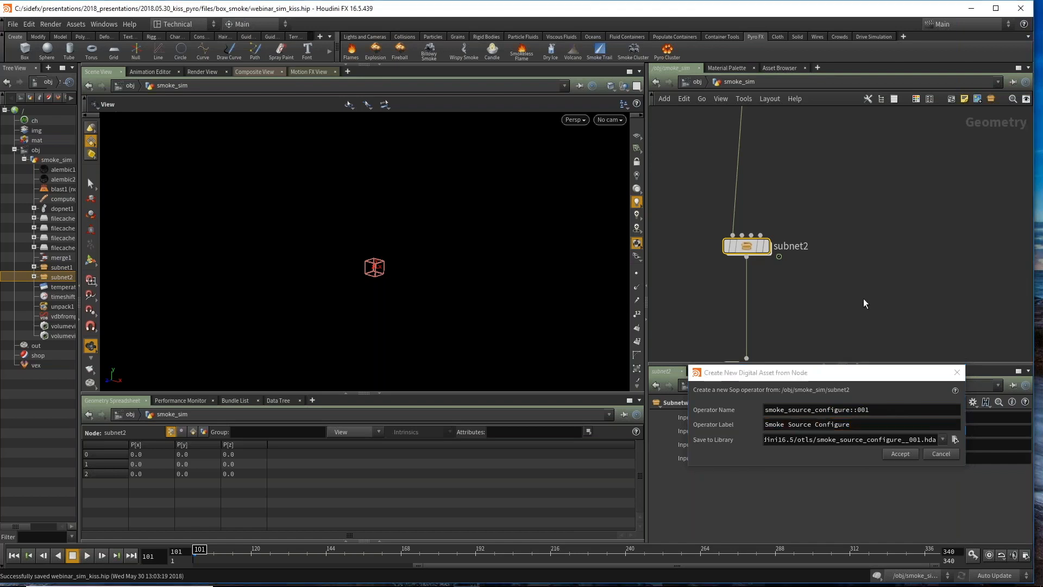
Step: Save the asset to smoke_source_configure.hda in the $HIP/hda folder and accept its operator type properties
left_click(954, 439)
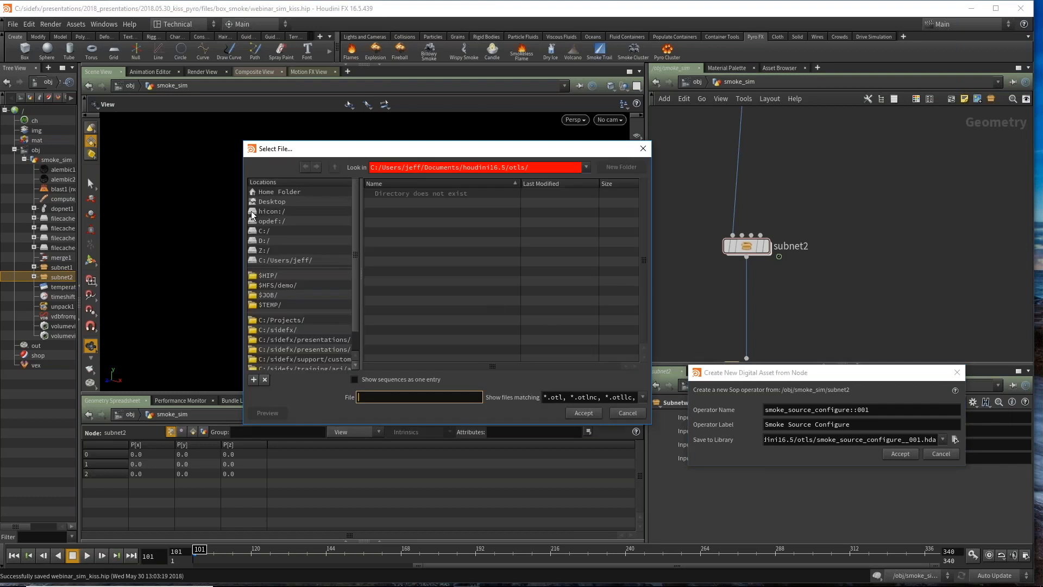
left_click(273, 275)
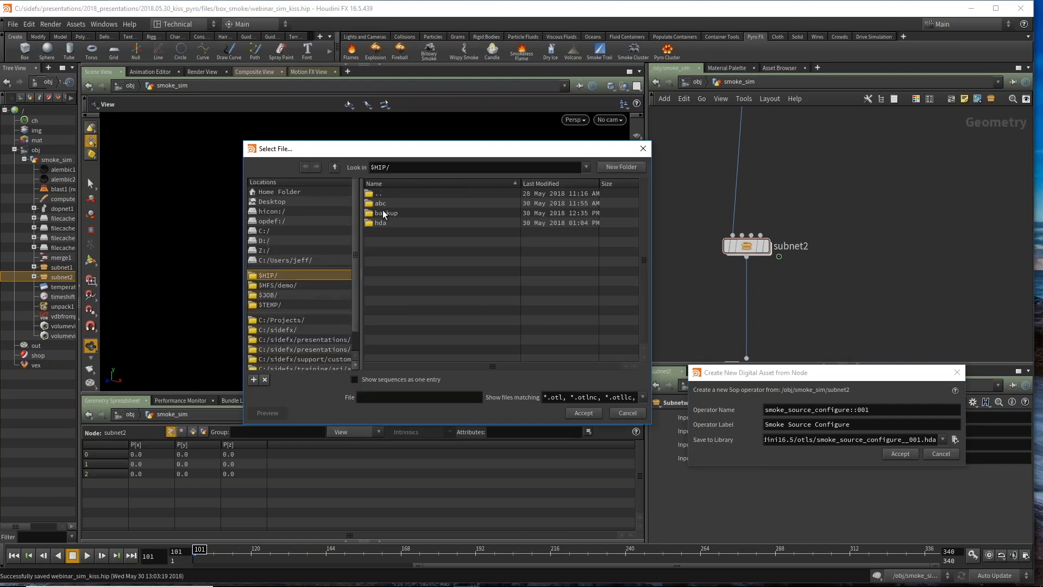
double_click(378, 222)
left_click(392, 396)
type("smoke_source_c")
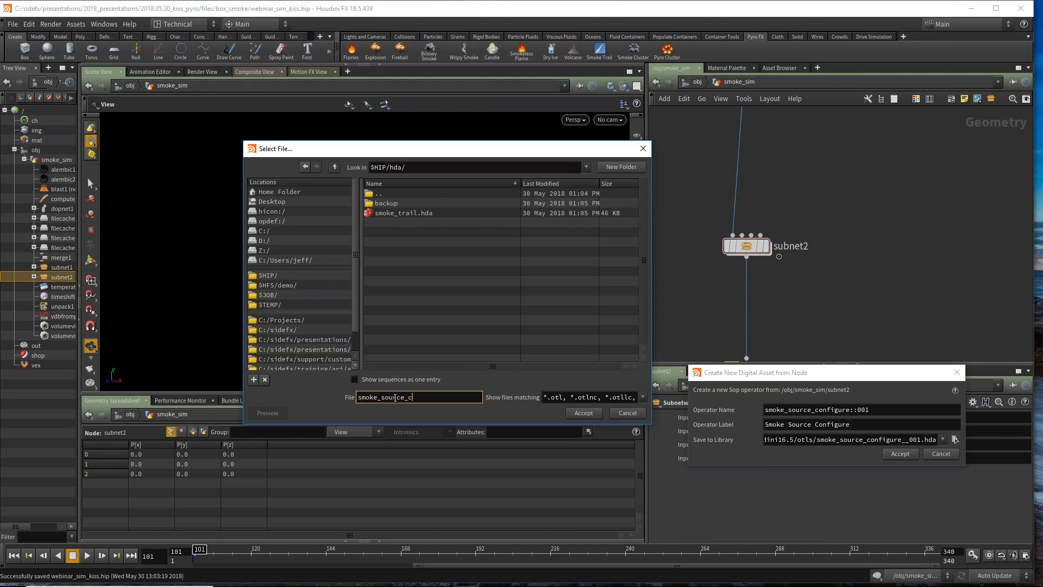
type("onfigure.hda")
left_click(594, 416)
left_click(900, 453)
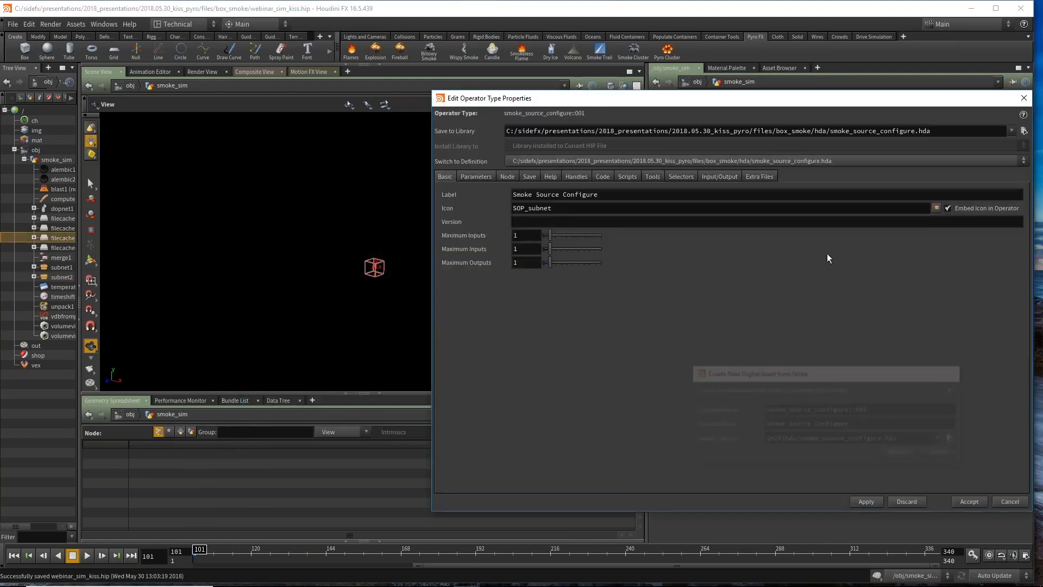
left_click(968, 501)
Step: Move the subnet2 and alembic2 nodes down so they sit closely stacked above filecache4
left_click_drag(760, 271, 760, 312)
left_click_drag(765, 168, 764, 291)
scroll(812, 318, "up", 4)
scroll(812, 318, "up", 1)
middle_click_drag(813, 317, 836, 221)
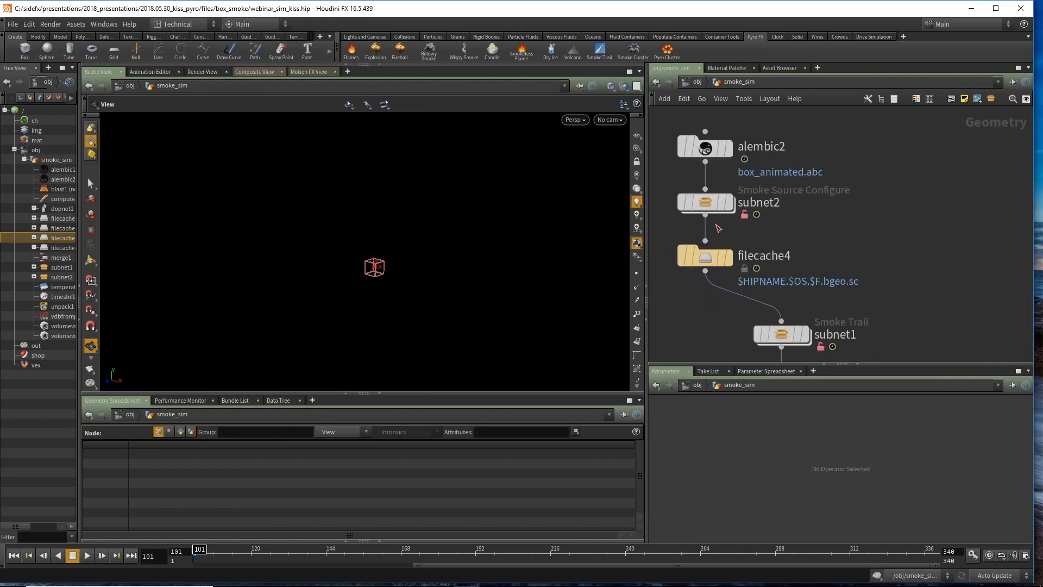
Step: Lock both the Smoke Trail and Smoke Source Configure assets by matching them to their current definitions
left_click(711, 203)
scroll(799, 144, "down", 1)
middle_click_drag(793, 352, 787, 334)
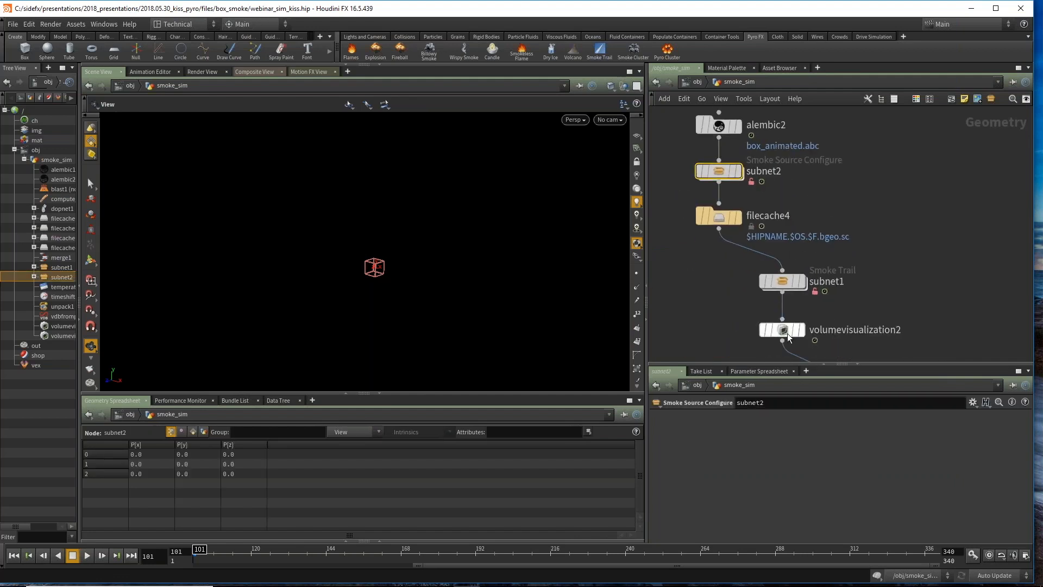
left_click(781, 281)
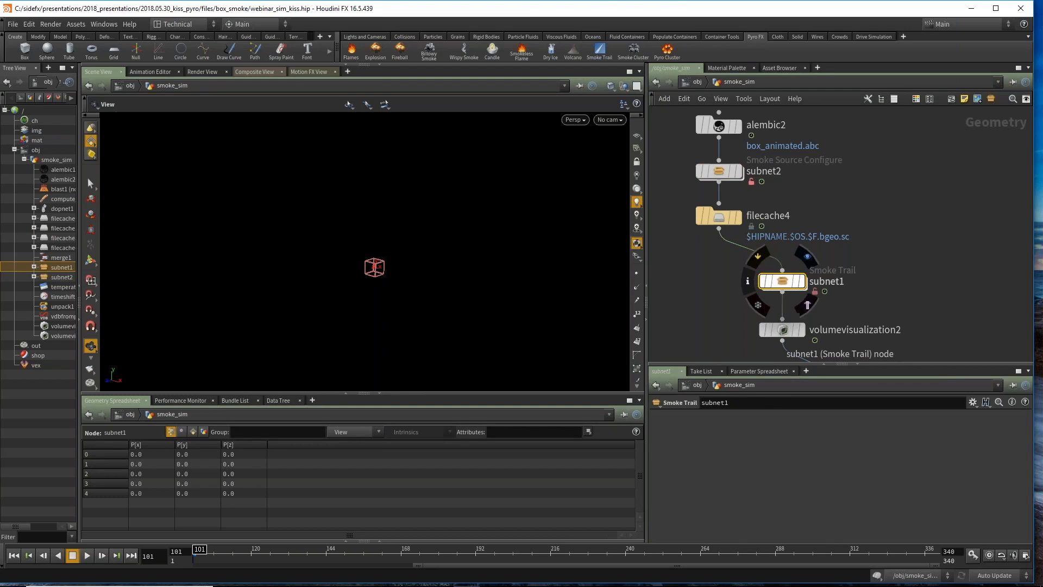
right_click(780, 282)
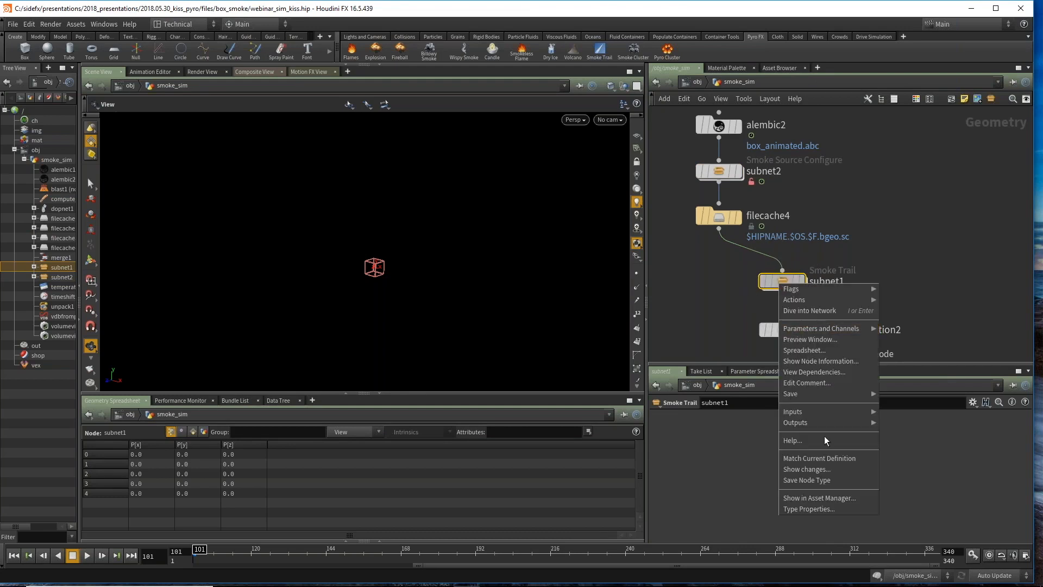
left_click(825, 452)
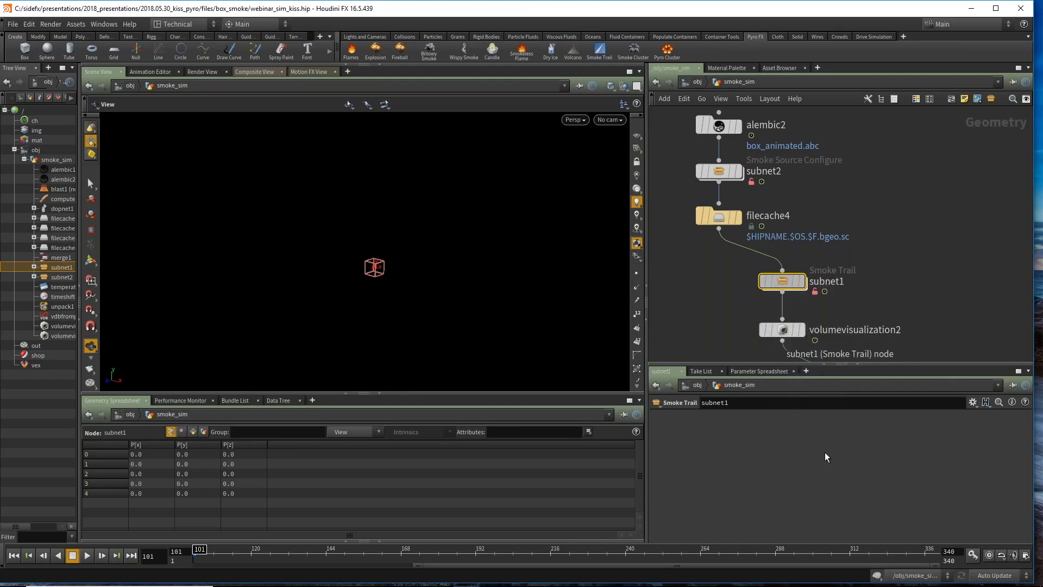
right_click(717, 172)
left_click(753, 342)
Step: Allow editing of the contents of the Smoke Trail asset on subnet1
scroll(851, 267, "down", 3)
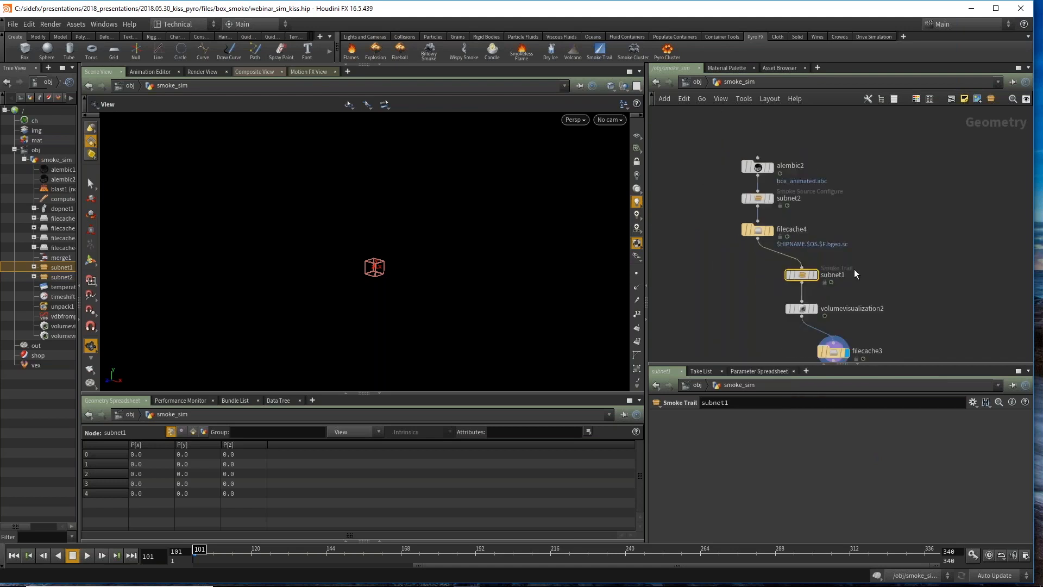
middle_click_drag(758, 187, 737, 142)
middle_click_drag(899, 231, 887, 250)
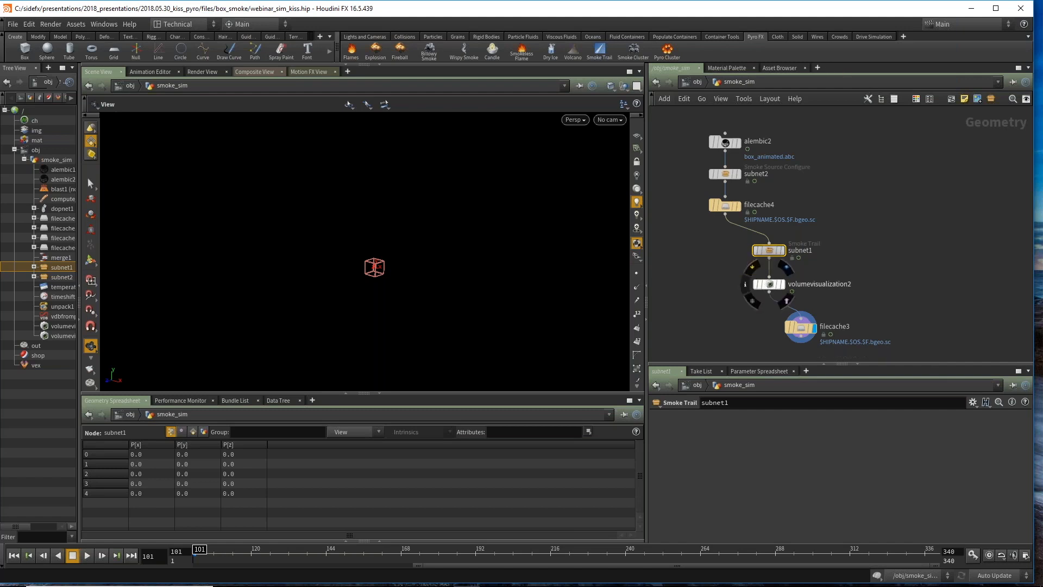
right_click(766, 253)
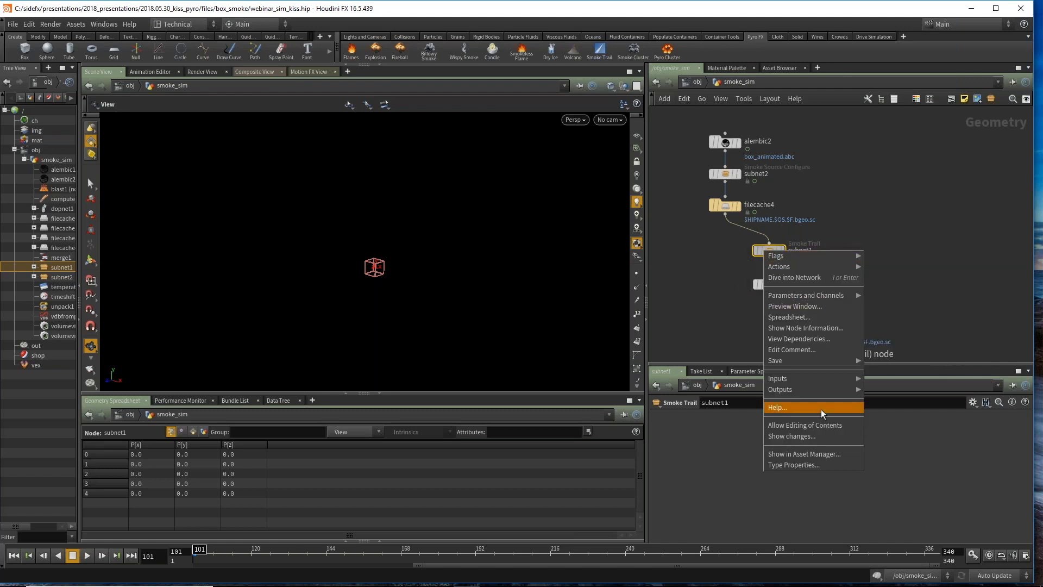
left_click(819, 424)
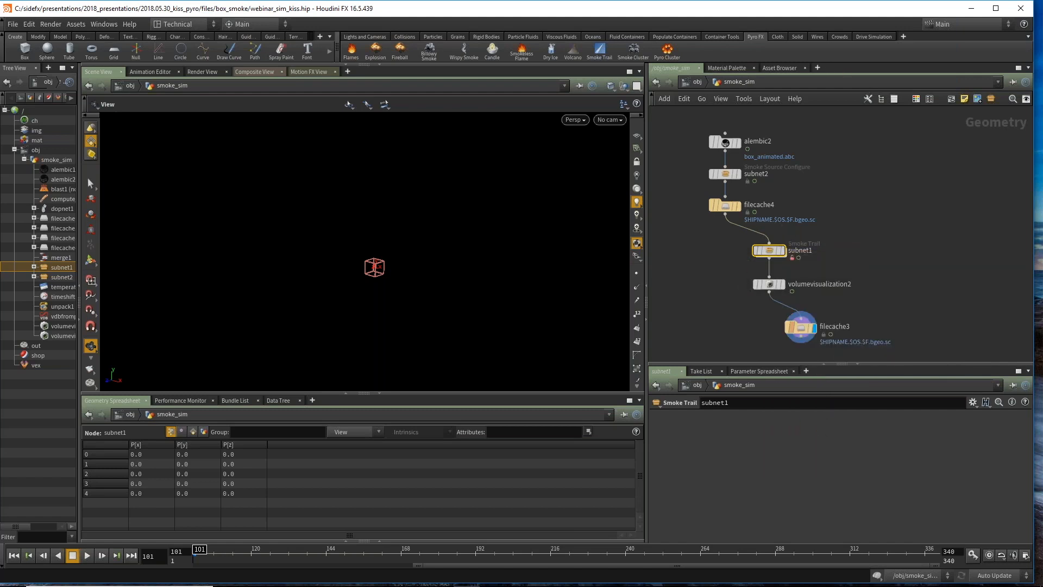
Step: Examine the sourcevolume1 settings in dopnet2 inside the Smoke Trail asset, and return to the smoke_sim network
double_click(767, 250)
middle_click_drag(786, 285, 687, 259)
left_click_drag(739, 226, 740, 256)
double_click(739, 256)
scroll(853, 266, "down", 2)
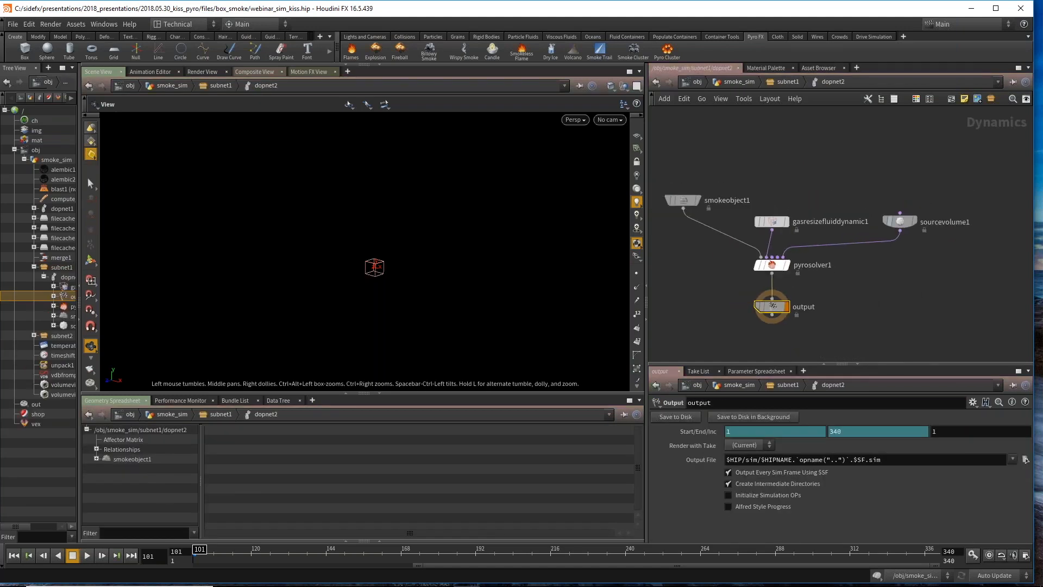
left_click(899, 221)
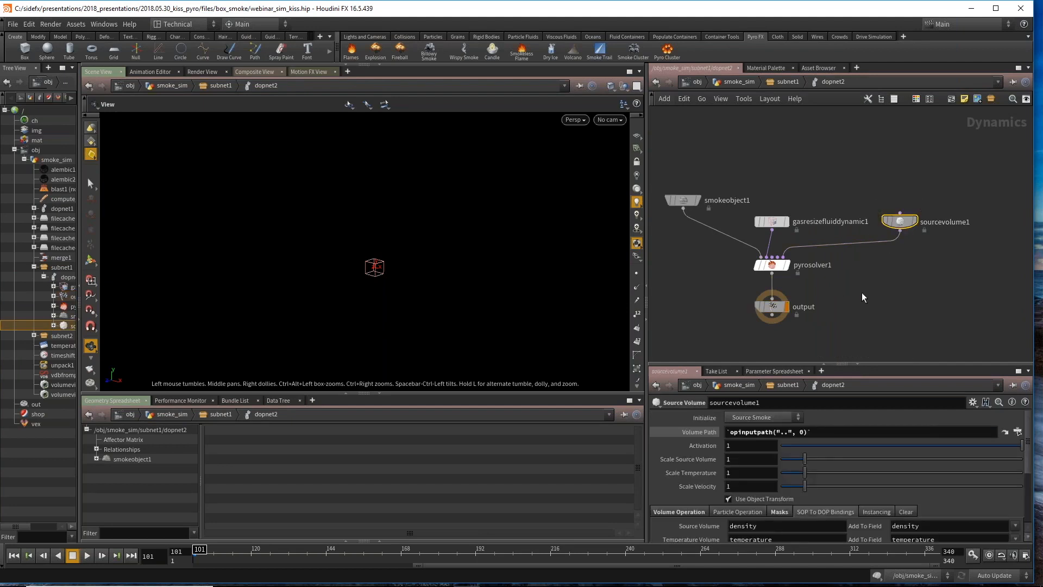
key("u")
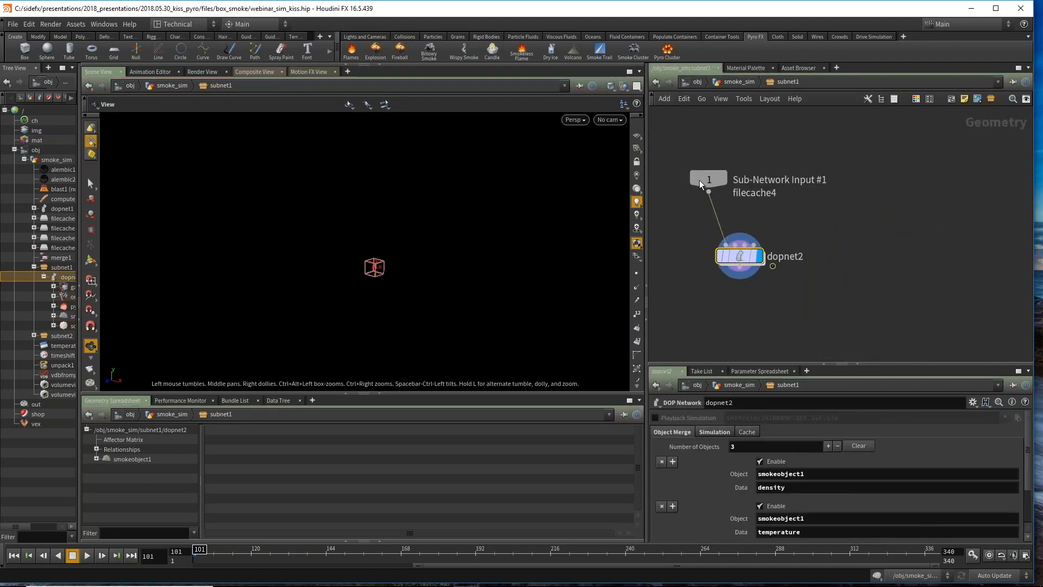
scroll(775, 219, "down", 2)
key("u")
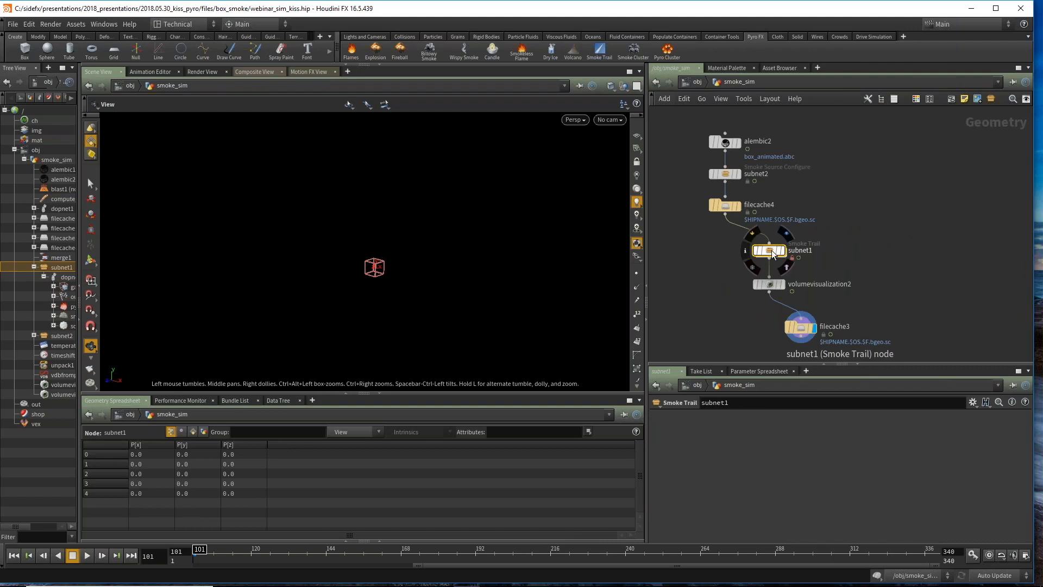
Step: Set the Smoke Trail asset's maximum inputs to 4 in its operator type properties
right_click(769, 251)
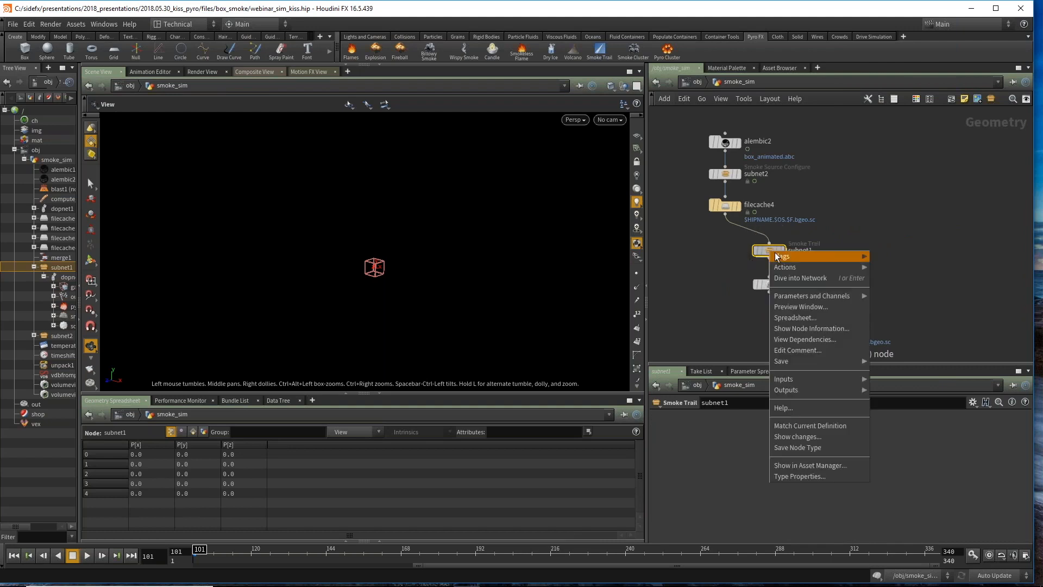
left_click(825, 476)
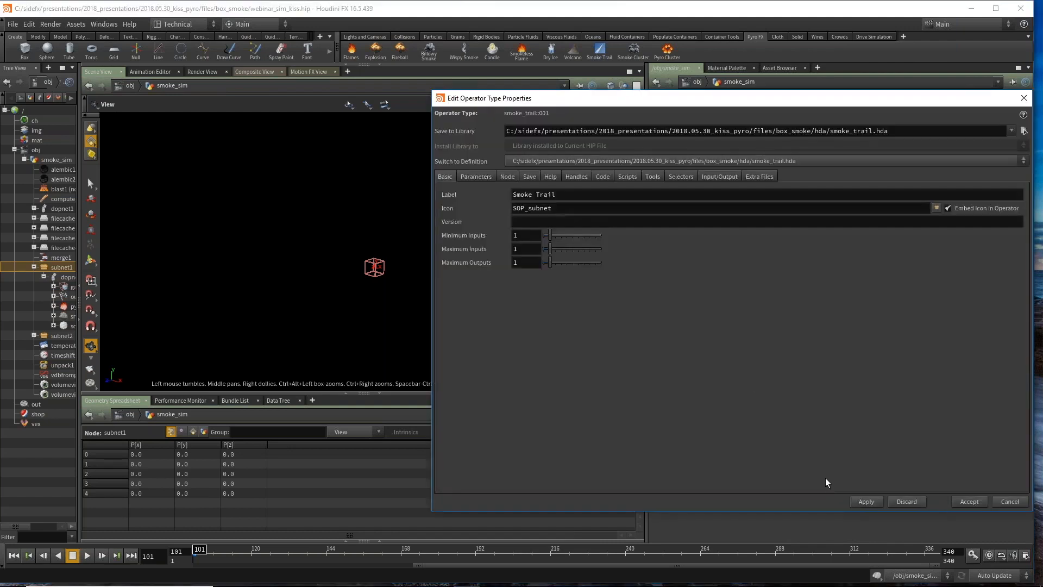
left_click_drag(669, 107, 472, 95)
double_click(330, 239)
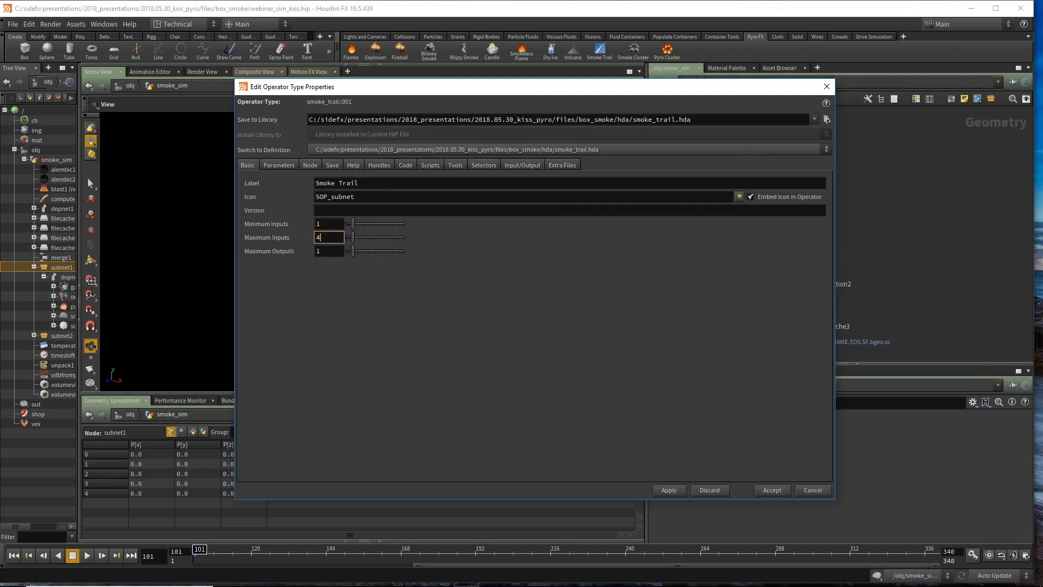
left_click_drag(396, 96, 213, 97)
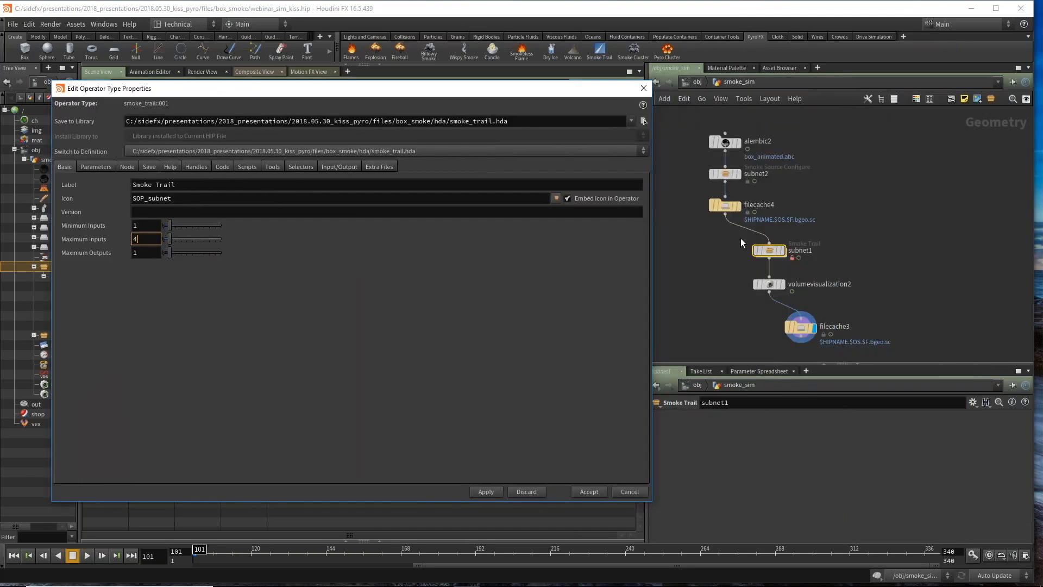
right_click(775, 250)
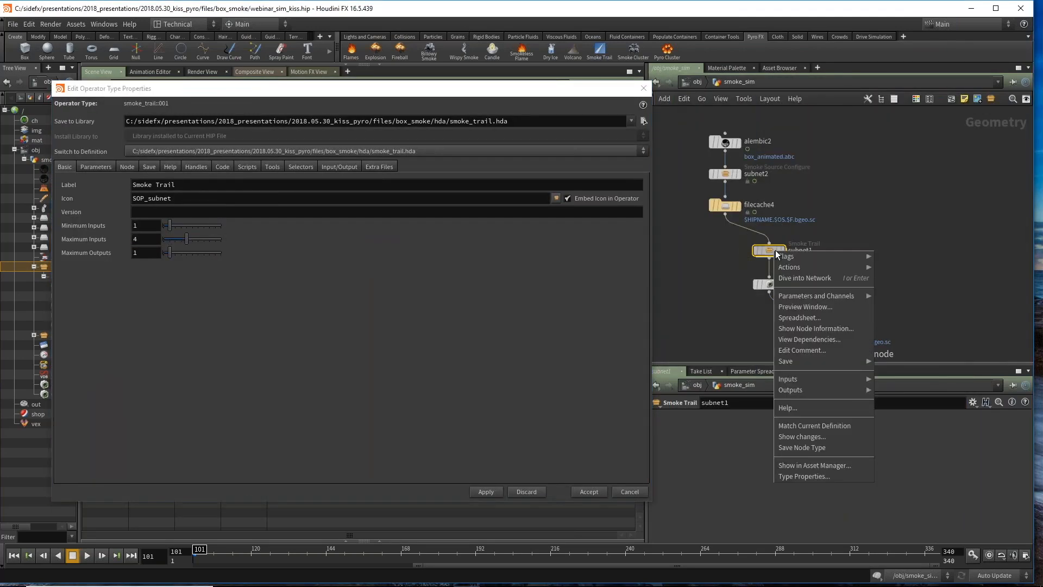
left_click(815, 480)
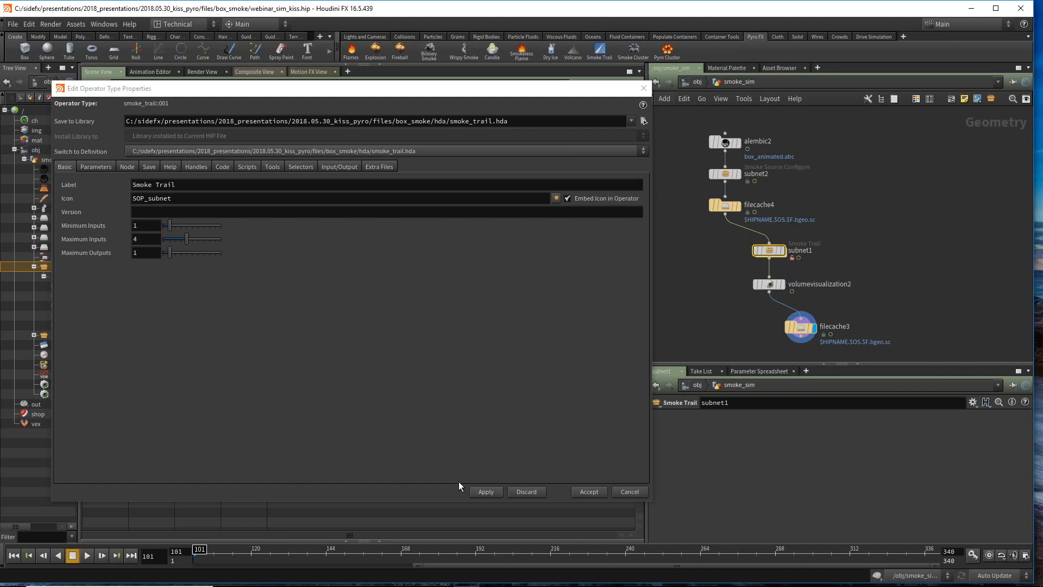
Step: Save the Smoke Trail asset's property changes, and wire sub-network inputs 2, 3 and 4 into dopnet2 inside the asset
left_click(587, 493)
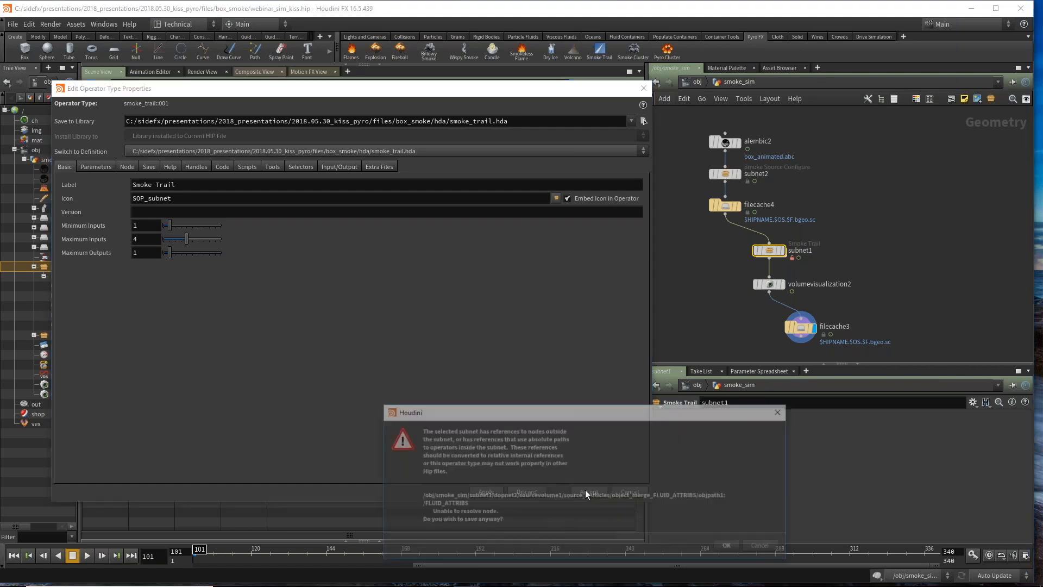
left_click(732, 543)
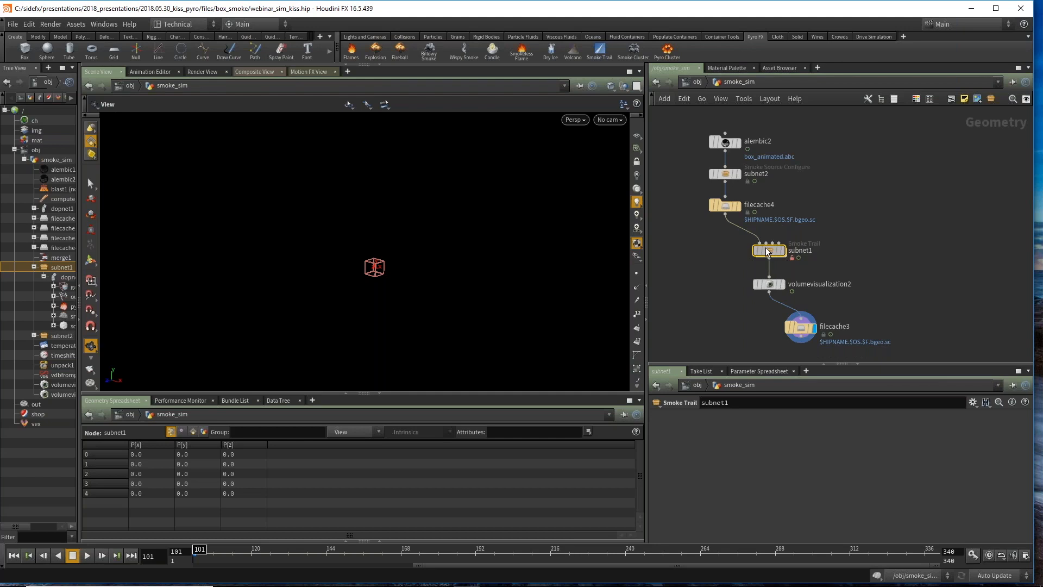
double_click(768, 251)
scroll(823, 225, "up", 4)
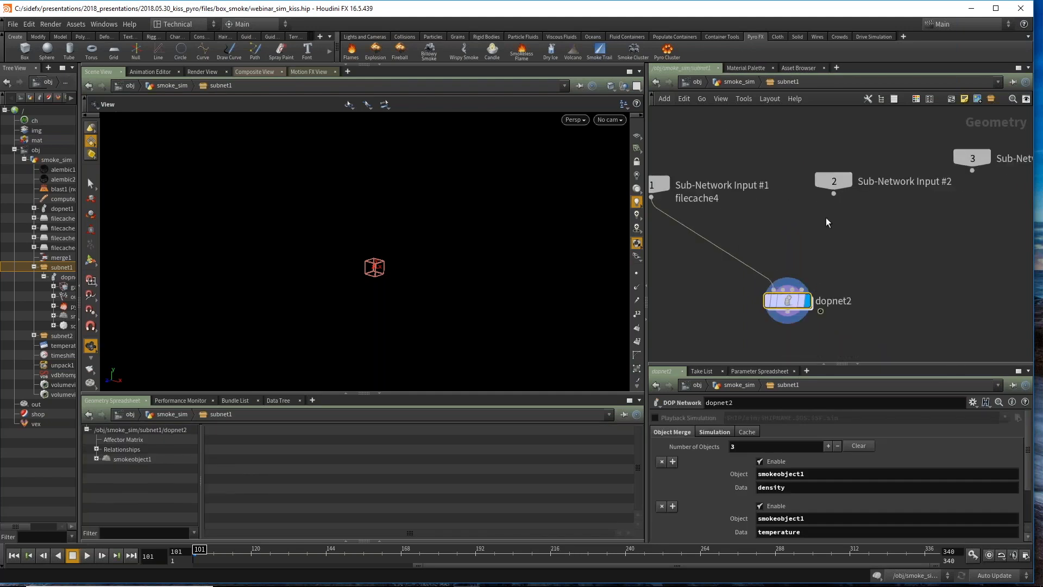
left_click(833, 193)
left_click(783, 290)
left_click(792, 289)
scroll(964, 213, "up", 1)
middle_click_drag(963, 213, 830, 215)
left_click(839, 163)
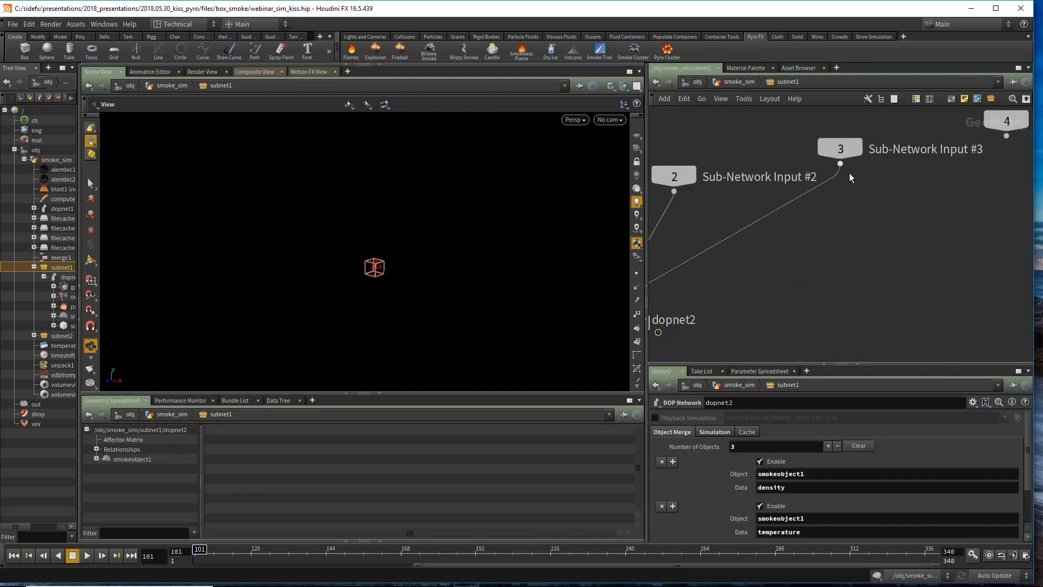
left_click(1007, 137)
scroll(849, 241, "down", 2)
middle_click_drag(755, 263, 905, 196)
scroll(905, 196, "up", 3)
left_click(821, 234)
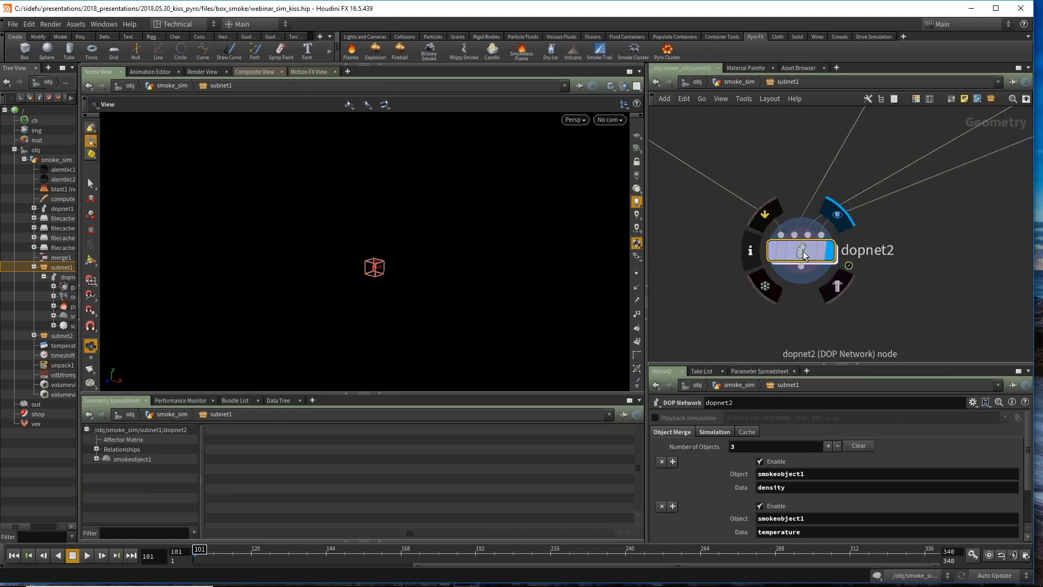
Step: Inspect the Volume Path of sourcevolume1 inside dopnet2 as expression and evaluated path, and return to the smoke_sim network
double_click(804, 254)
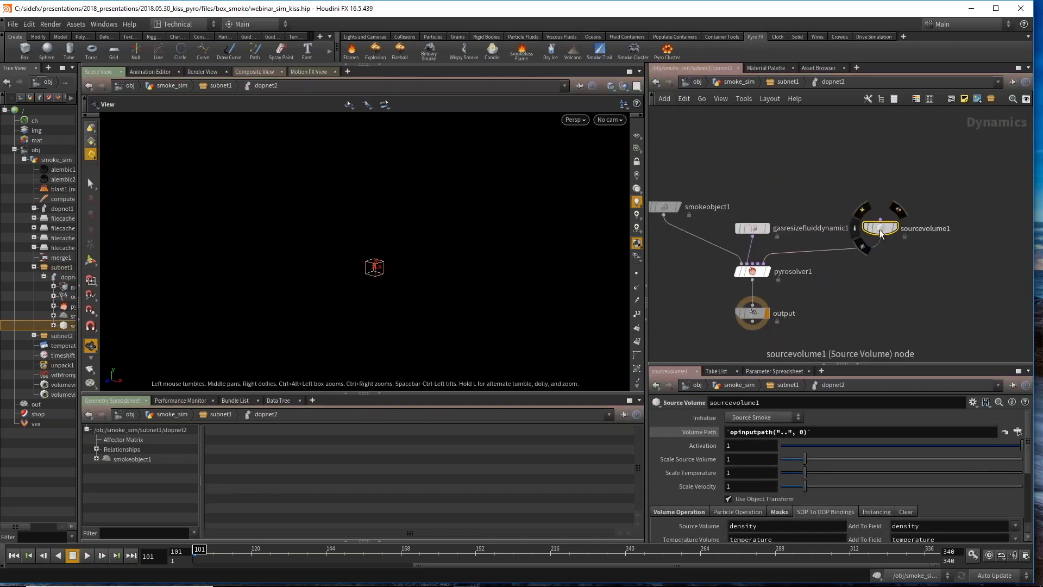
left_click(693, 435)
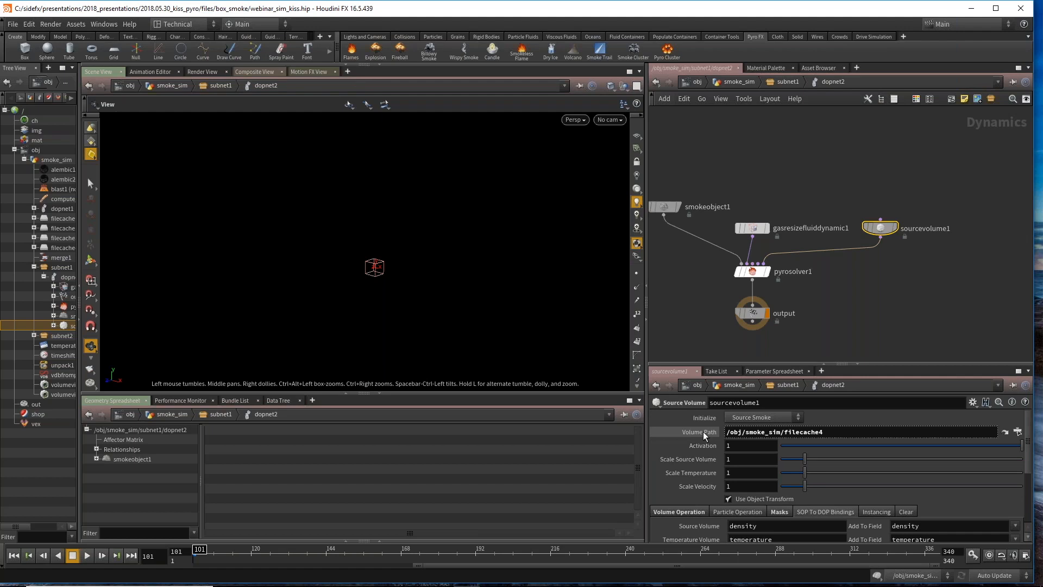
left_click(706, 436)
key("u")
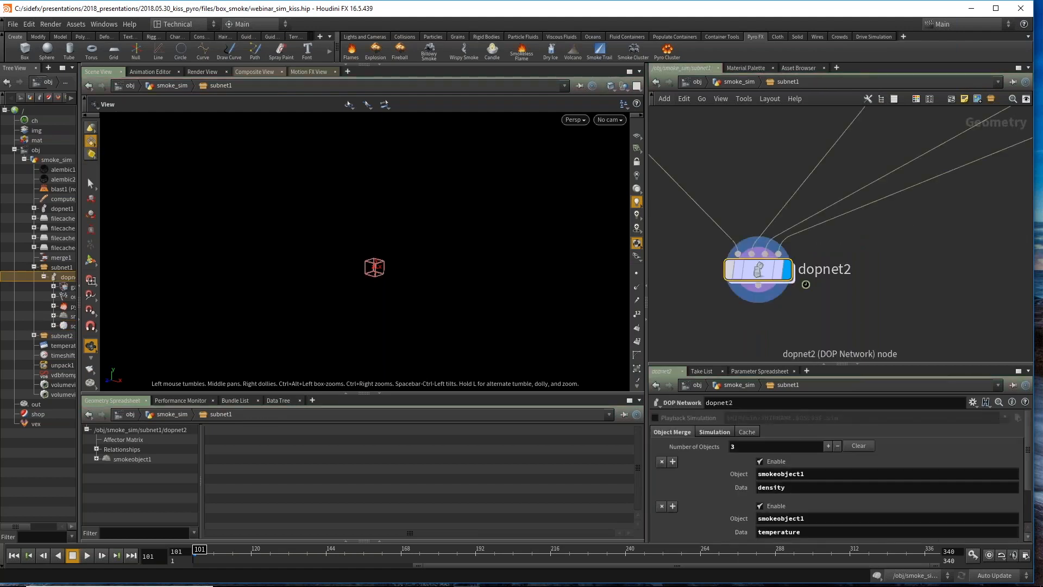
scroll(706, 285, "up", 2)
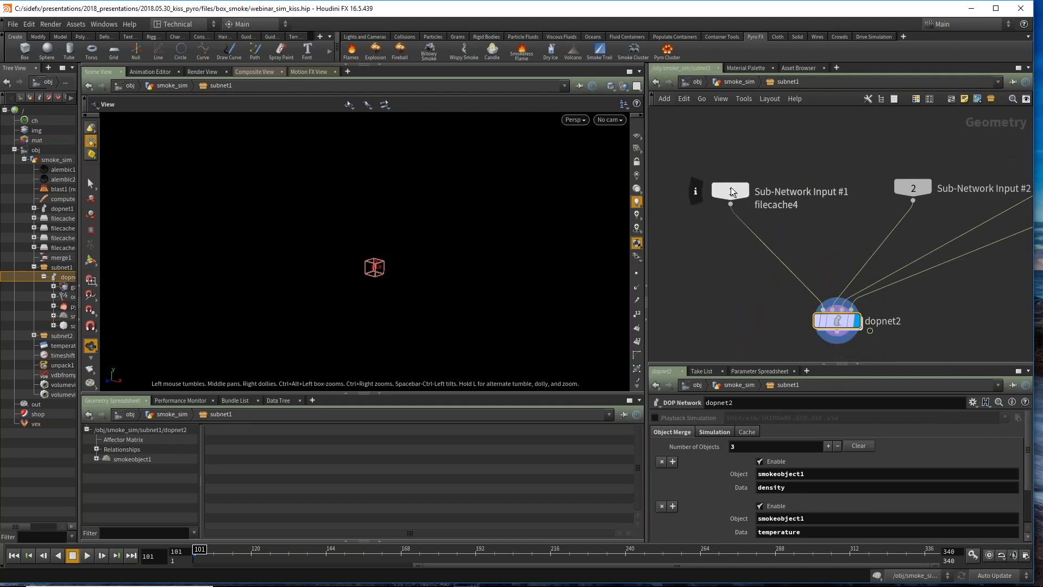
key("u")
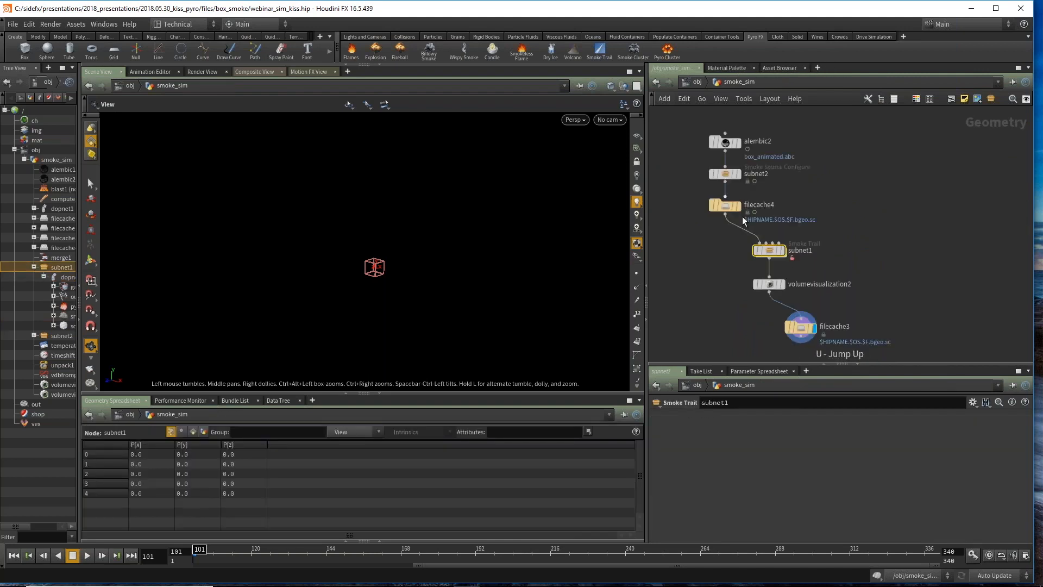
Step: Review the packaged chain in smoke_sim, examining the volume visualization, filecache4, Smoke Trail and Smoke Source Configure nodes
left_click(766, 283)
middle_click_drag(816, 306, 808, 277)
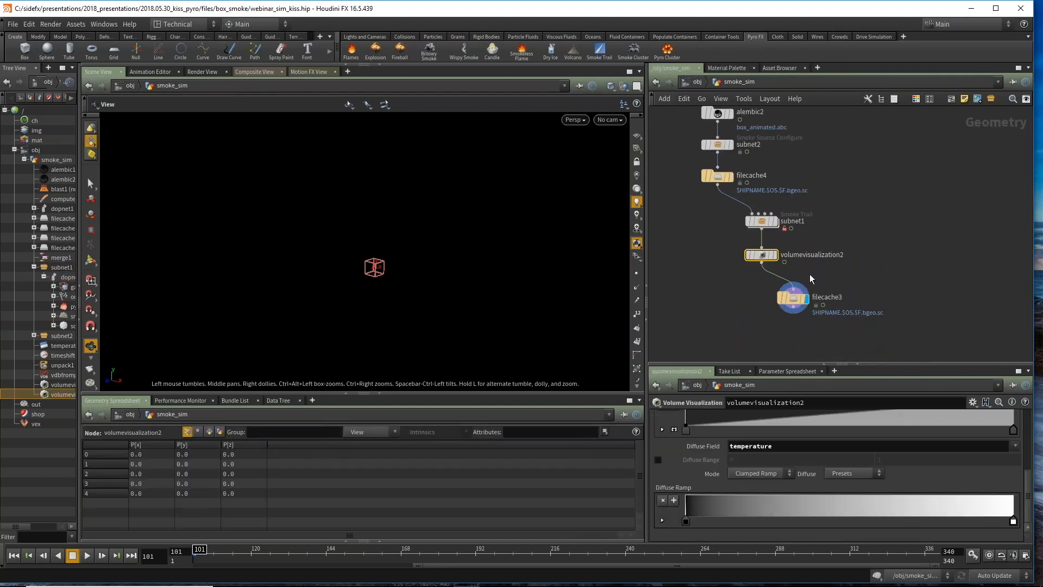
scroll(809, 277, "up", 2)
left_click(699, 157)
middle_click_drag(700, 163, 713, 232)
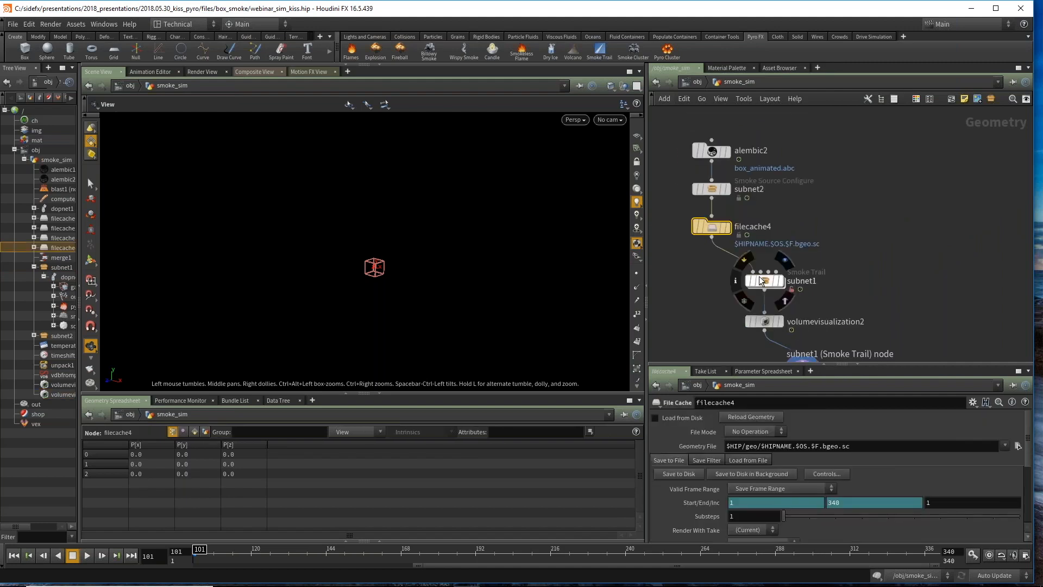
left_click(761, 283)
middle_click_drag(712, 300, 736, 264)
scroll(736, 264, "up", 2)
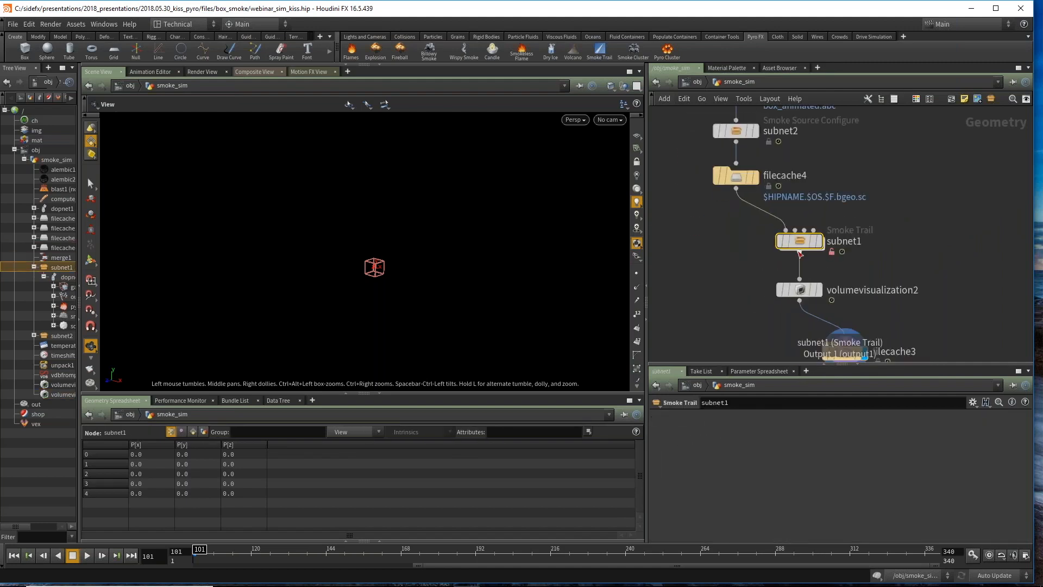
scroll(739, 260, "down", 2)
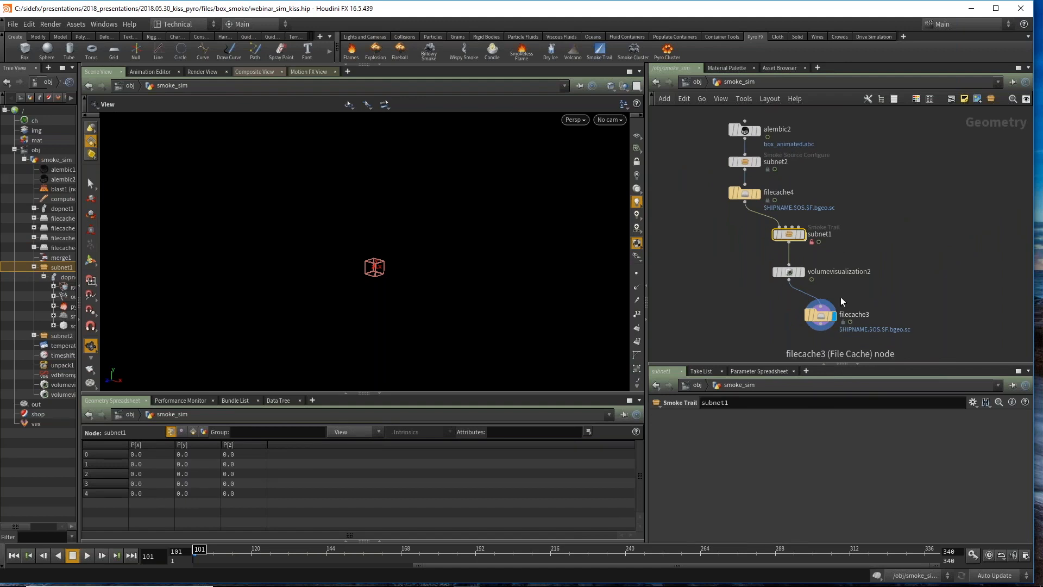
middle_click_drag(722, 210, 721, 215)
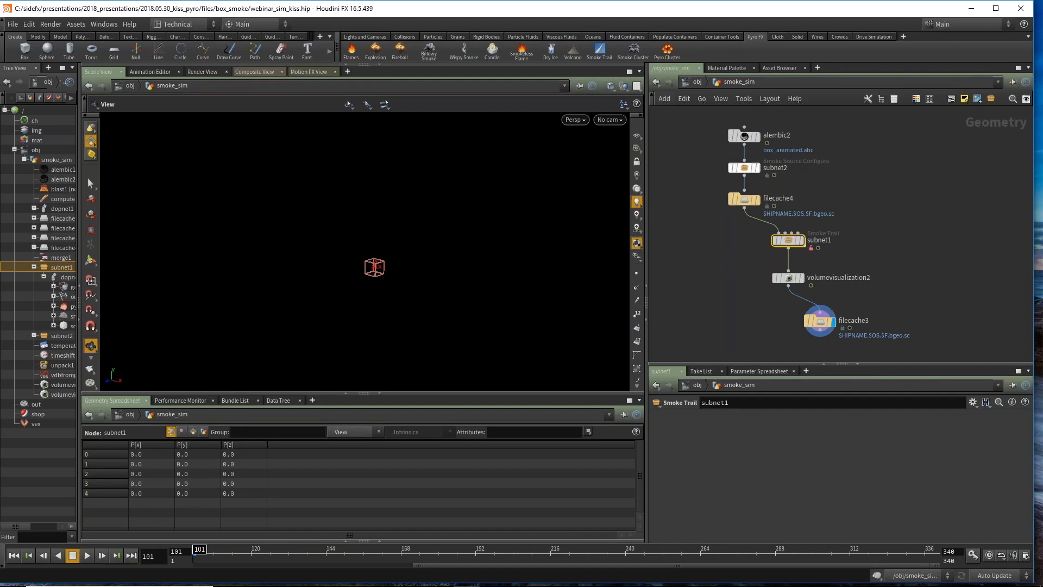
left_click(744, 168)
key("h")
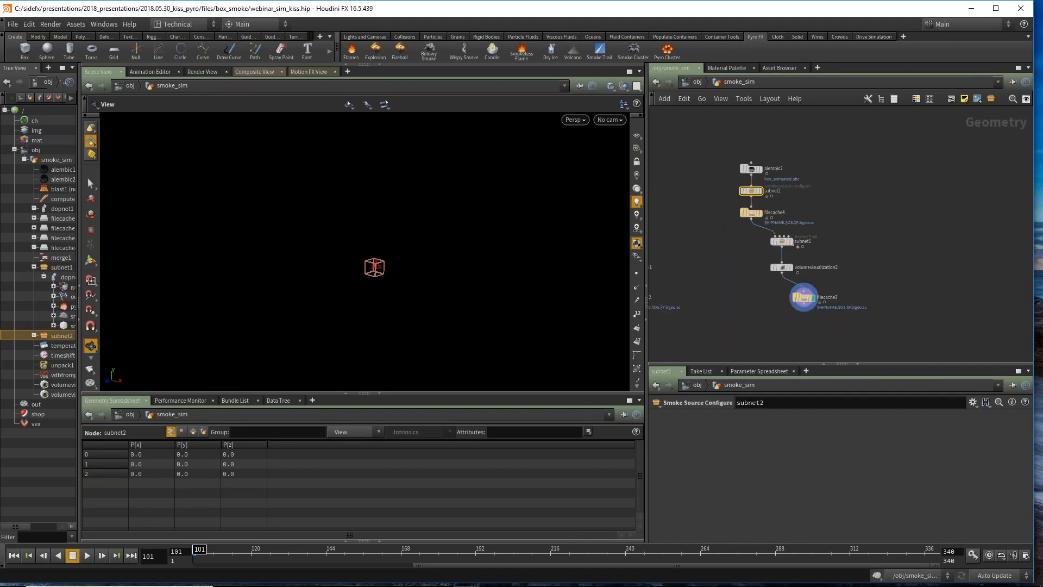
Step: Duplicate the entire original smoke node chain and place the copy on the far side of the packaged Smoke Trail chain
middle_click_drag(799, 206, 742, 194)
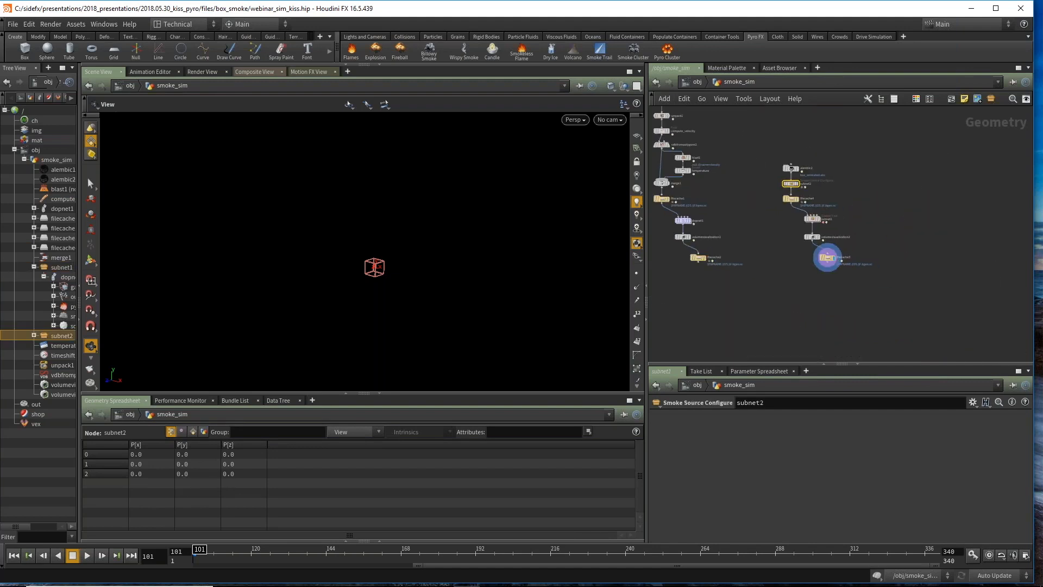
middle_click_drag(845, 207, 826, 227)
scroll(828, 240, "up", 3)
scroll(825, 227, "down", 3)
middle_click_drag(733, 218, 776, 266)
scroll(775, 266, "down", 2)
left_click_drag(673, 162, 760, 336)
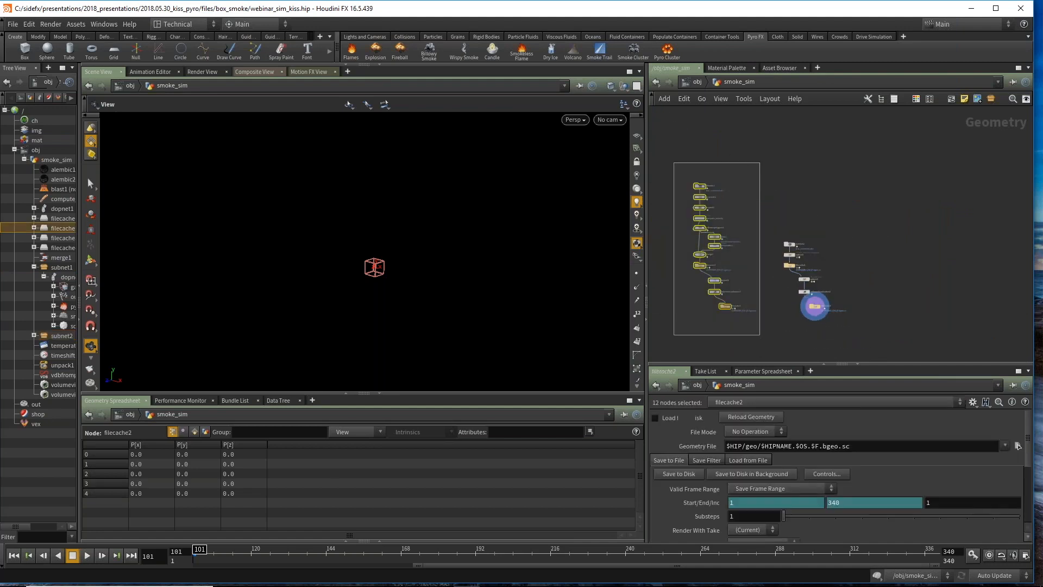
left_click_drag(700, 228, 882, 218)
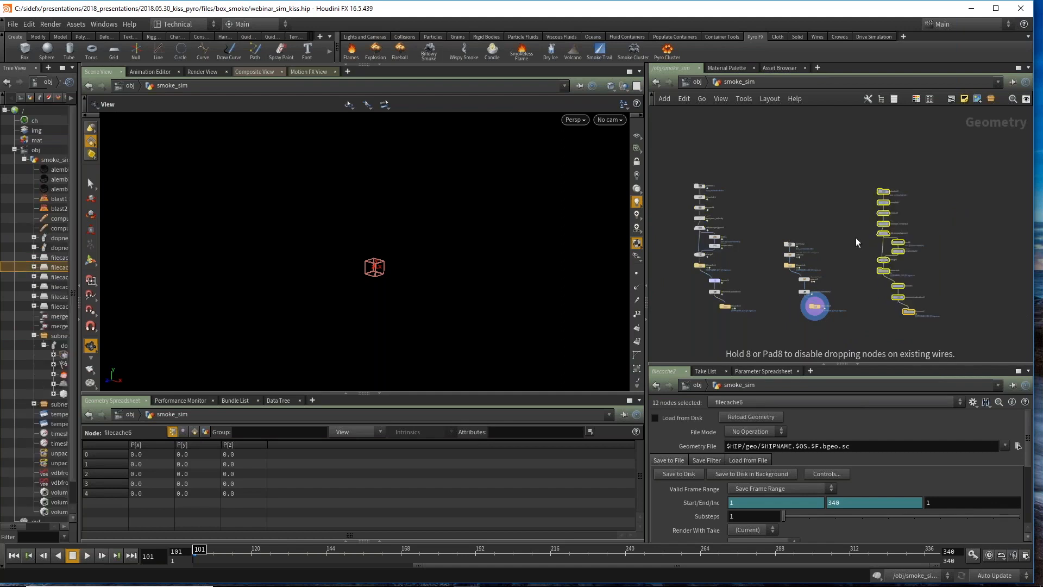
left_click(855, 237)
Step: Collapse the duplicated nodes from timeshift2 through volumevisualization3 into a subnet between alembic3 and the final file cache
scroll(847, 240, "up", 4)
middle_click_drag(847, 240, 715, 232)
middle_click_drag(780, 353, 751, 324)
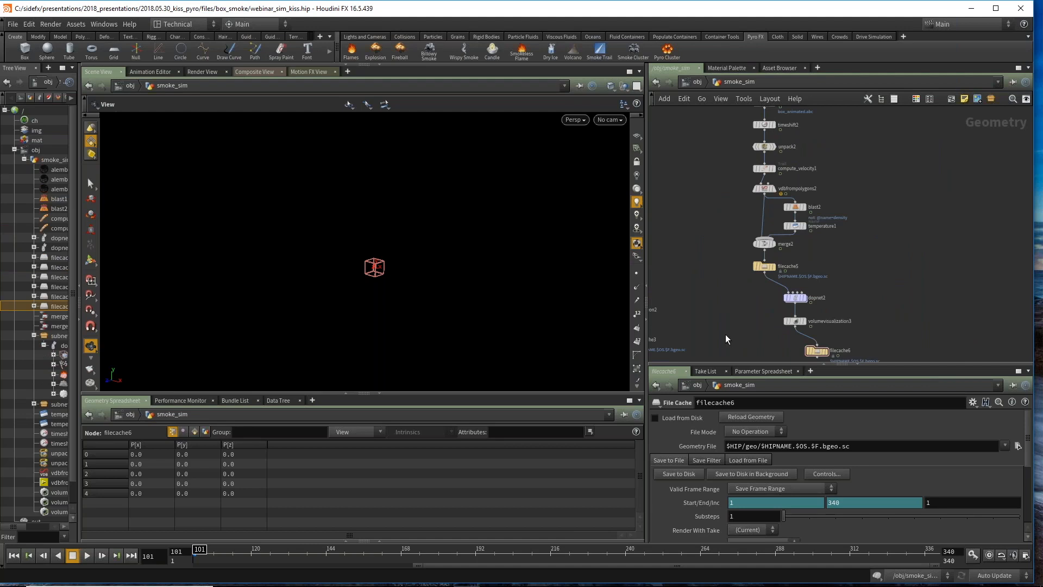
middle_click_drag(705, 333, 710, 348)
left_click_drag(718, 340, 902, 121)
scroll(898, 208, "up", 2)
scroll(899, 208, "down", 3)
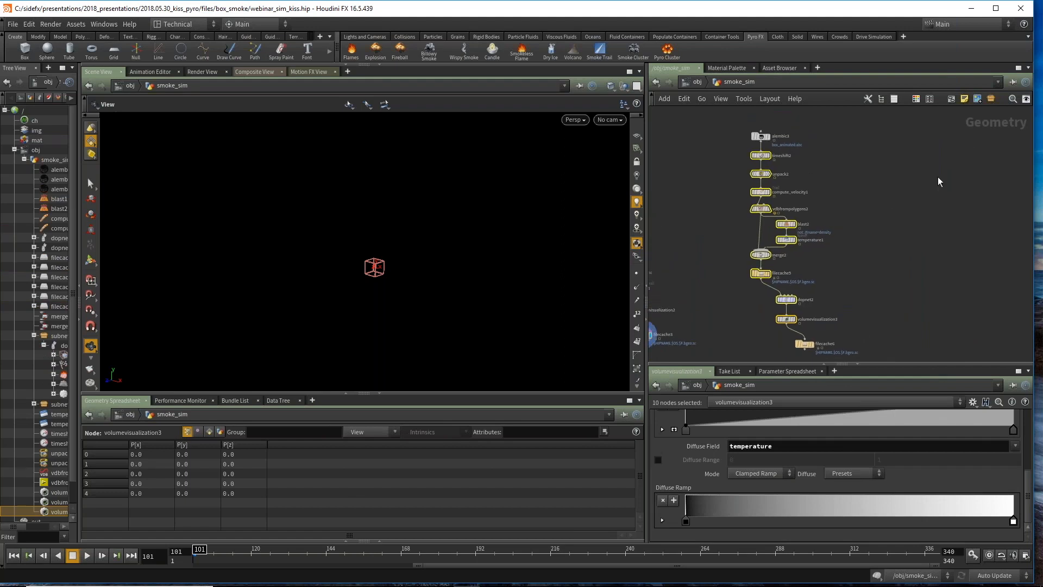
left_click(990, 98)
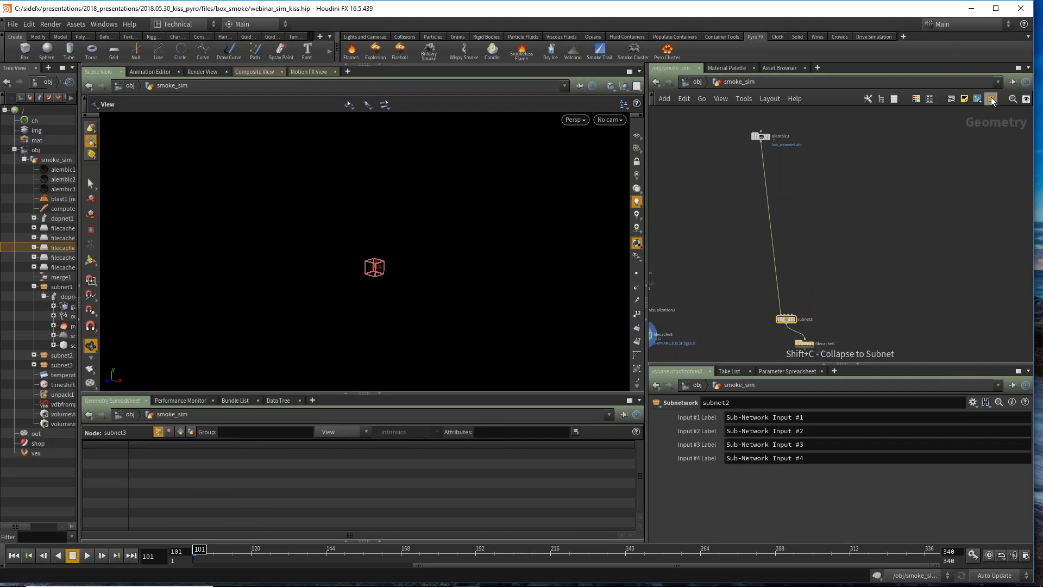
Step: Start a new digital asset from subnet3 with the operator name smoke_trail_solver::001
right_click(770, 325)
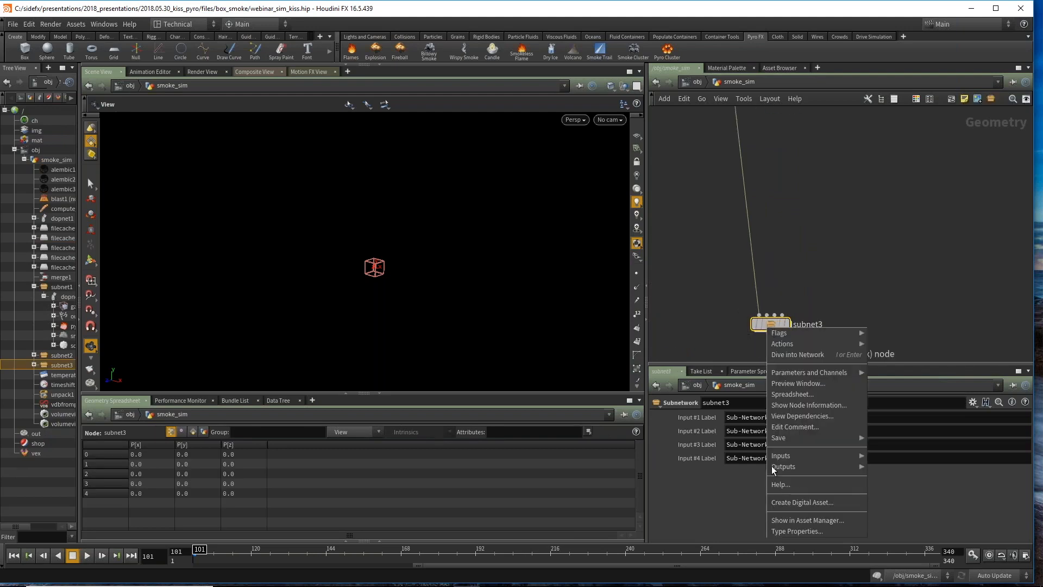
left_click(785, 500)
double_click(821, 411)
type("smoke_solver")
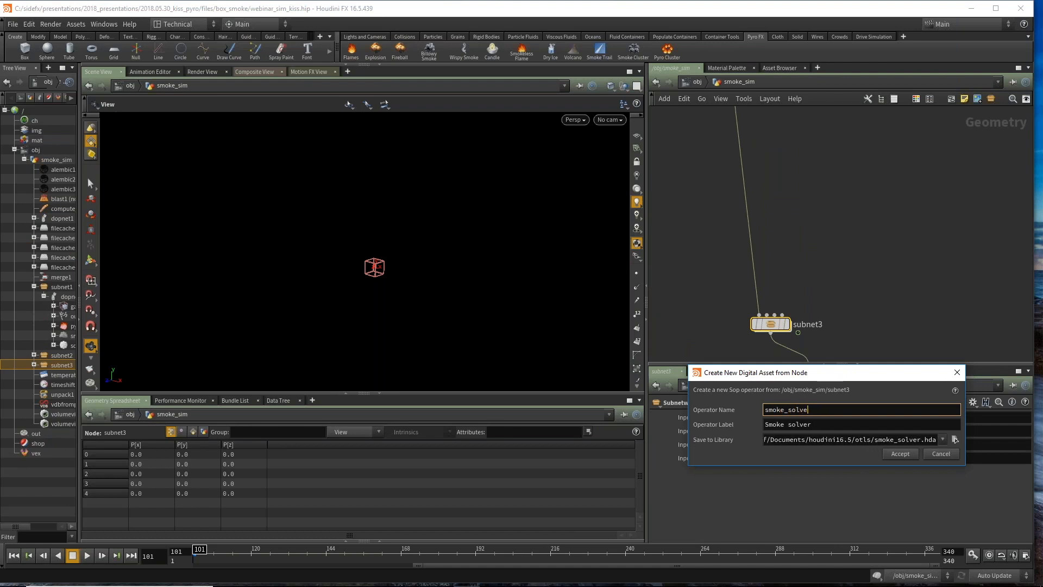
key("BackSpace")
key("BackSpace")
key("BackSpace")
key("BackSpace")
key("BackSpace")
type("trai")
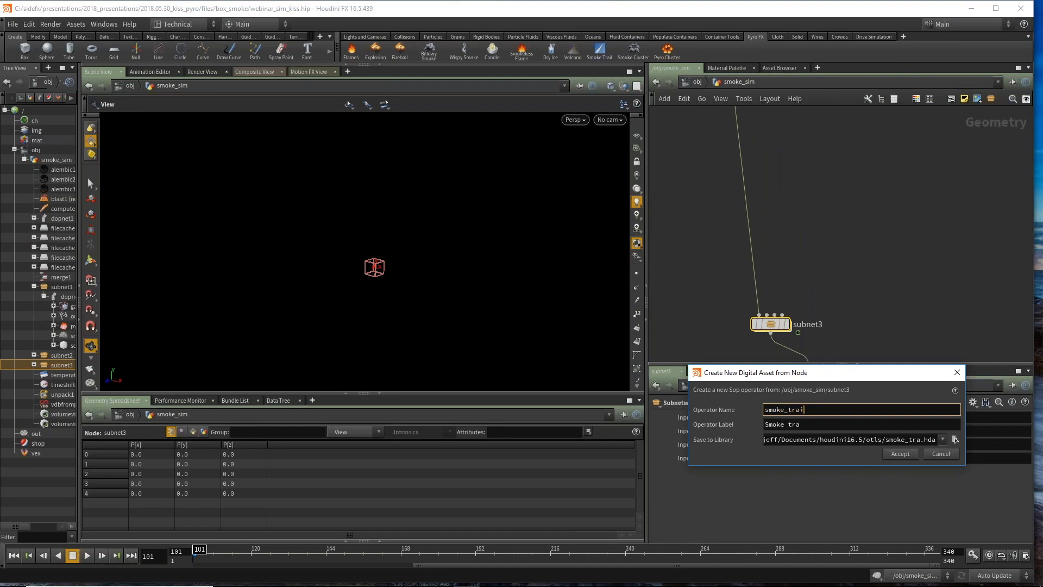
type("l_solver:")
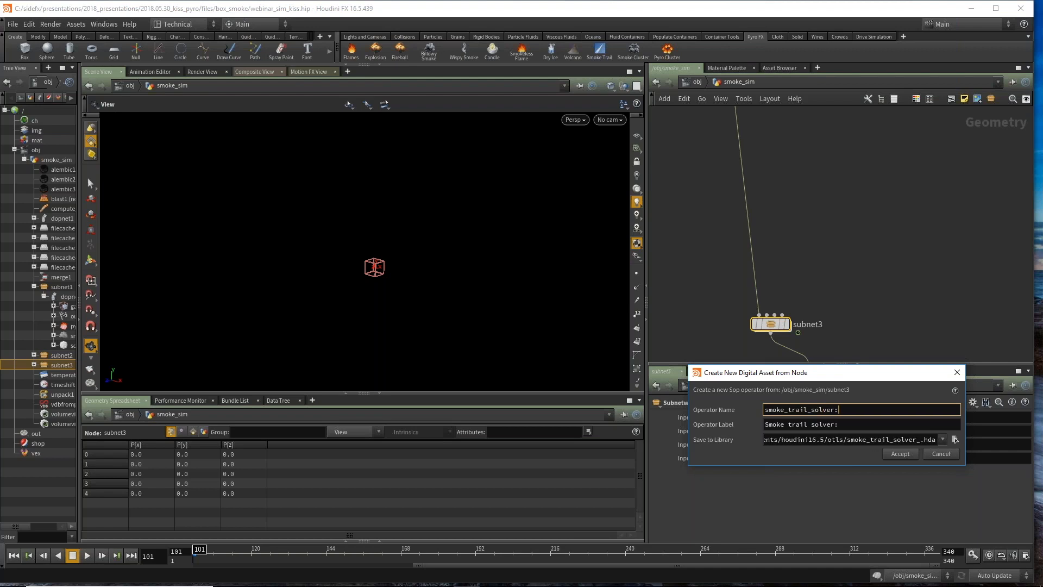
type(":001")
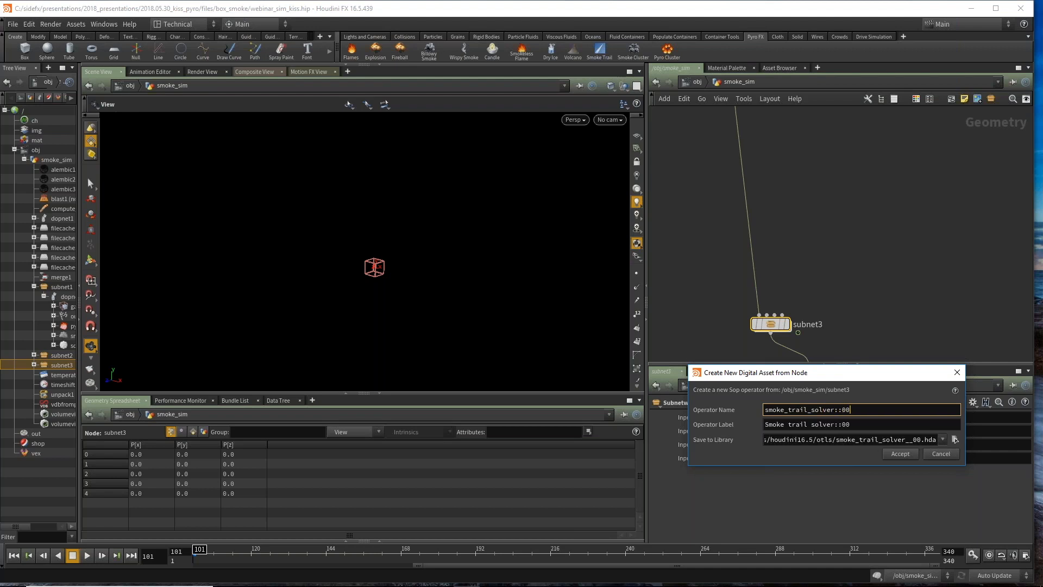
Step: Set the new asset's operator label to Smoke Trail Solver, without the version suffix
left_click(788, 425)
key("Delete")
type("T")
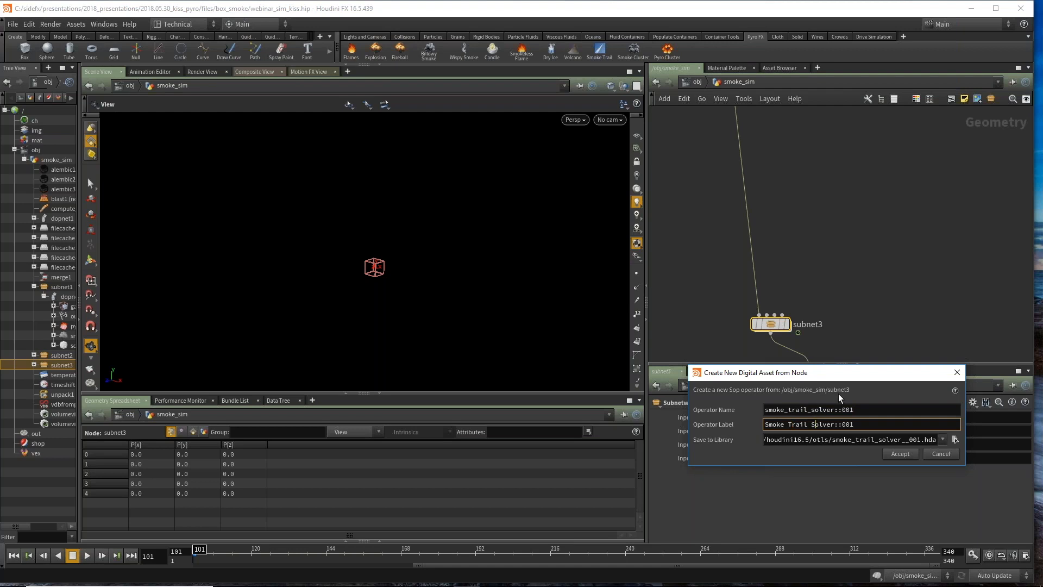
left_click_drag(837, 425, 868, 428)
key("BackSpace")
Step: Set the asset's library file to $HIP/hda/smoke_trail_solver.hda and create the asset, saving despite its external references
left_click(884, 442)
left_click(955, 440)
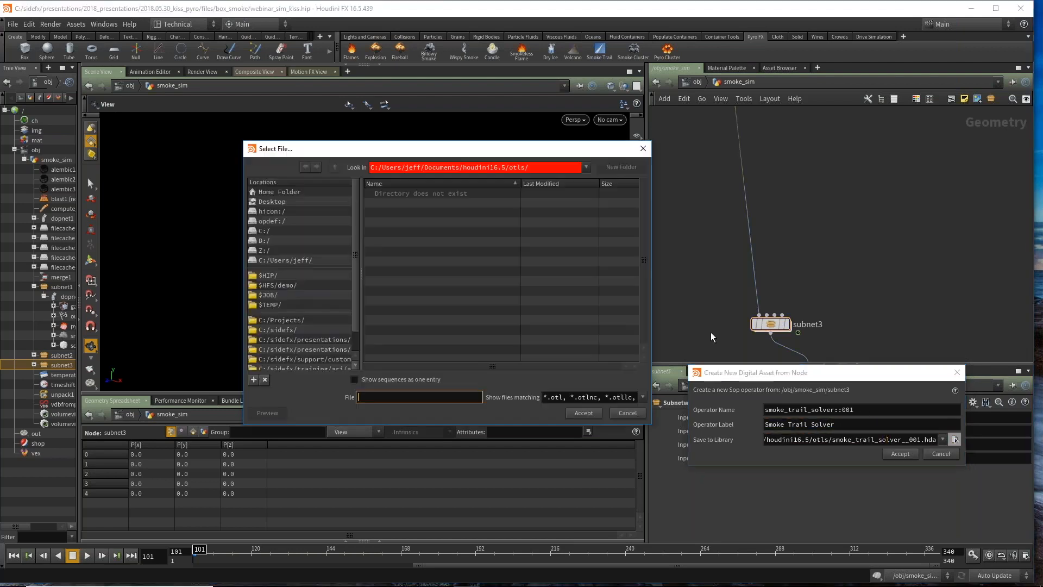
left_click(264, 275)
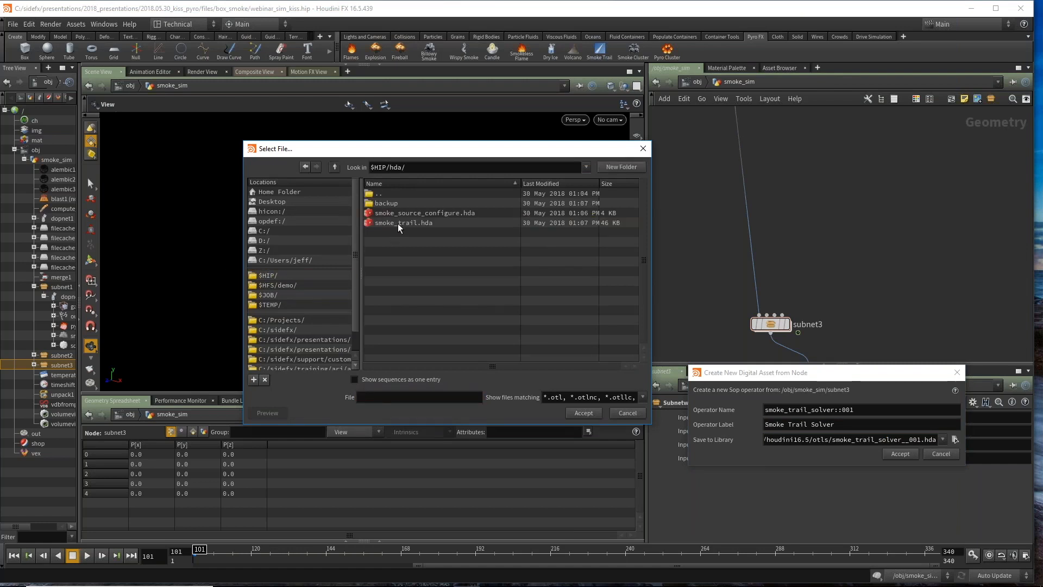
left_click(397, 223)
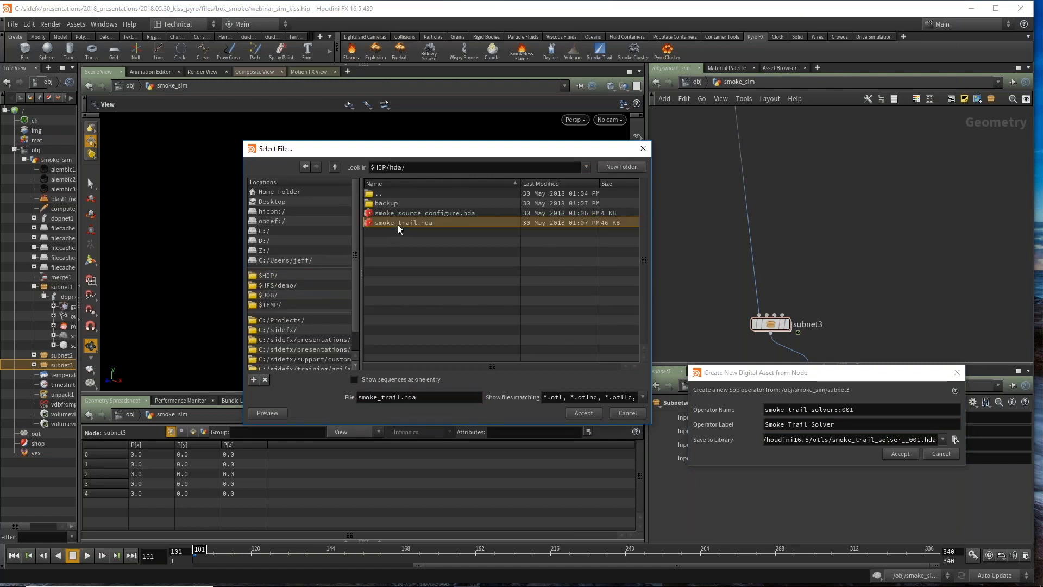
left_click(399, 397)
type("_solver")
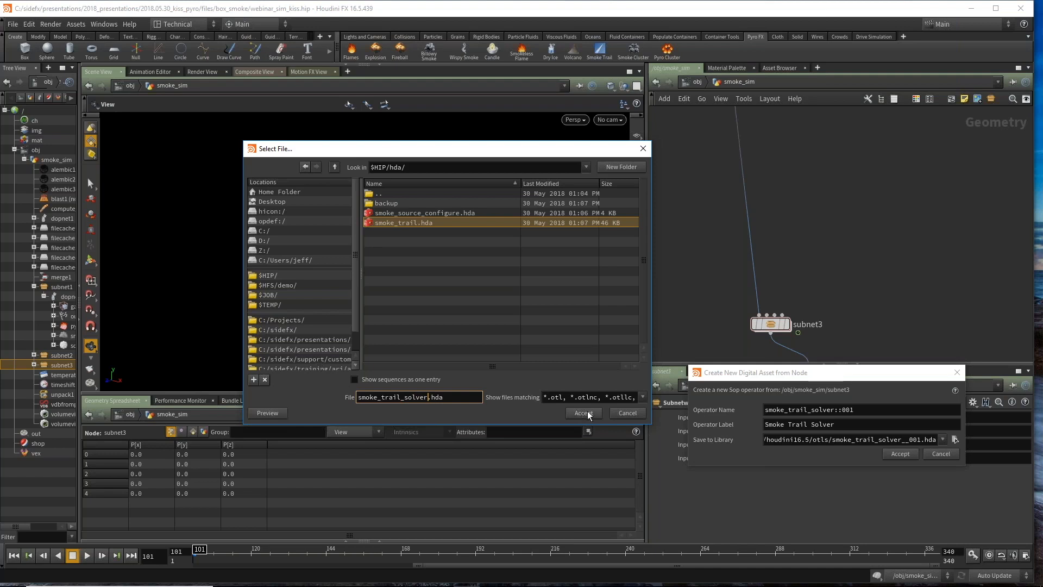
left_click(589, 411)
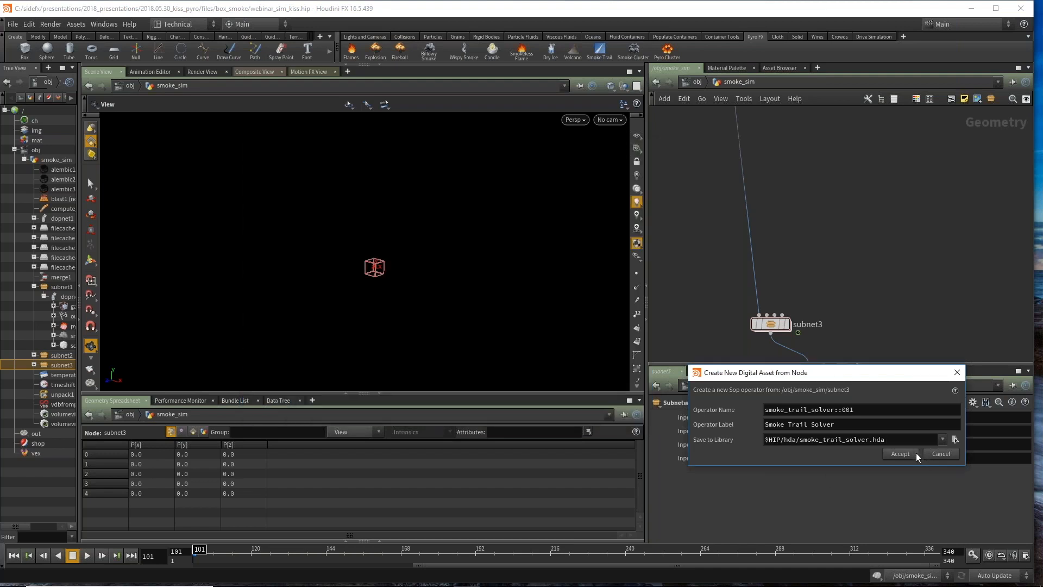
left_click(915, 453)
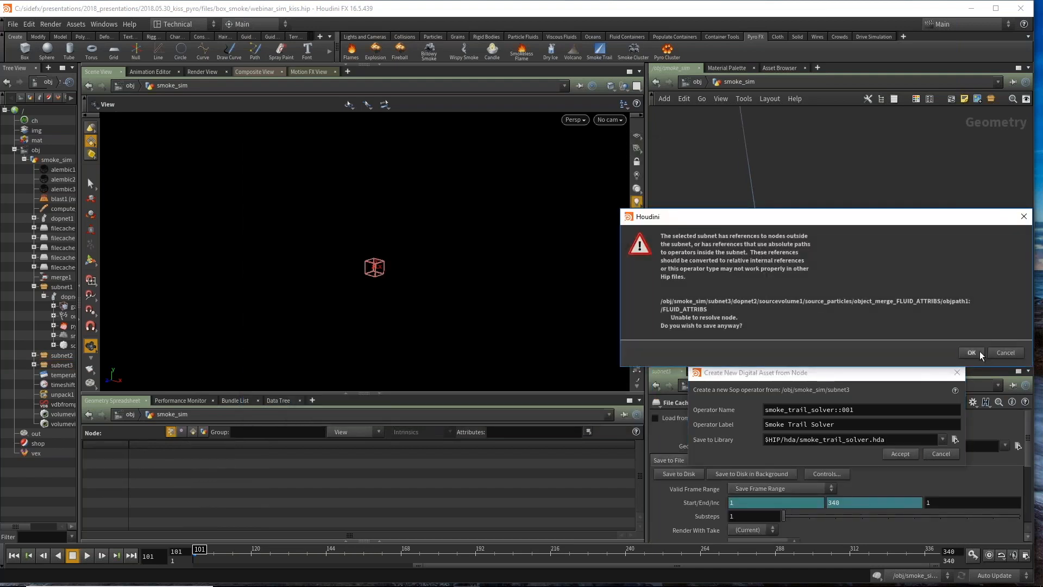
left_click(972, 353)
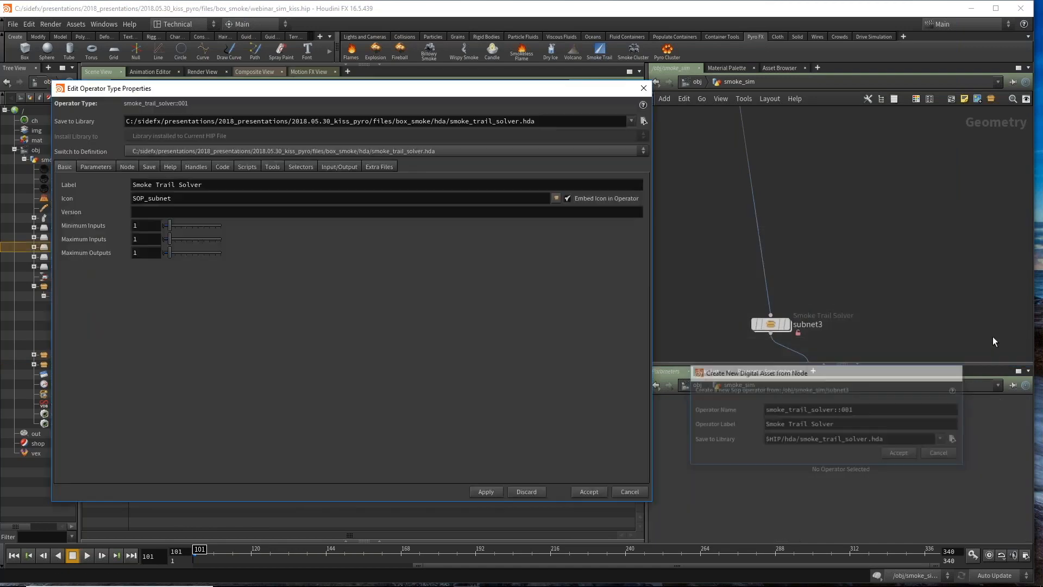
Step: Accept the Smoke Trail Solver's type properties and move alembic3 and the final file cache close to subnet3
left_click(589, 491)
left_click(753, 537)
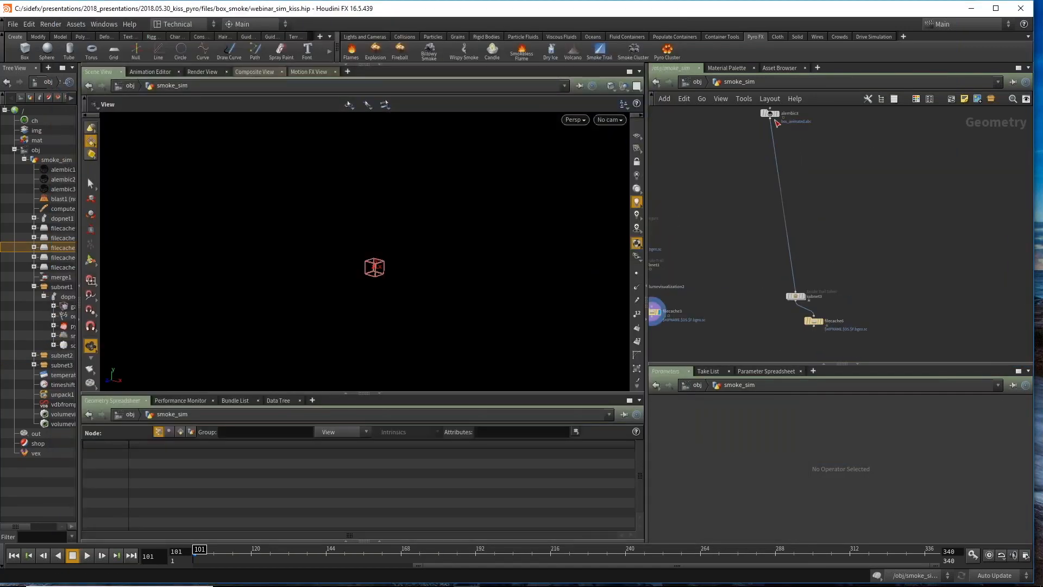
left_click_drag(776, 121, 795, 273)
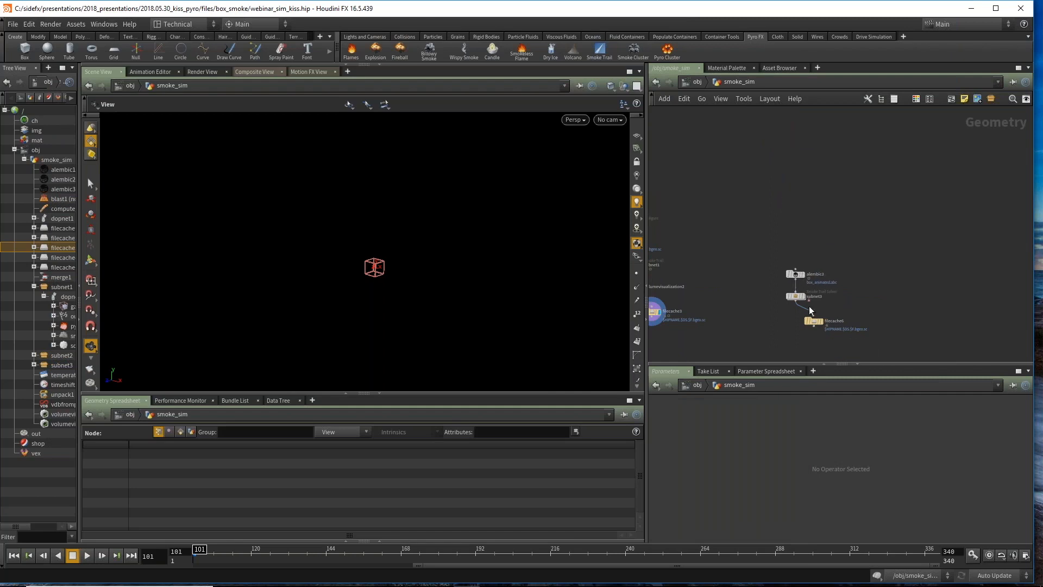
left_click_drag(813, 322, 798, 315)
Step: Display the Smoke Trail Solver node and play its smoke simulation through to about frame 137 before stopping
scroll(806, 314, "up", 3)
left_click(803, 278)
left_click(86, 554)
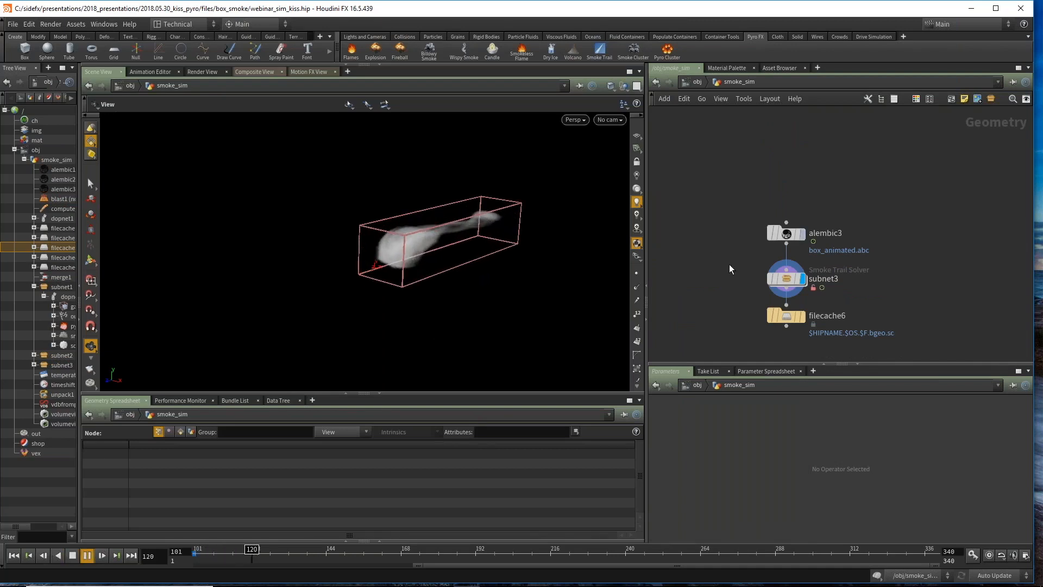
scroll(715, 246, "down", 2)
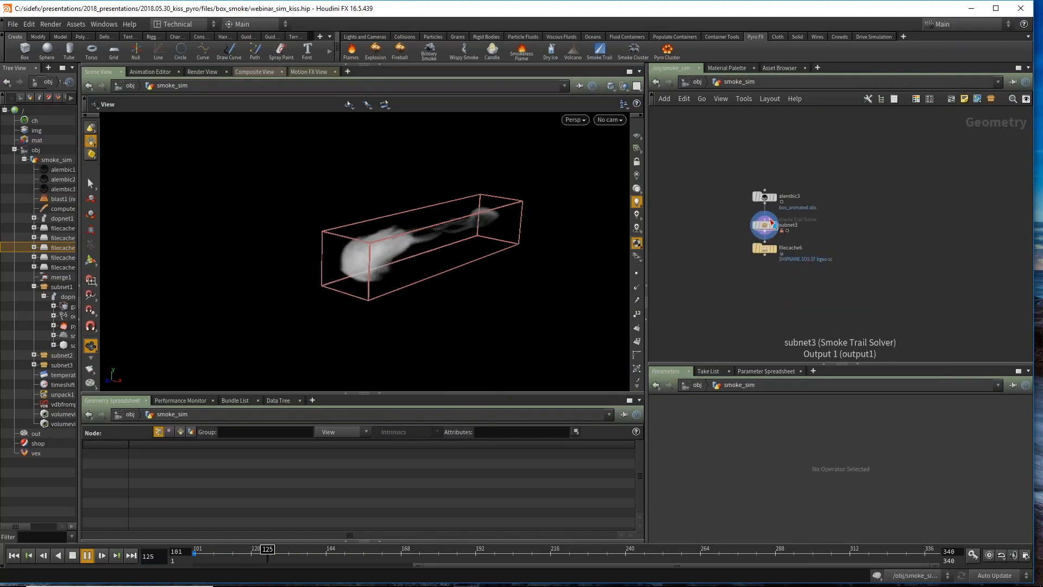
scroll(772, 234, "up", 3)
scroll(701, 247, "down", 7)
middle_click_drag(721, 281, 878, 307)
scroll(879, 308, "up", 1)
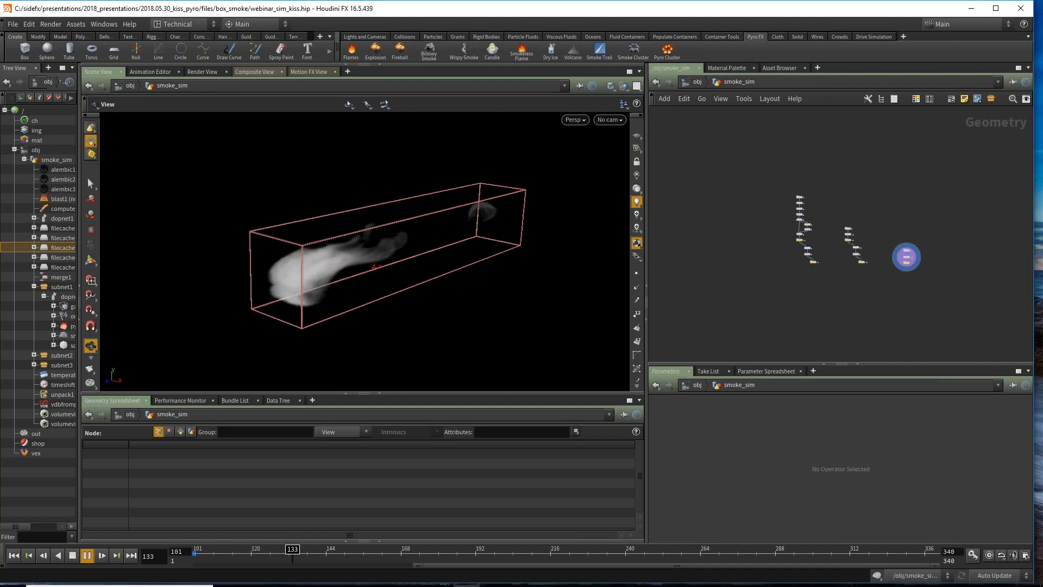
left_click(72, 555)
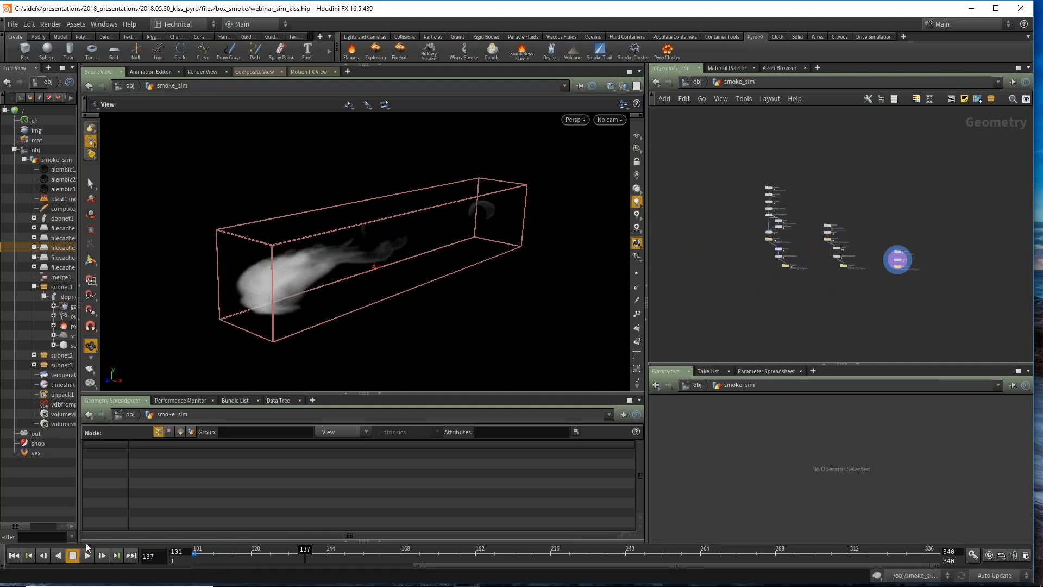
Step: Compare the original node chain with the chain built from the Smoke Source Configure and Smoke Trail assets
left_click_drag(814, 290, 871, 215)
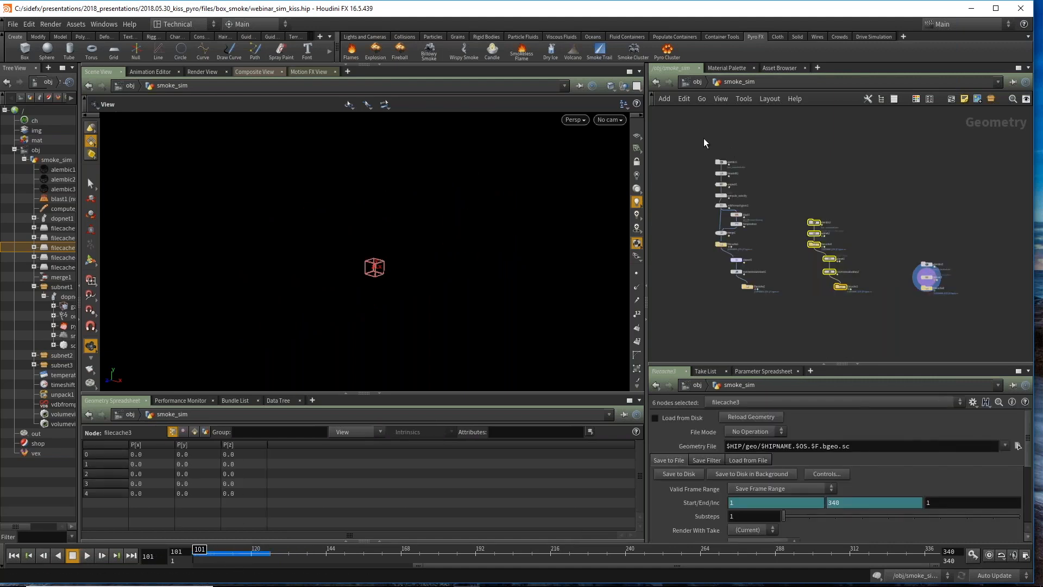
left_click_drag(698, 131, 768, 294)
scroll(735, 216, "up", 1)
middle_click_drag(790, 230, 760, 231)
left_click_drag(771, 194, 842, 308)
scroll(807, 252, "up", 3)
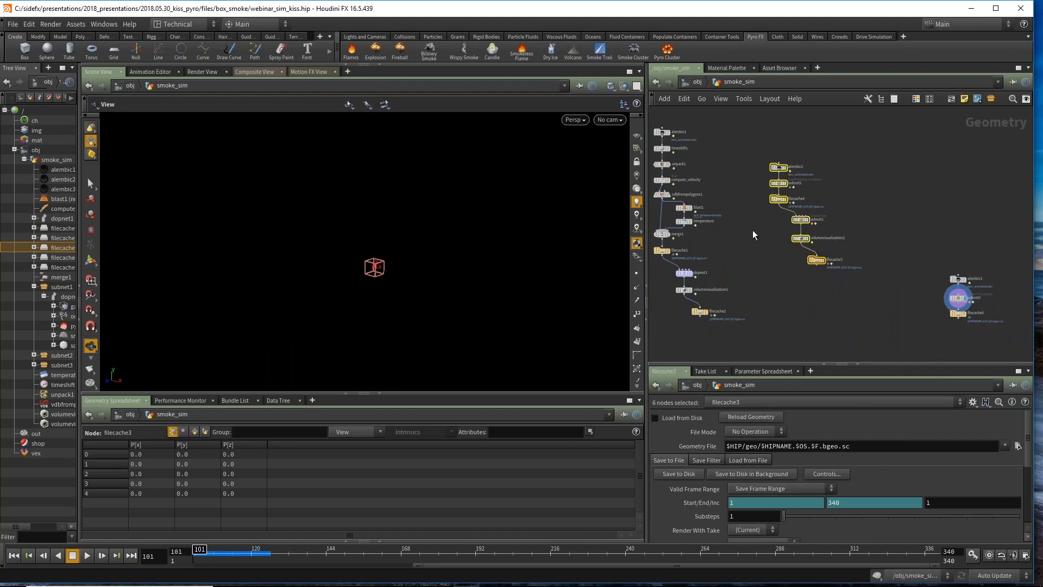
middle_click_drag(756, 235, 791, 238)
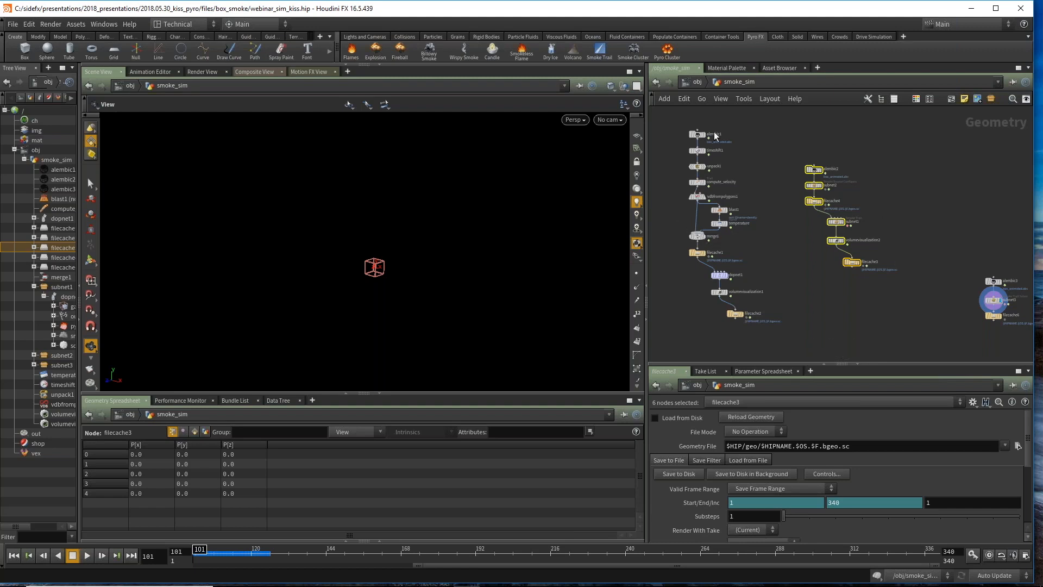
scroll(745, 249, "up", 5)
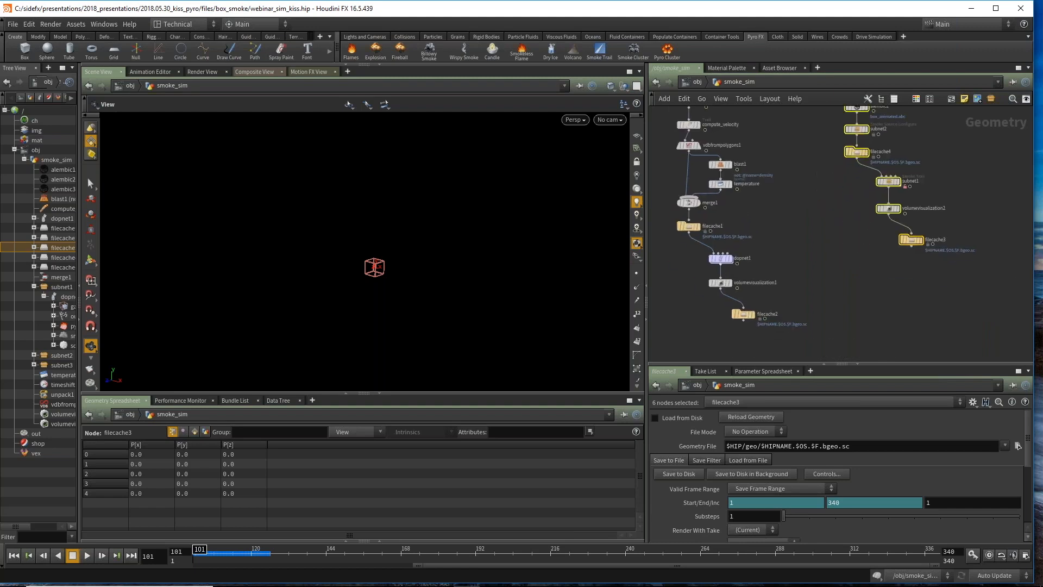
scroll(831, 194, "down", 4)
middle_click_drag(836, 188, 801, 224)
scroll(809, 206, "up", 2)
middle_click_drag(815, 179, 787, 202)
left_click_drag(772, 117, 954, 324)
scroll(847, 291, "up", 2)
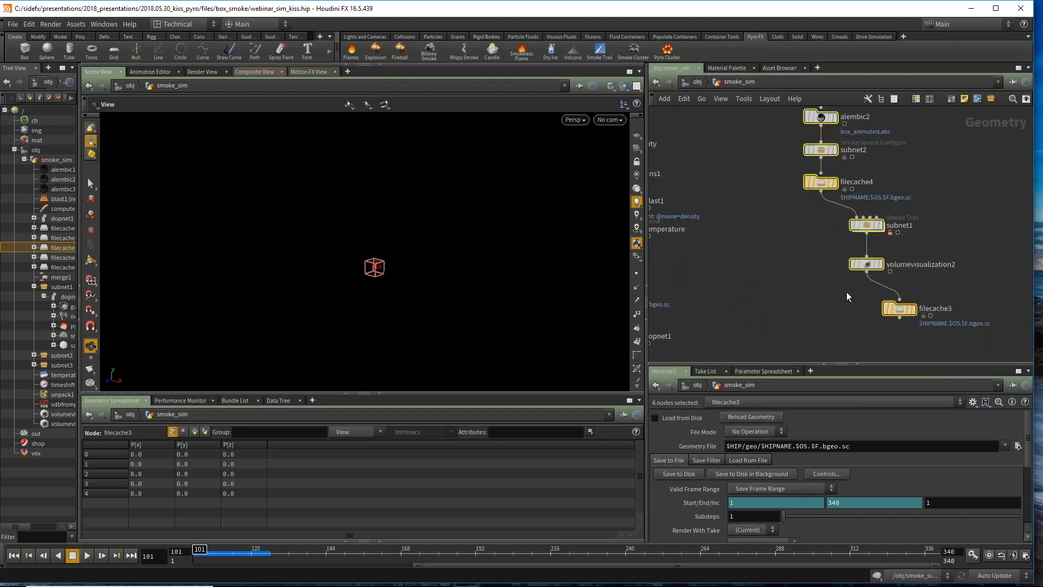
Step: Inspect the Smoke Source Configure node and the final file cache of the chain starting at alembic2
left_click(783, 236)
scroll(791, 234, "down", 1)
middle_click_drag(790, 233, 753, 284)
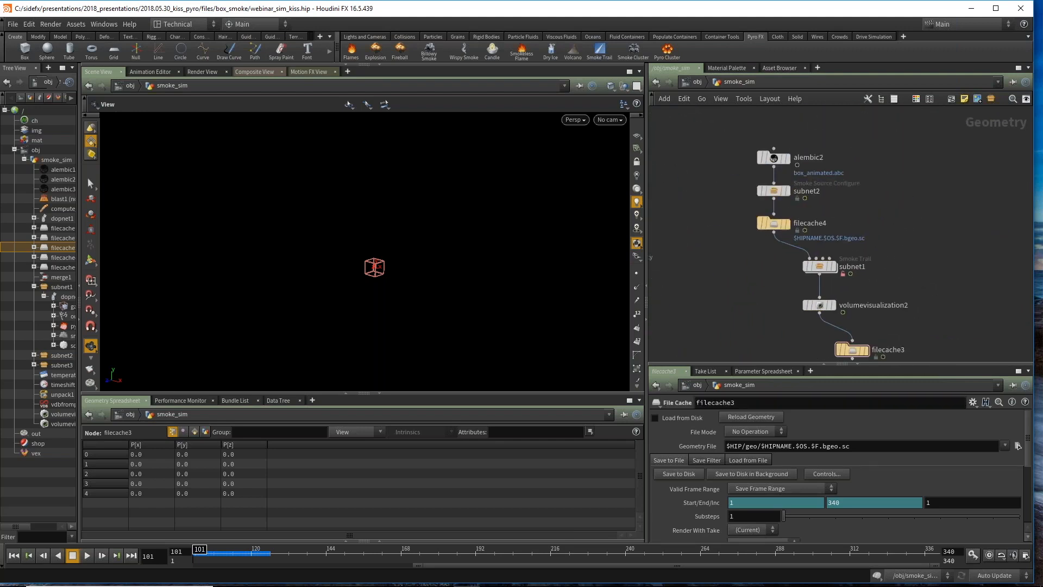
left_click(777, 190)
mouse_move(777, 190)
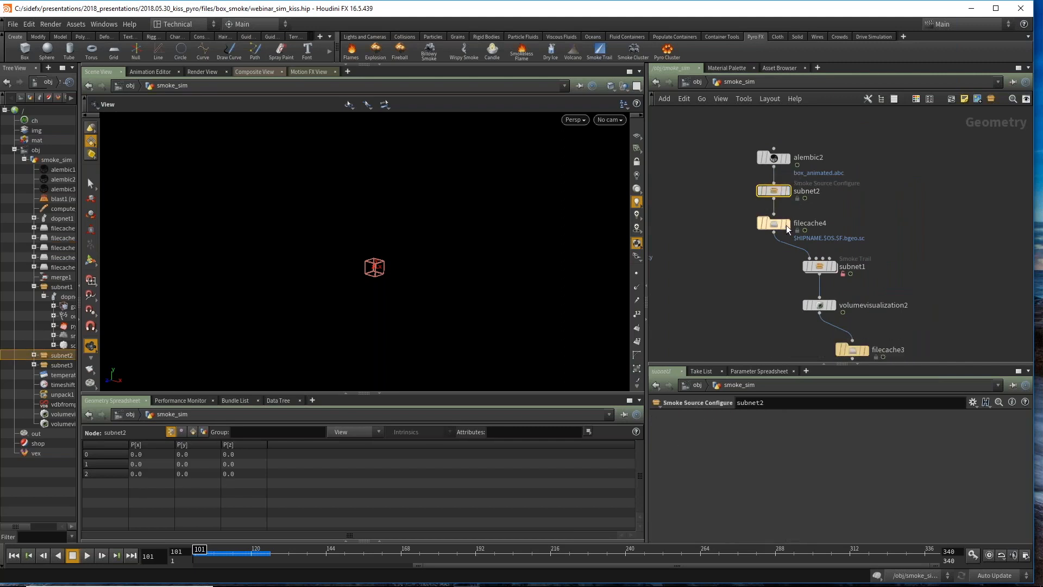
scroll(770, 227, "up", 2)
mouse_move(770, 227)
scroll(768, 228, "down", 3)
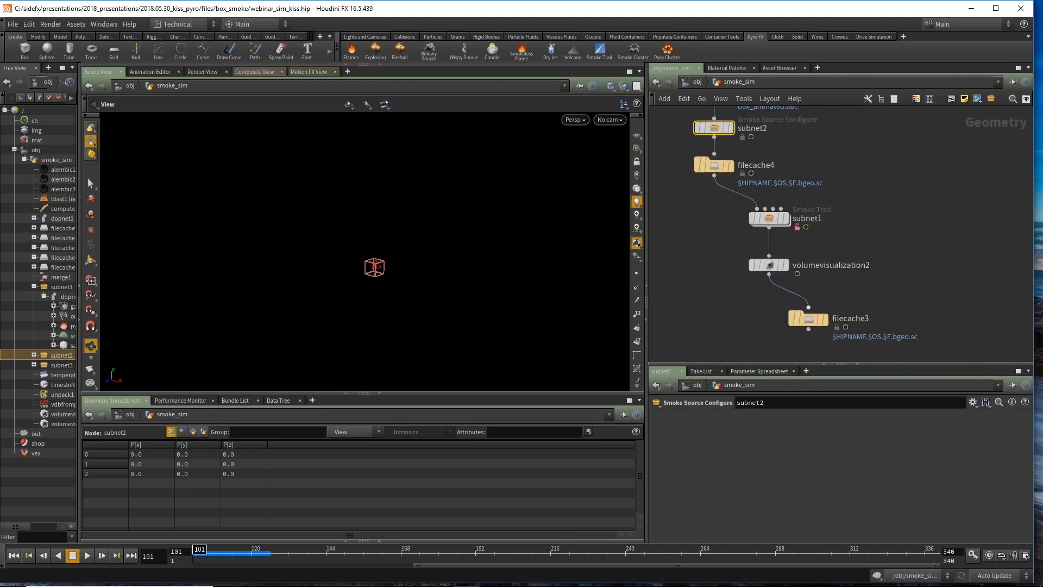
left_click(803, 320)
middle_click_drag(716, 265, 737, 313)
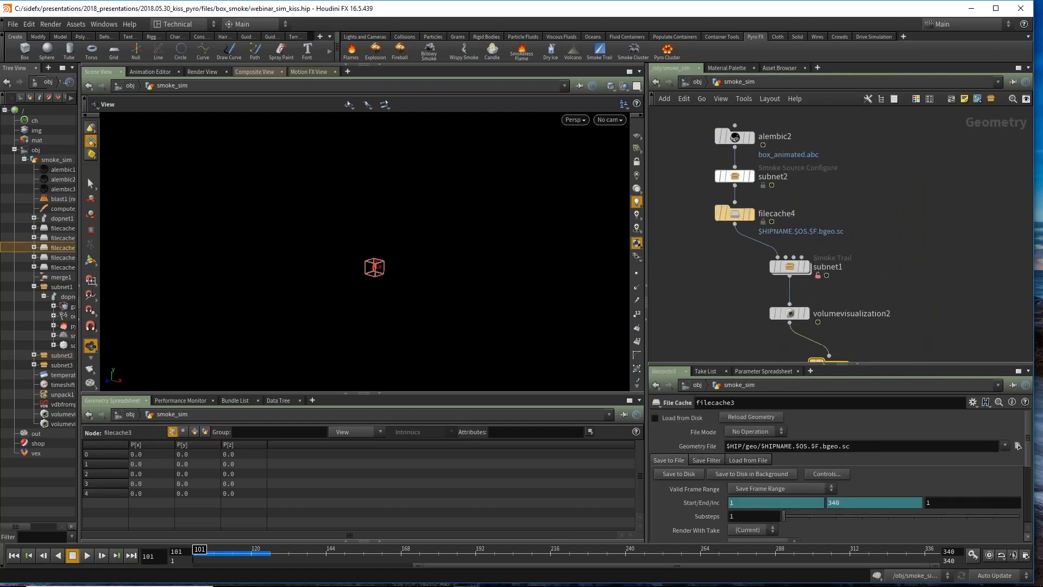
left_click(737, 179)
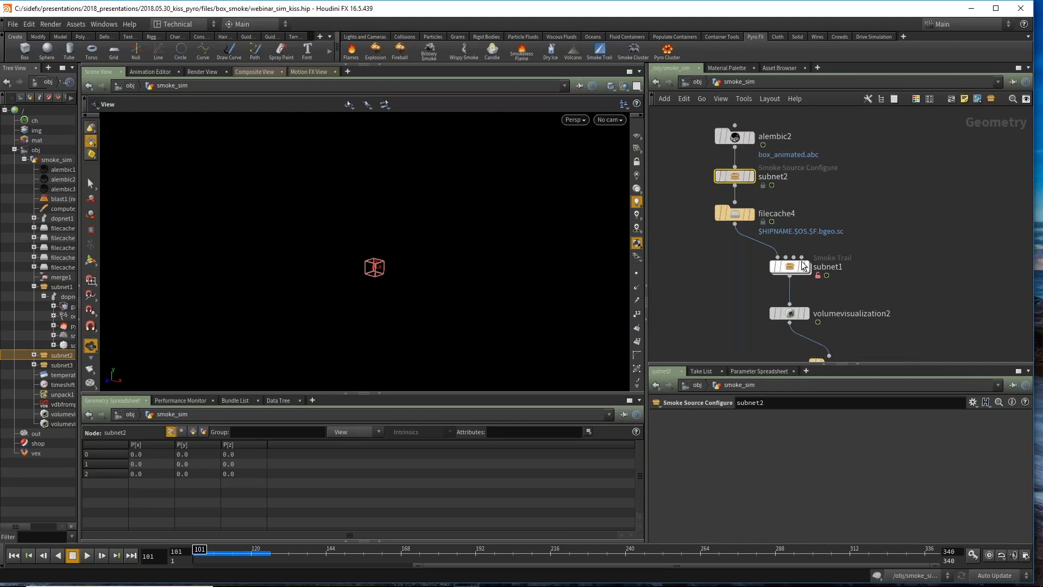
scroll(728, 217, "down", 5)
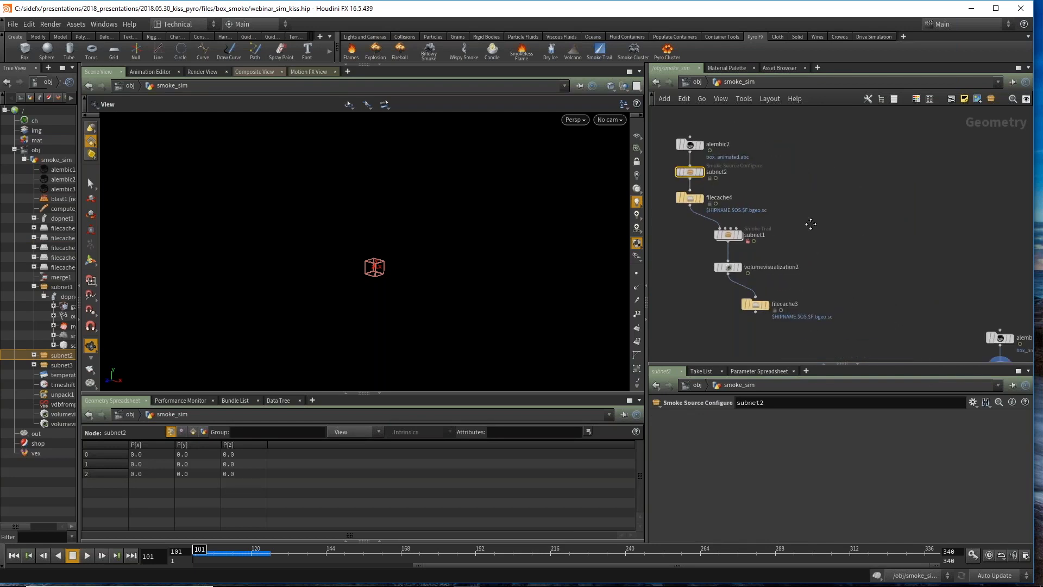
Step: Move the alembic3, Smoke Trail Solver and file cache chain beside the two-asset chain, and shift its file cache slightly lower
middle_click_drag(947, 299, 876, 246)
left_click_drag(876, 245, 930, 322)
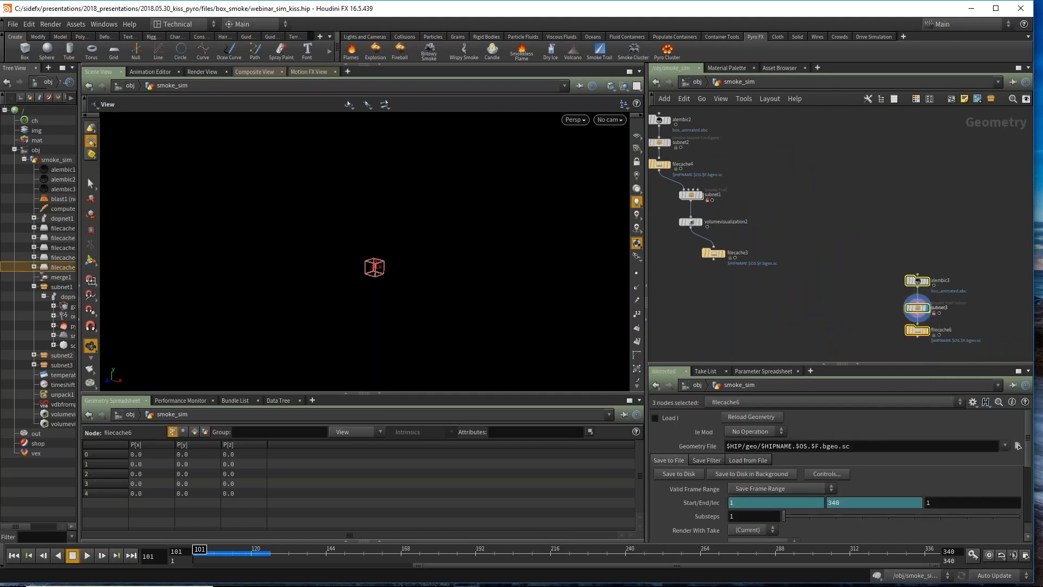
left_click_drag(917, 280, 786, 149)
scroll(750, 168, "up", 4)
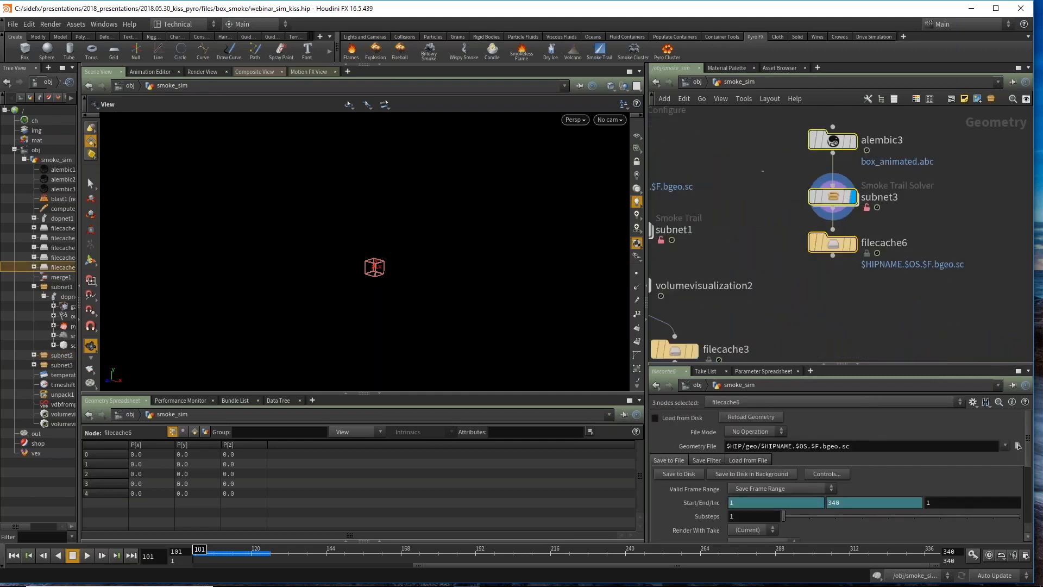
left_click(752, 168)
scroll(752, 169, "down", 1)
middle_click_drag(762, 177, 756, 233)
left_click_drag(803, 289, 804, 304)
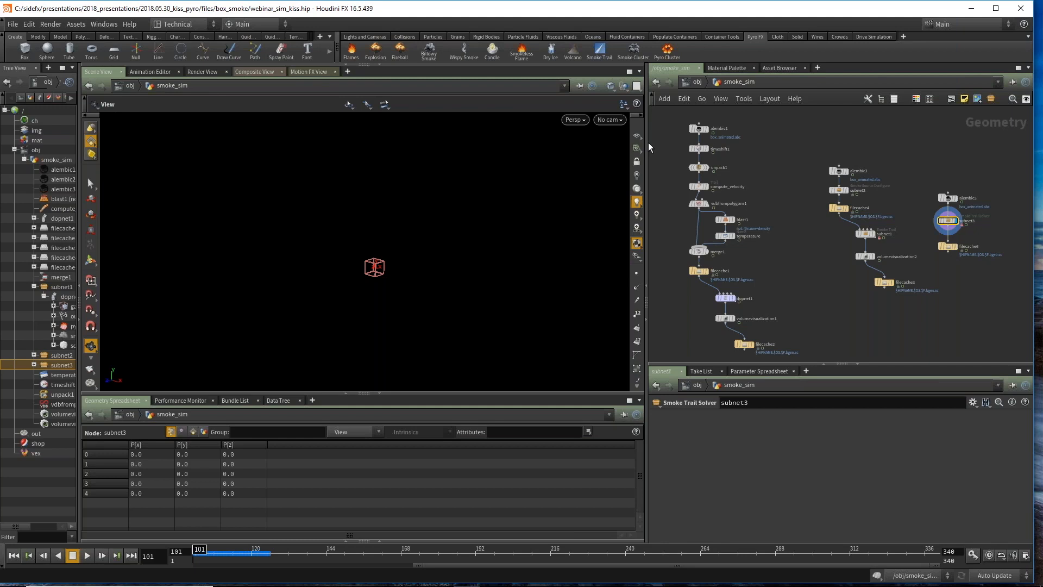
Step: Show subnet2's Smoke Source Configure definition in the Asset Manager and place the manager window over the viewport
scroll(859, 255, "up", 6)
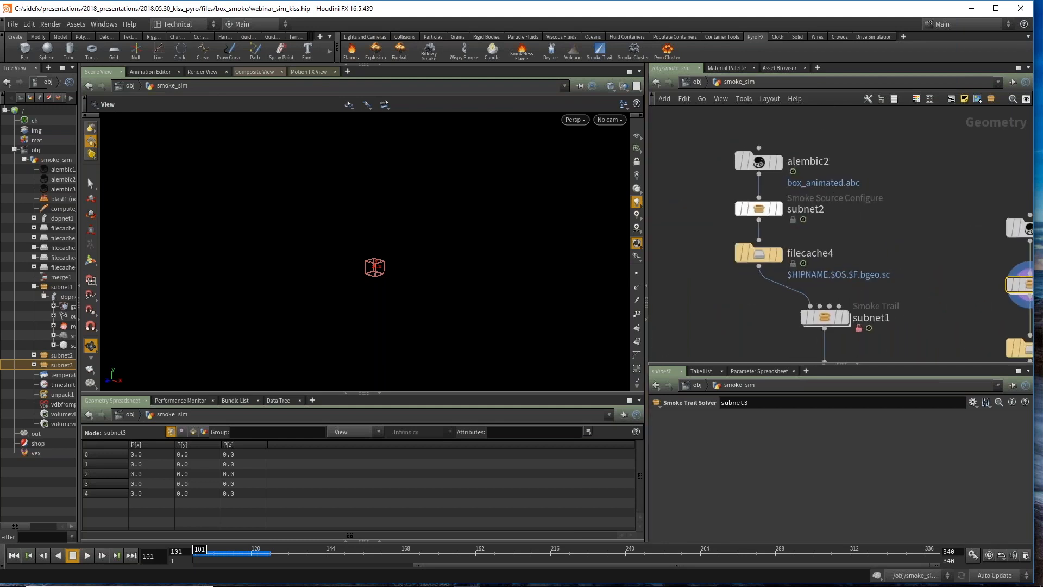
right_click(758, 211)
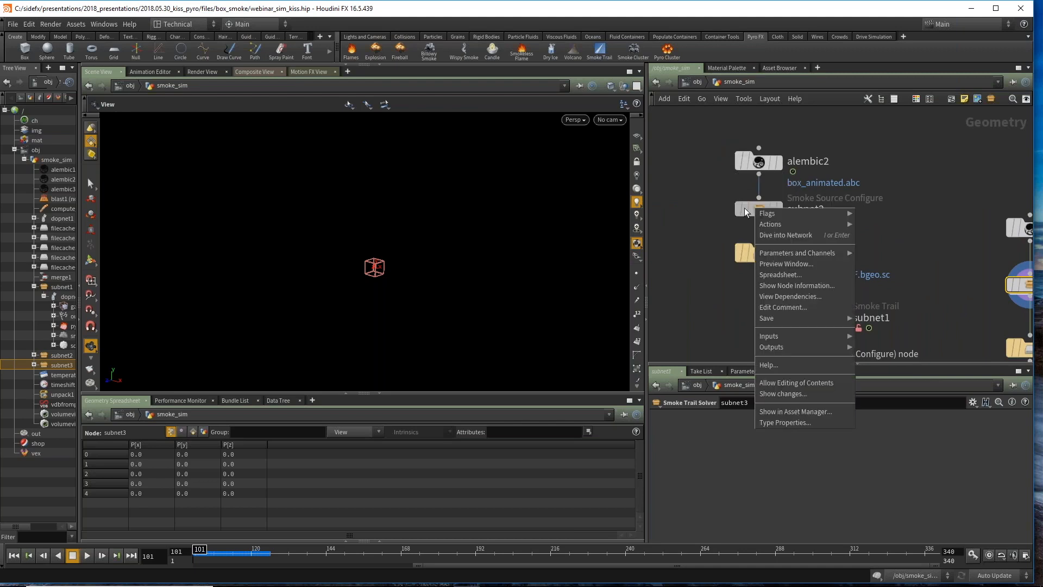
left_click(740, 212)
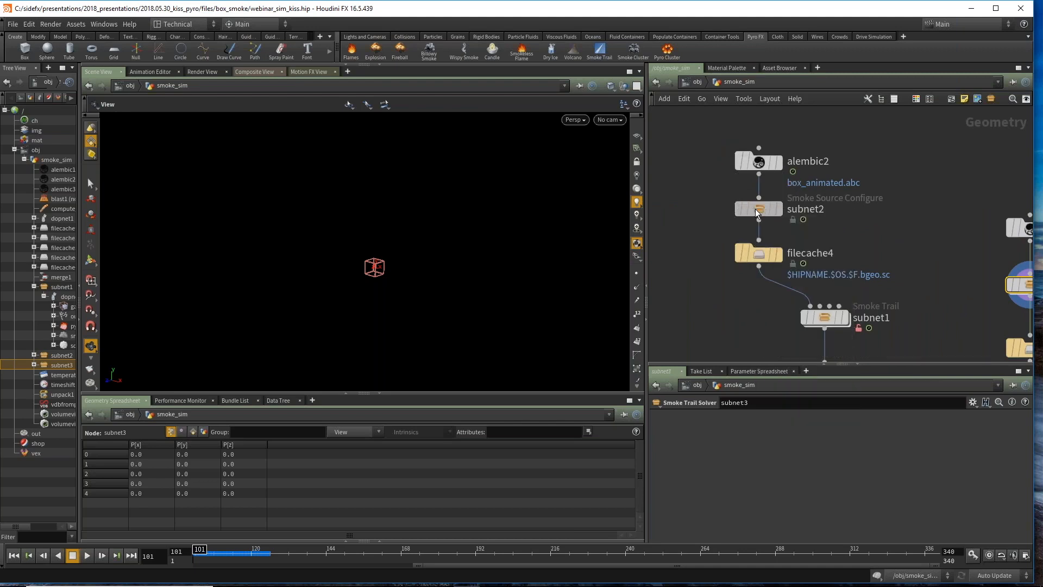
left_click(759, 212)
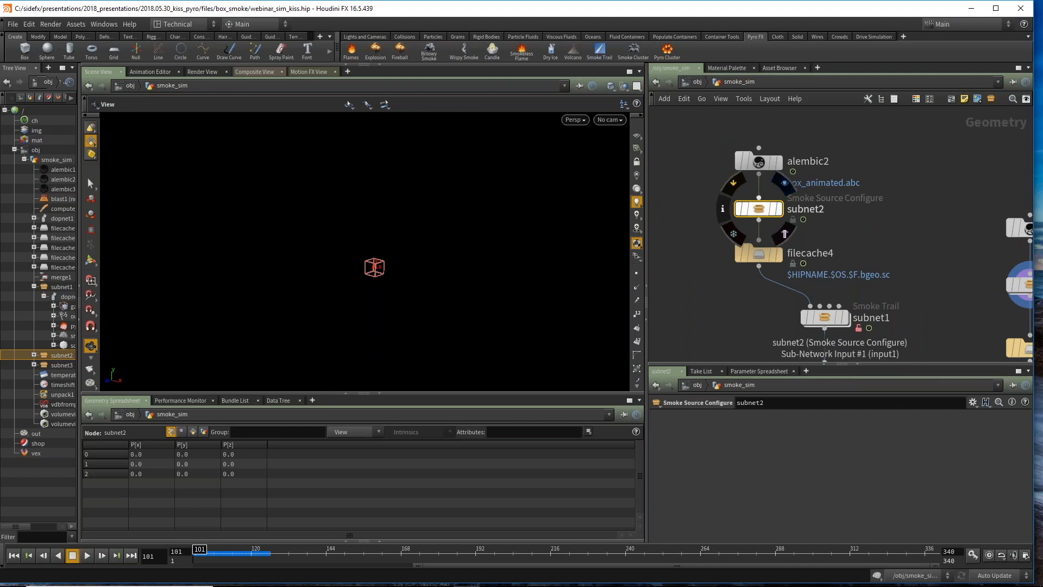
right_click(759, 210)
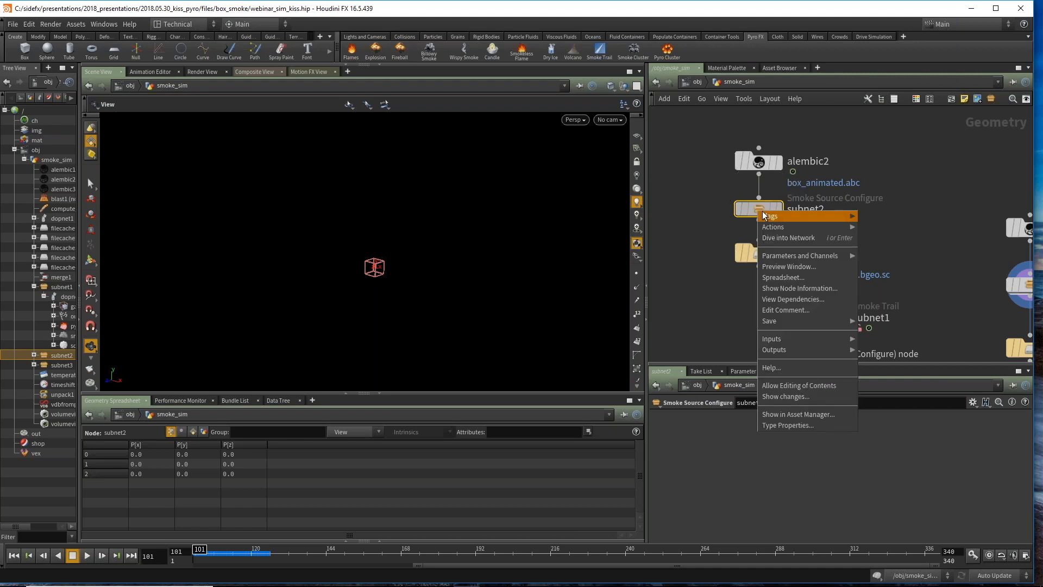
mouse_move(768, 218)
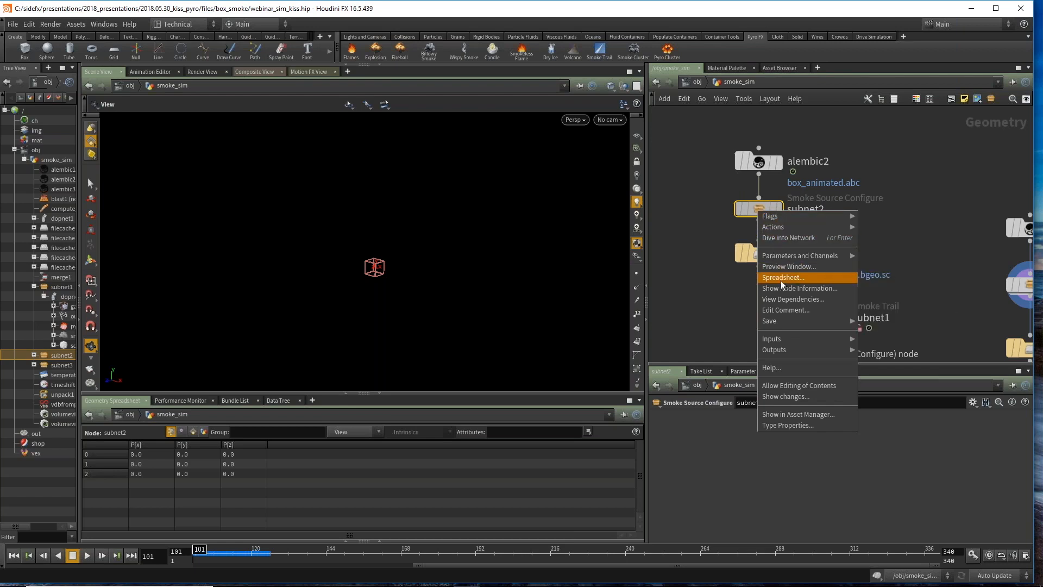
left_click(814, 415)
left_click_drag(719, 272, 219, 98)
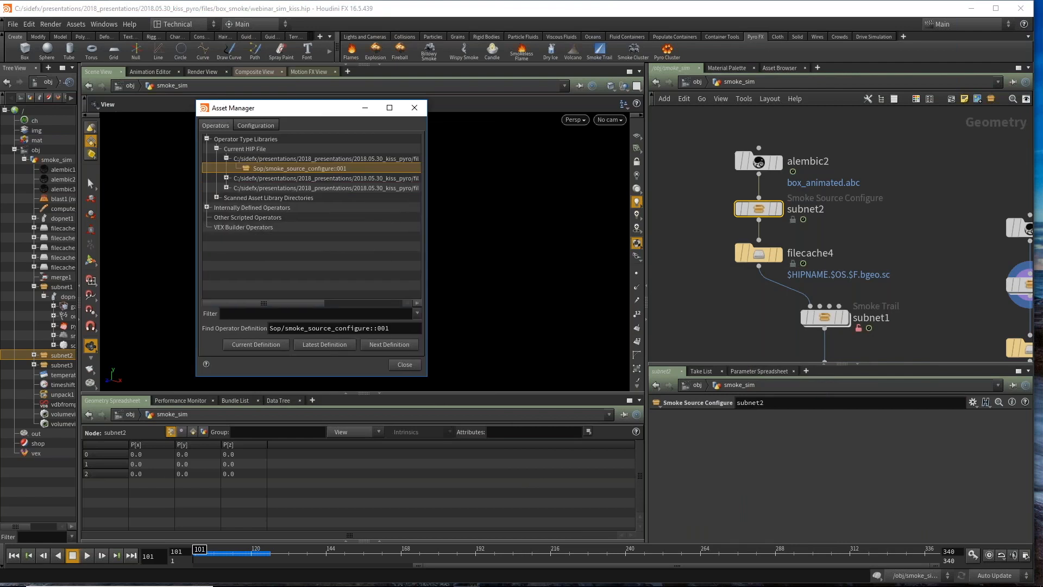
left_click_drag(304, 109, 388, 129)
left_click(71, 24)
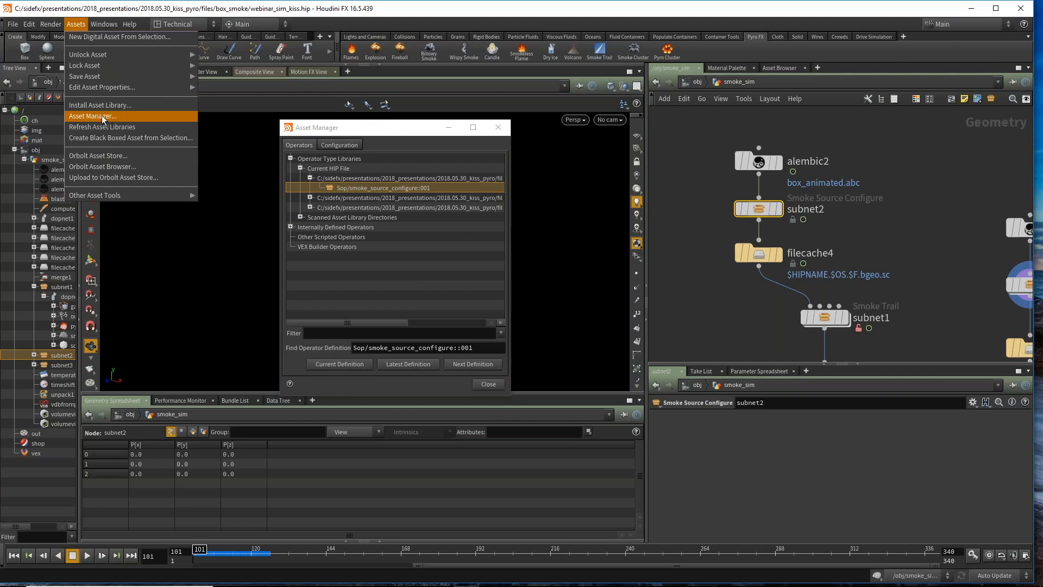
left_click(194, 264)
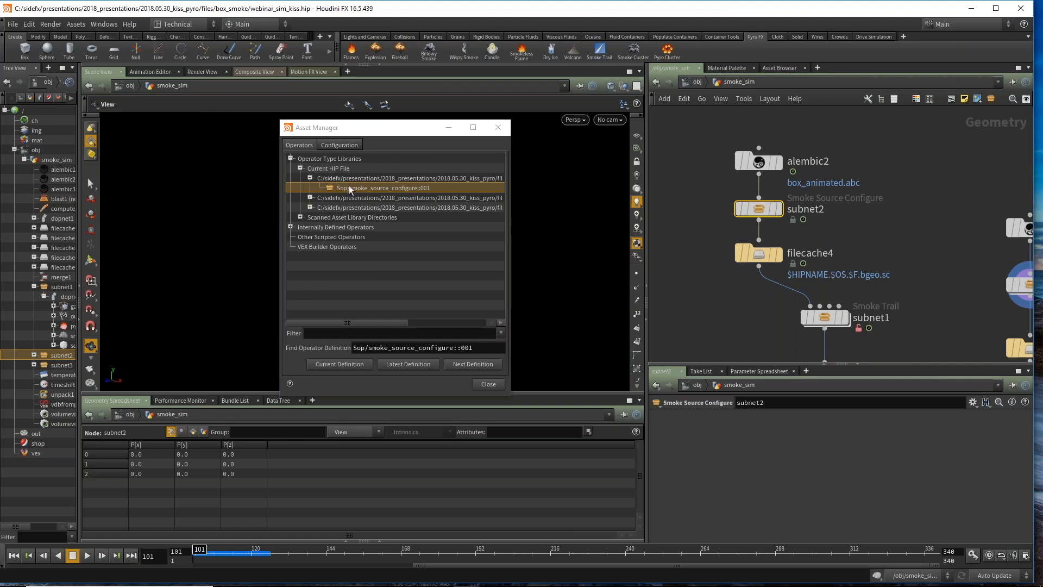
Step: Start a copy of the smoke_source_configure::001 asset with the operator name smoke_source_configure::002
right_click(396, 189)
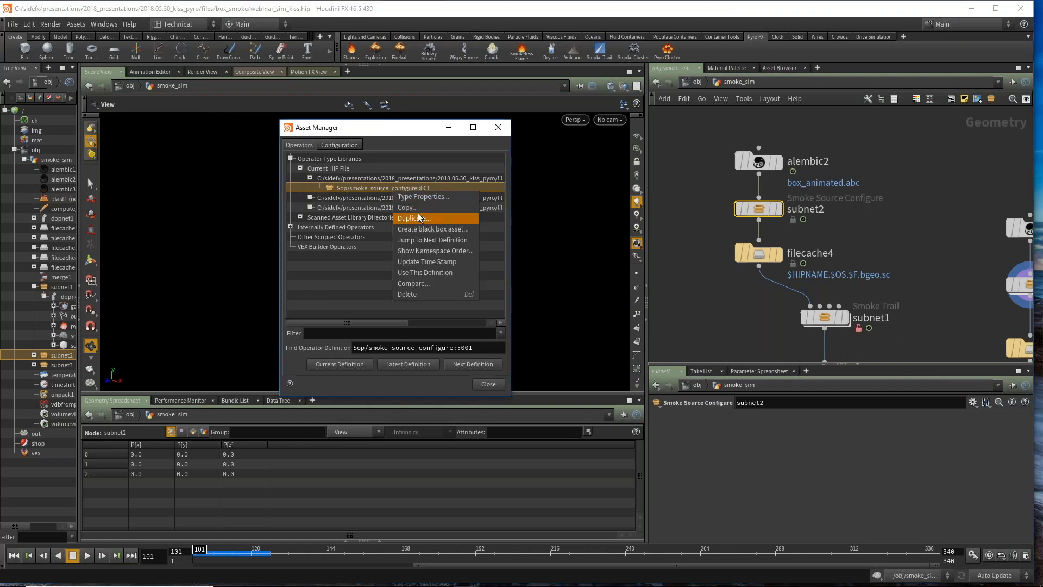
left_click(419, 208)
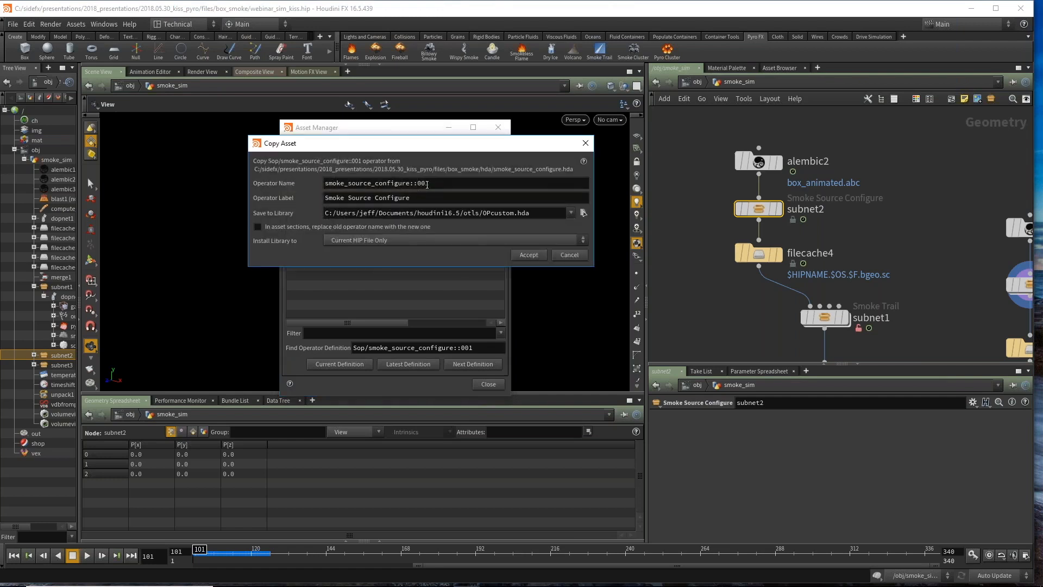
left_click(510, 183)
type("2")
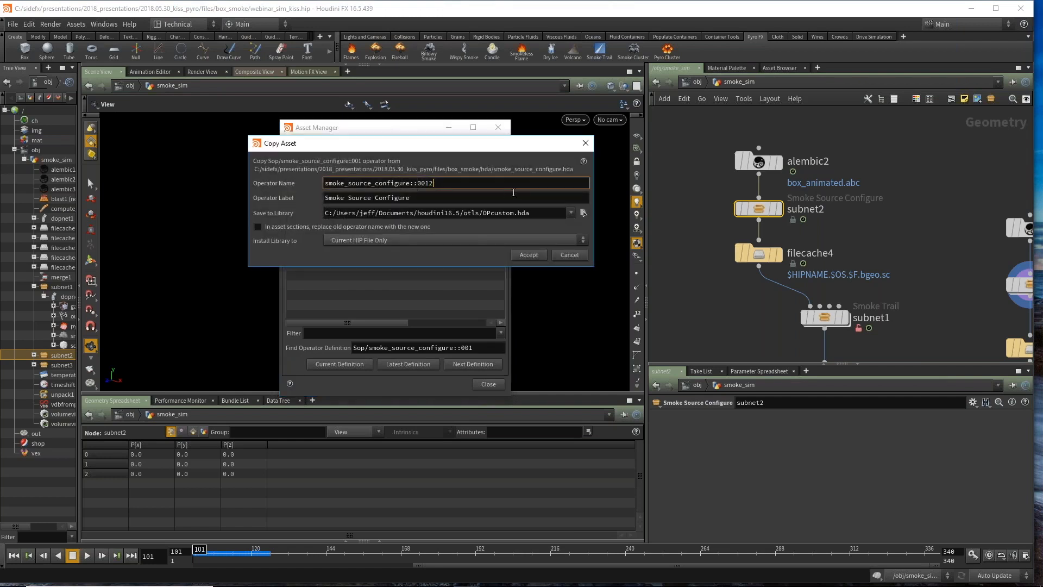
key("BackSpace")
key("BackSpace")
type("2")
Step: Save the smoke_source_configure::002 copy to the library $HIP/hda/smoke_source_configure_v002.hda
left_click(583, 212)
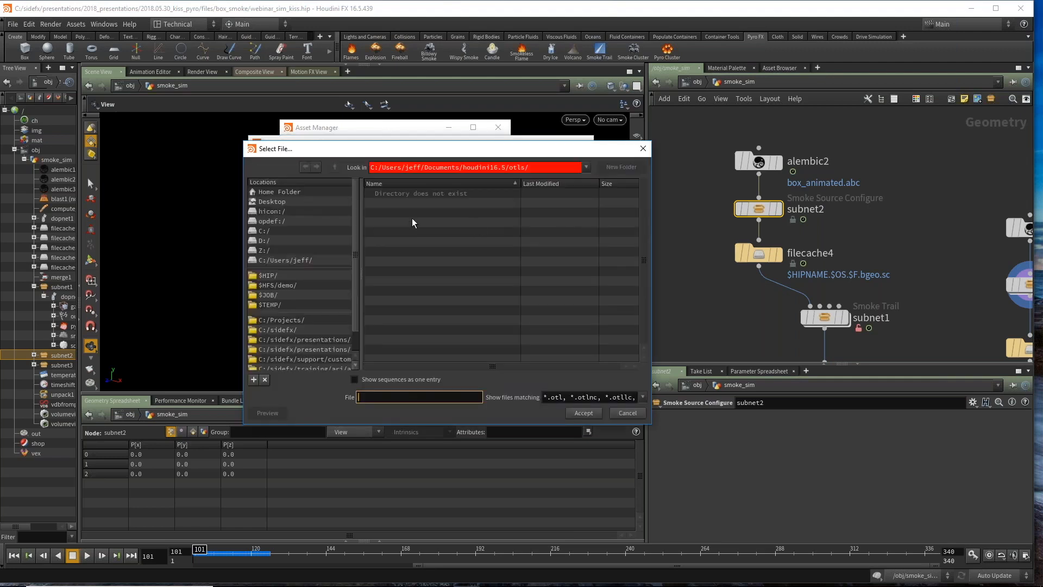
left_click(275, 276)
double_click(379, 223)
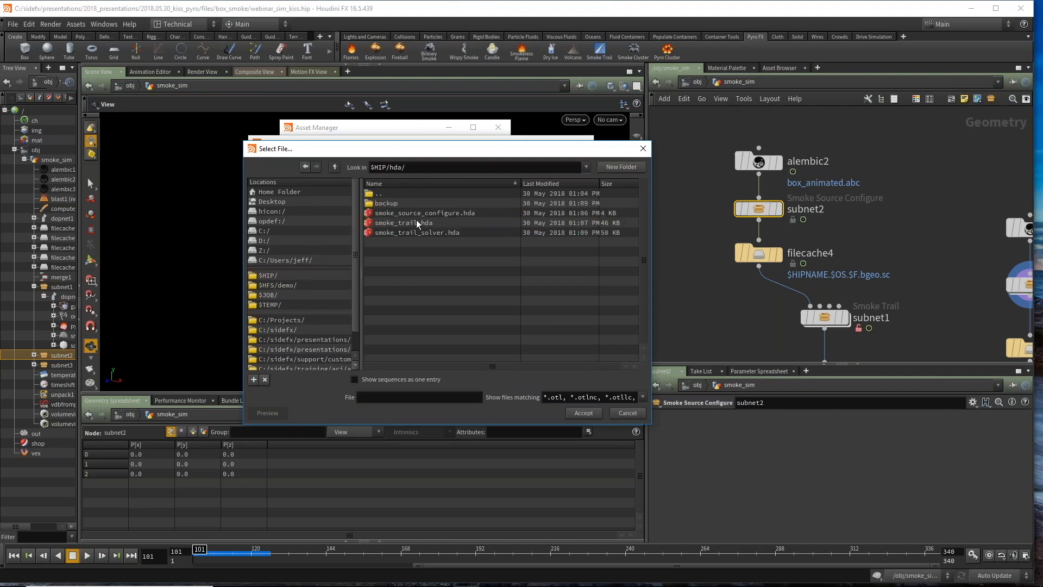
left_click(419, 213)
left_click(446, 402)
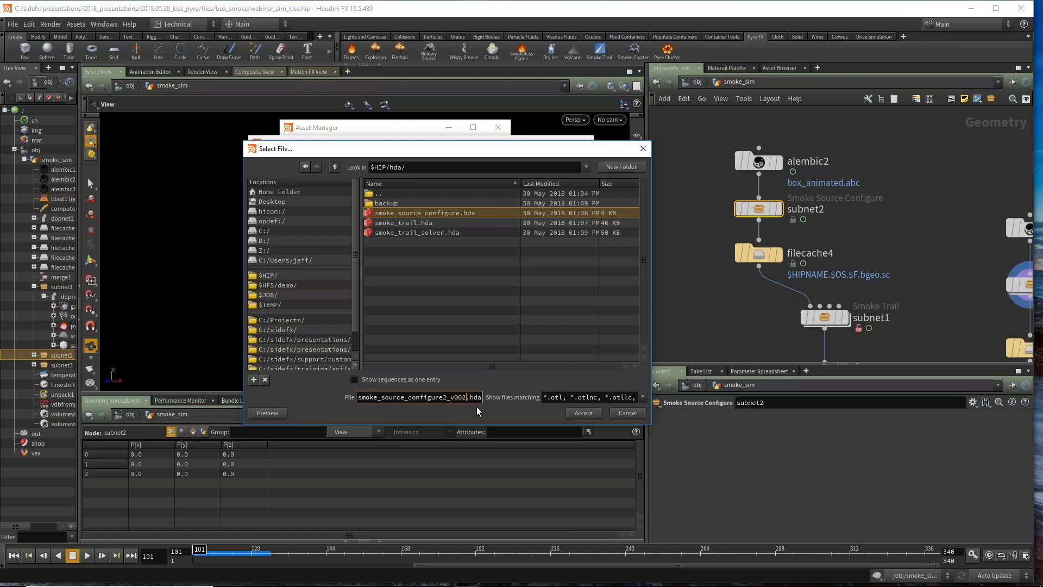
left_click(446, 397)
key("BackSpace")
left_click(588, 410)
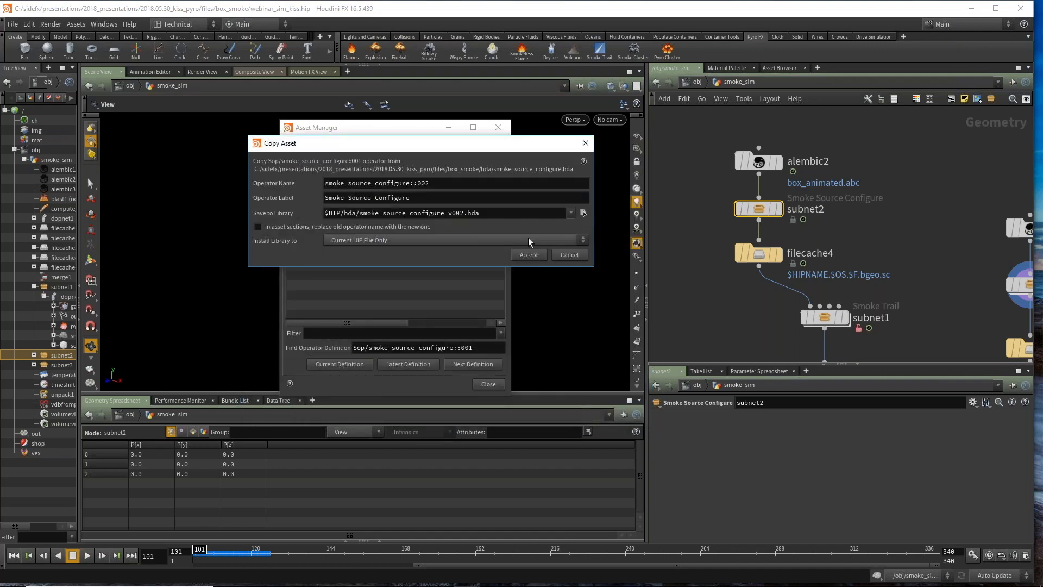
left_click(533, 255)
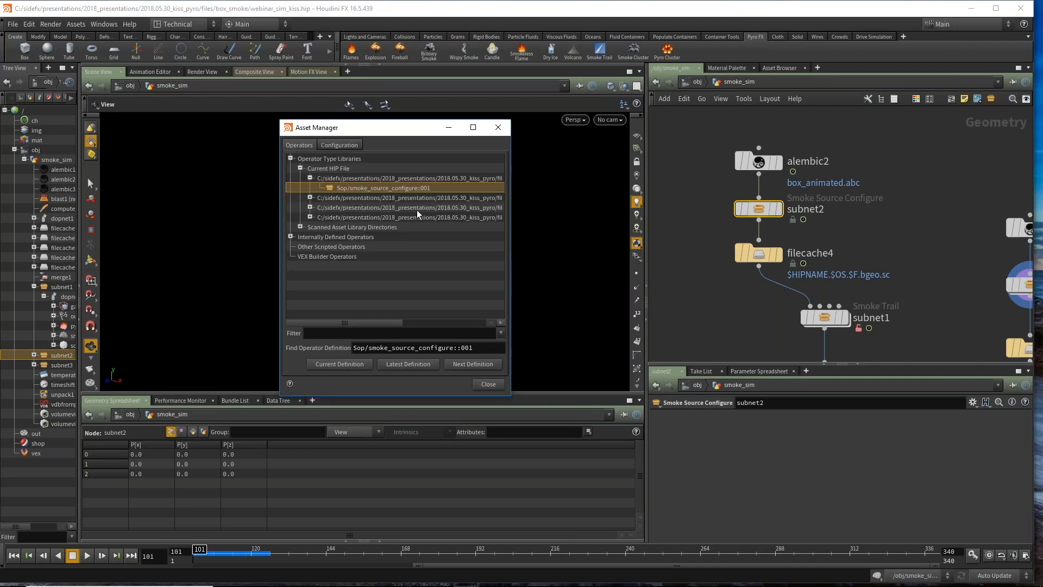
Step: Place a Smoke Source Configure node beside subnet2 as a test and remove it again
left_click(886, 224)
key("Tab")
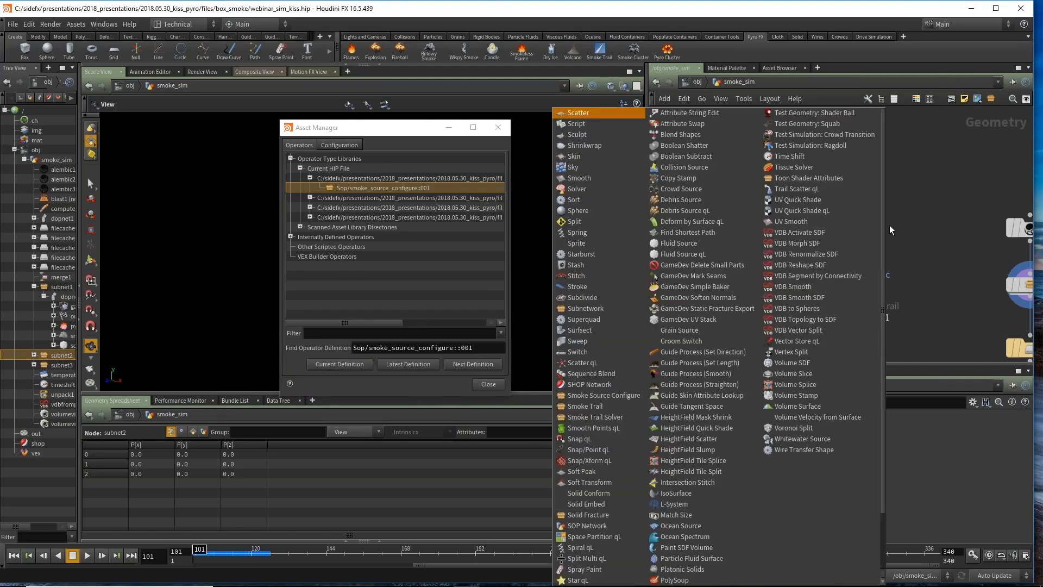
type("smo")
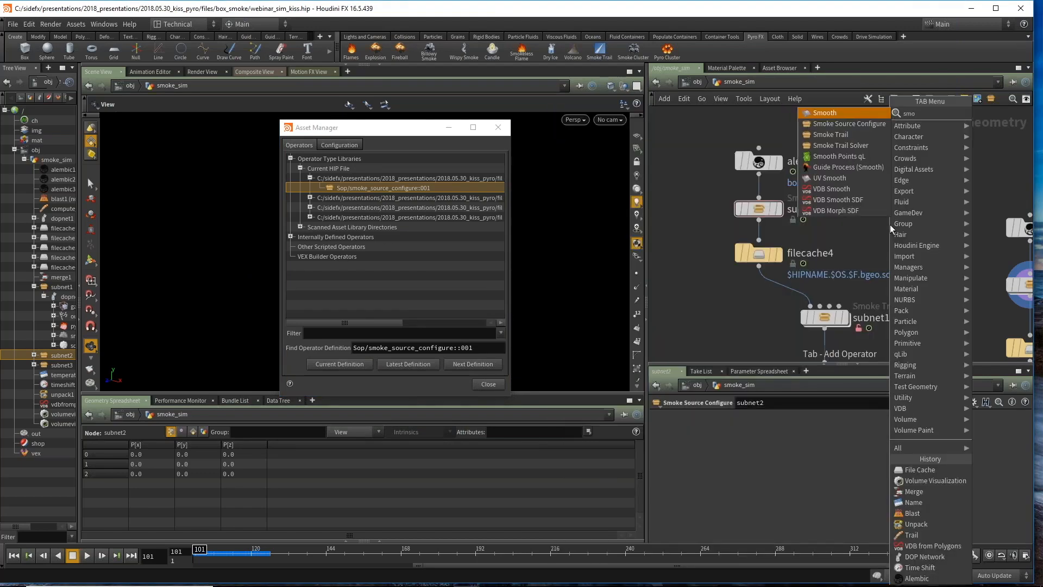
left_click(855, 124)
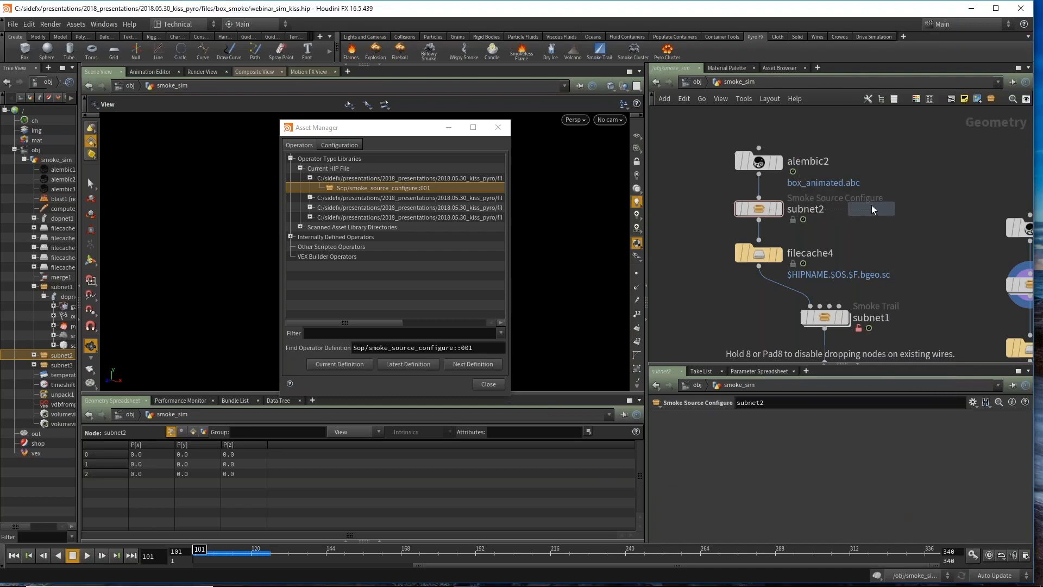
left_click(872, 208)
middle_click(875, 211)
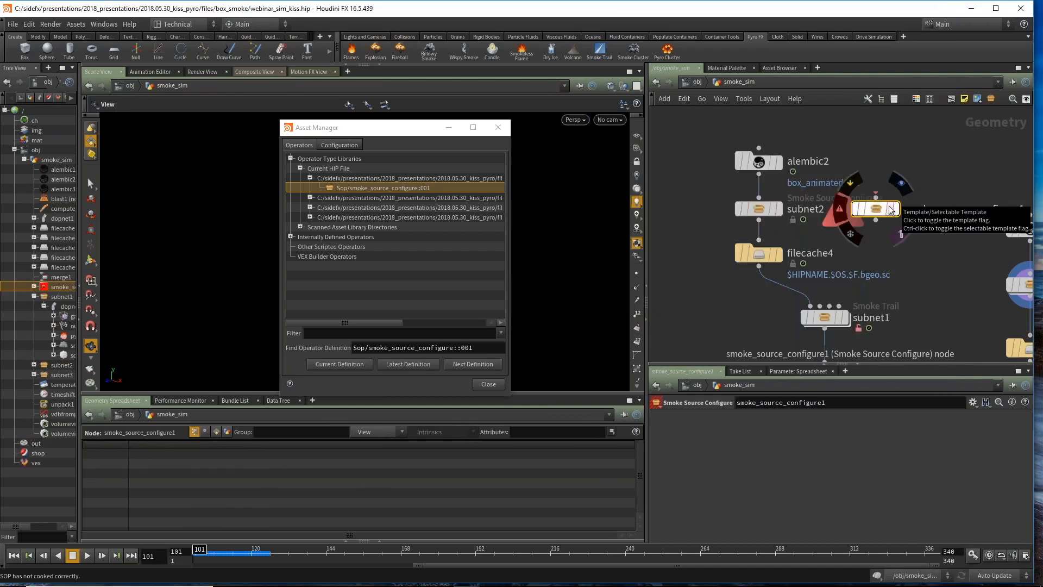
key("Delete")
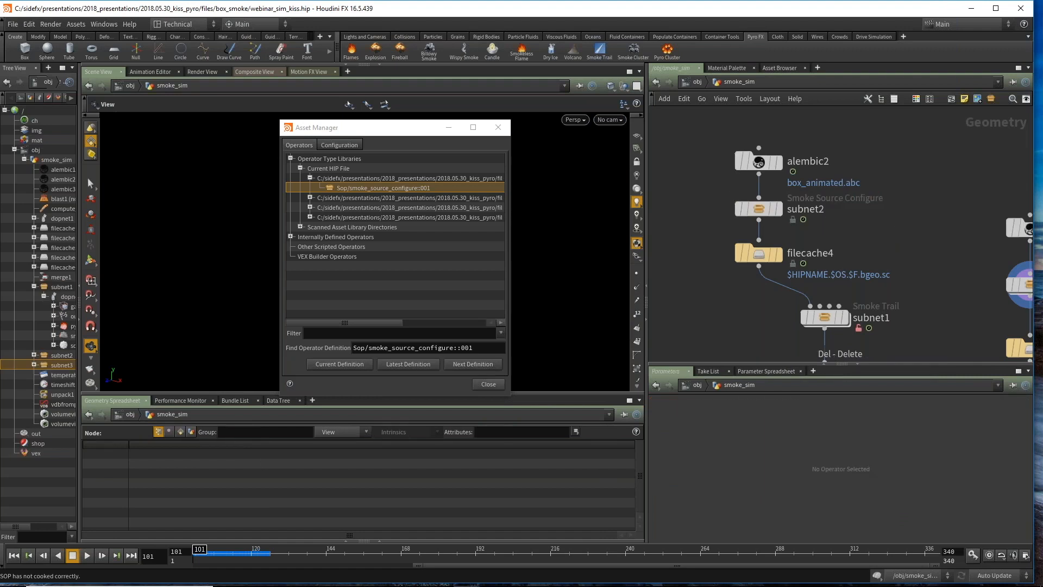
Step: Close the Asset Manager and review the alembic2 and alembic3 node chains in the smoke_sim network
left_click(488, 384)
scroll(901, 224, "down", 2)
middle_click_drag(910, 255, 835, 231)
scroll(833, 228, "down", 2)
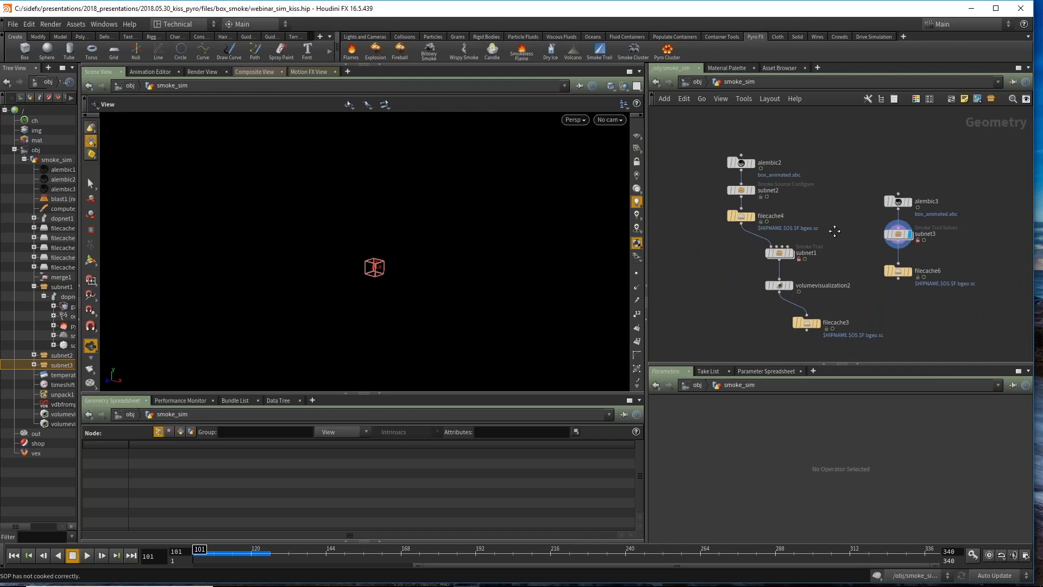
scroll(834, 229, "up", 1)
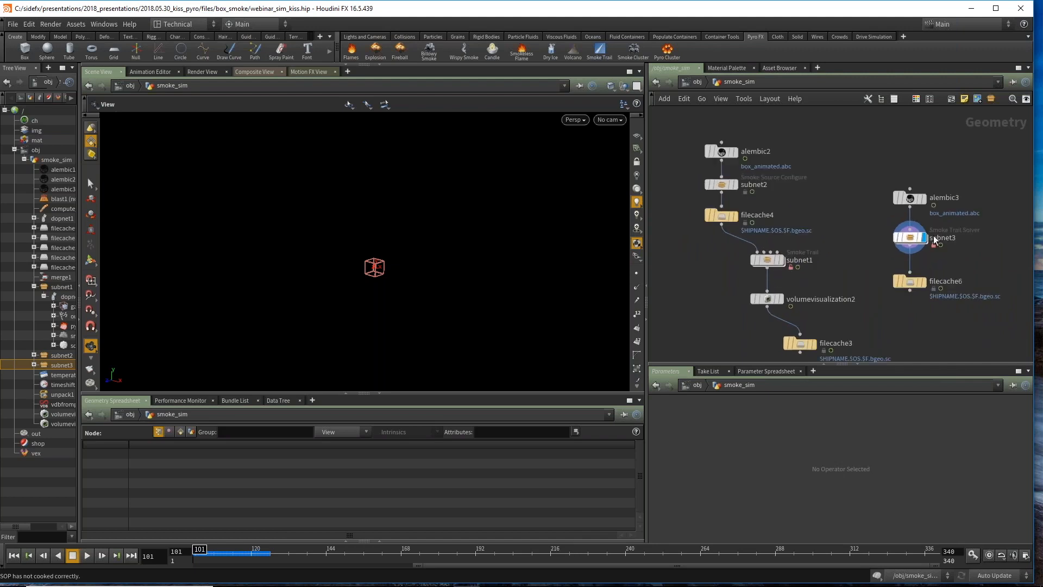
middle_click_drag(841, 247, 803, 229)
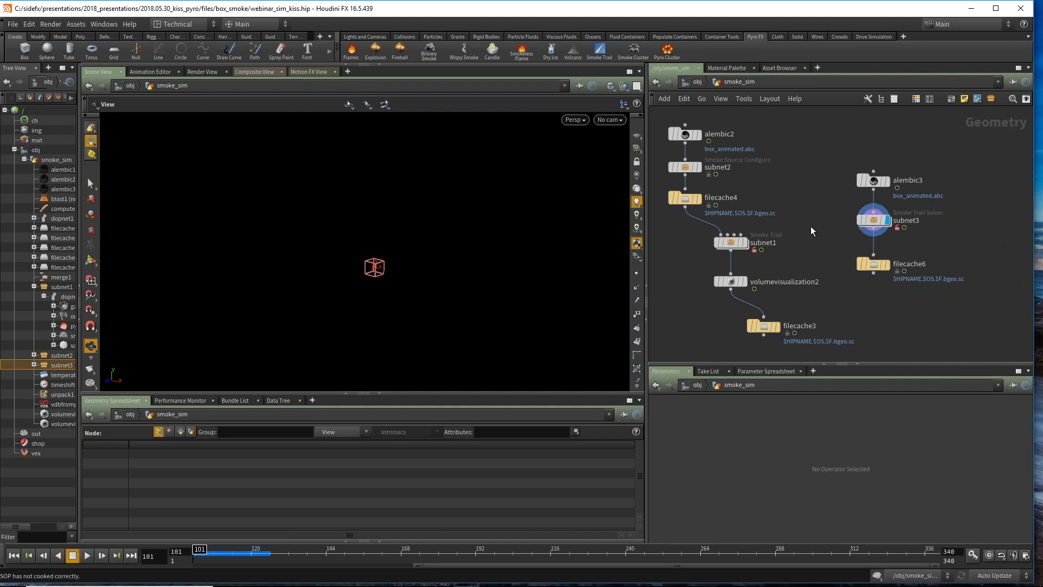
middle_click_drag(810, 227, 840, 213)
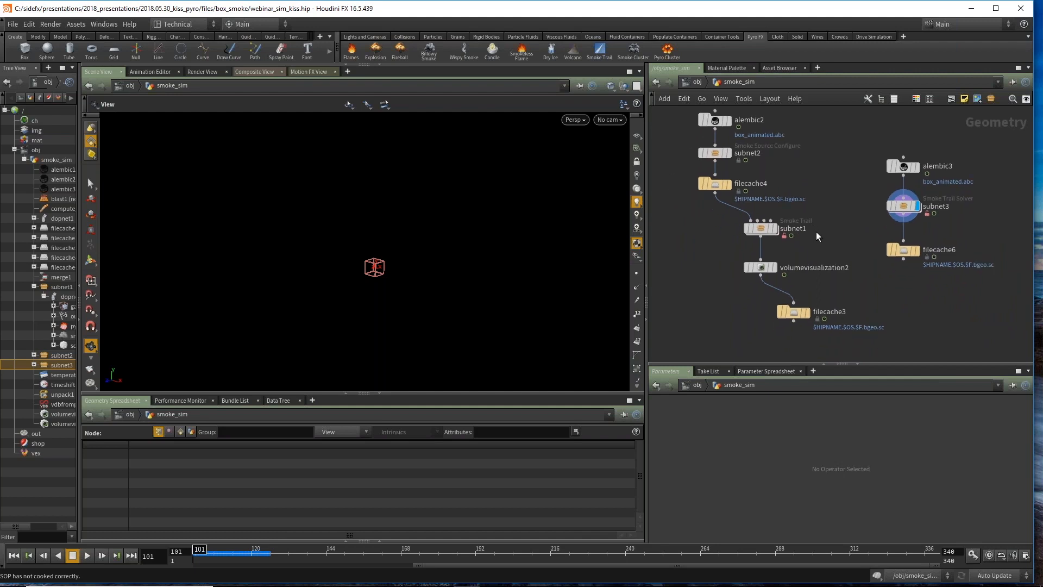
middle_click_drag(760, 243, 757, 232)
middle_click_drag(827, 234, 827, 233)
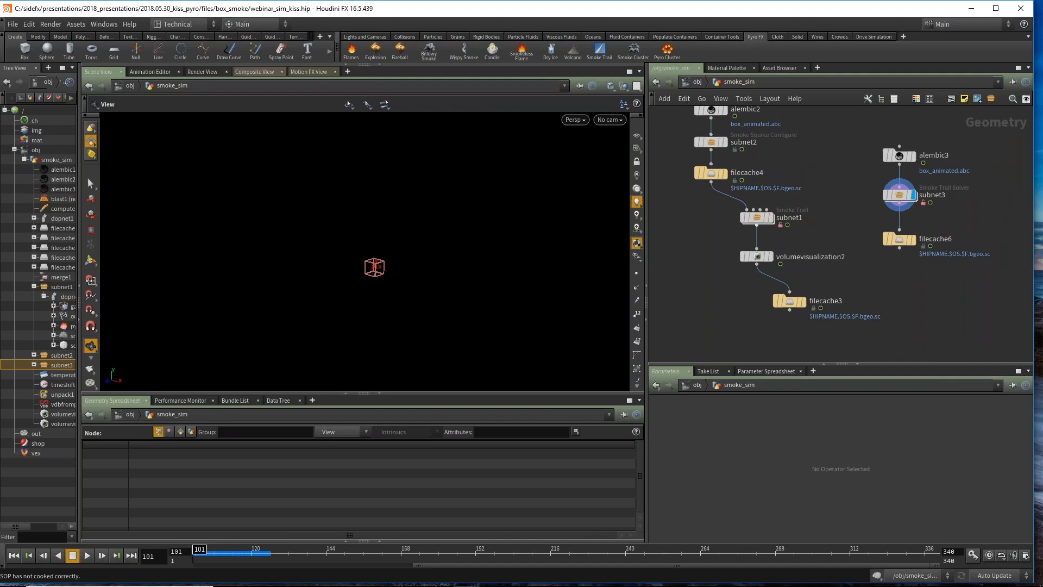
Step: Enter dopnet1, enlarge the parameter area and examine sourcevolume1's Initialize options
middle_click_drag(691, 219, 848, 233)
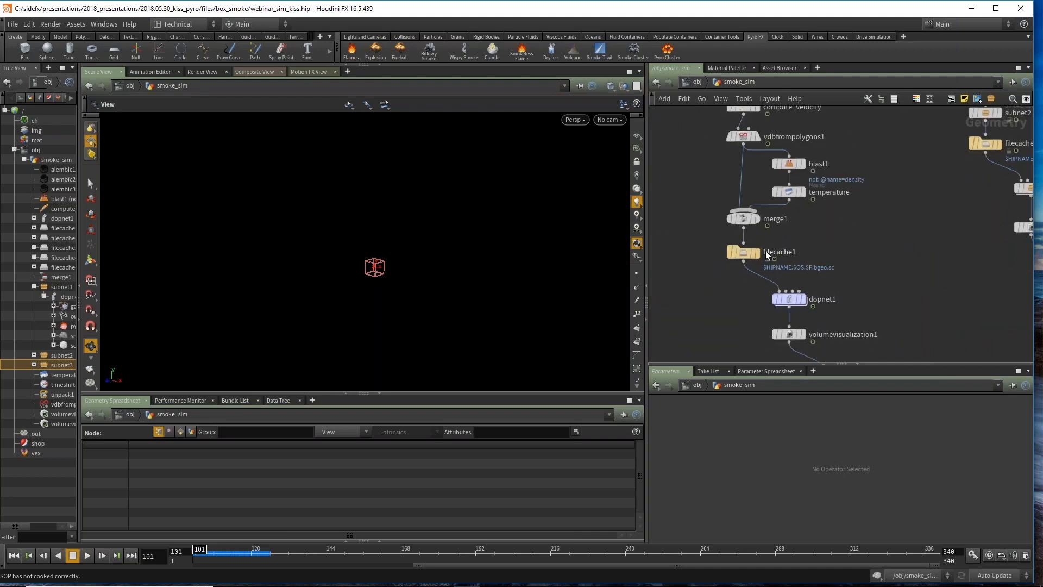
double_click(788, 302)
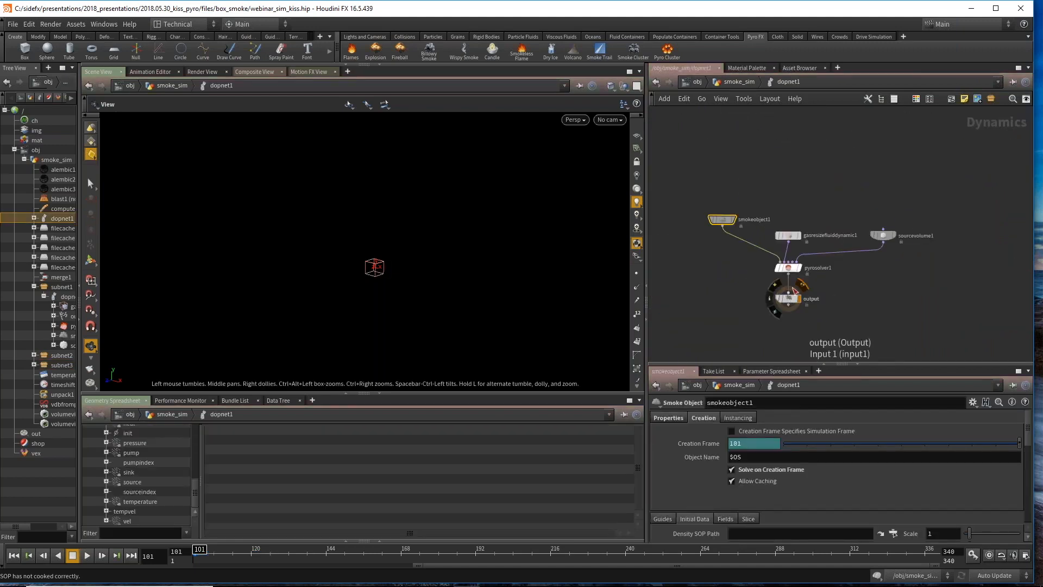
scroll(788, 302, "up", 3)
left_click(945, 197)
middle_click_drag(936, 239, 853, 242)
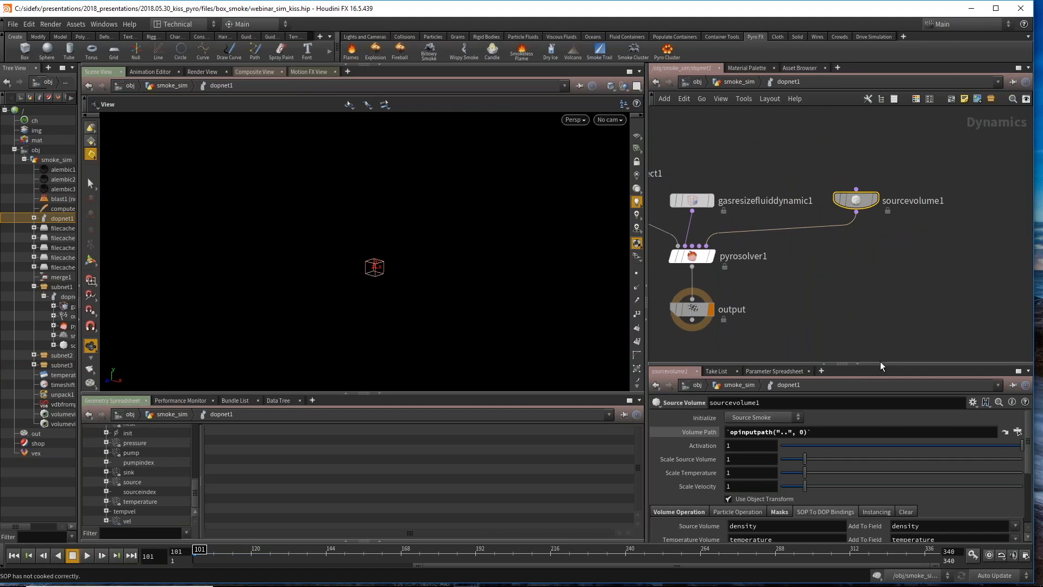
left_click_drag(879, 363, 878, 260)
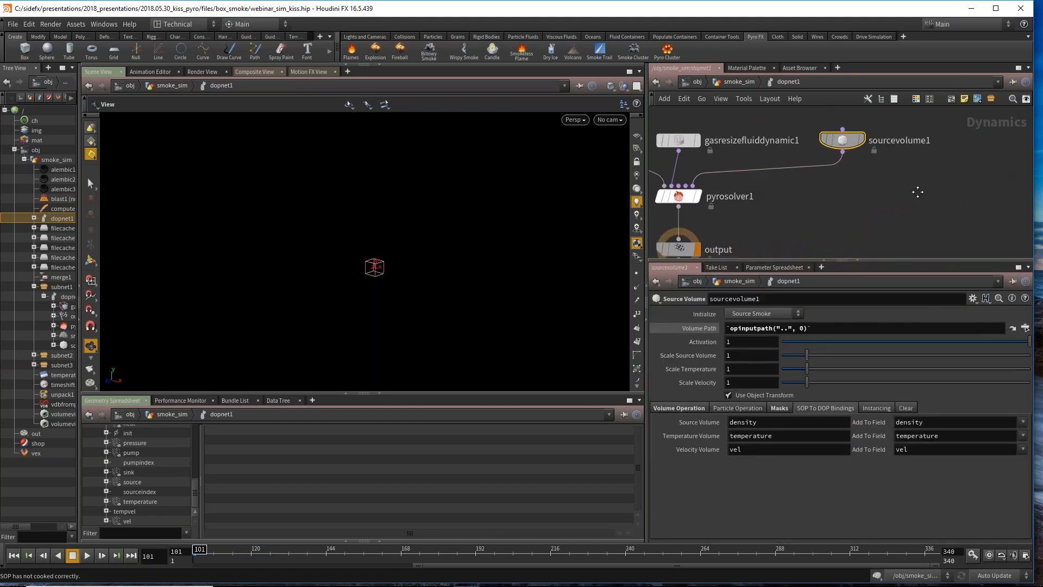
left_click(771, 314)
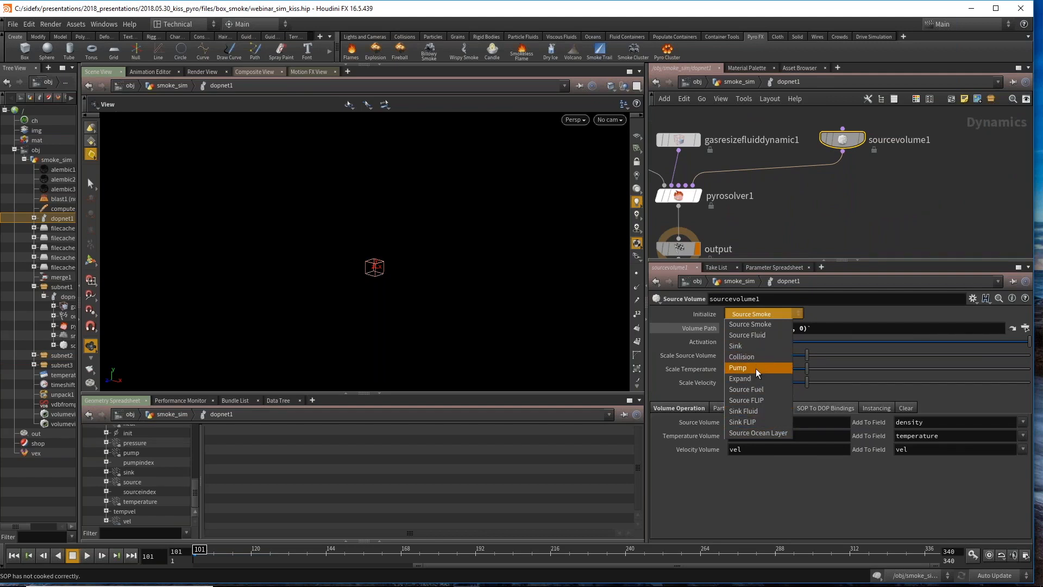
left_click(876, 184)
Step: Line up smokeobject1, gasresizefluiddynamic1 and sourcevolume1 in one row above pyrosolver1
left_click_drag(843, 141, 854, 142)
scroll(854, 189, "down", 3)
middle_click_drag(858, 207, 916, 210)
mouse_move(710, 137)
left_mouse_down()
mouse_move(698, 144)
mouse_move(702, 157)
left_mouse_up()
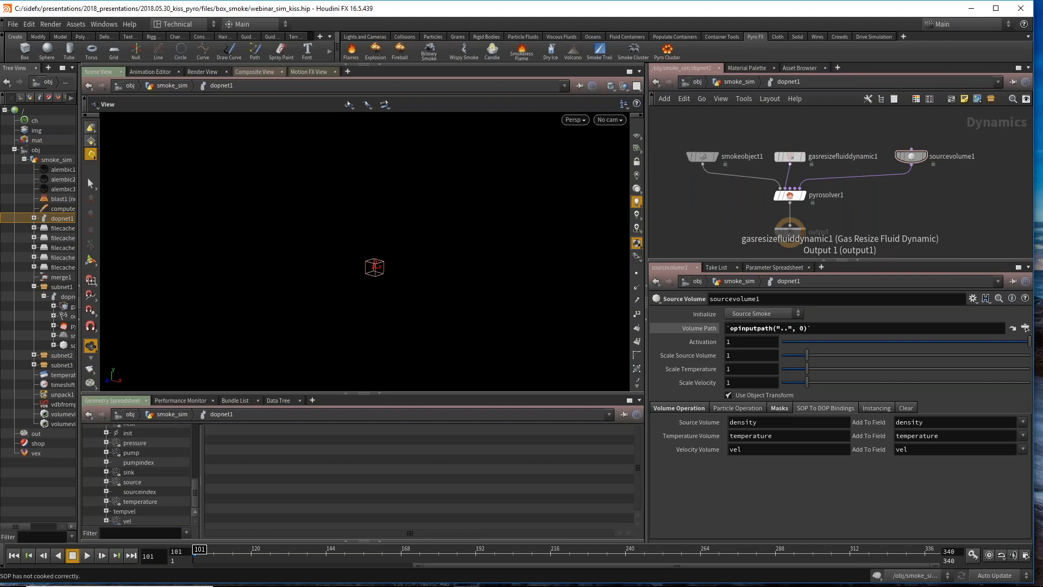
Step: Allow editing of sourcevolume1's contents and enter its internal network
right_click(911, 157)
mouse_move(914, 168)
mouse_move(936, 204)
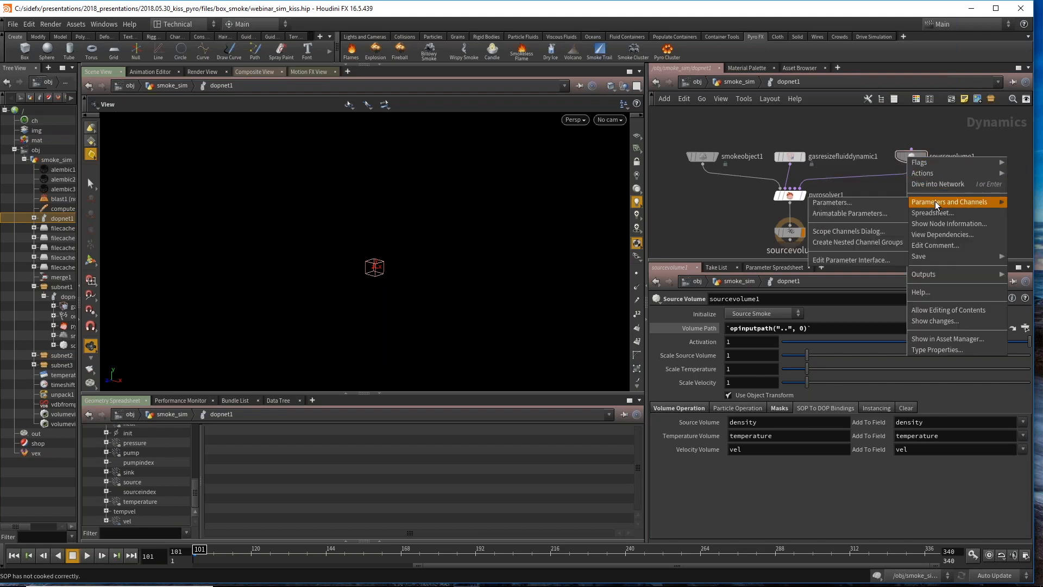
left_click(945, 310)
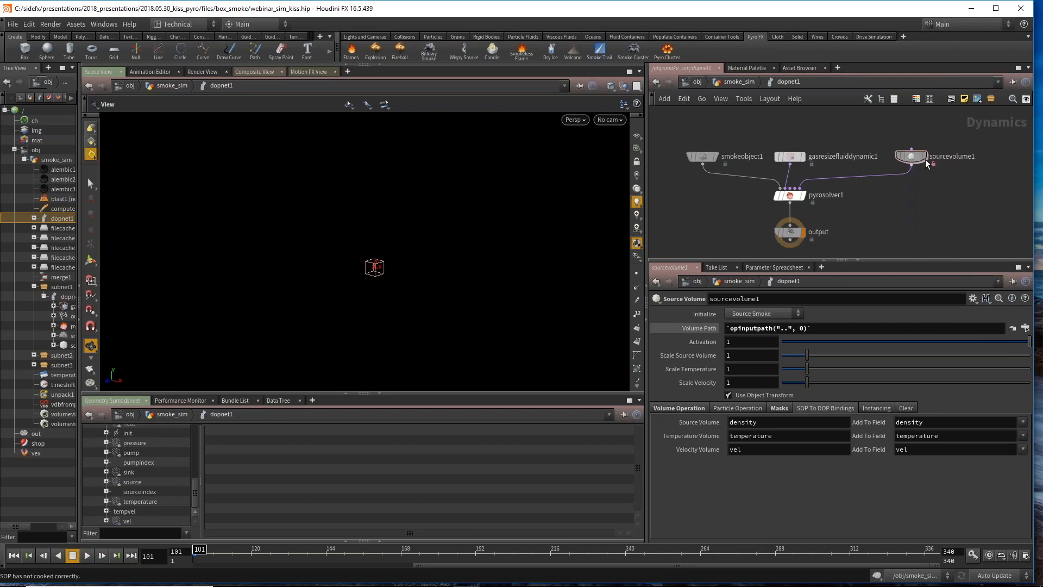
double_click(910, 158)
Step: Examine the temperature branch inside sourcevolume1 and the input selection of its switch3 node
scroll(908, 161, "up", 5)
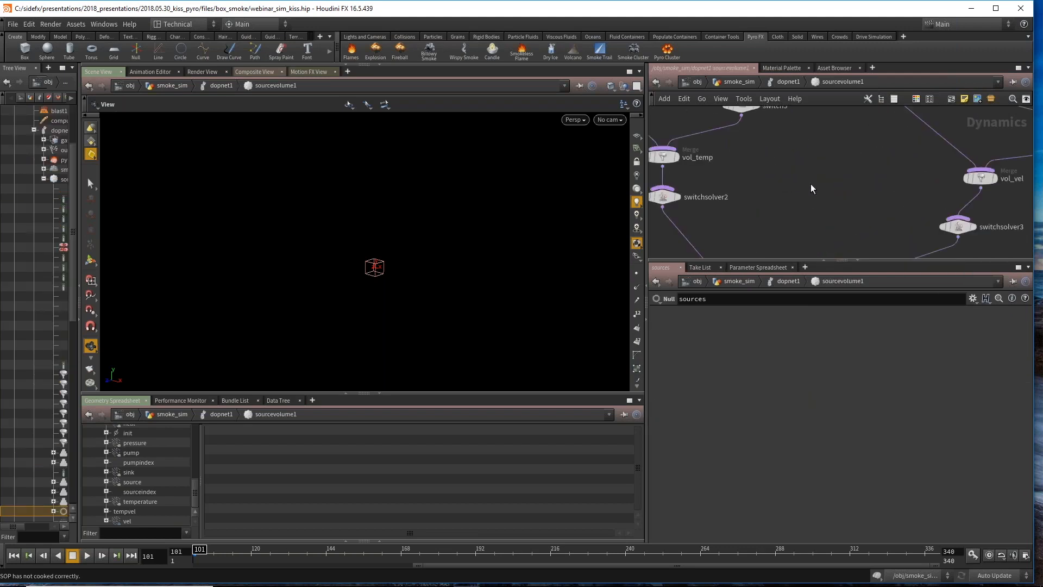
middle_click_drag(721, 192, 778, 207)
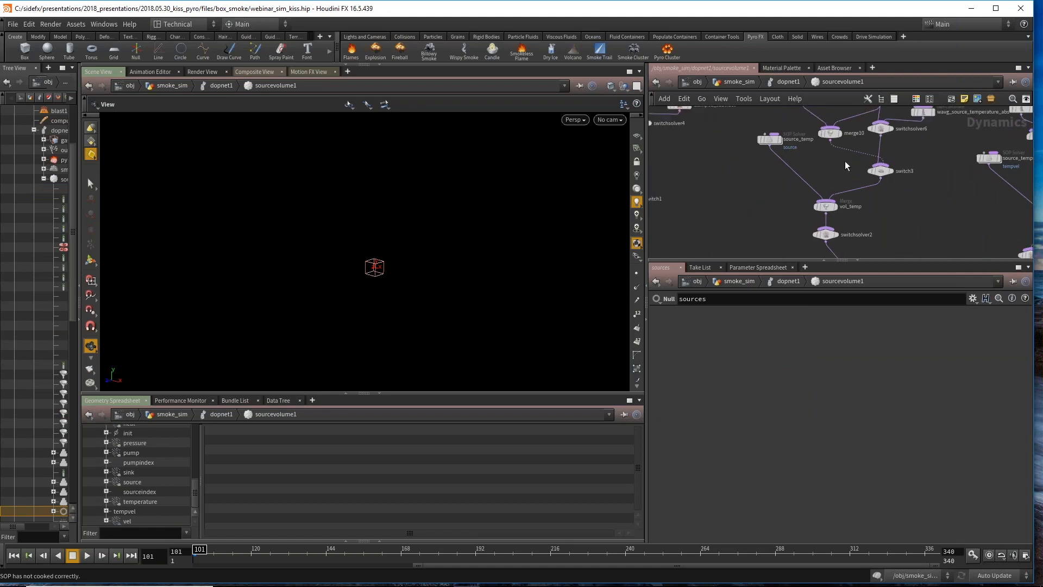
middle_click_drag(889, 168, 857, 227)
left_click(853, 229)
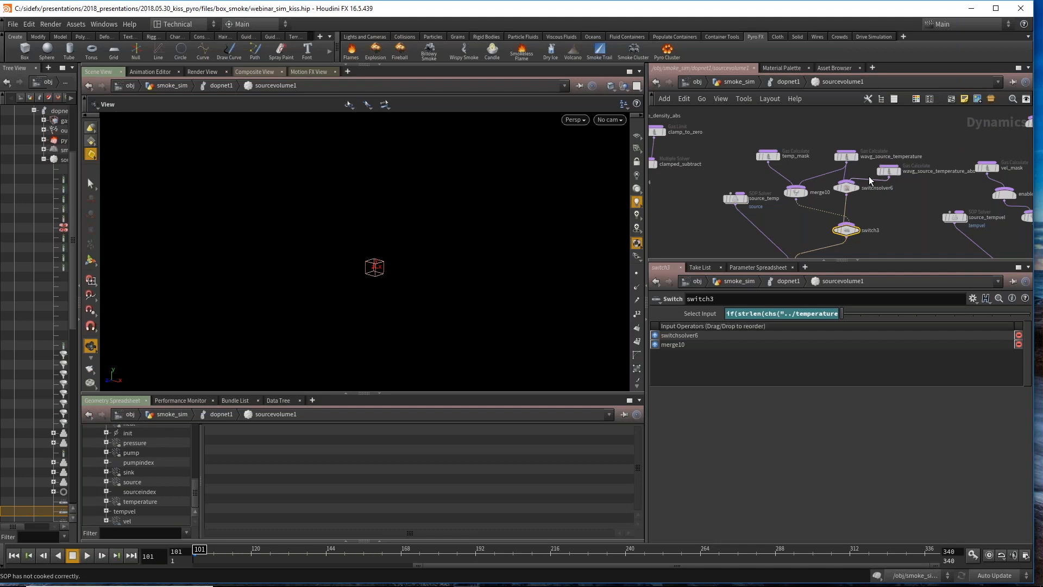
scroll(787, 170, "down", 1)
middle_click_drag(771, 222, 786, 206)
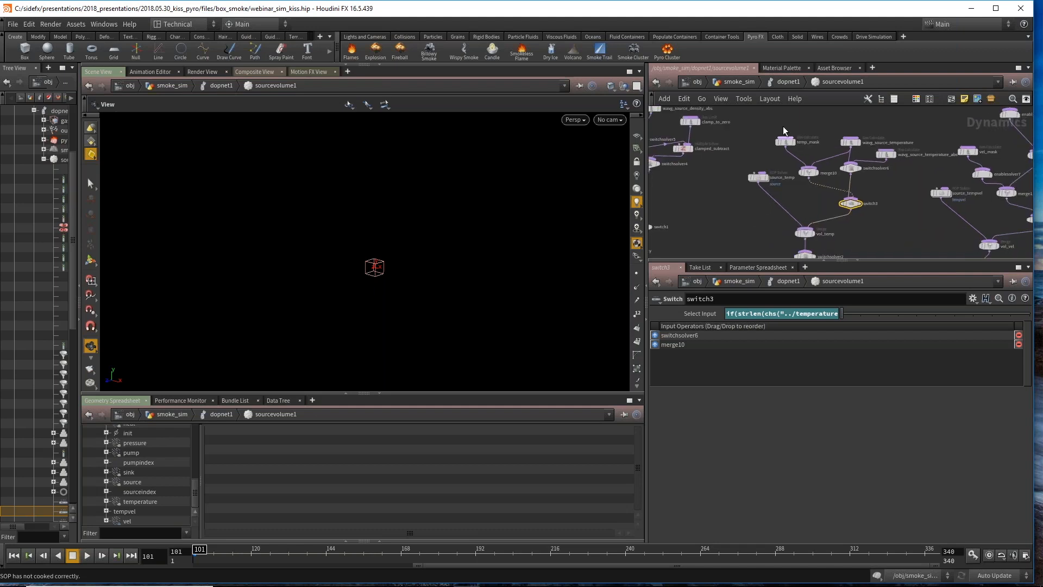
Step: Examine the density branch inside sourcevolume1 and the Gas Calculate settings of source_mask1
middle_click_drag(708, 222, 798, 148)
middle_click_drag(834, 244, 863, 290)
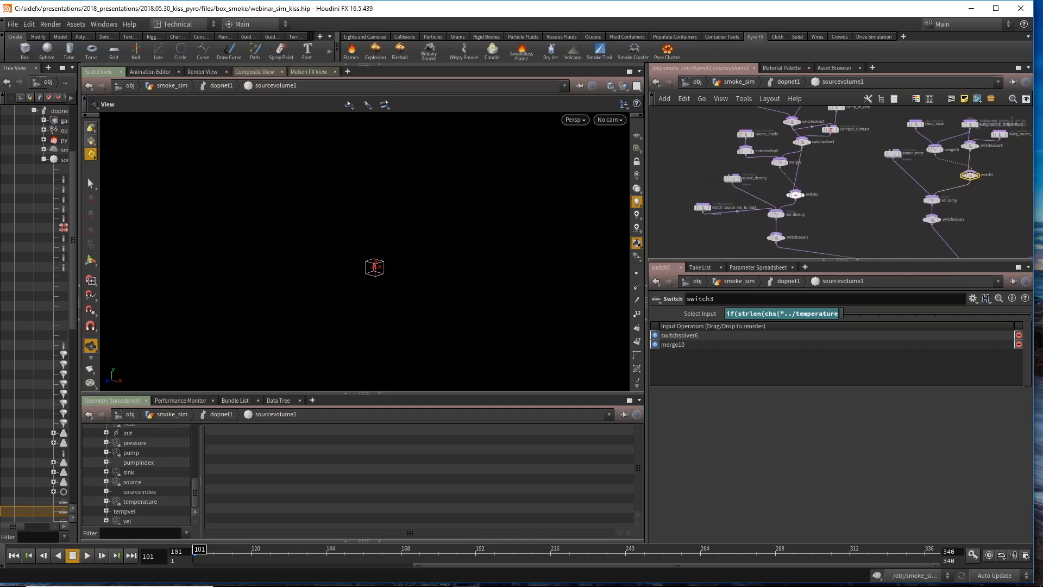
scroll(832, 190, "up", 3)
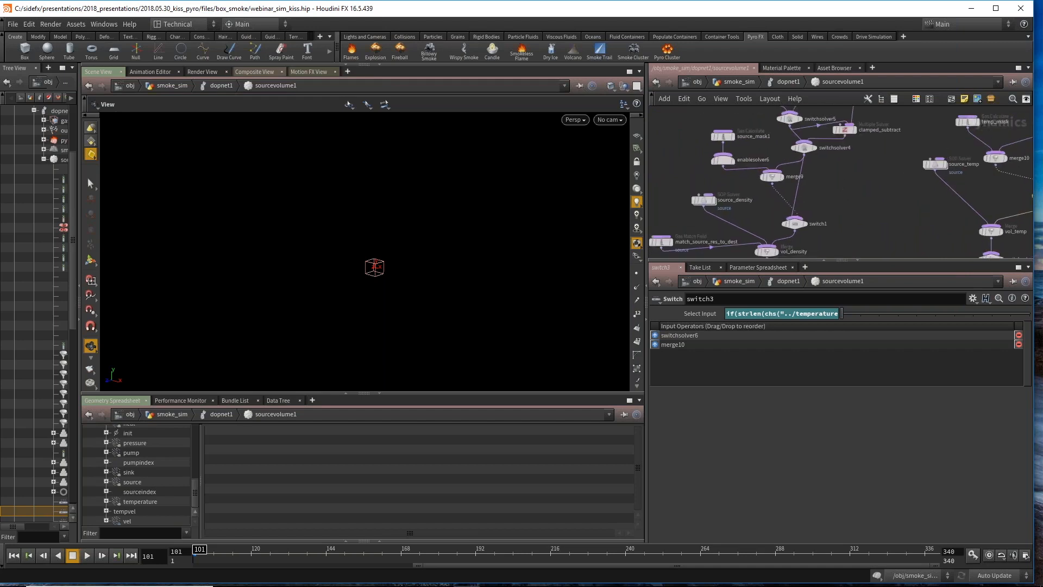
scroll(755, 202, "up", 4)
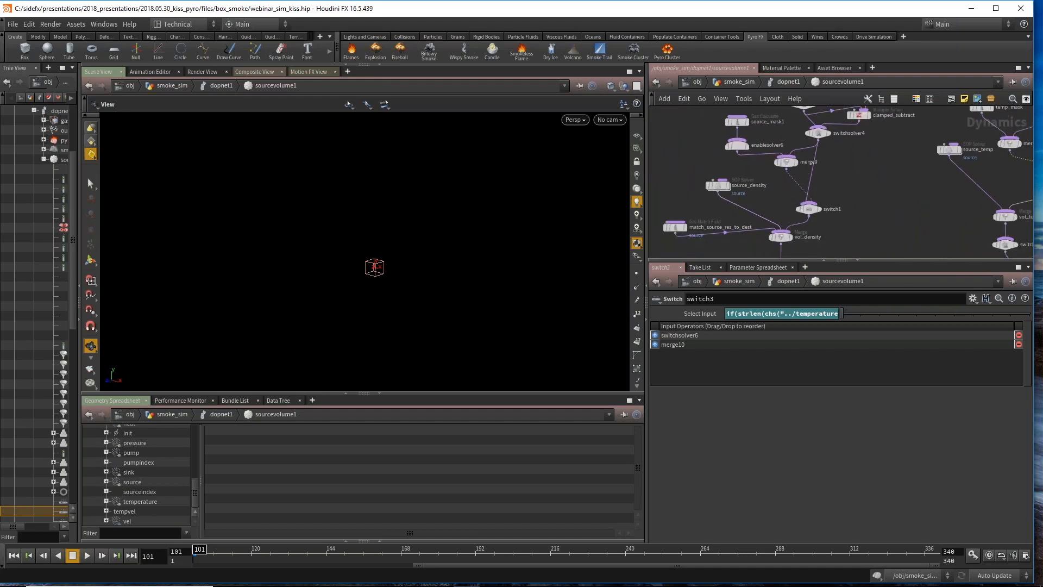
scroll(698, 190, "down", 3)
middle_click_drag(729, 112, 707, 174)
scroll(709, 174, "up", 3)
left_click(709, 172)
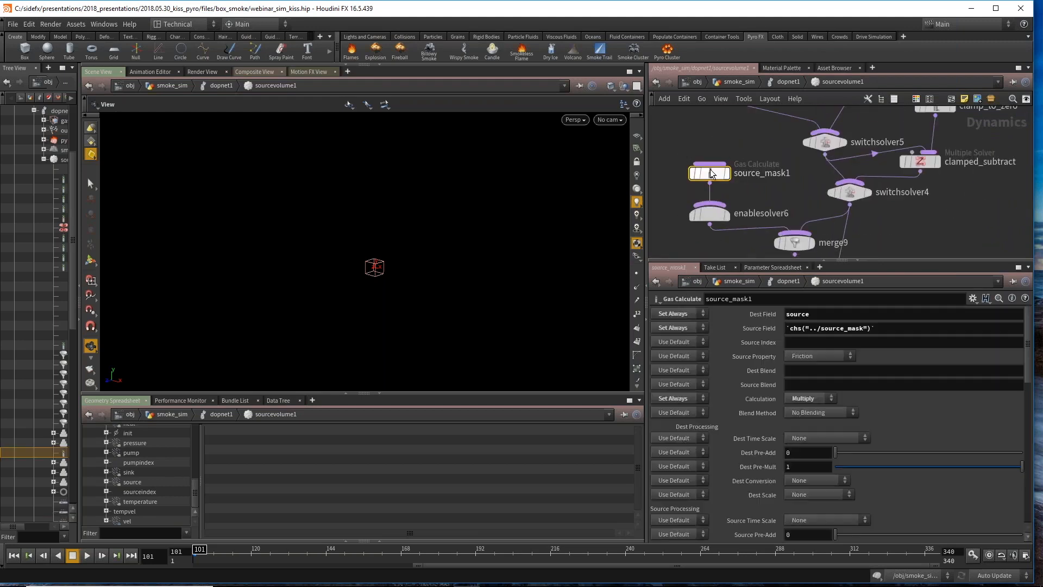
middle_click_drag(734, 111, 745, 160)
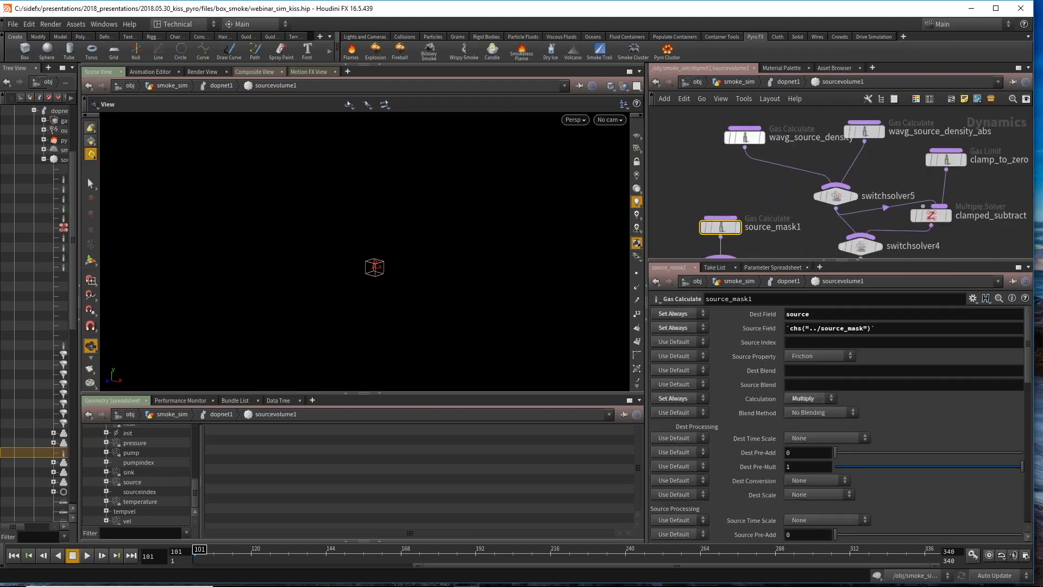
Step: Inspect the Gas Match Field settings of match_source_res_to_dest, which feeds vol_density
scroll(750, 158, "down", 3)
middle_click_drag(870, 217, 884, 99)
middle_click_drag(691, 183, 733, 159)
scroll(733, 158, "up", 3)
left_click(725, 163)
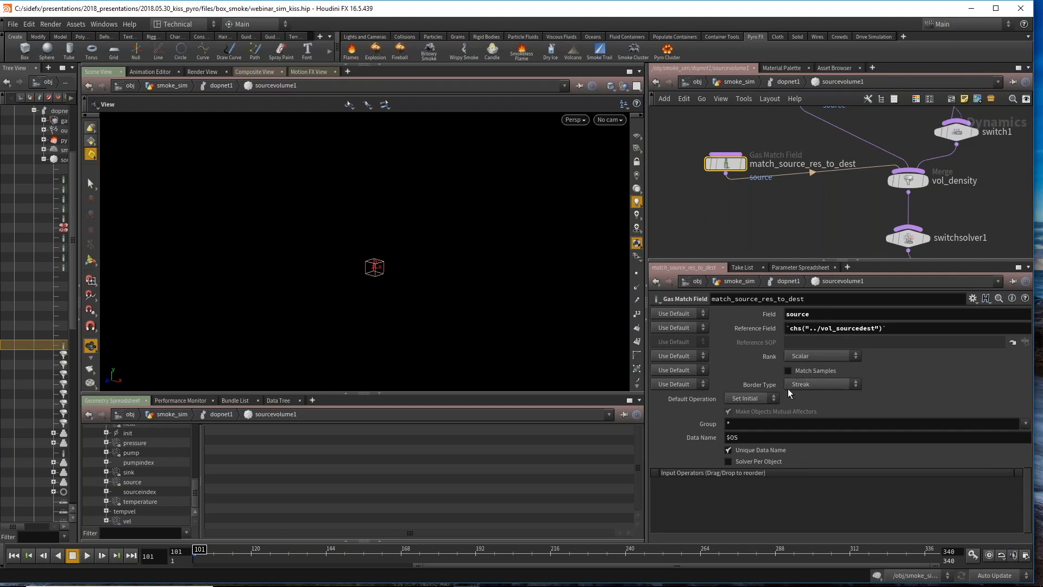
scroll(793, 214, "down", 3)
middle_click_drag(793, 214, 774, 216)
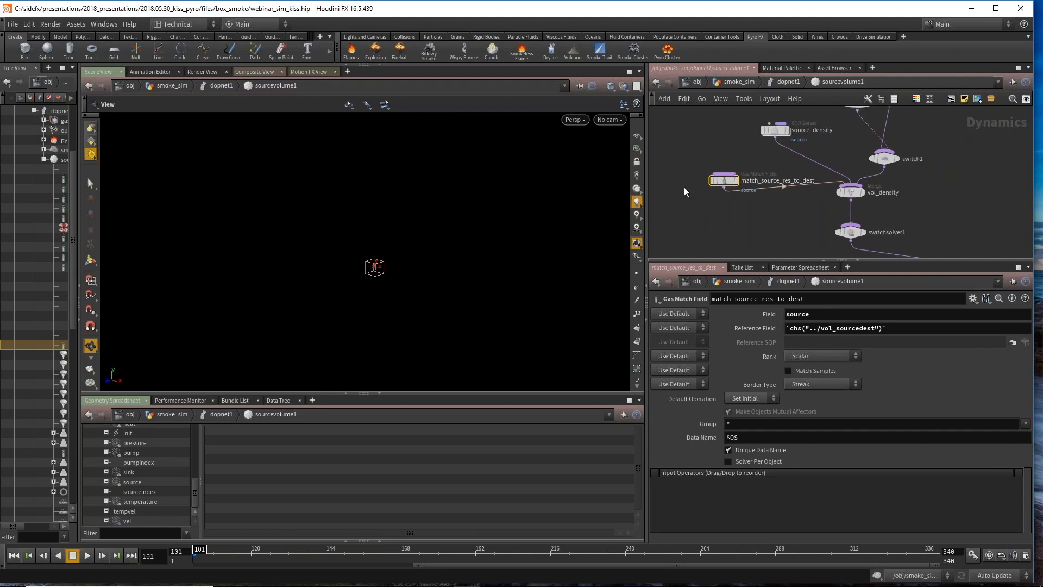
scroll(722, 183, "down", 3)
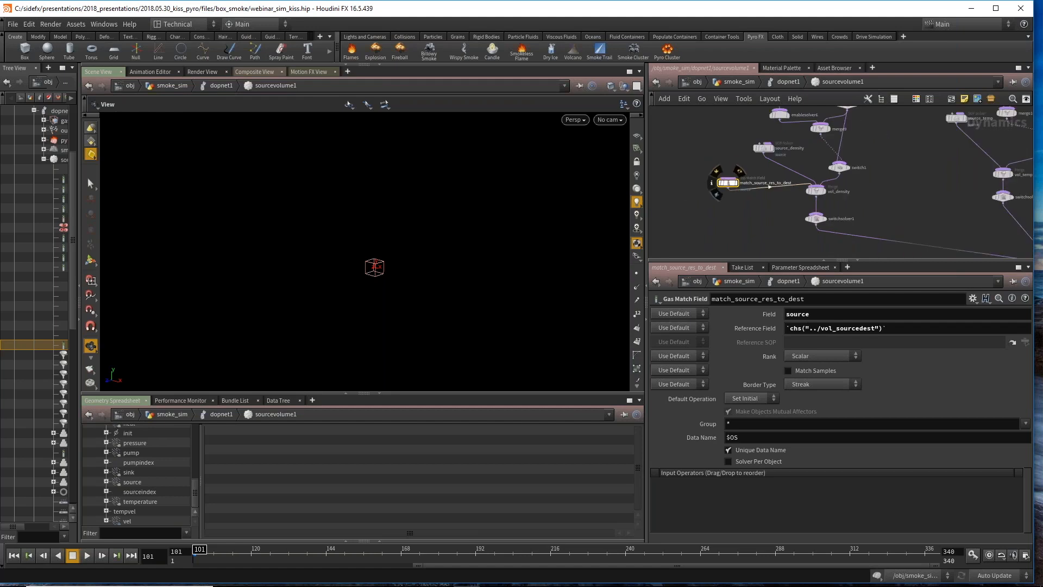
Step: Return to dopnet1 and look through the Initialize presets available on sourcevolume1
scroll(721, 187, "up", 2)
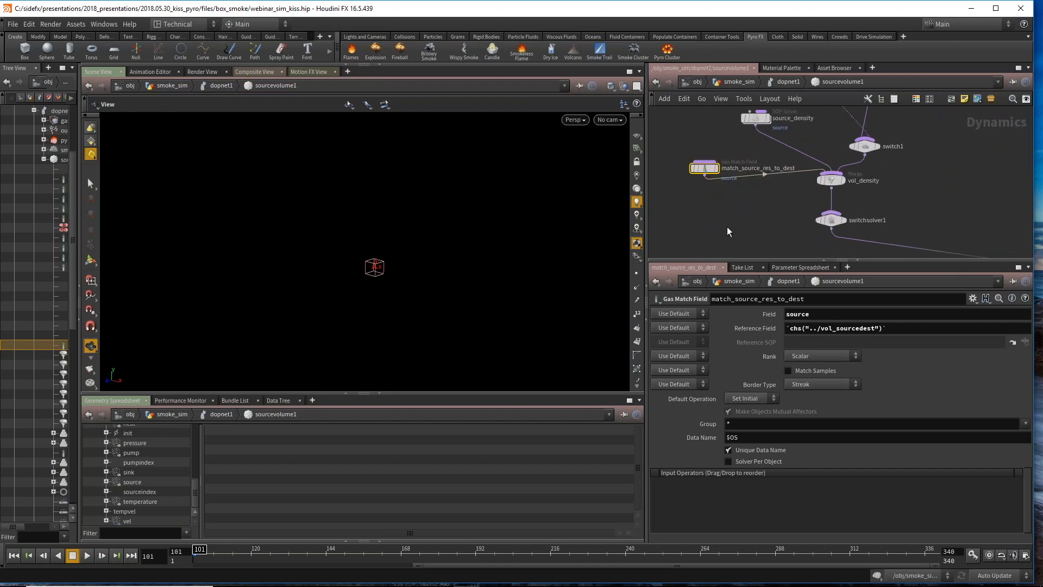
key("u")
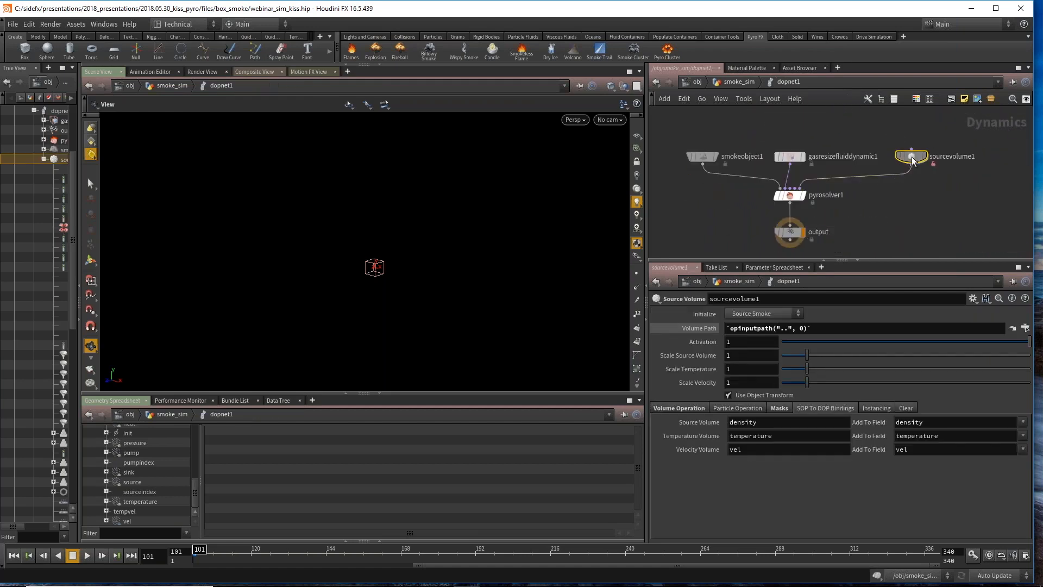
left_click(775, 313)
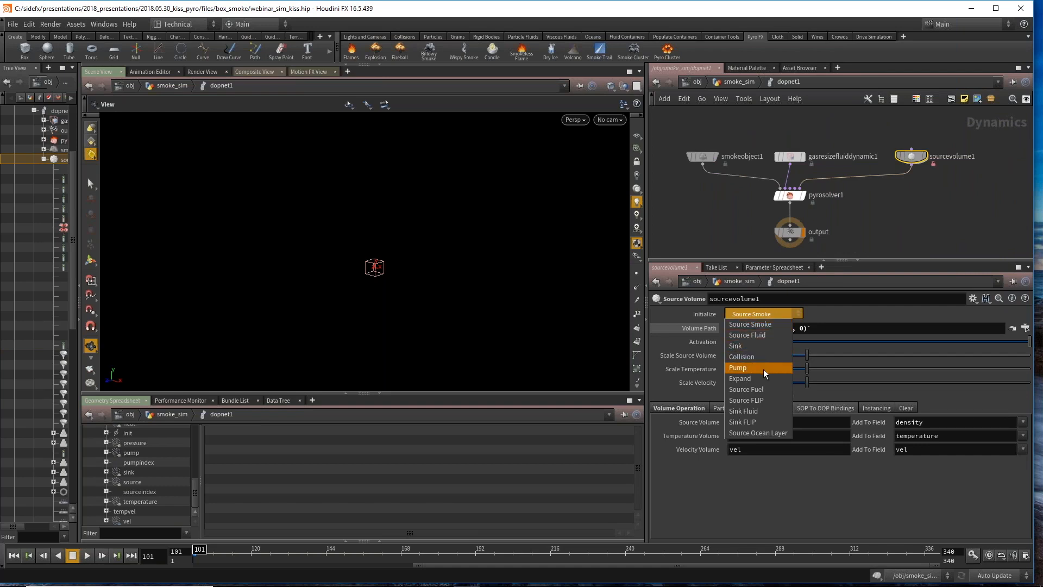
left_click(922, 210)
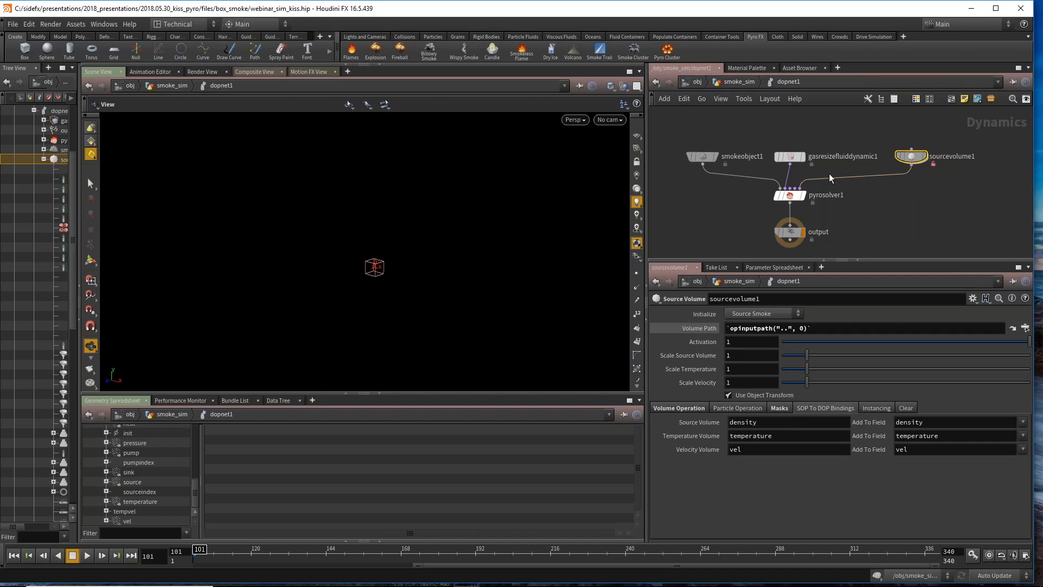
Step: Return to the smoke_sim network and select the Smoke Trail node subnet1
key("u")
scroll(871, 222, "down", 1)
middle_click_drag(871, 222, 861, 160)
scroll(820, 188, "up", 3)
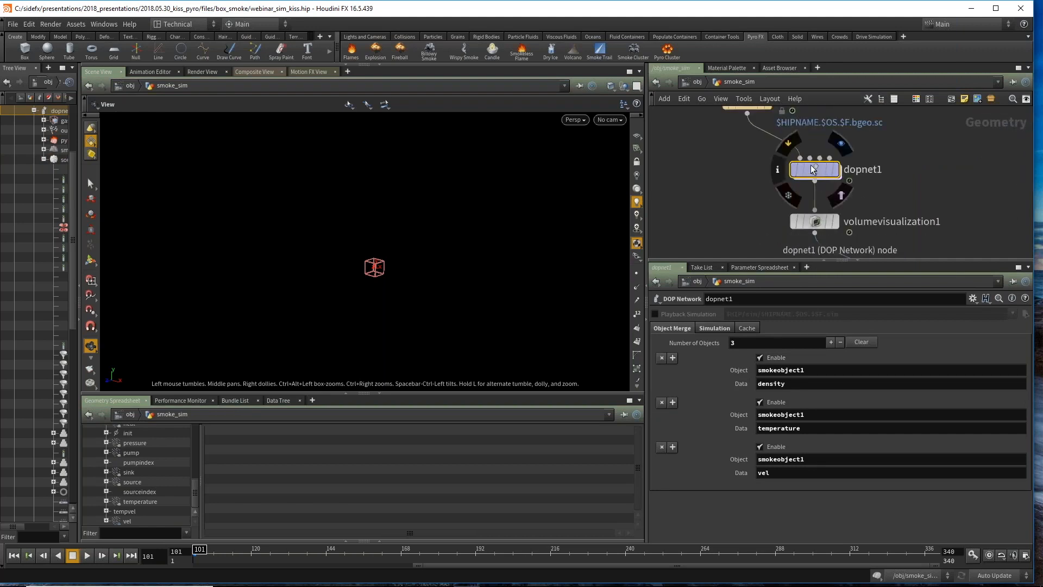
scroll(1012, 165, "down", 2)
middle_click_drag(1012, 166, 608, 119)
scroll(763, 133, "down", 2)
middle_click_drag(764, 132, 785, 196)
scroll(786, 197, "up", 4)
left_click(823, 204)
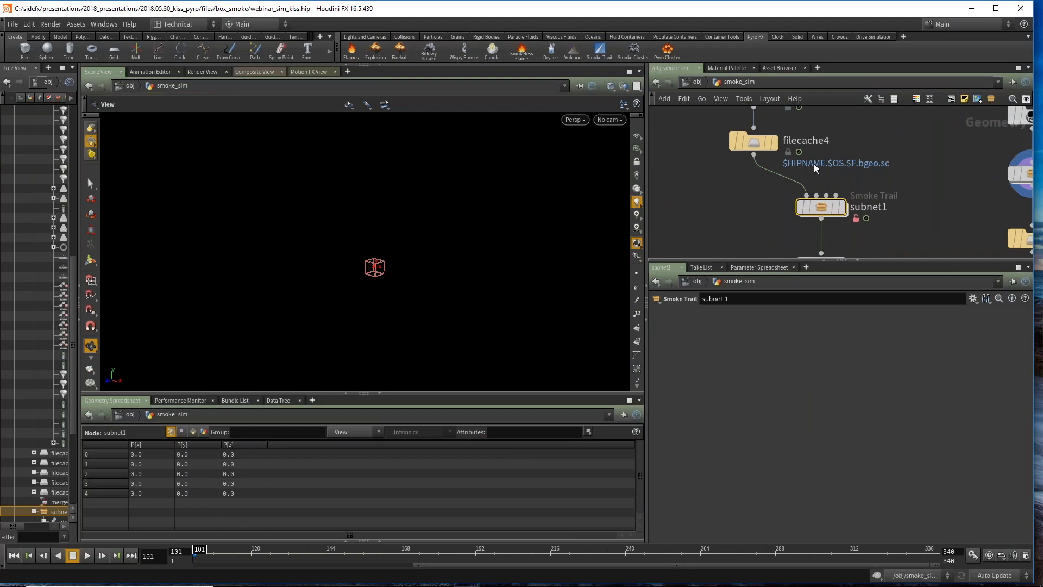
Step: Enter dopnet2 inside subnet1 and move smokeobject1 roughly level with the other upper nodes
middle_click_drag(817, 211, 766, 192)
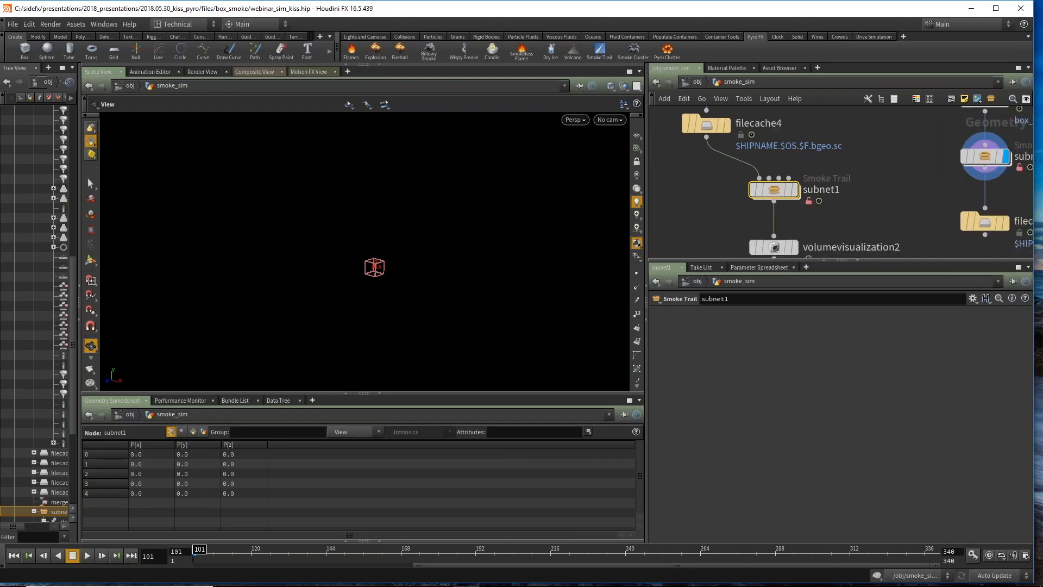
double_click(769, 188)
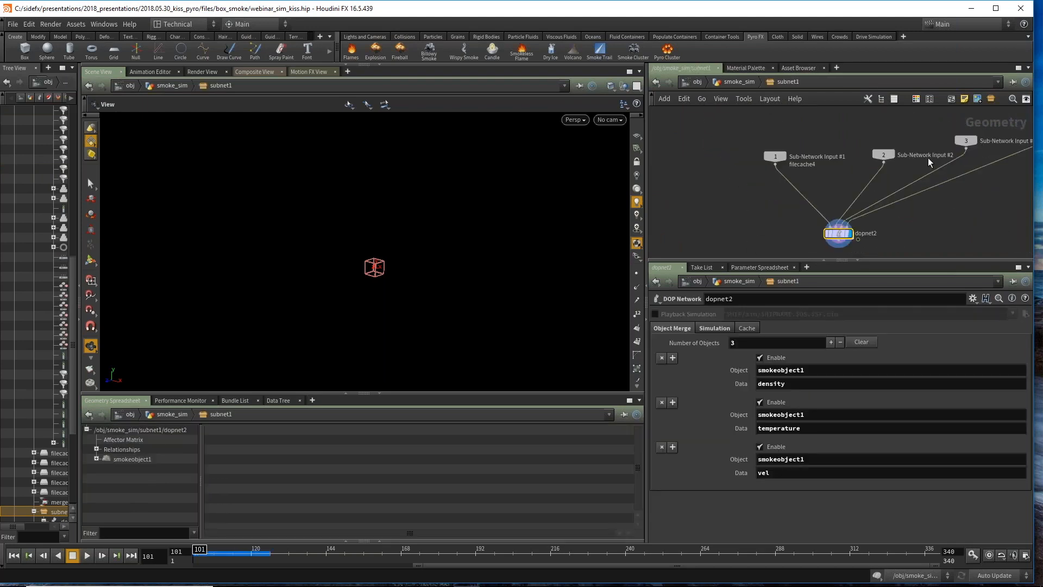
double_click(791, 188)
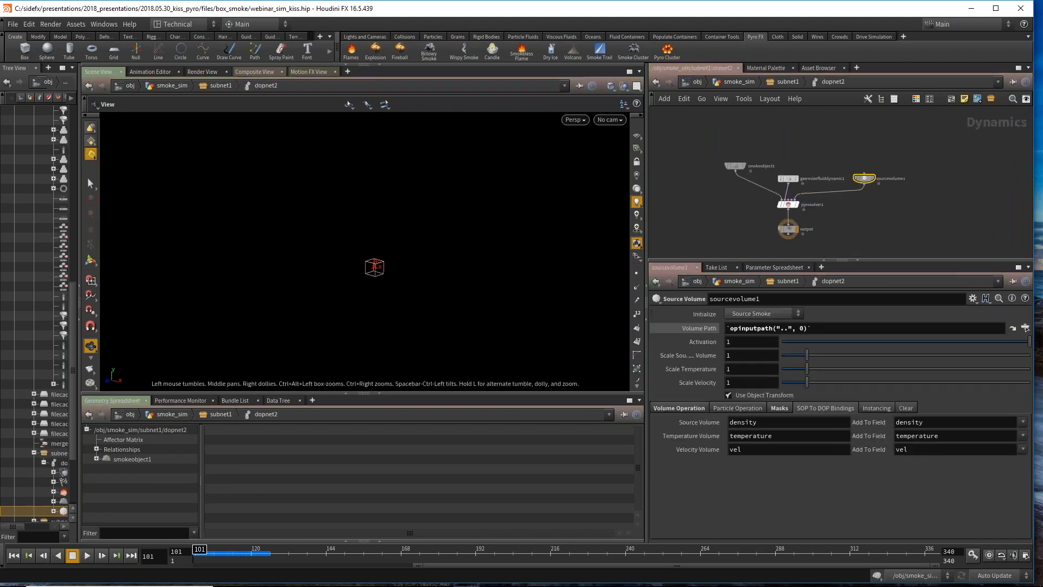
scroll(874, 177, "up", 3)
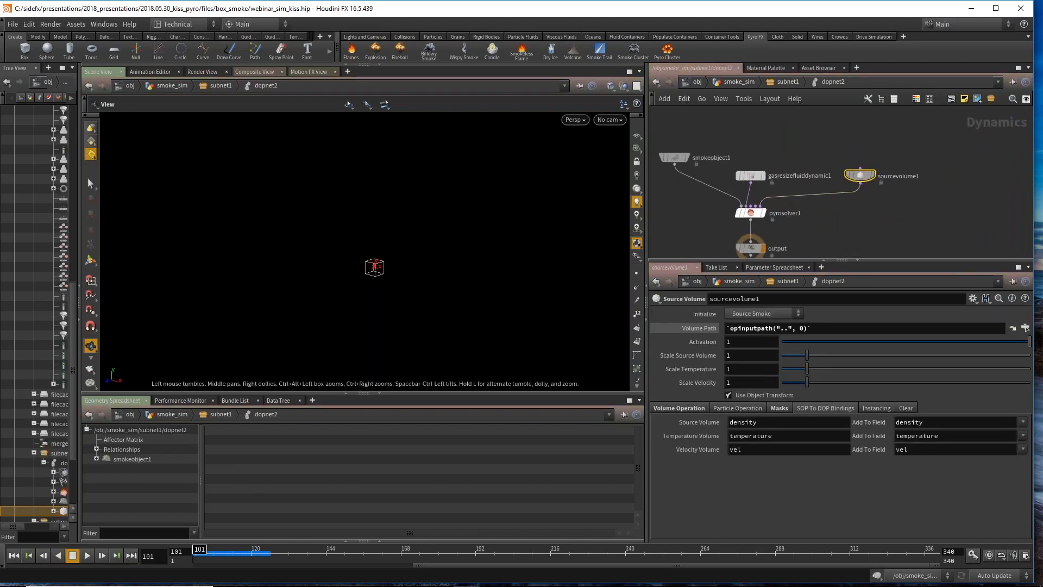
left_click_drag(677, 157, 666, 174)
middle_click_drag(858, 190, 830, 180)
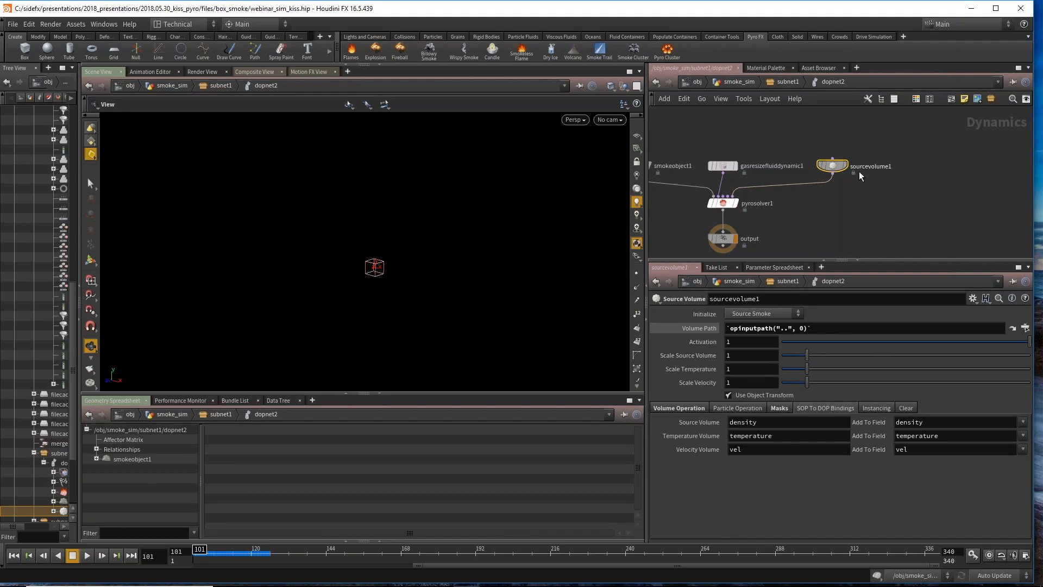
Step: Add a SOP Network node beside sourcevolume1 in dopnet2
key("Tab")
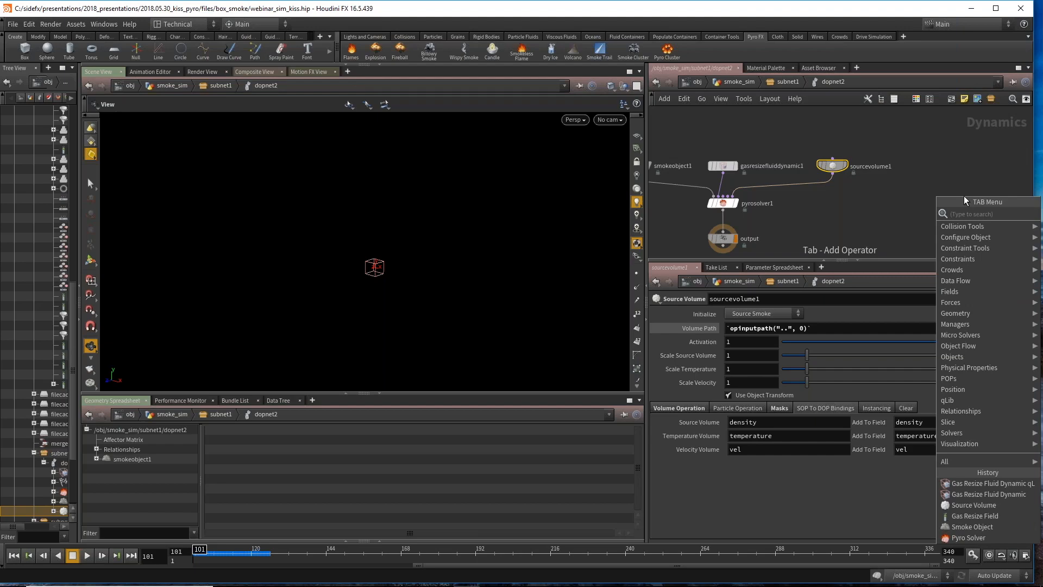
type("sop")
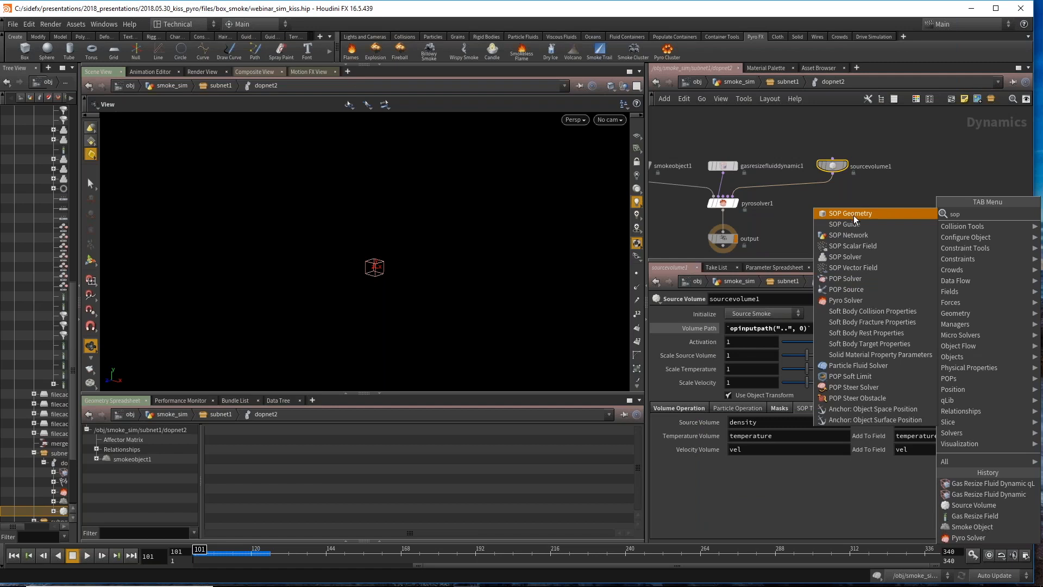
left_click(856, 236)
left_click(876, 192)
scroll(878, 194, "up", 2)
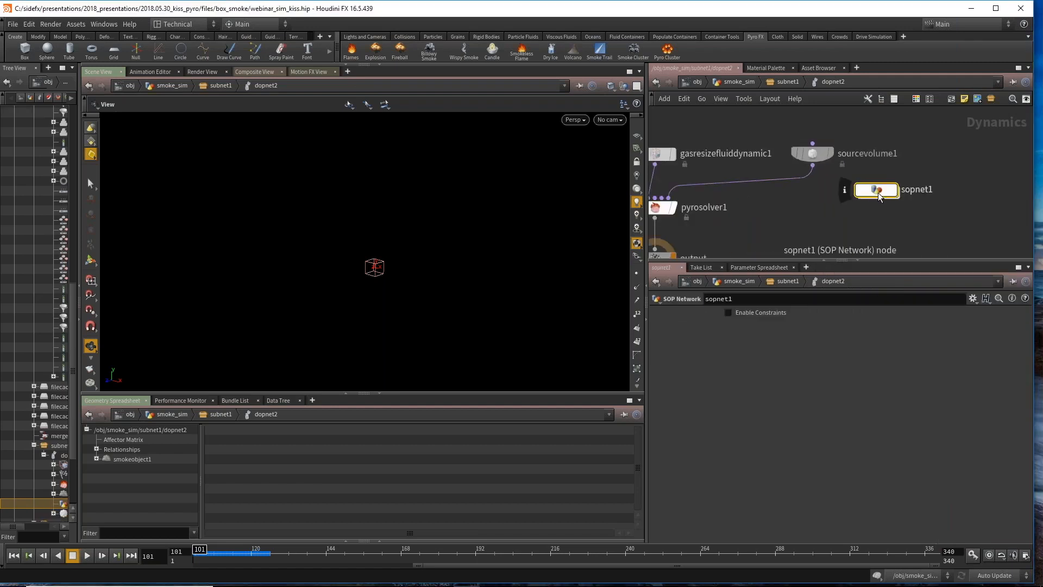
Step: Inside sopnet1, add an Alembic node and move it toward the middle of the network
double_click(877, 193)
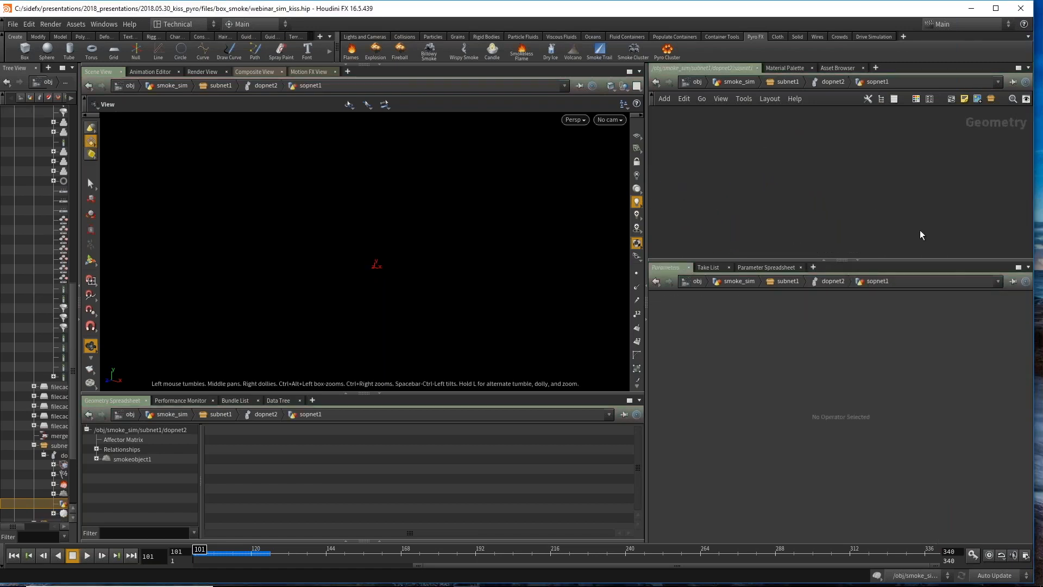
key("Tab")
type("f")
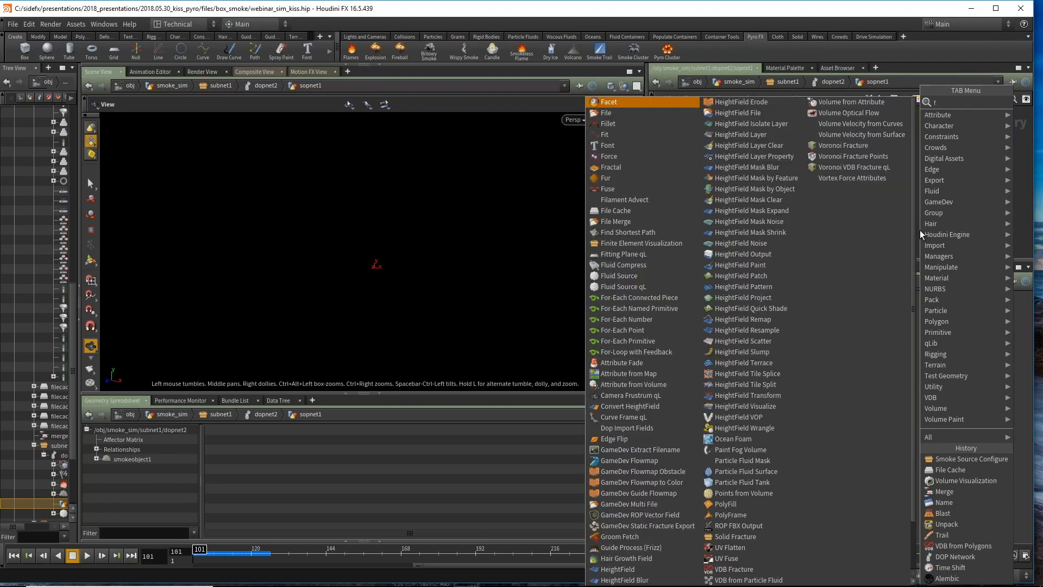
key("BackSpace")
type("alem")
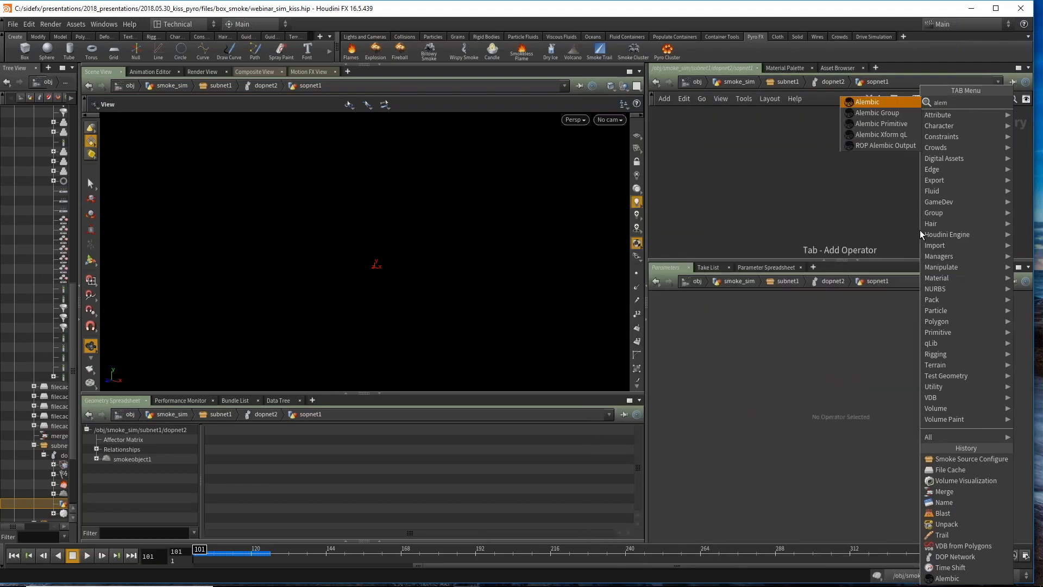
key("Return")
left_click(920, 230)
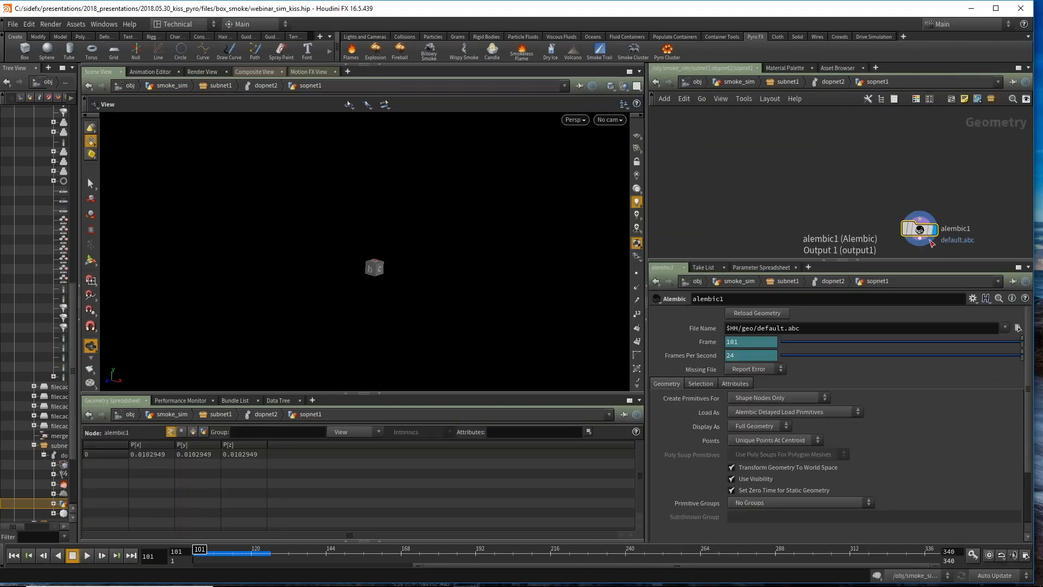
left_click_drag(925, 237, 804, 167)
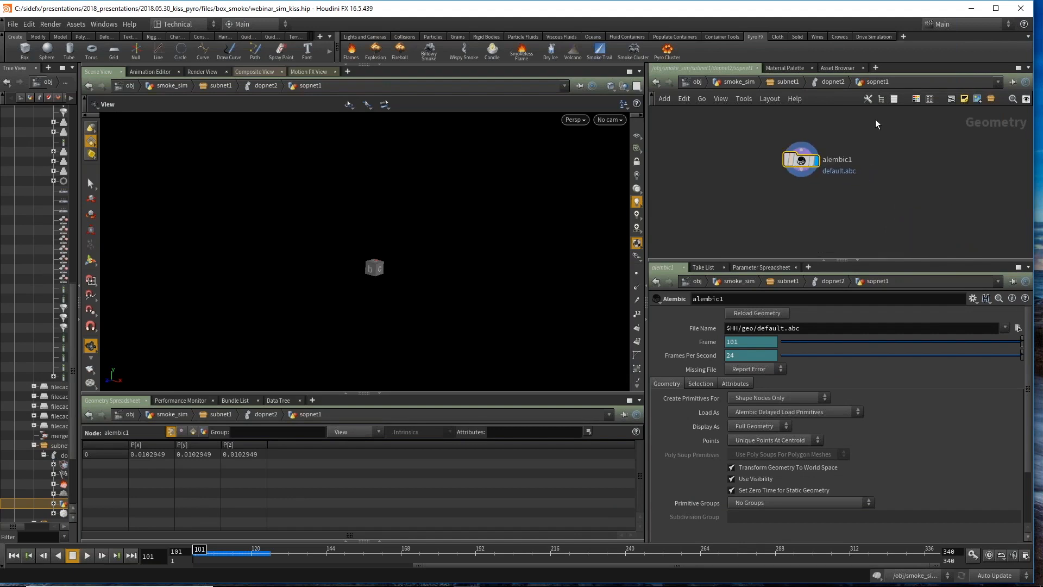
Step: Leave sopnet1, review sourcevolume1's settings in dopnet2, and return to the smoke_sim network
key("u")
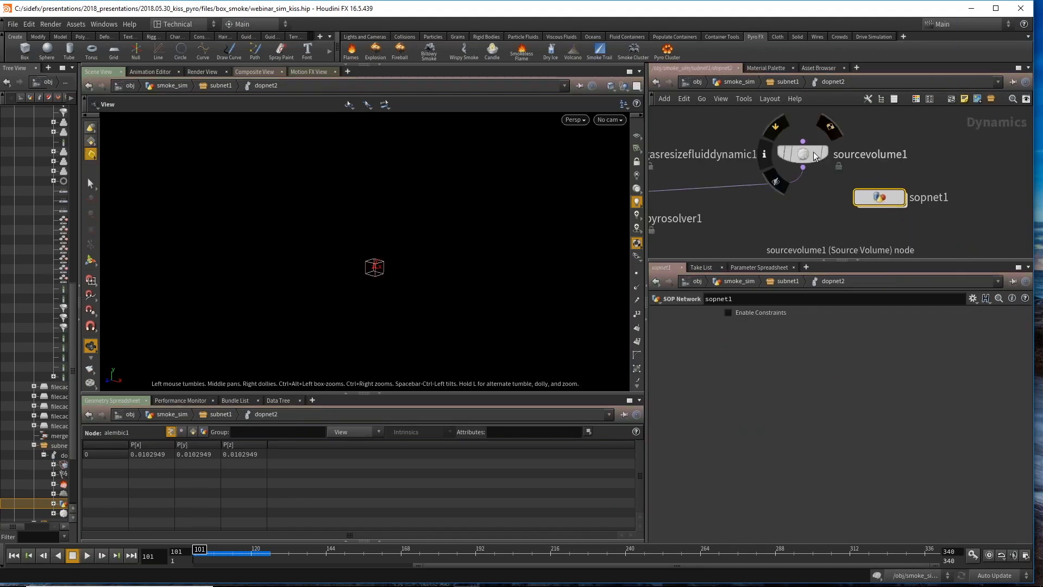
left_click(813, 152)
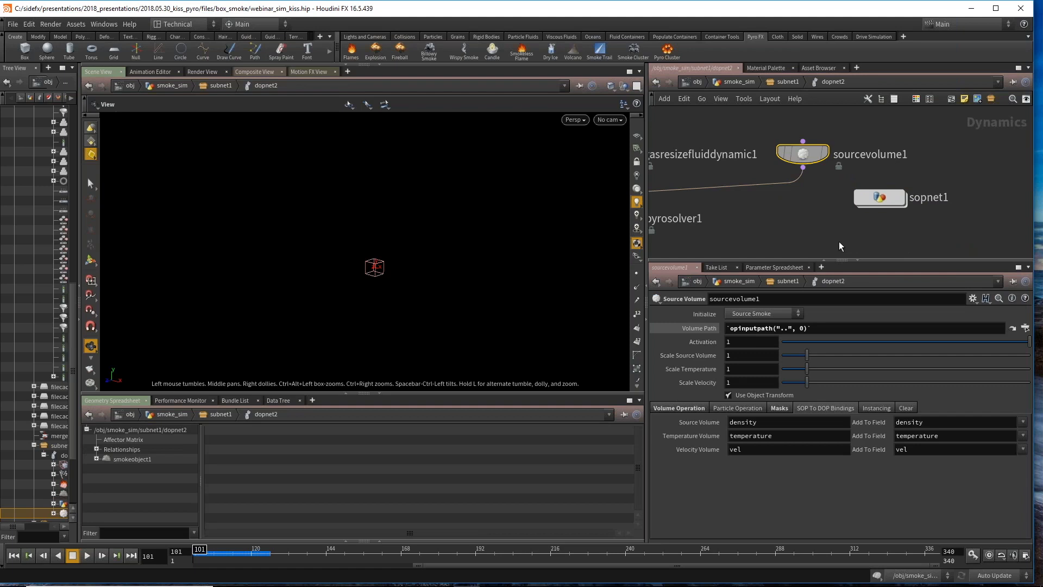
key("u")
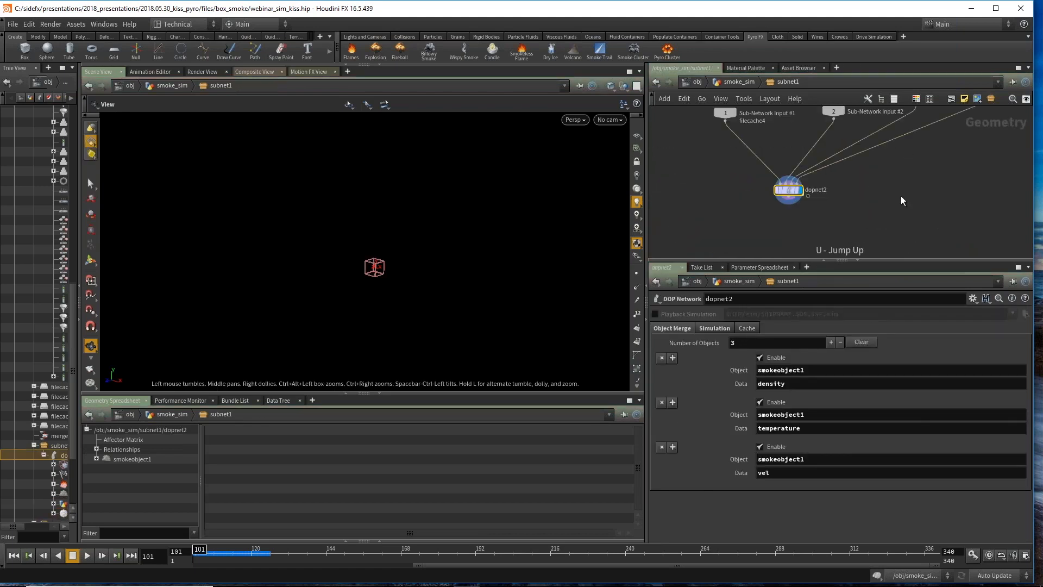
key("u")
Step: Look inside the Smoke Trail Solver node subnet3 and return to smoke_sim
middle_click_drag(925, 129, 791, 155)
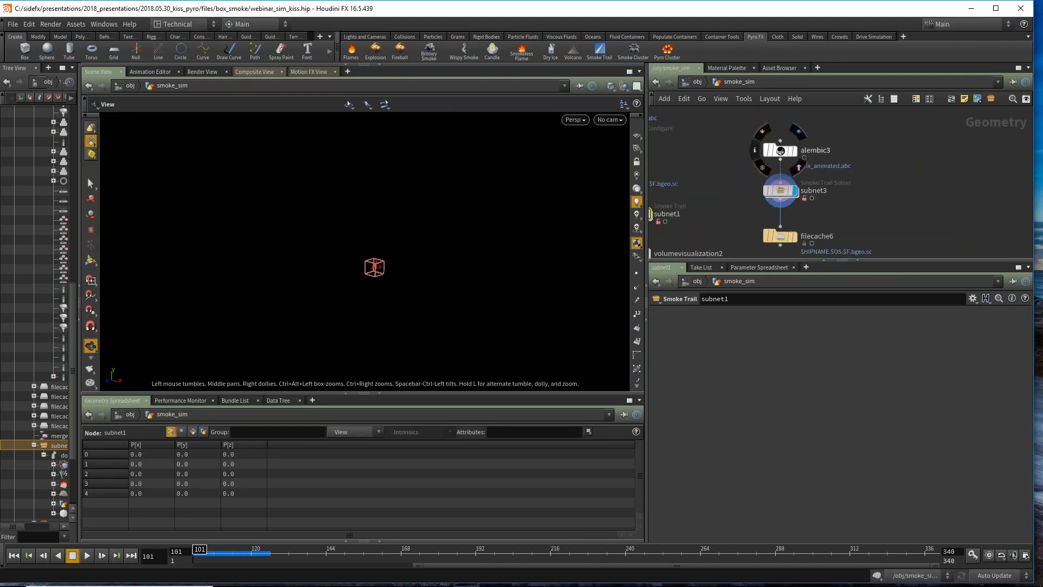
double_click(782, 191)
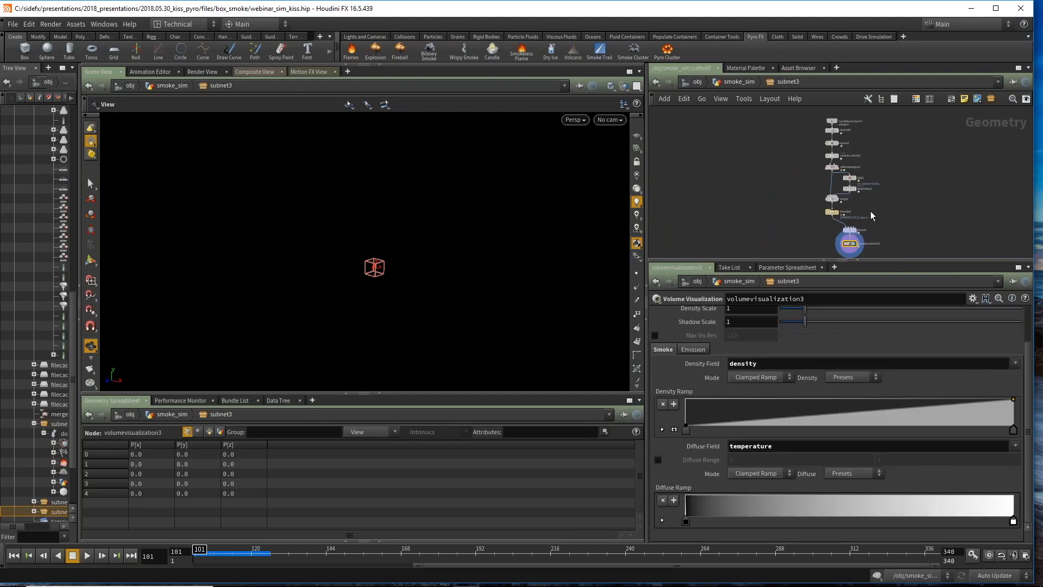
key("u")
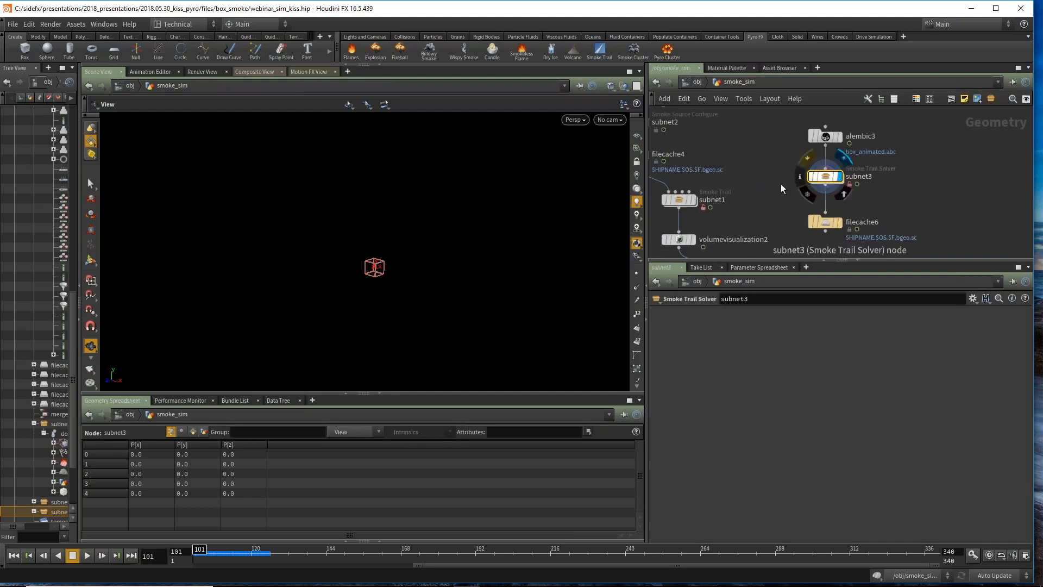
Step: Revisit dopnet2 inside subnet1 to view its source and solver nodes, and return to smoke_sim
double_click(724, 161)
middle_click_drag(901, 144, 702, 248)
middle_click_drag(767, 200, 891, 100)
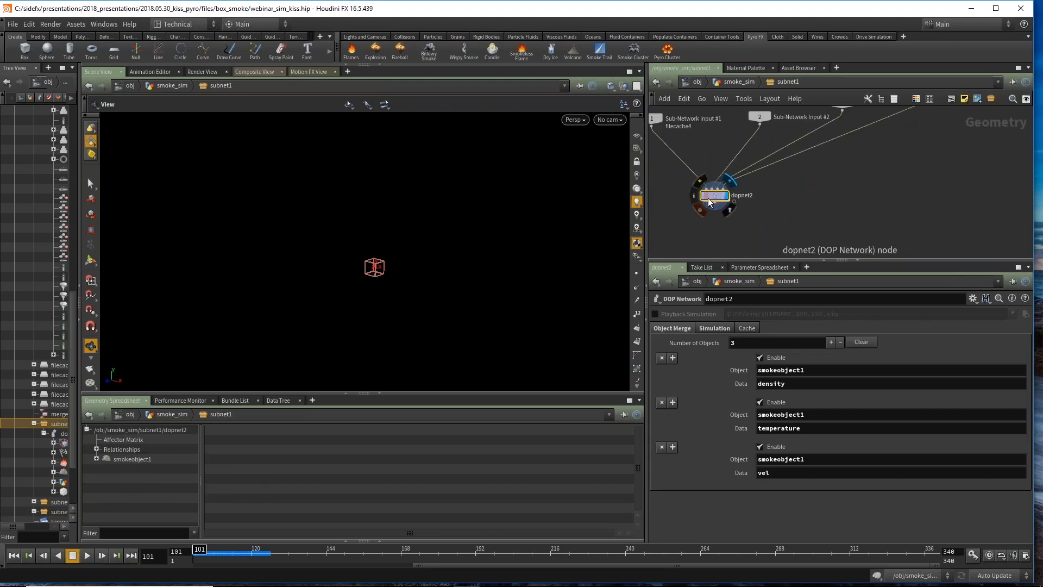
double_click(714, 193)
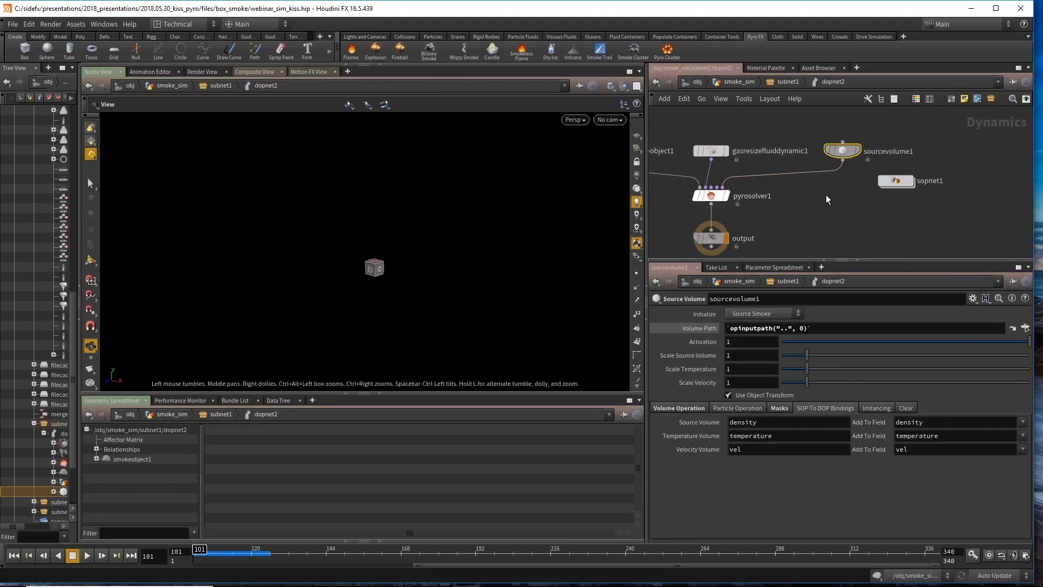
key("u")
key("u")
Step: Open the operator type properties of the Smoke Trail asset subnet1 and display its Node settings
right_click(730, 163)
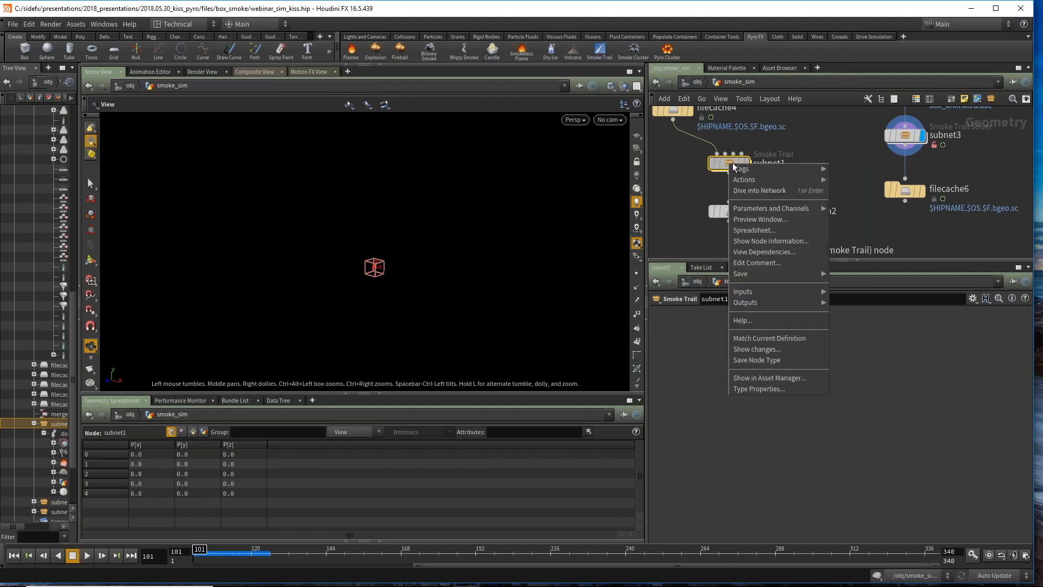
left_click(779, 388)
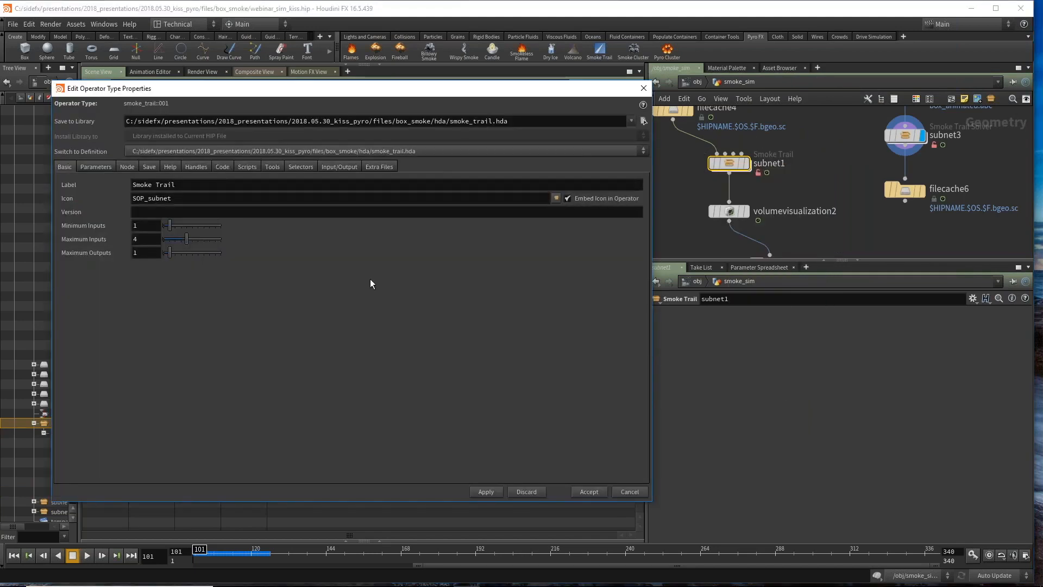
left_click(96, 167)
left_click(71, 168)
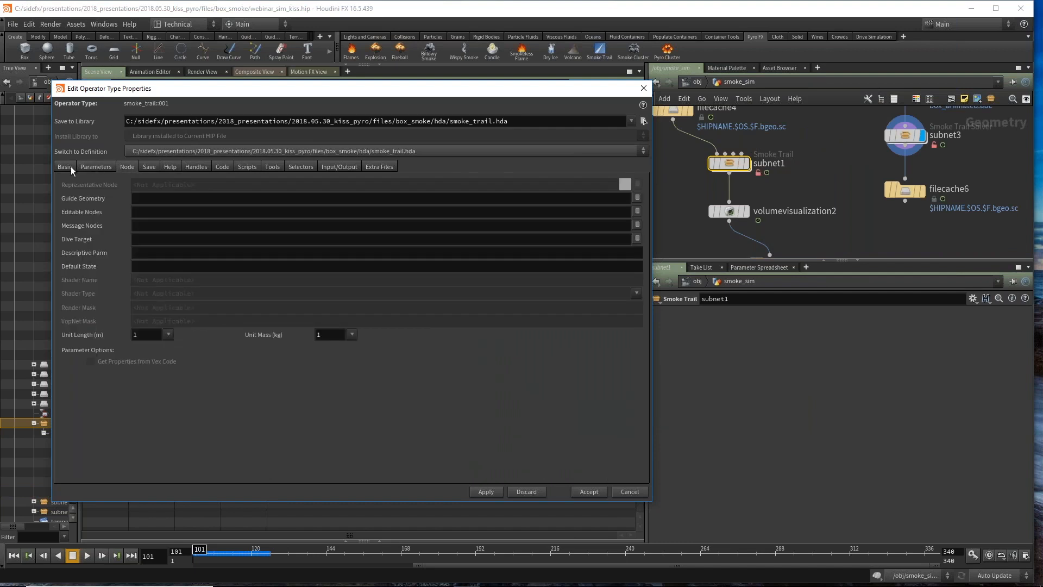
Step: Set the Smoke Trail asset's Dive Target to sopnet1 inside subnet1's dopnet2 and accept the type properties
left_click(637, 238)
scroll(875, 398, "up", 3)
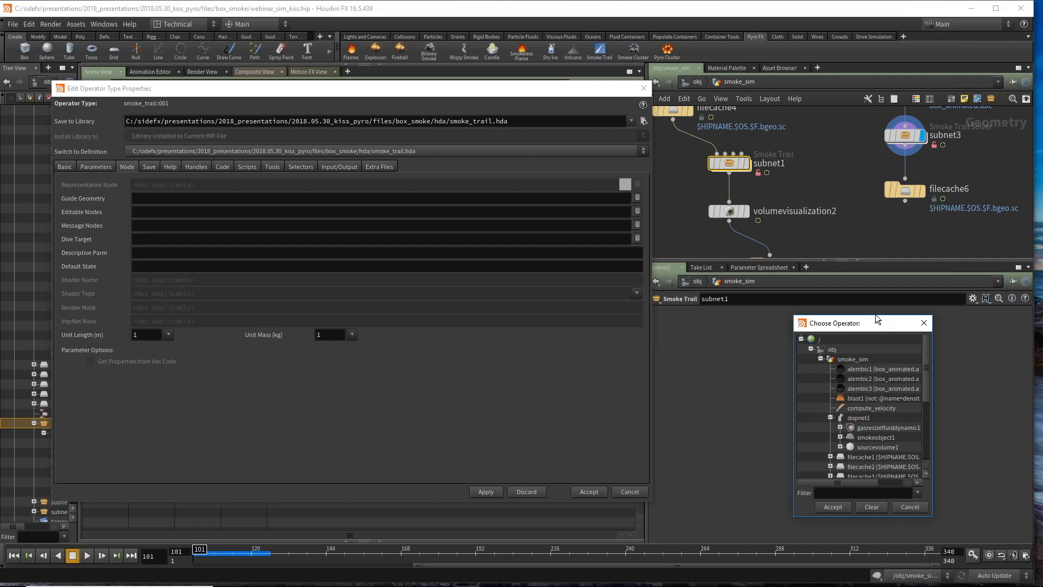
left_click_drag(874, 318, 871, 250)
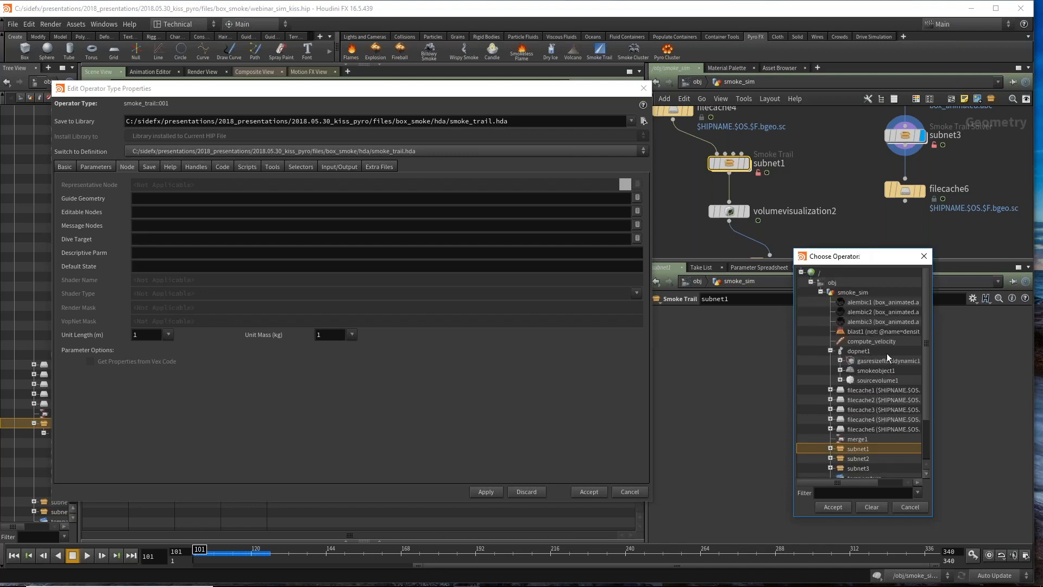
scroll(878, 356, "down", 3)
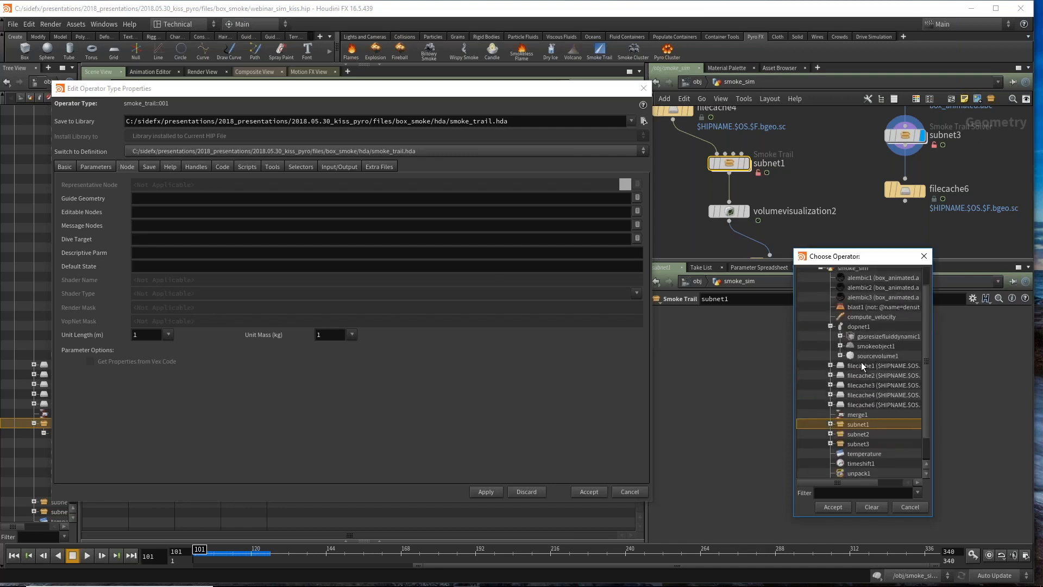
scroll(856, 314, "up", 3)
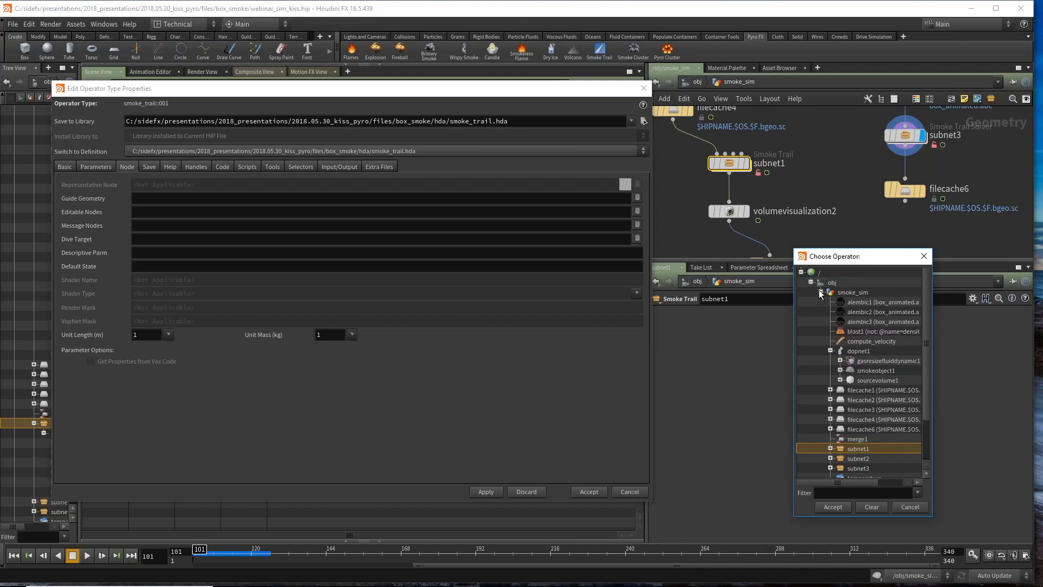
scroll(832, 340, "down", 6)
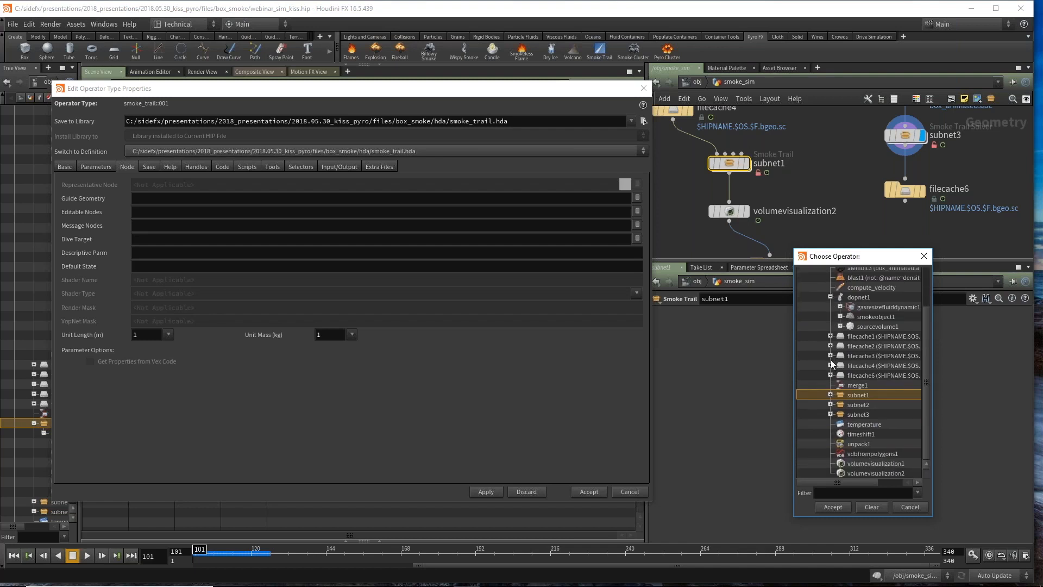
left_click(830, 395)
left_click(840, 395)
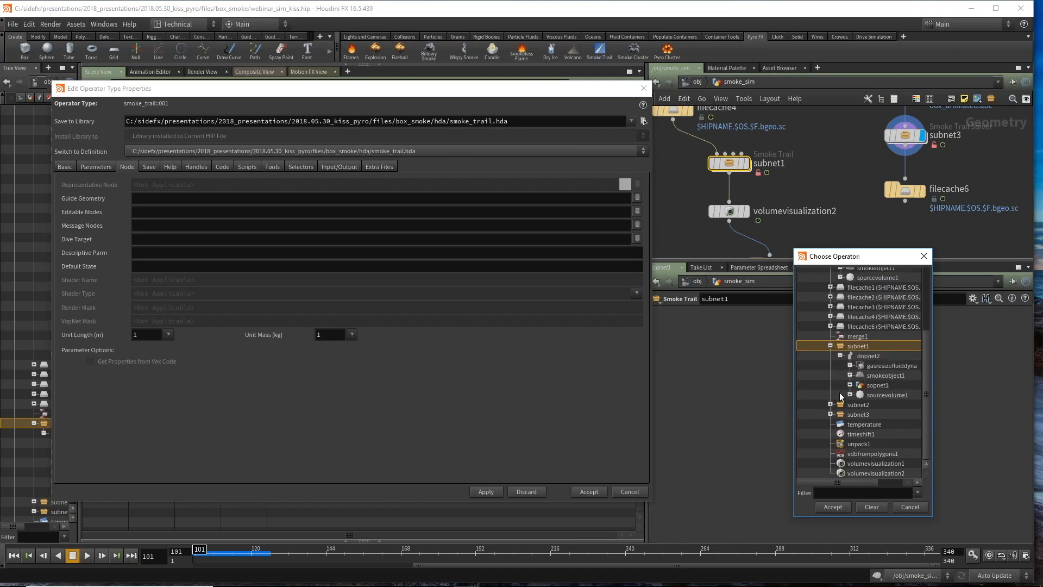
left_click(875, 385)
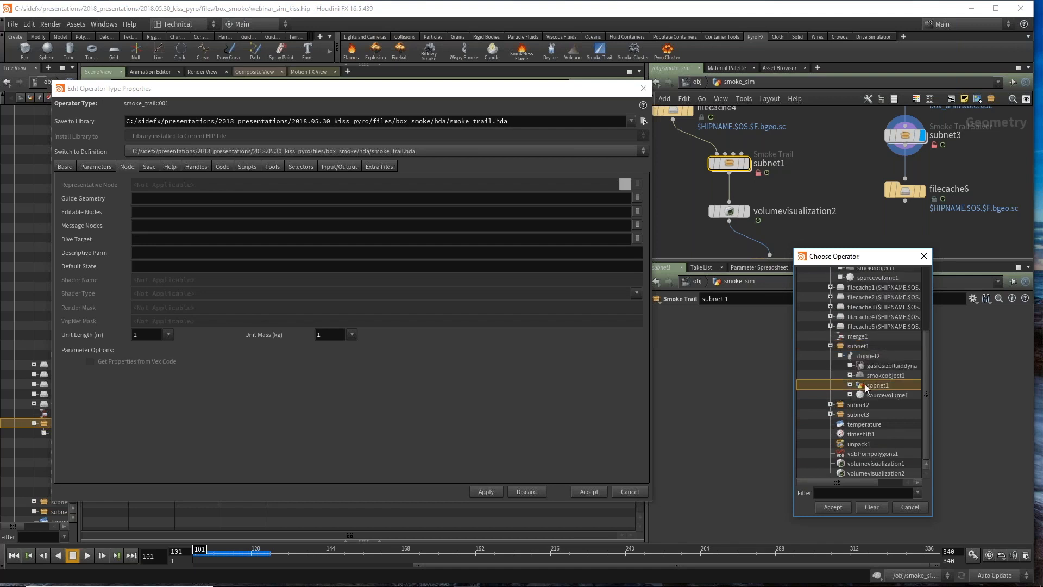
left_click(833, 507)
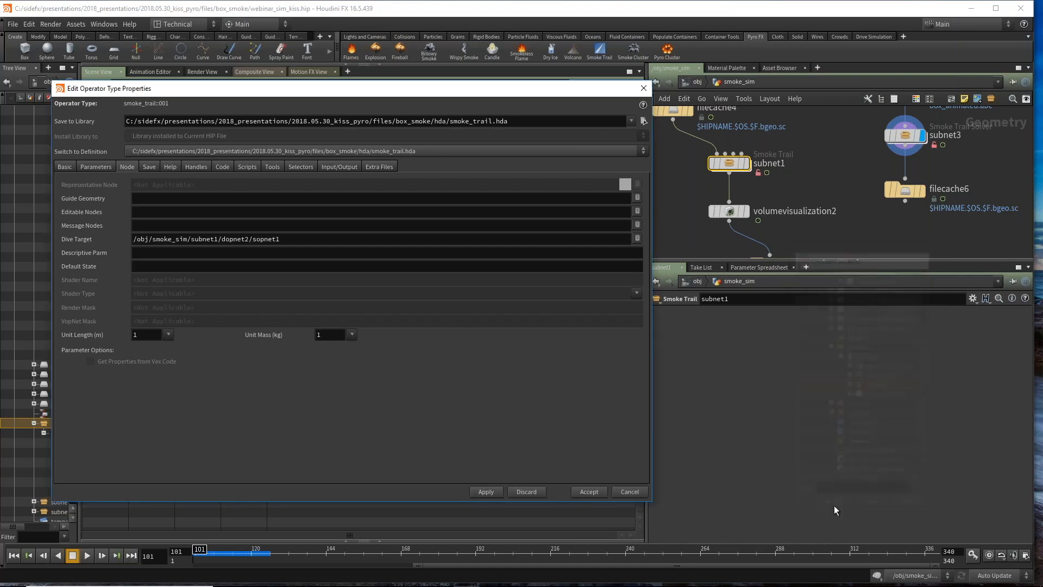
left_click(589, 491)
left_click(732, 546)
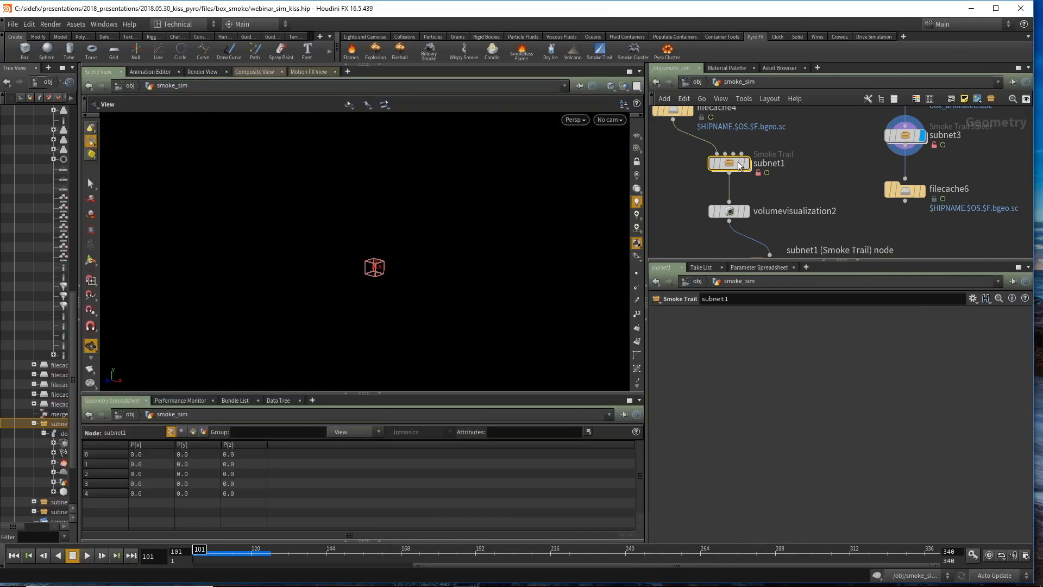
Step: Match subnet1 to its current definition, and test its dive target by entering the asset and returning to smoke_sim
right_click(729, 162)
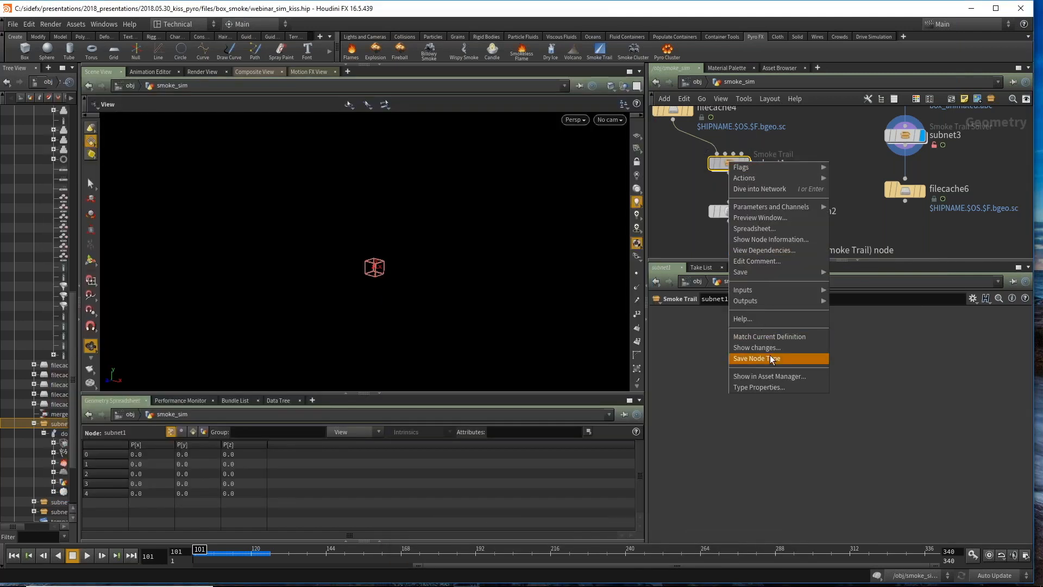
left_click(785, 336)
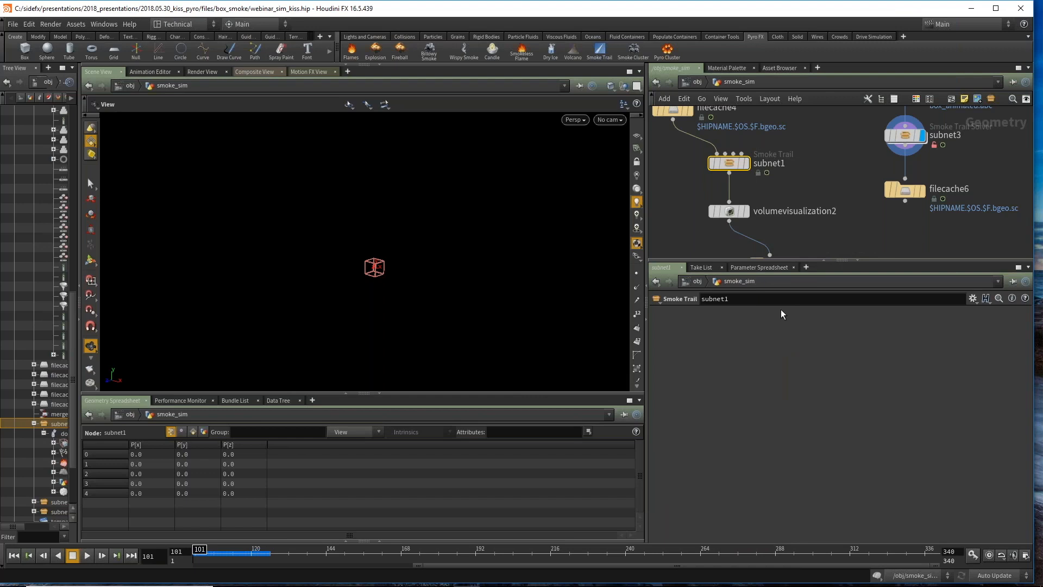
double_click(732, 165)
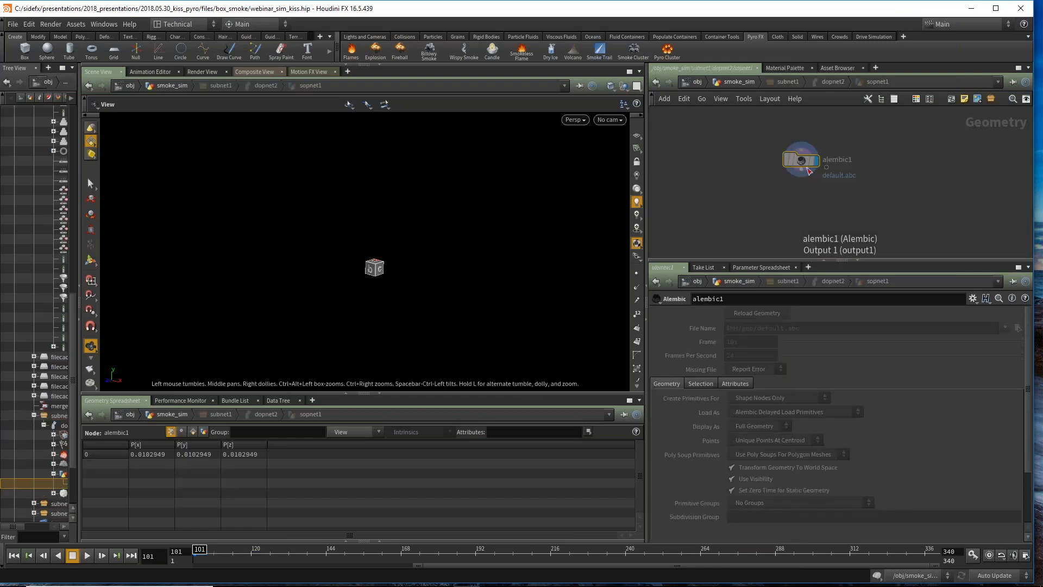
left_click_drag(802, 161, 755, 142)
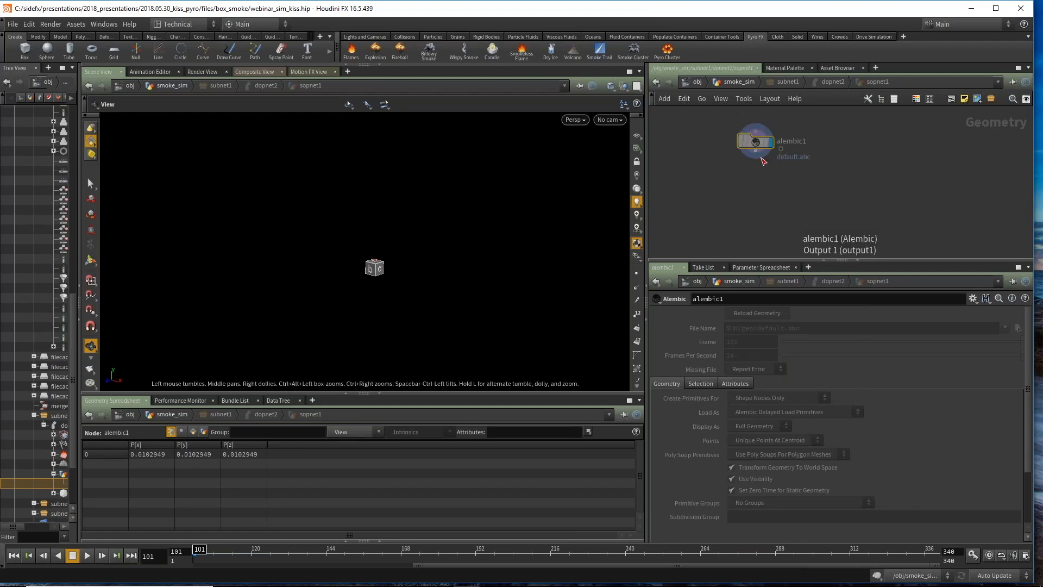
key("u")
key("u")
key("u")
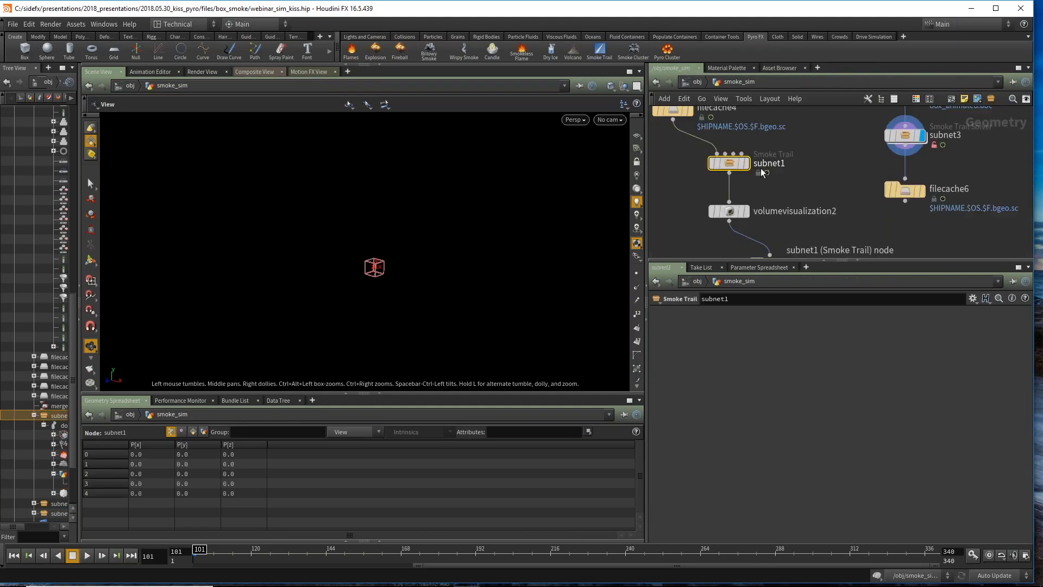
Step: Go up to the object level and enter the smoke_sim network again
mouse_move(748, 171)
key("u")
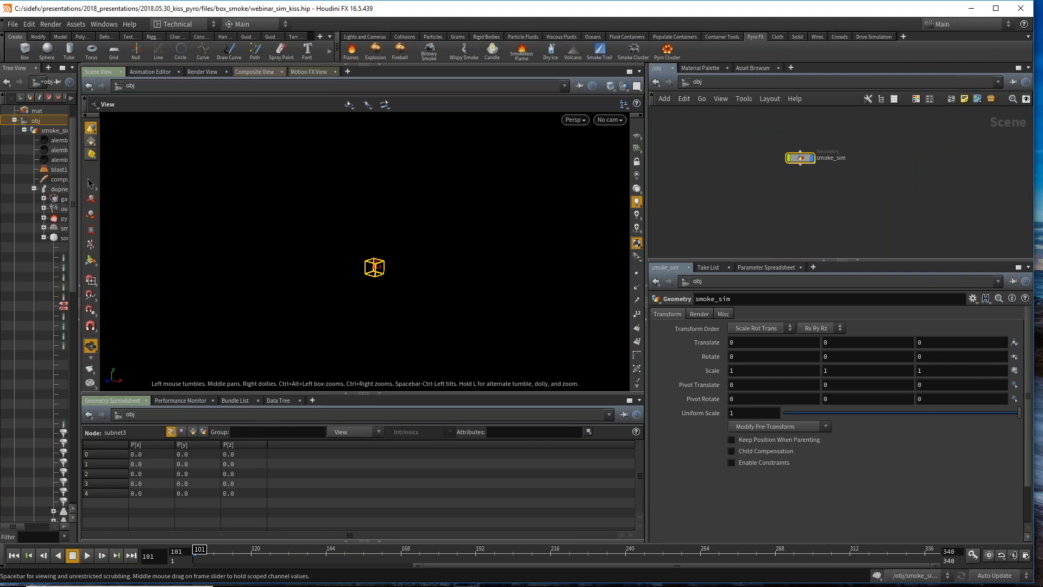
mouse_move(467, 585)
middle_click_drag(769, 201, 745, 191)
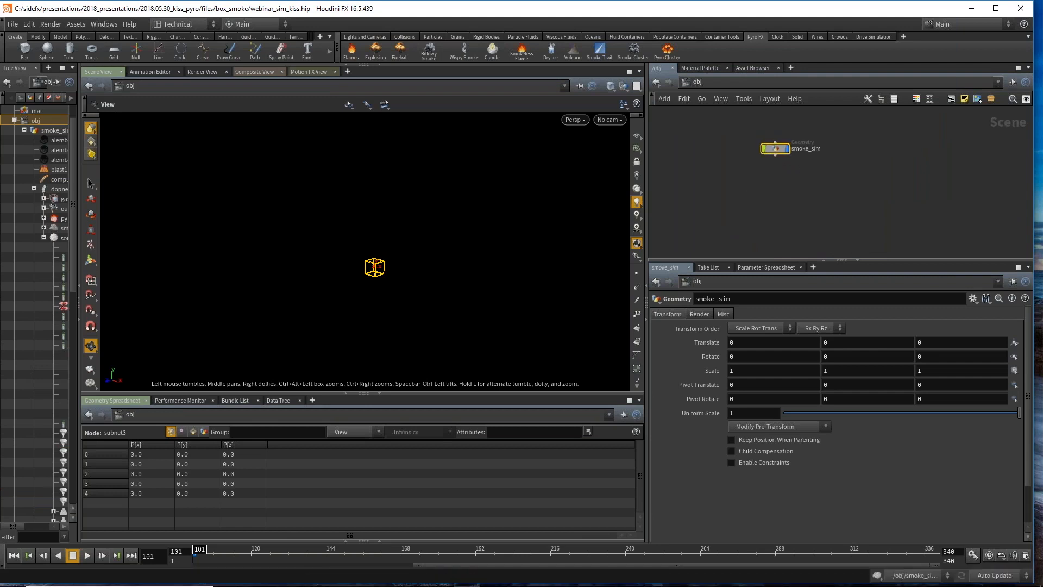
double_click(778, 150)
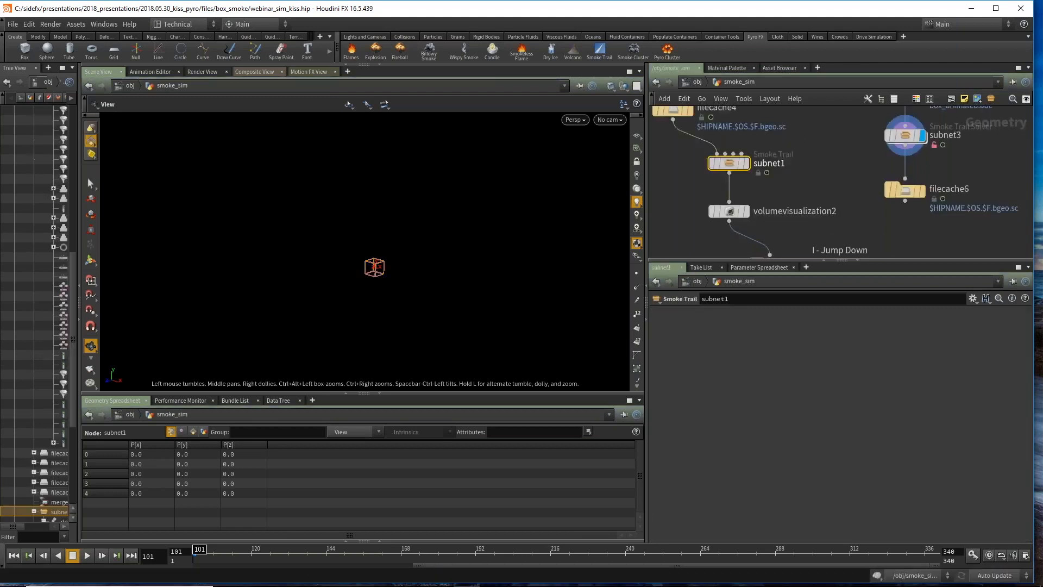
Step: Enlarge the network editor around the alembic1 source chain and collapse the geometry spreadsheet to extend the viewport
mouse_move(742, 143)
middle_mouse_down()
mouse_move(784, 186)
mouse_move(876, 188)
middle_mouse_up()
scroll(876, 171, "down", 3)
middle_click_drag(740, 123, 751, 162)
scroll(751, 162, "up", 3)
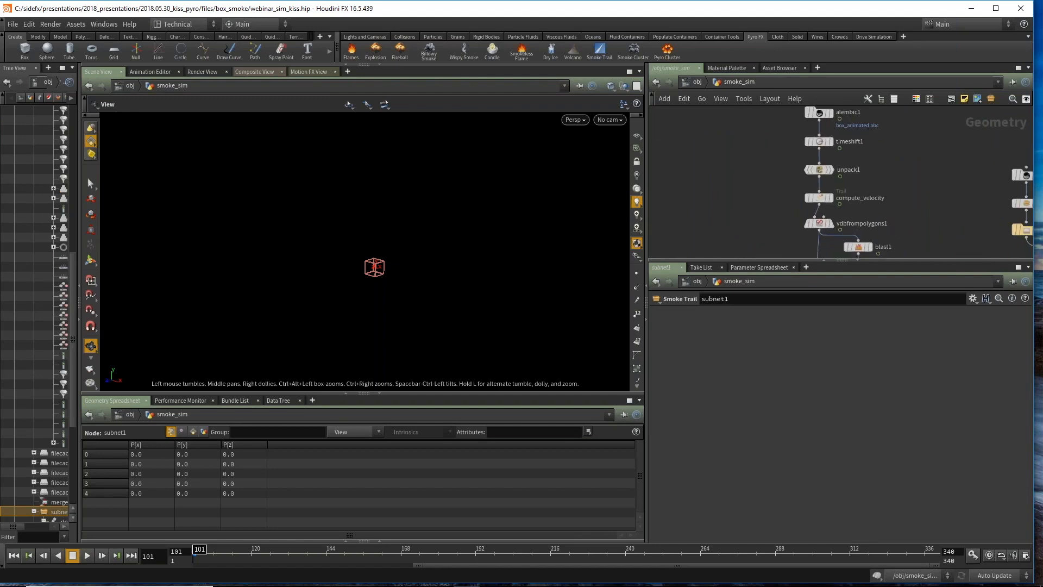
left_click_drag(774, 261, 775, 338)
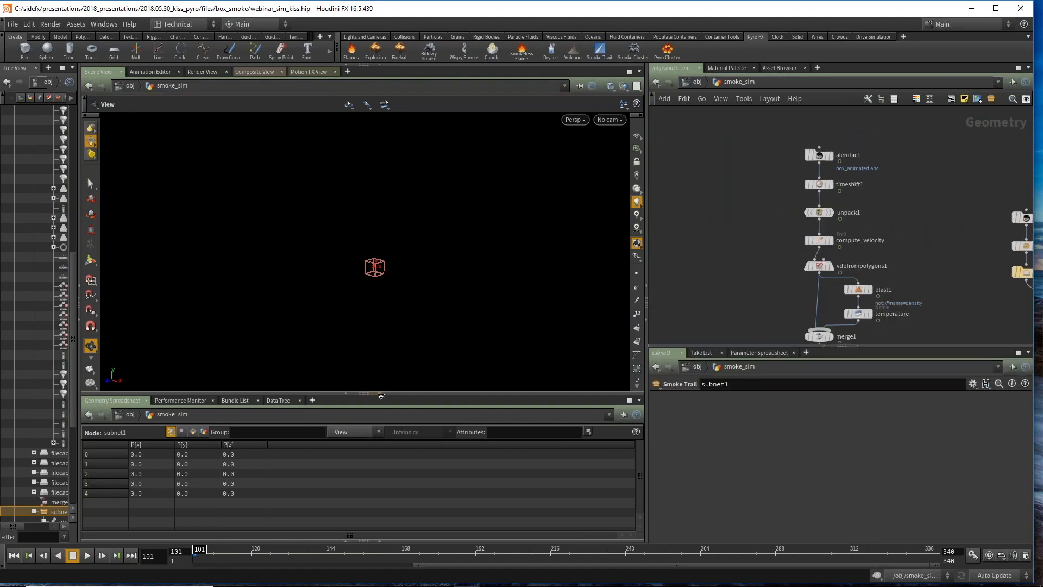
left_click(380, 394)
scroll(742, 251, "up", 2)
middle_click_drag(748, 260, 735, 258)
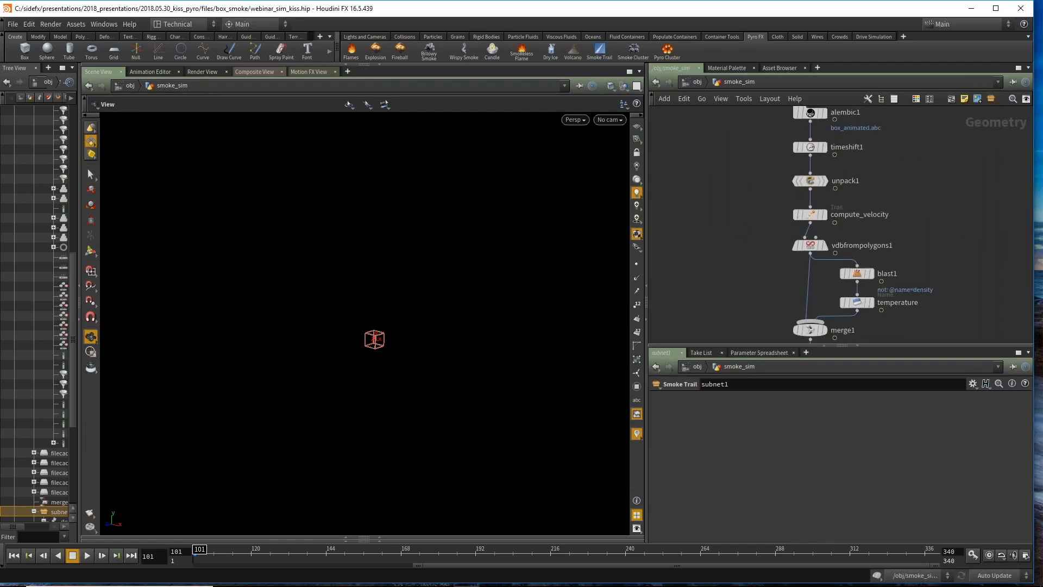
Step: Add another VDB from Polygons node beside vdbfrompolygons1 in the smoke_sim network
key("Tab")
type("v")
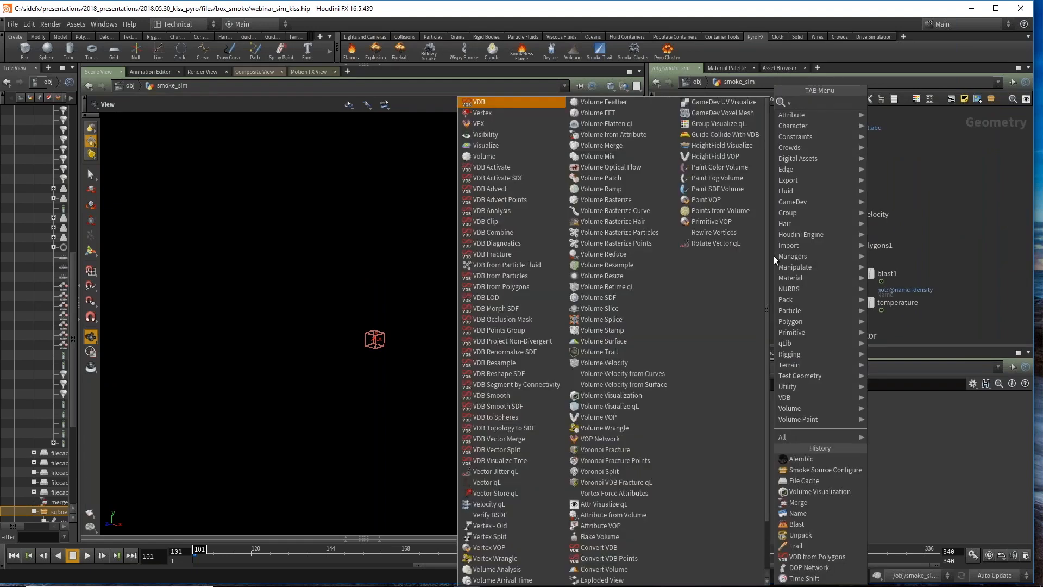
type("d")
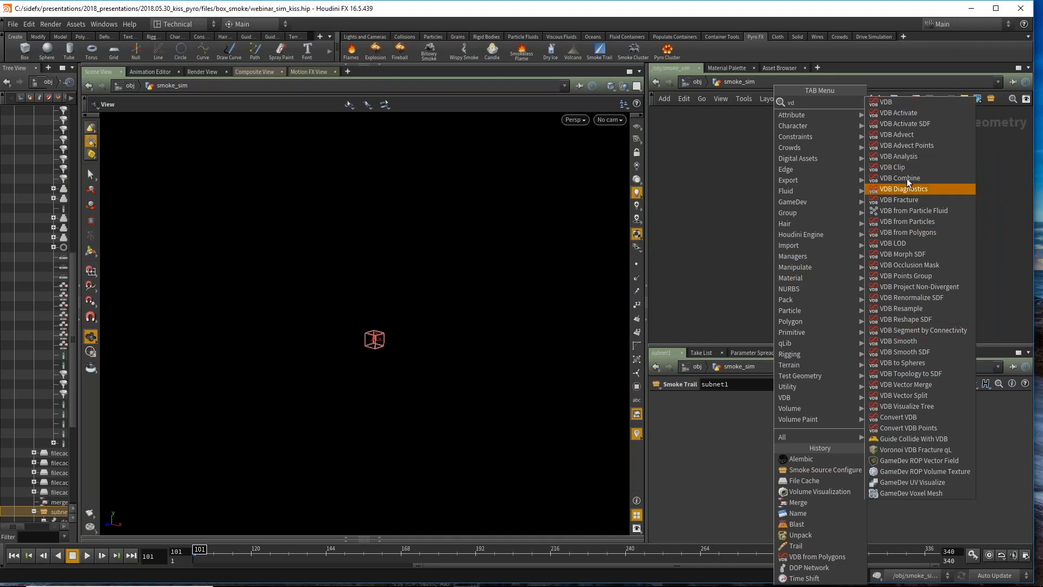
left_click(924, 232)
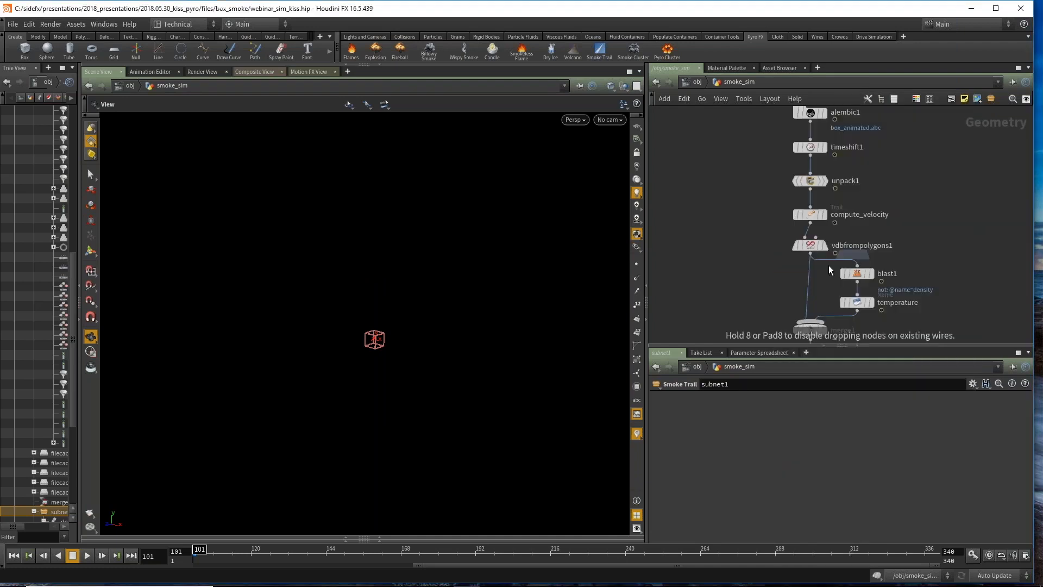
left_click(735, 270)
Step: Connect compute_velocity's output to the new VDB from Polygons node and display that node
scroll(738, 259, "up", 2)
left_click_drag(729, 260, 840, 206)
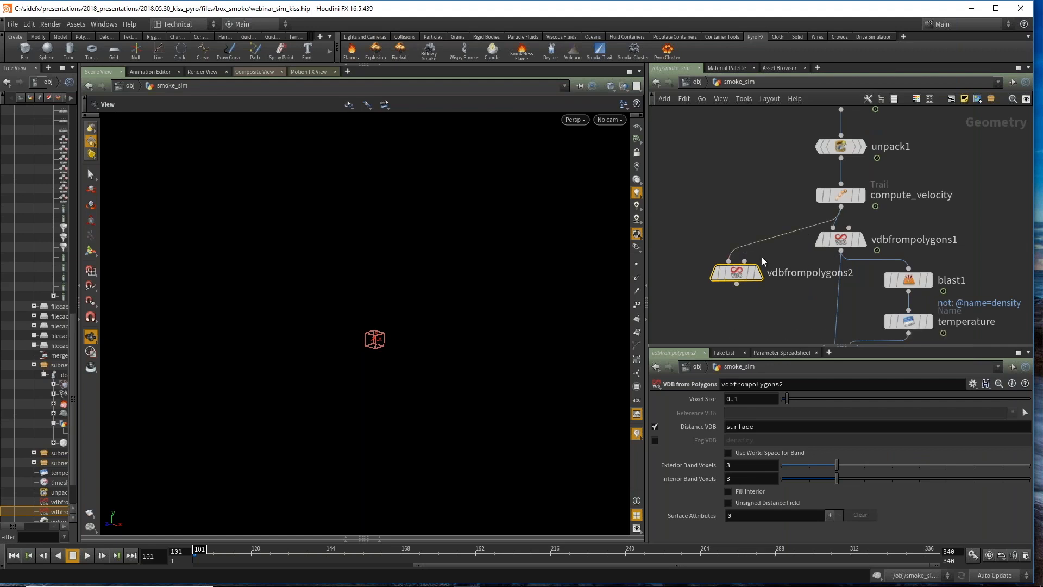
left_click_drag(762, 276, 737, 243)
left_click(736, 244)
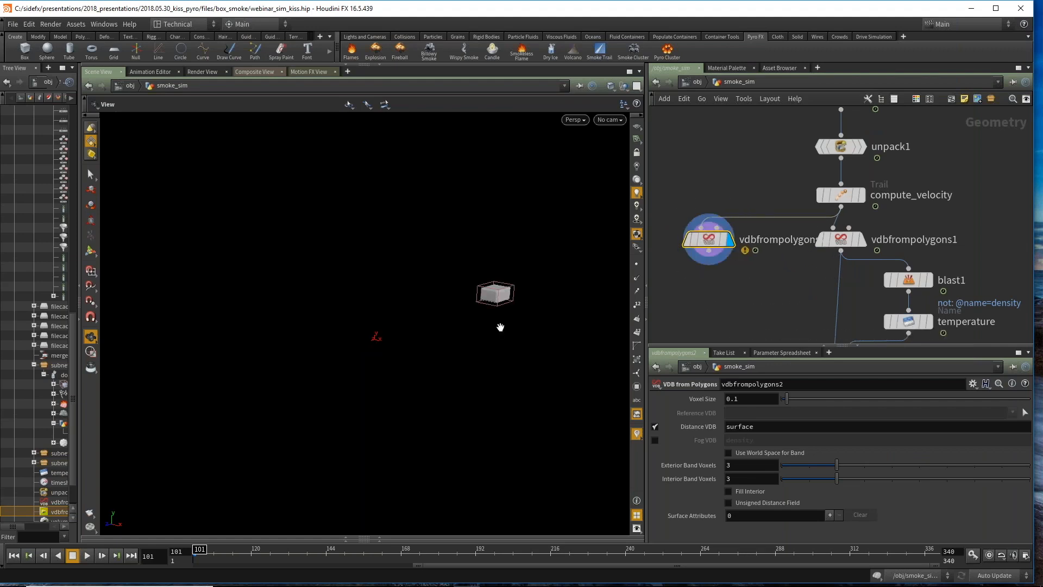
Step: Examine the box's distance VDB from several angles alongside the settings of vdbfrompolygons2
scroll(513, 314, "up", 5)
middle_click_drag(529, 284, 422, 326)
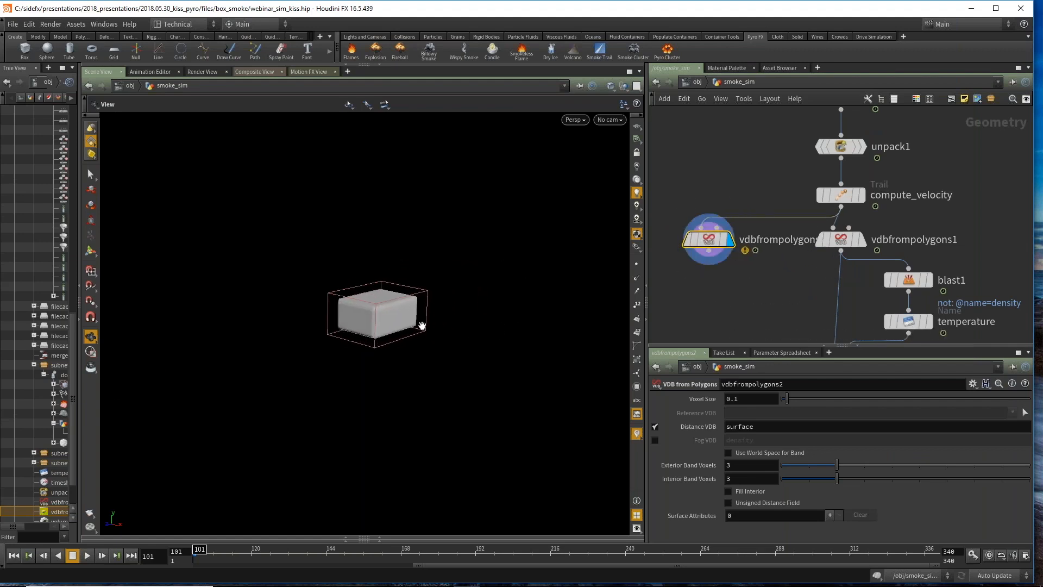
scroll(429, 324, "up", 4)
left_click_drag(439, 321, 377, 330)
middle_click_drag(387, 262, 401, 275)
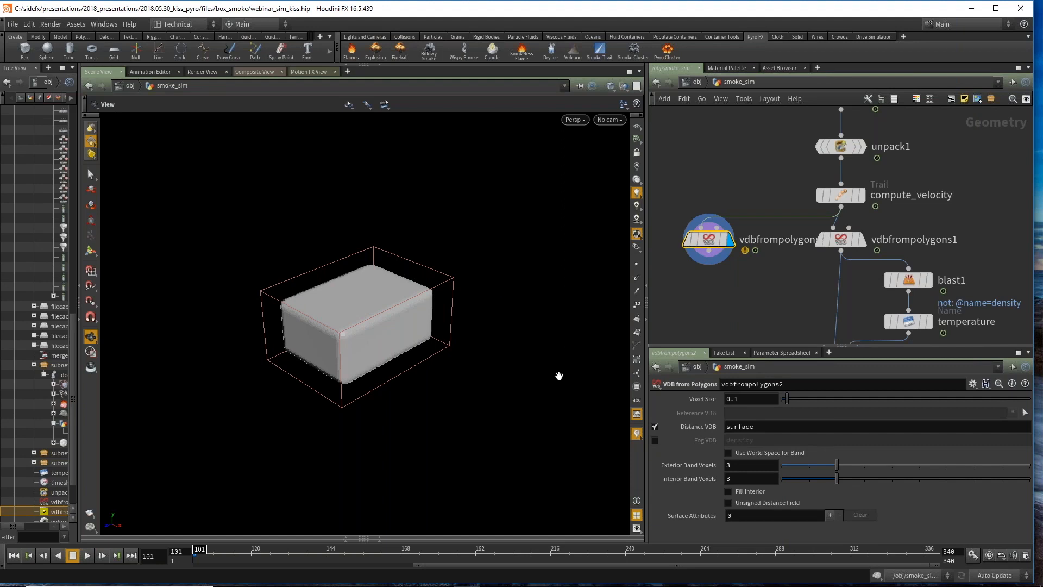
left_click_drag(726, 348, 725, 298)
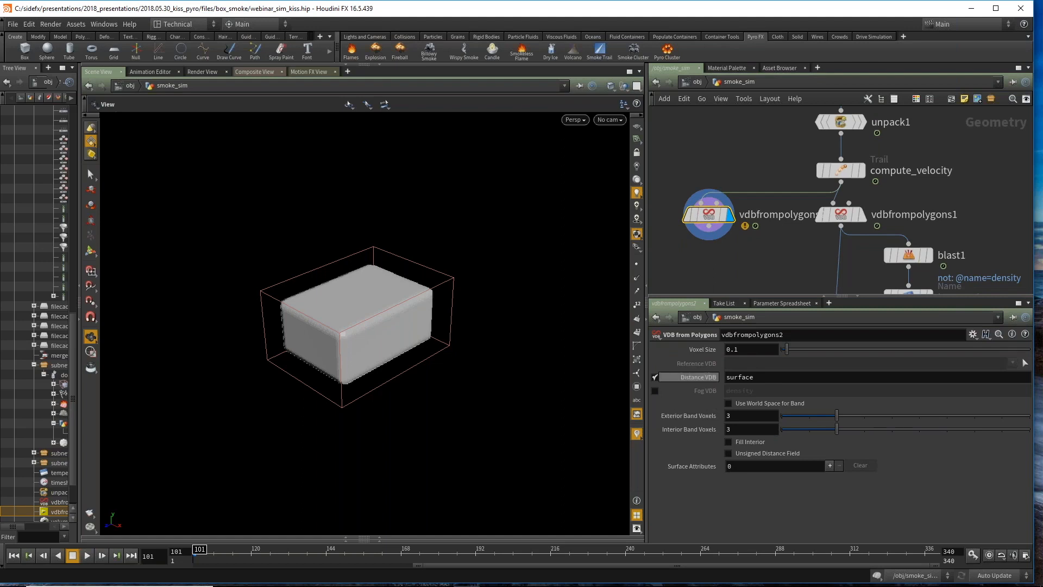
left_click_drag(709, 215, 699, 226)
mouse_move(817, 172)
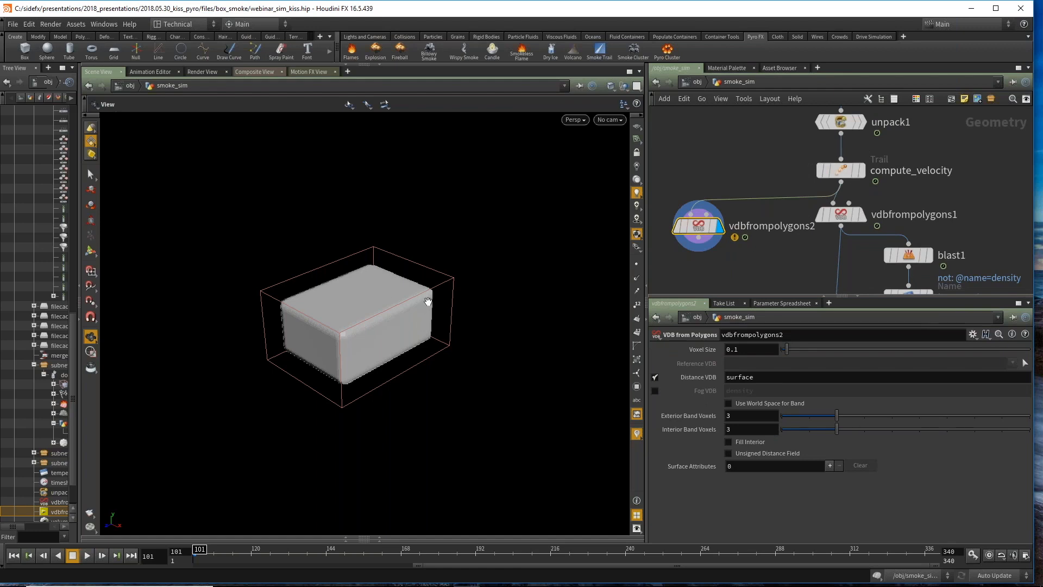
mouse_move(849, 181)
scroll(389, 305, "up", 5)
left_click_drag(365, 330, 260, 261)
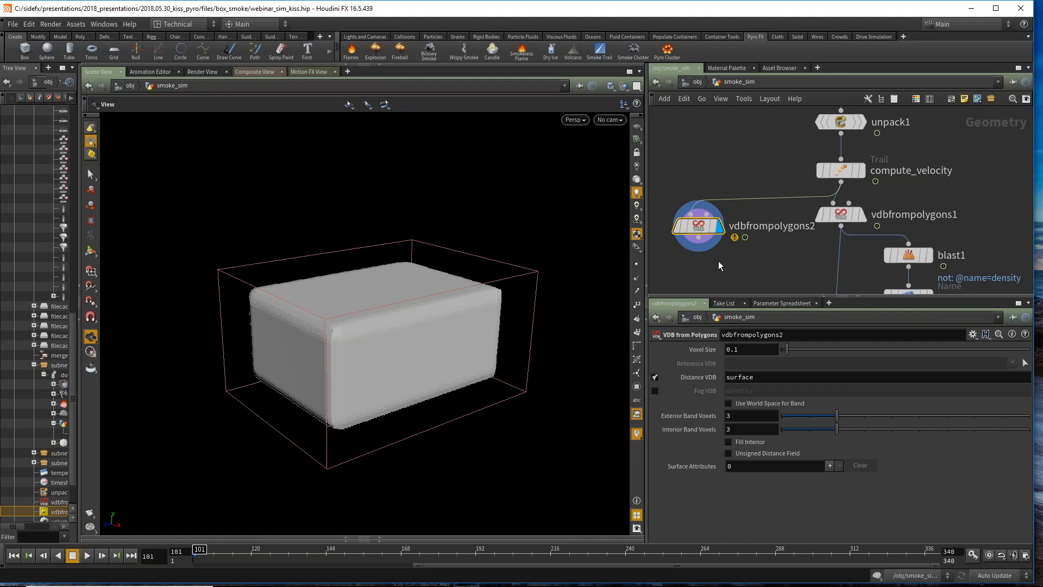
Step: Switch vdbfrompolygons2 from a distance VDB to a fog VDB named density
scroll(779, 244, "down", 2)
left_click_drag(753, 208, 731, 196)
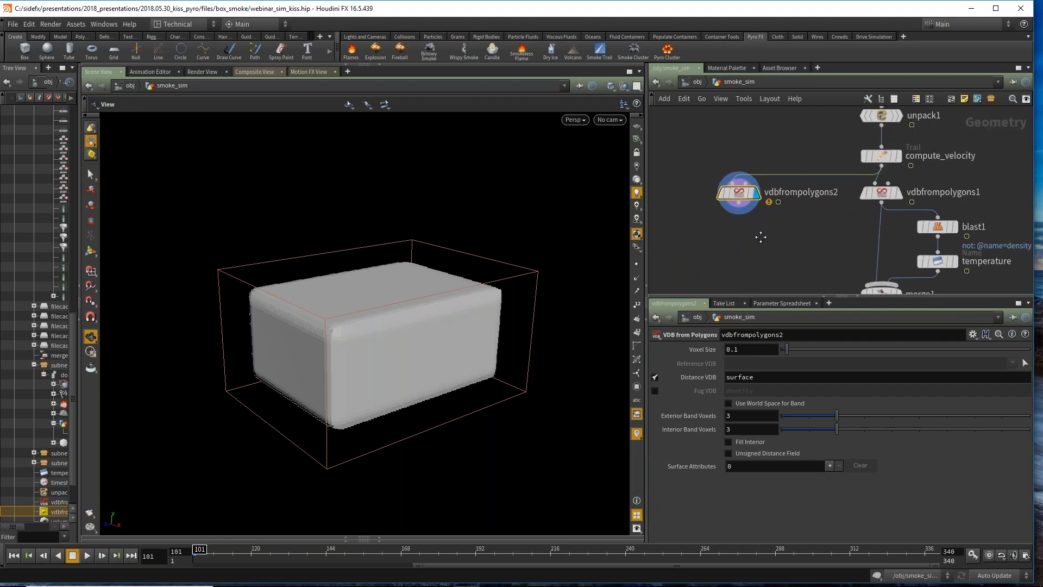
key("Tab")
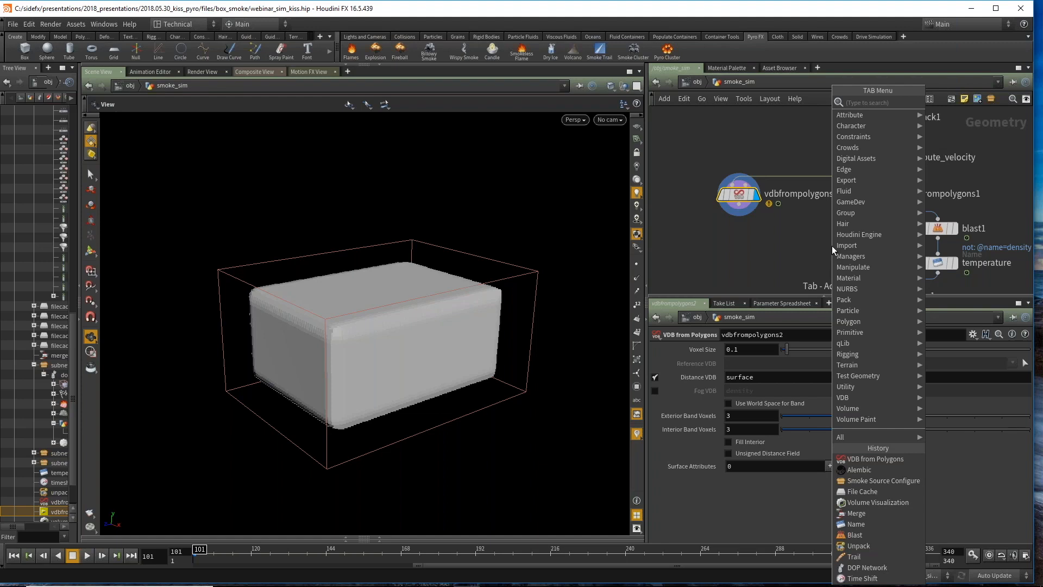
key("Escape")
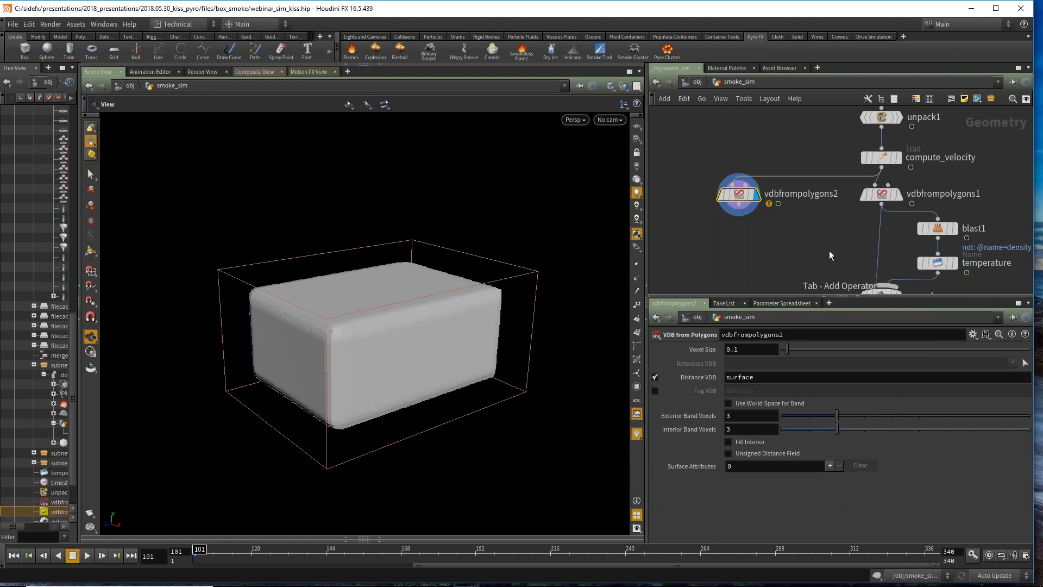
left_click(654, 390)
left_click(654, 378)
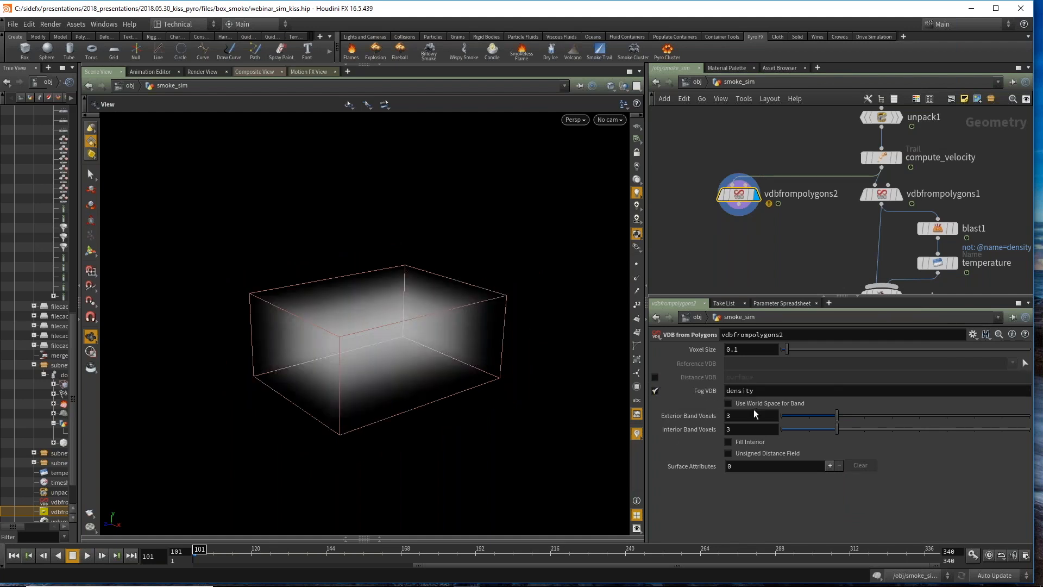
mouse_move(737, 202)
left_click_drag(736, 201, 732, 195)
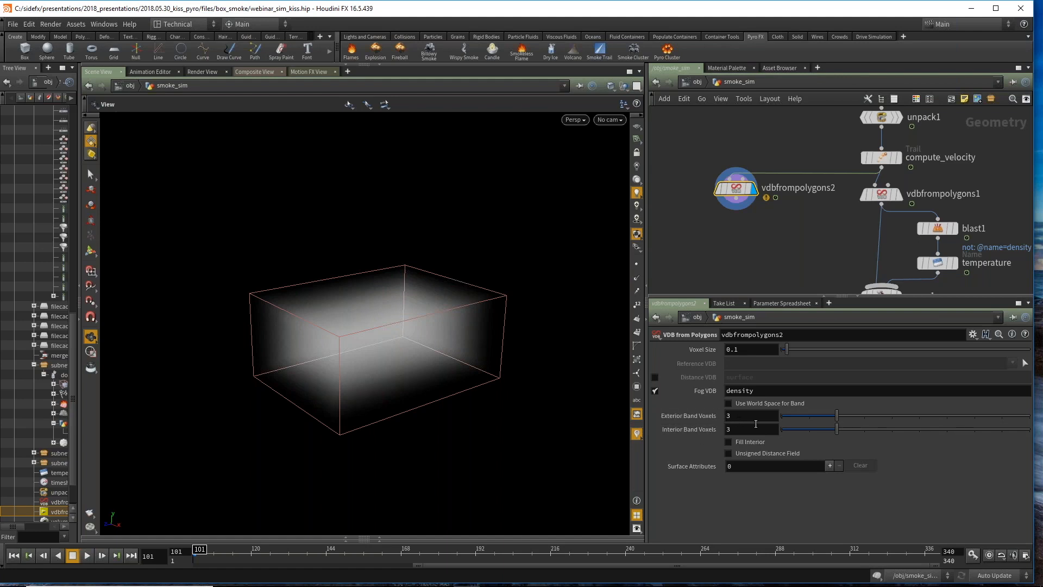
Step: Turn on Fill Interior for vdbfrompolygons2 and enable its distance VDB named surface alongside the density fog VDB
left_click(729, 441)
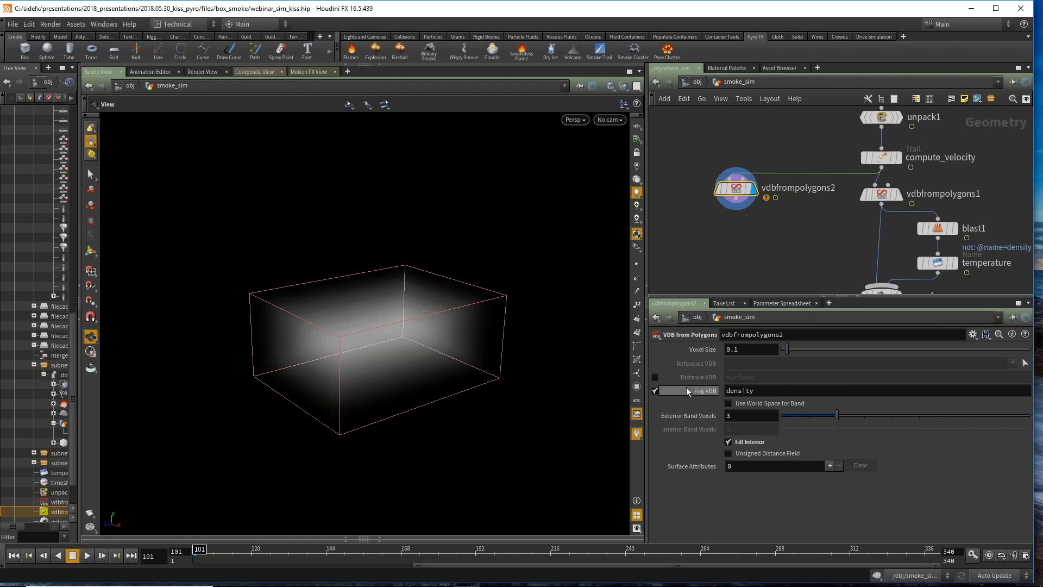
left_click(655, 377)
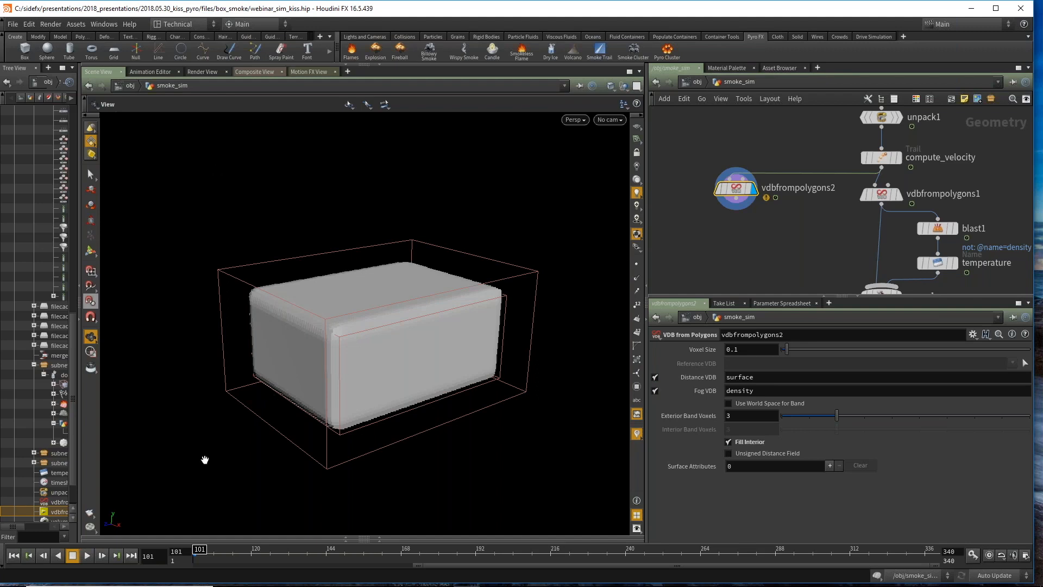
Step: Try the Unsigned Distance Field option on vdbfrompolygons2 and turn it back off
left_click(728, 454)
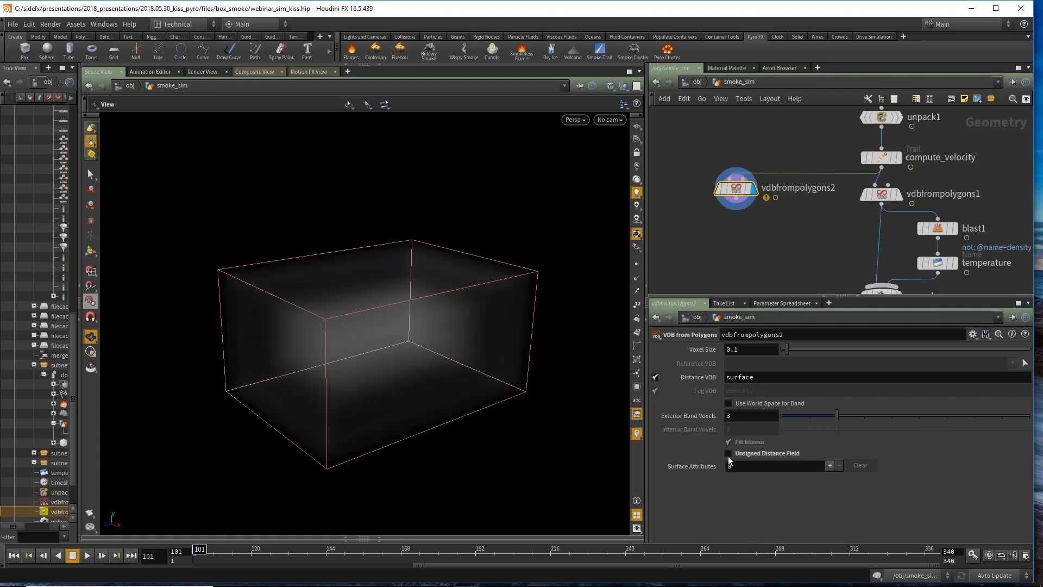
left_click(728, 454)
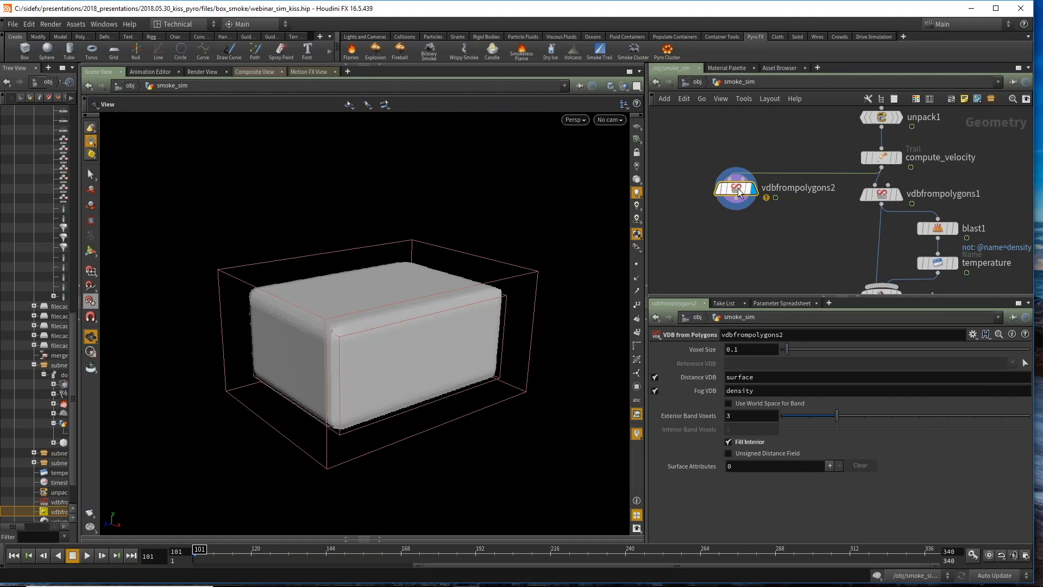
mouse_move(737, 188)
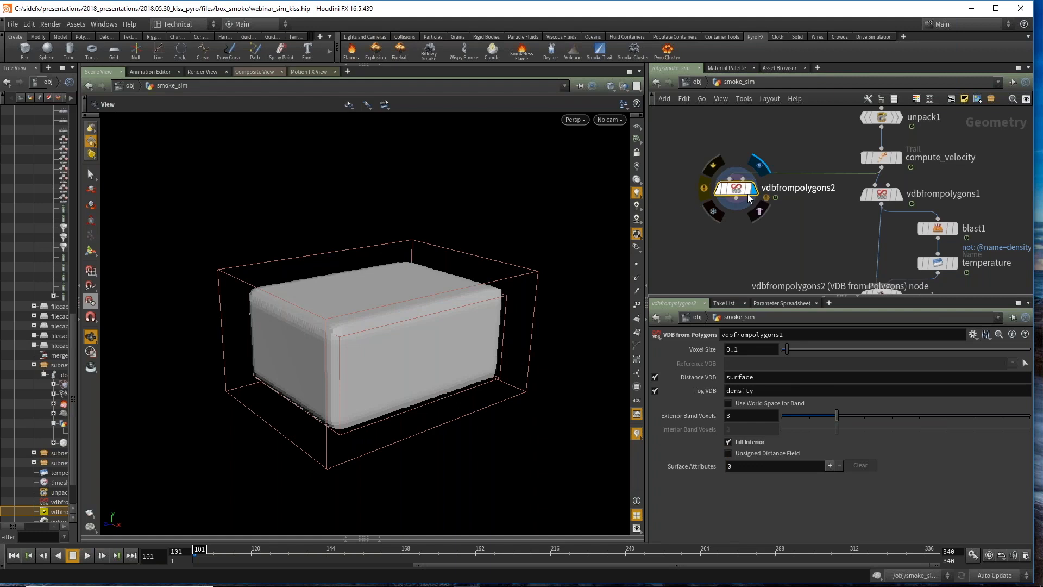
Step: Save the webinar_sim_kiss.hip scene file
scroll(749, 199, "down", 5)
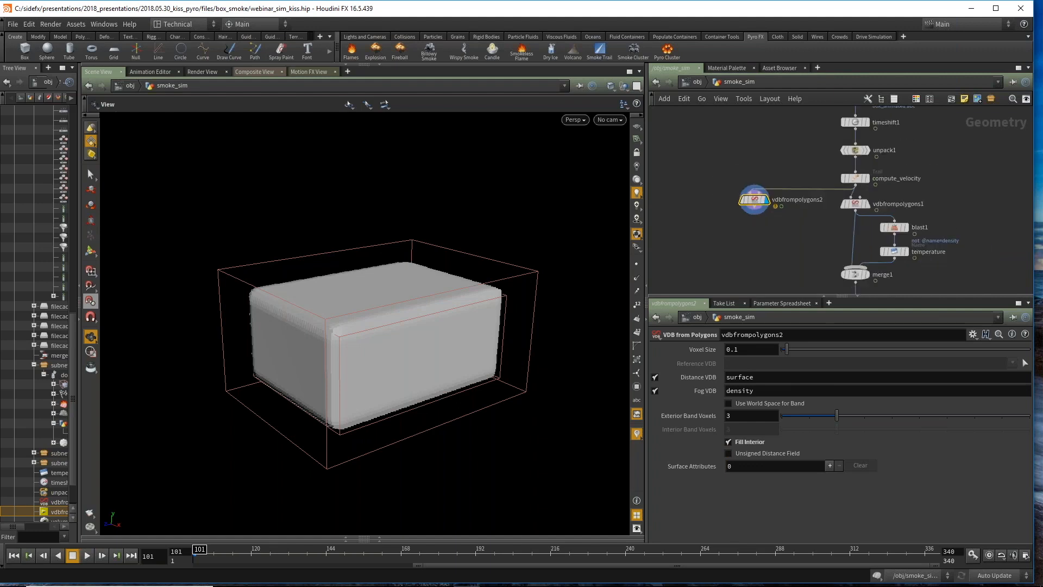
left_click_drag(700, 194, 697, 202)
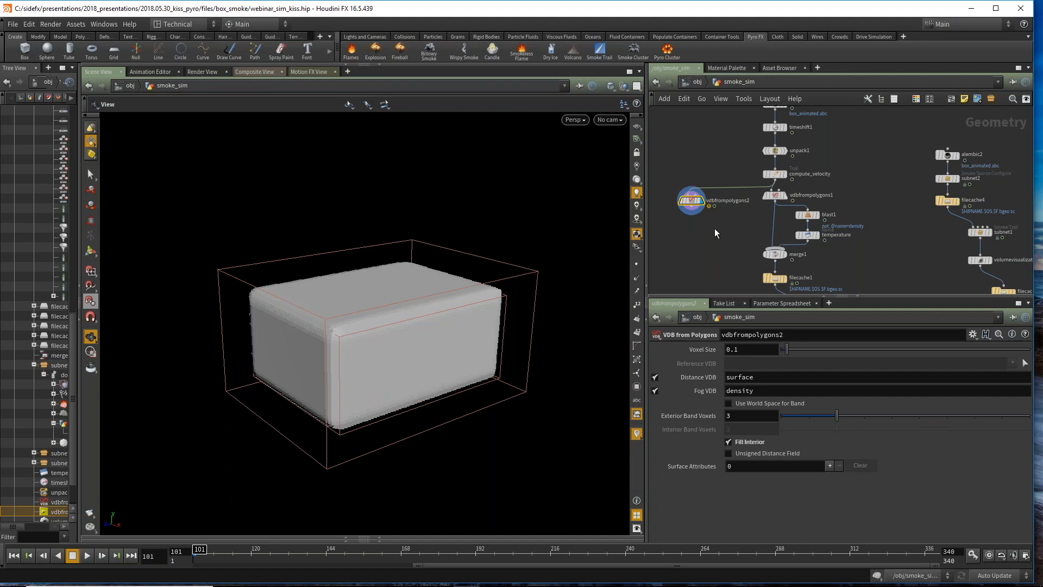
middle_click_drag(909, 214, 735, 230)
key("ctrl+s")
Step: Move the alembic2 node up in the smoke_sim network to make room above subnet2
scroll(767, 175, "up", 2)
scroll(768, 175, "up", 1)
scroll(766, 140, "down", 2)
middle_click_drag(767, 136, 754, 175)
scroll(755, 173, "up", 1)
left_click_drag(776, 166, 777, 147)
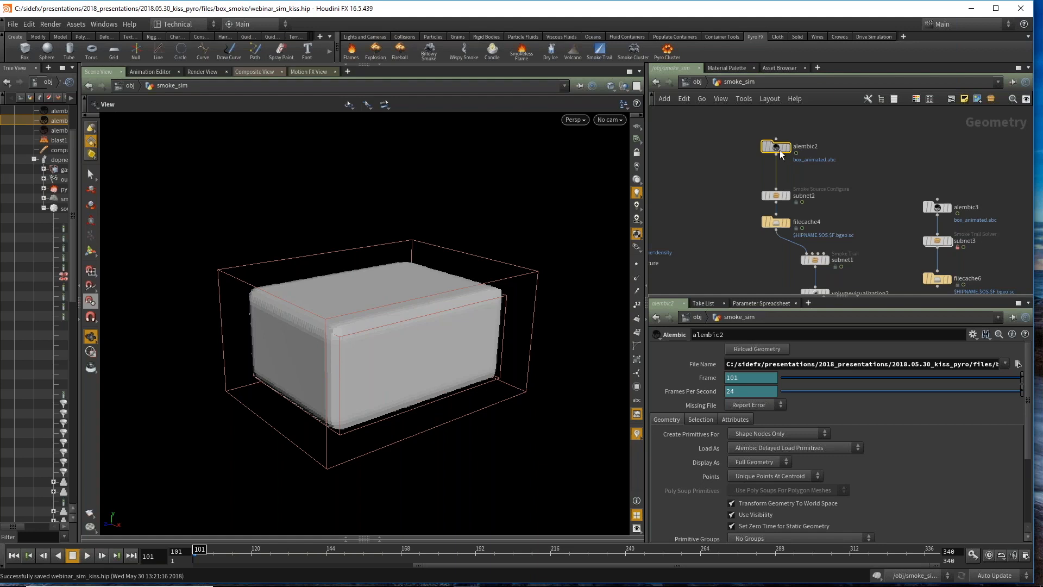
scroll(784, 518, "down", 3)
scroll(784, 517, "up", 3)
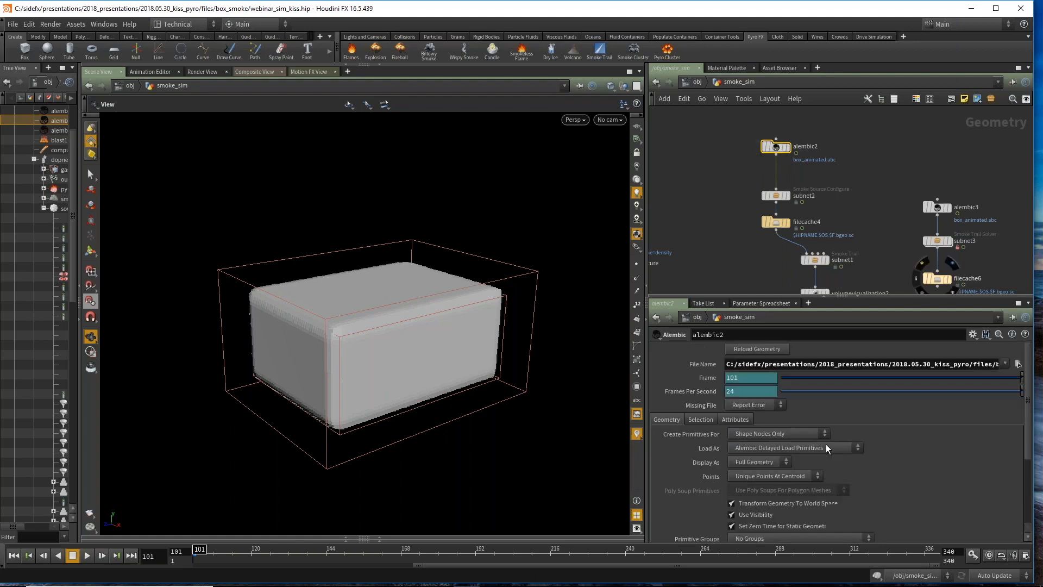
scroll(845, 174, "up", 4)
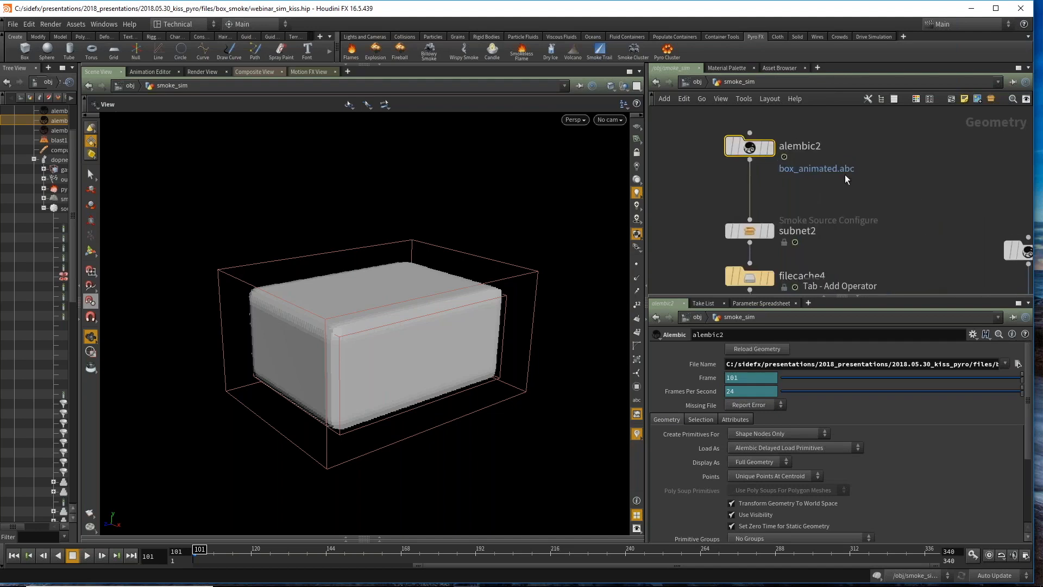
key("Tab")
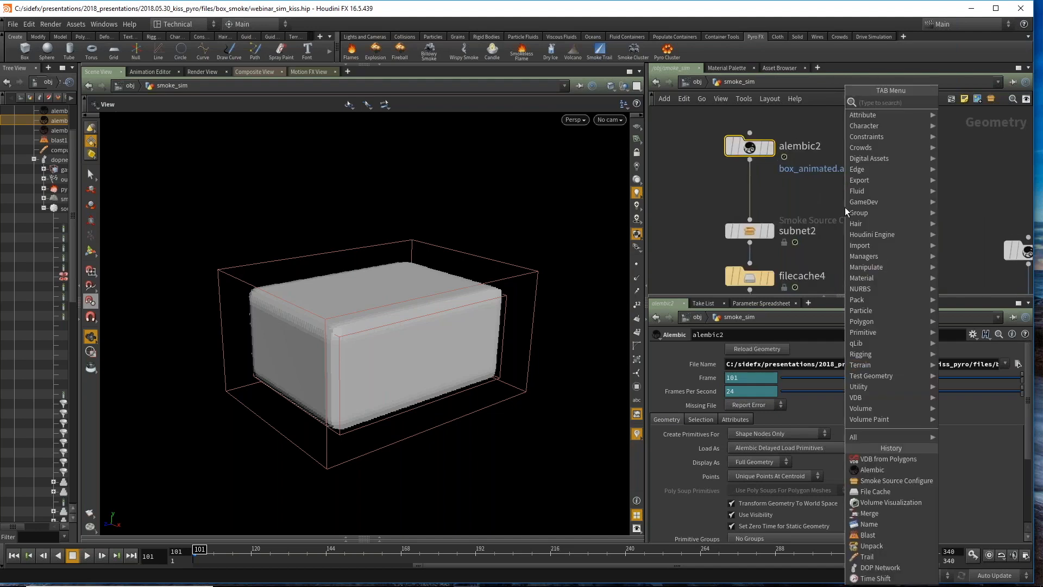
type("transo")
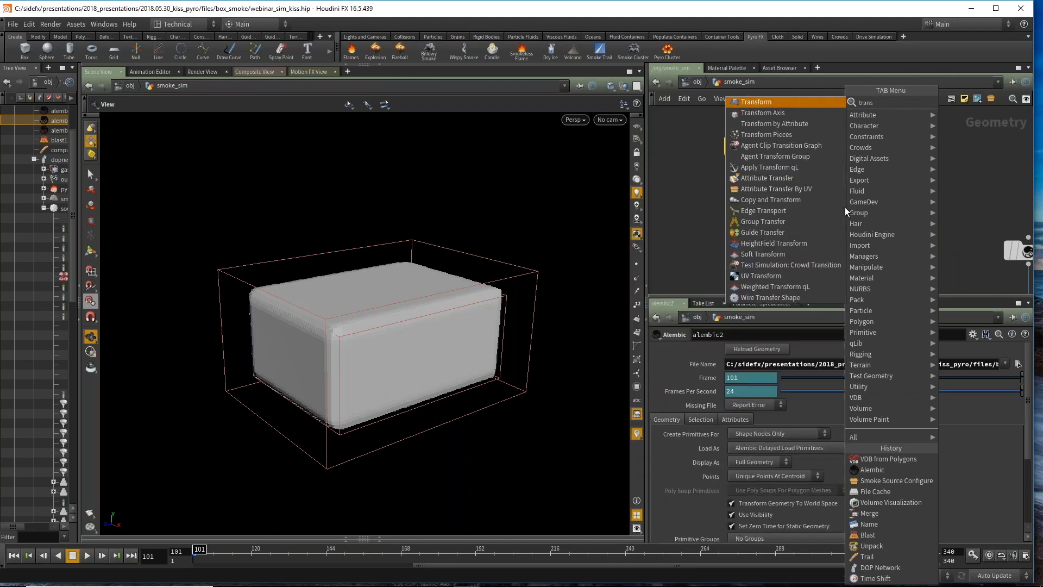
key("Escape")
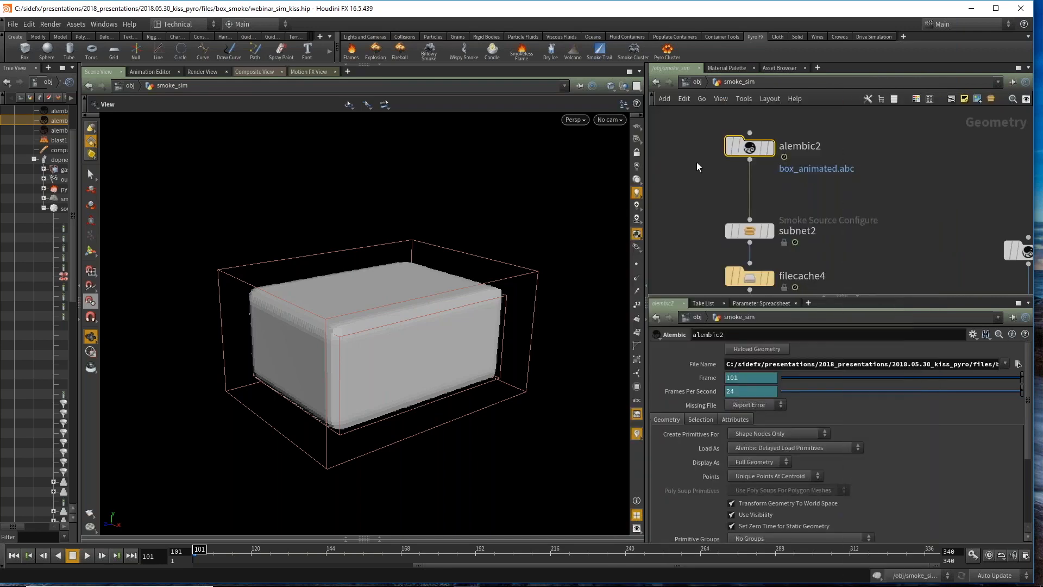
Step: Insert a Transform node between alembic2 and subnet2
key("Tab")
type("trans")
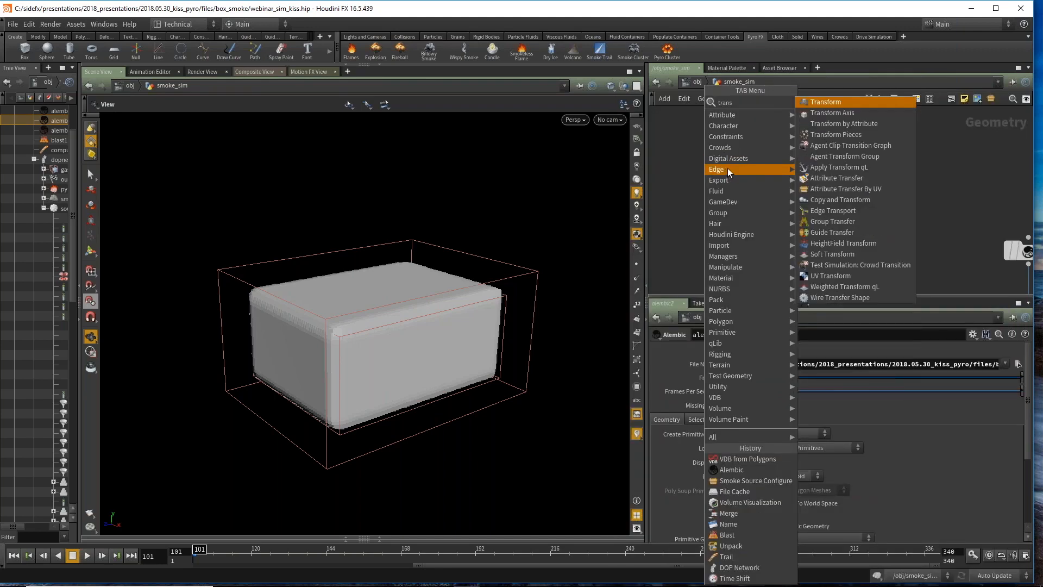
left_click(881, 106)
left_click(754, 194)
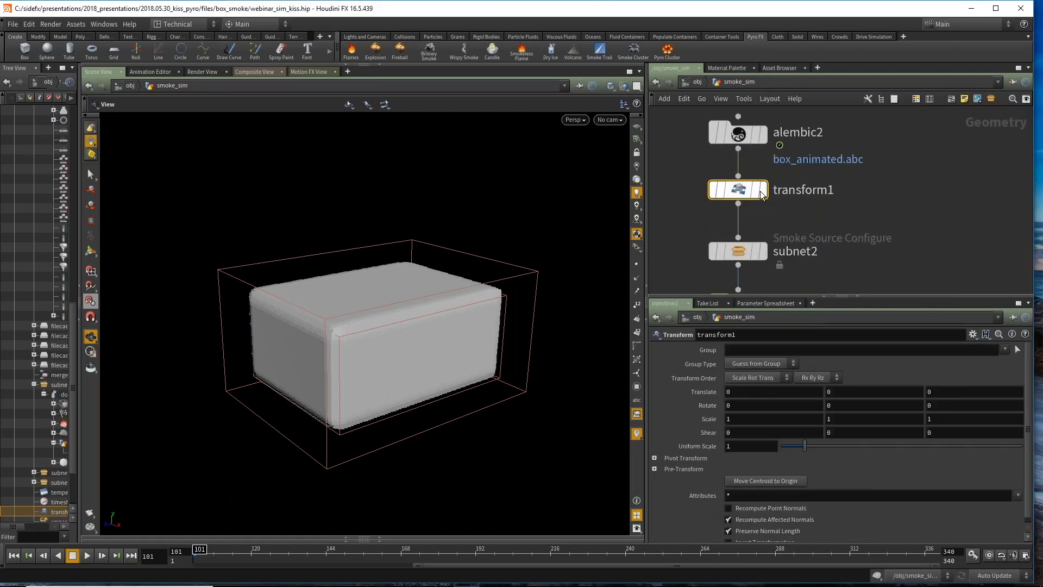
Step: Rename the new Transform node as shot_scale
double_click(824, 191)
key("shift+Home")
type("shot_scale")
key("Delete")
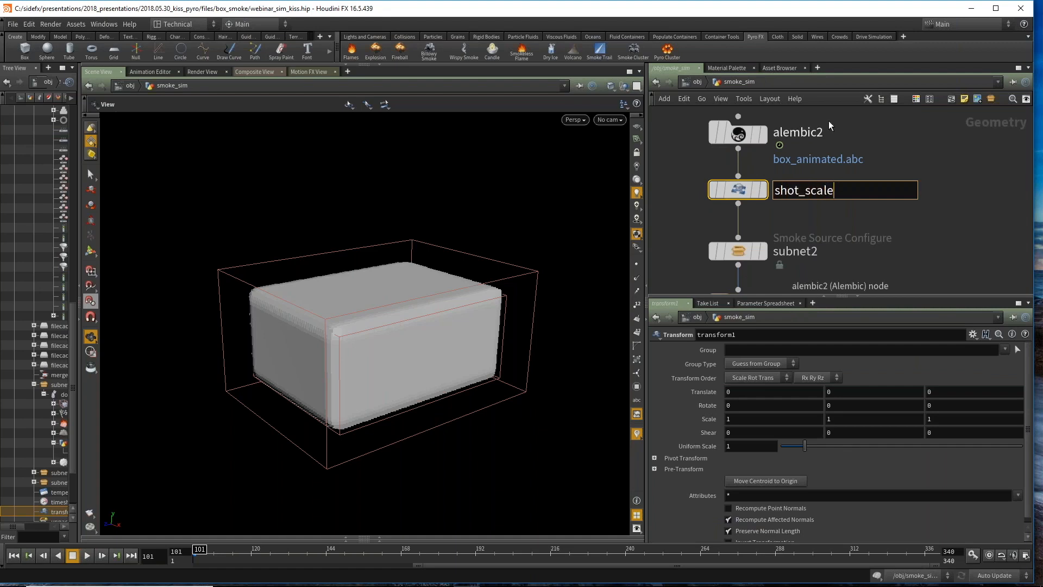
key("Return")
Step: Set the Uniform Scale of the shot_scale node to 0.01
scroll(893, 213, "down", 1)
middle_click_drag(893, 213, 872, 244)
left_click(765, 154)
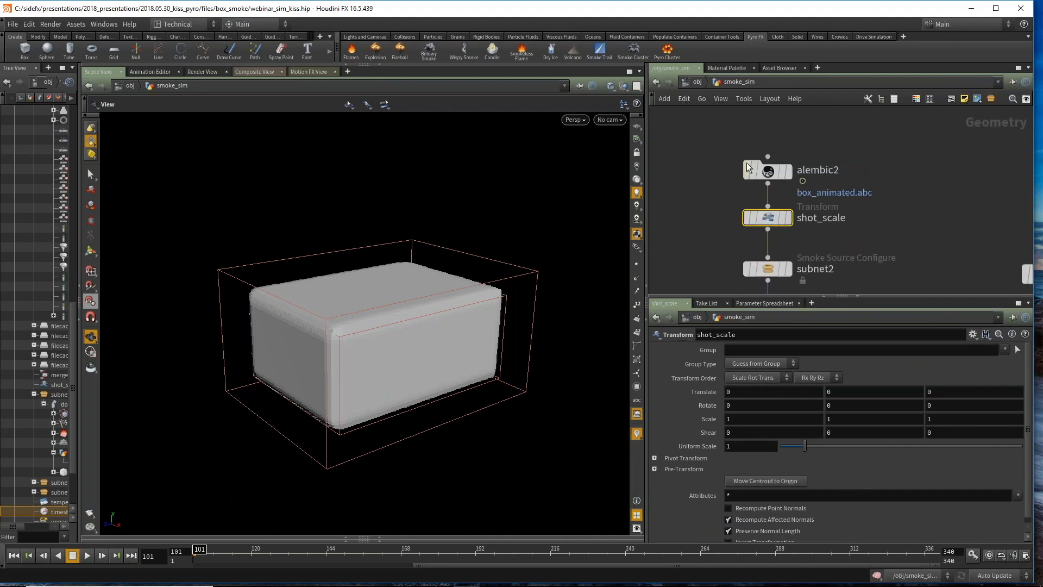
scroll(436, 326, "down", 6)
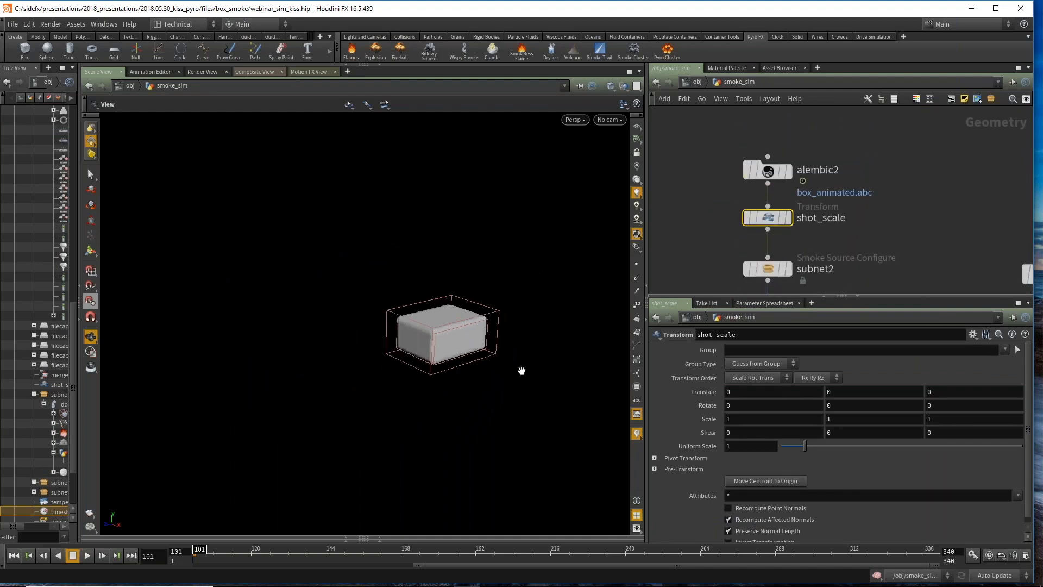
scroll(452, 313, "down", 2)
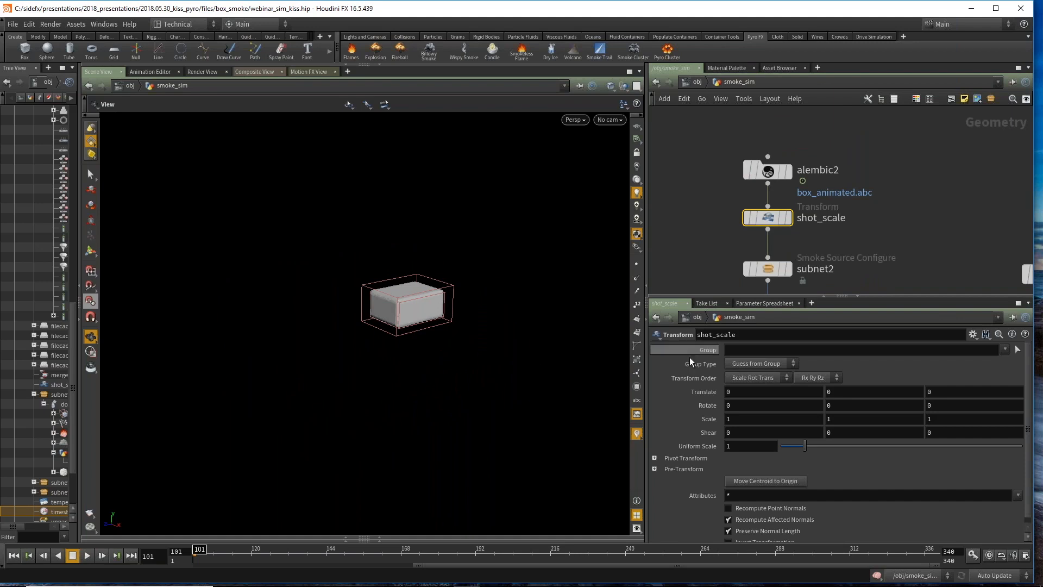
double_click(727, 445)
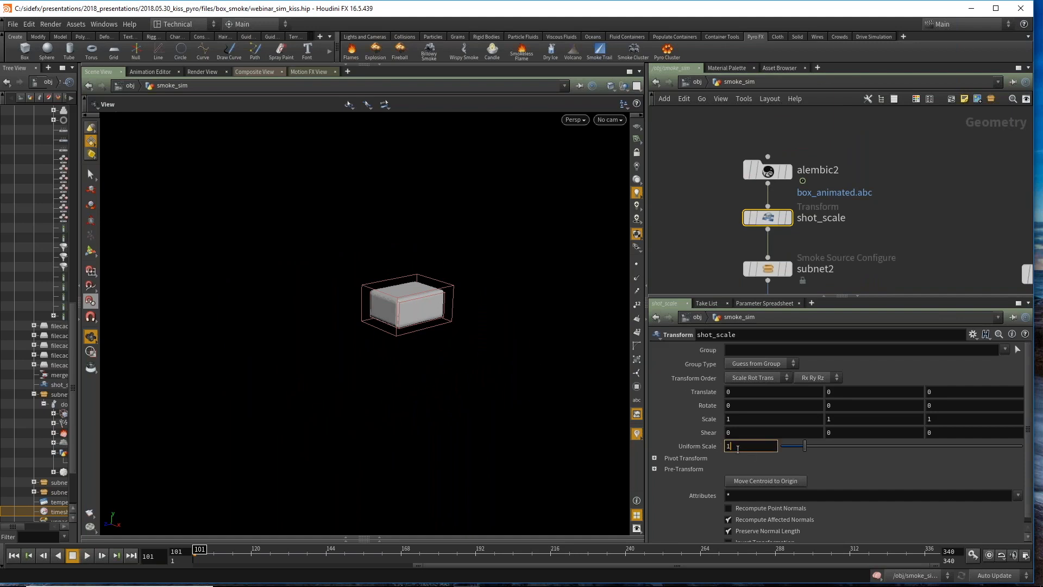
type("01")
key("BackSpace")
type(".01")
key("Return")
Step: Display the shot_scale node and frame the scaled-down box in the viewport
left_click(788, 217)
key("space+g")
scroll(397, 341, "down", 5)
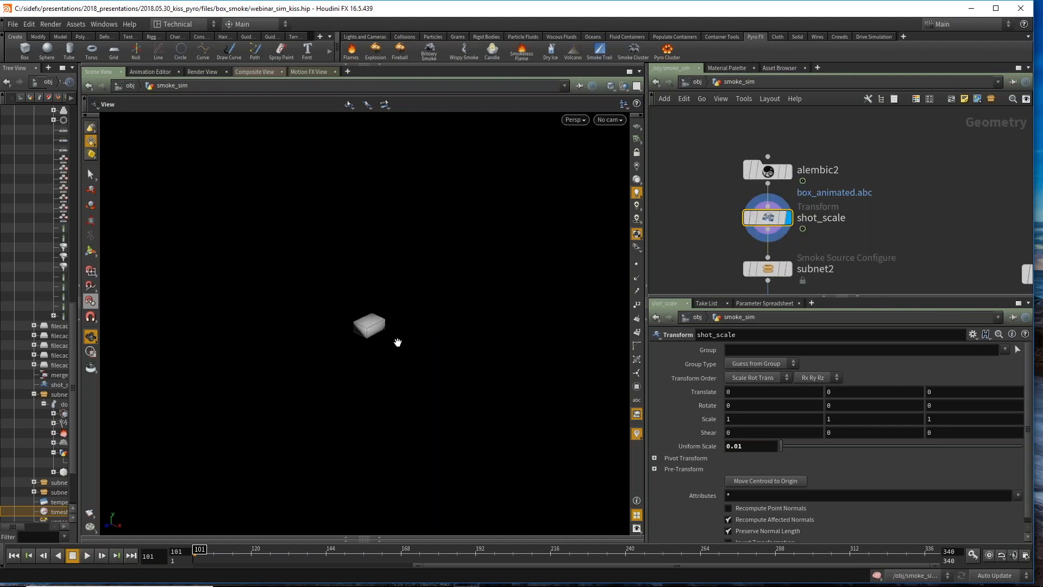
middle_click_drag(422, 365, 423, 335)
scroll(809, 188, "down", 3)
Step: Duplicate shot_scale and insert the copy between volumevisualization2 and filecache3
middle_click_drag(827, 220, 819, 151)
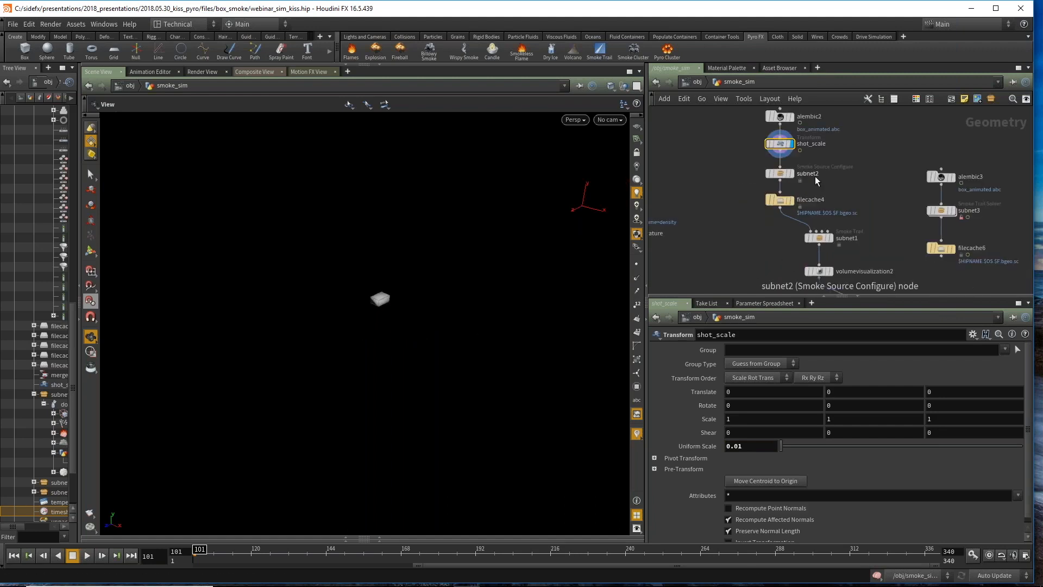
scroll(804, 163, "up", 3)
left_click_drag(788, 141, 737, 219, "alt")
left_click_drag(836, 211, 840, 242)
left_click_drag(724, 223, 829, 205)
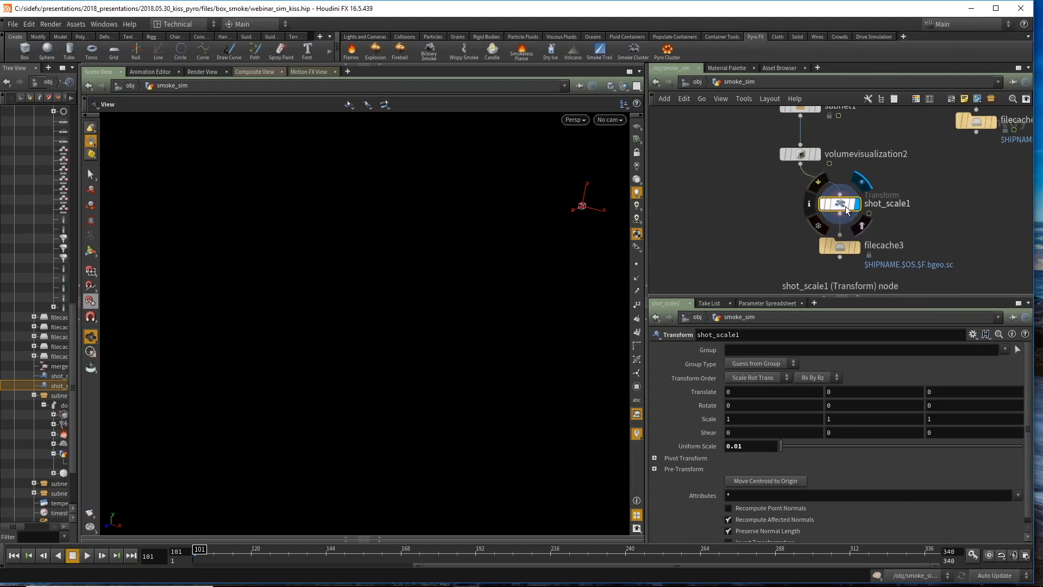
Step: Enable Invert Transformation on the duplicated Transform node shot_scale1
scroll(714, 482, "down", 1)
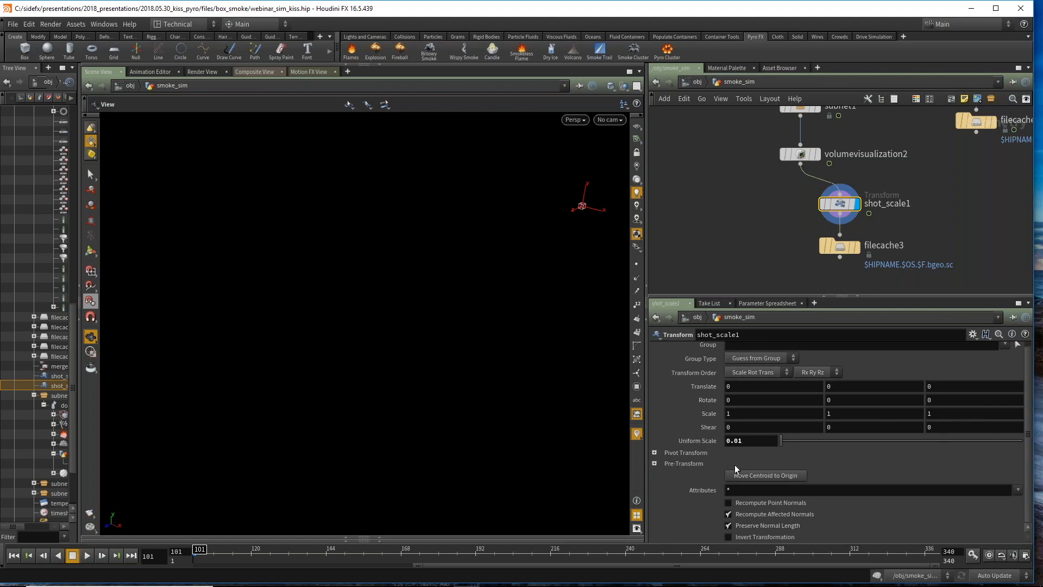
left_click(728, 537)
left_click_drag(432, 324, 529, 339)
Step: Rename the duplicated Transform node as restore_scene_scale
left_click(889, 206)
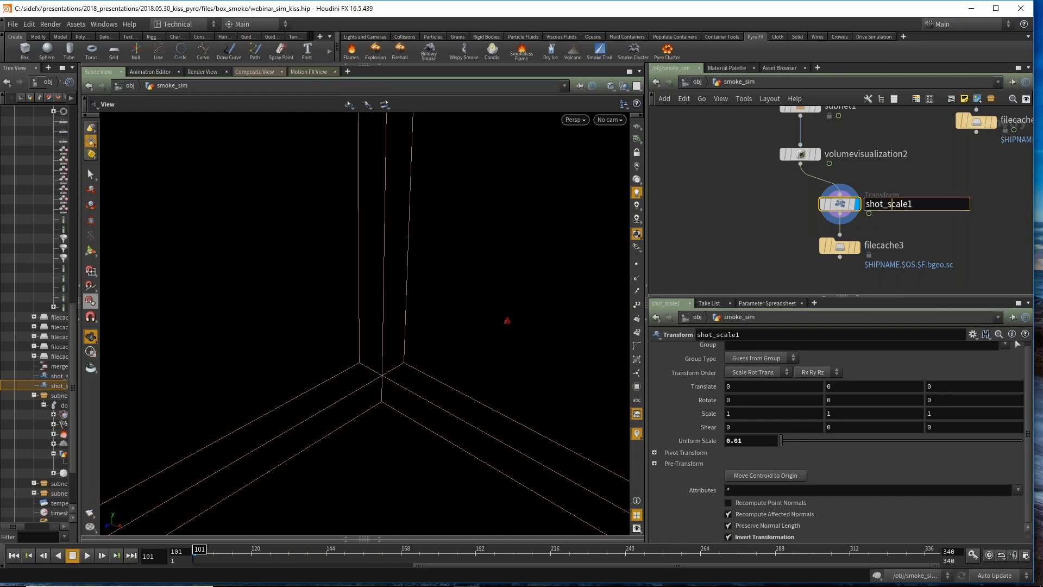
left_click_drag(922, 206, 847, 207)
type("s")
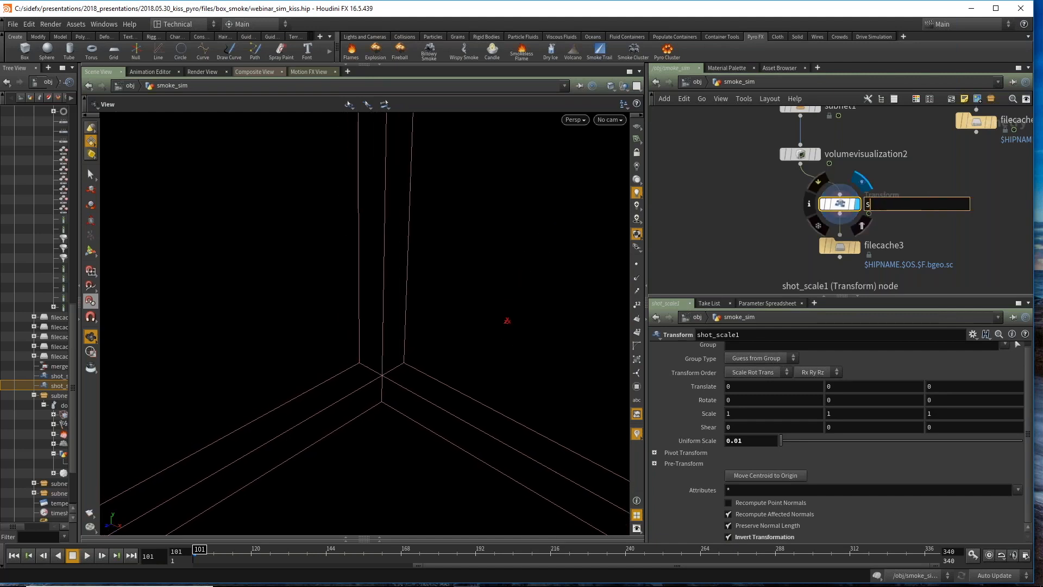
type("im_")
key("BackSpace")
key("BackSpace")
key("BackSpace")
key("BackSpace")
type("restore_scene_scale")
key("Return")
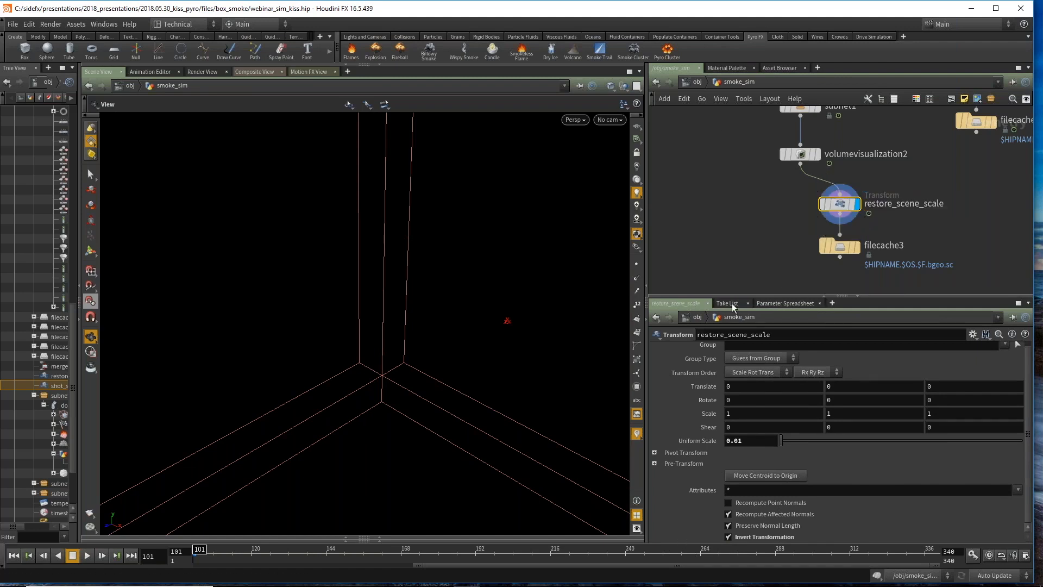
Step: Link restore_scene_scale's Uniform Scale to shot_scale's Uniform Scale with a relative reference
scroll(735, 145, "down", 3)
middle_click_drag(726, 111, 749, 225)
scroll(776, 161, "up", 2)
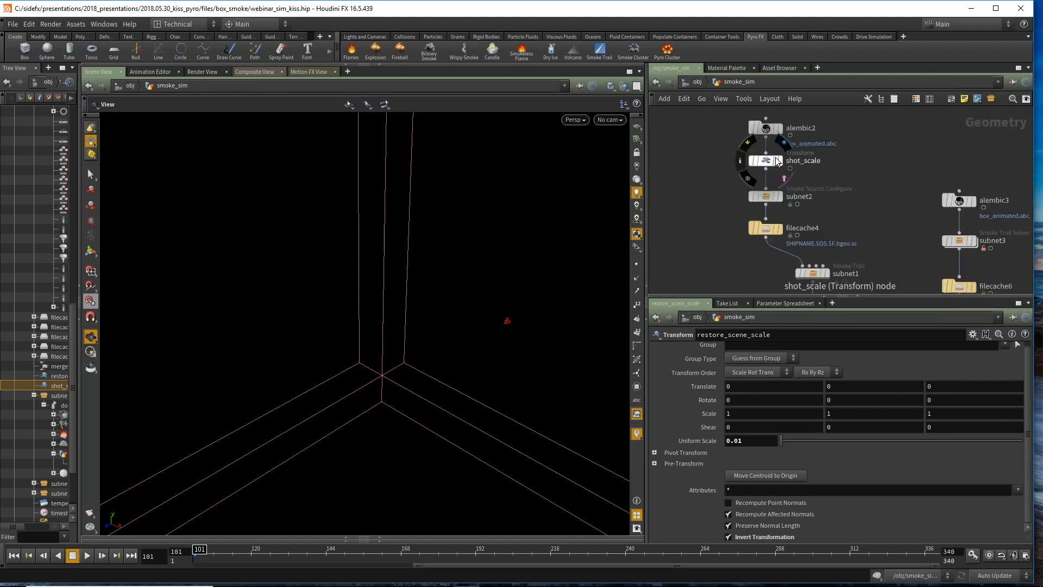
left_click(764, 159)
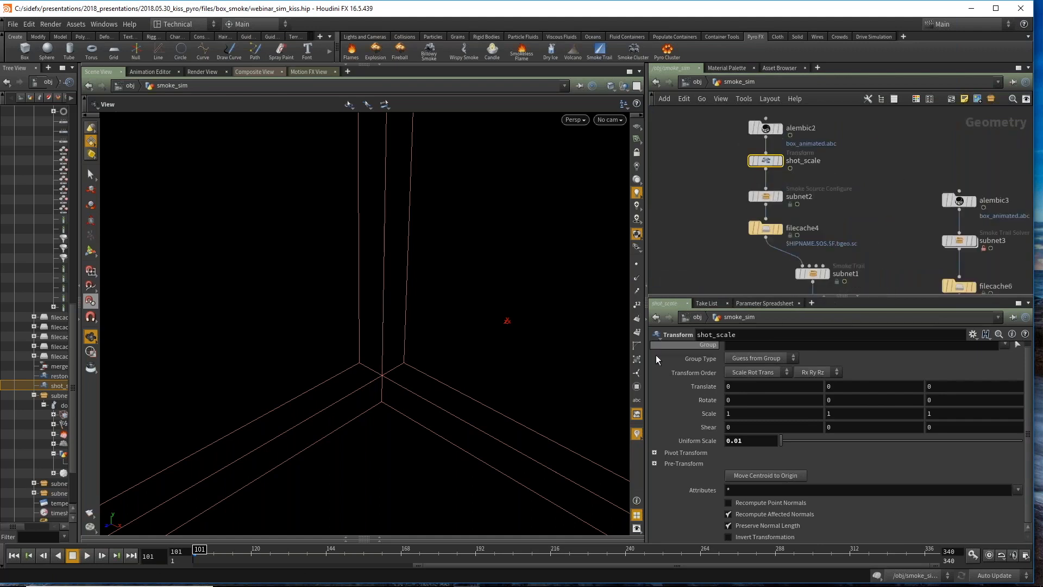
right_click(696, 441)
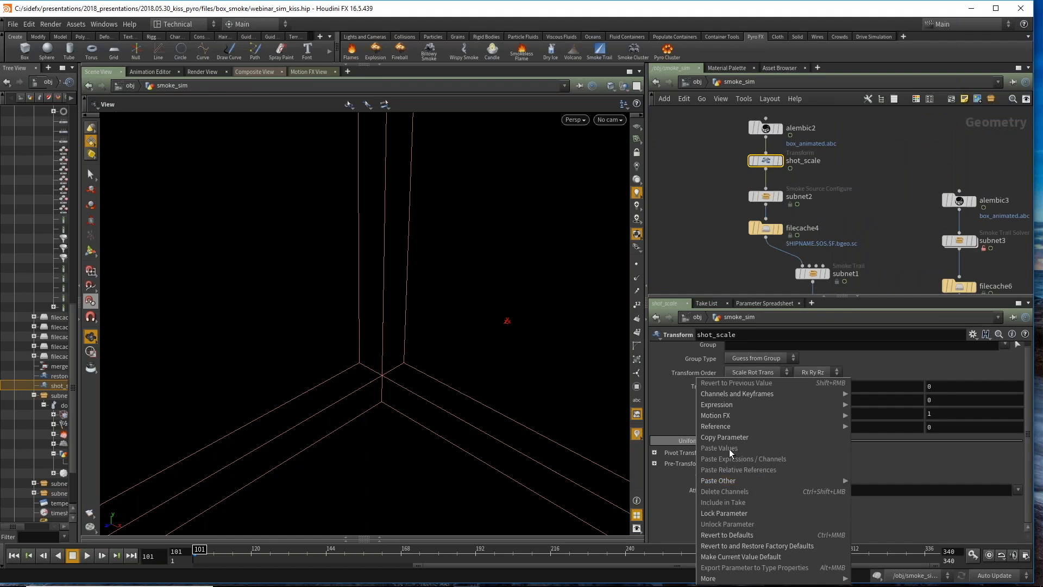
left_click(731, 436)
middle_click_drag(724, 236, 713, 121)
middle_click_drag(809, 270, 745, 215)
scroll(777, 184, "up", 2)
left_click(777, 183)
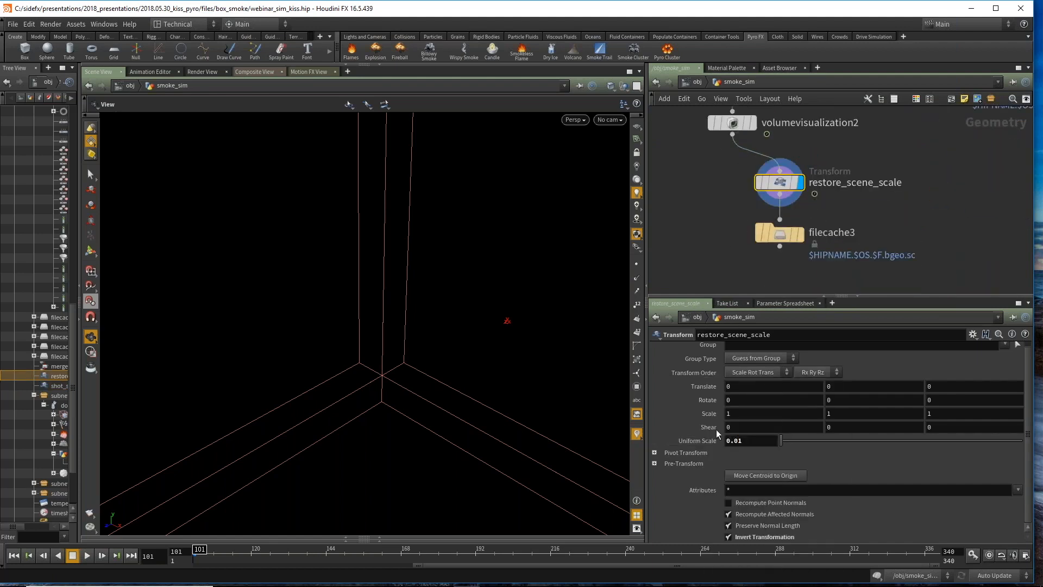
right_click(693, 442)
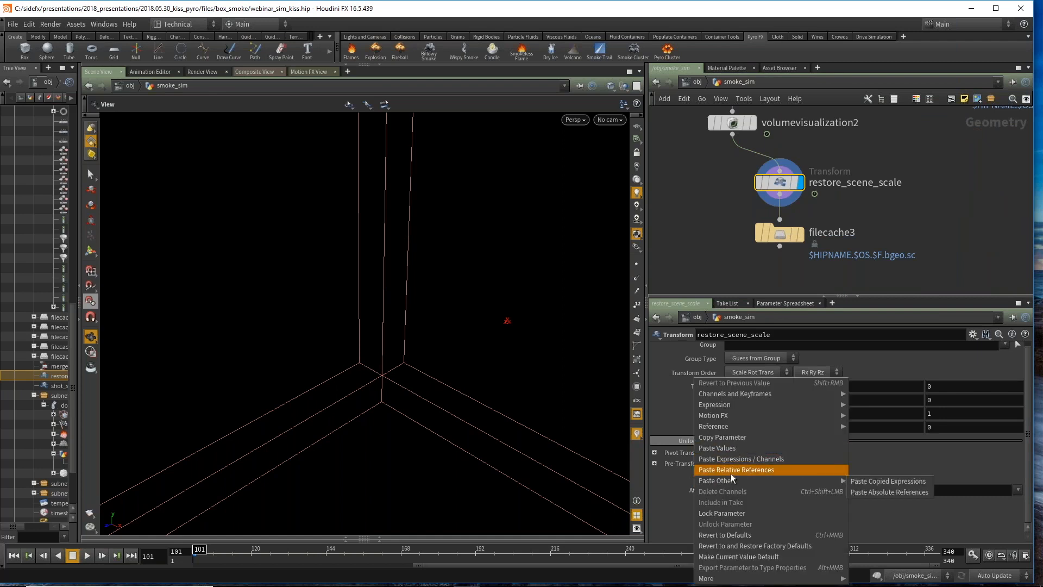
left_click(731, 470)
left_click(696, 438)
Step: Frame all geometry and review the network from shot_scale down through restore_scene_scale to filecache3
scroll(693, 216, "down", 5)
scroll(743, 200, "up", 5)
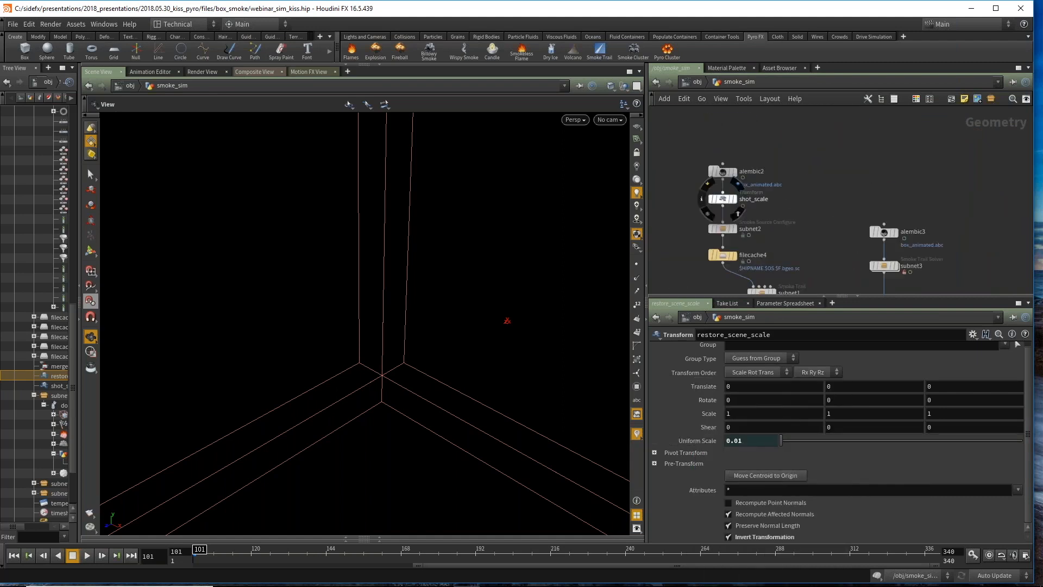
scroll(743, 200, "up", 2)
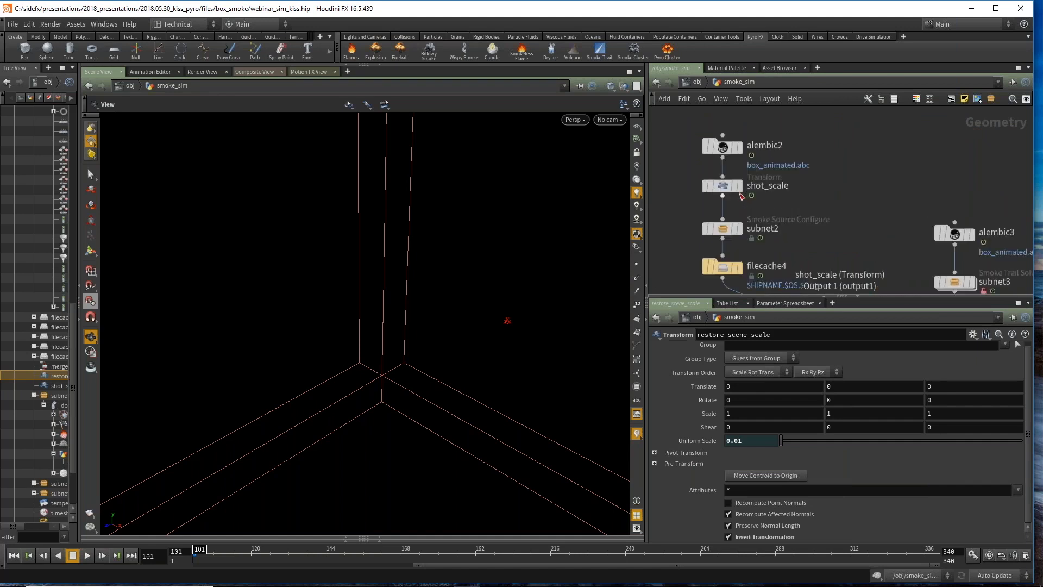
left_click(722, 185)
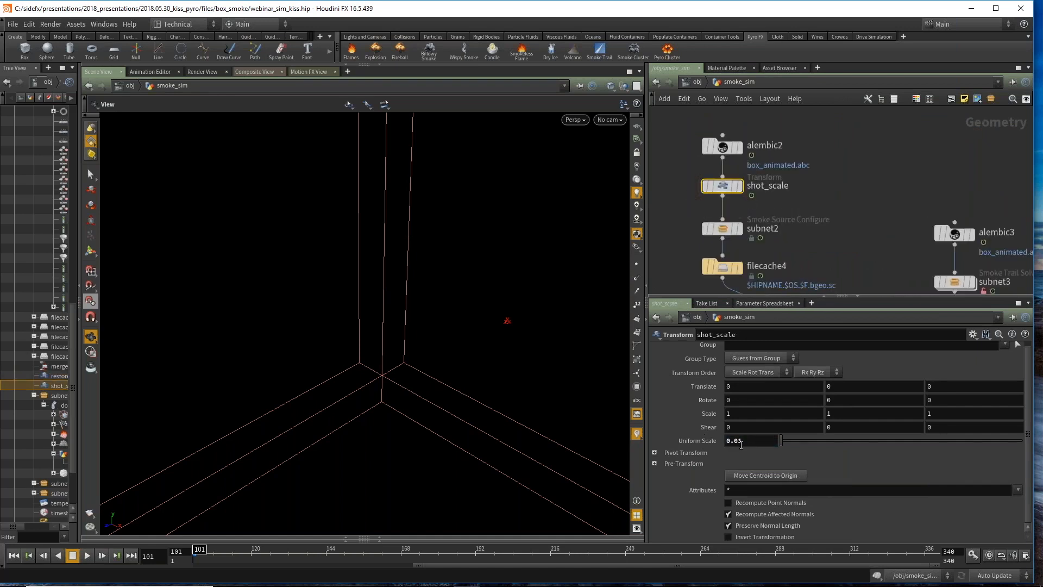
key("space+h")
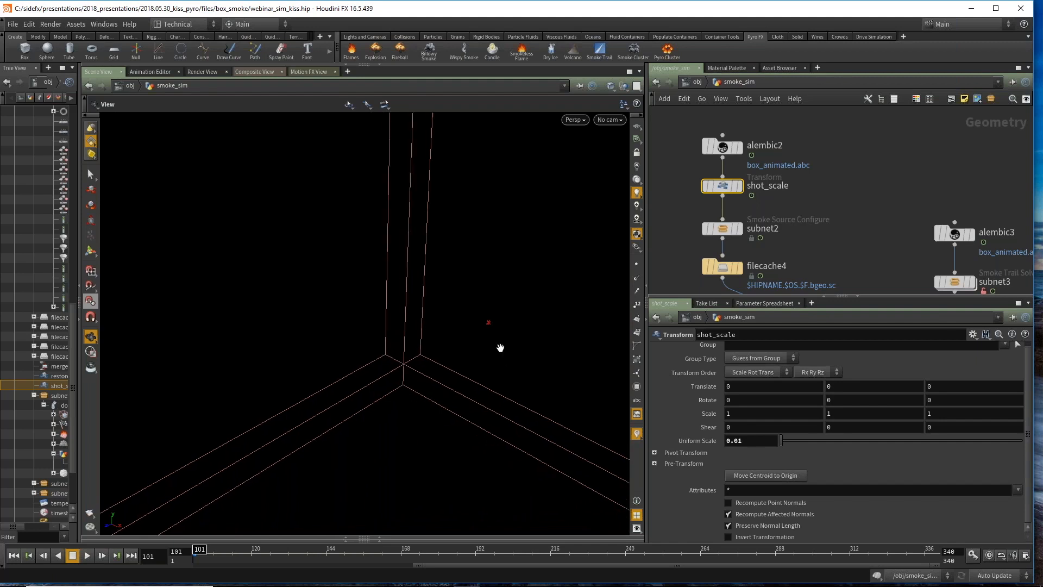
scroll(512, 350, "down", 5)
middle_click_drag(798, 248, 805, 109)
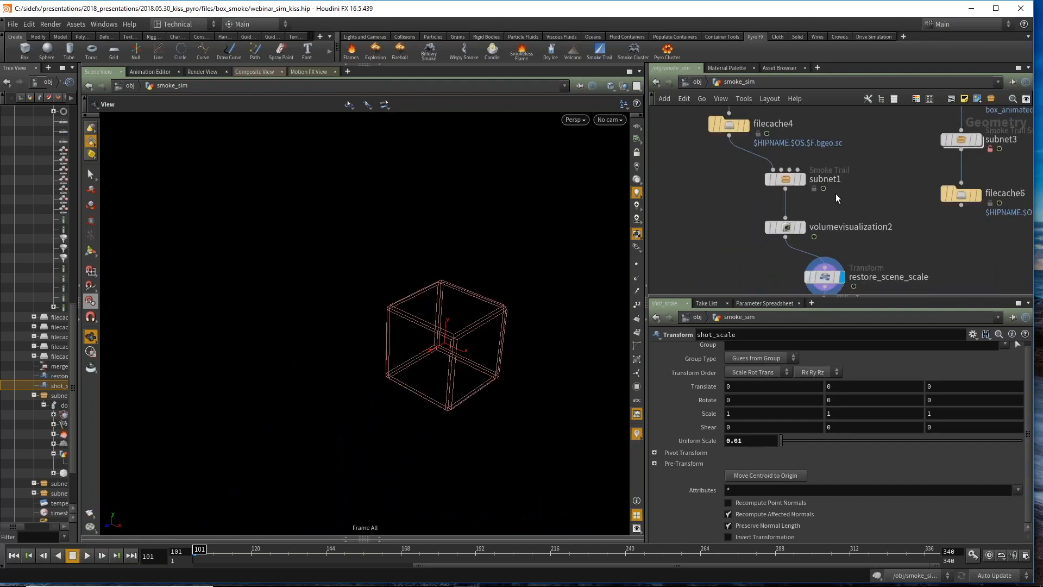
middle_click_drag(852, 293, 810, 228)
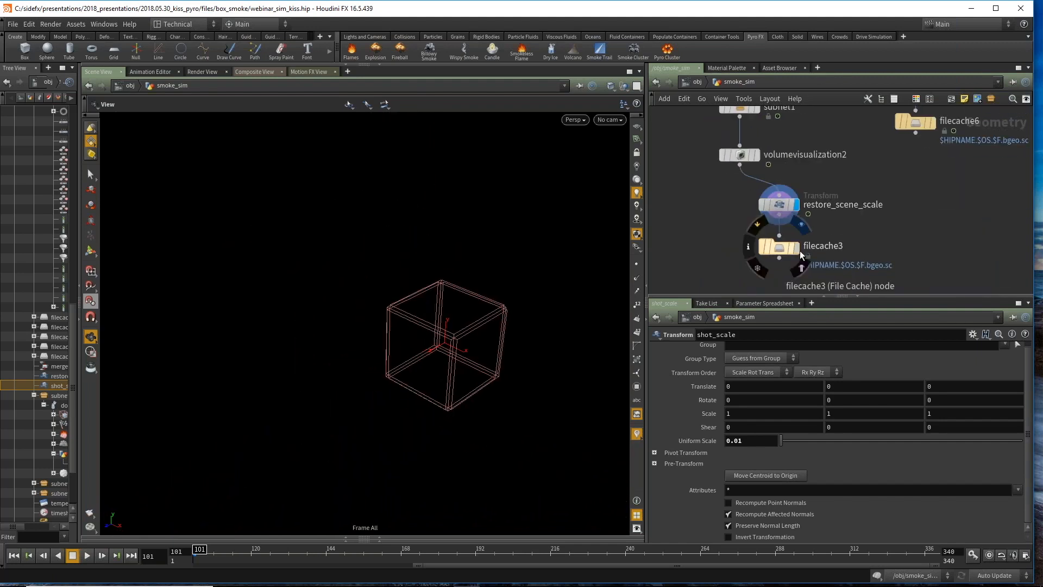
Step: Select the restore_scene_scale transform and play back its output briefly from frame 101
left_click(784, 209)
scroll(383, 361, "down", 4)
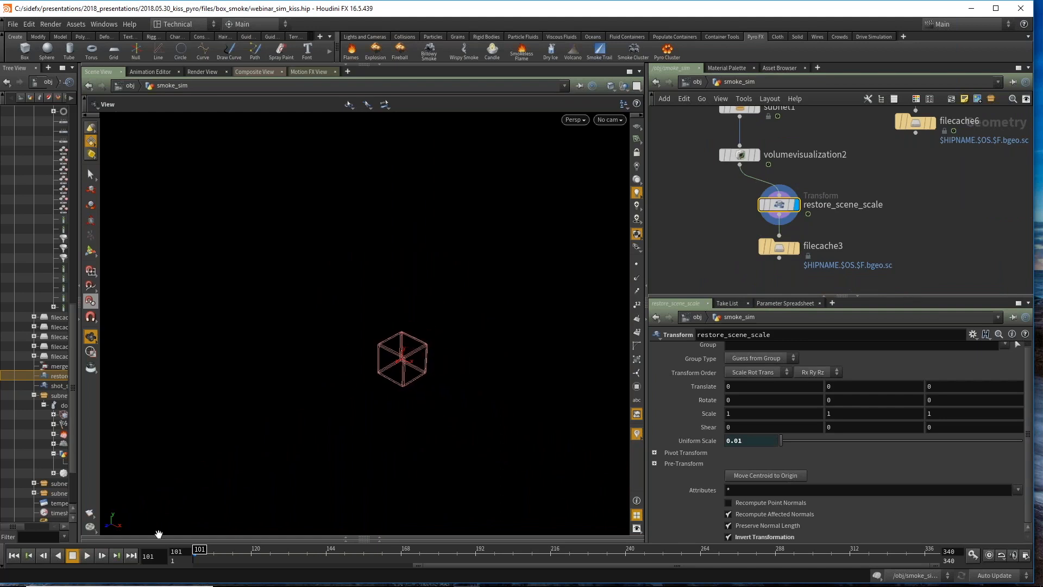
left_click(88, 556)
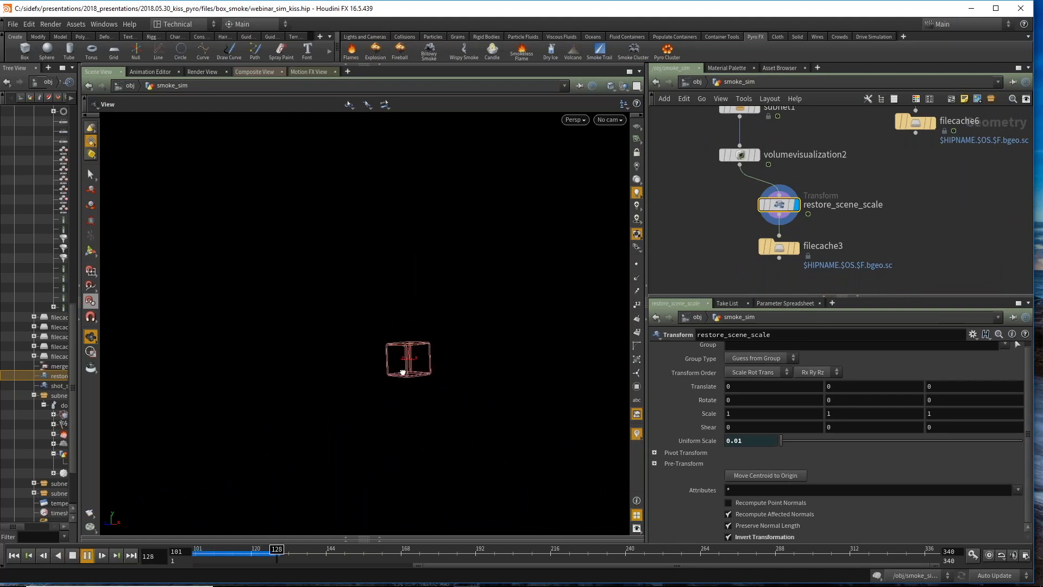
left_click(72, 555)
left_click_drag(426, 249, 427, 266)
Step: Display the Smoke Trail node subnet1 below filecache4 and play back its result
scroll(750, 158, "down", 3)
middle_click_drag(749, 157, 823, 271)
scroll(815, 179, "up", 4)
scroll(870, 237, "down", 2)
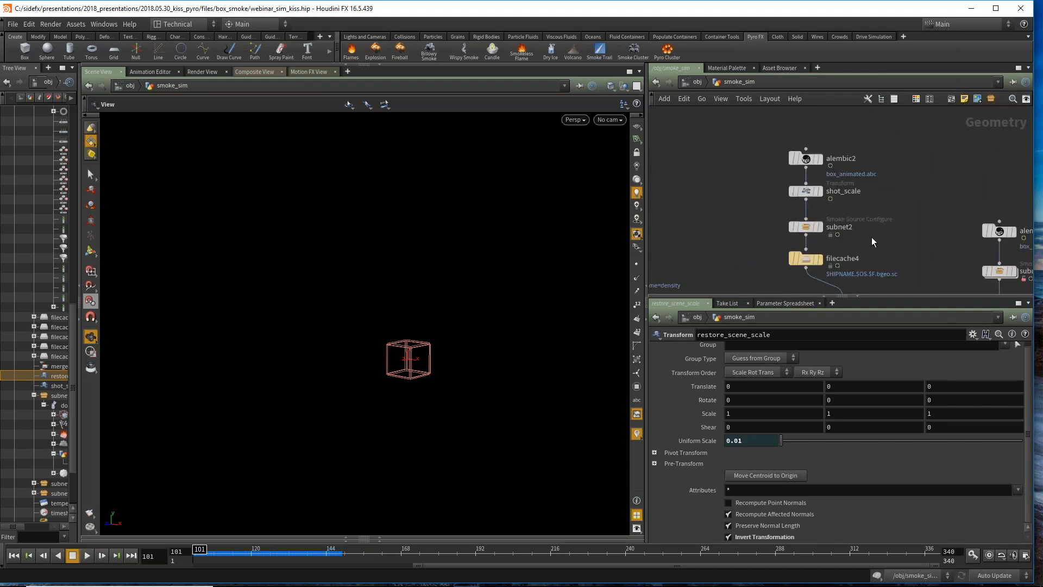
middle_click_drag(871, 237, 811, 121)
scroll(826, 191, "up", 2)
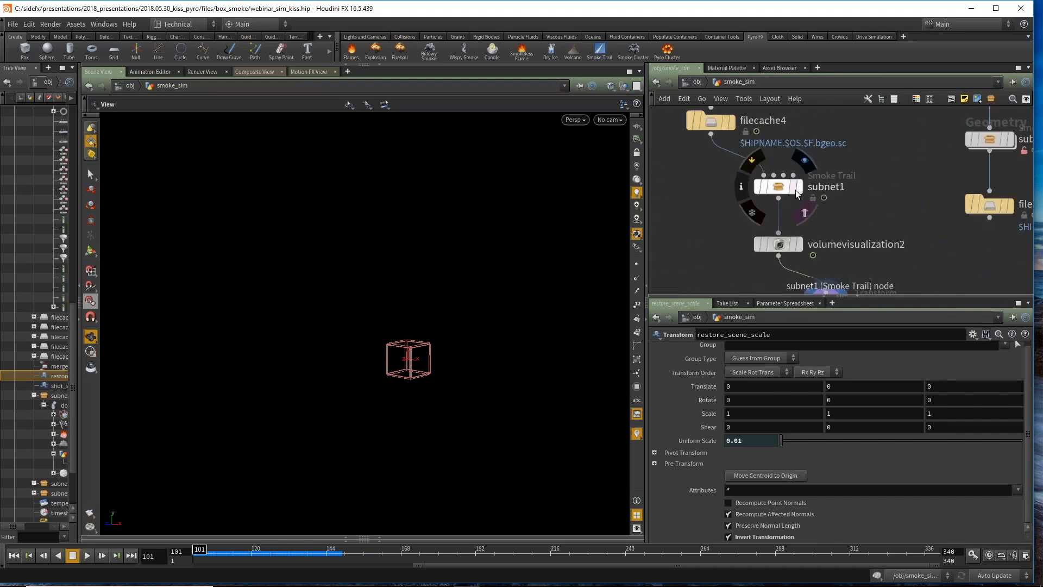
left_click(799, 186)
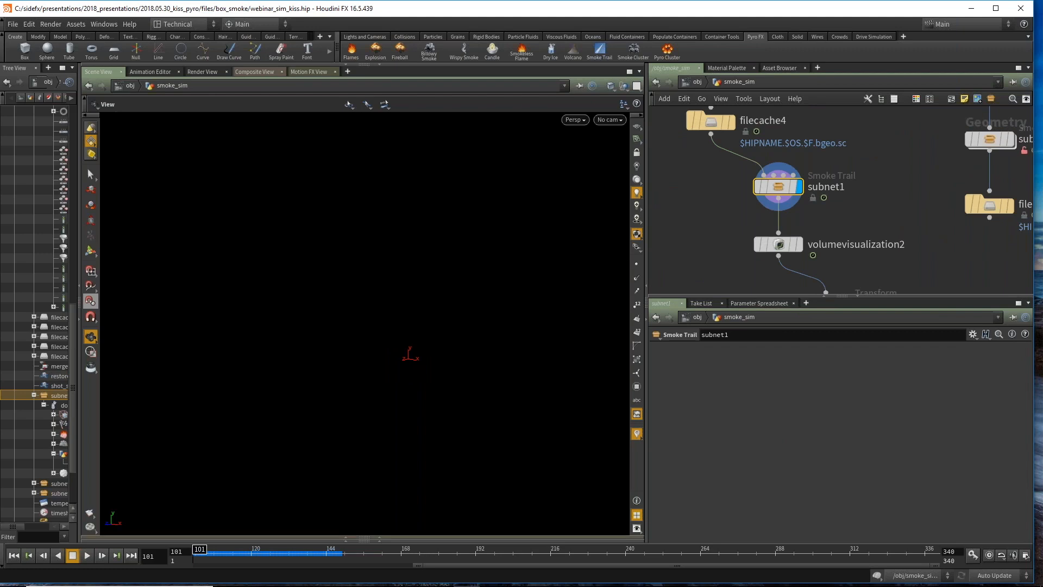
left_click(87, 555)
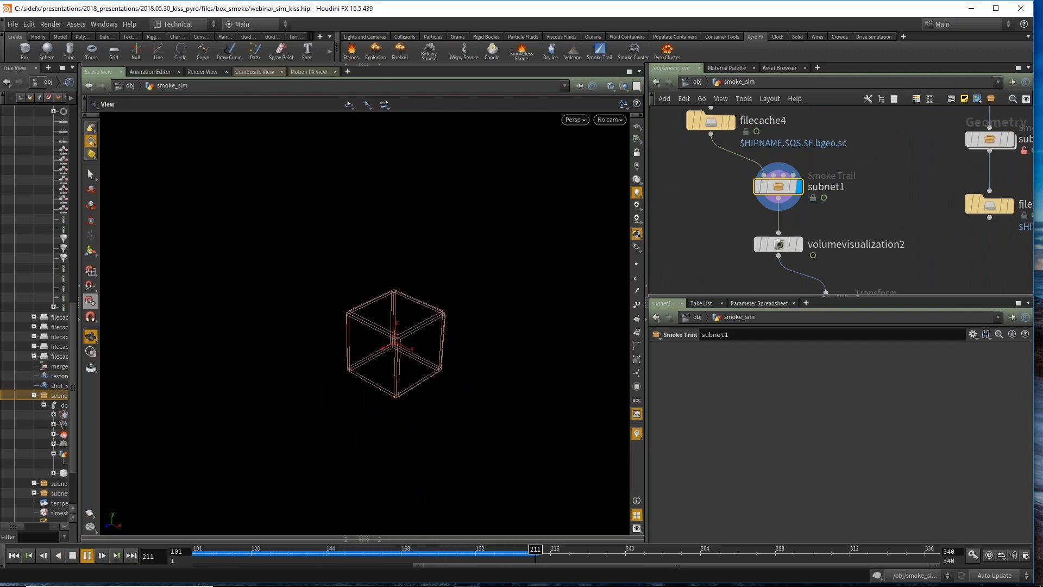
left_click(72, 555)
Step: Select the shot_scale transform below alembic2 to examine its parameters
scroll(836, 185, "down", 2)
scroll(836, 184, "down", 2)
middle_click_drag(835, 121, 861, 201)
scroll(805, 177, "up", 4)
left_click(806, 200)
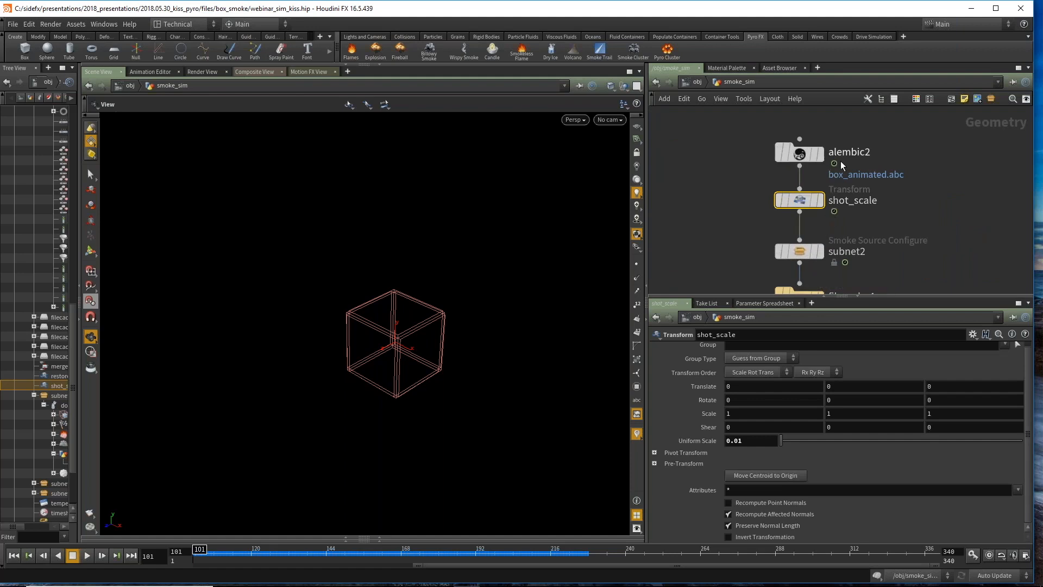
Step: Select and display the filecache2 node at the end of the dopnet1 chain
scroll(729, 229, "down", 4)
scroll(732, 211, "down", 2)
middle_click_drag(723, 215, 781, 223)
scroll(733, 219, "down", 2)
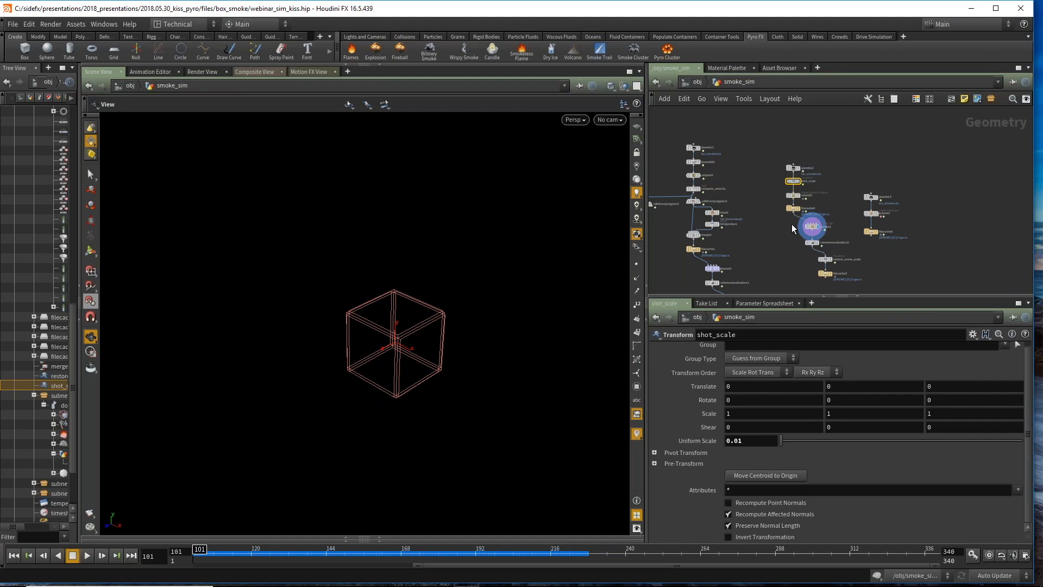
key("h")
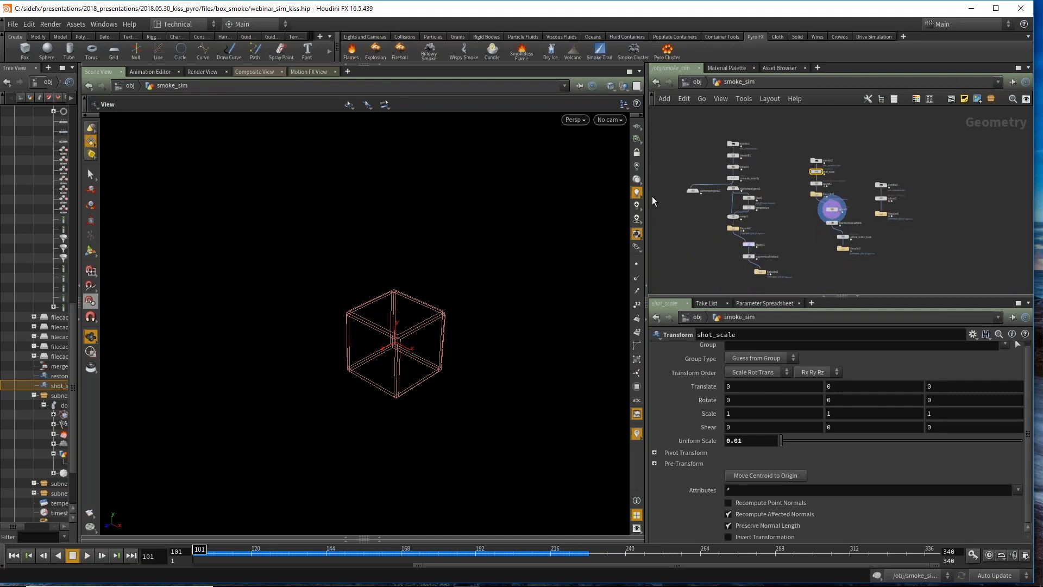
scroll(813, 244, "up", 3)
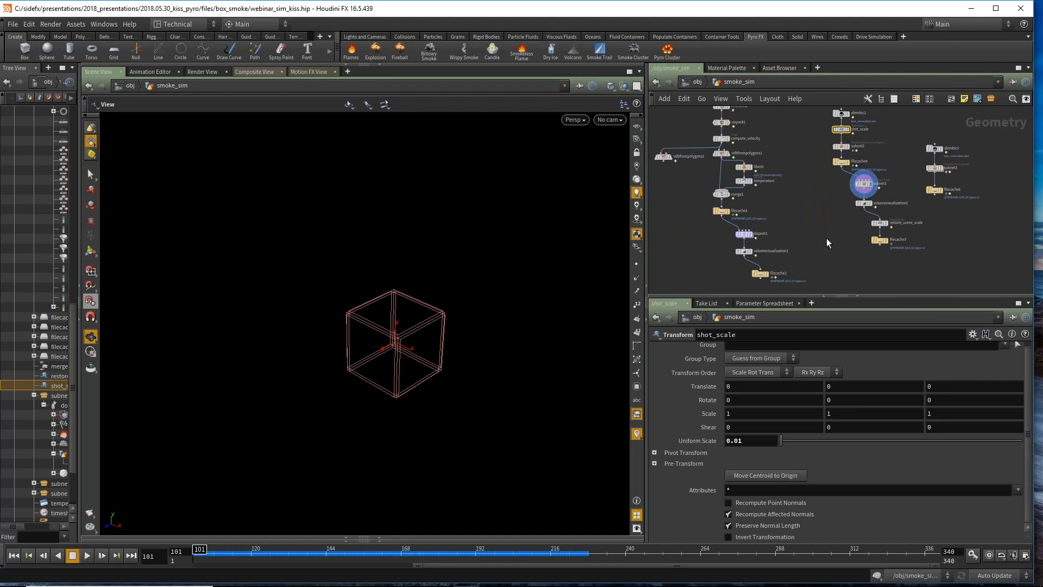
middle_click_drag(761, 272, 778, 242)
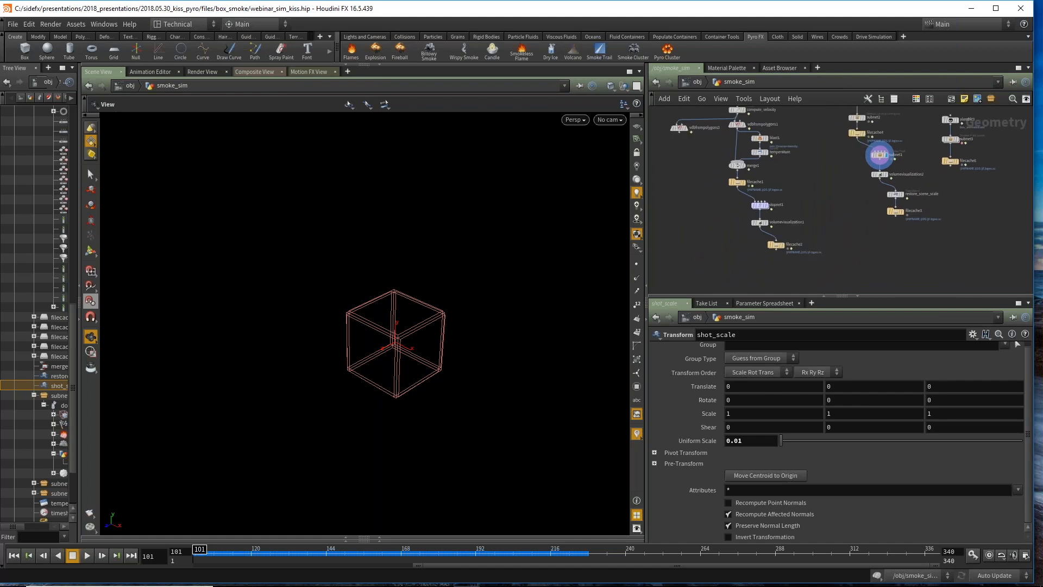
scroll(780, 247, "up", 3)
left_click(785, 250)
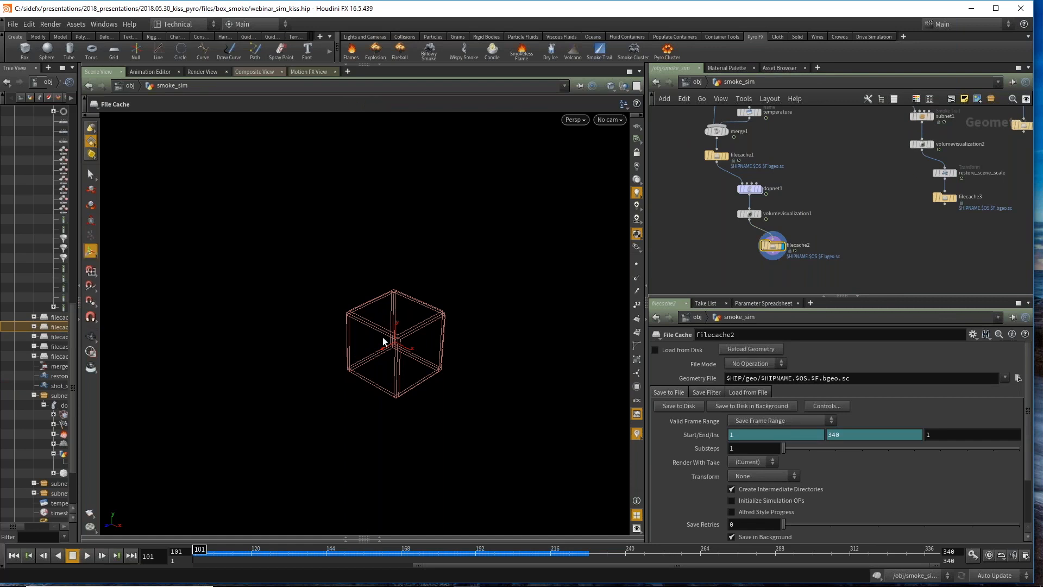
Step: Play back the smoke of filecache2, frame it in the viewport, and scrub to frame 107
right_click_drag(395, 340, 356, 433)
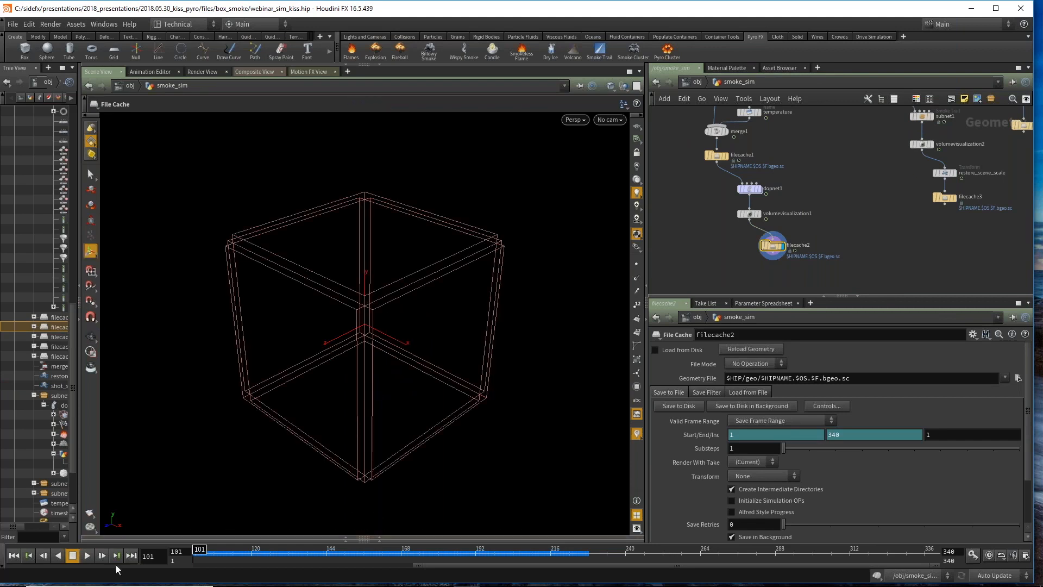
left_click(87, 555)
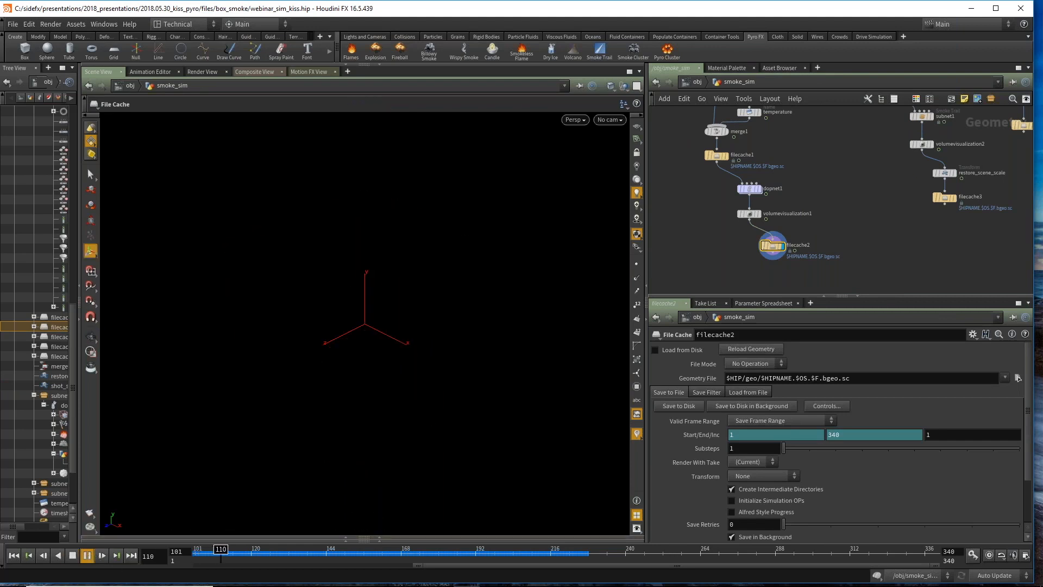
key("space+h")
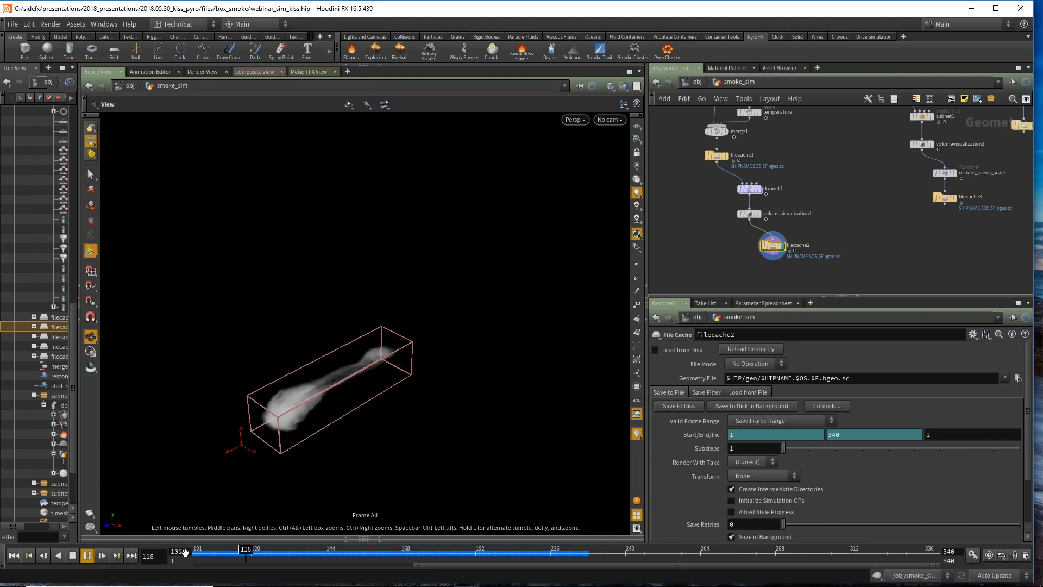
left_click_drag(198, 555, 210, 555)
left_click_drag(397, 402, 418, 389, "alt")
middle_click_drag(418, 389, 442, 332, "alt")
right_click_drag(489, 293, 466, 293, "alt")
Step: Go up to the object level and reposition the smoke_sim node in the network
scroll(744, 163, "down", 2)
middle_click_drag(744, 163, 799, 258)
key("u")
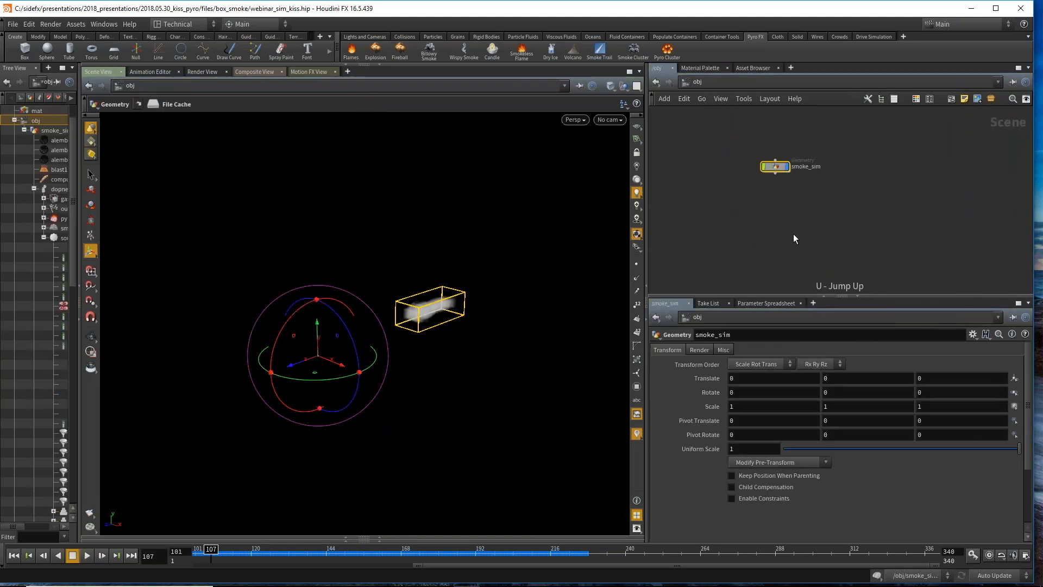
left_click_drag(778, 165, 807, 162)
Step: Frame the smoke trail in the viewport, create a camera from that view, and place its node beside smoke_sim
mouse_move(421, 321)
left_mouse_down("alt")
mouse_move(425, 338)
mouse_move(446, 330)
mouse_move(429, 350)
mouse_move(426, 332)
left_mouse_up("alt")
right_click_drag(426, 333, 446, 342, "alt")
middle_click_drag(491, 348, 565, 342, "alt")
right_click_drag(565, 342, 515, 361, "alt")
middle_click_drag(514, 360, 557, 344, "alt")
right_click_drag(559, 344, 575, 347, "alt")
left_click_drag(575, 347, 556, 333, "alt")
middle_click_drag(556, 333, 532, 325, "alt")
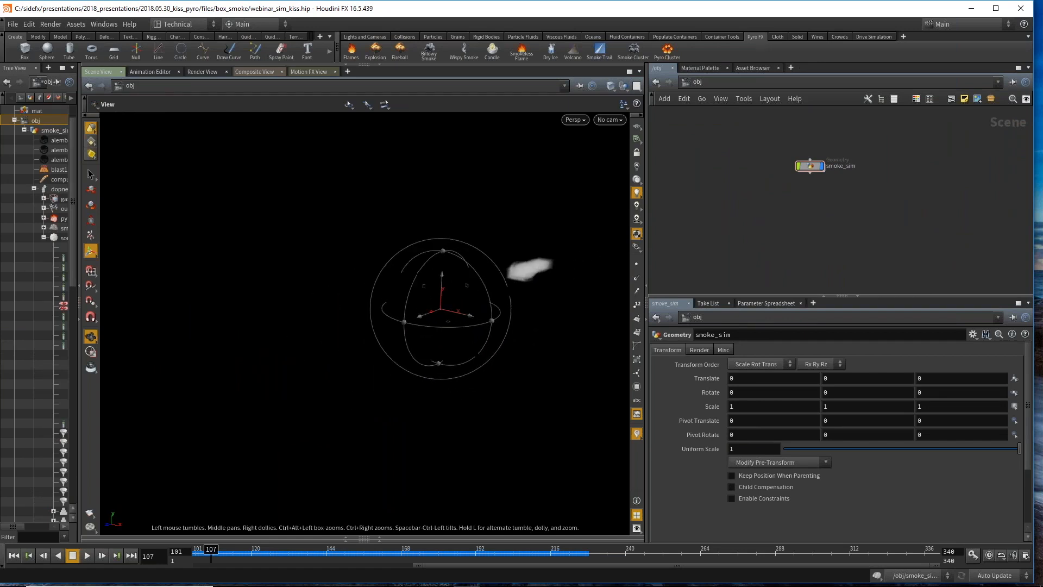
left_click(370, 39)
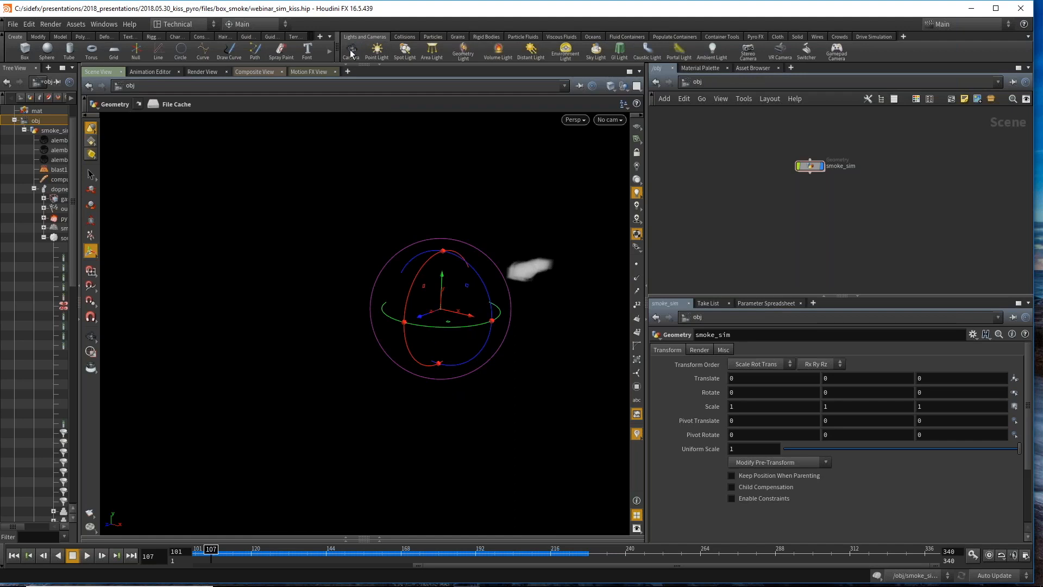
left_click(351, 50, "ctrl")
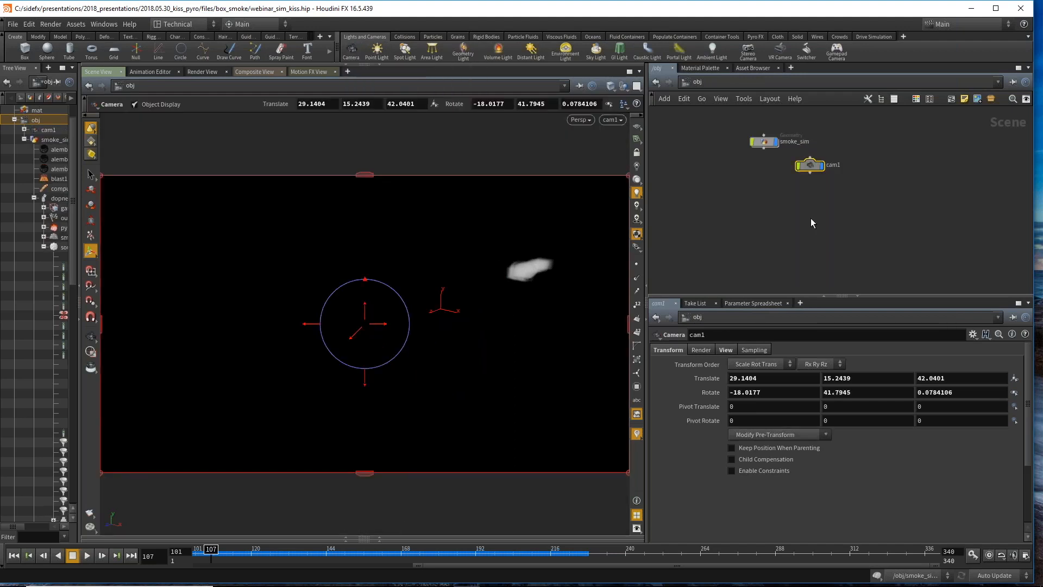
left_click_drag(812, 168, 846, 148)
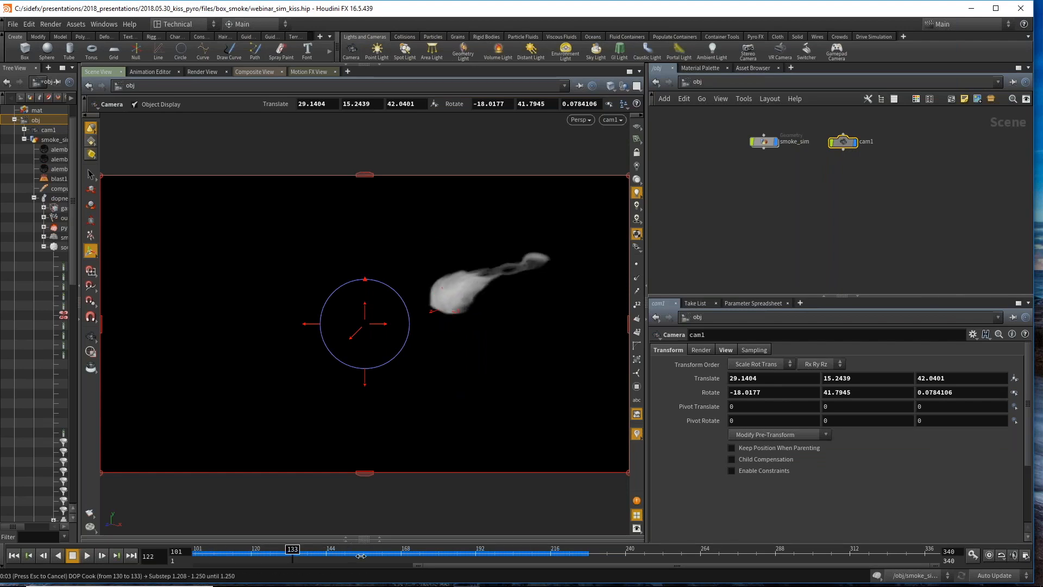
Step: Scope the camera's Translate and Rotate channels in the Animation Editor, close the editor, and return to frame 101
key("Escape")
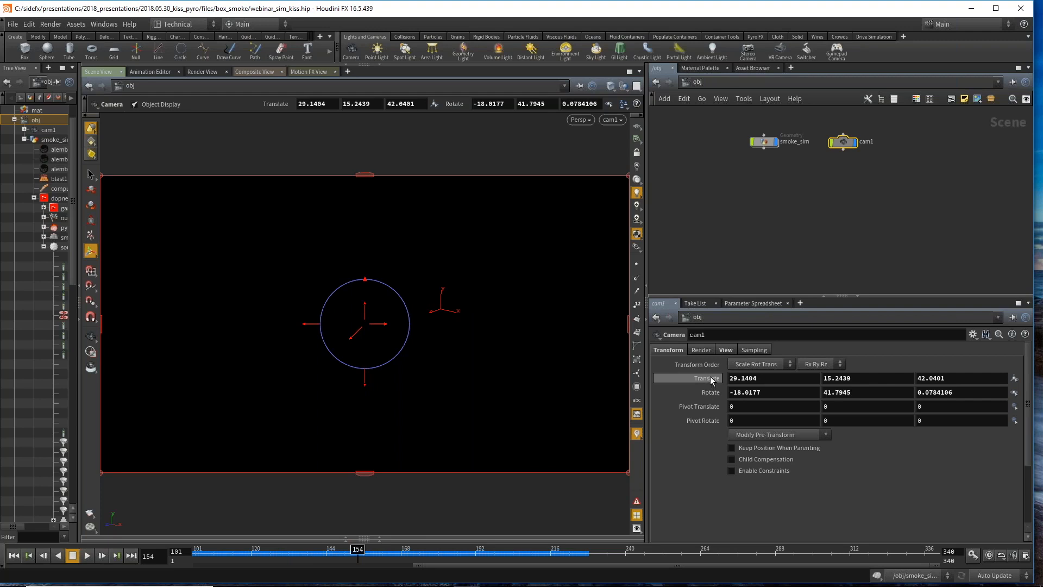
left_click(710, 396, "shift")
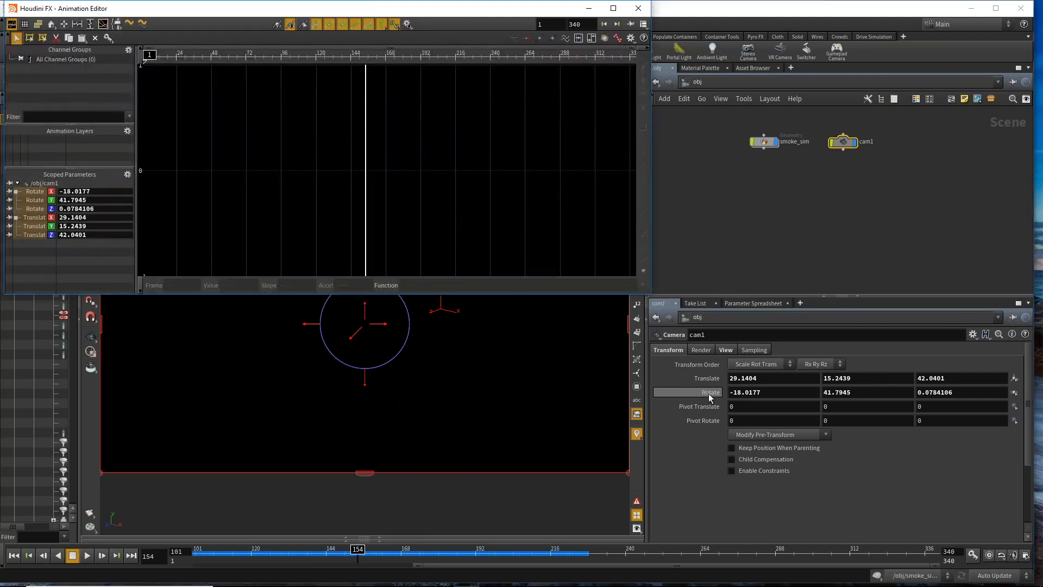
left_click(648, 10)
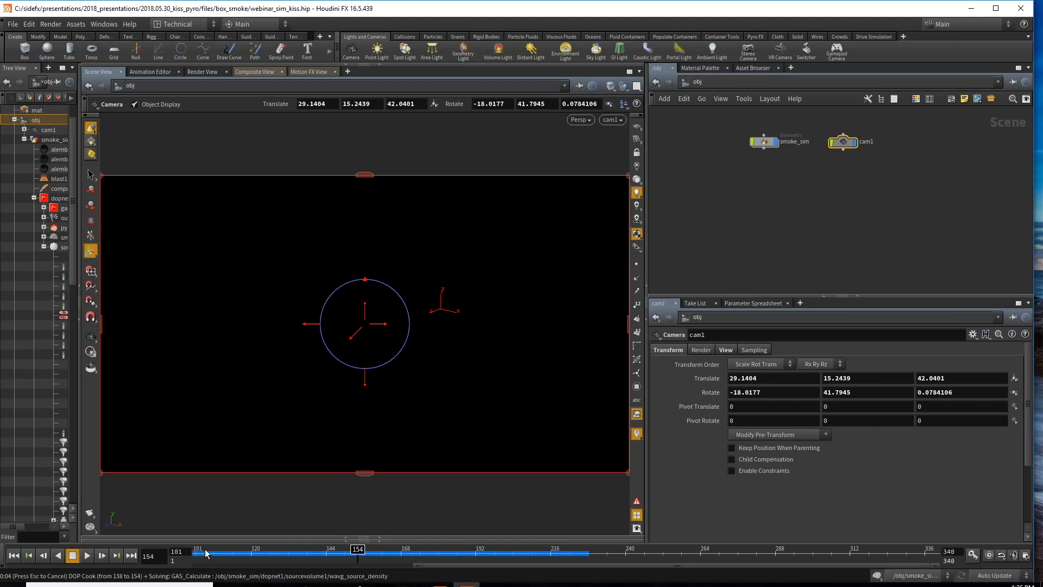
left_click(199, 550)
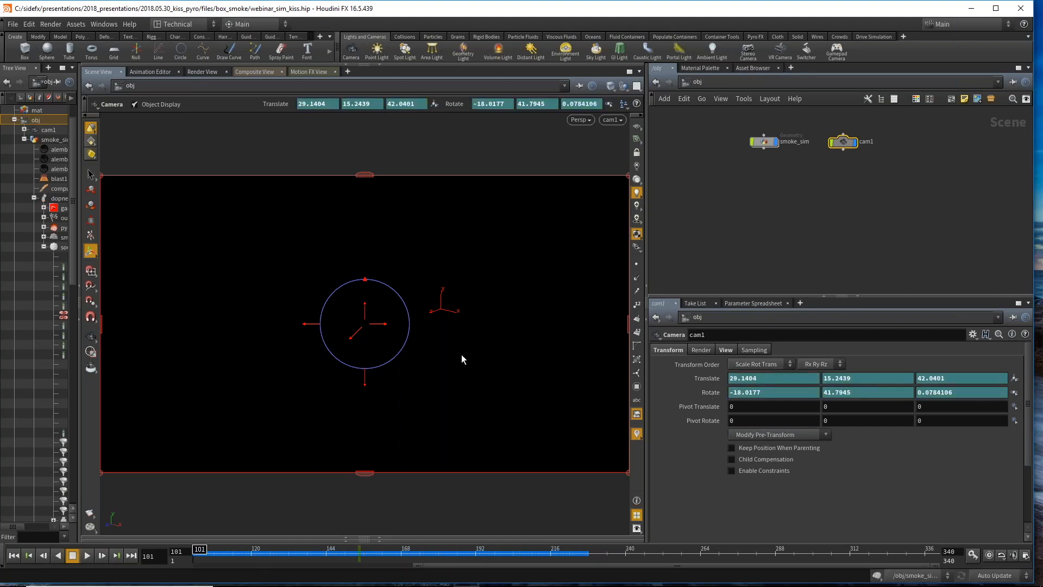
Step: Delete the animation channels from the camera's Translate and Rotate parameters
right_click(706, 378)
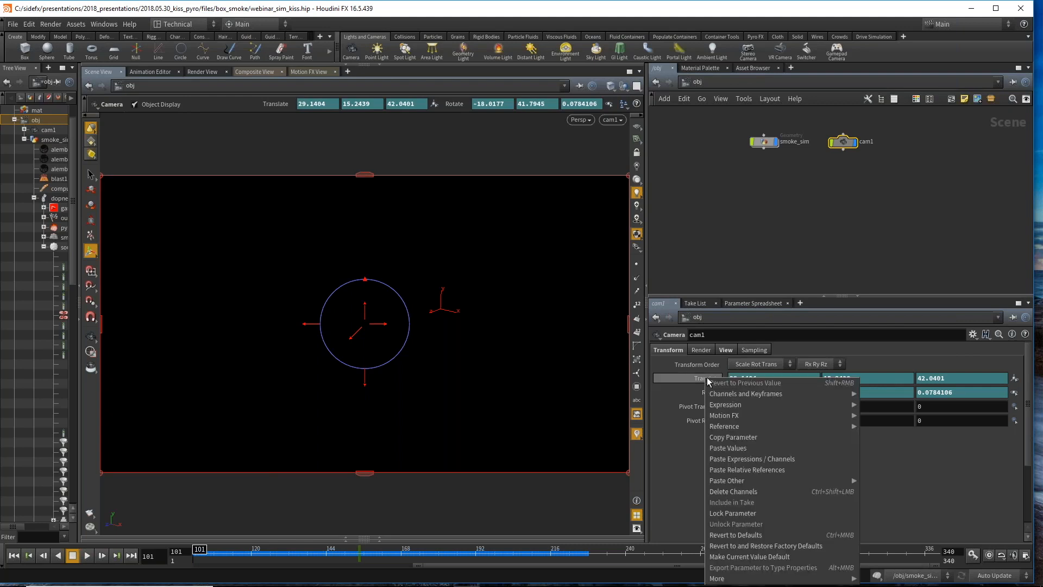
left_click(764, 489)
right_click(702, 393)
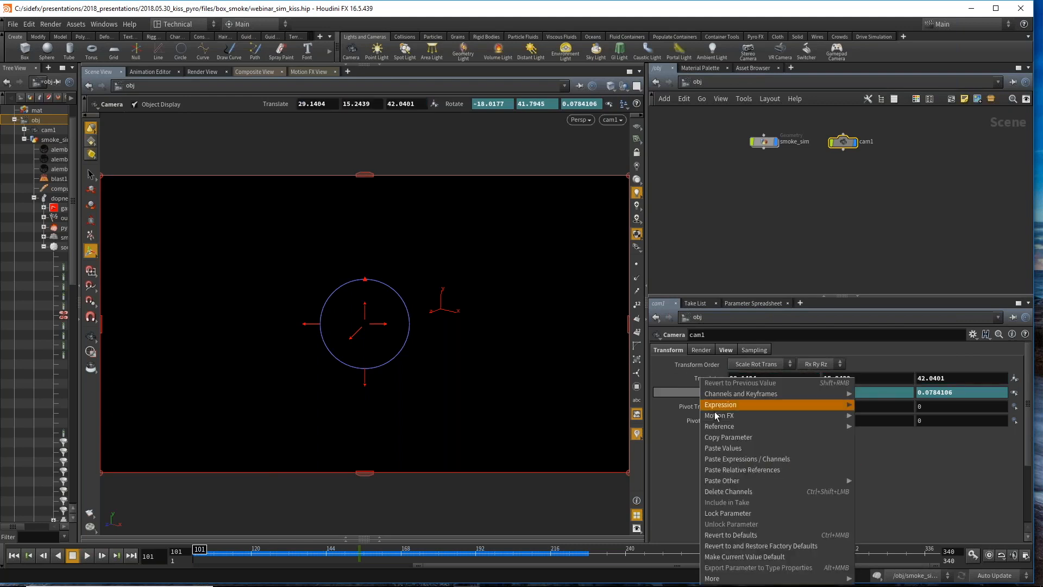
left_click(766, 490)
Step: Play and scrub the smoke simulation through the camera up to frame 149 to examine the trail's movement
left_click(87, 555)
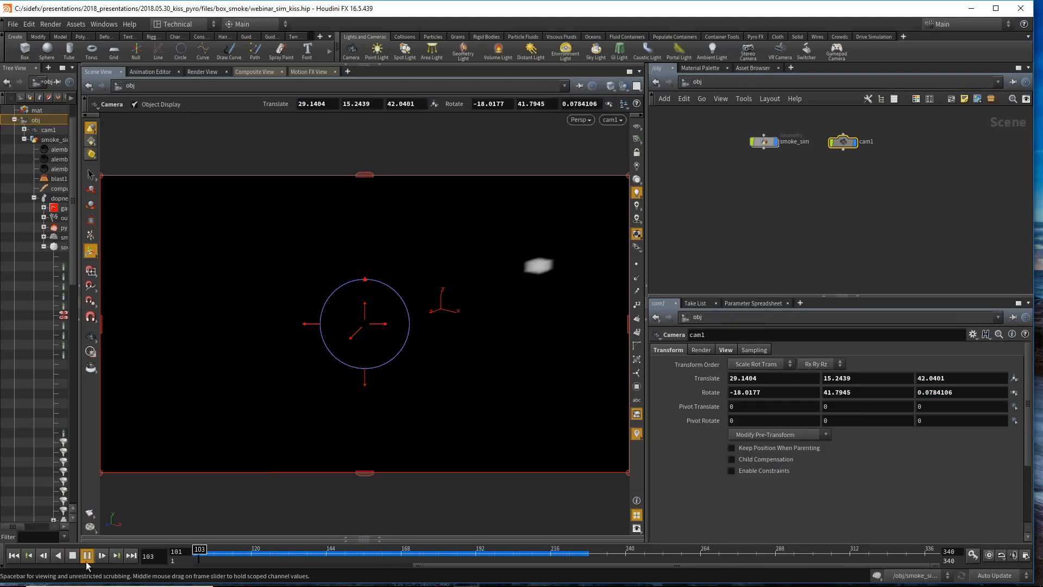
left_click_drag(198, 552, 307, 553)
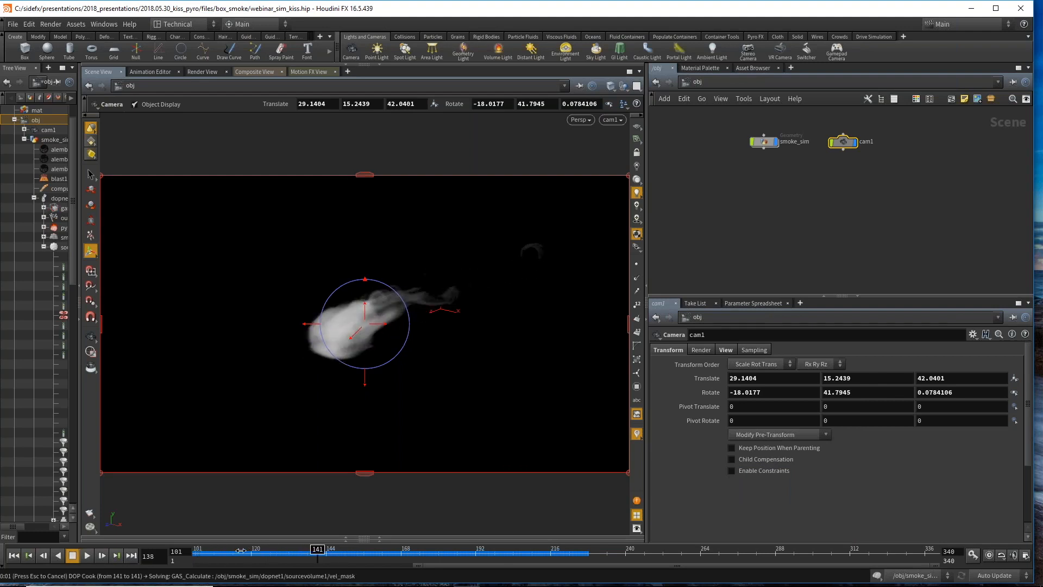
left_click_drag(240, 550, 270, 541)
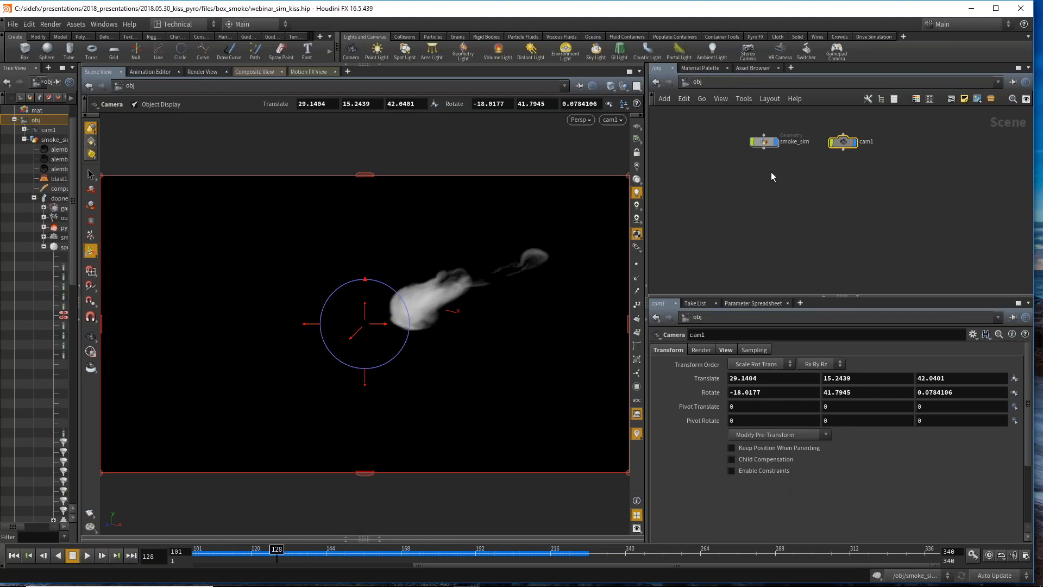
middle_click_drag(771, 172, 743, 194)
left_click(364, 553)
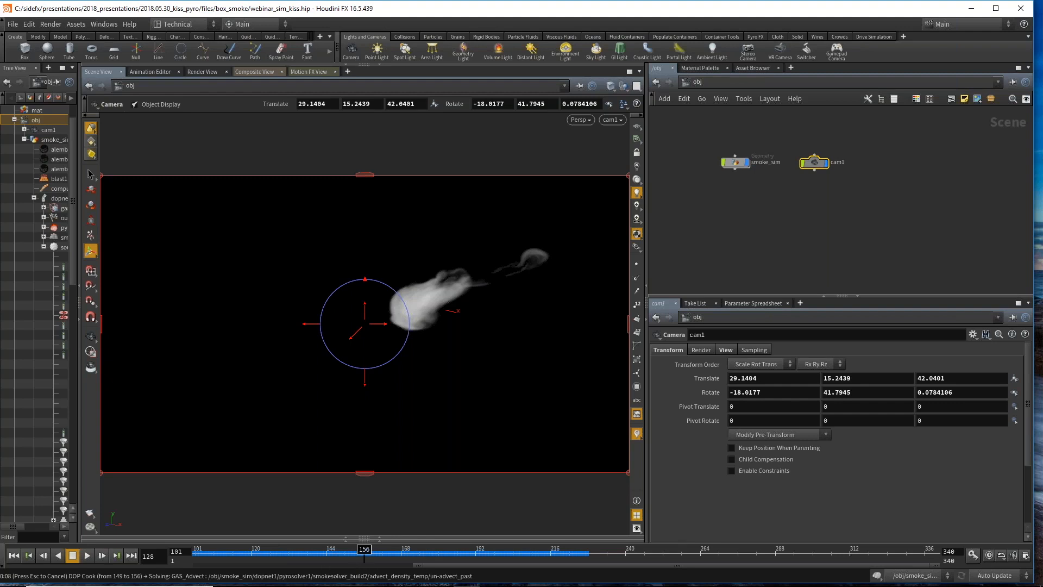
left_click(299, 551)
left_click_drag(298, 549, 342, 550)
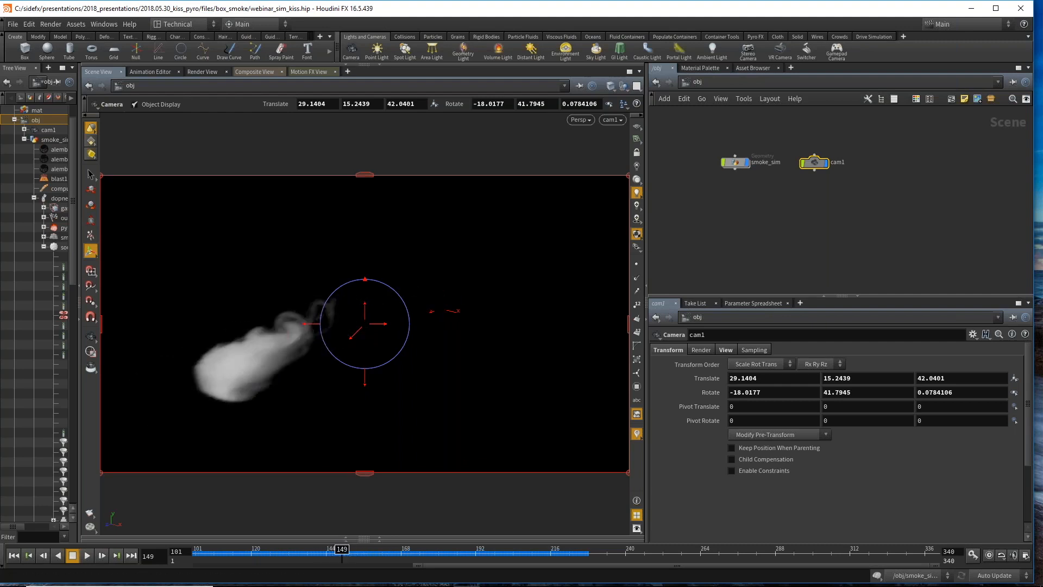
Step: Enter smoke_sim and move filecache2 lower to leave room for a node below volumevisualization1
double_click(735, 161)
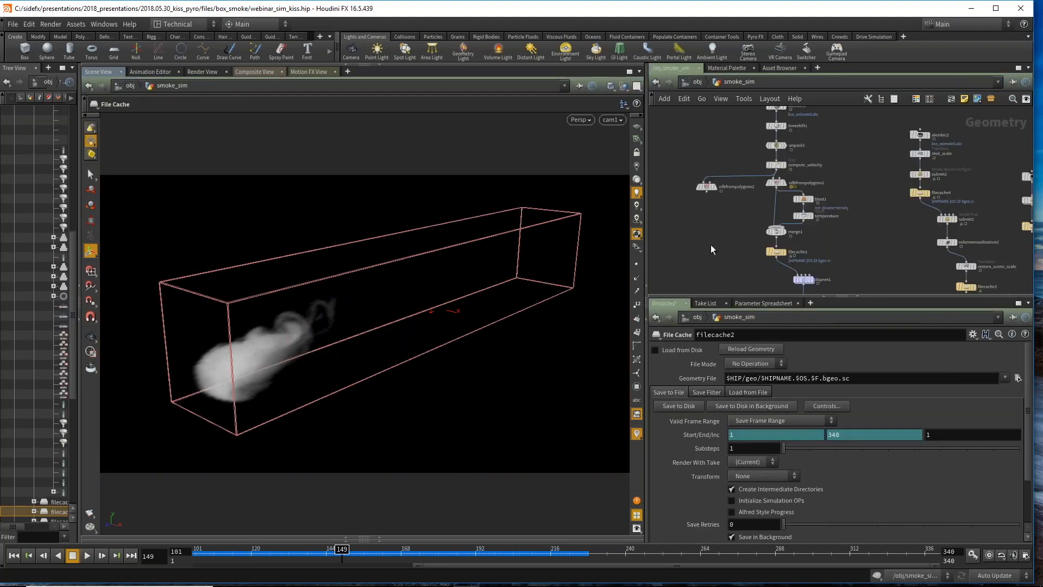
scroll(785, 214, "up", 4)
left_click_drag(794, 202, 803, 241)
scroll(839, 185, "down", 2)
middle_click_drag(838, 187, 855, 187)
mouse_move(832, 225)
left_mouse_down()
mouse_move(798, 189)
mouse_move(821, 216)
left_mouse_up()
scroll(815, 213, "up", 2)
middle_click_drag(815, 213, 773, 244)
scroll(755, 240, "down", 2)
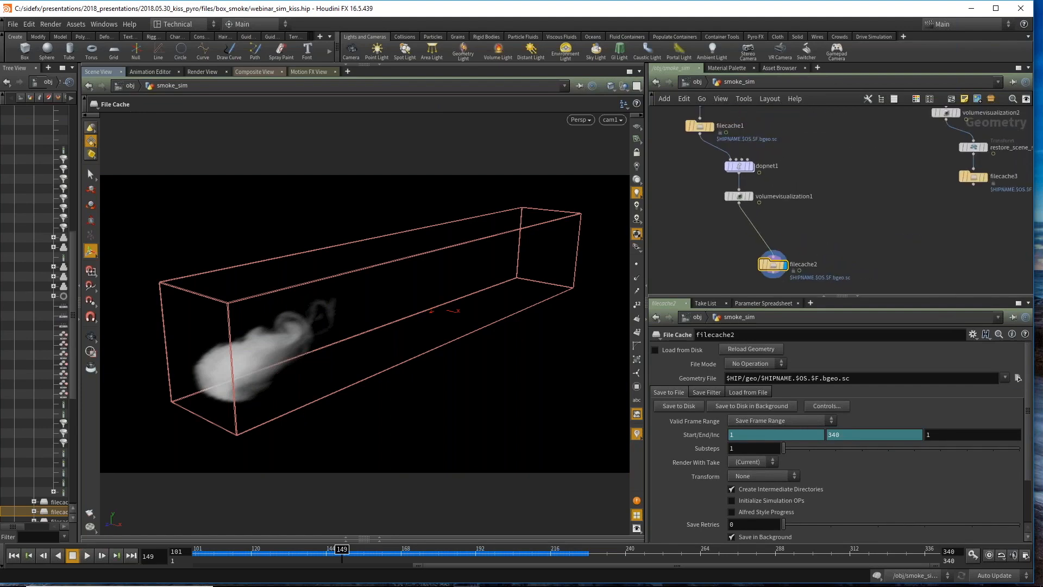
Step: Add a VDB node beside the wire below volumevisualization1 and set its grid definition to From Camera
key("Tab")
type("v")
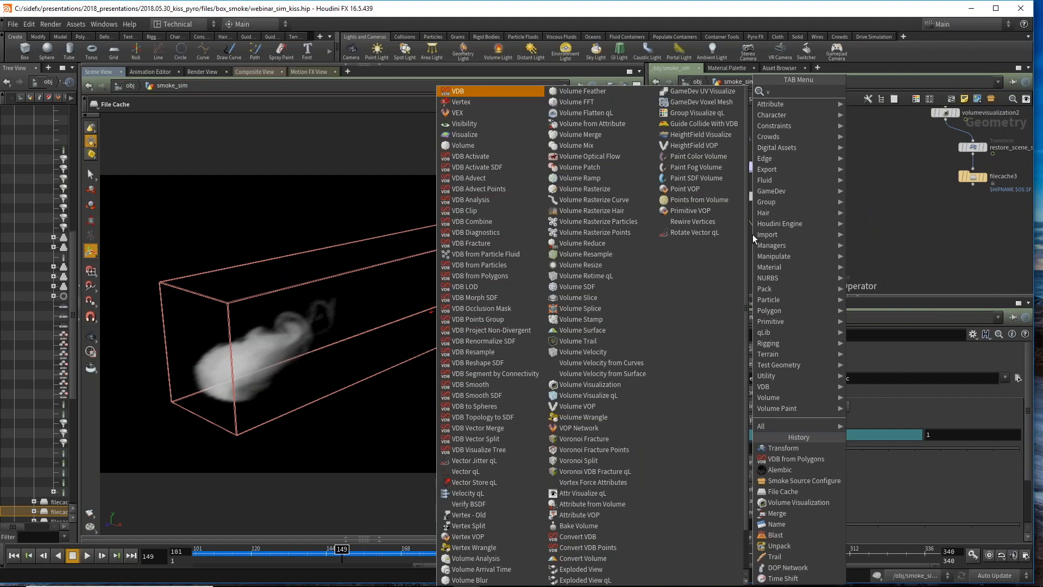
type("db")
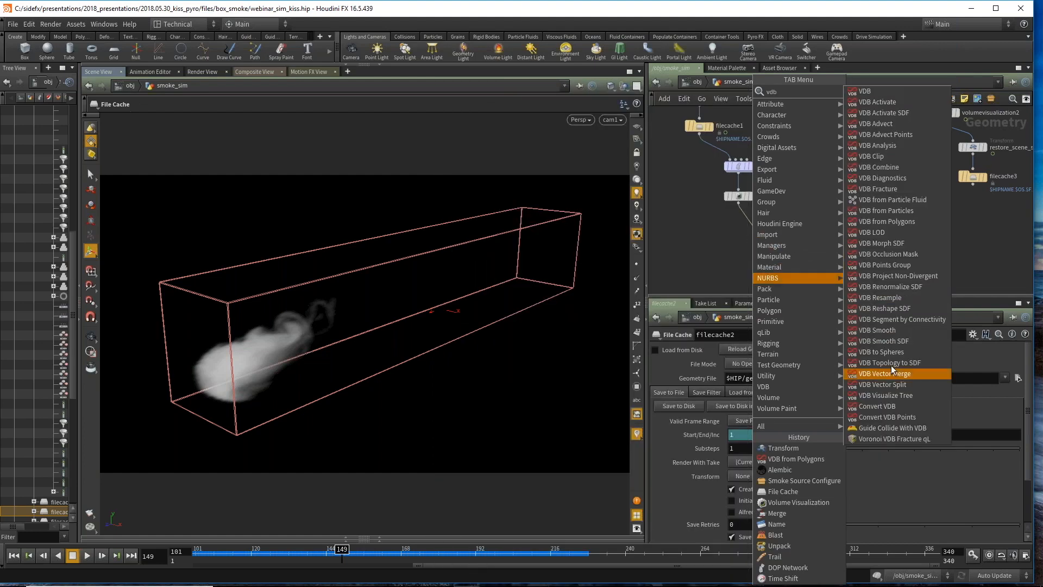
left_click(896, 91)
left_click(697, 239)
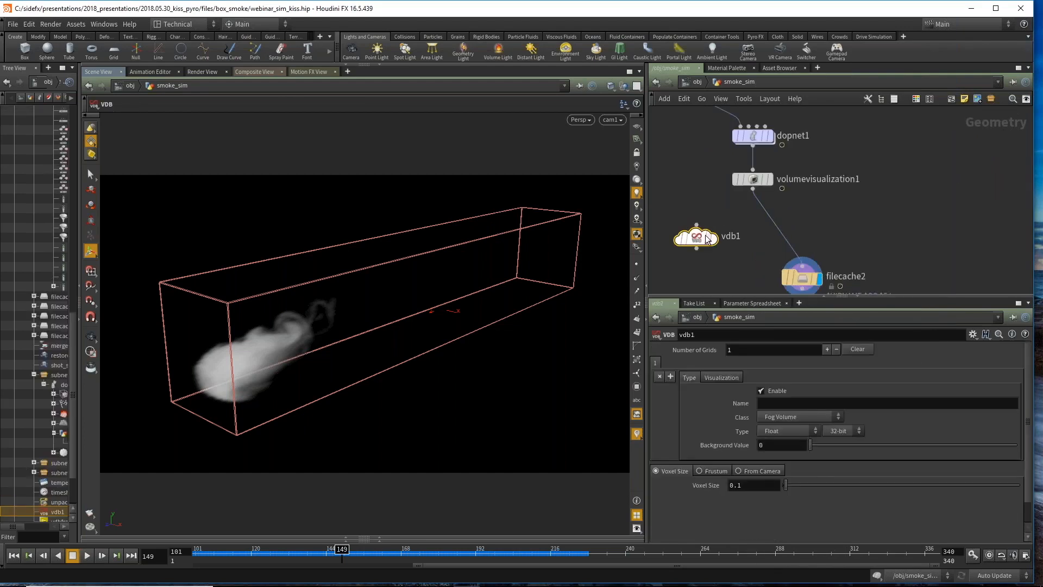
left_click_drag(697, 239, 700, 234)
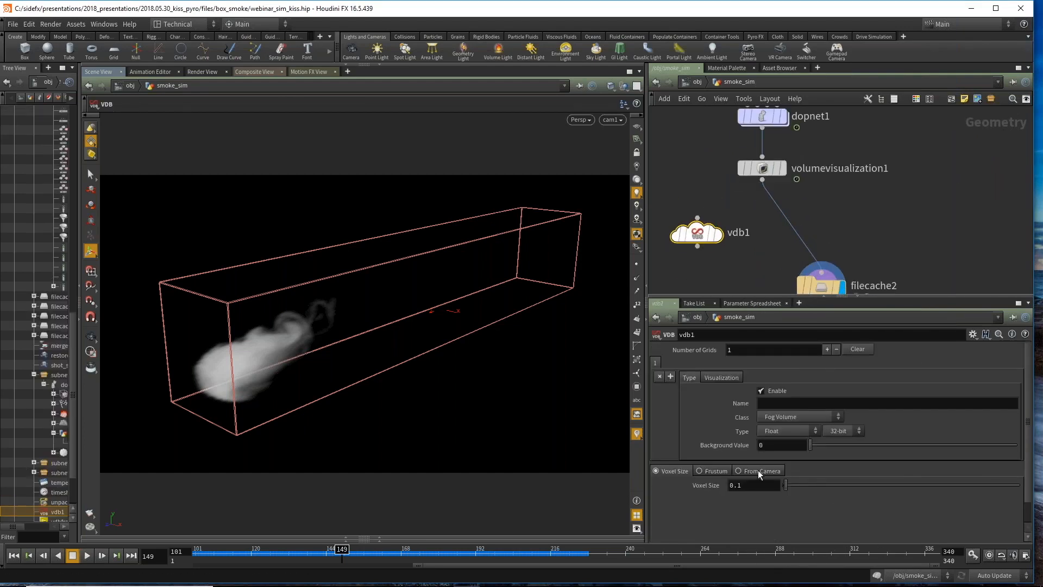
left_click(739, 470)
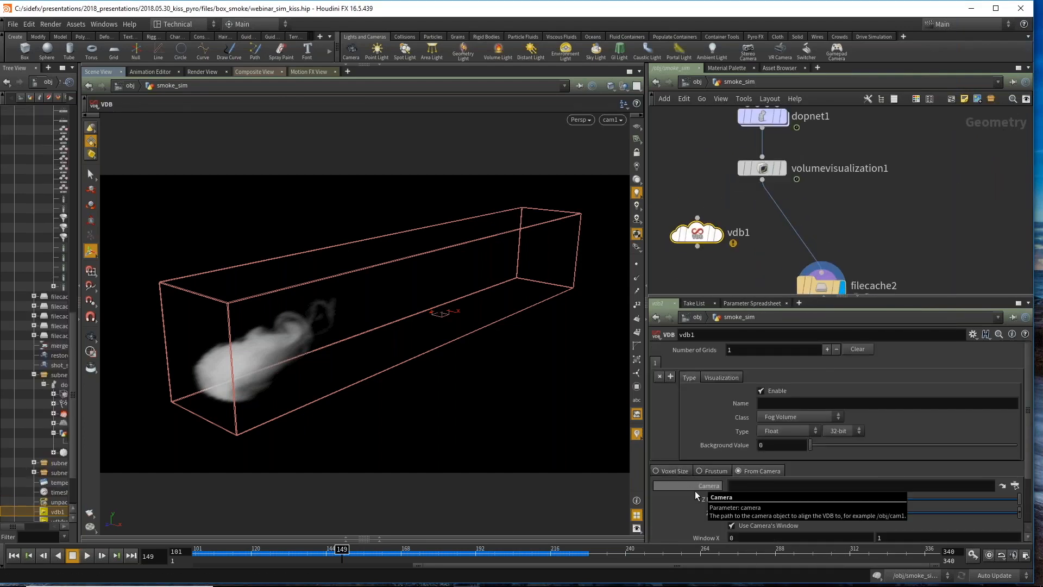
Step: Delete the shot_scale Transform node above subnet2 in the smoke trail branch
scroll(835, 239, "down", 10)
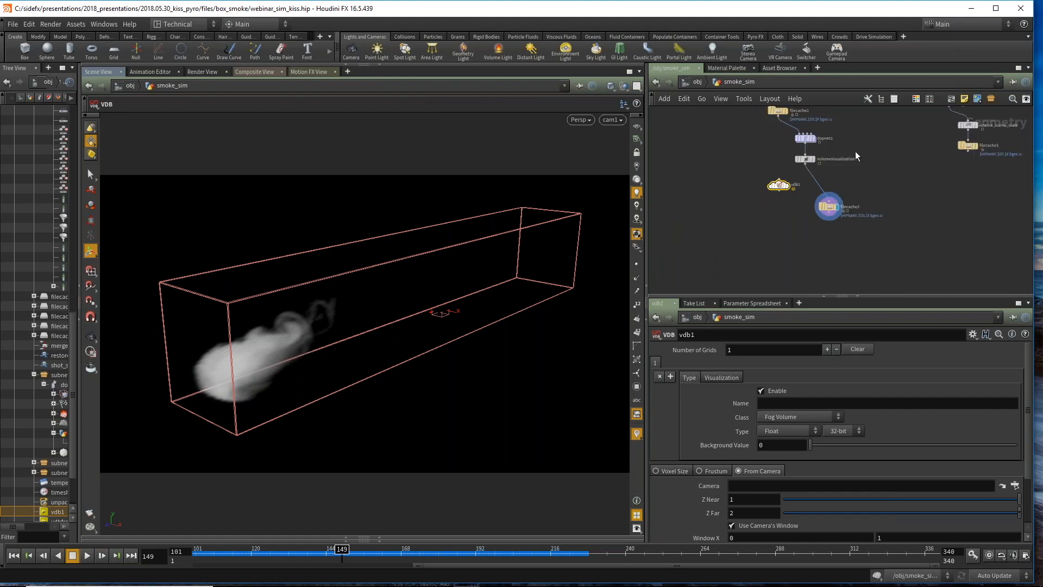
middle_click_drag(841, 198, 681, 161)
scroll(803, 190, "up", 5)
scroll(855, 255, "down", 3)
scroll(735, 151, "up", 5)
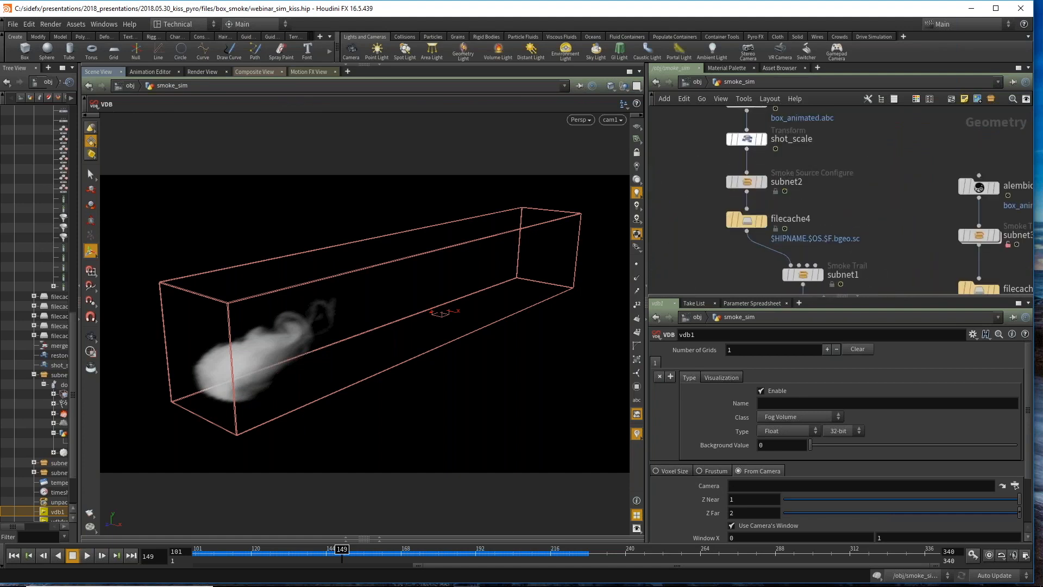
left_click(748, 143)
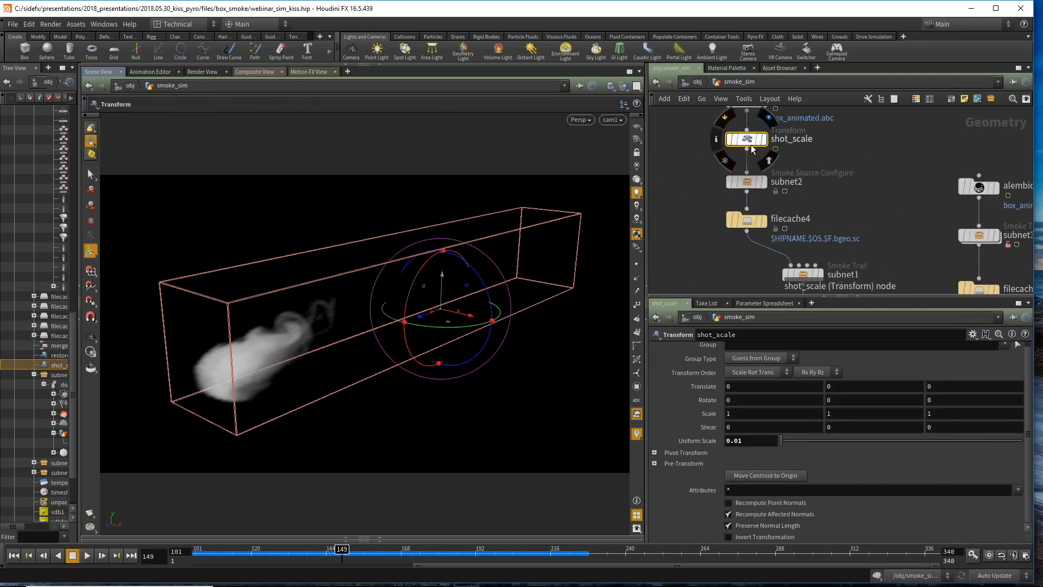
key("Delete")
Step: Delete the restore_scene_scale Transform node between volumevisualization2 and filecache3
scroll(795, 162, "down", 3)
middle_click_drag(795, 161, 797, 92)
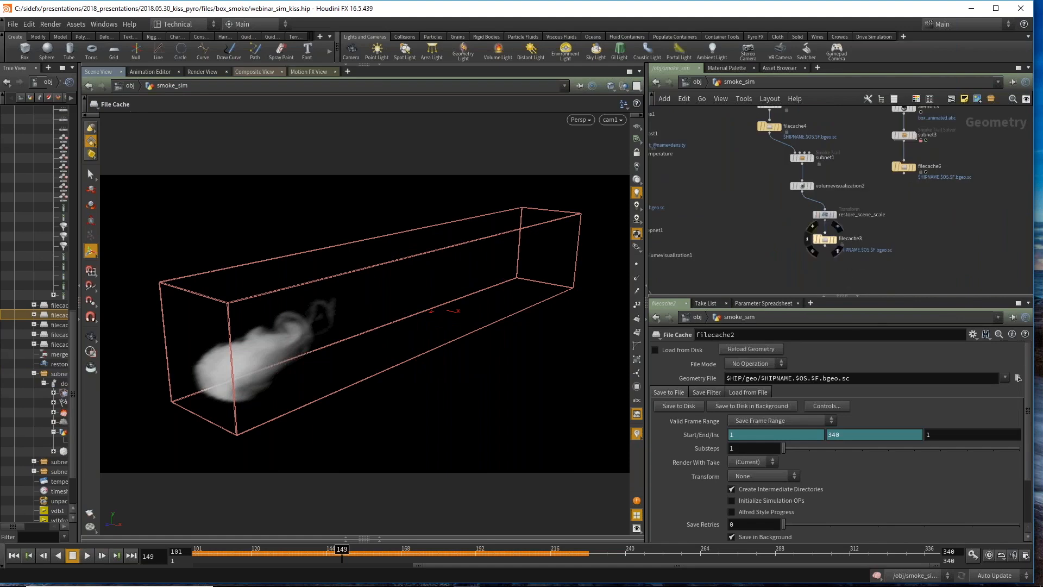
left_click(823, 214)
key("Delete")
scroll(744, 190, "down", 3)
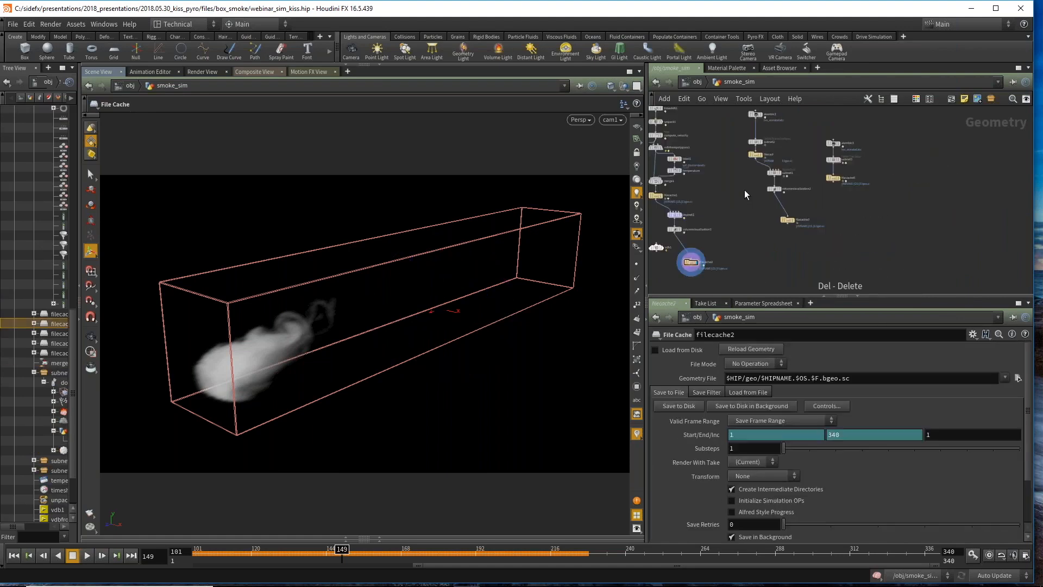
Step: Add a Null at the object level above smoke_sim and connect it as smoke_sim's parent
key("u")
key("Tab")
type("null")
key("Return")
left_click(753, 147)
left_click_drag(753, 159, 744, 190)
Step: Rename the new Null object as shot_scale
left_click(773, 169)
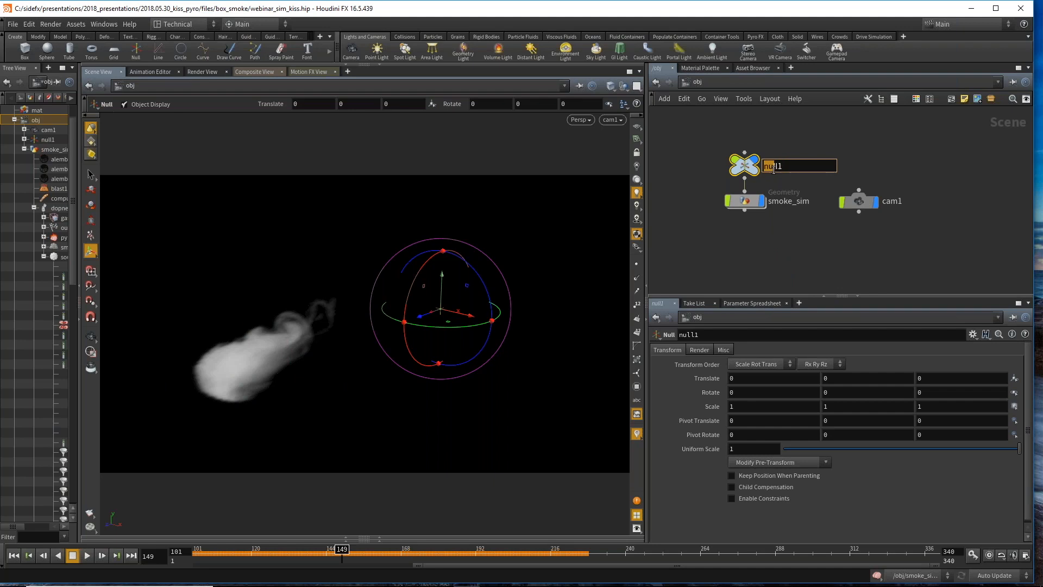
key("ctrl+a")
type("shot_scale")
key("Return")
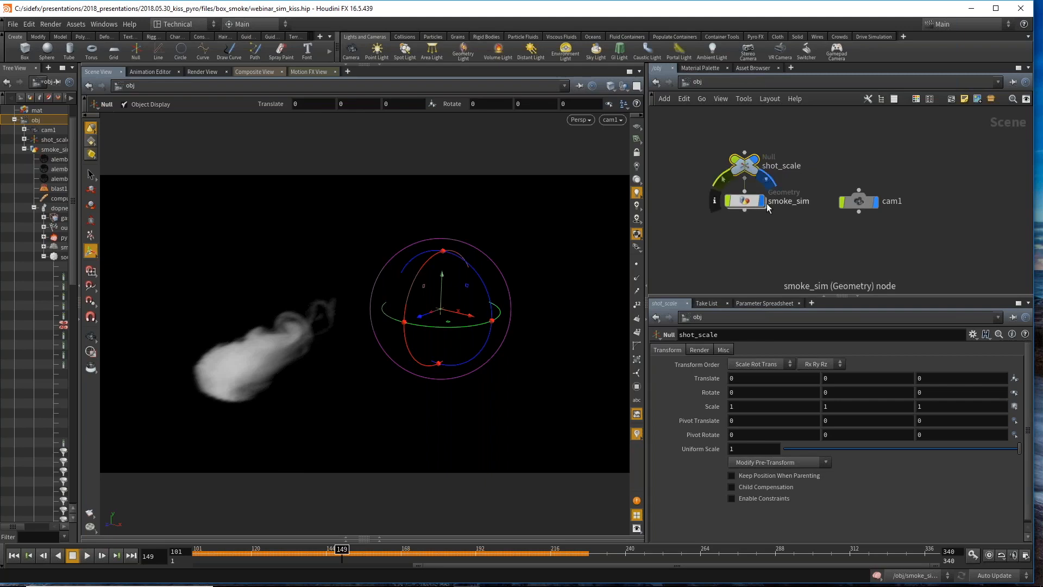
Step: Return inside the smoke_sim network to the unconnected VDB node near filecache2
key("i")
key("u")
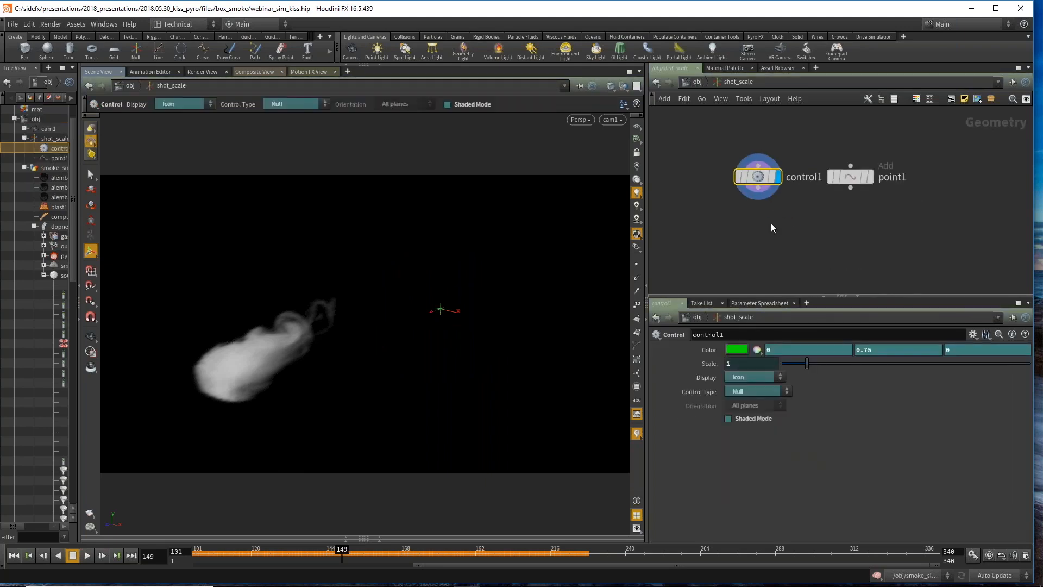
key("i")
scroll(728, 254, "up", 2)
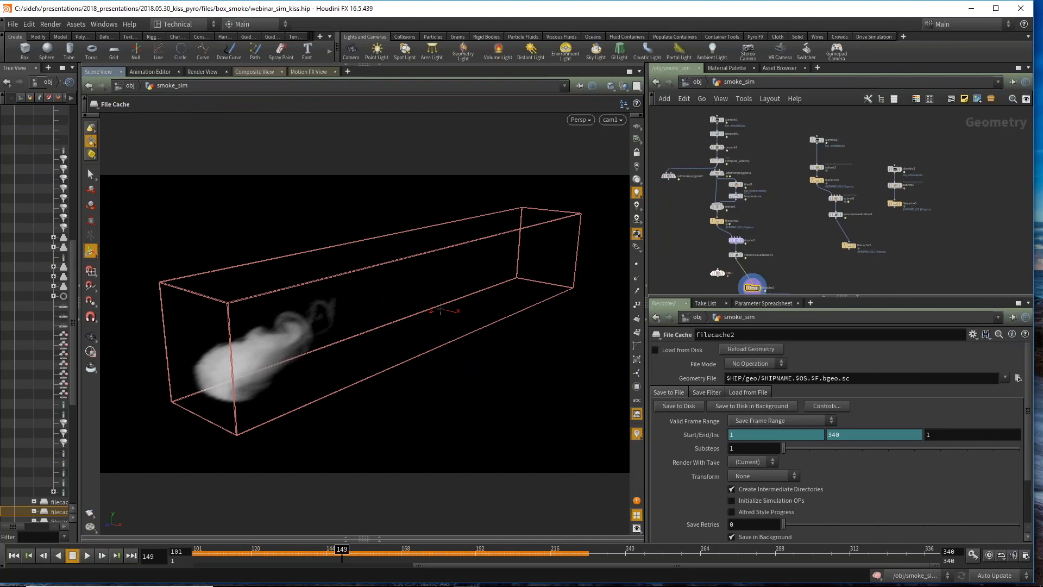
scroll(712, 271, "up", 2)
scroll(712, 272, "up", 3)
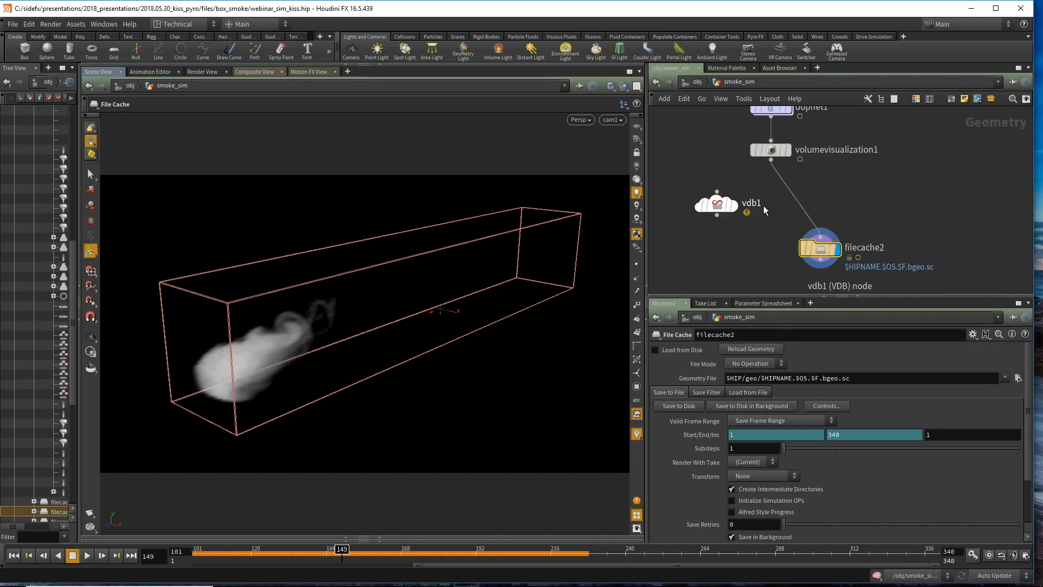
Step: Reposition the VDB node and filecache2 to make room, and rename the VDB node as cam1_vdb
left_click(718, 206)
left_click_drag(719, 209, 705, 192)
left_click_drag(817, 254, 831, 270)
left_click_drag(715, 194, 720, 210)
scroll(833, 250, "down", 2)
middle_click_drag(722, 211, 761, 168)
left_click_drag(760, 164, 734, 163)
double_click(774, 163)
type("cam1_vdb")
key("Return")
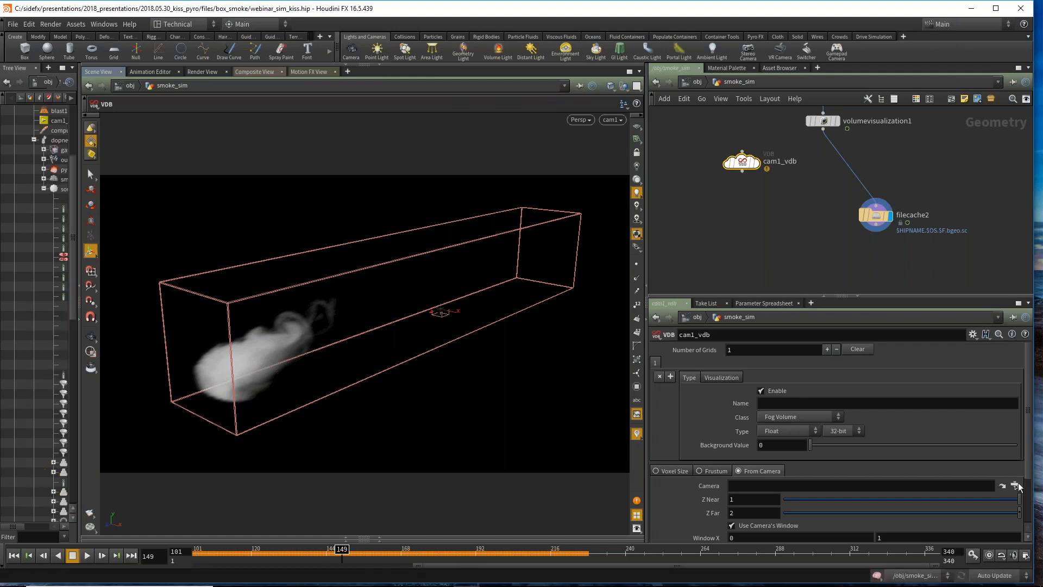
Step: Assign /obj/cam1 as the Camera of the cam1_vdb node
left_click(1015, 485)
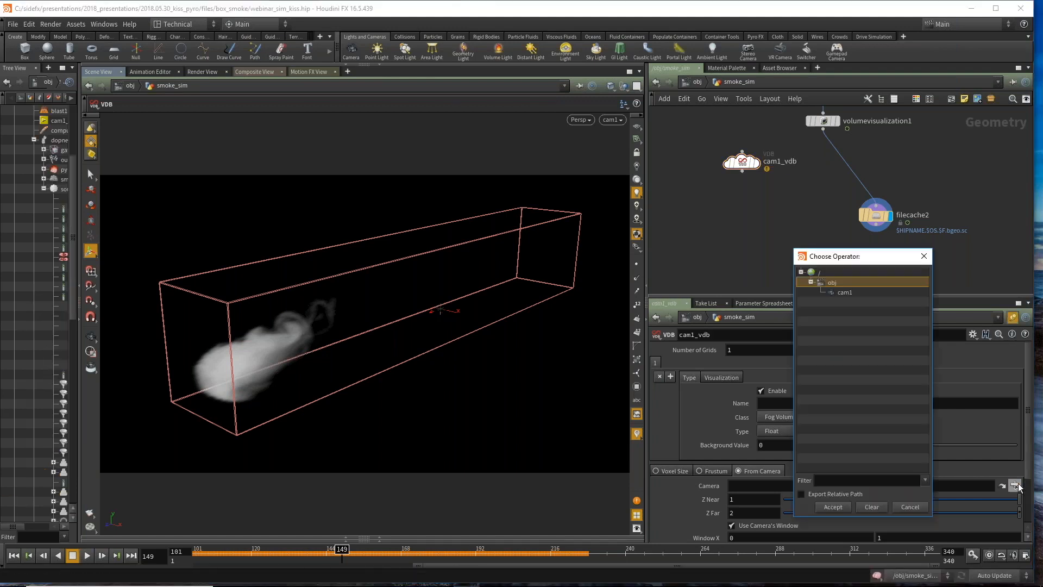
left_click(836, 294)
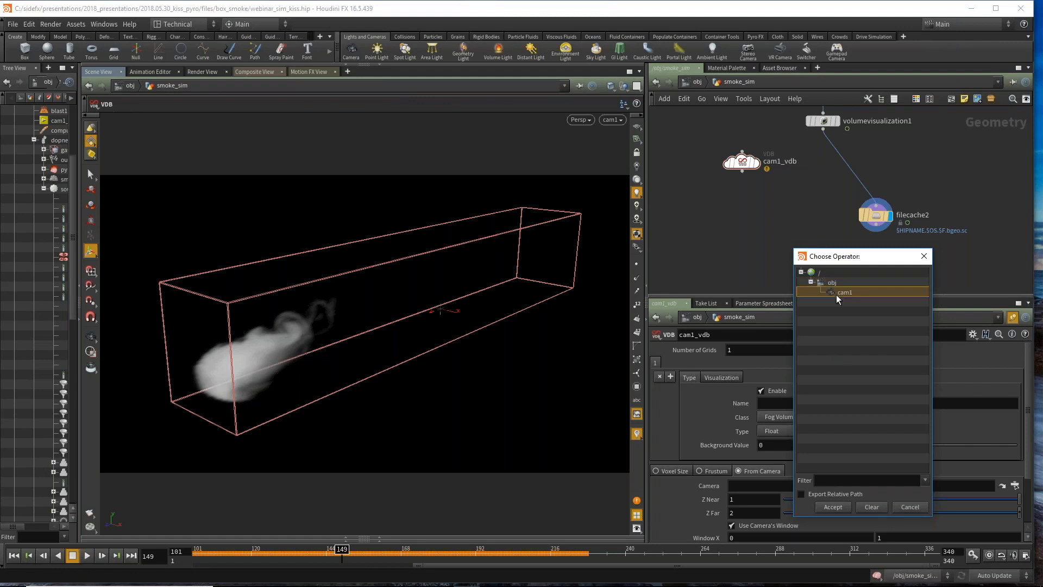
left_click(831, 507)
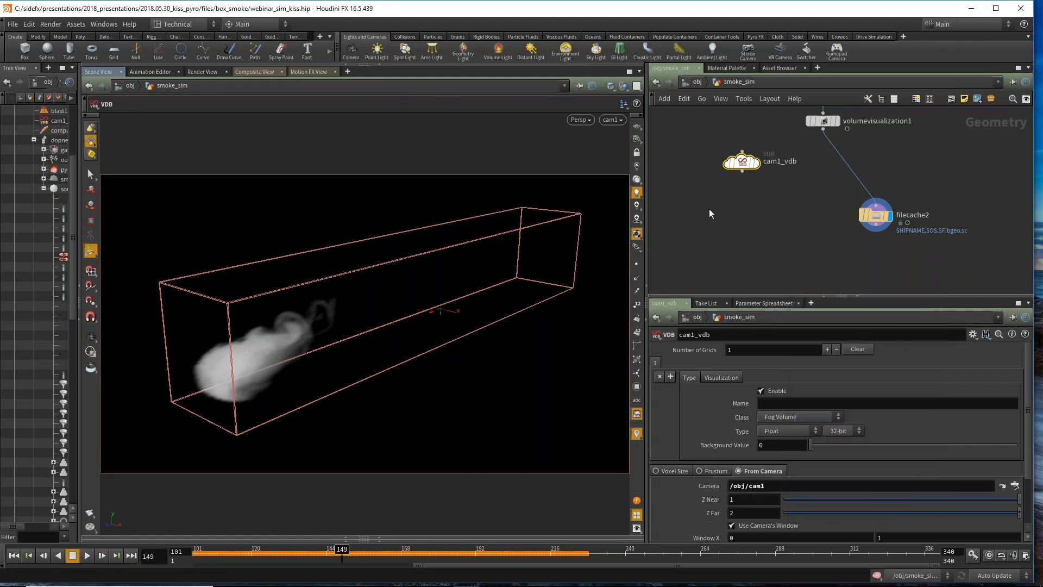
key("Tab")
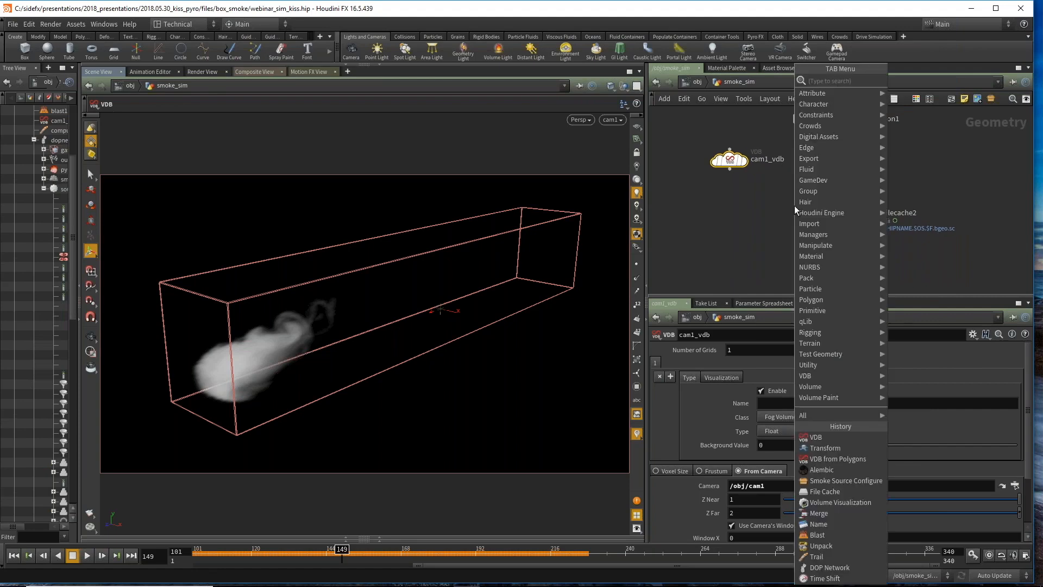
type("vdb")
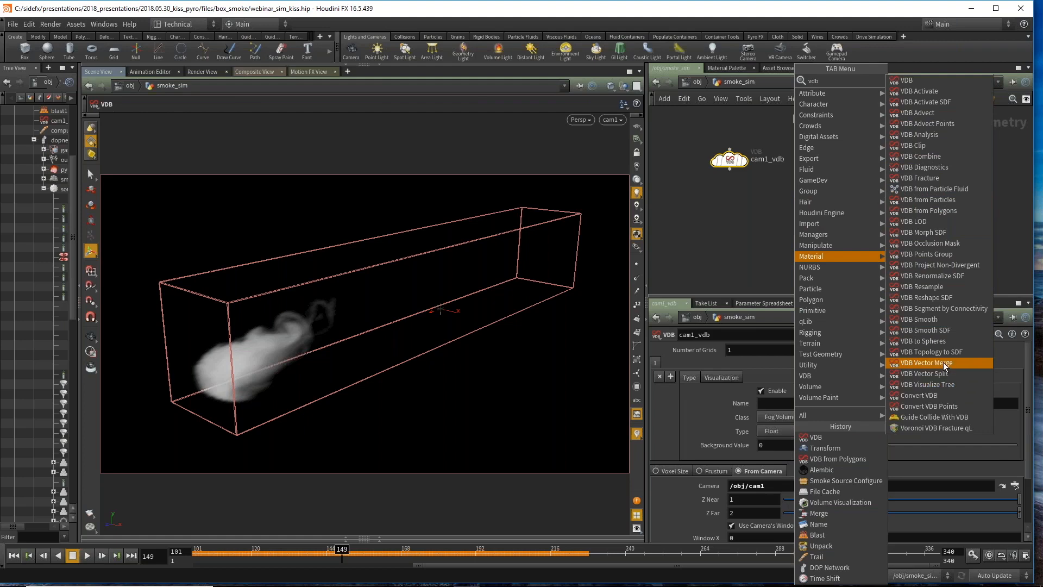
key("Escape")
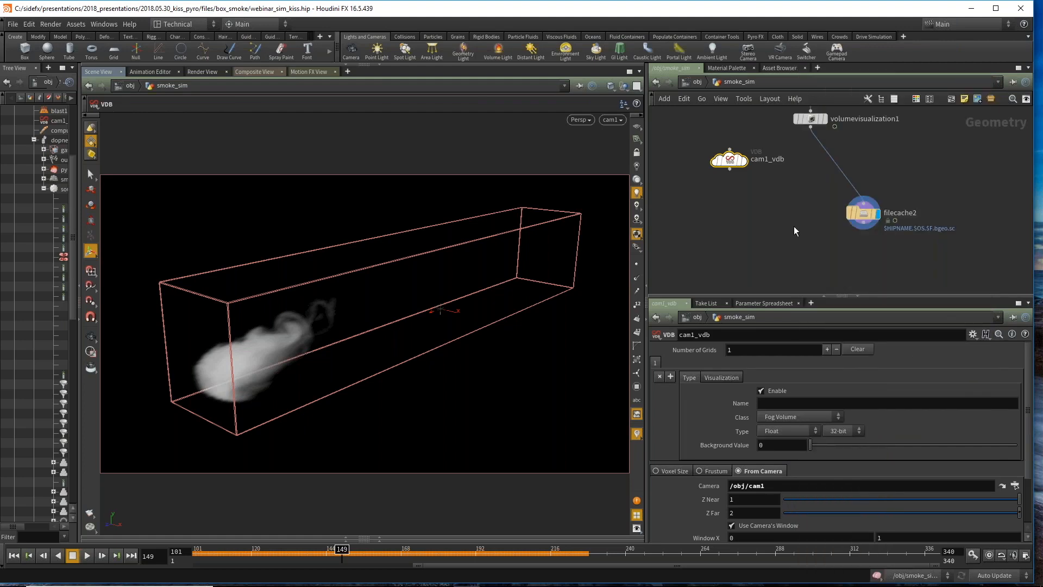
key("Tab")
type("merg")
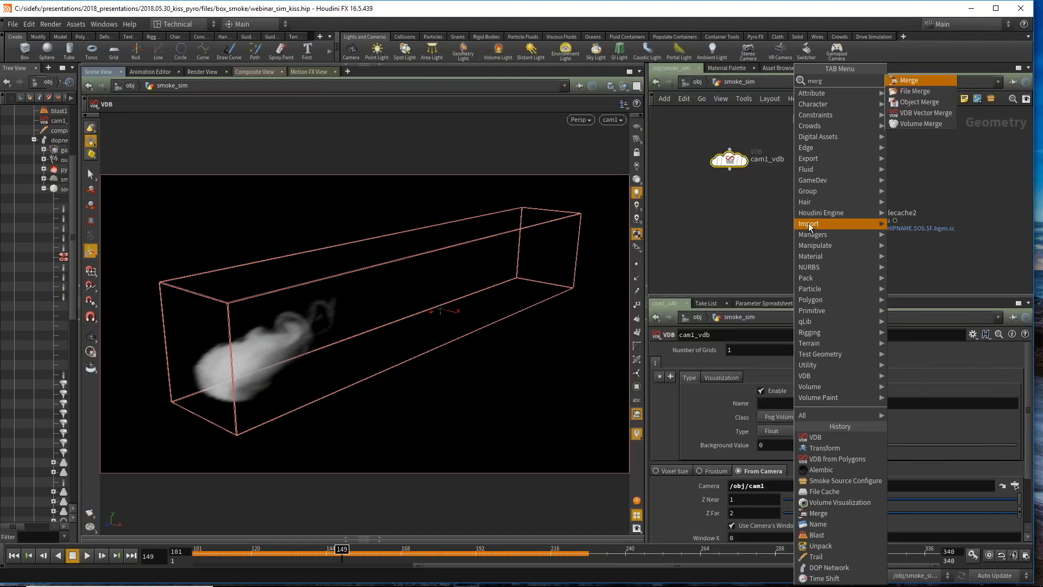
key("Escape")
Step: Add a VDB Combine node between cam1_vdb and filecache2
key("Tab")
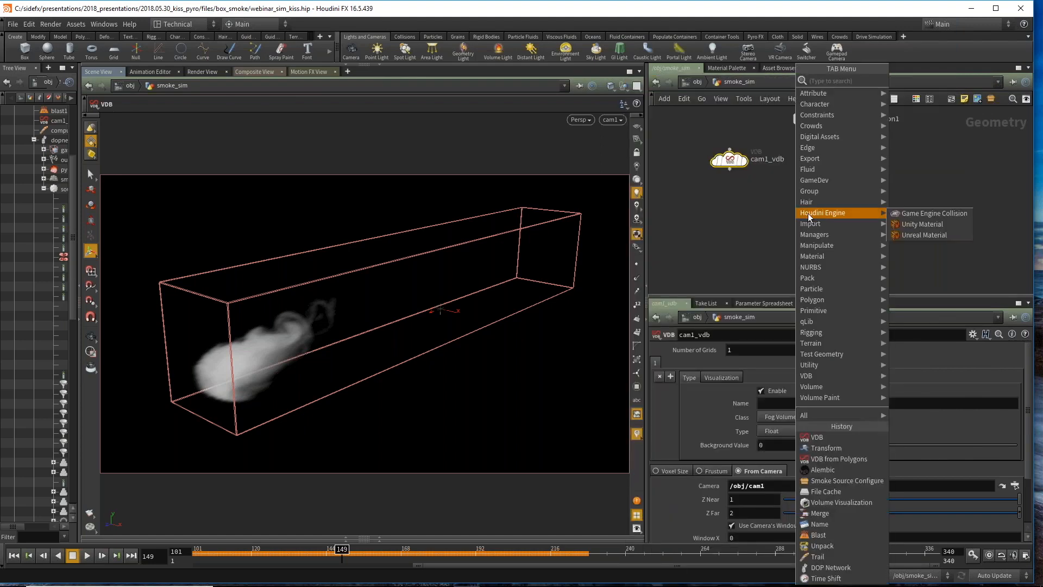
type("vd")
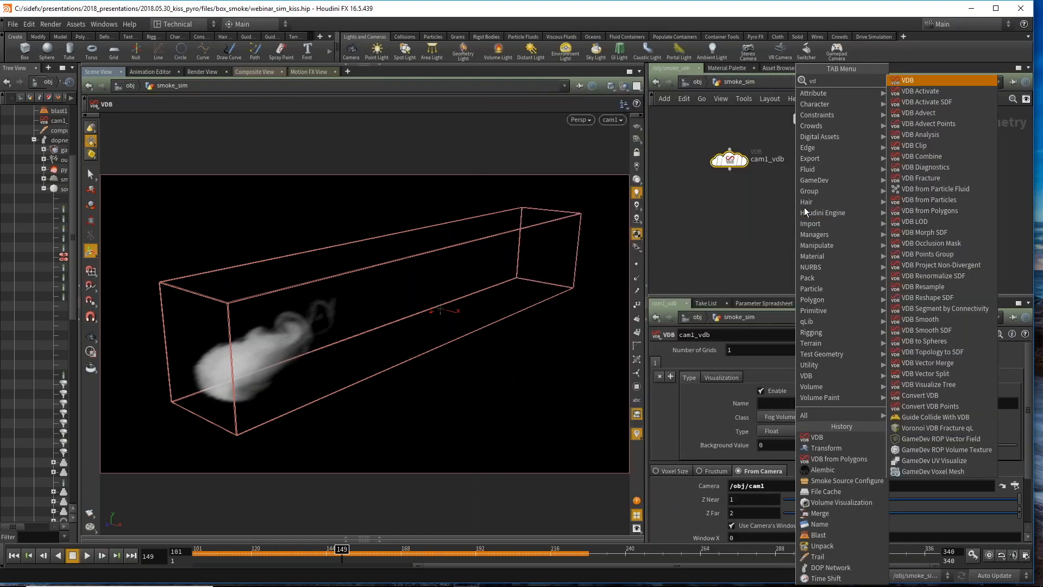
left_click(921, 153)
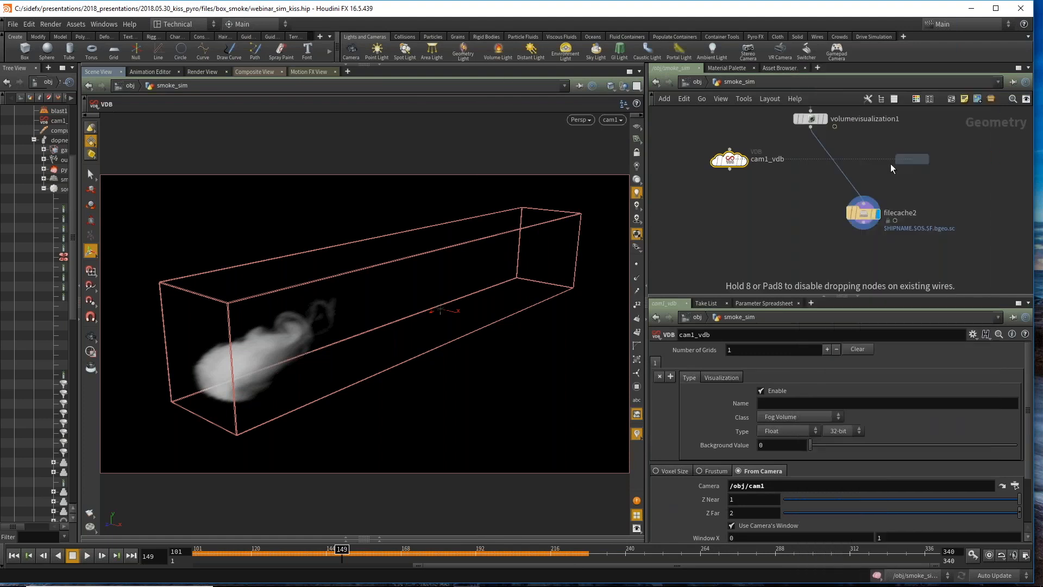
left_click(771, 191)
Step: Wire cam1_vdb into the VDB Combine's first input and volumevisualization1 into its second, and display the combine node
scroll(734, 175, "up", 3)
left_click(720, 160)
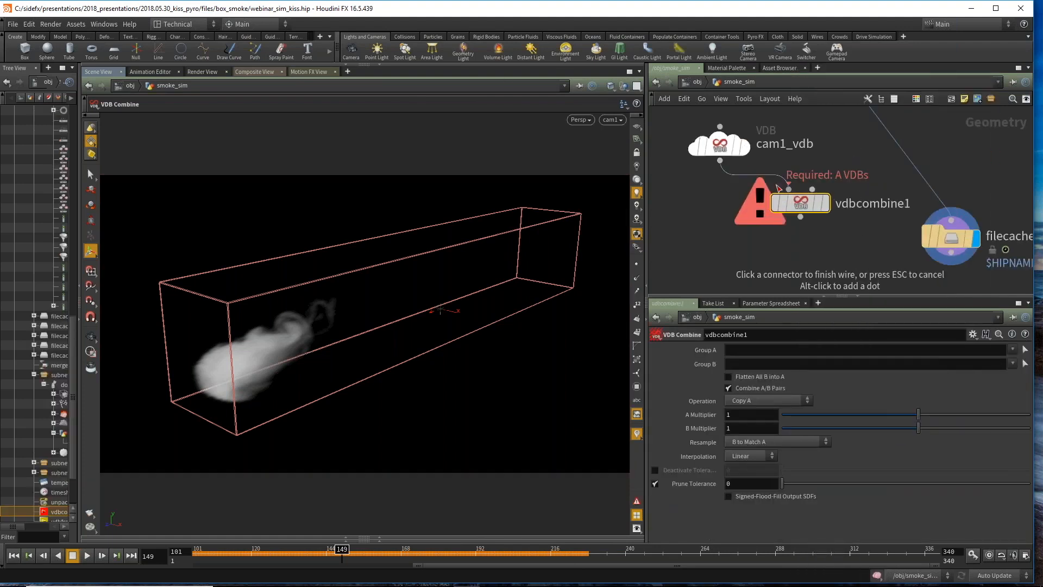
left_click(786, 189)
scroll(738, 165, "down", 3)
left_click(781, 179)
left_click(808, 120)
left_click(789, 186)
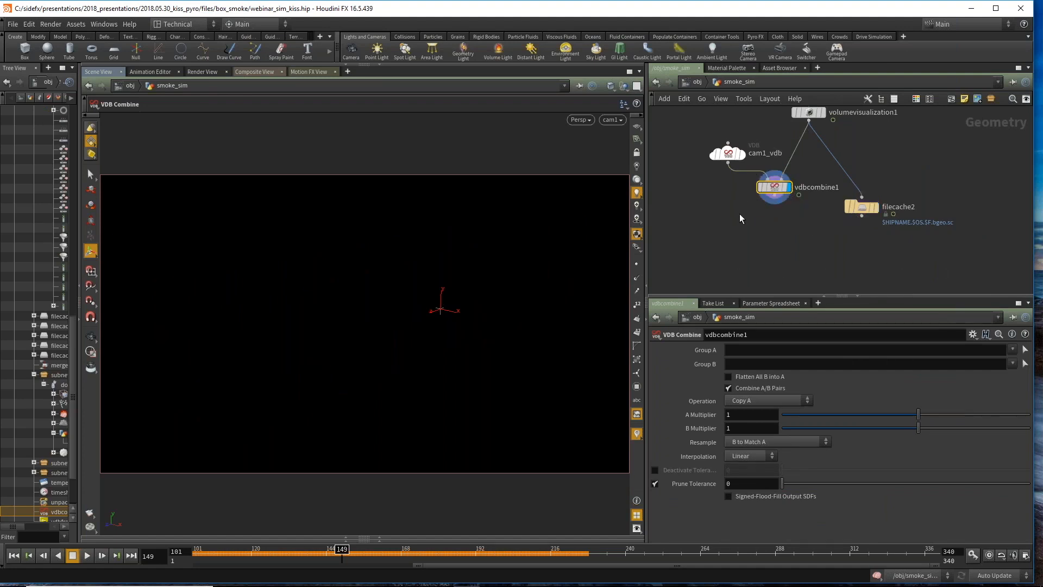
Step: Set the VDB Combine operation to Copy B and scrub the timeline to frame 121
left_click(767, 404)
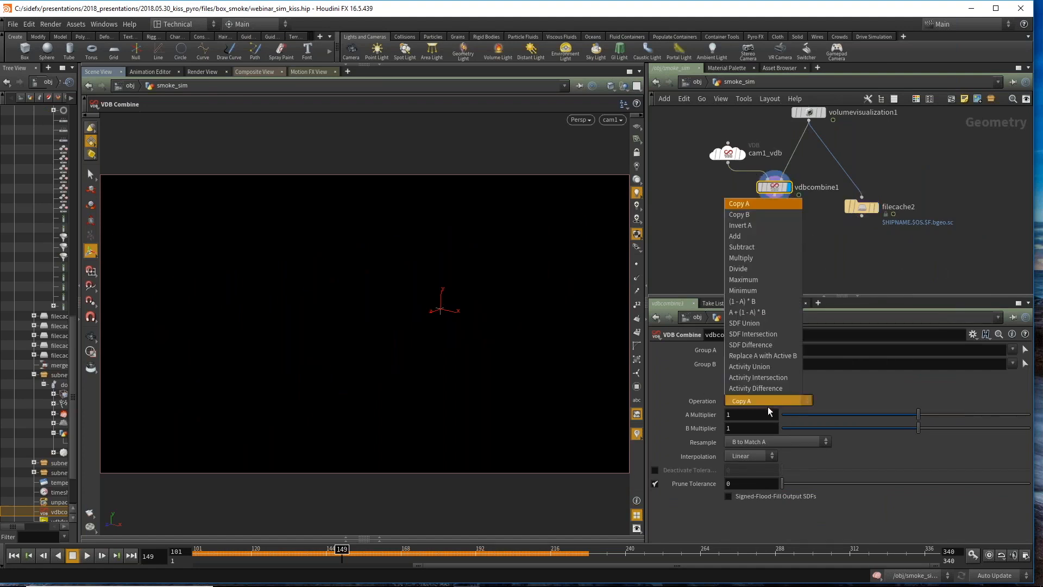
left_click(764, 214)
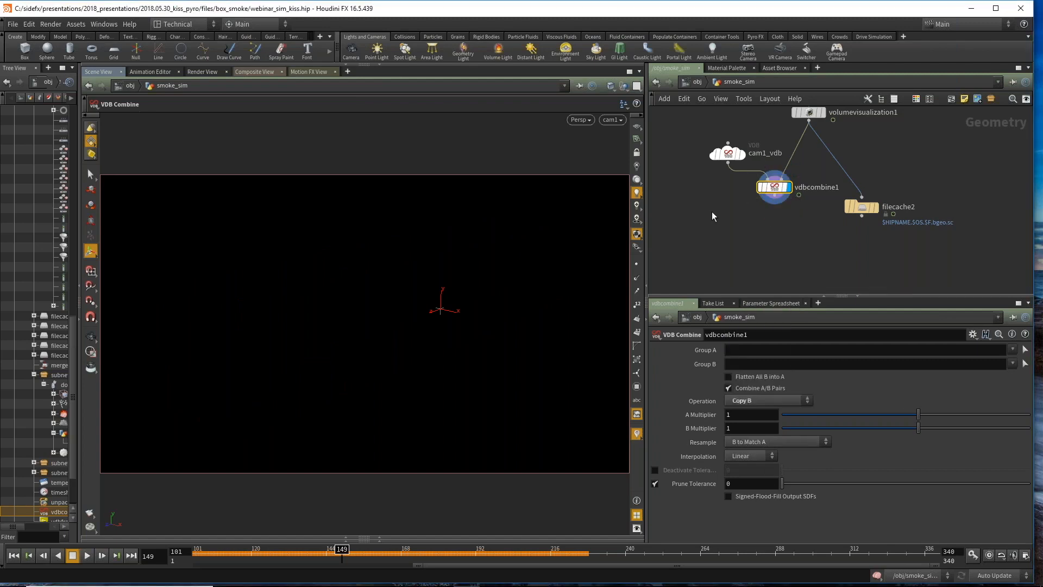
mouse_move(228, 553)
left_mouse_down()
mouse_move(172, 555)
mouse_move(254, 555)
left_mouse_up()
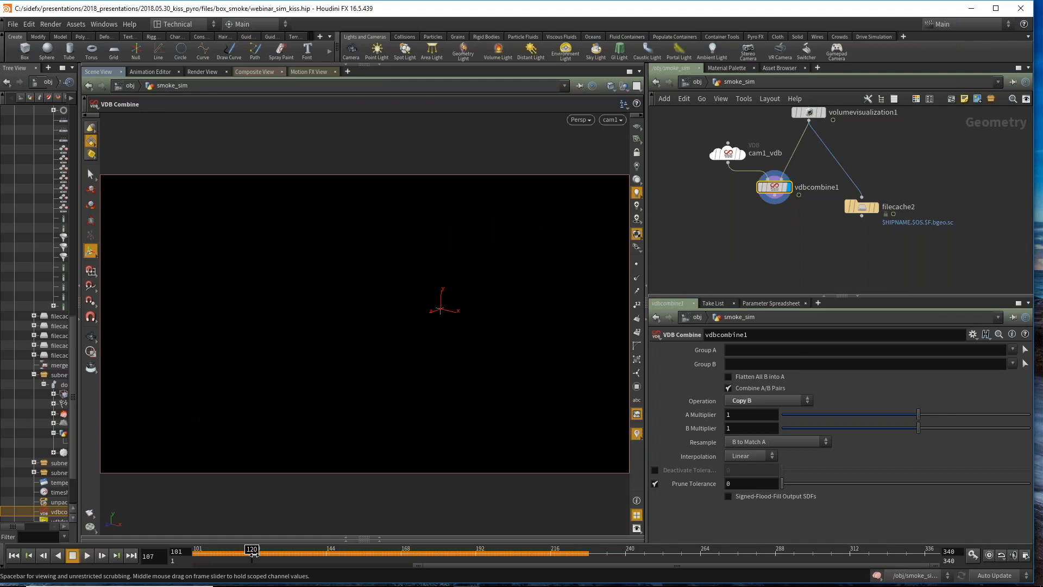
Step: Try to enter a name for the VDB grid in cam1_vdb
left_click(723, 157)
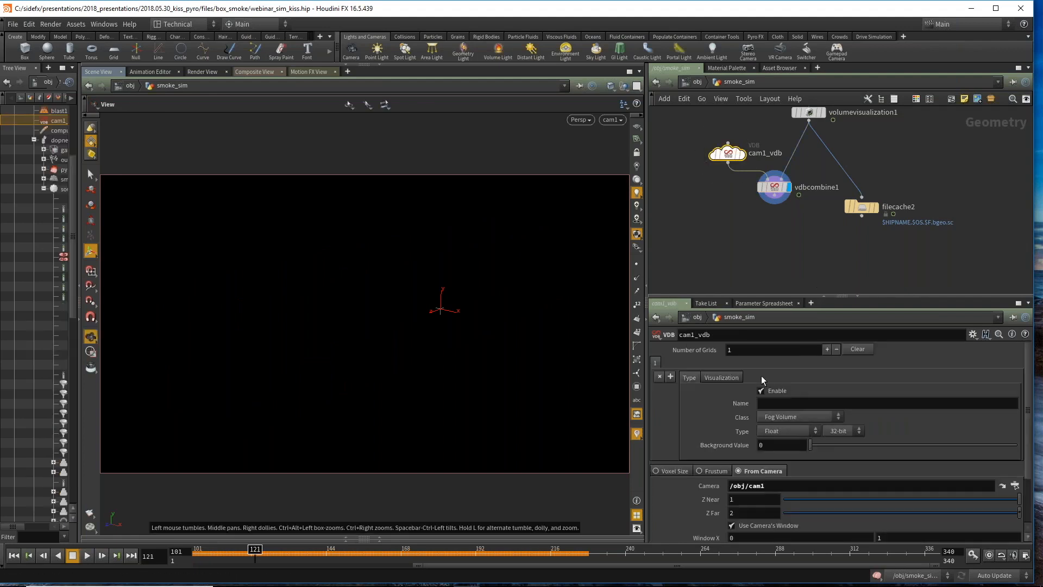
scroll(771, 410, "down", 2)
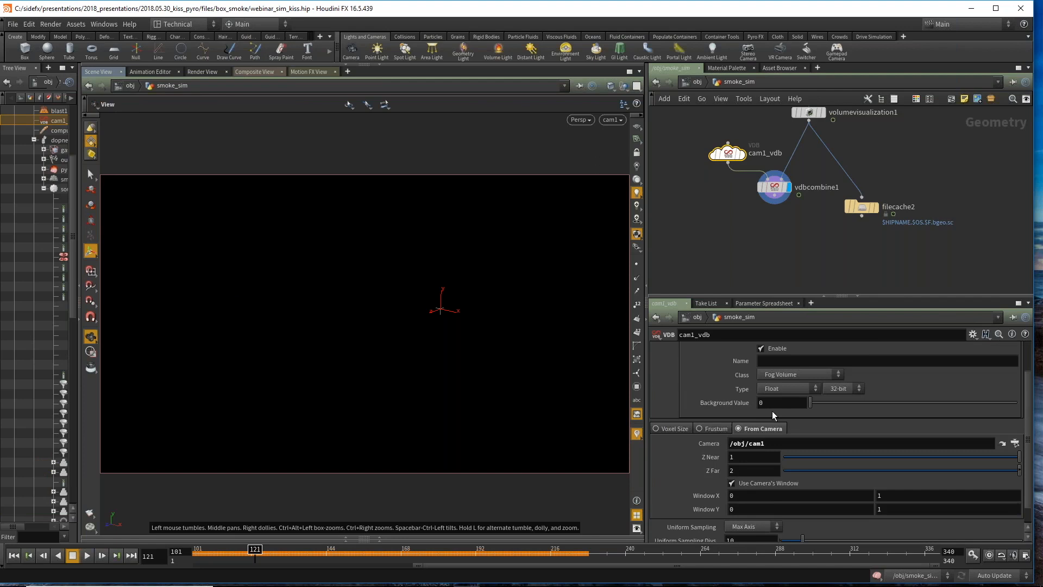
scroll(772, 413, "up", 2)
left_click(791, 403)
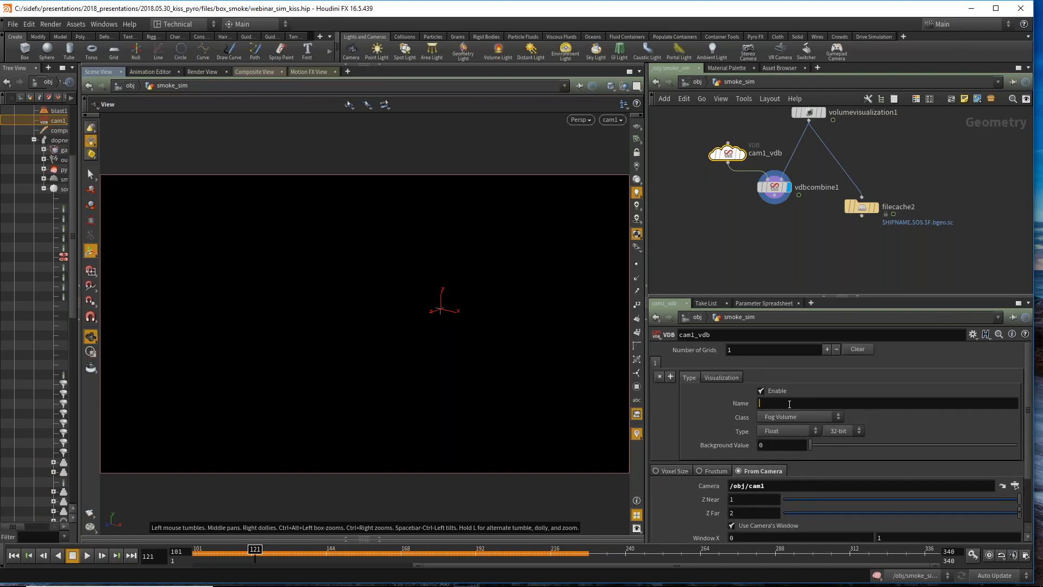
key("d")
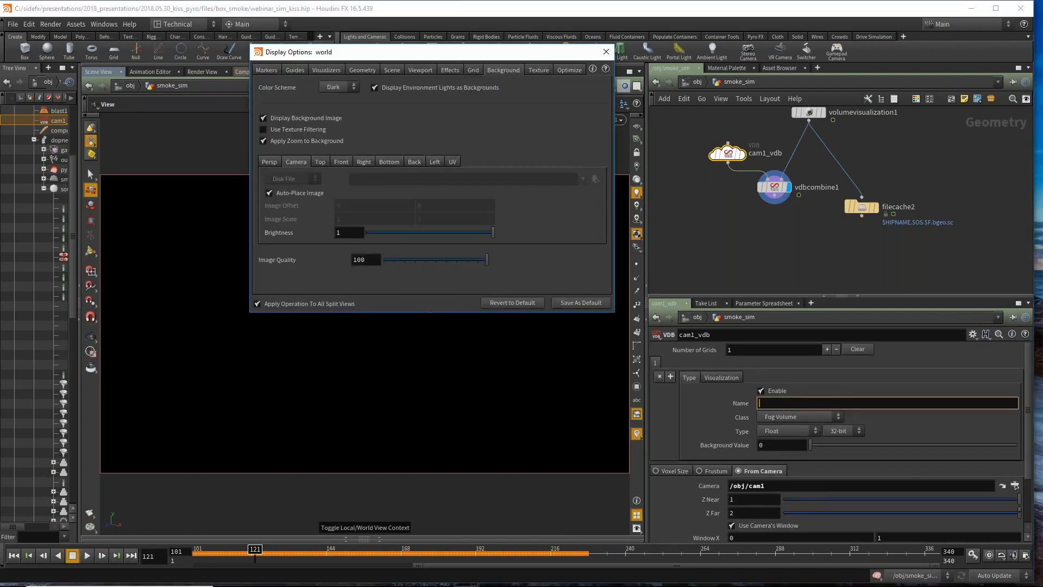
left_click(606, 52)
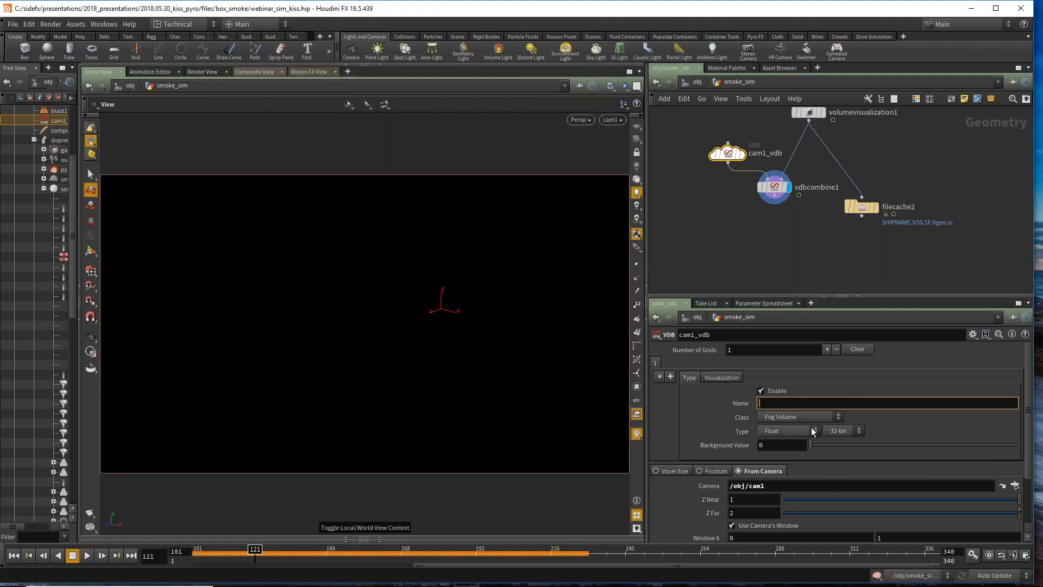
key("d")
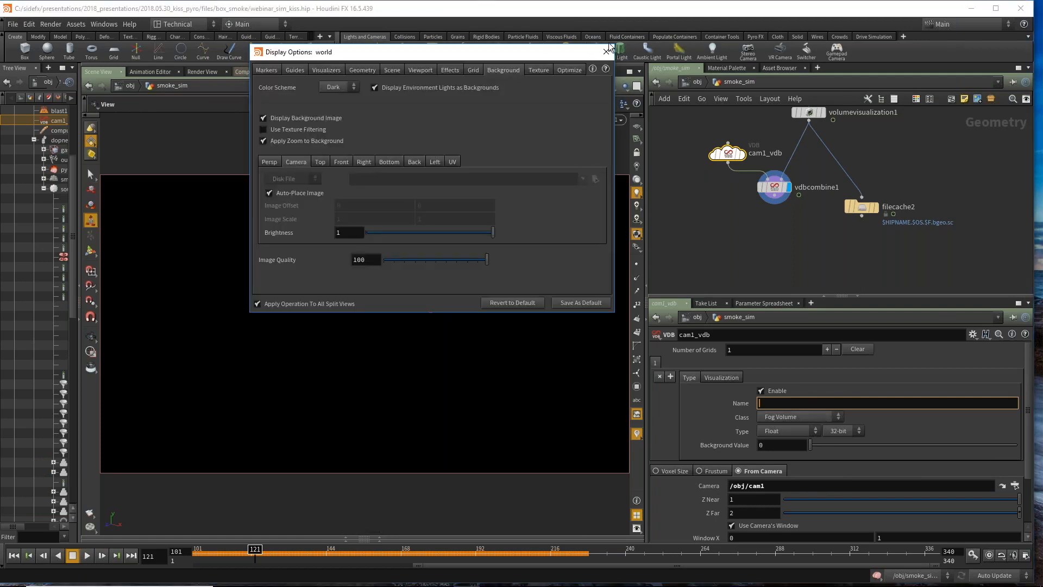
left_click(607, 52)
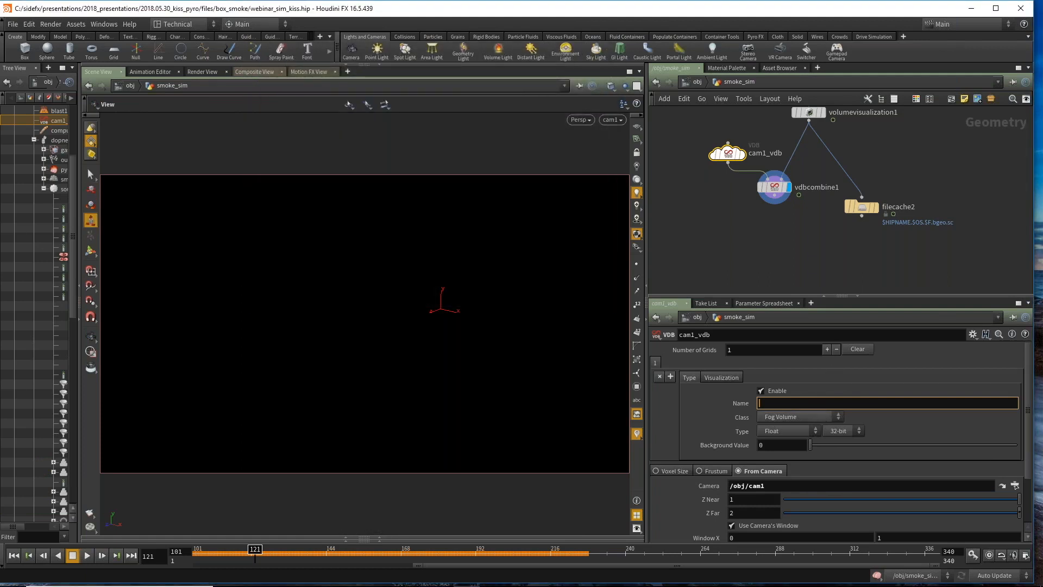
scroll(715, 430, "down", 3)
scroll(796, 376, "up", 3)
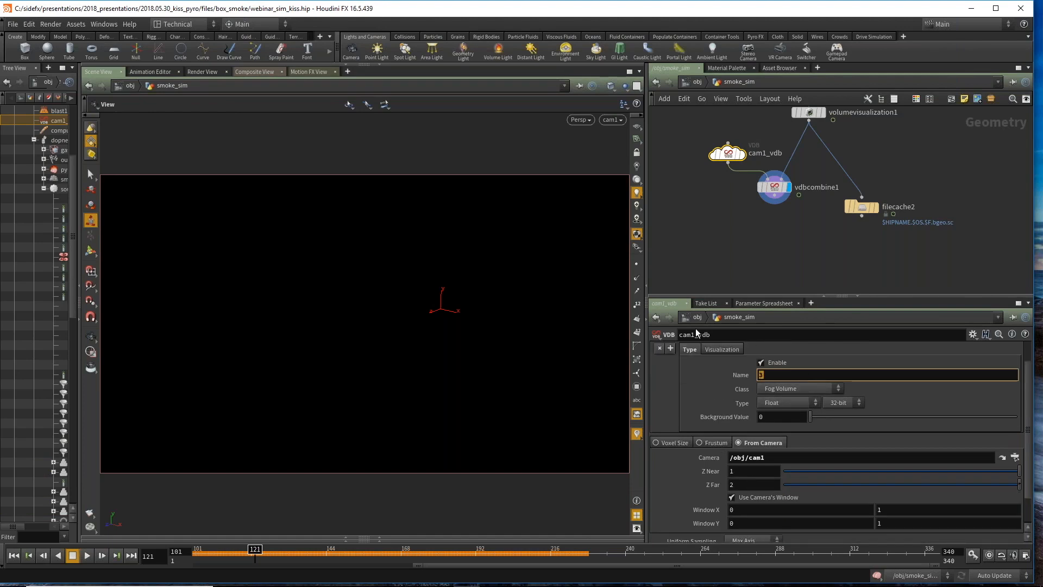
scroll(702, 363, "up", 2)
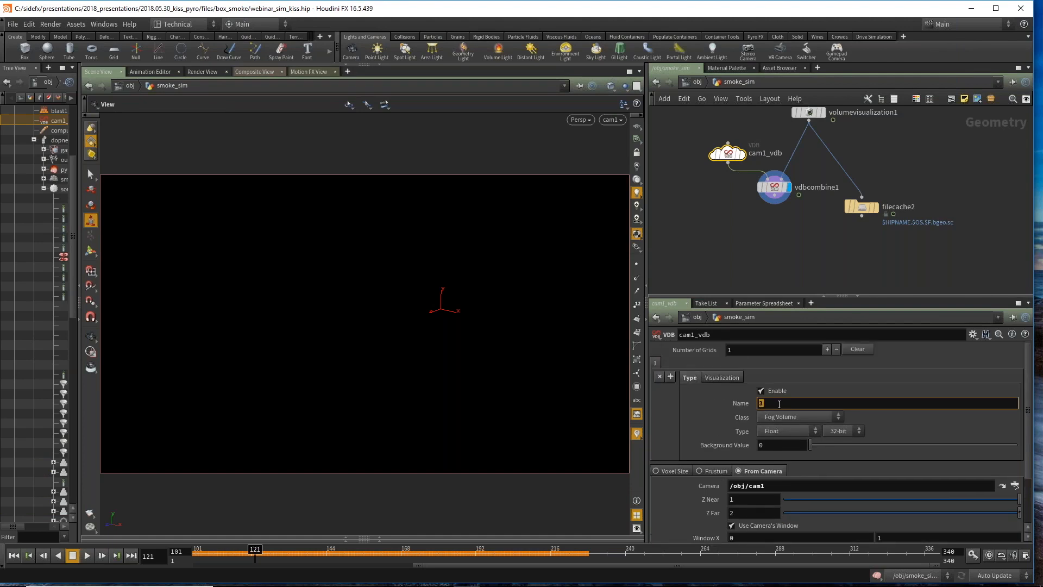
key("d")
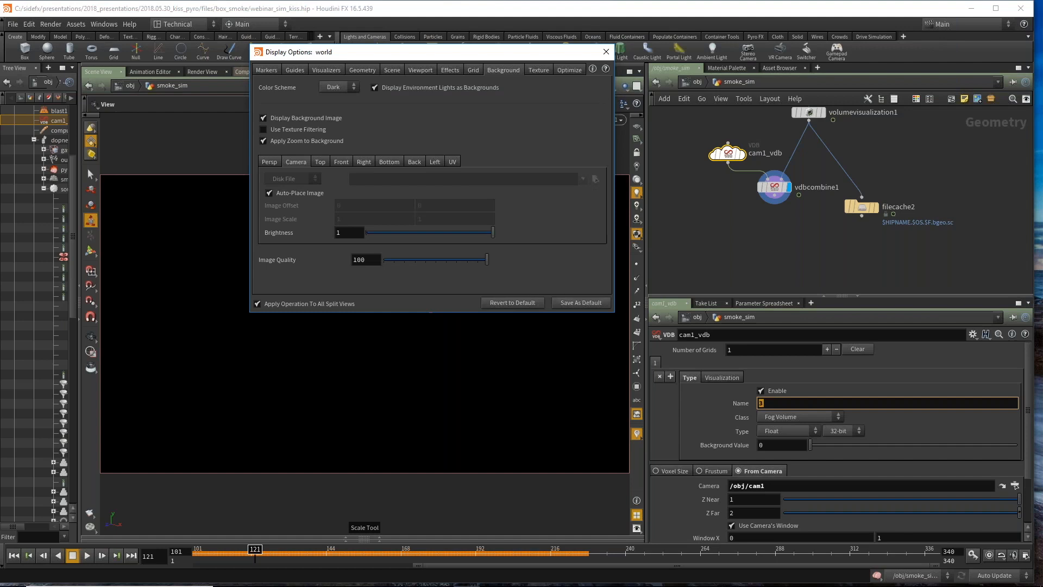
key("Escape")
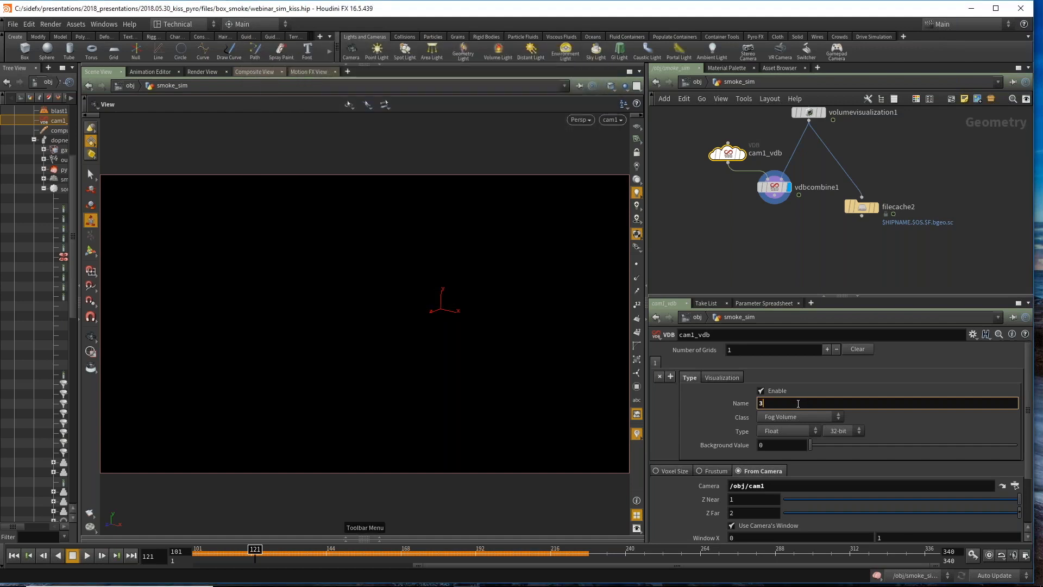
Step: Return the timeline to frame 101 and try again to replace the grid name in cam1_vdb
left_click_drag(788, 408, 727, 406)
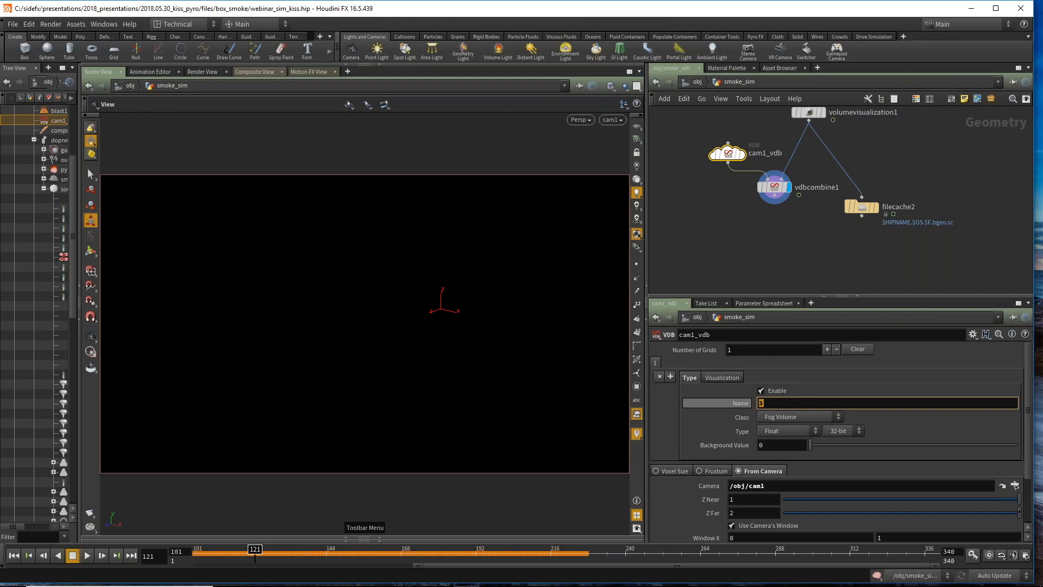
left_click(194, 557)
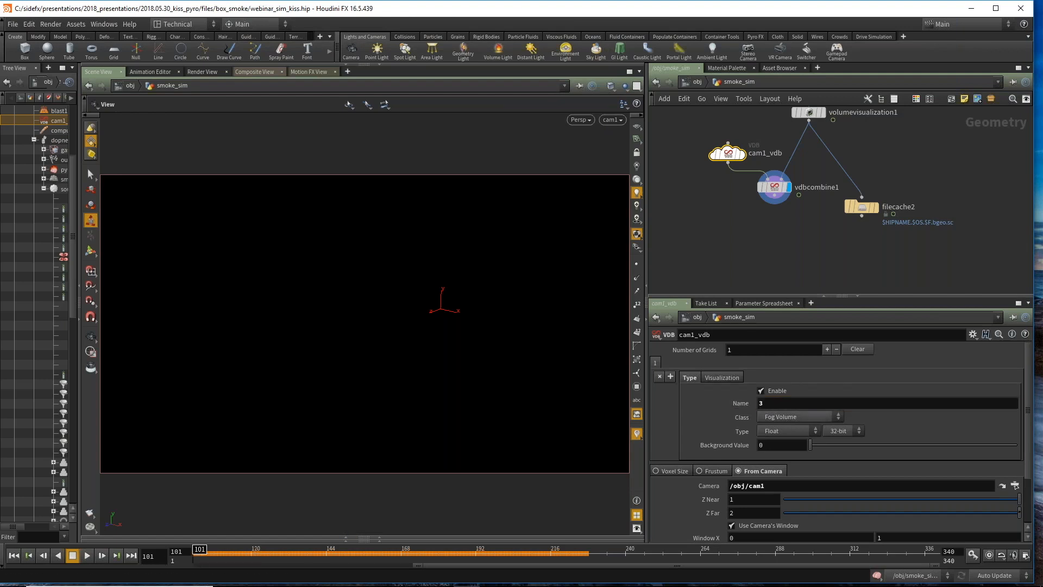
left_click_drag(780, 402, 727, 410)
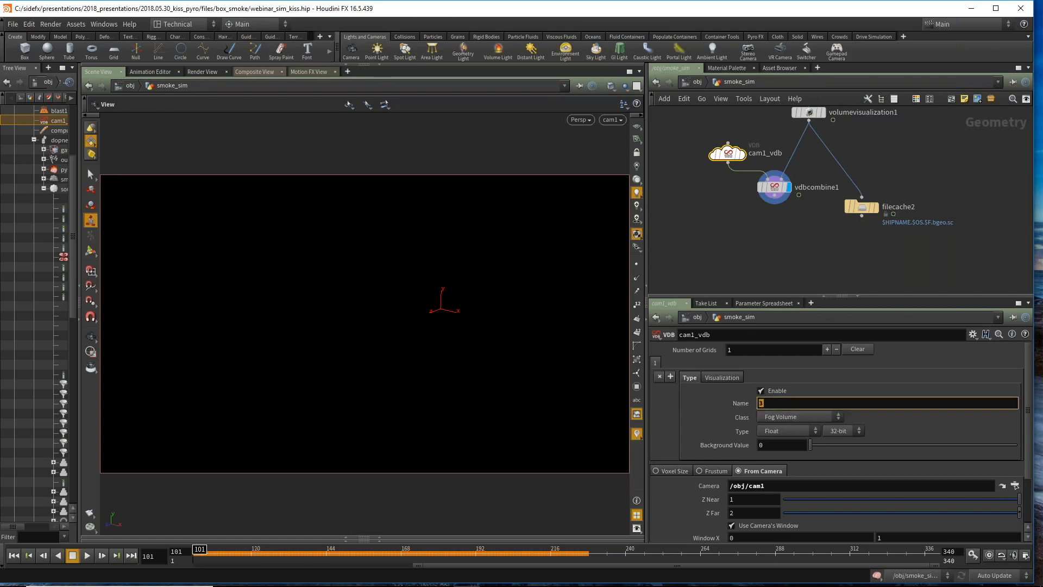
key("d")
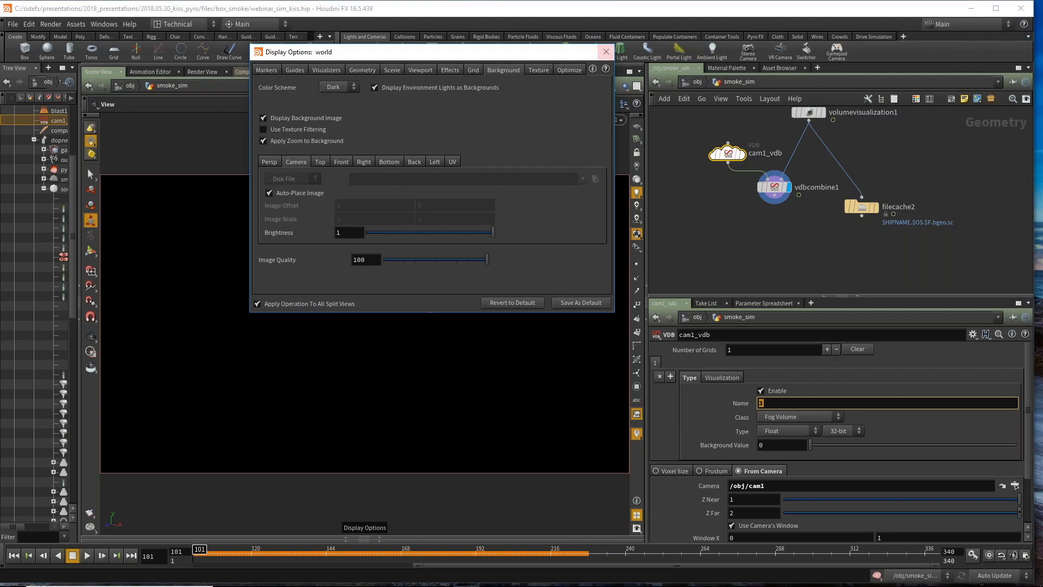
left_click(606, 52)
key("h")
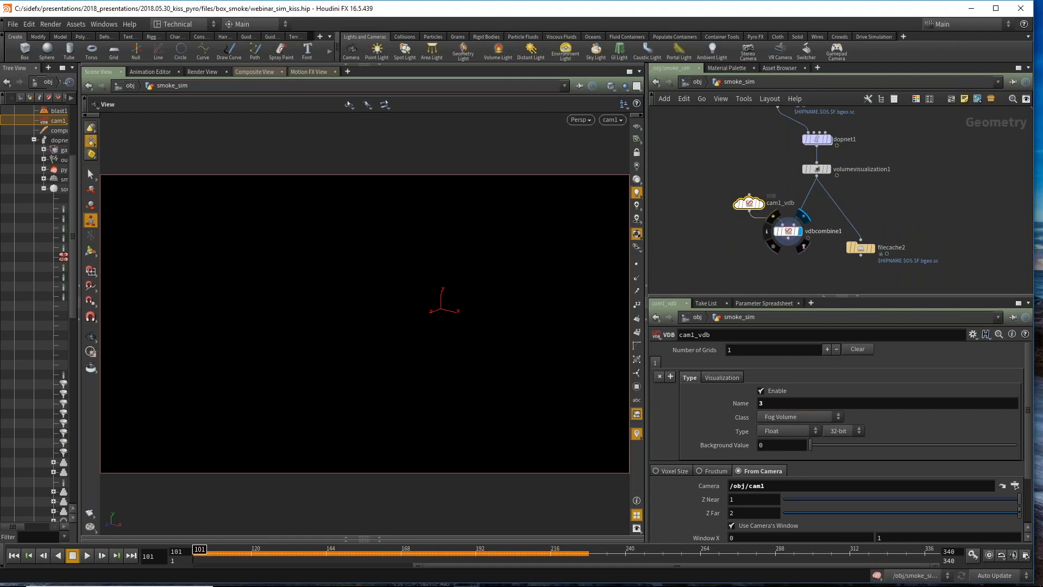
Step: Space out the VDB Combine and cam1_vdb nodes, and set cam1_vdb's Number of Grids to 3
left_click_drag(787, 231, 789, 240)
left_click_drag(750, 208, 731, 196)
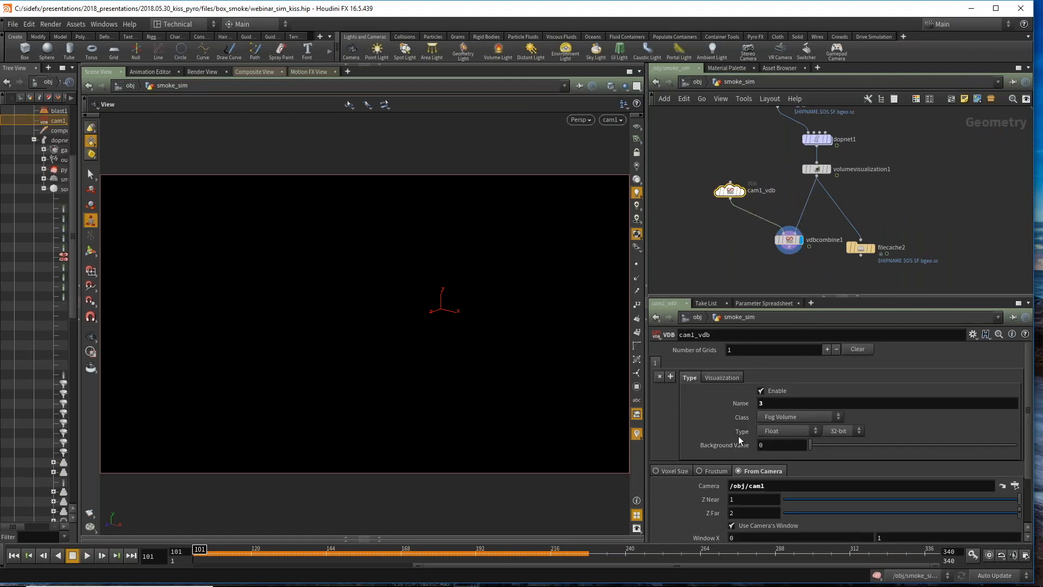
left_click(826, 349)
left_click(826, 349)
left_click(780, 416)
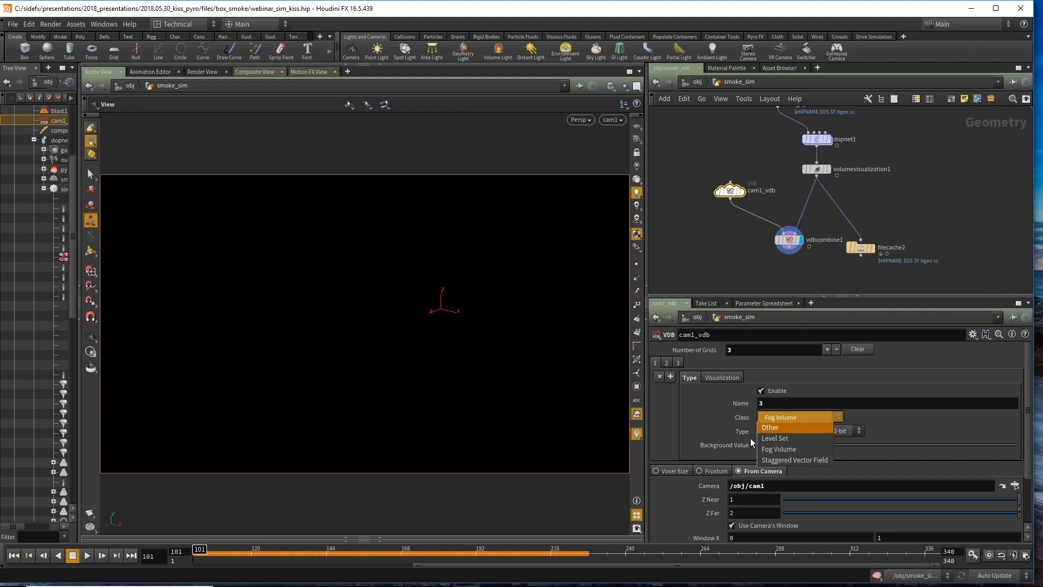
left_click(781, 411)
Step: Try to enter a name for the second grid of cam1_vdb
left_click(667, 363)
left_click(778, 403)
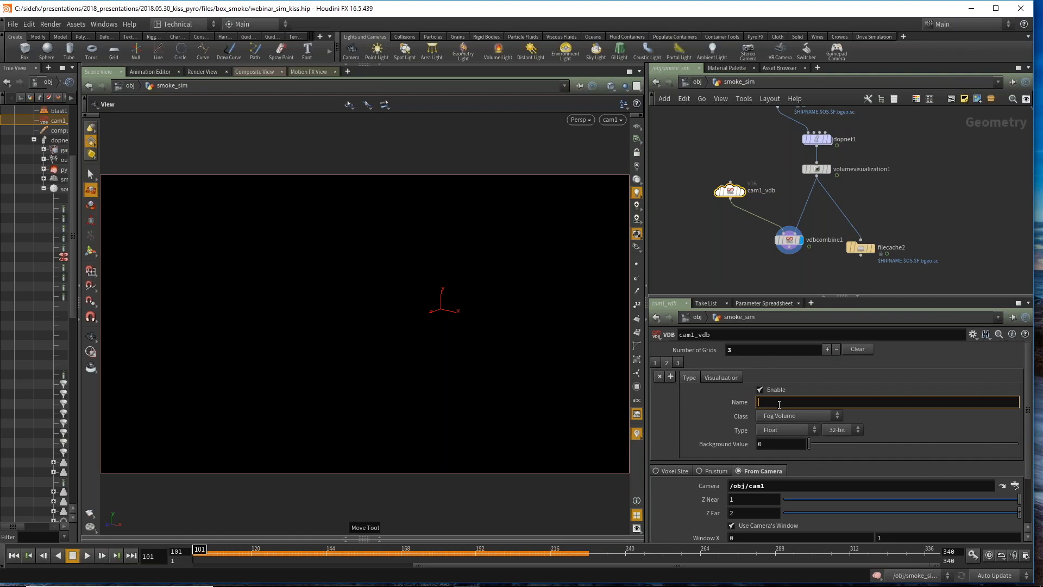
key("e")
key("m")
key("t")
key("e")
key("a")
key("p")
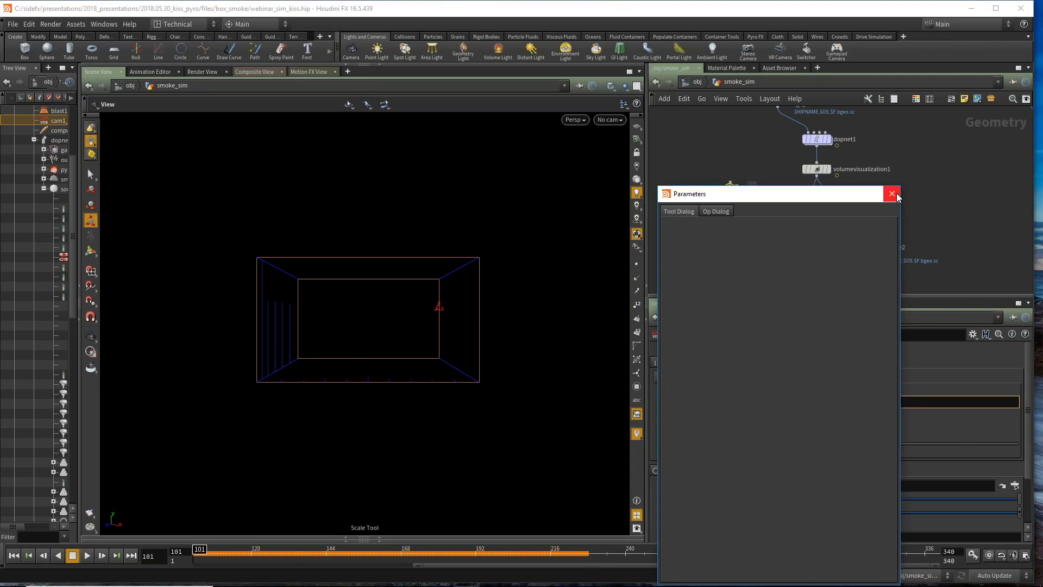
left_click(891, 192)
Step: Review the grid entries of cam1_vdb and inspect the node info of vdbcombine1 for its VDB names and voxels
left_click(726, 270)
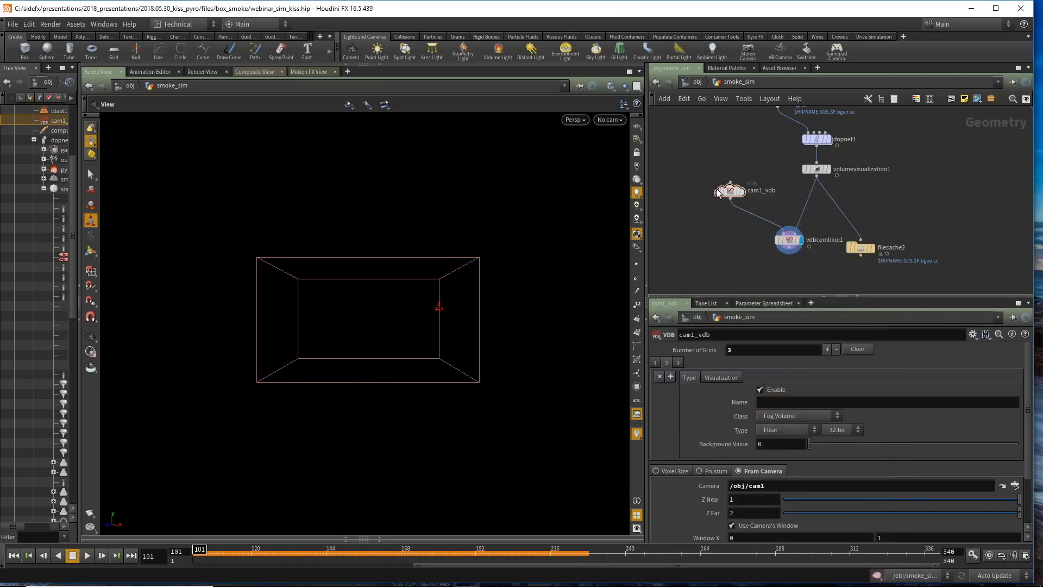
left_click(655, 362)
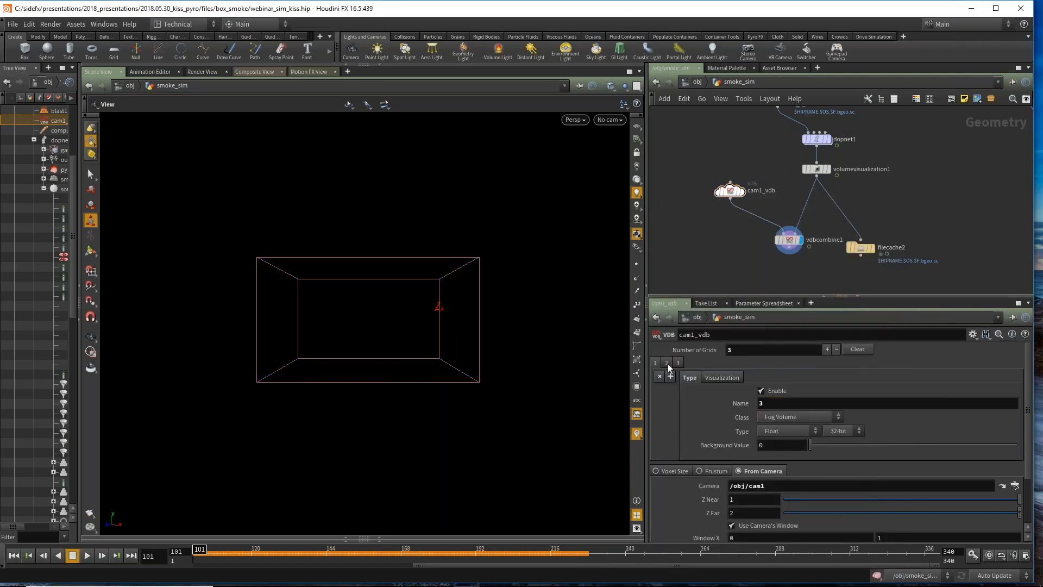
left_click(676, 363)
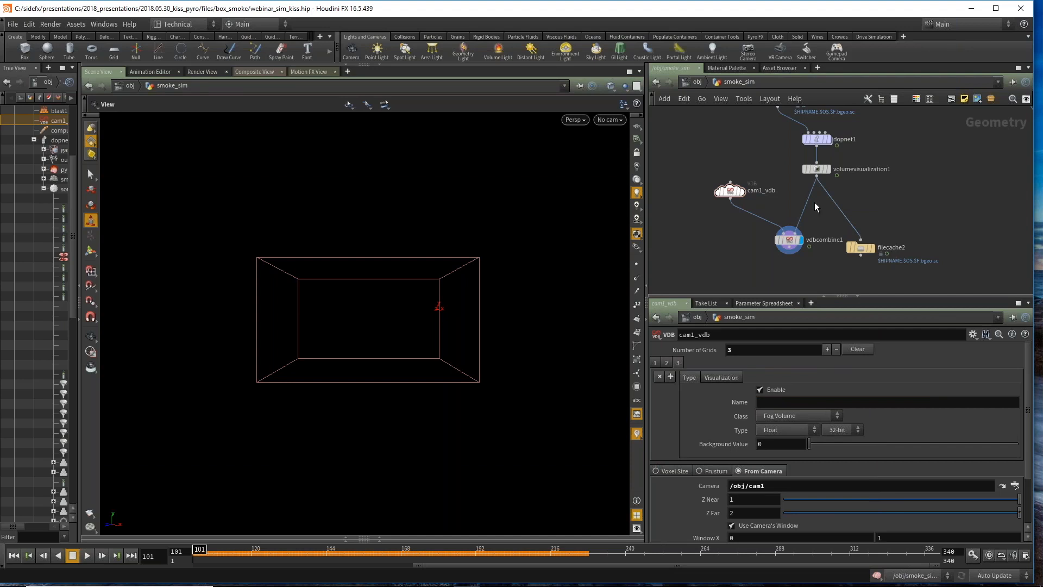
left_click(788, 240)
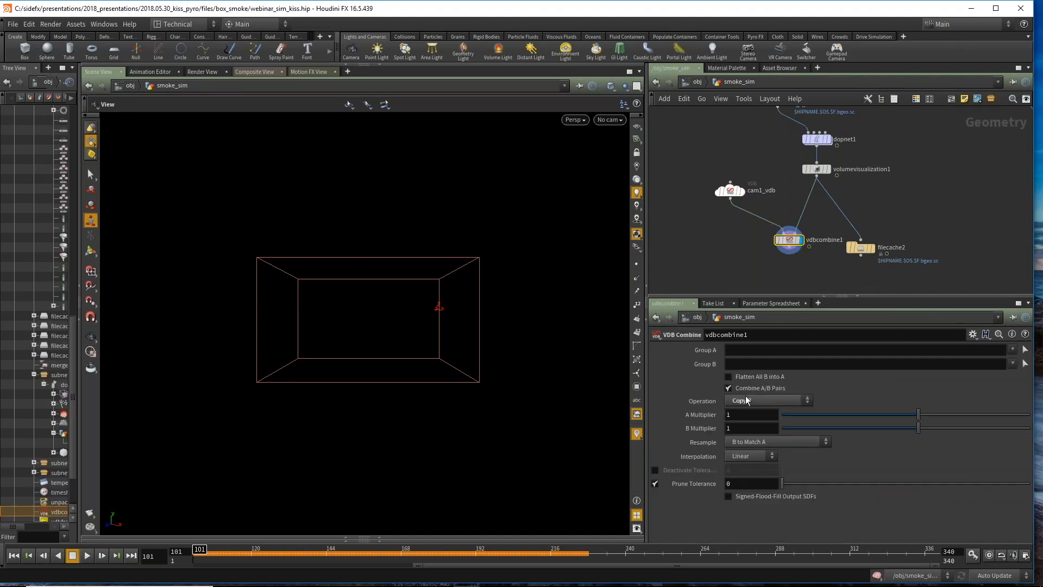
left_click(767, 239)
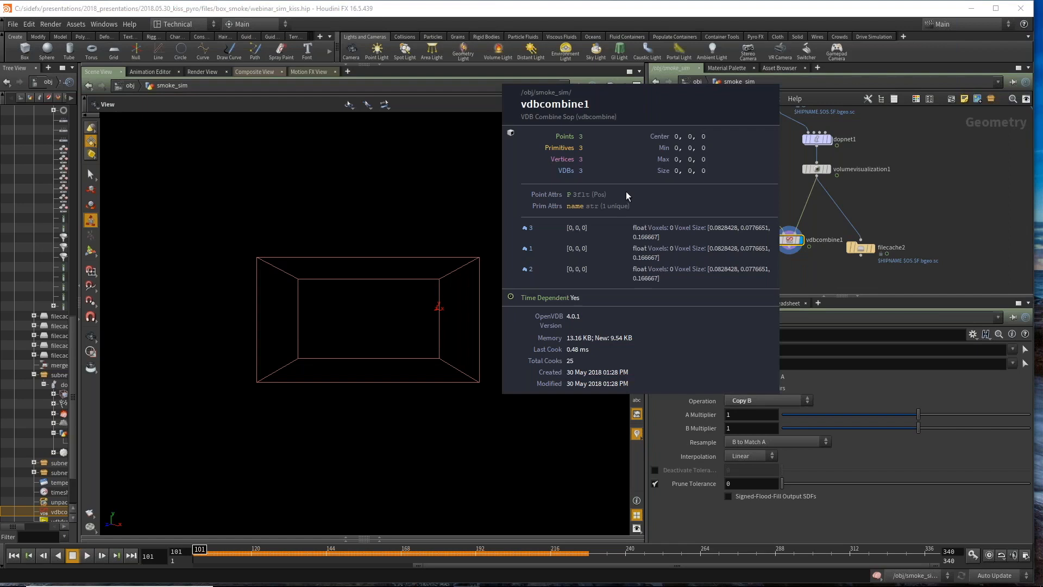
left_click(595, 261)
scroll(592, 252, "up", 1)
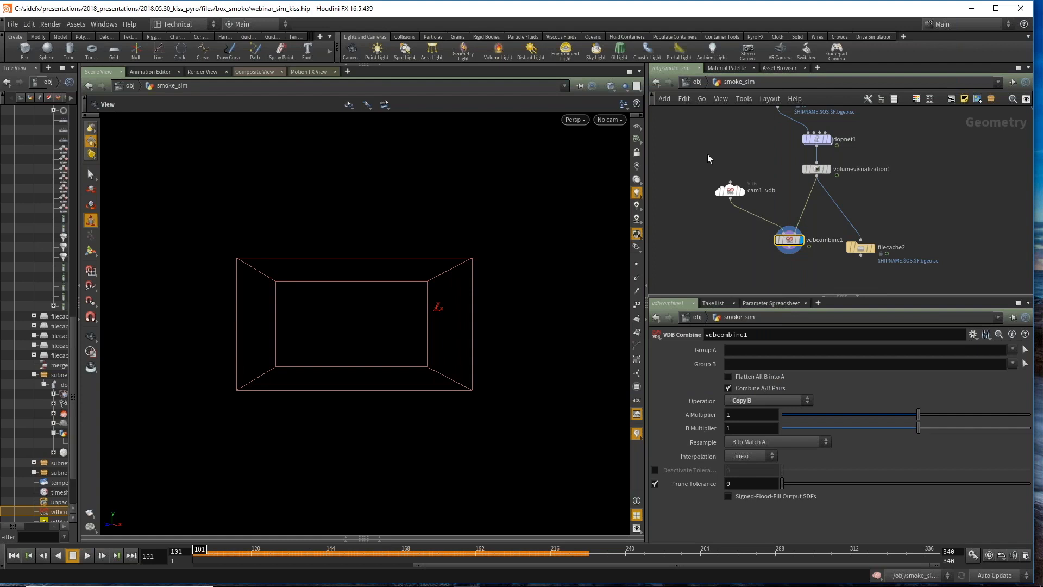
Step: Set cam1_vdb's Uniform Sampling to By Size and try to change its Div Size
left_click(733, 191)
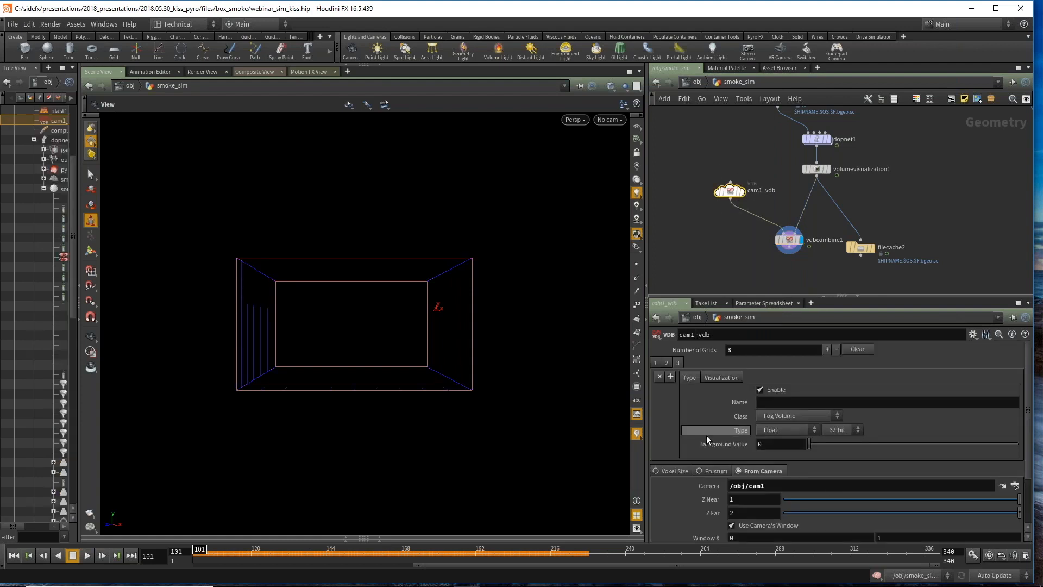
scroll(739, 422, "down", 3)
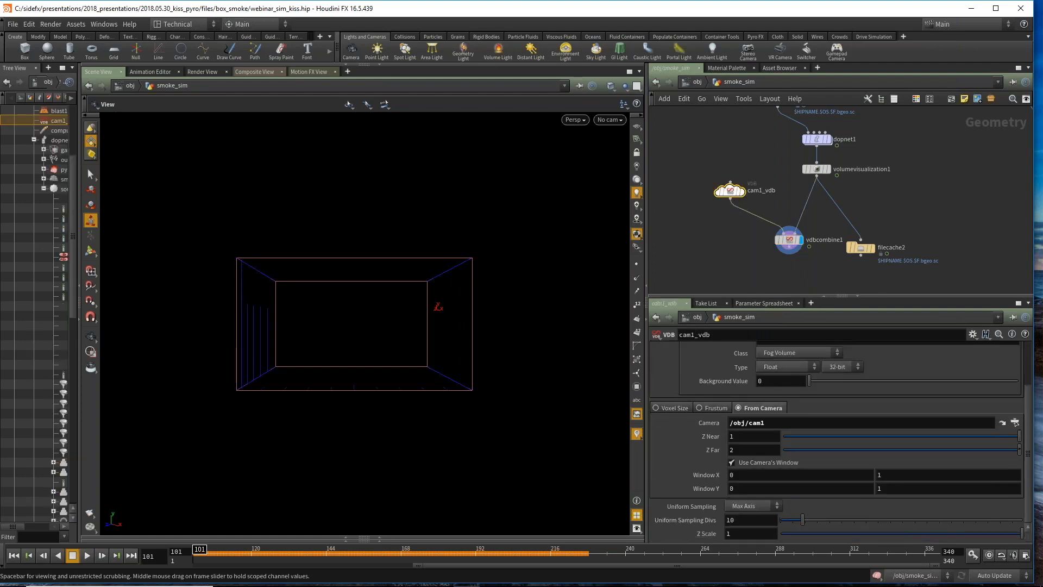
left_click(752, 506)
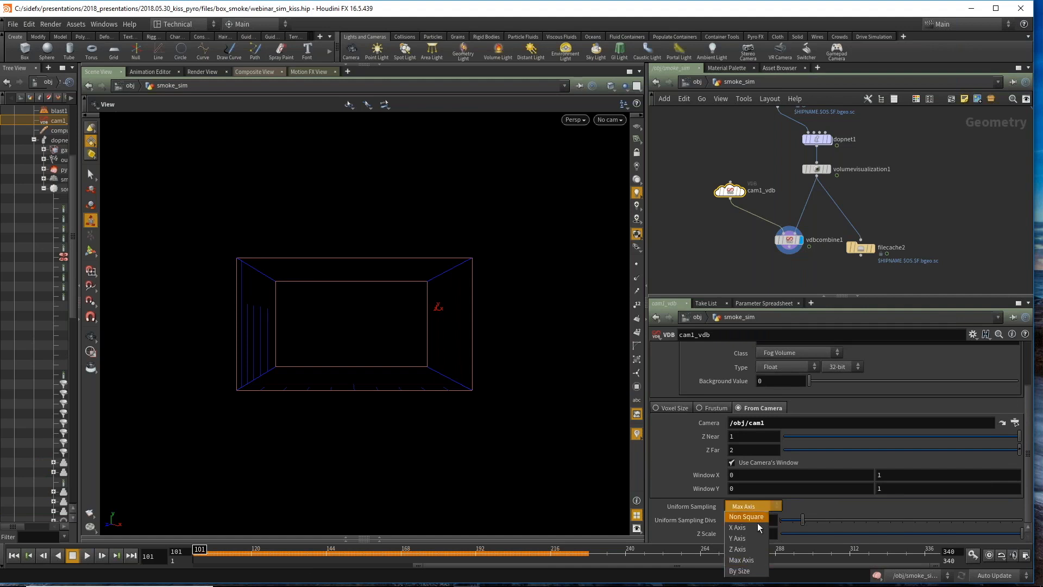
left_click(740, 571)
left_click_drag(740, 520, 737, 524)
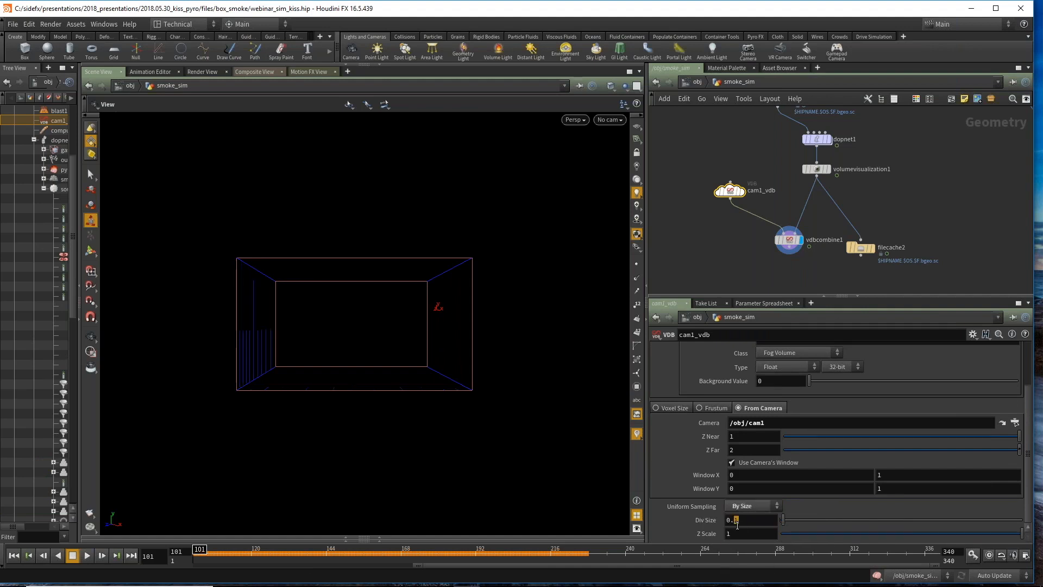
key("2")
key("Return")
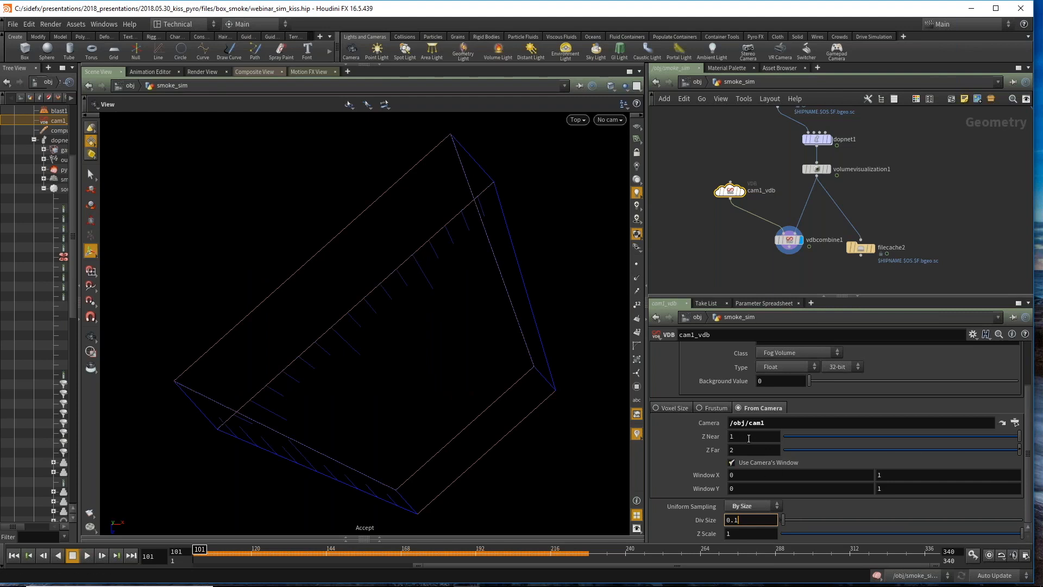
Step: Try to change the Z Far of cam1_vdb and examine its camera frustum from the side
double_click(747, 449)
key("1")
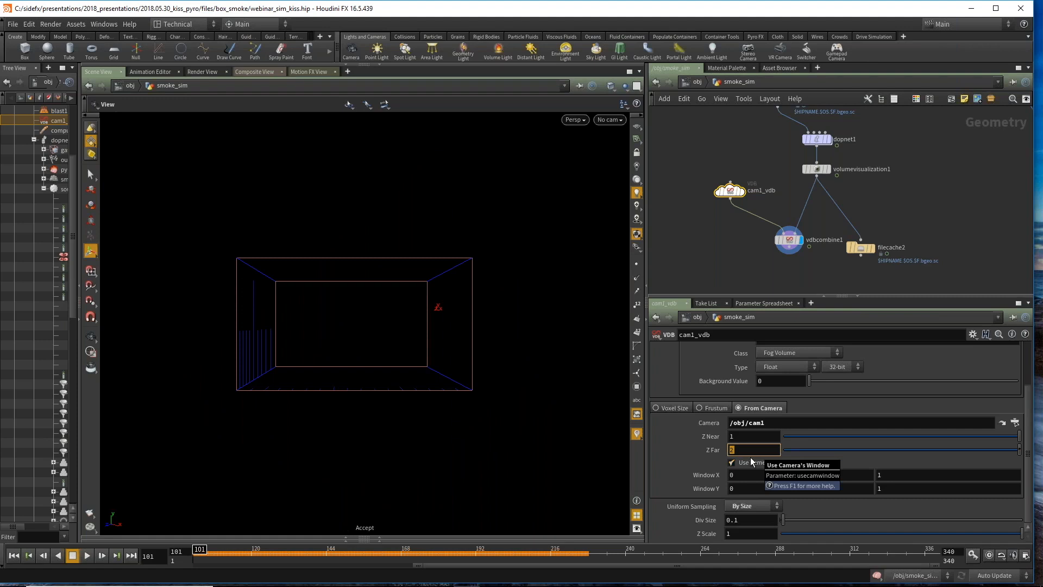
left_click(742, 260)
left_click_drag(478, 258, 461, 258)
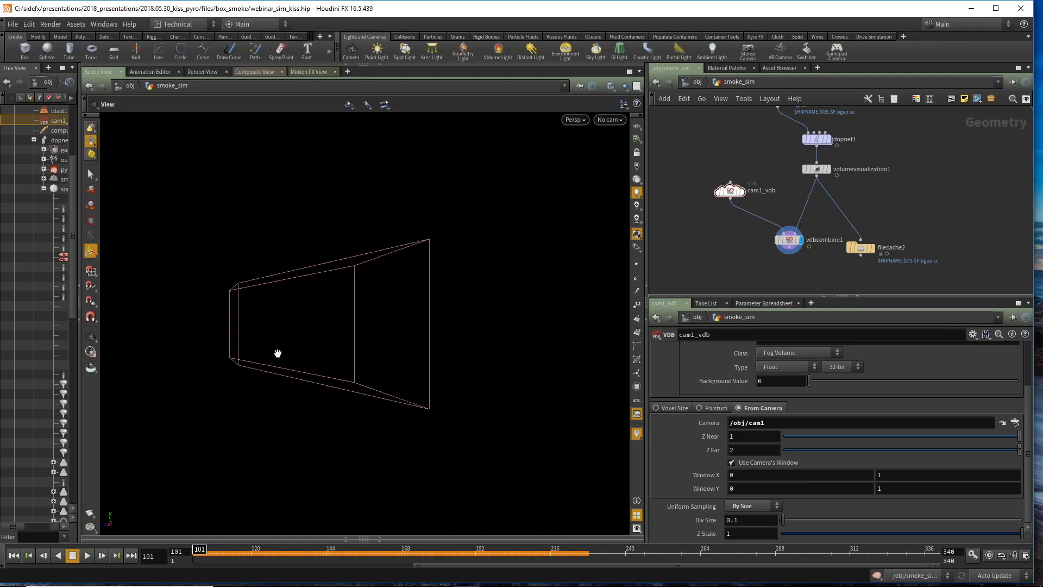
left_click_drag(336, 298, 304, 343)
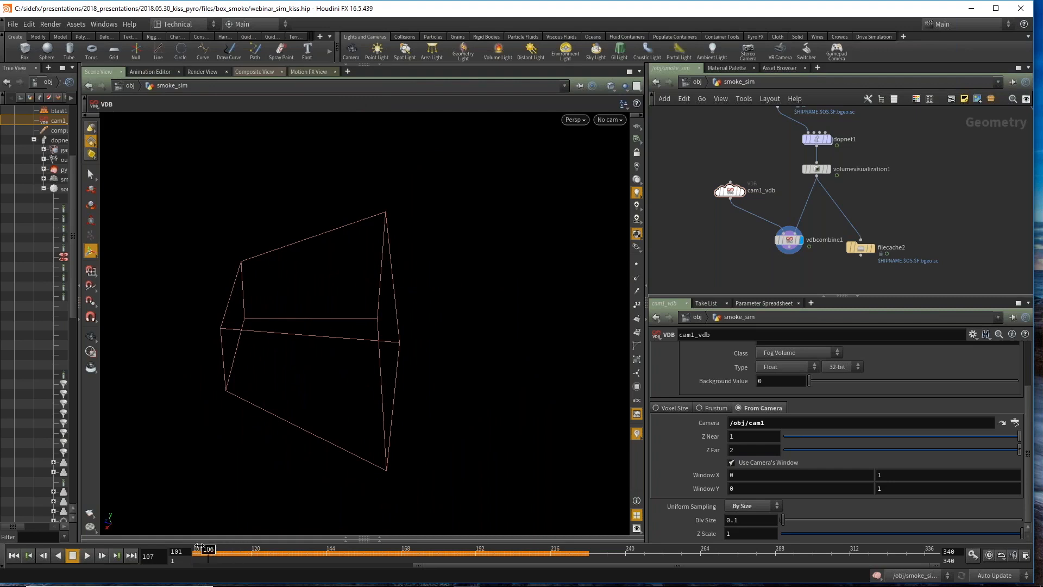
scroll(728, 239, "down", 2)
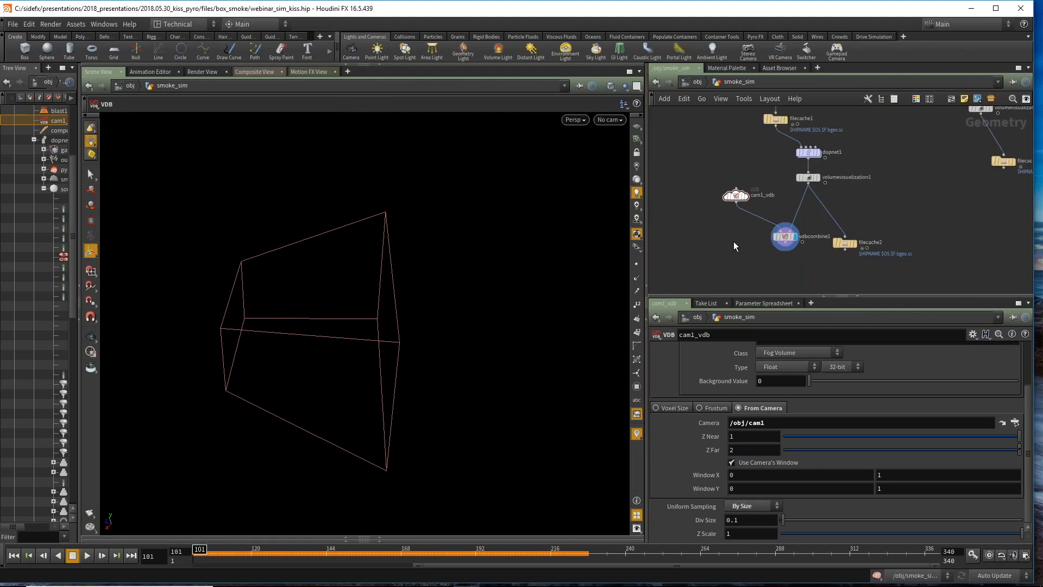
Step: Save the current scene file
left_click(12, 24)
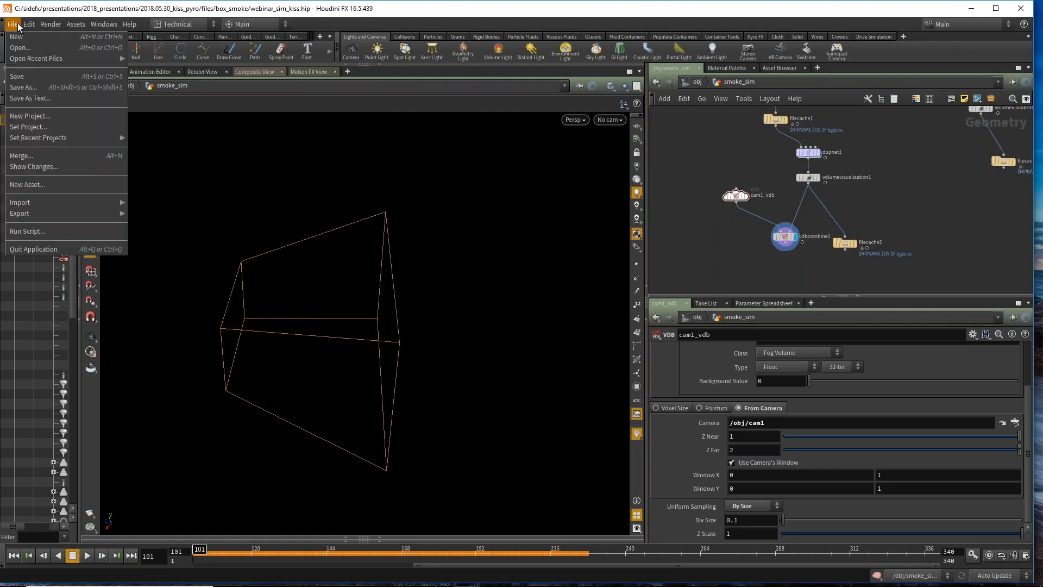
left_click(19, 79)
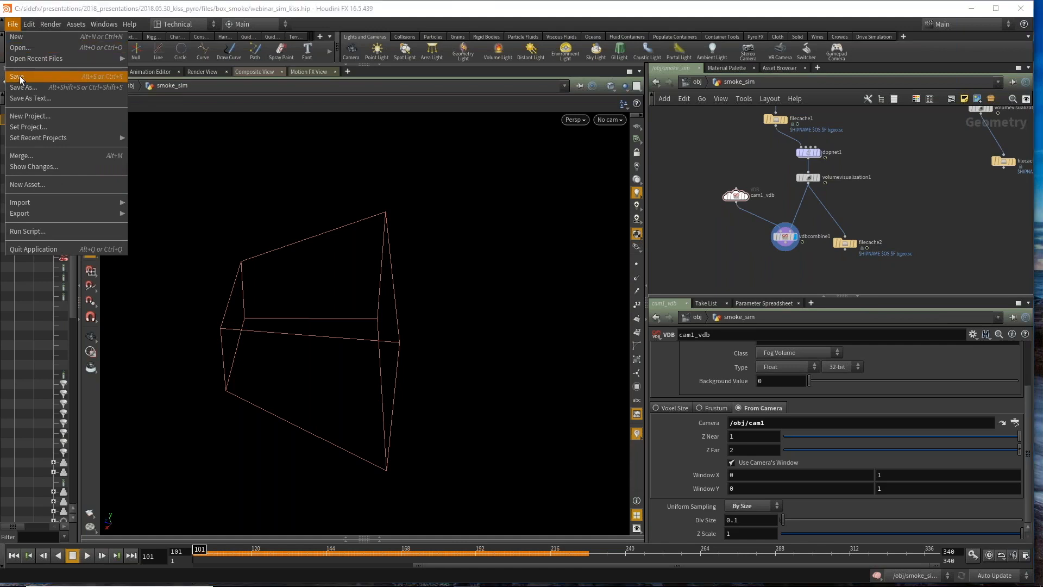
Step: Widen the network editor and bring the alembic2 and subnet2 smoke source branch into view
scroll(749, 155, "down", 2)
middle_click_drag(740, 163, 703, 232)
scroll(793, 212, "down", 1)
middle_click_drag(806, 197, 771, 234)
scroll(802, 220, "up", 5)
middle_click_drag(903, 167, 852, 199)
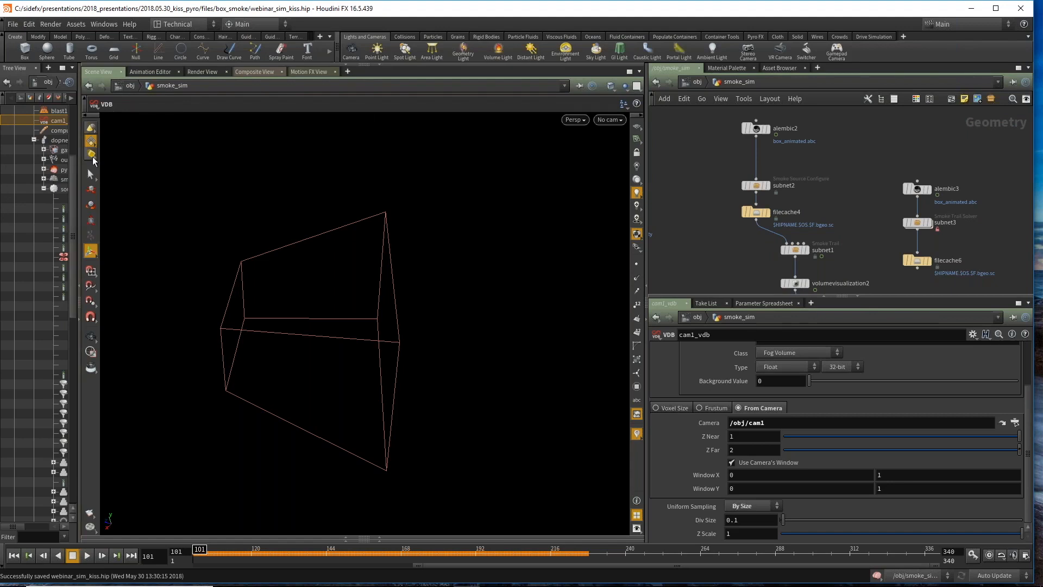
mouse_move(78, 149)
left_mouse_down()
mouse_move(101, 149)
mouse_move(81, 148)
left_mouse_up()
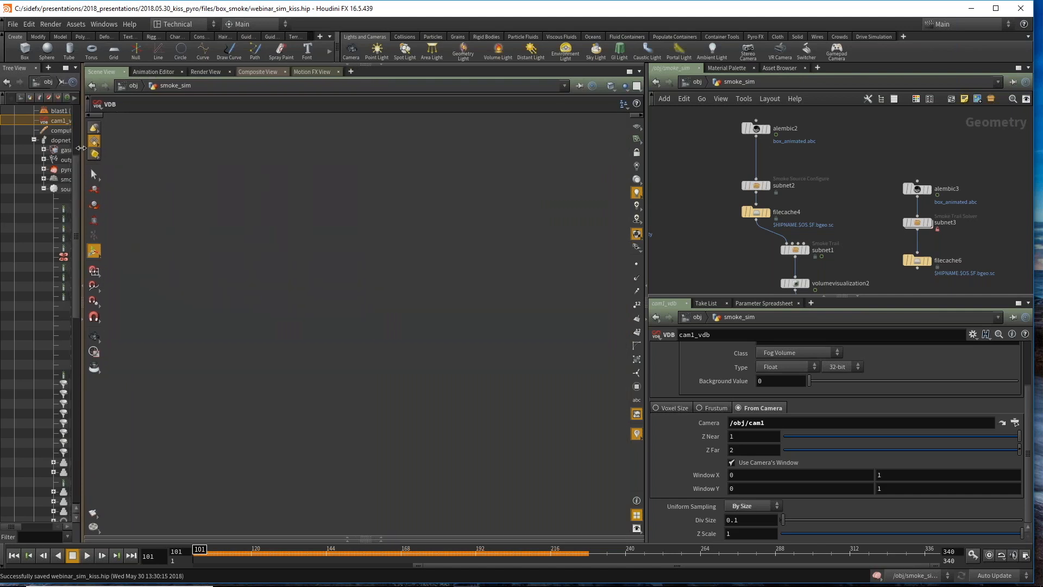
left_click_drag(648, 145, 600, 149)
scroll(751, 216, "up", 3)
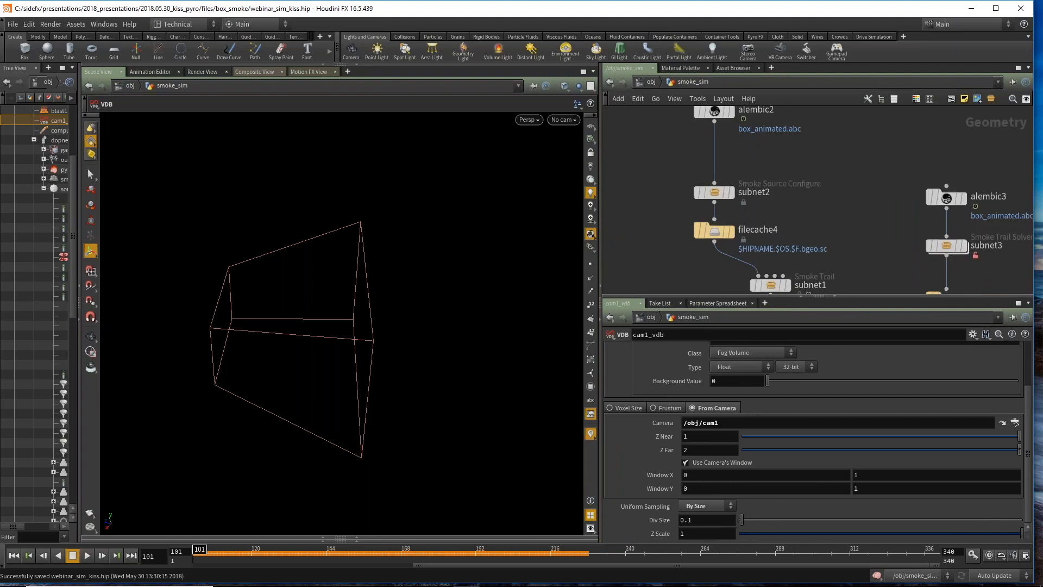
scroll(755, 207, "down", 2)
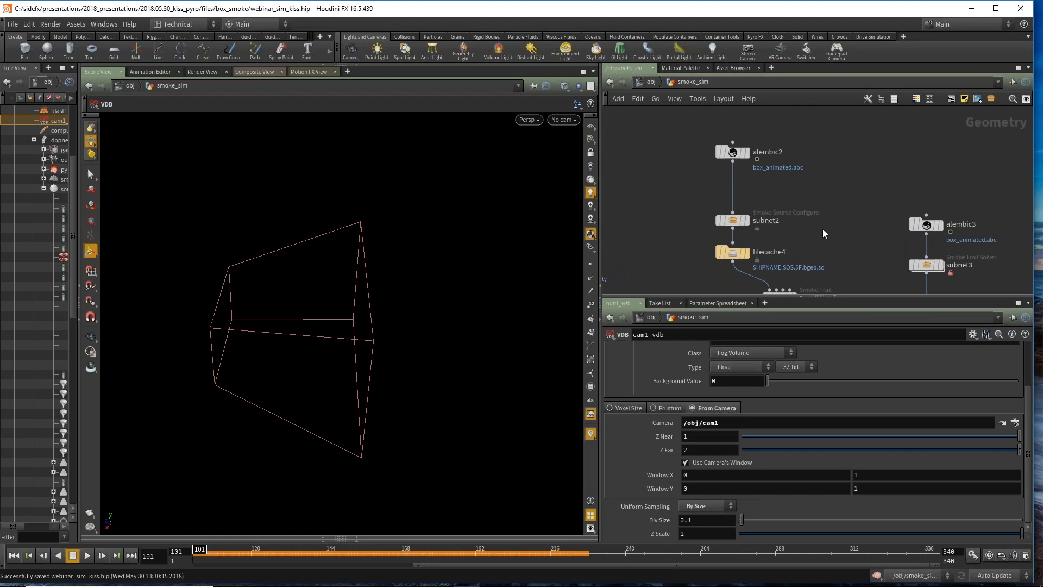
scroll(832, 211, "up", 2)
scroll(855, 205, "down", 2)
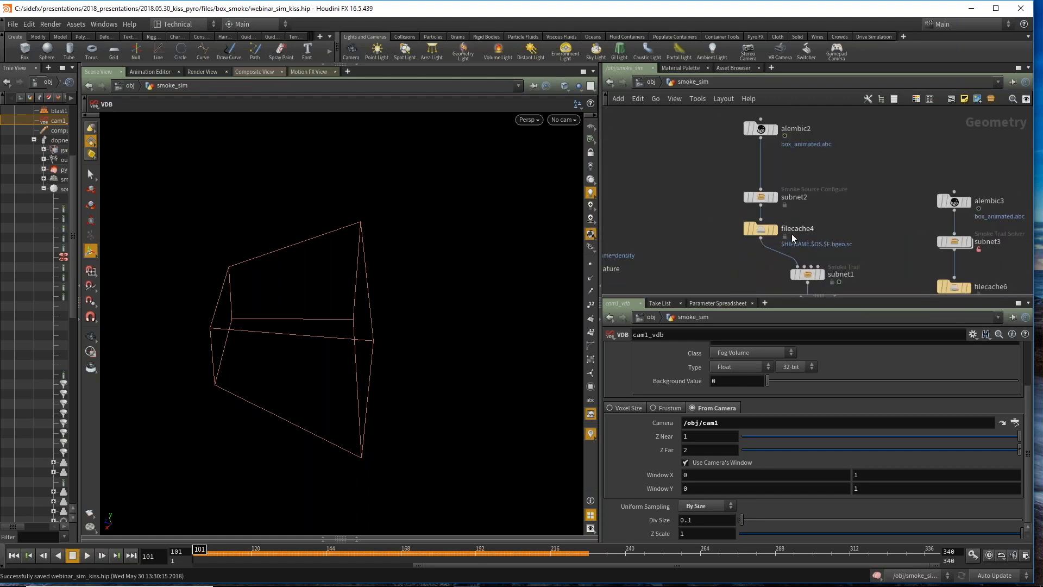
Step: Move the subnet2 Smoke Source Configure node aside from the alembic2 chain to free space for new nodes
left_click_drag(758, 204, 688, 189)
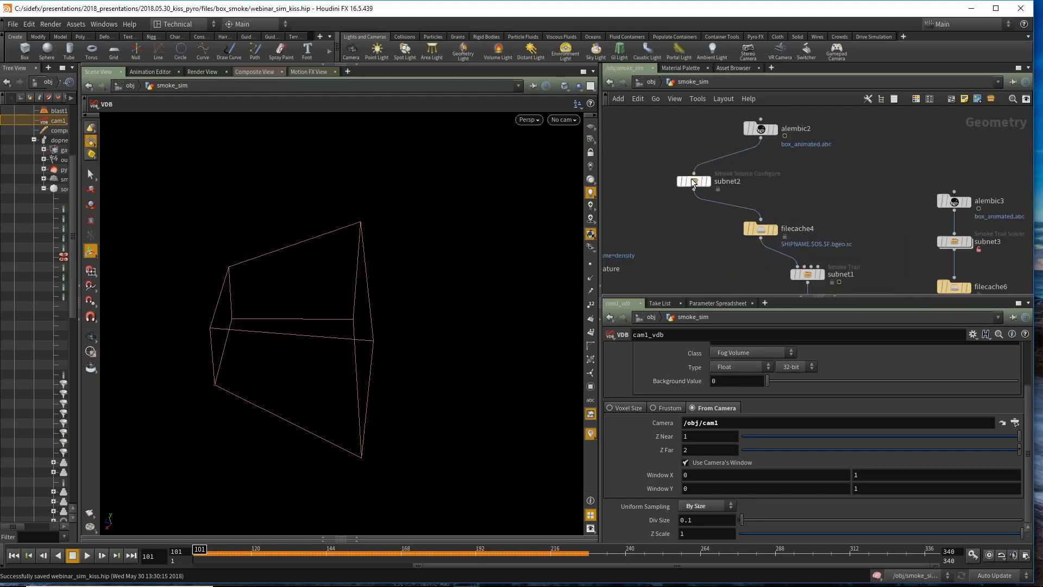
scroll(733, 174, "up", 2)
scroll(734, 175, "up", 1)
mouse_move(669, 190)
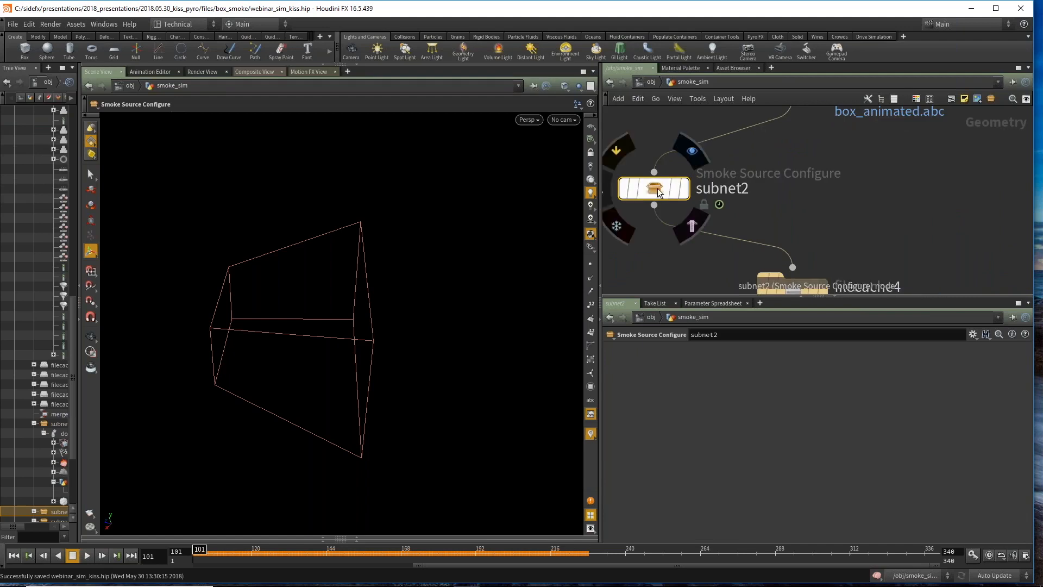
scroll(662, 190, "down", 2)
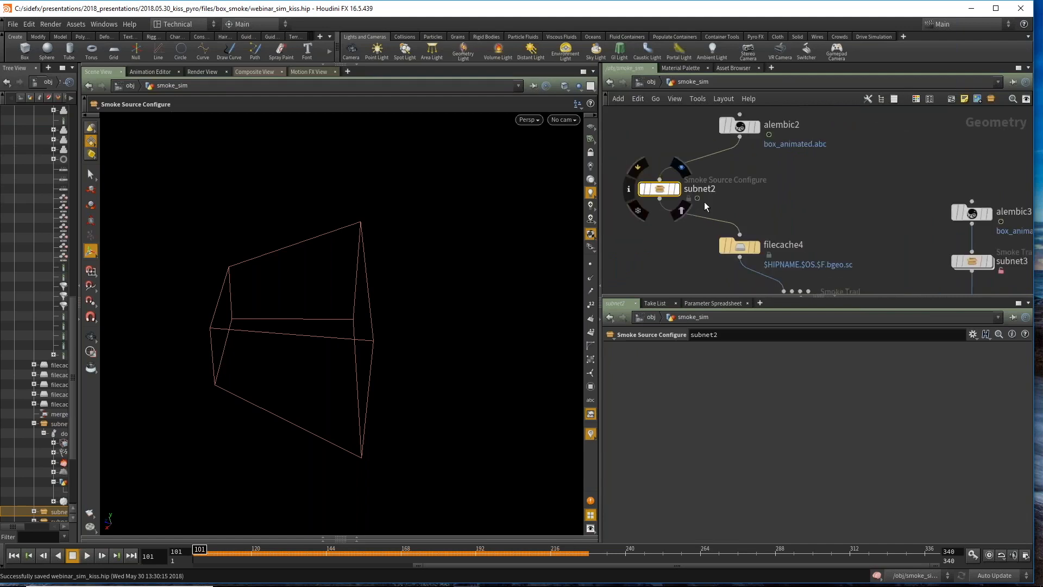
scroll(733, 196, "down", 2)
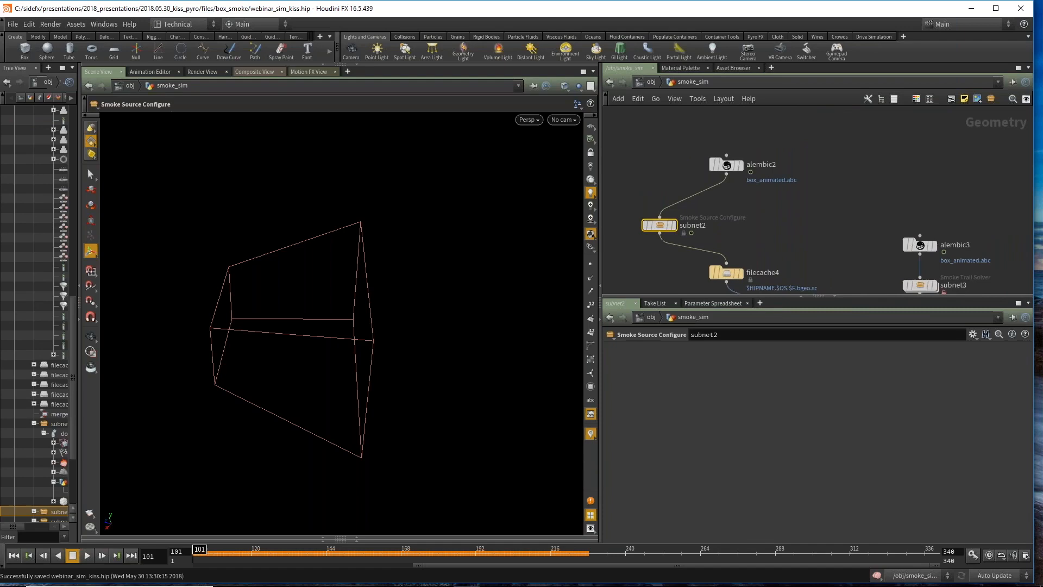
Step: Add a Convert node fed by alembic2 and display its polygon output
key("Tab")
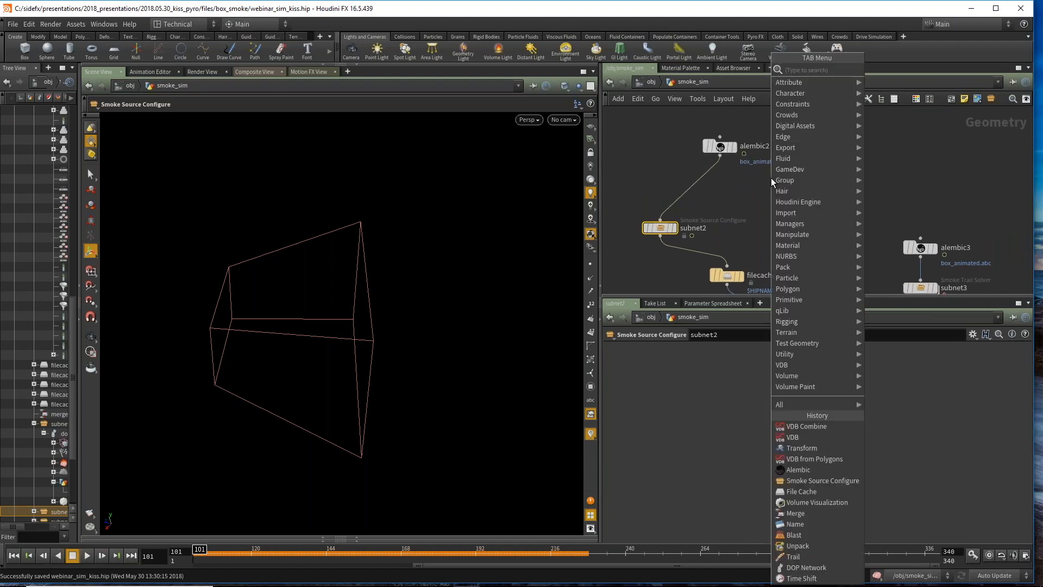
type("conv")
key("Return")
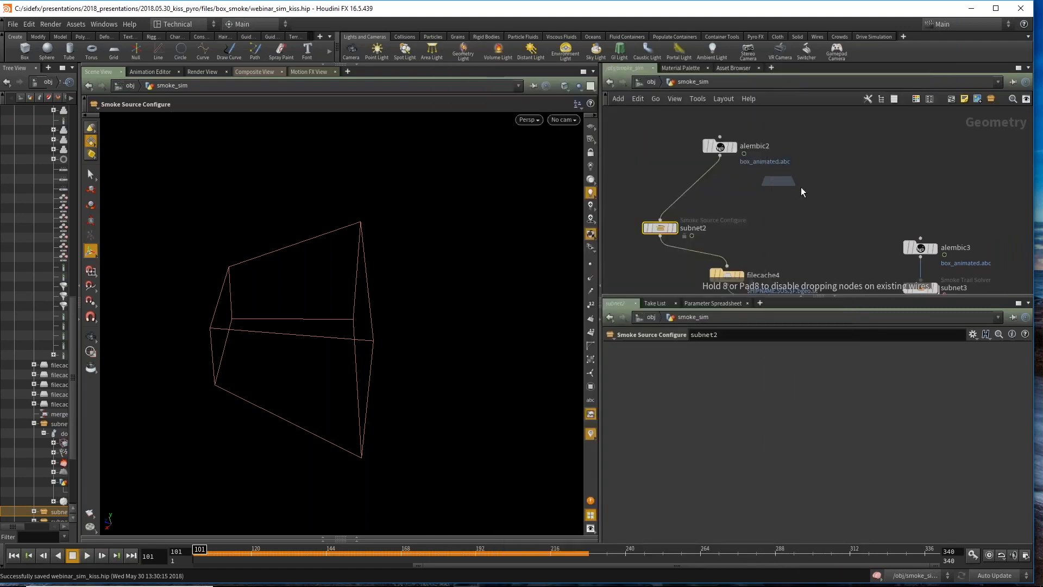
left_click(766, 191)
left_click_drag(720, 155, 761, 187)
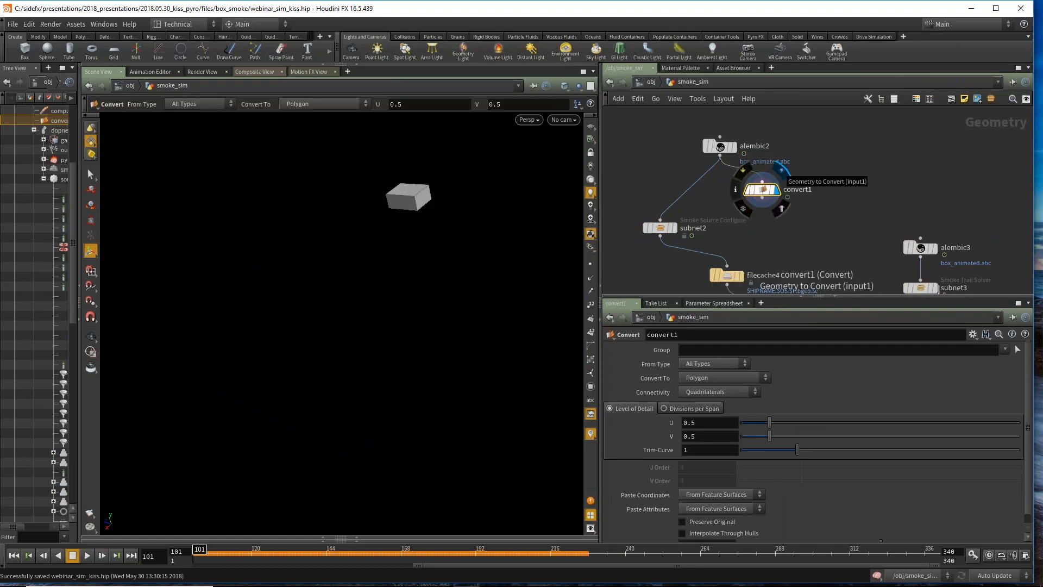
Step: Add a Scatter node, connect it to convert1 and display its points
middle_click_drag(708, 132, 723, 120)
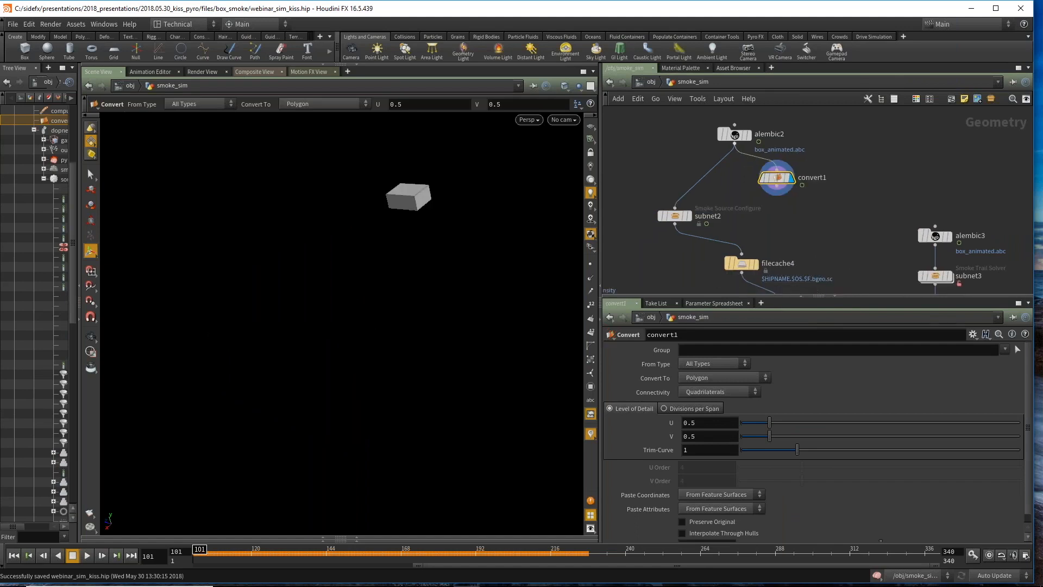
key("Tab")
type("s")
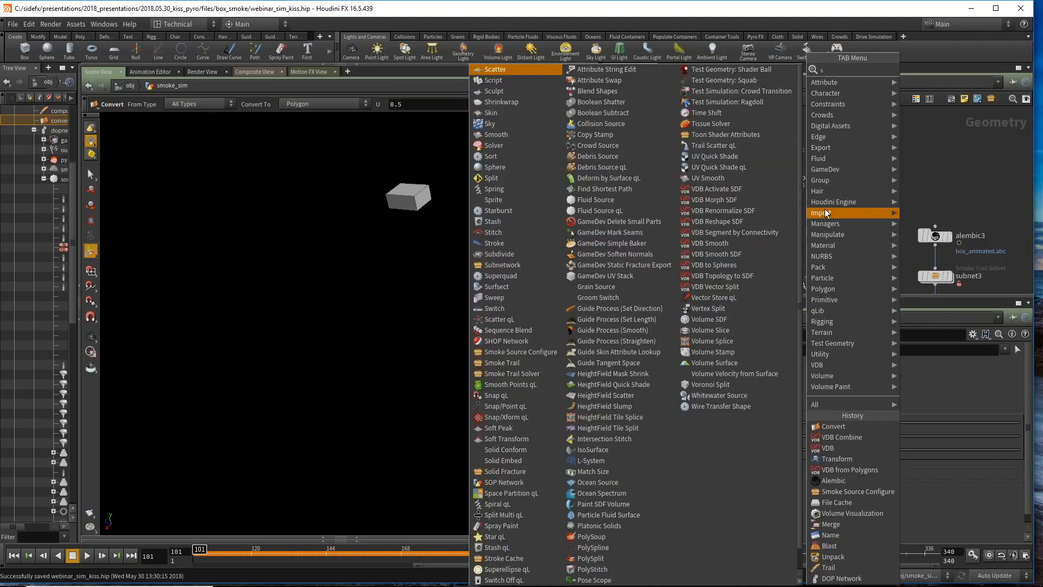
key("Return")
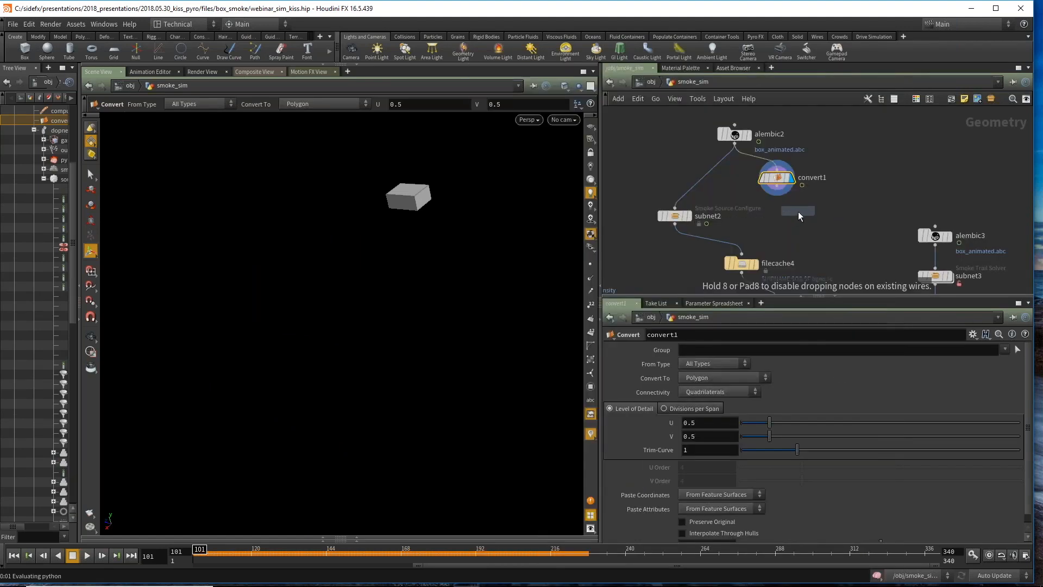
left_click(797, 211)
left_click(777, 186)
left_click(798, 203)
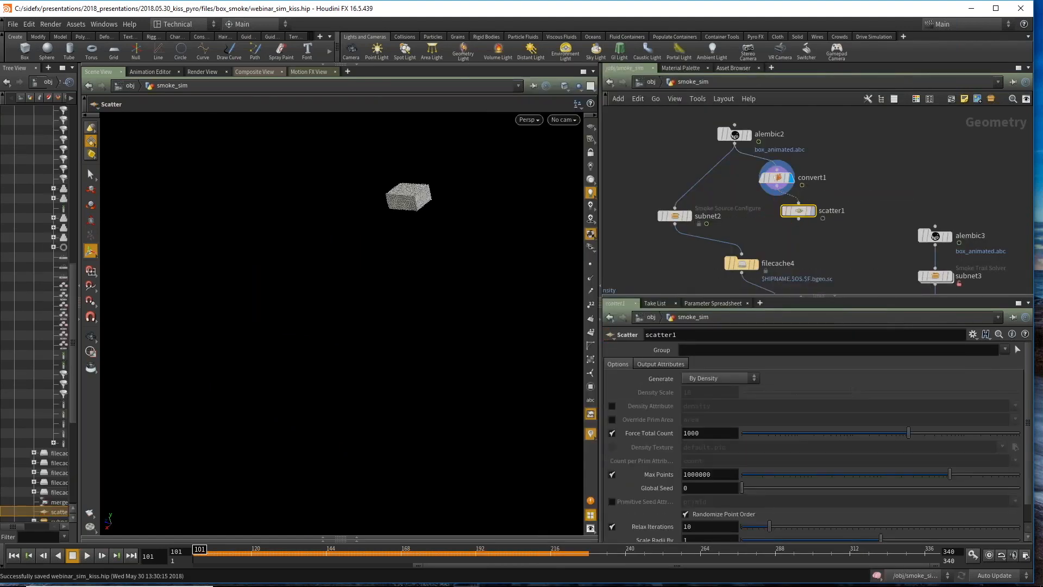
left_click(814, 214)
key("Escape")
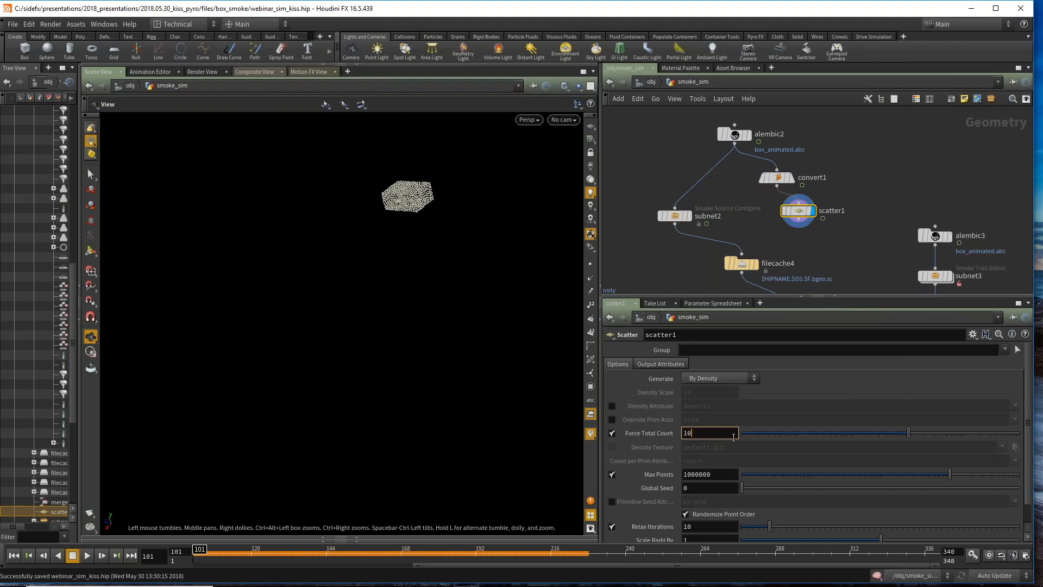
Step: Set scatter1's Force Total Count to 20 and line up convert1 and scatter1 in the network
left_click(733, 437)
type("10")
key("Return")
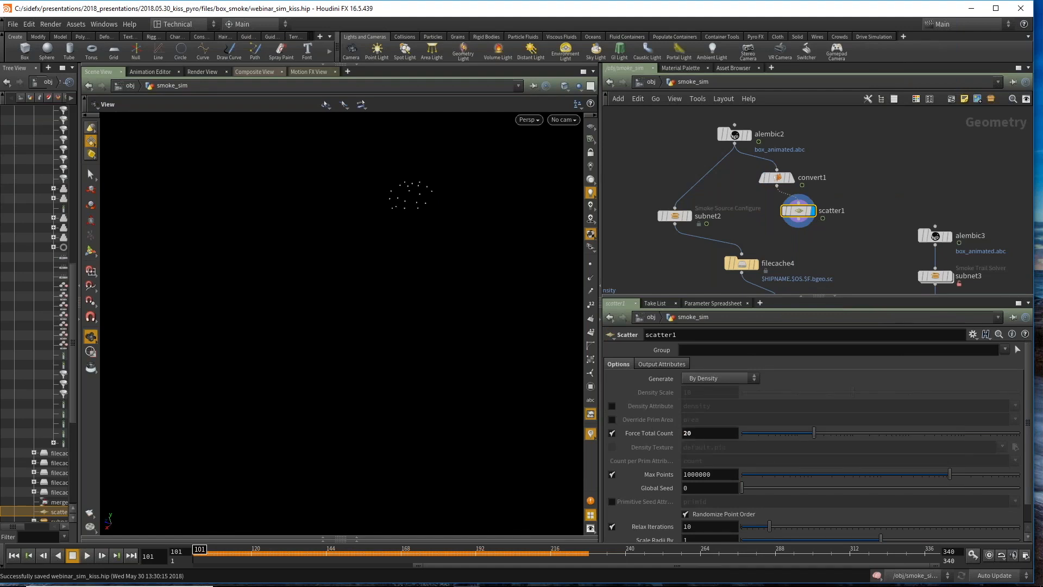
middle_click_drag(802, 222, 816, 189)
left_click_drag(813, 181, 822, 141)
left_click(822, 192)
middle_click_drag(848, 197, 840, 213)
key("Tab")
type("a")
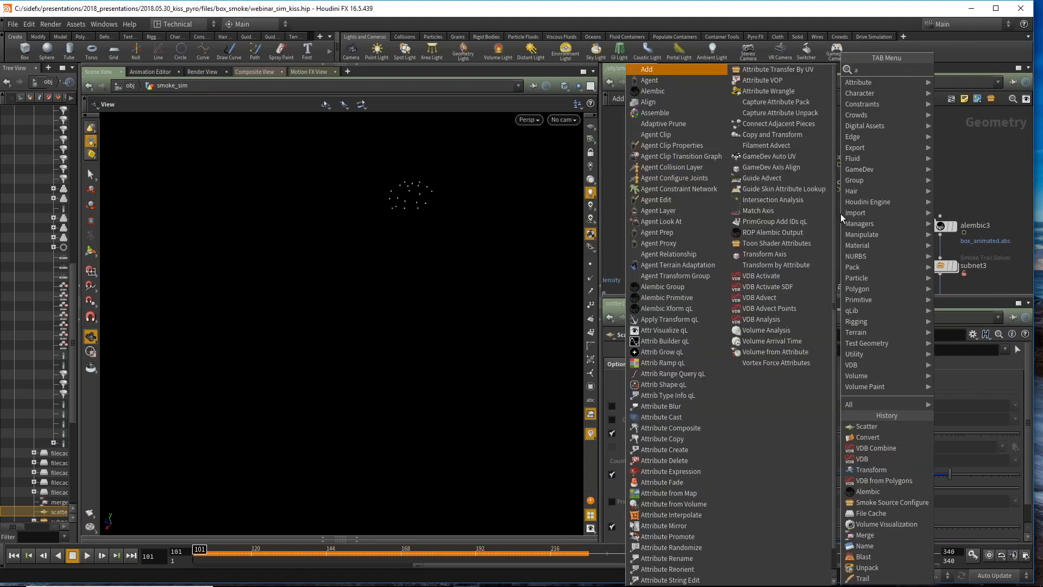
key("Return")
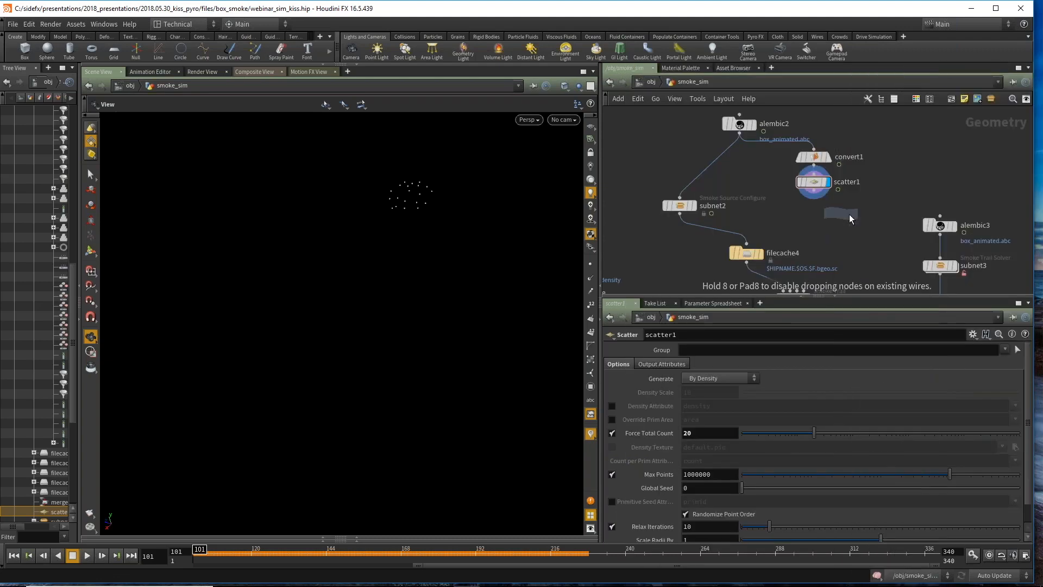
left_click(814, 208)
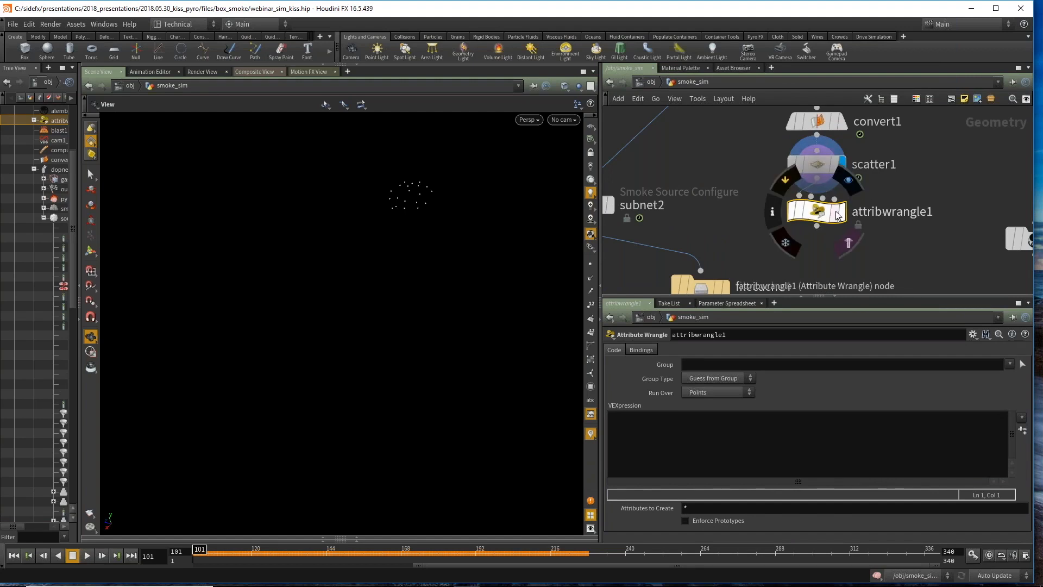
scroll(814, 212, "up", 5)
left_click(739, 440)
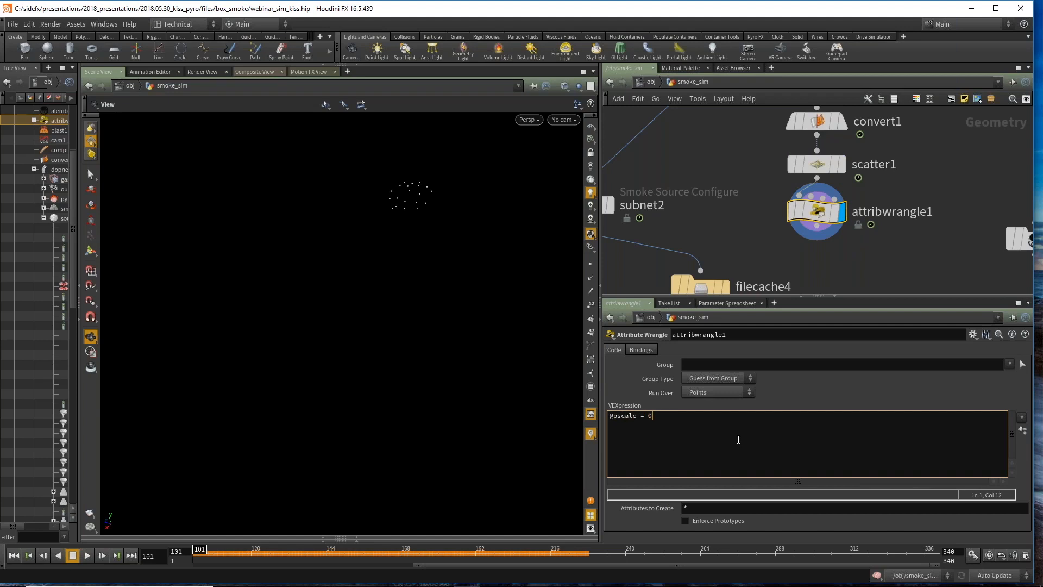
type("@pscale = 0.2;")
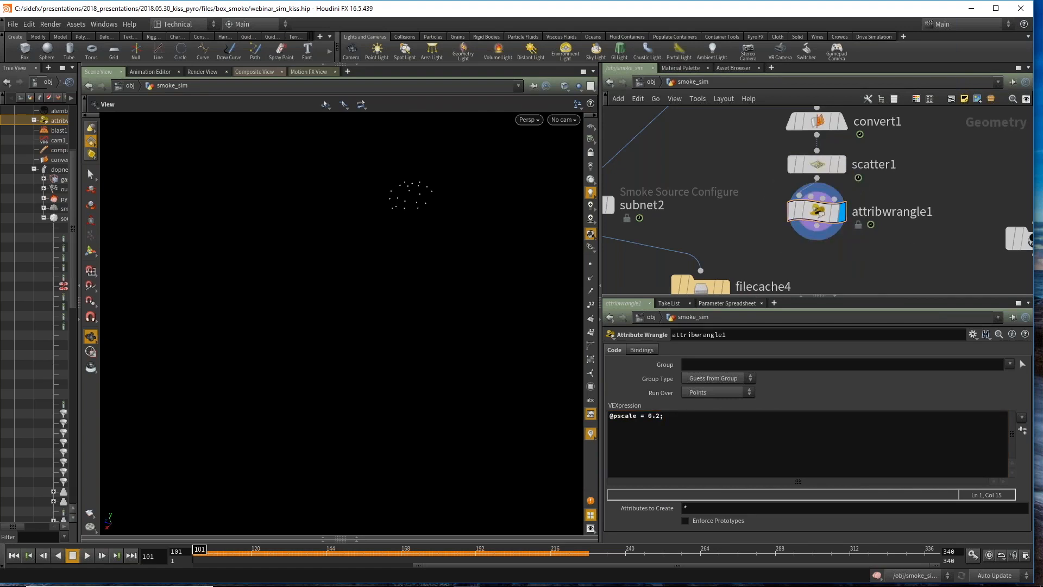
Step: Add a VDB from Particles node fed by attribwrangle1 and display its result
scroll(955, 212, "down", 3)
key("Tab")
type("vdbfrom")
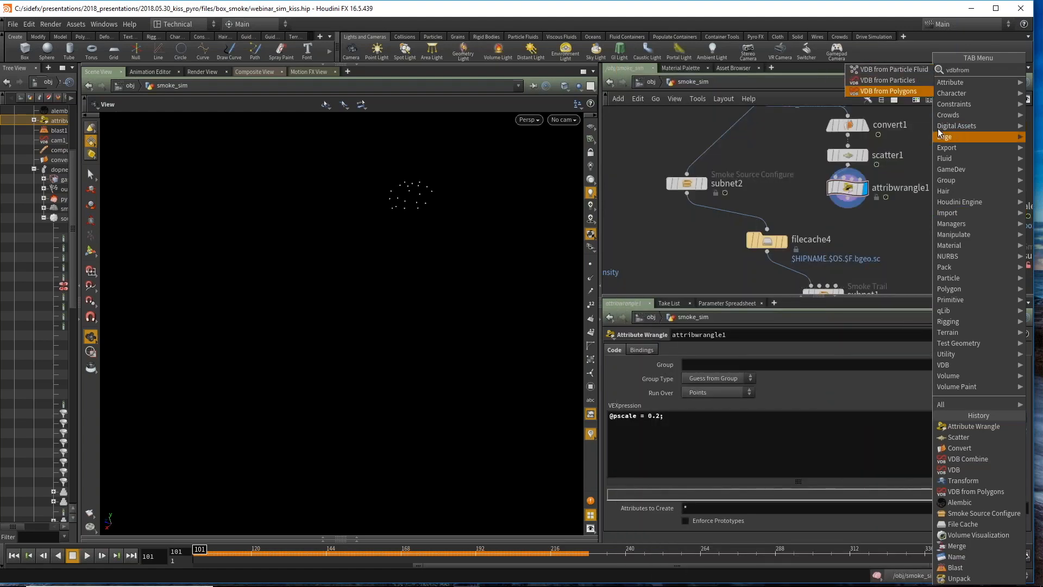
left_click(901, 81)
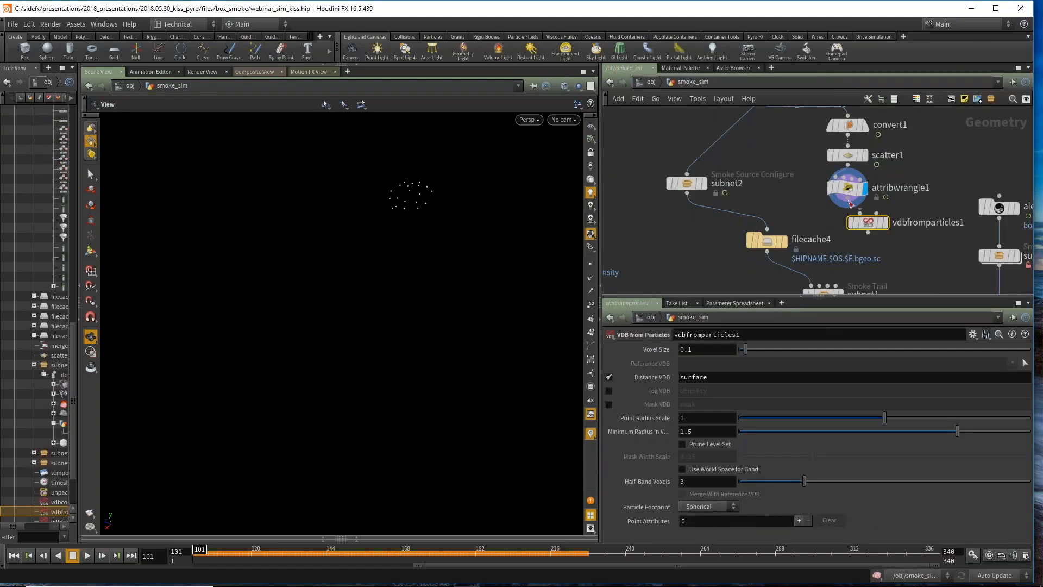
left_click(861, 225)
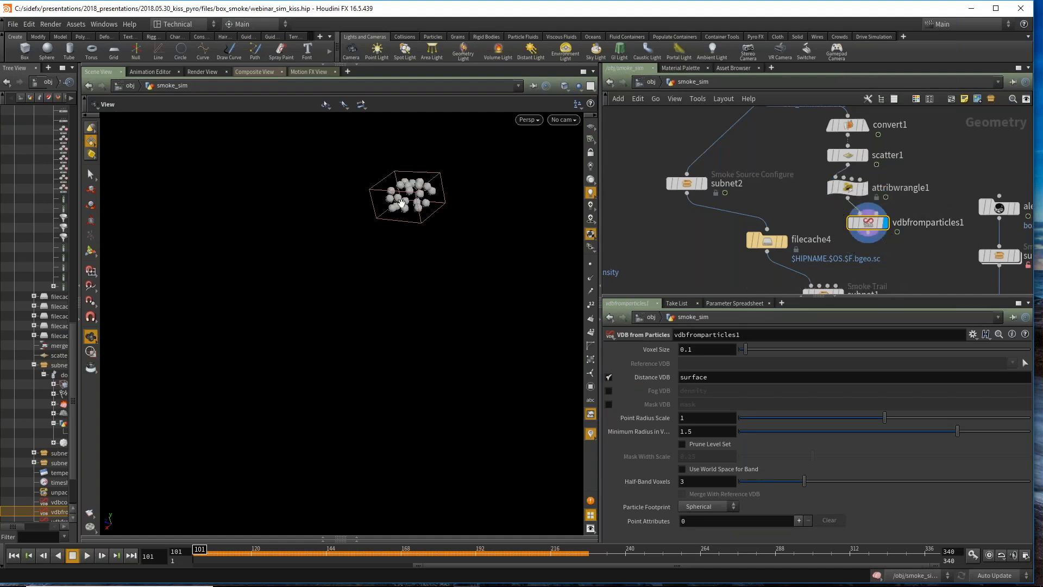
Step: Switch vdbfromparticles1 from Distance VDB to the density Fog VDB and inspect the volume up close
left_click(608, 377)
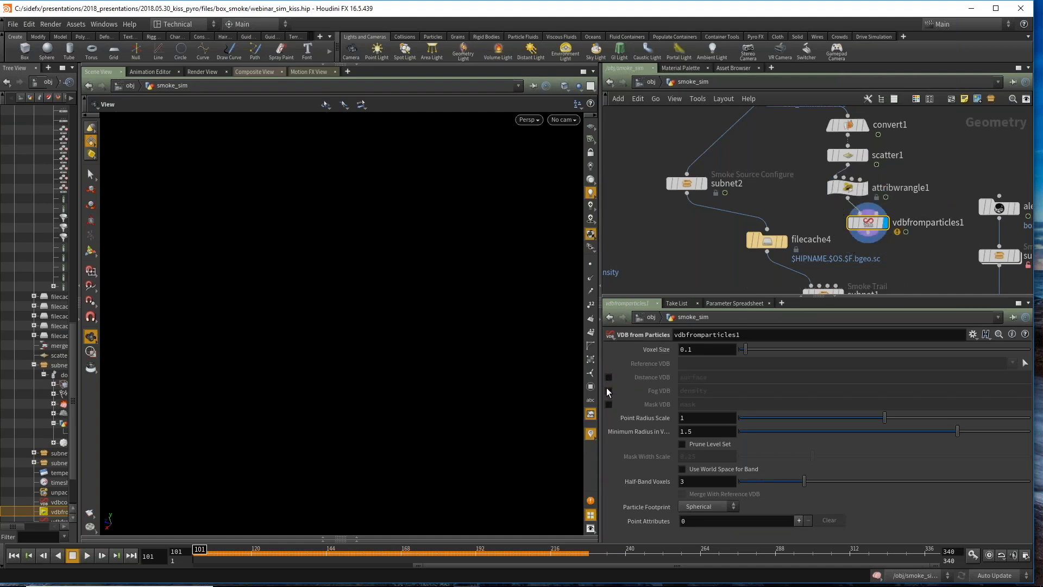
left_click(608, 391)
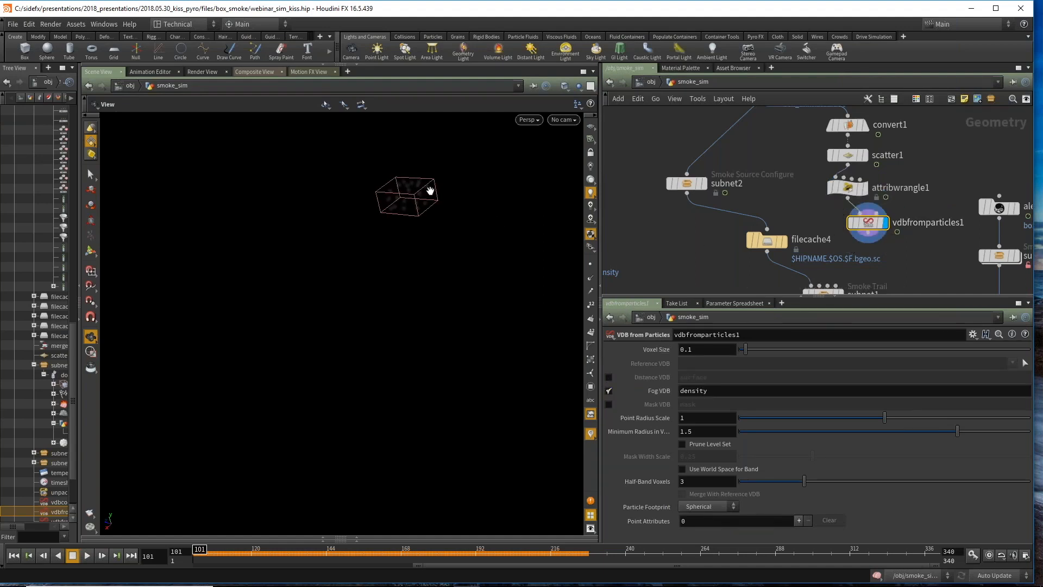
key("g")
right_click_drag(402, 227, 350, 348)
middle_click_drag(350, 347, 370, 296)
mouse_move(370, 296)
left_mouse_down()
mouse_move(358, 224)
mouse_move(372, 293)
left_mouse_up()
middle_click_drag(922, 246, 921, 206)
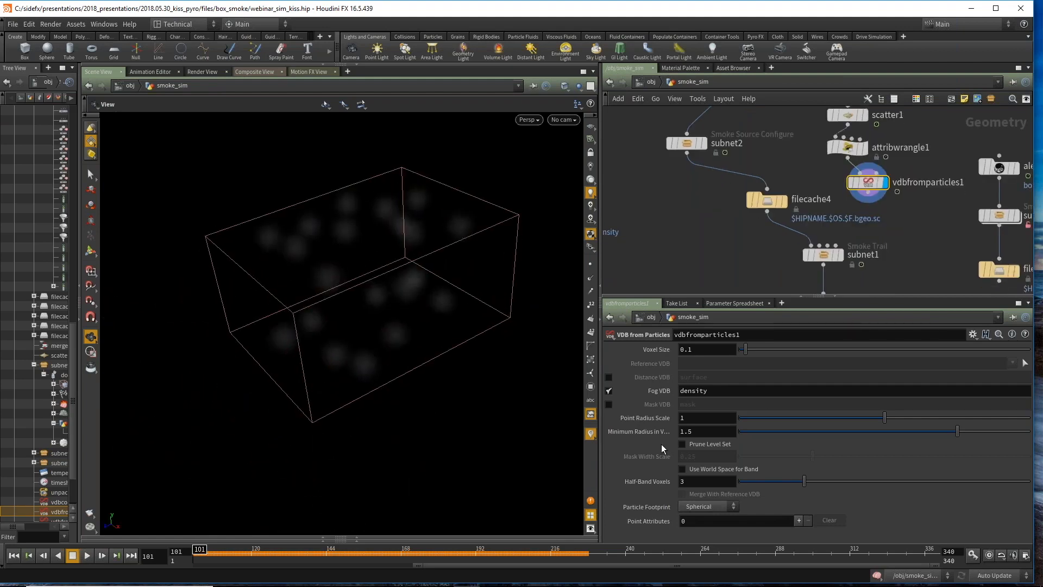
Step: Go inside the Smoke Source Configure node subnet2 and allow editing of its contents
scroll(758, 213, "down", 3)
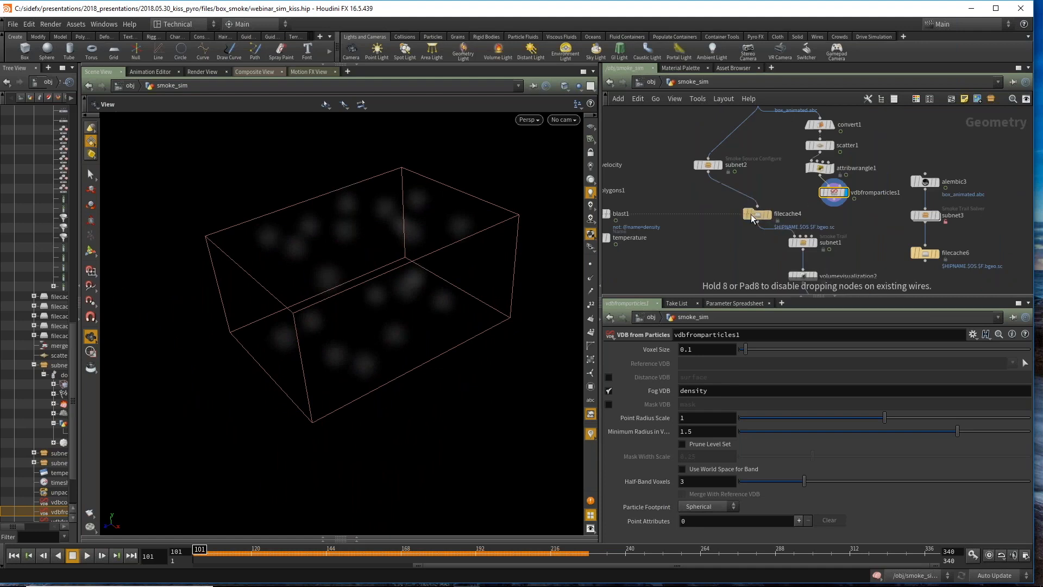
left_click_drag(803, 242, 803, 253)
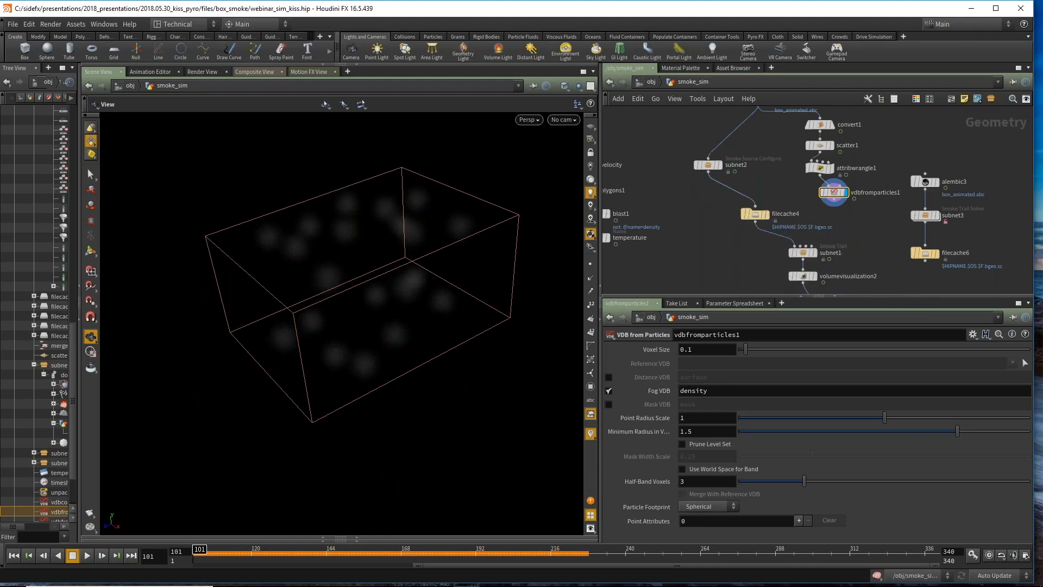
left_click(707, 168)
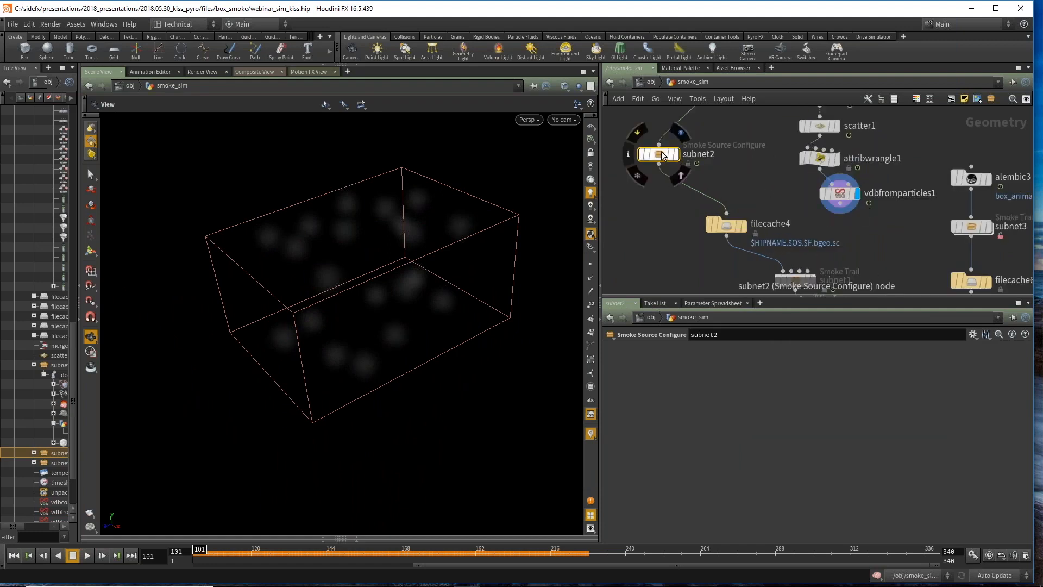
double_click(660, 153)
right_click(737, 82)
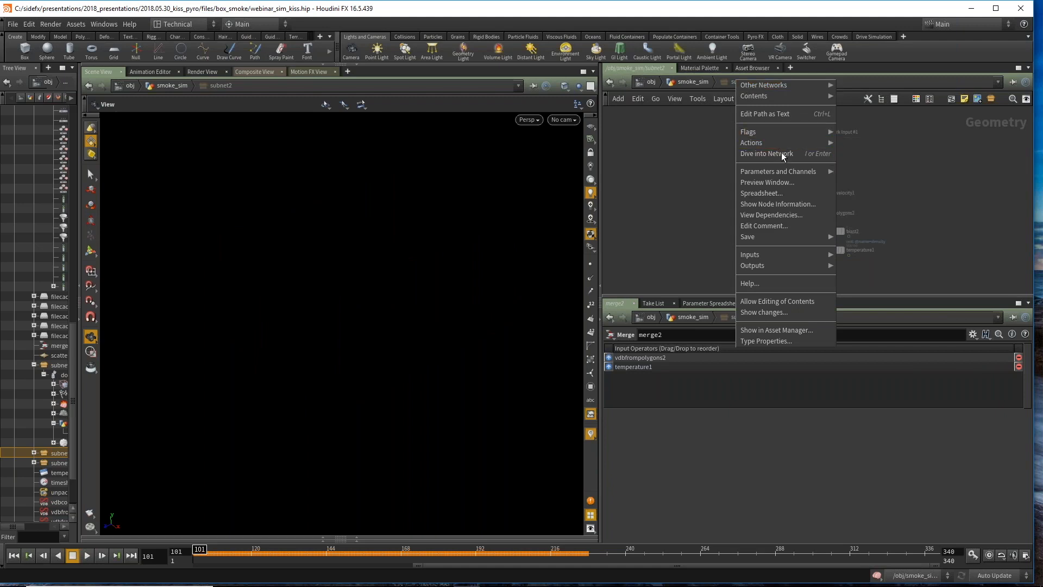
left_click(784, 301)
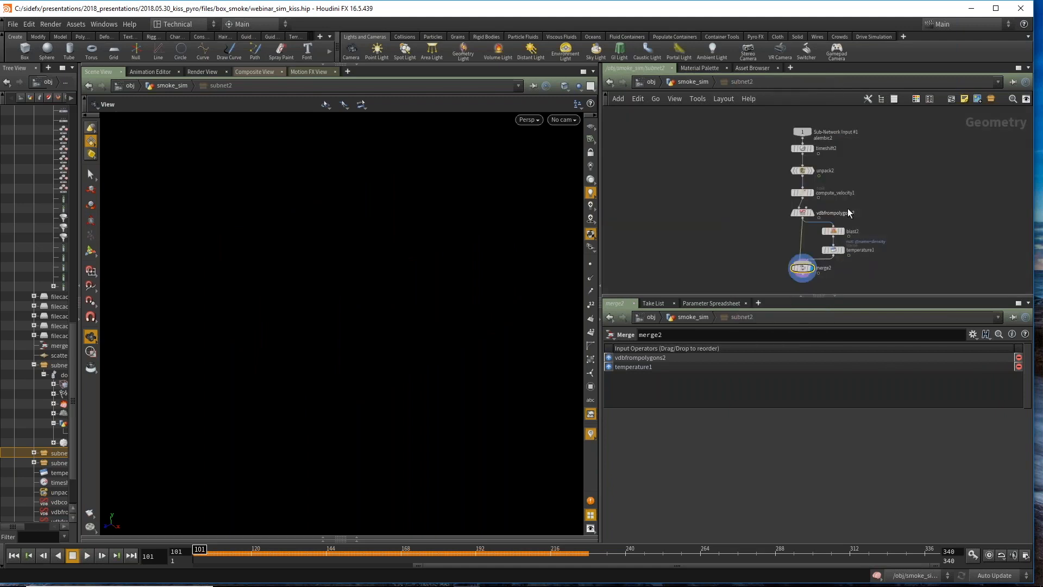
Step: Copy the blast2 and temperature1 nodes from inside subnet2
middle_click_drag(768, 249, 774, 197)
left_click_drag(743, 225, 858, 157)
left_click_drag(758, 179, 865, 220)
key("ctrl+c")
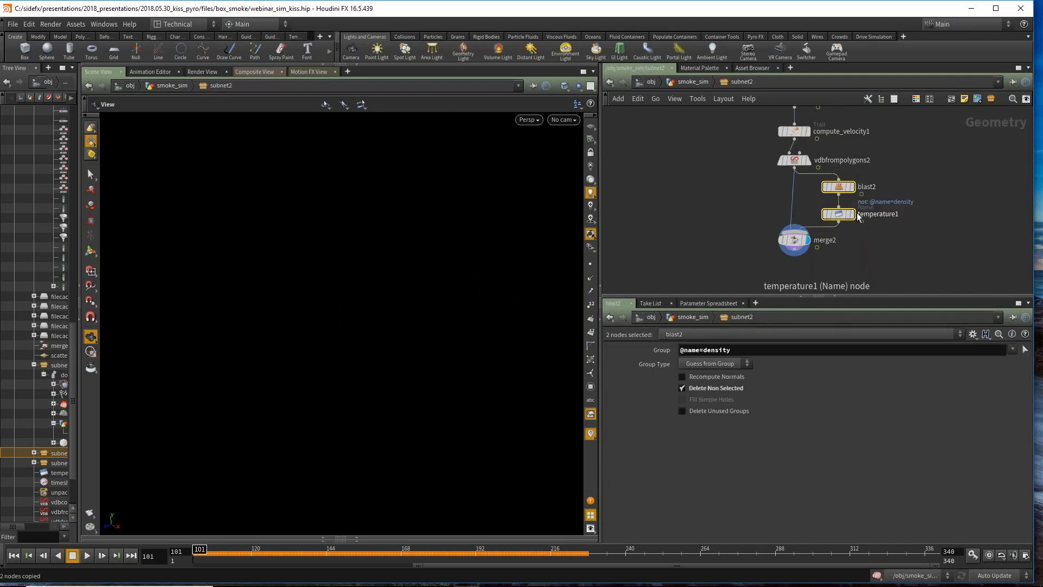
Step: Paste the copied blast2 and temperature1 nodes into smoke_sim and feed blast2 from vdbfromparticles1
key("u")
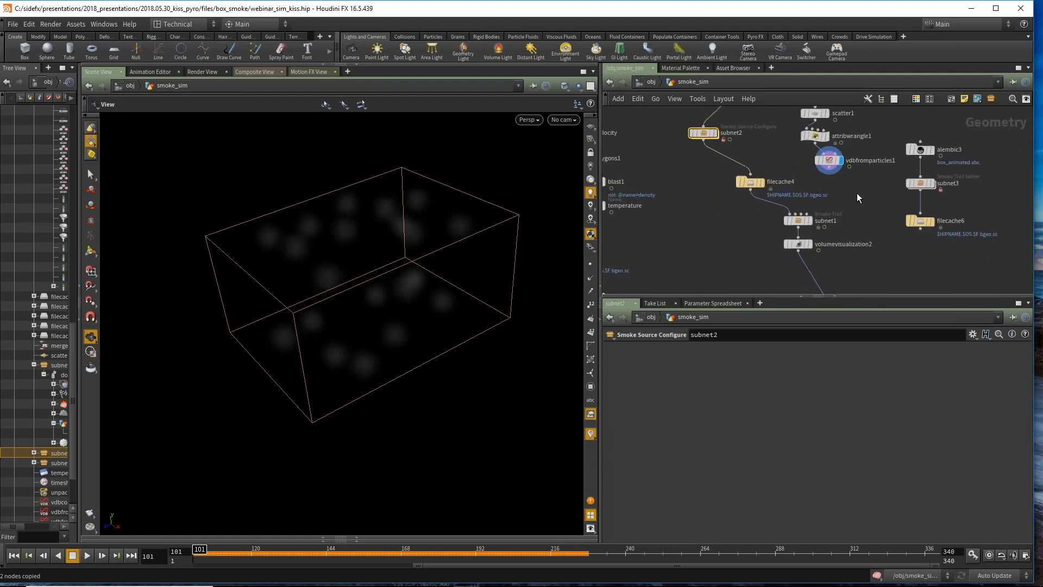
key("ctrl+v")
scroll(858, 192, "up", 3)
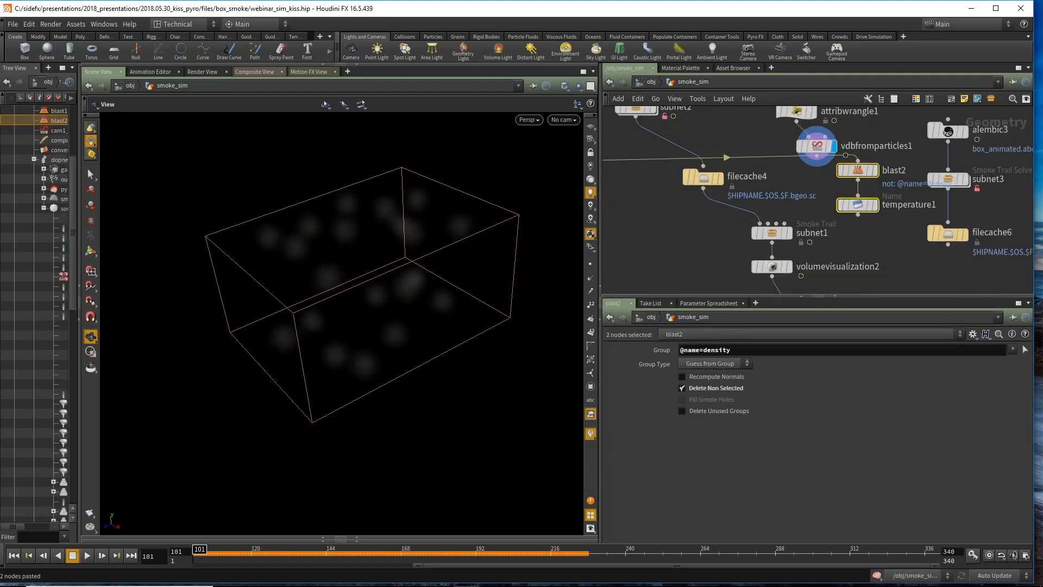
left_click(820, 167)
left_click_drag(816, 156, 857, 159)
scroll(826, 188, "down", 3)
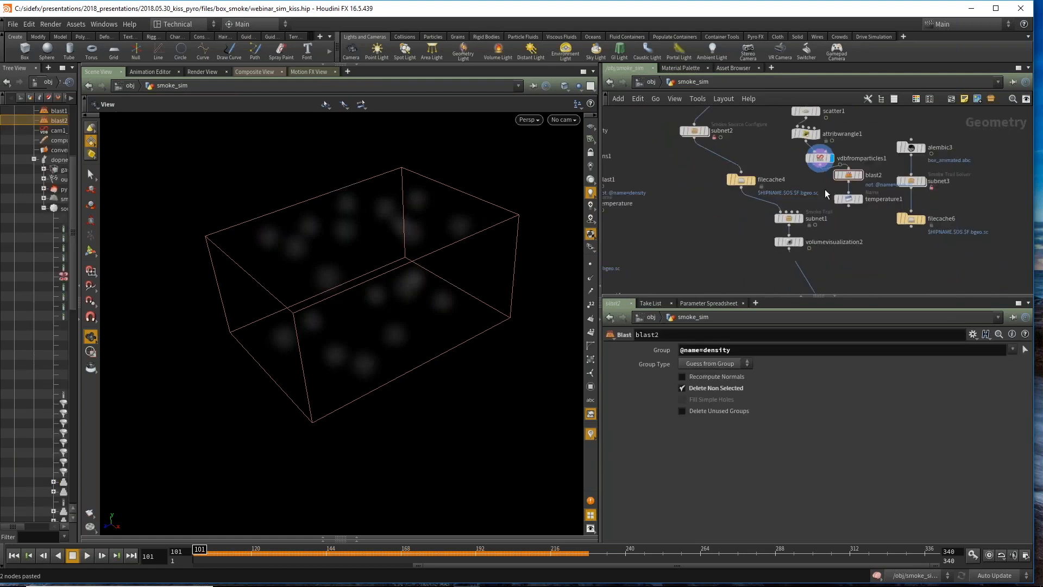
Step: Move filecache4, subnet1 and volumevisualization2 to make room beside the pasted blast2 and temperature1 nodes
left_click_drag(741, 180, 715, 177)
left_click_drag(800, 185, 784, 259)
left_click_drag(785, 221, 769, 233)
scroll(803, 188, "up", 4)
left_click(811, 188)
scroll(810, 193, "down", 2)
mouse_move(834, 223)
left_mouse_down()
mouse_move(886, 171)
mouse_move(864, 183)
left_mouse_up()
scroll(822, 188, "down", 2)
left_click(825, 196)
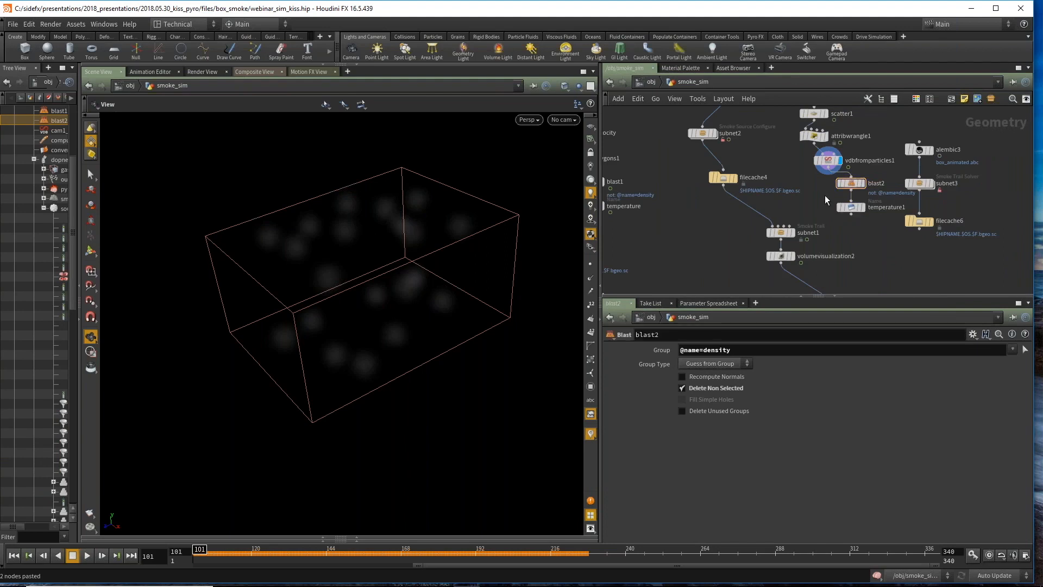
Step: Display blast2's result, check vdbfromparticles1's settings, and move blast2 and temperature1 further below vdbfromparticles1
middle_click_drag(825, 196, 810, 202)
scroll(851, 183, "up", 4)
left_click(845, 197)
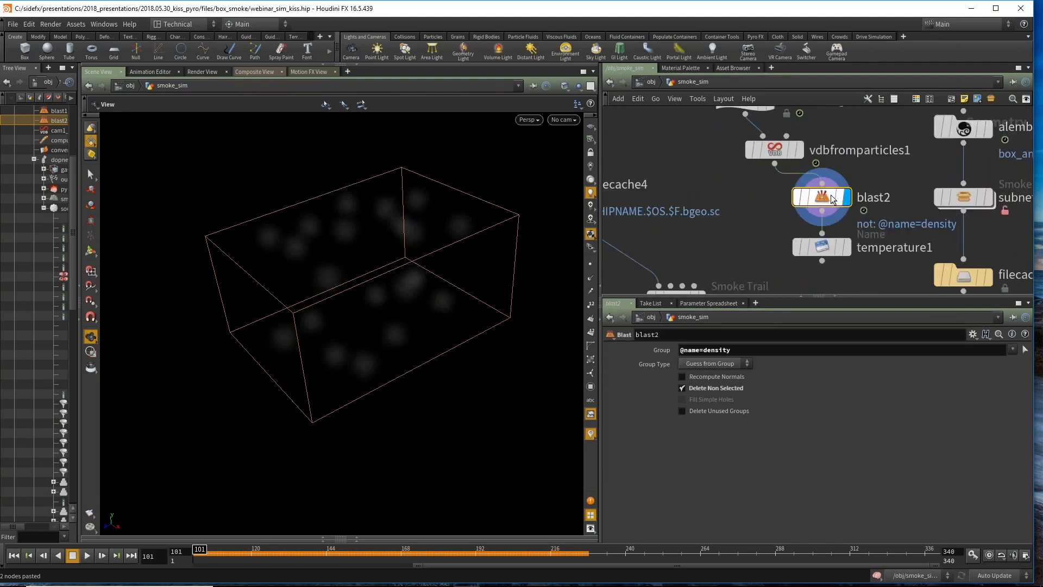
left_click(774, 153)
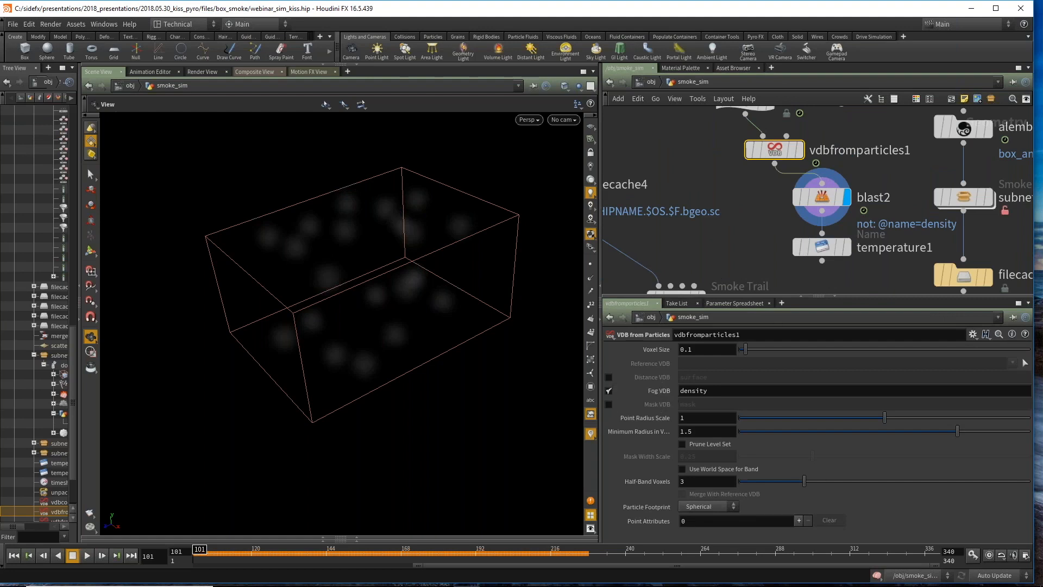
middle_click_drag(828, 272, 803, 231)
left_click_drag(721, 235, 800, 194)
scroll(718, 247, "down", 2)
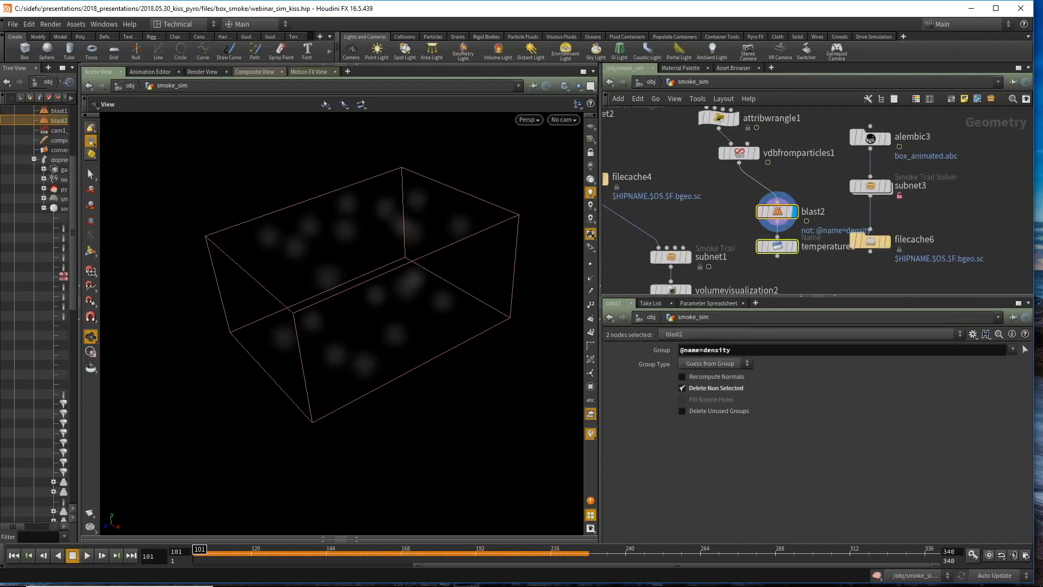
key("Tab")
type("v")
key("BackSpace")
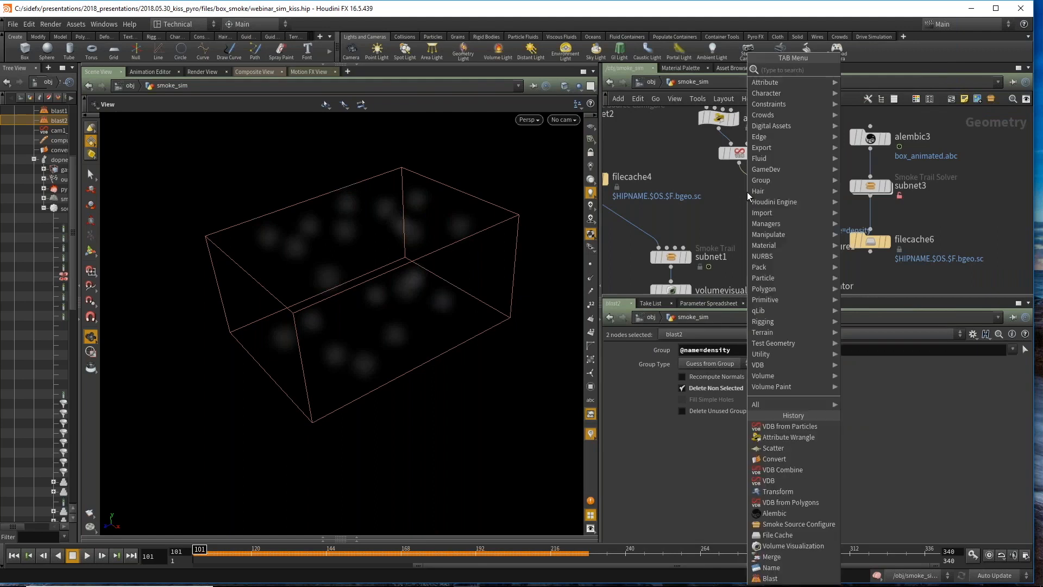
type("vdb")
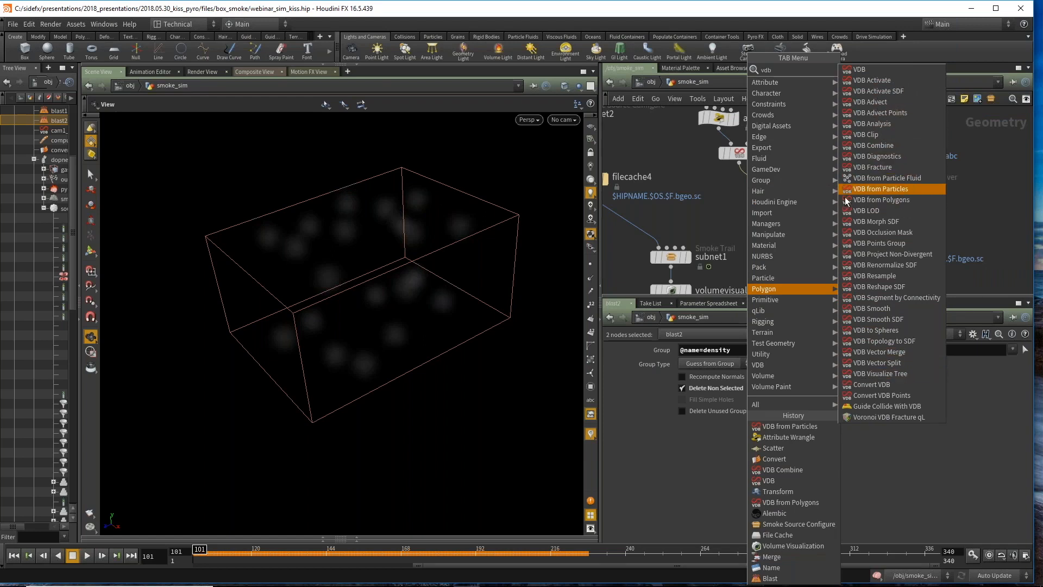
left_click(863, 189)
left_click(738, 153)
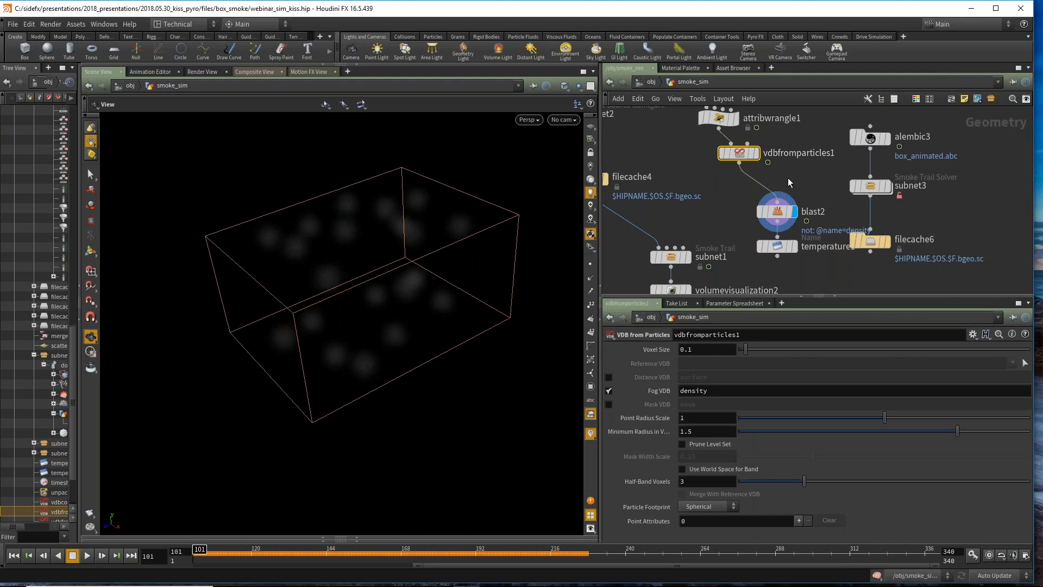
Step: Move blast2 and temperature1 together closer to vdbfromparticles1
middle_click_drag(787, 178, 791, 170)
left_click_drag(740, 182, 784, 239)
left_click_drag(784, 200, 784, 185)
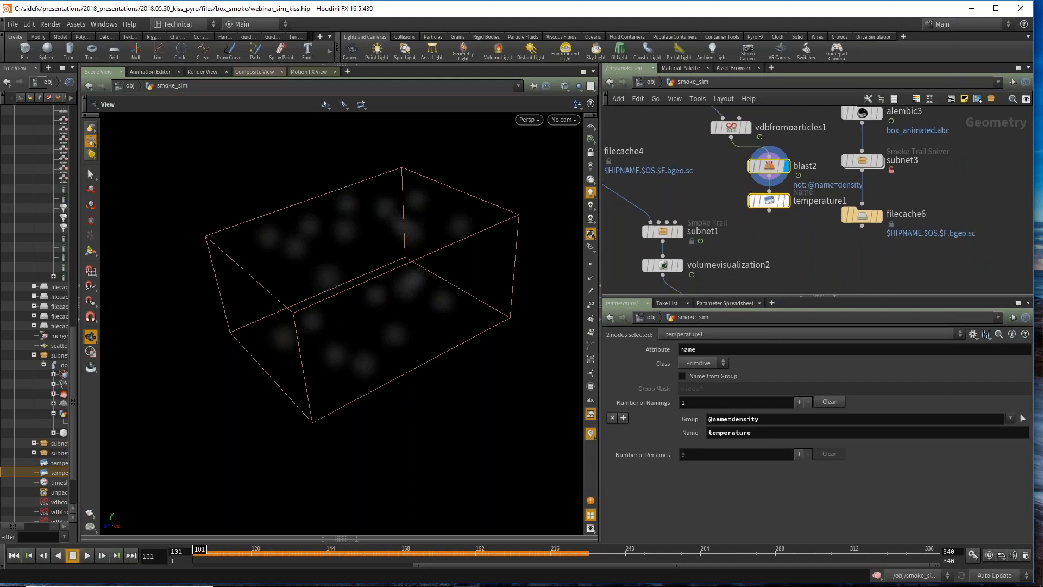
Step: Add a Merge node that combines vdbfromparticles1 with temperature1, place it below them and display it
key("Tab")
type("merge")
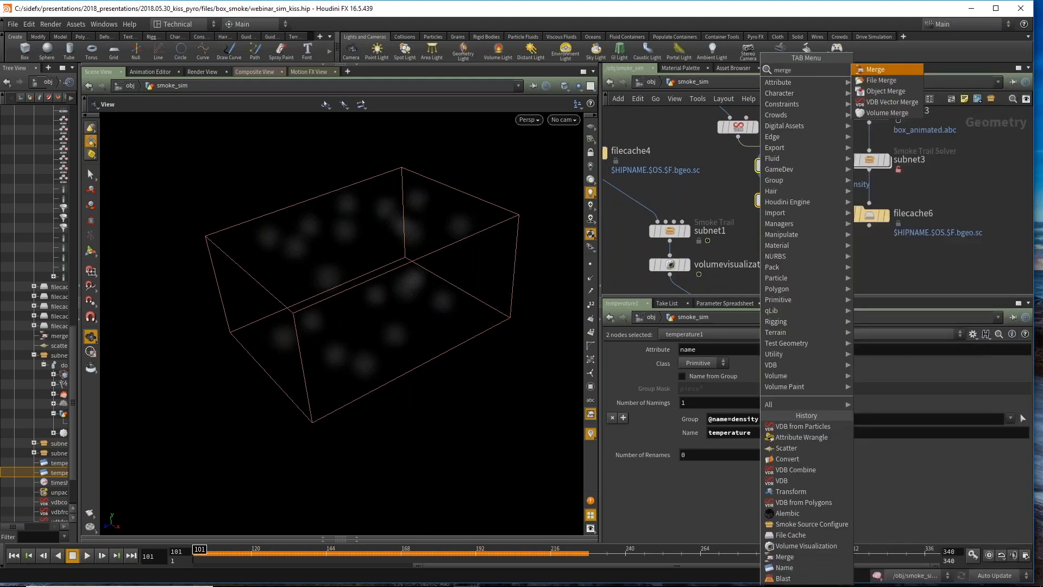
key("Return")
left_click(760, 232)
left_click_drag(737, 137, 749, 224)
middle_click(748, 223)
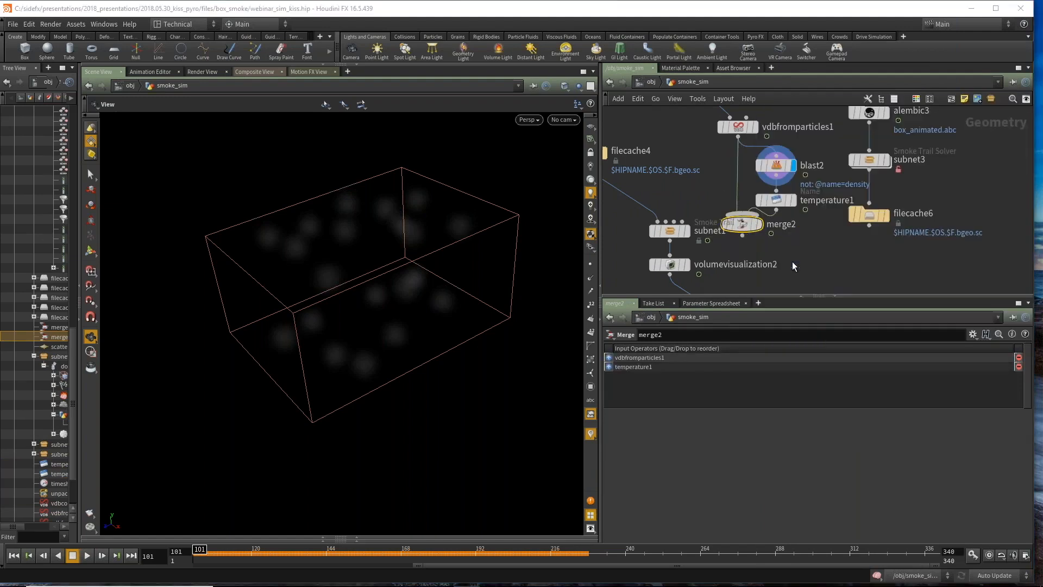
left_click_drag(744, 222, 755, 250)
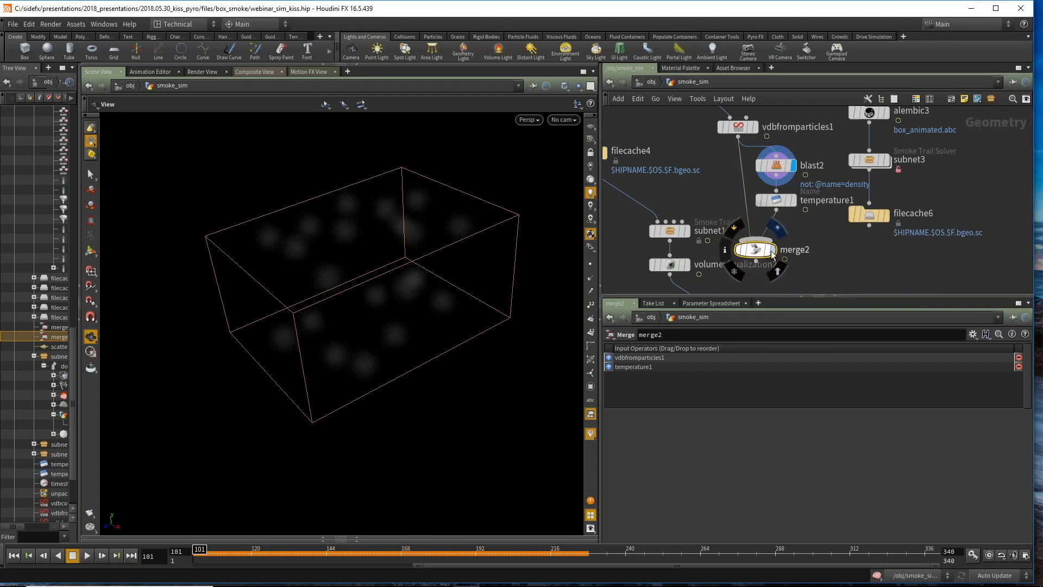
left_click(771, 251)
Step: Tidy the particle source branch by regrouping convert1, scatter1, attribwrangle1 and vdbfromparticles1 closely above blast2, temperature1 and merge2
scroll(720, 182, "down", 2)
middle_click_drag(720, 182, 721, 244)
left_click_drag(731, 201, 714, 199)
scroll(683, 210, "down", 2)
middle_click_drag(684, 212, 694, 226)
left_click_drag(693, 229, 733, 144)
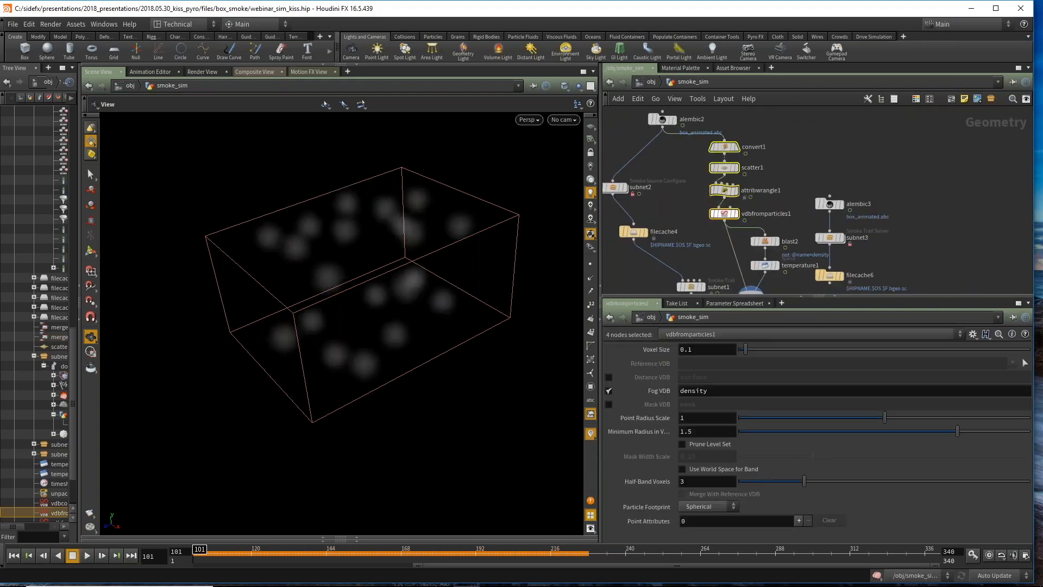
left_click_drag(721, 212, 726, 197)
middle_click_drag(791, 282, 792, 252)
left_click_drag(792, 253, 772, 195)
left_click_drag(749, 271, 718, 224)
Step: Wire merge2 into filecache4 in place of subnet2
scroll(712, 226, "up", 3)
left_click(726, 242)
scroll(685, 207, "down", 3)
scroll(683, 207, "up", 1)
middle_click_drag(683, 208, 716, 208)
left_click(641, 185)
scroll(682, 186, "down", 2)
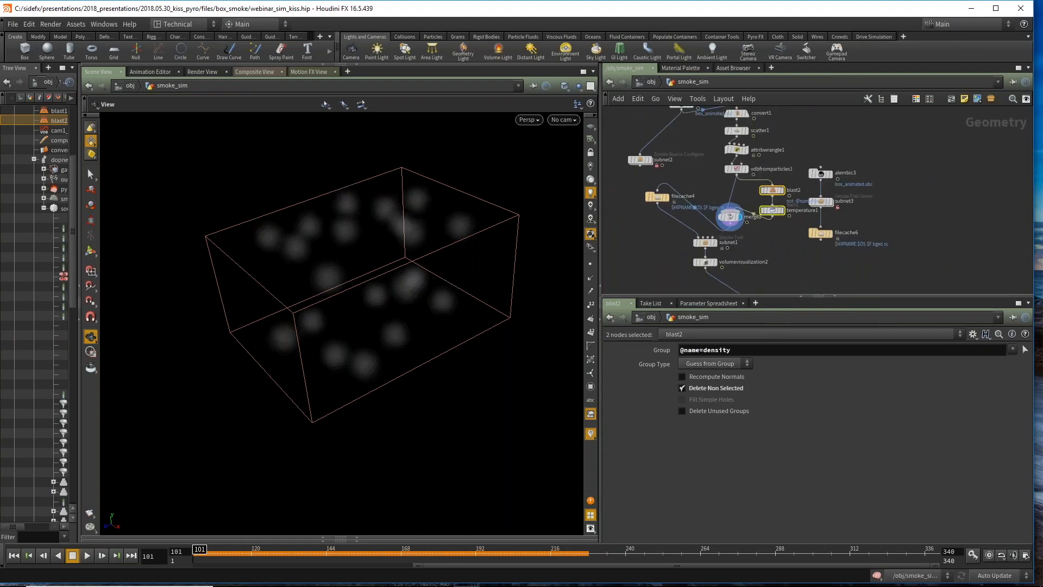
Step: Move the alembic3 branch away from the particle source nodes, and shift convert1 and scatter1 apart from attribwrangle1
middle_click_drag(828, 236, 772, 260)
left_click_drag(822, 273, 837, 181)
left_click(769, 253)
left_click_drag(769, 253, 670, 137)
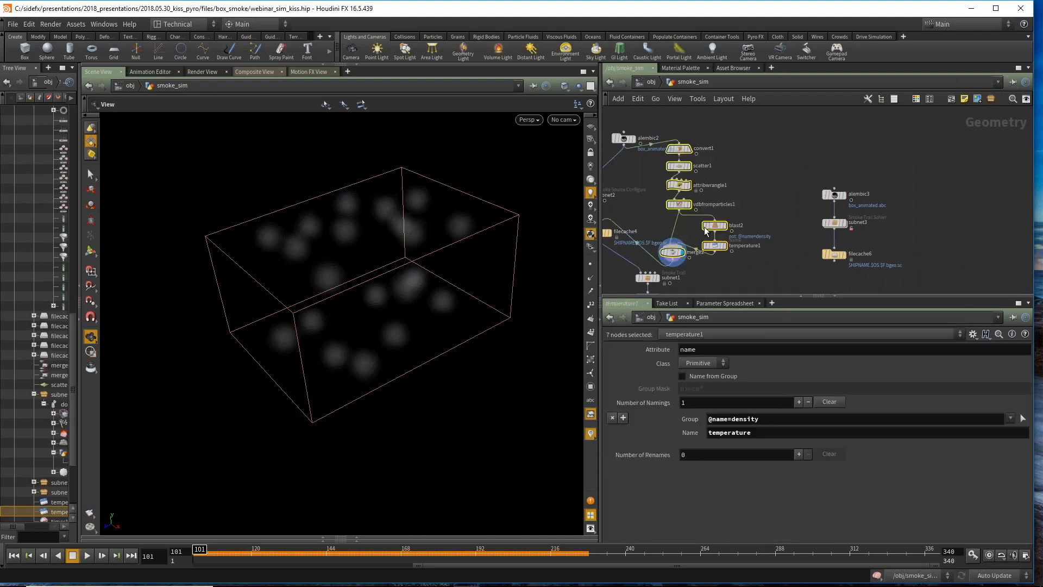
left_click(714, 246)
left_click_drag(720, 173, 673, 148)
left_click_drag(680, 153, 702, 139)
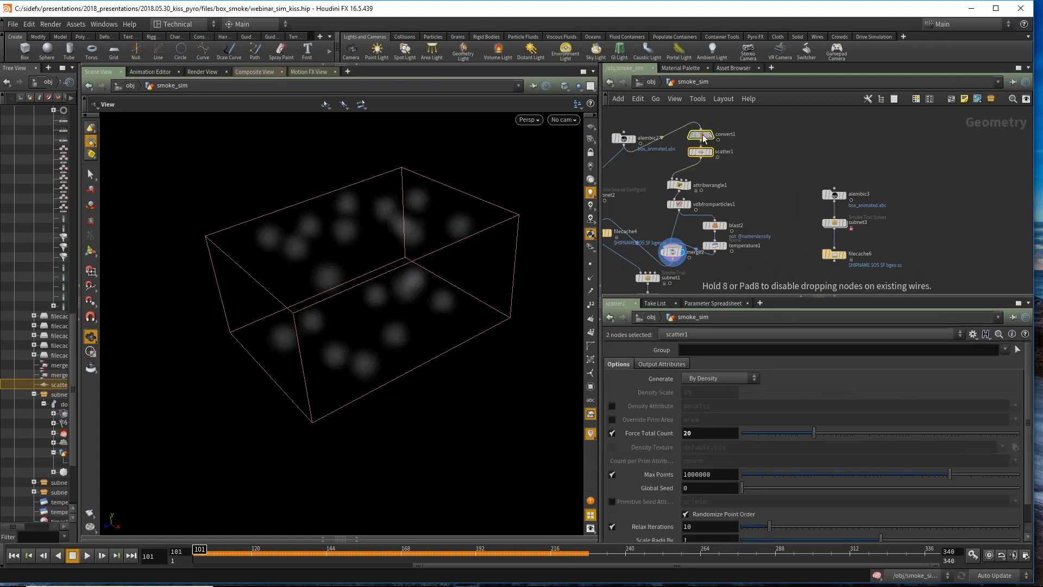
Step: Collapse attribwrangle1, vdbfromparticles1, blast2, temperature1 and merge2 into a single subnetwork
left_click(716, 170)
left_click_drag(682, 178, 753, 258)
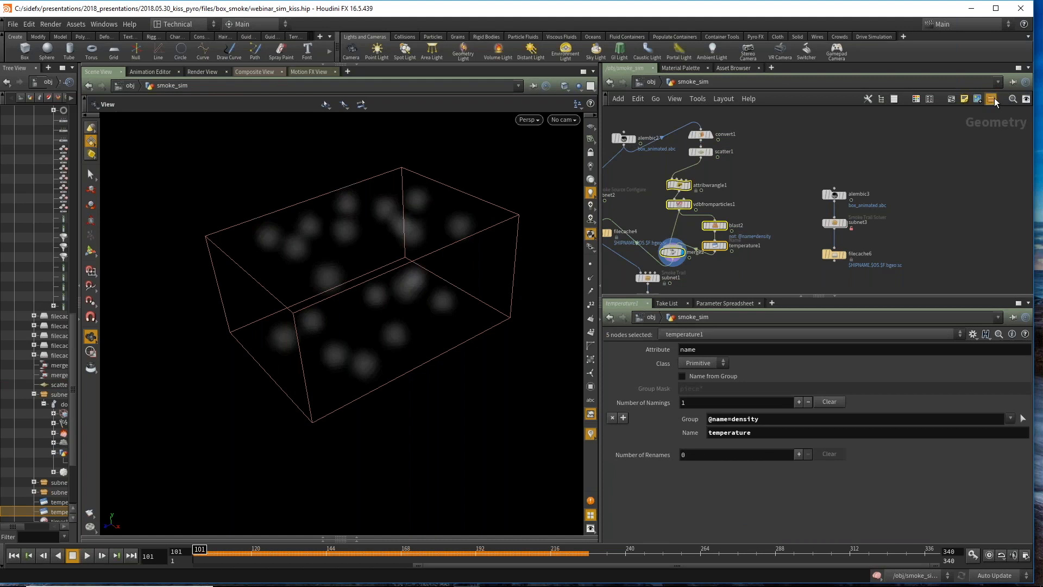
key("shift+c")
Step: Start creating a digital asset from the new subnetwork with the operator name source_from_particles::001
right_click(713, 245)
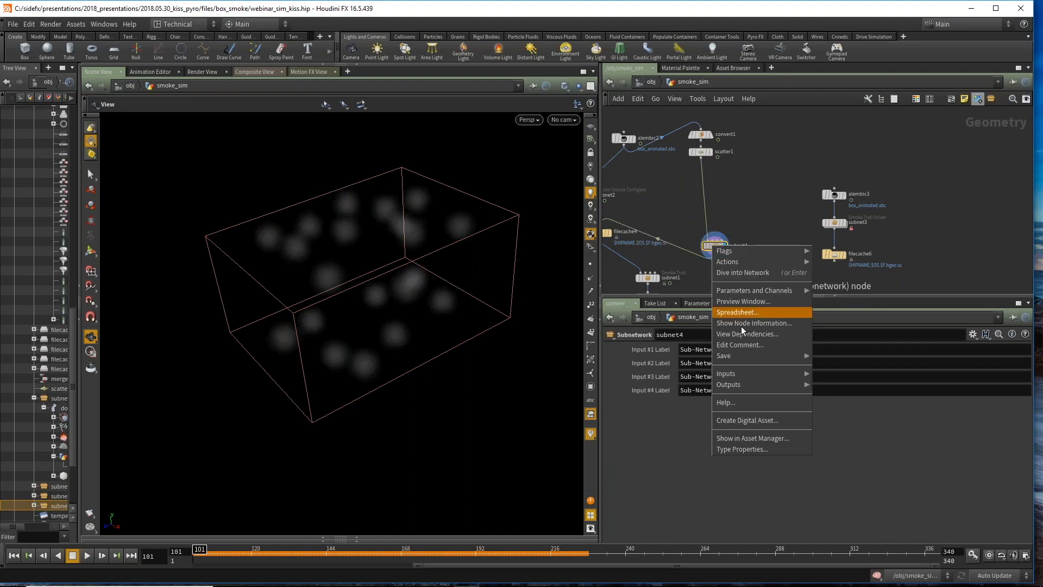
left_click(755, 420)
double_click(797, 414)
type("source_")
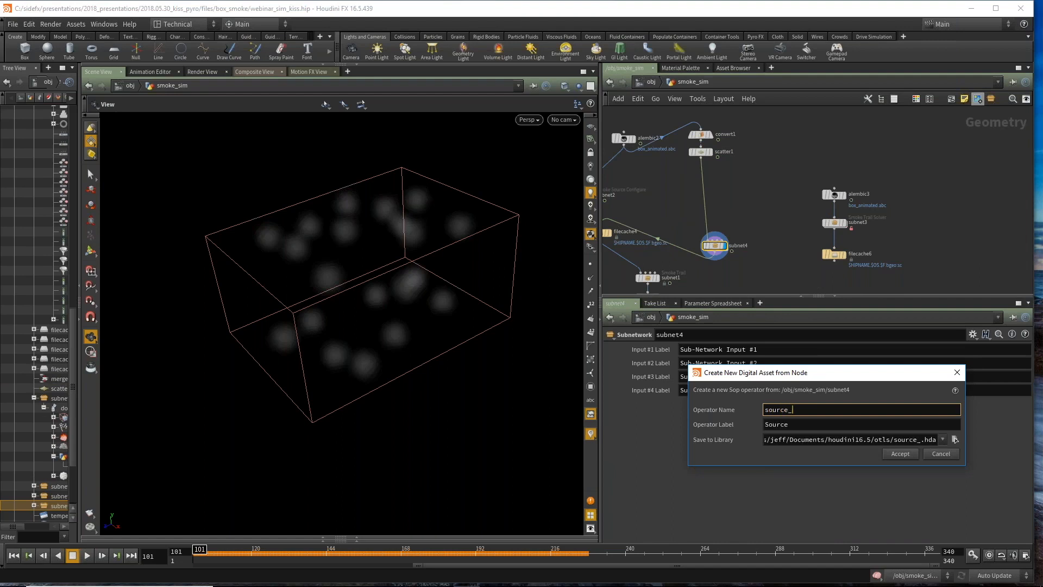
type("from_p")
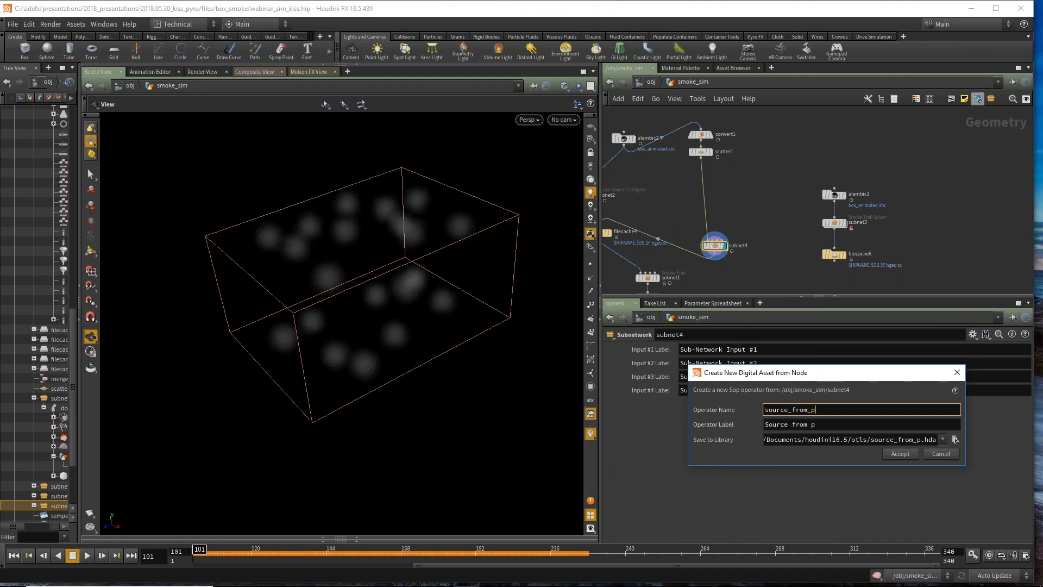
type("articles:")
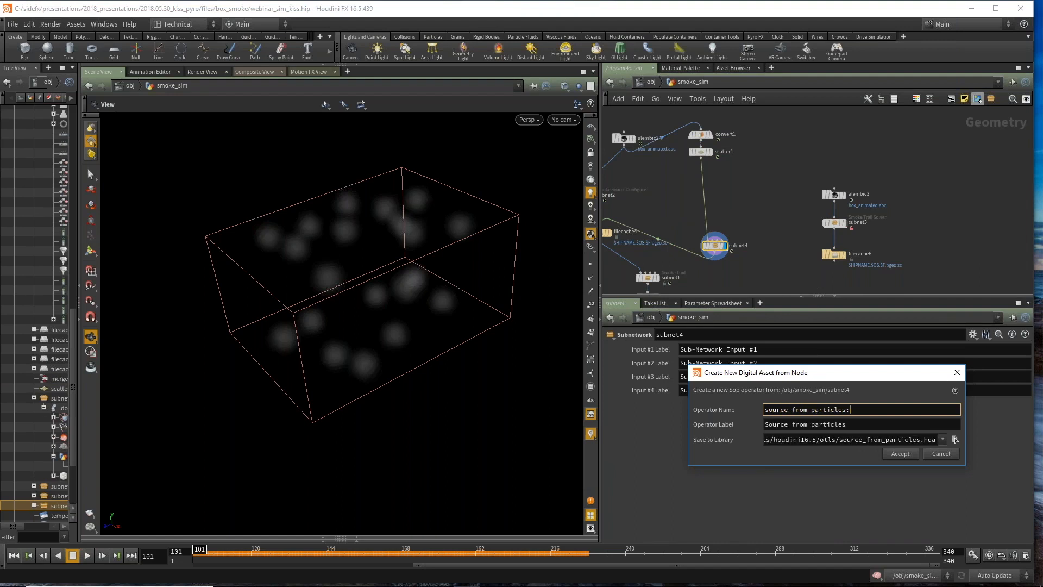
type(":001")
Step: Set the new asset's operator label to Source From Particles
key("Tab")
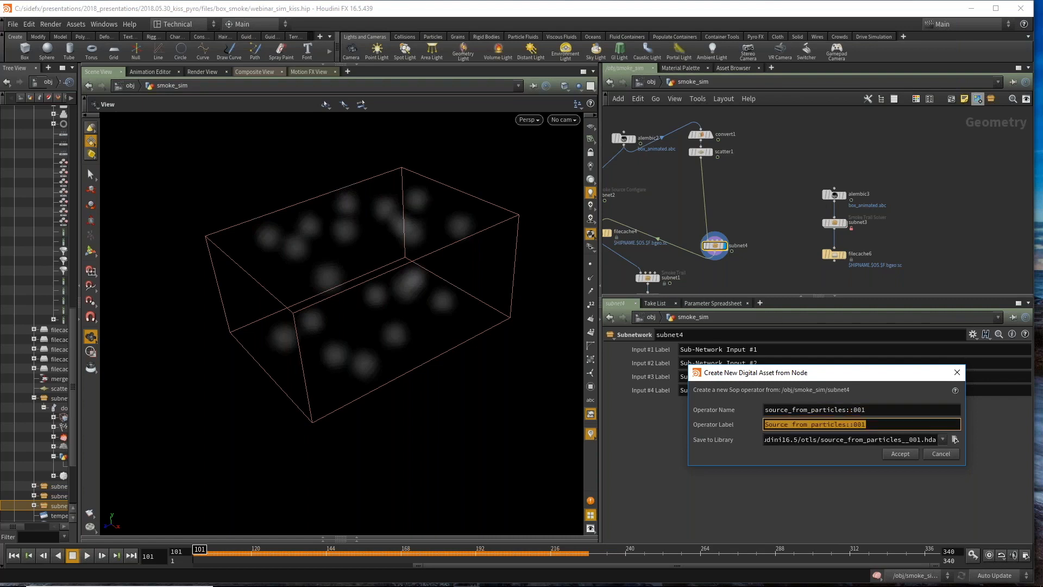
type("Source From part")
key("BackSpace")
key("BackSpace")
key("BackSpace")
key("BackSpace")
type("Particles")
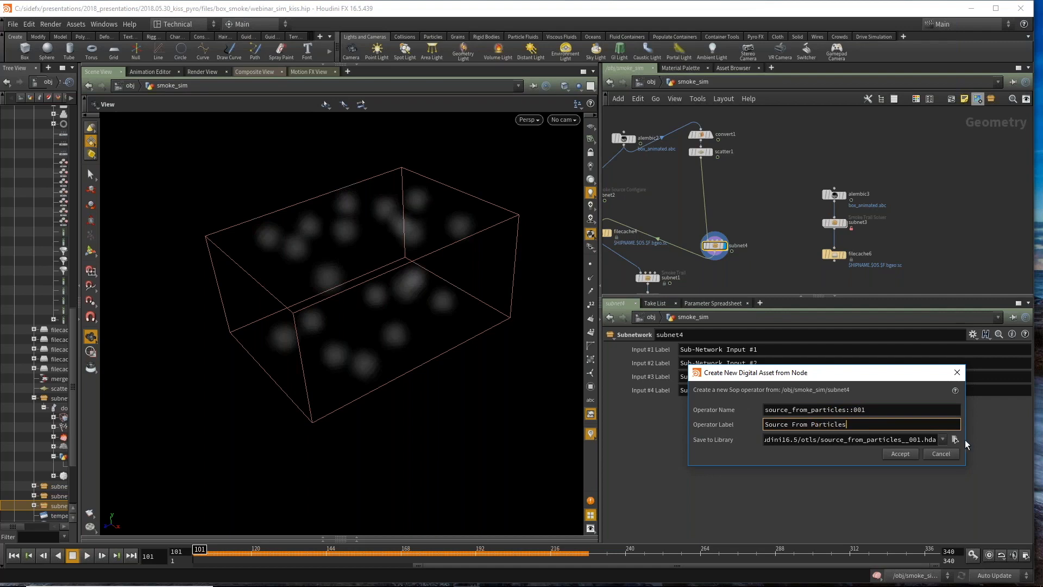
Step: Choose the hda folder under $HIP as the save location for the Source From Particles asset library
left_click(955, 439)
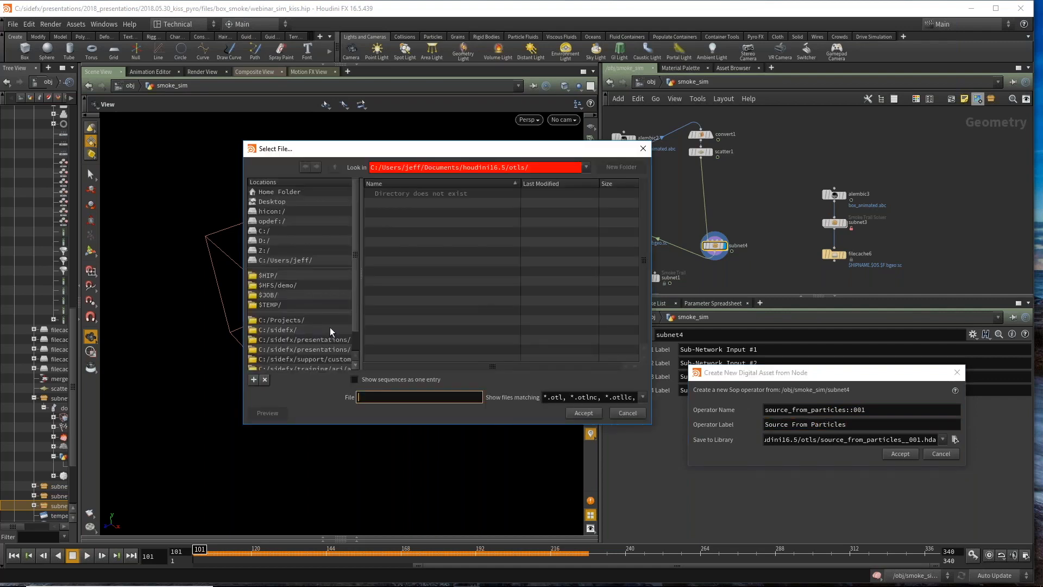
left_click(288, 277)
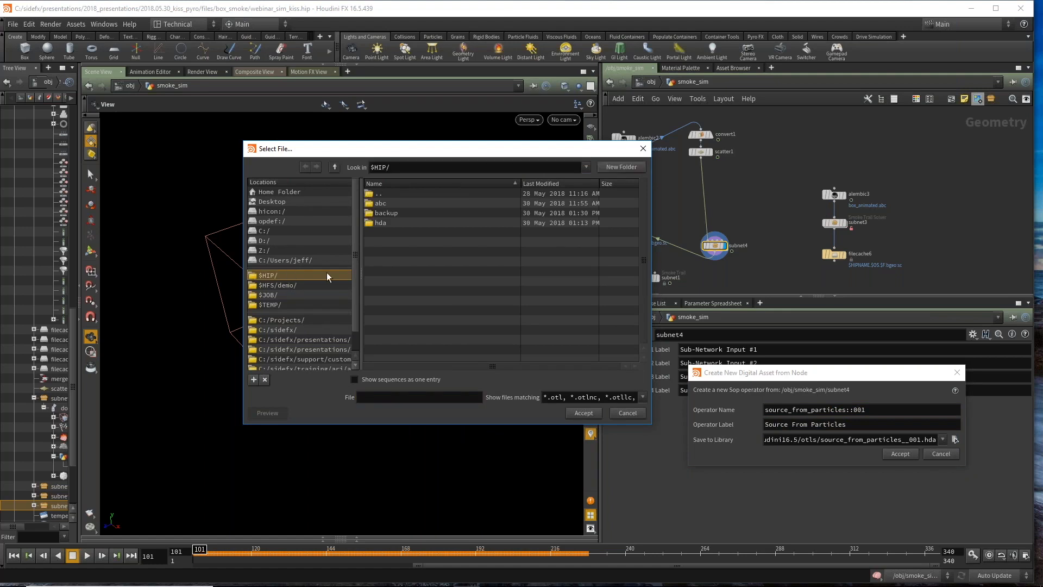
left_click(381, 223)
double_click(381, 223)
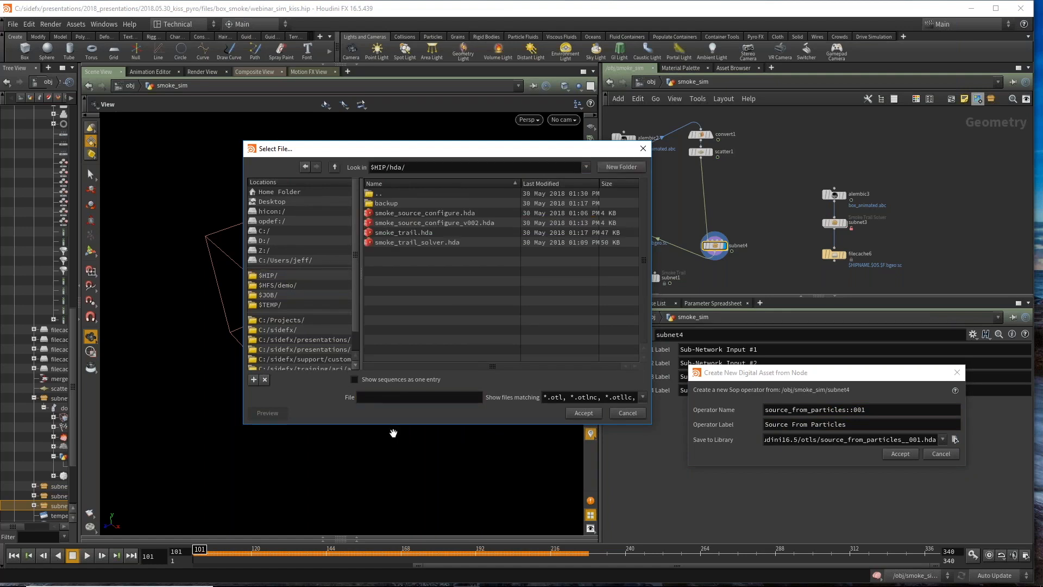
Step: Name the library file source_from_particles_v001.hda, create the digital asset and accept its type properties
left_click(401, 398)
type("source ")
type("from_")
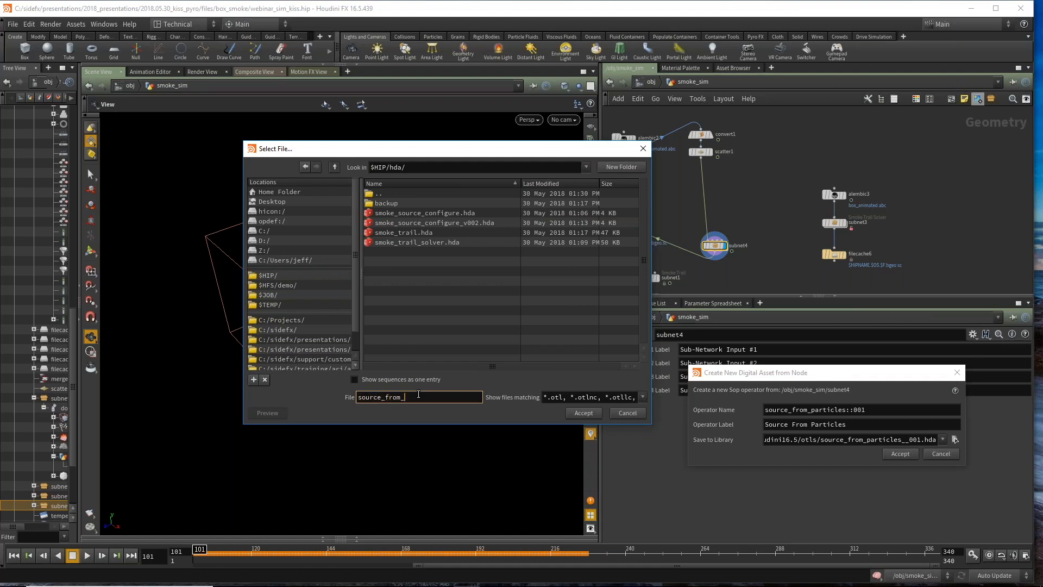
type("particles.h")
type("da")
type("_")
type("v001")
left_click(581, 413)
left_click(900, 453)
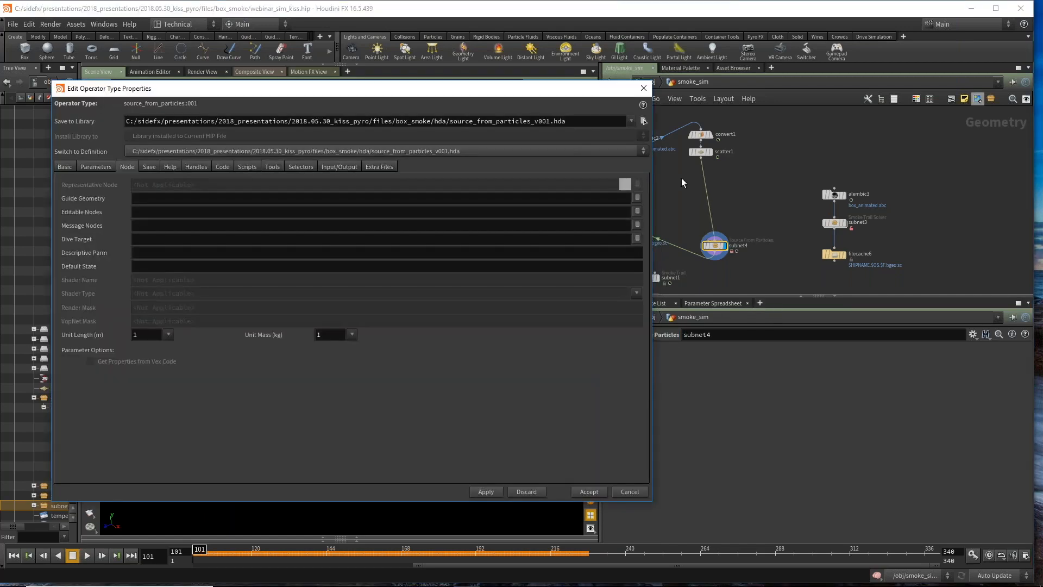
left_click(591, 492)
Step: Tidy the network by moving the Source From Particles node closer to scatter1 and repositioning alembic2 and subnet2
left_click_drag(716, 260, 707, 178)
scroll(678, 200, "up", 3)
middle_click_drag(677, 200, 744, 213)
scroll(791, 217, "down", 3)
scroll(761, 198, "down", 2)
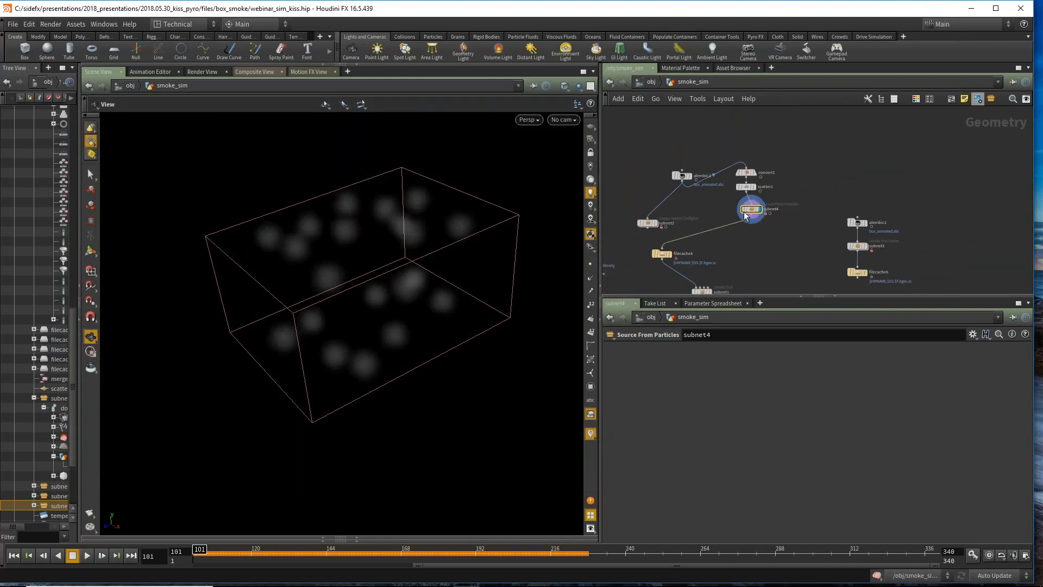
left_click_drag(684, 176, 682, 153)
left_click_drag(771, 222, 702, 188)
left_click(677, 220)
scroll(677, 220, "up", 3)
middle_click_drag(677, 220, 728, 188)
left_click_drag(677, 191, 658, 177)
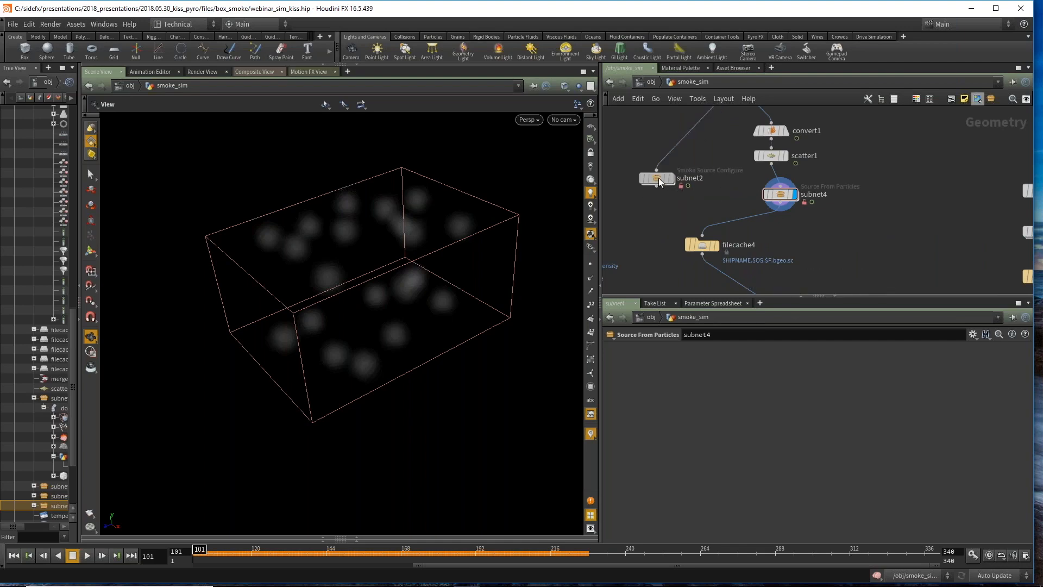
Step: Add a Switch node fed by subnet2 and subnet4, and insert it directly above filecache4
key("Tab")
type("swit")
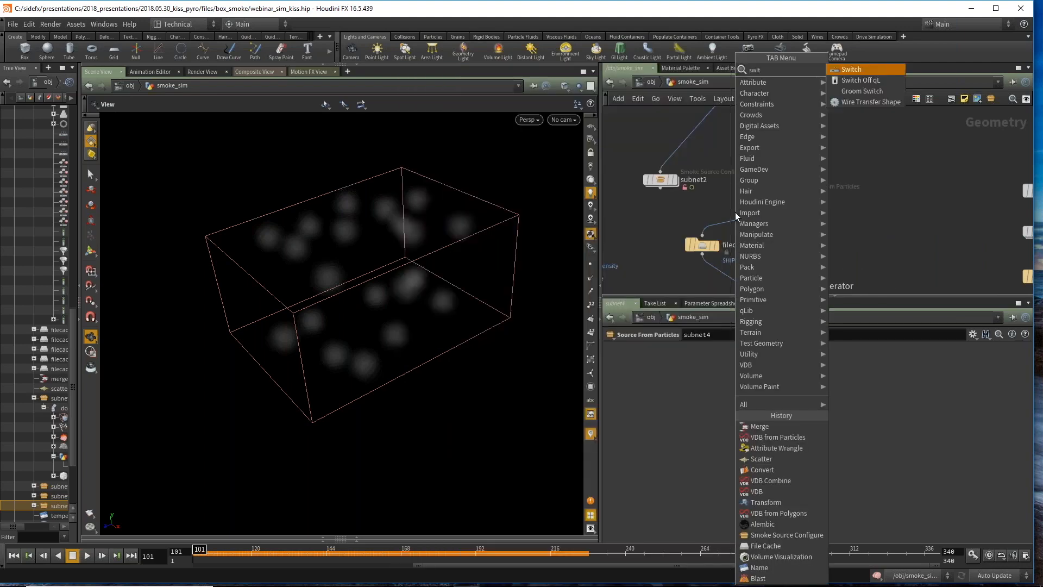
key("Return")
left_click(694, 210)
left_click_drag(660, 187, 780, 203)
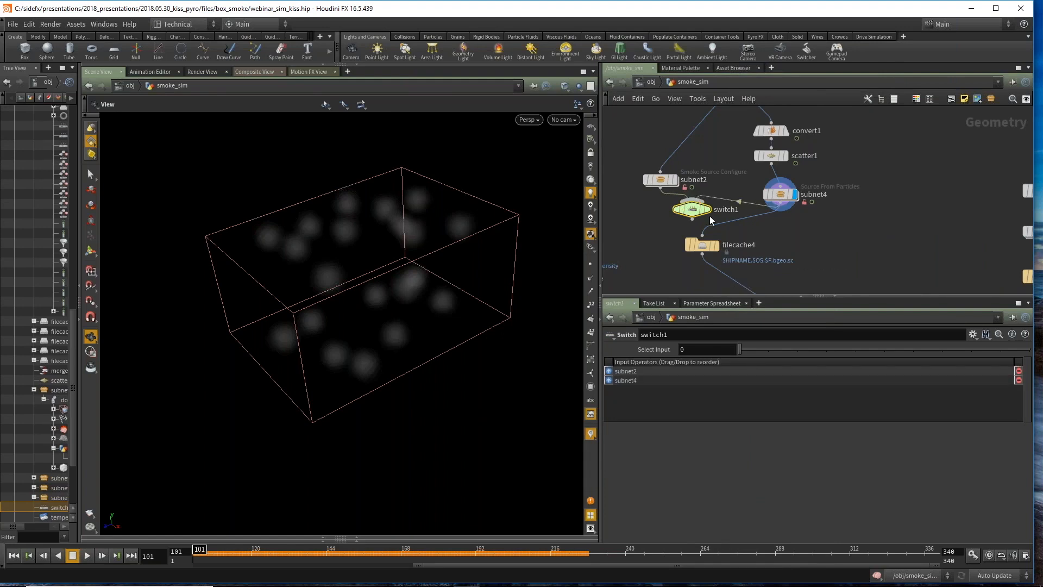
left_click_drag(694, 212, 704, 220)
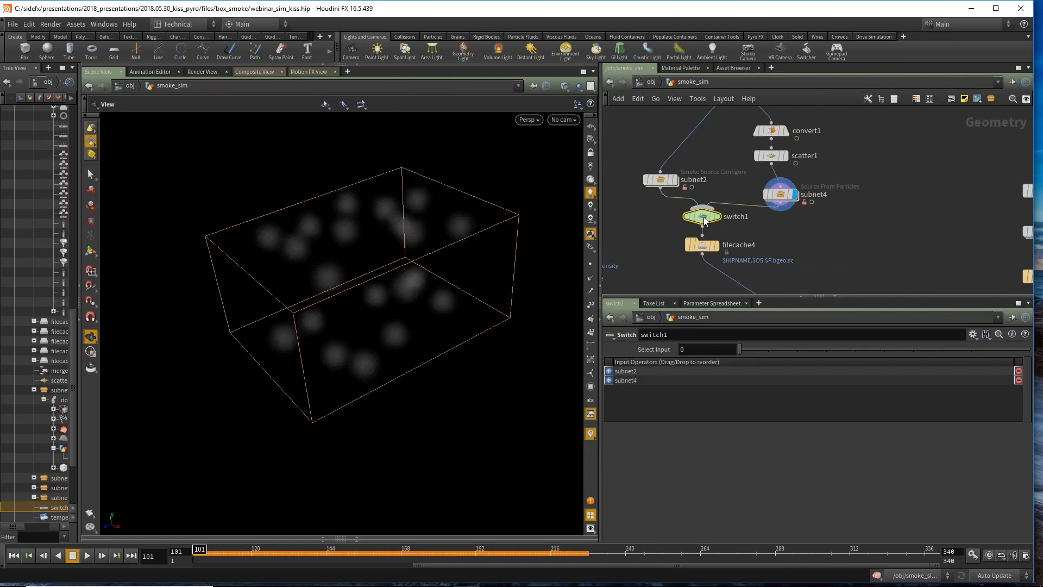
Step: Inspect the node information of subnet2 and subnet4, and align subnet4 beneath scatter1
middle_click(662, 181)
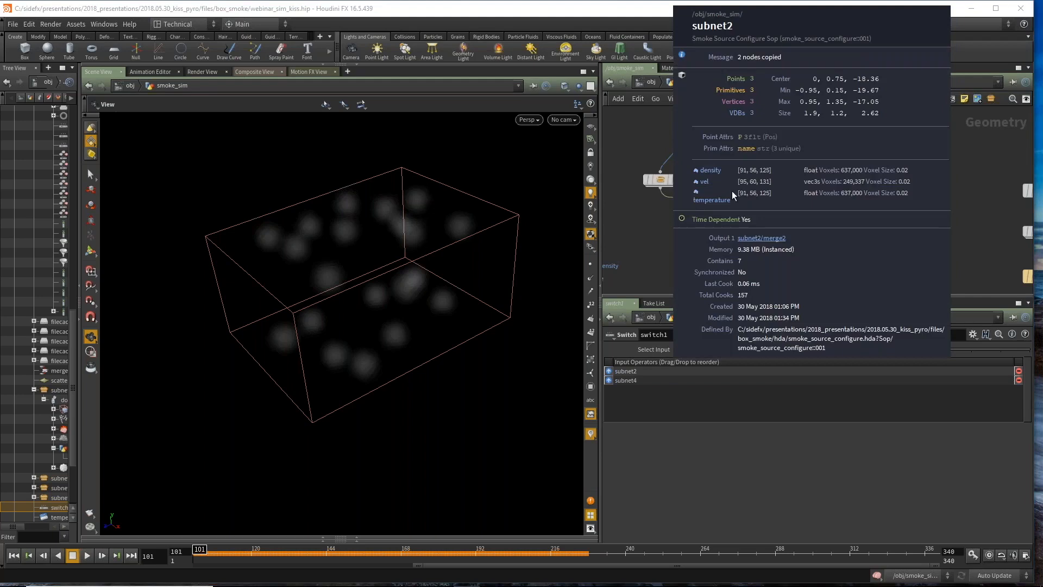
middle_click(782, 195)
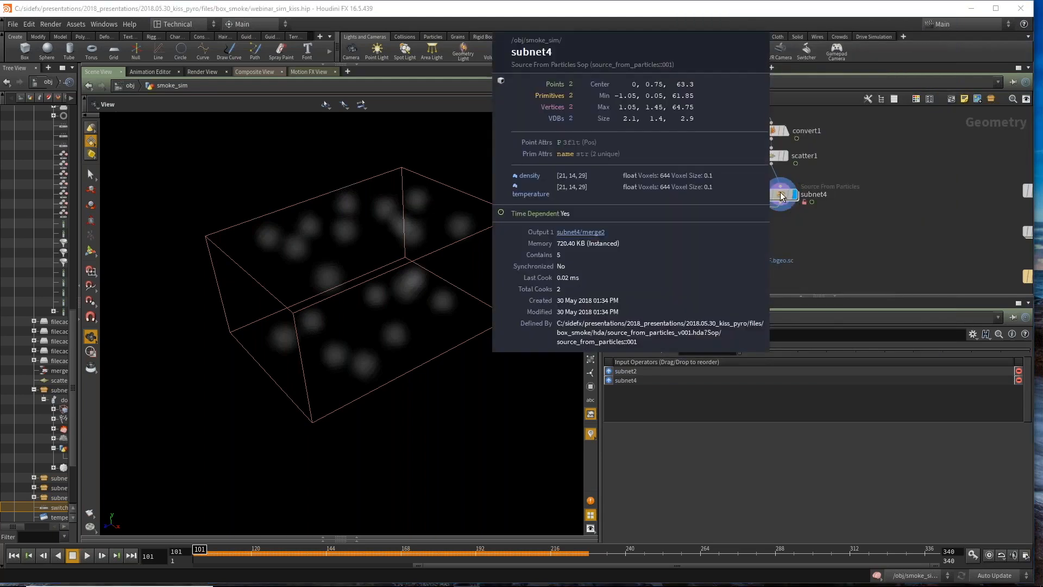
left_click_drag(786, 196, 777, 182)
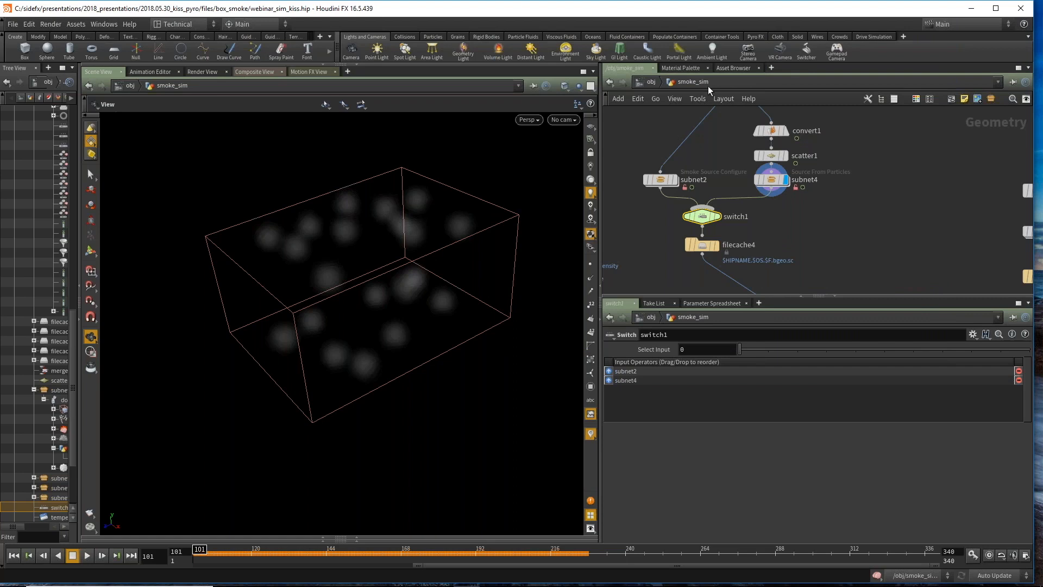
Step: Enlarge the network area, find the alembic3 branch and select its Smoke Trail Solver node subnet3
scroll(904, 194, "down", 4)
middle_click_drag(903, 194, 772, 212)
scroll(696, 171, "up", 3)
scroll(859, 201, "up", 3)
middle_click_drag(765, 167, 873, 209)
left_click_drag(787, 296, 787, 342)
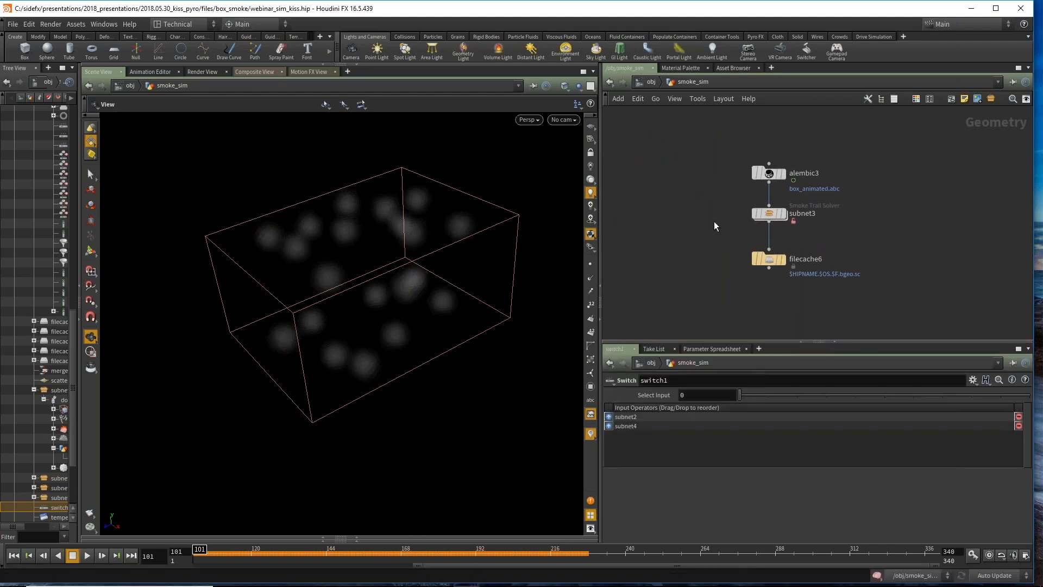
middle_click_drag(713, 220, 725, 231)
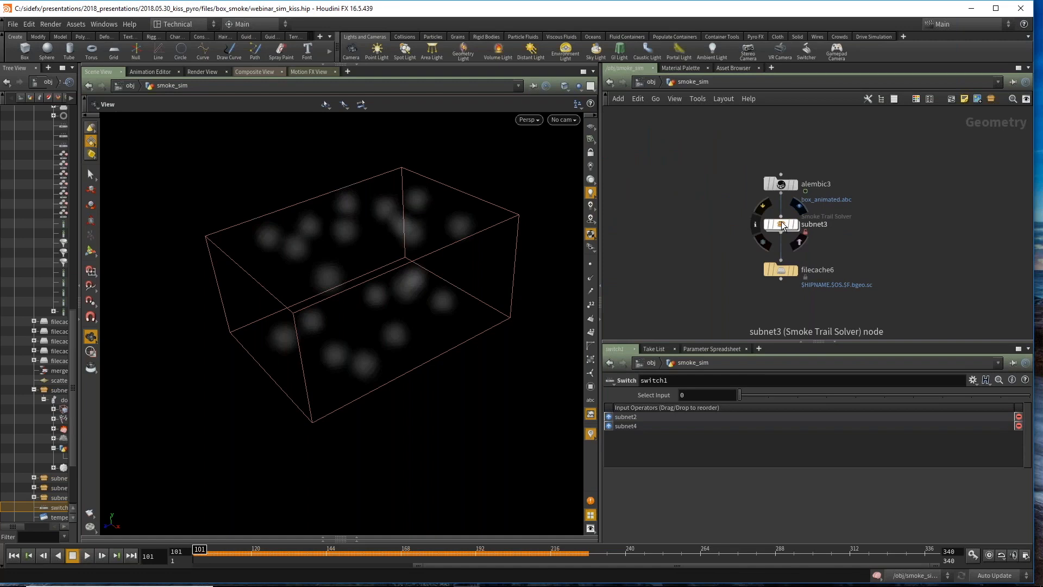
scroll(725, 204, "down", 3)
middle_click_drag(641, 258, 648, 280)
scroll(777, 262, "up", 3)
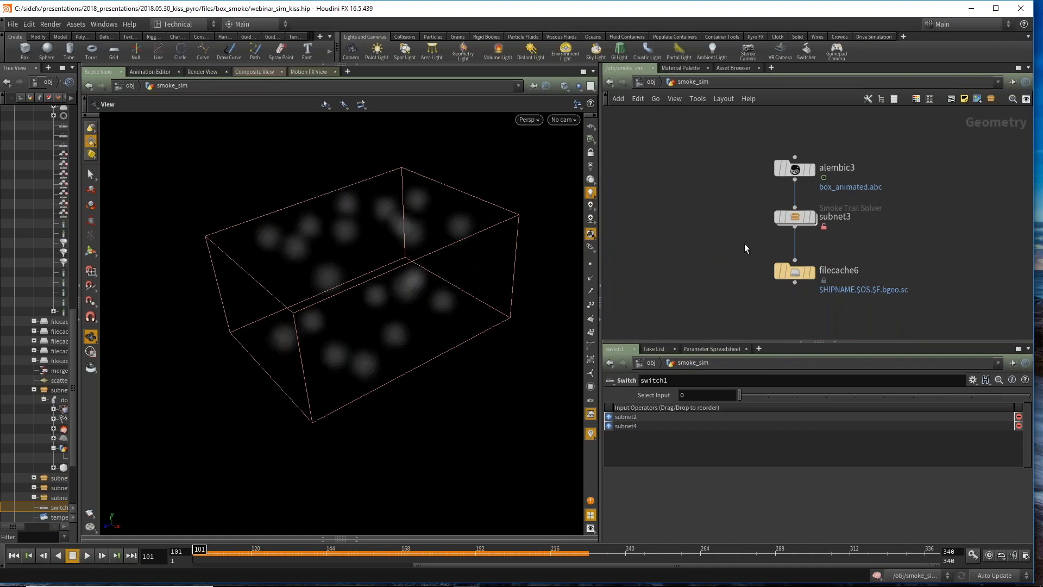
left_click(785, 217)
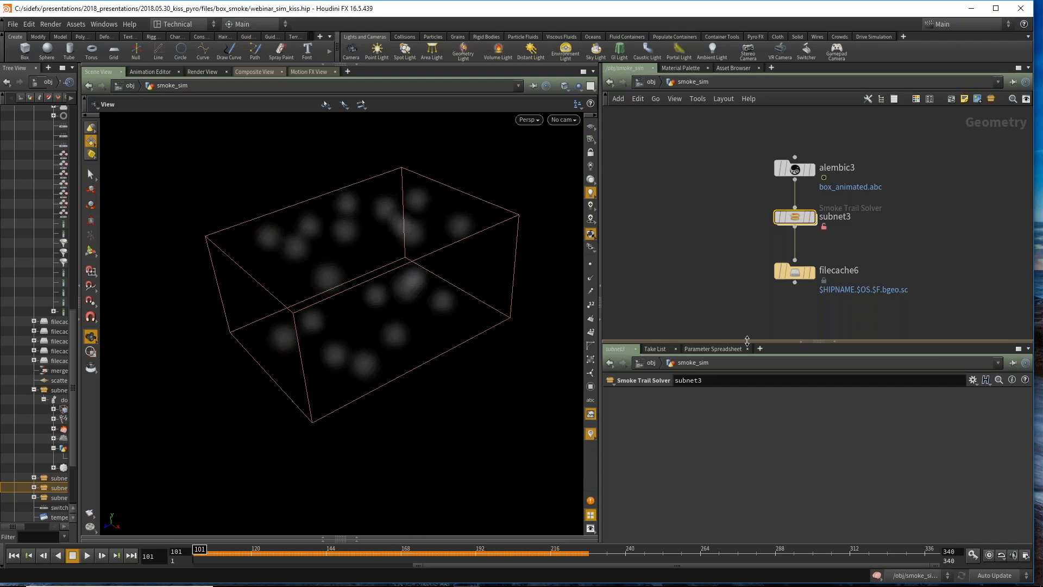
scroll(847, 236, "up", 2)
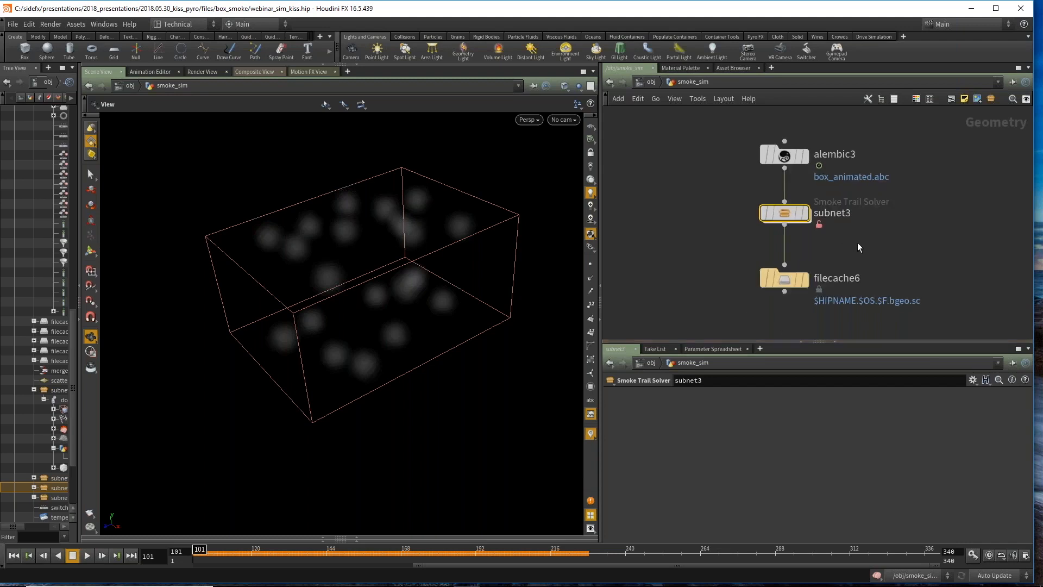
Step: Try to match the Smoke Trail Solver node subnet3 to its current asset definition
mouse_move(762, 228)
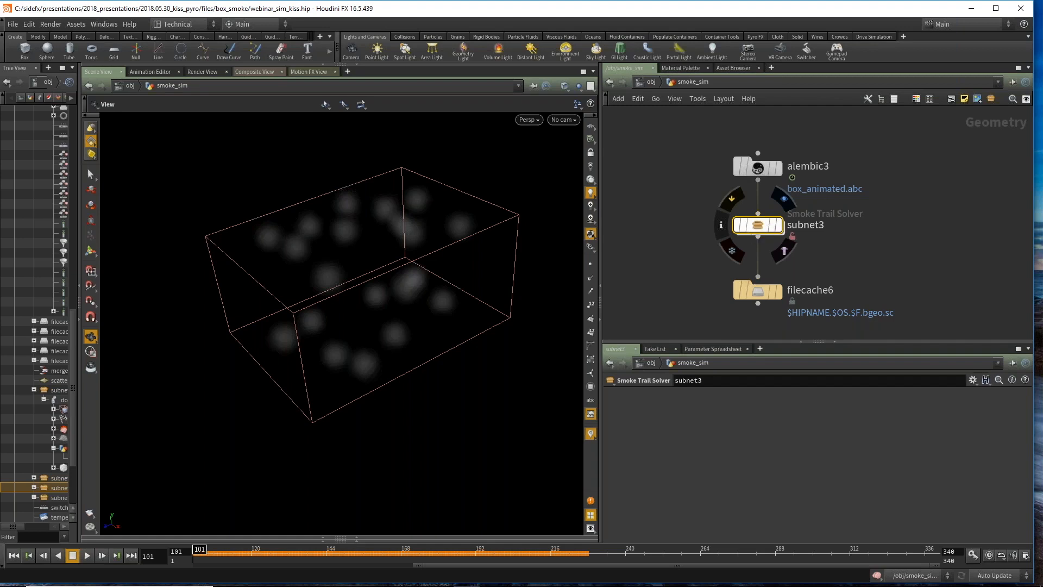
right_click(759, 223)
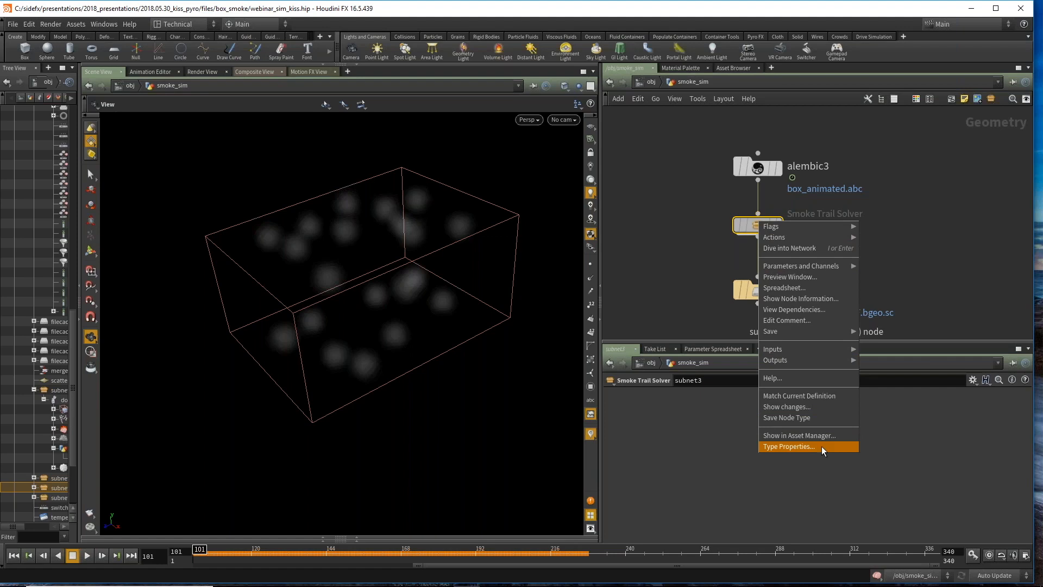
left_click(646, 194)
scroll(751, 221, "up", 2)
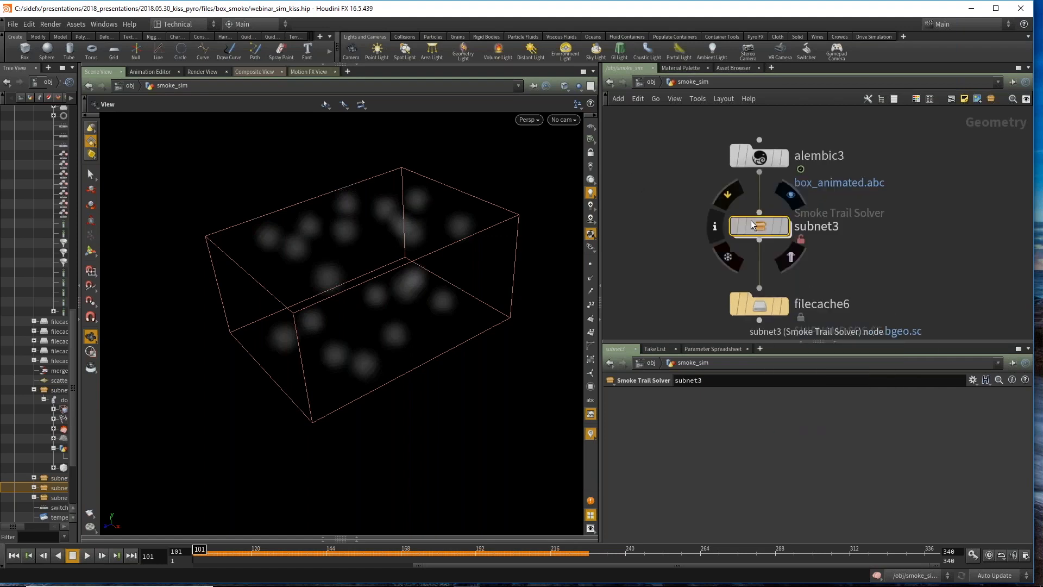
right_click(762, 229)
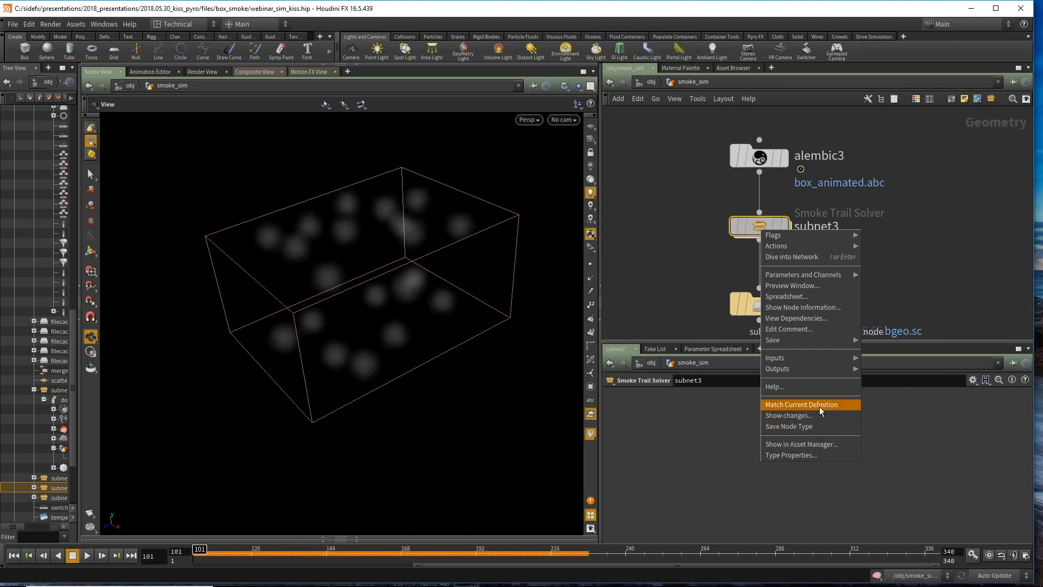
left_click(803, 405)
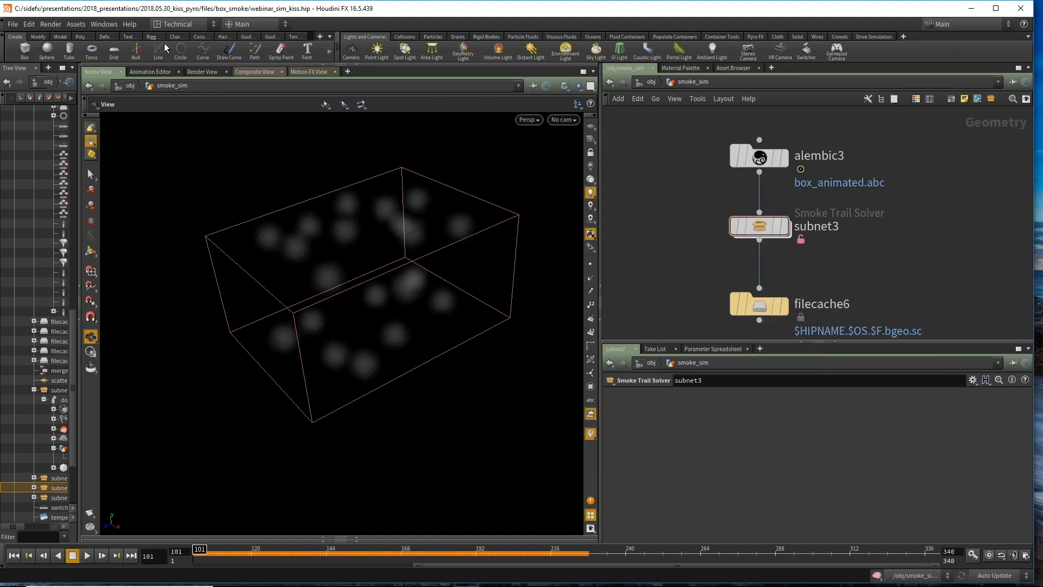
Step: Open the Asset Manager's configuration settings, and move and widen its window clear of the network
left_click(69, 24)
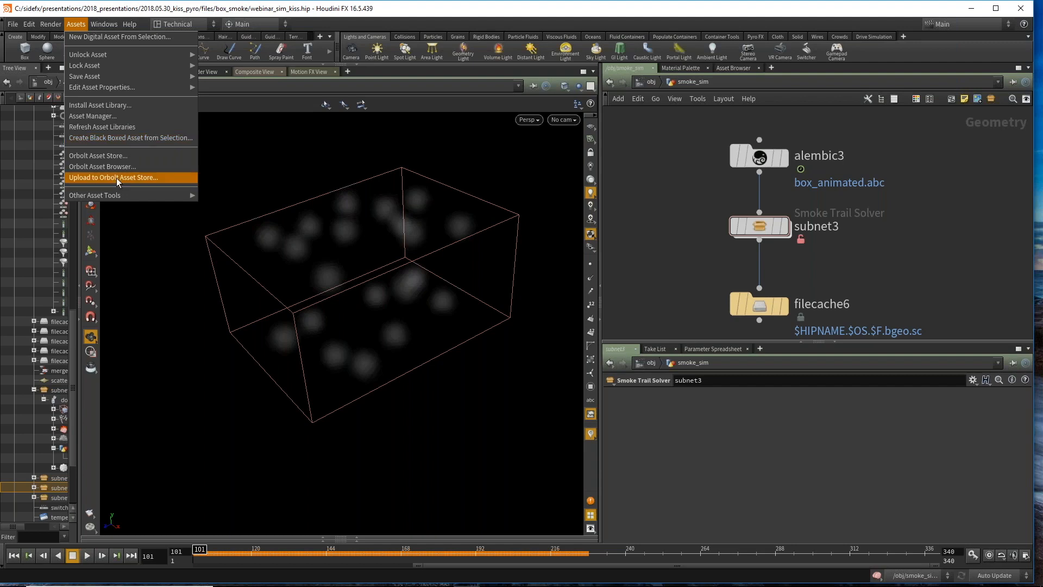
left_click(110, 116)
left_click(339, 145)
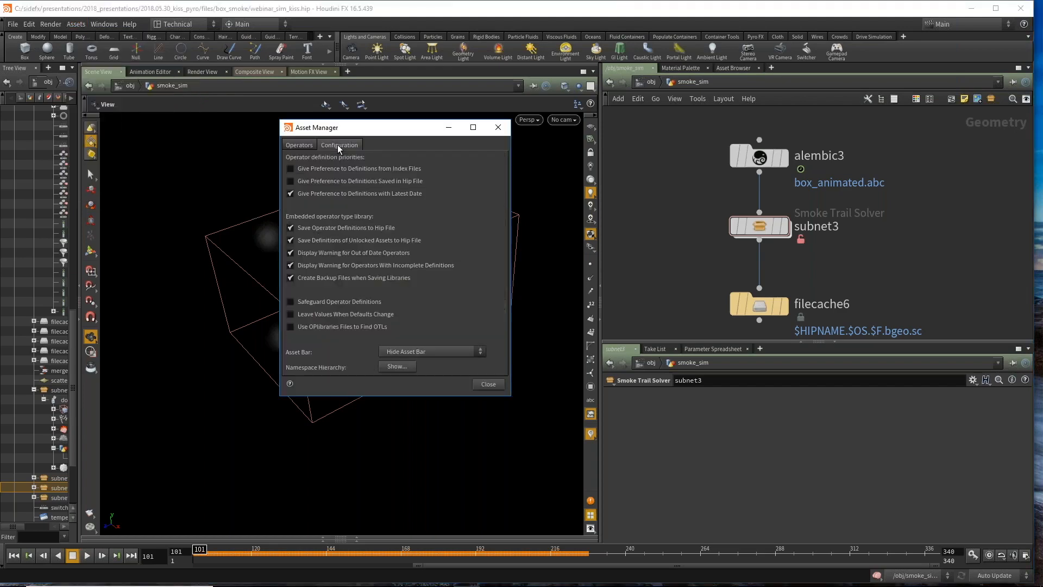
left_click_drag(378, 135, 277, 54)
left_click_drag(412, 209, 493, 208)
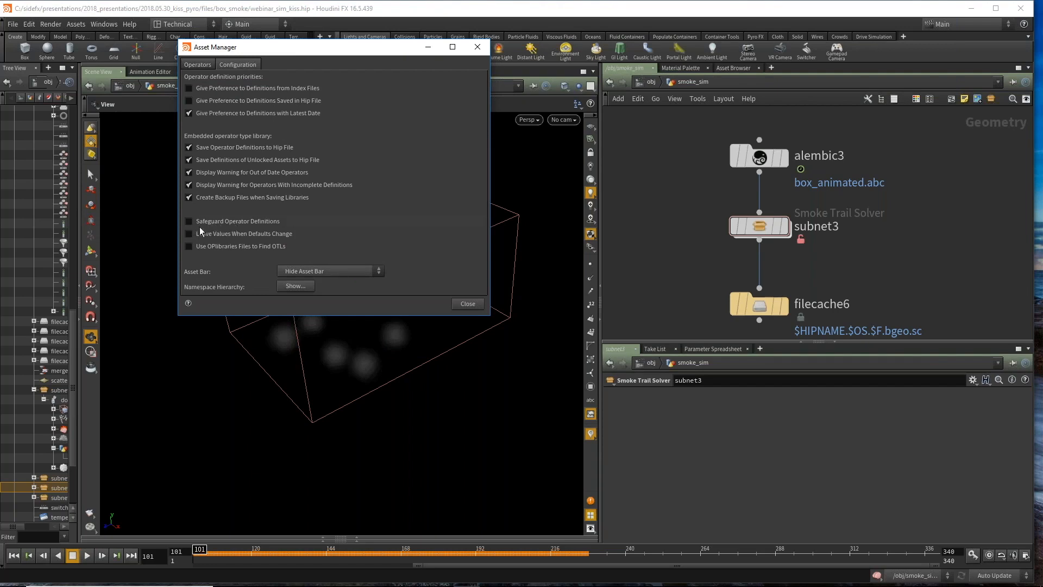
Step: Match subnet3 to its current definition and allow editing of its contents again
right_click(759, 227)
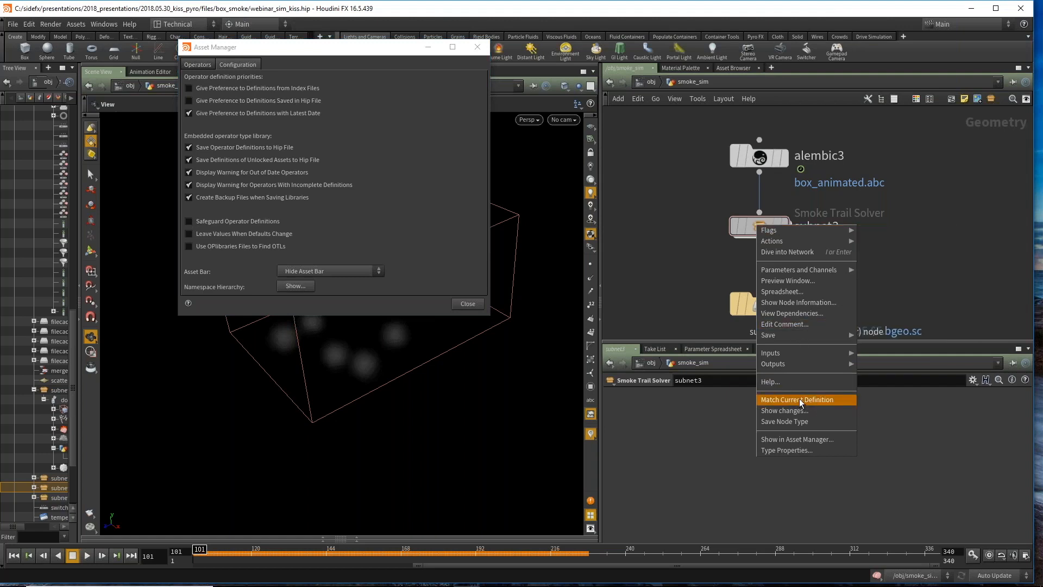
left_click(800, 400)
right_click(756, 228)
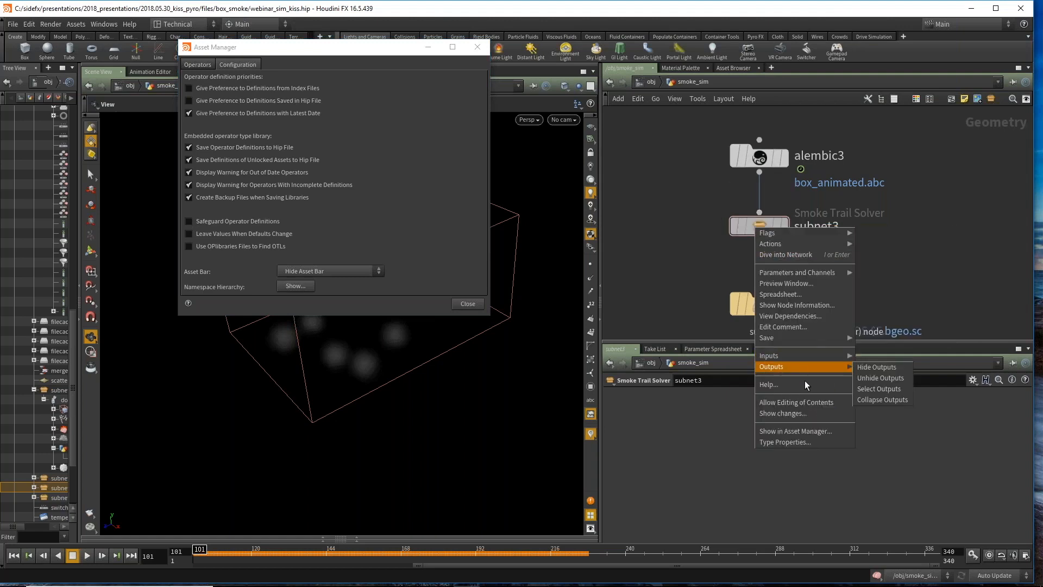
left_click(810, 402)
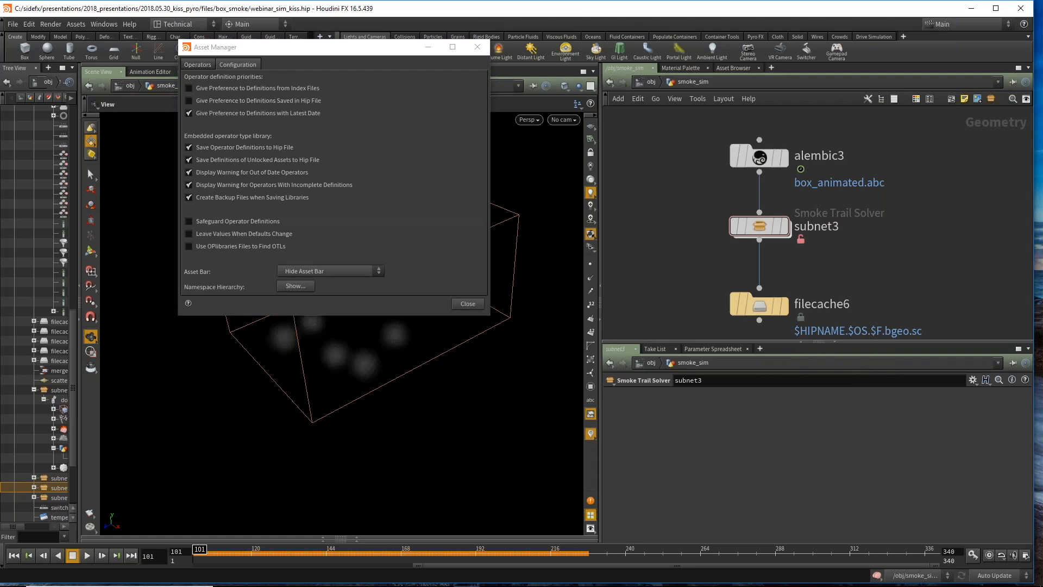
Step: Enable Safeguard Operator Definitions and check which editing options remain available for subnet3
left_click(188, 221)
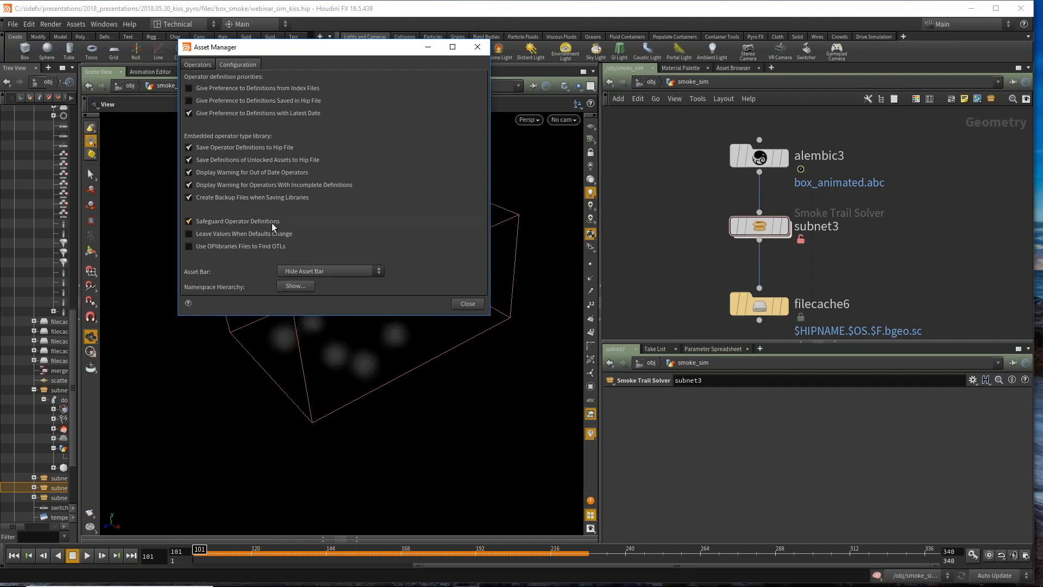
mouse_move(777, 229)
right_click(767, 227)
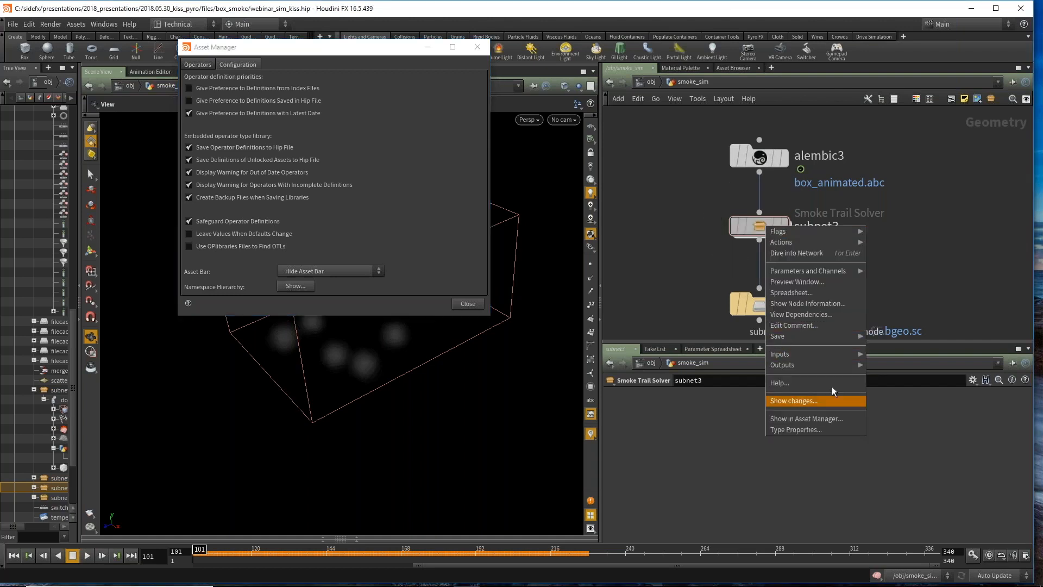
mouse_move(793, 356)
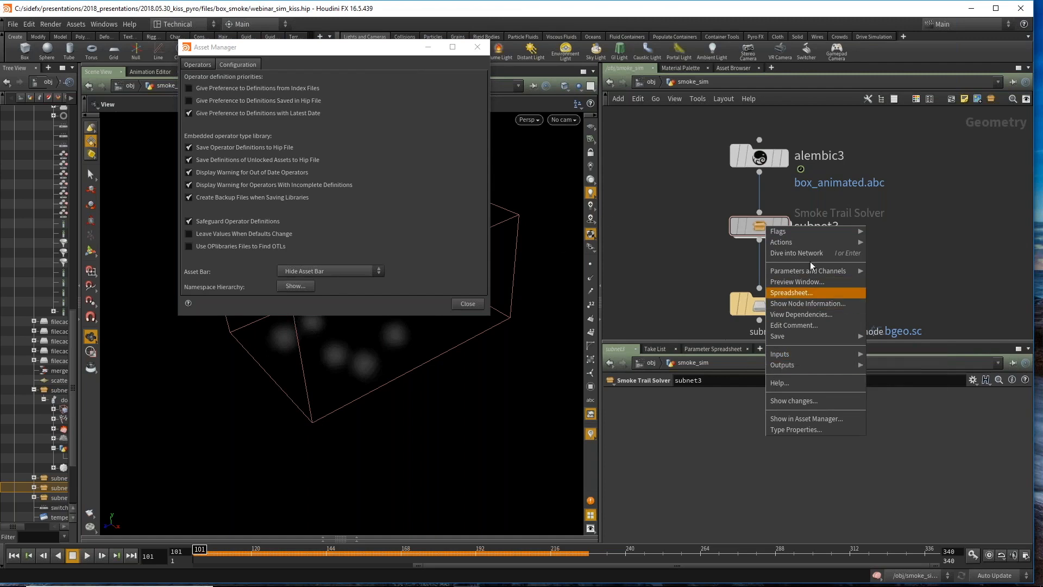
left_click(726, 243)
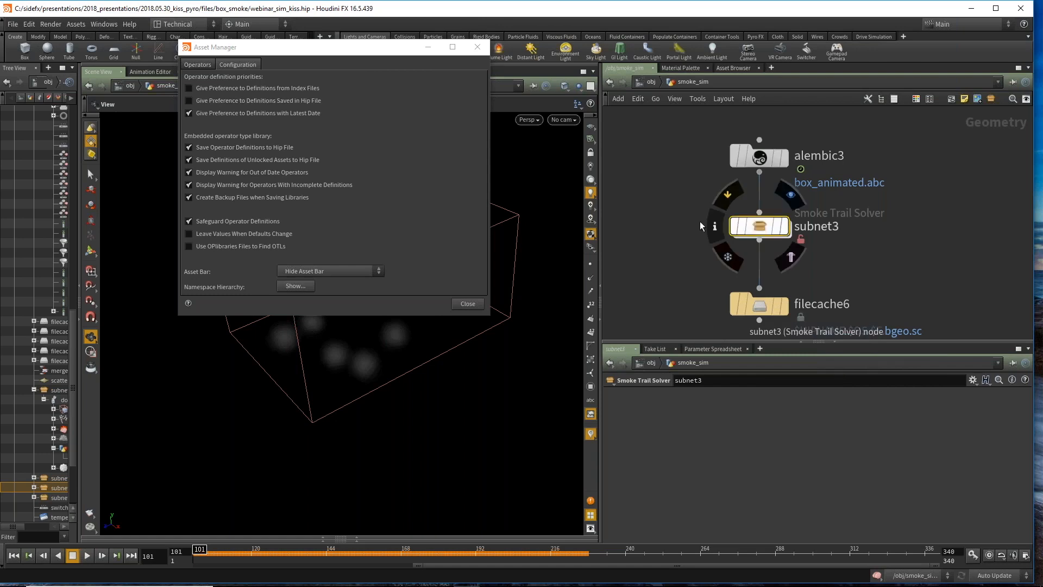
Step: Turn Safeguard Operator Definitions back off and close the Asset Manager
left_click(189, 222)
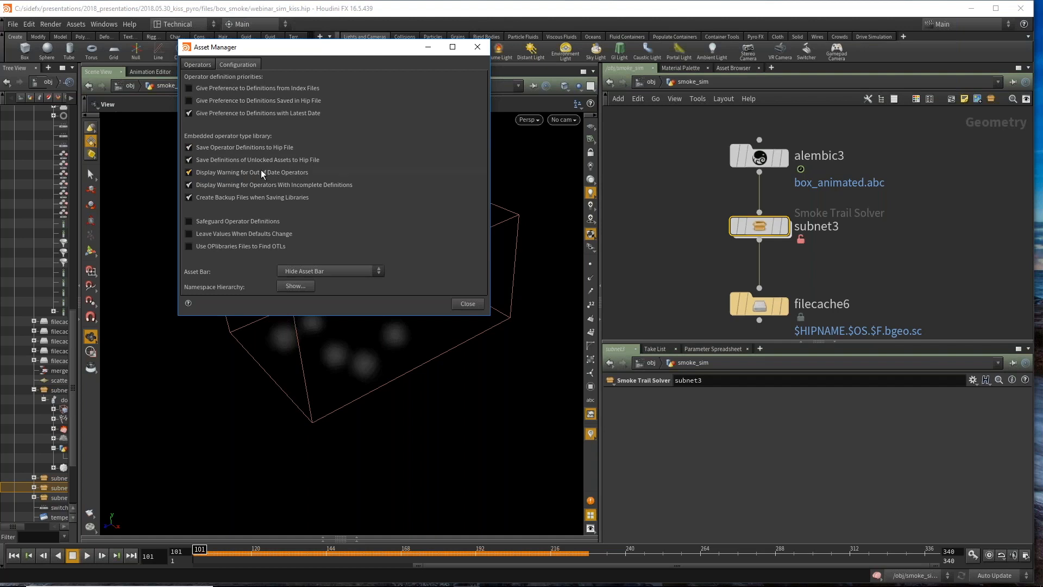
left_click(468, 304)
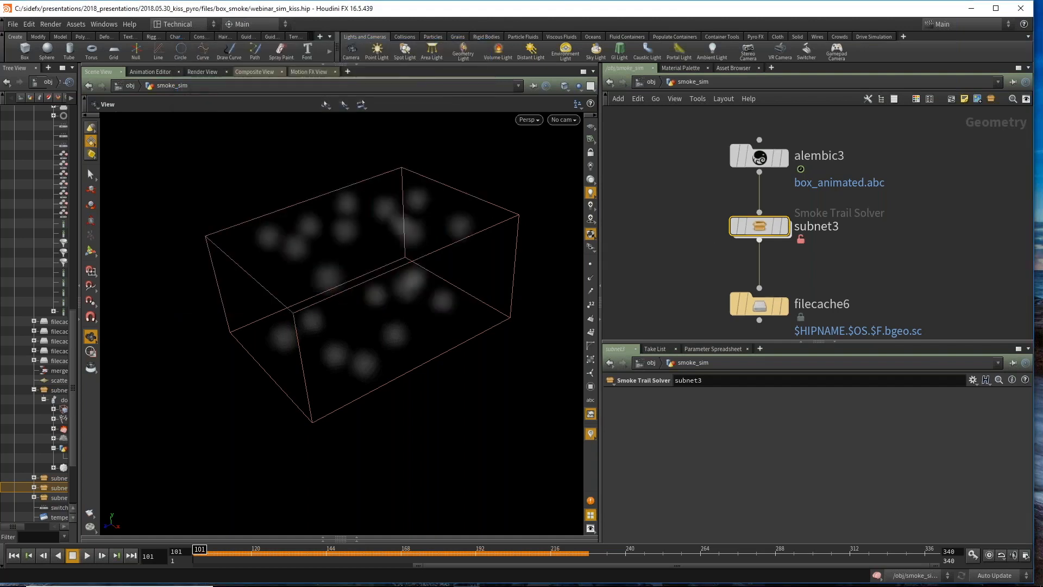
Step: Open the type properties of the Smoke Trail Solver asset on subnet3 and move the dialog away from the network
right_click(765, 228)
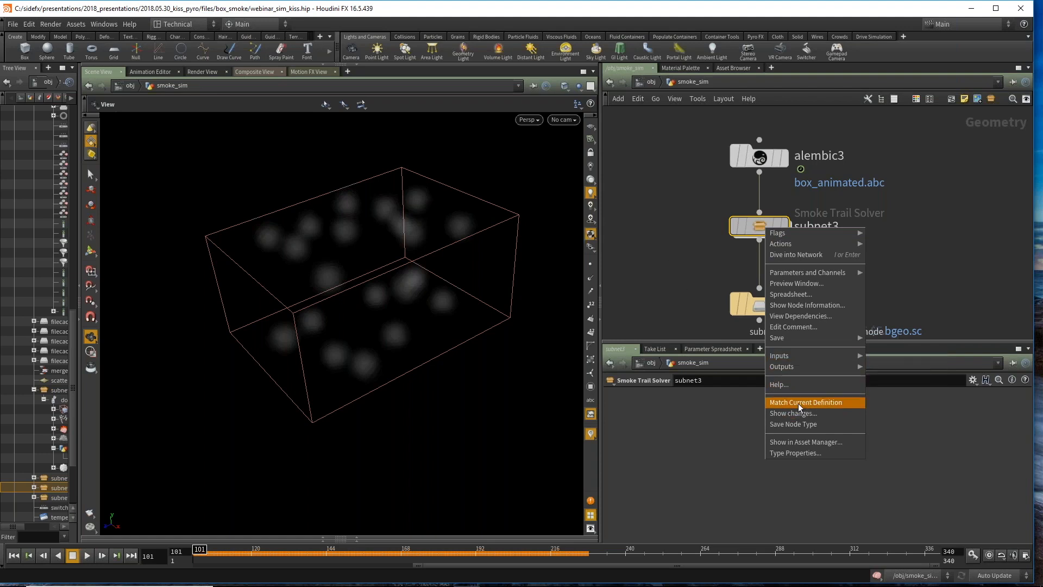
key("Escape")
scroll(813, 235, "up", 3)
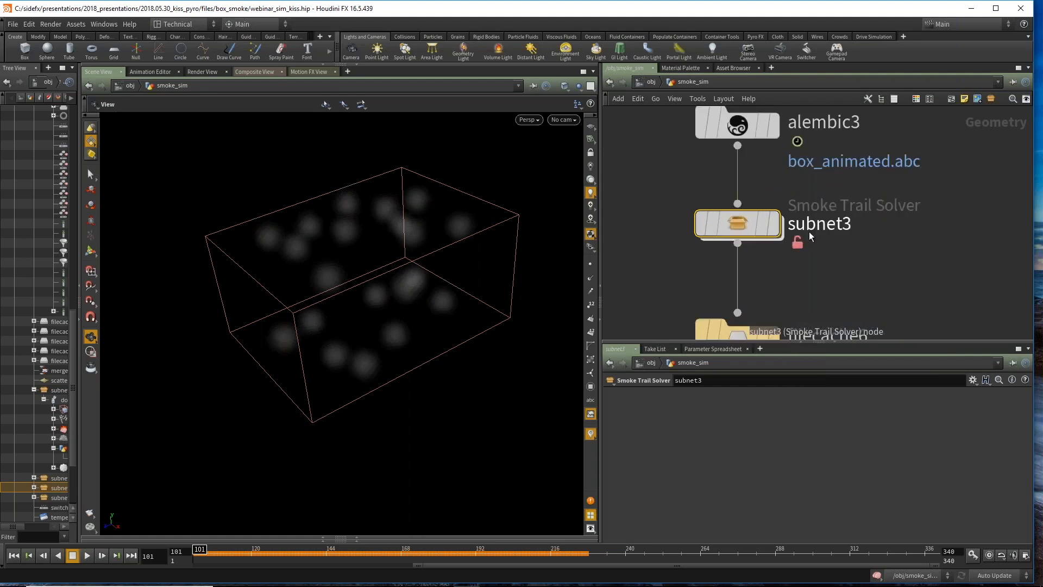
scroll(783, 261, "down", 4)
right_click(777, 228)
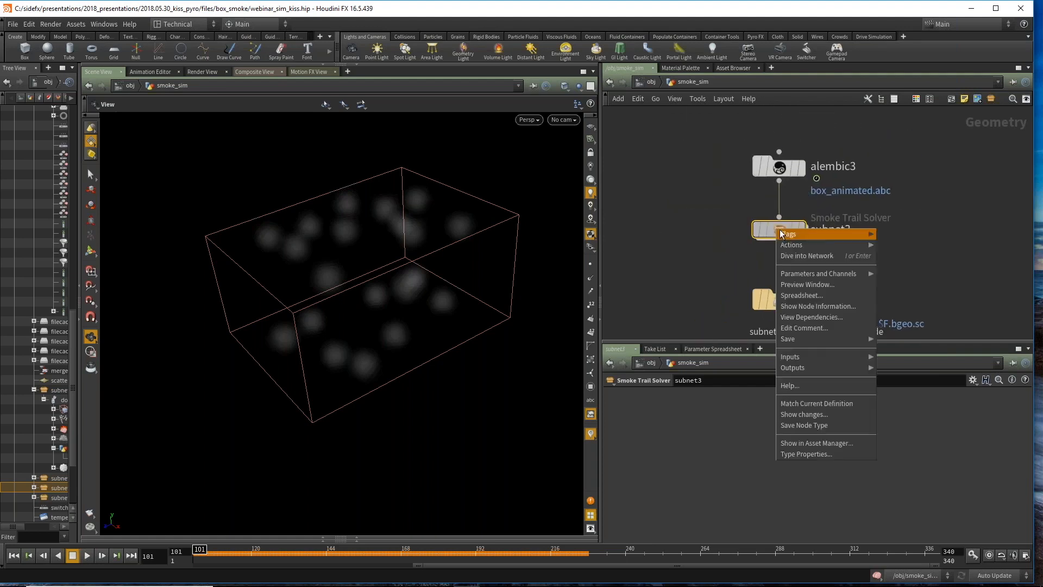
left_click(803, 459)
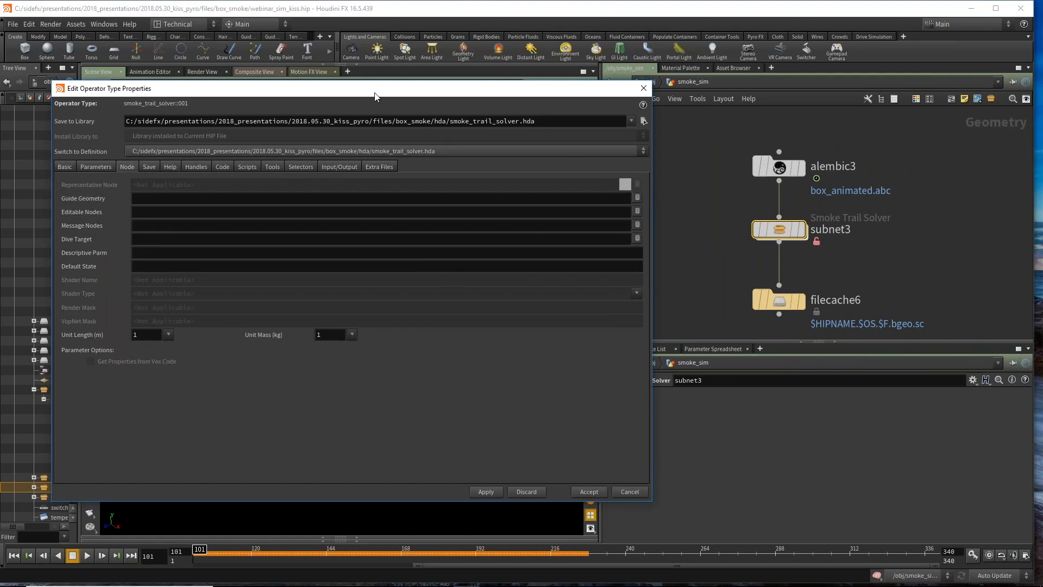
left_click_drag(389, 89, 397, 65)
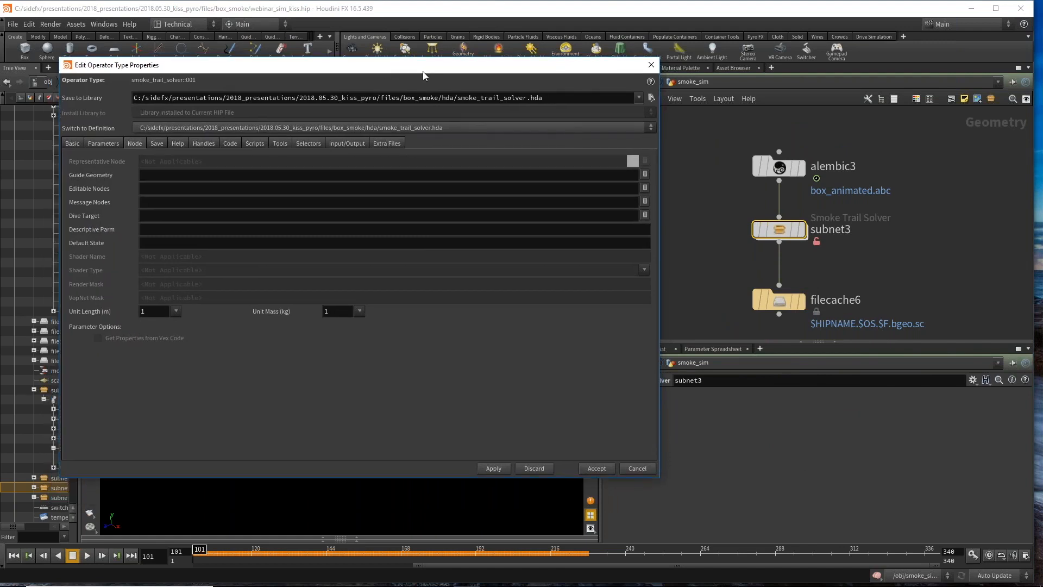
Step: Examine the node chain inside subnet3 and the asset's Parameters and Basic properties, then return to the smoke_sim level
double_click(776, 228)
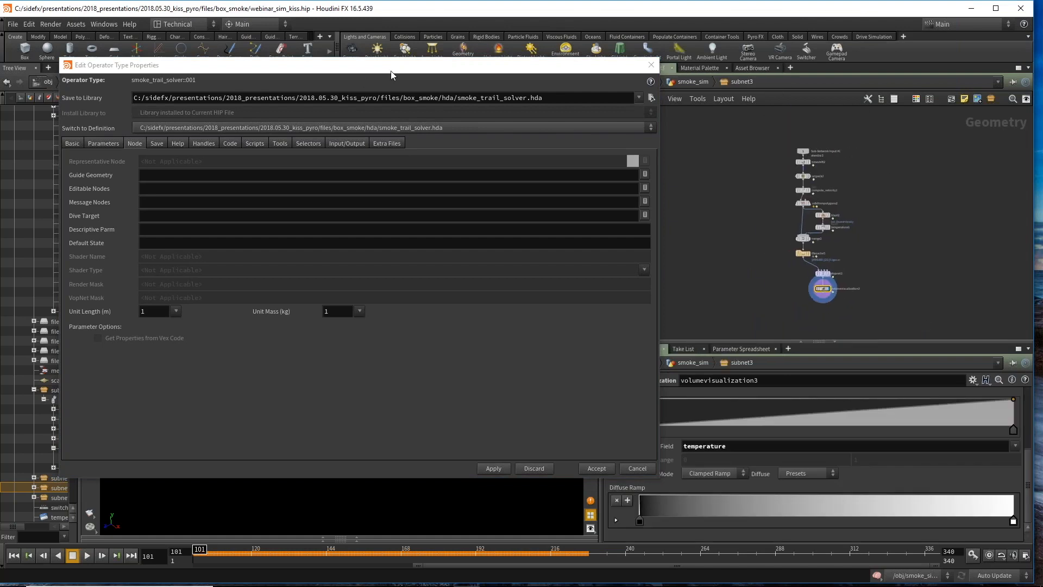
left_click_drag(394, 69, 366, 37)
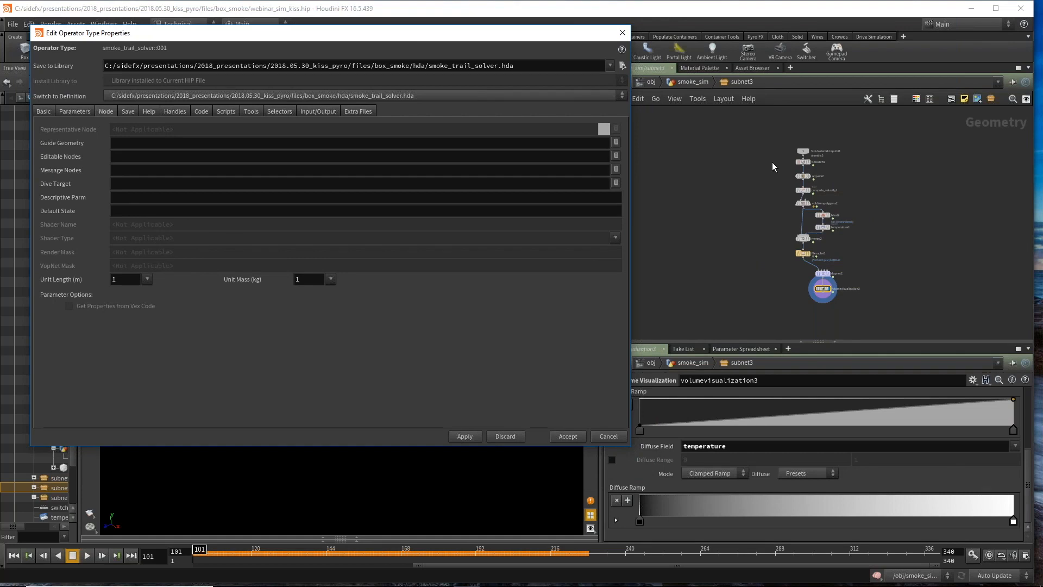
scroll(657, 159, "up", 2)
left_click(75, 112)
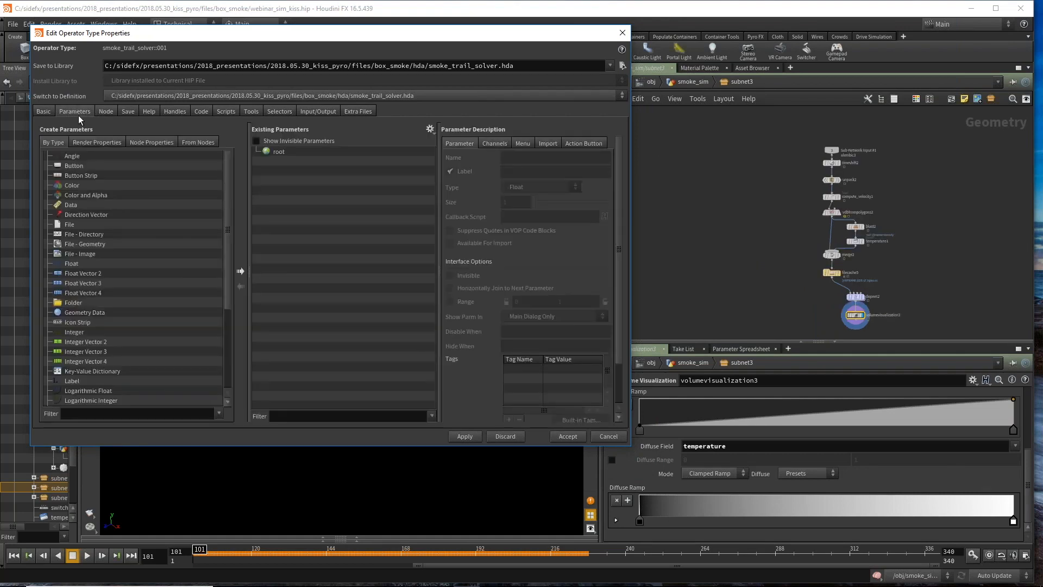
left_click(43, 111)
scroll(799, 268, "up", 3)
scroll(739, 228, "down", 3)
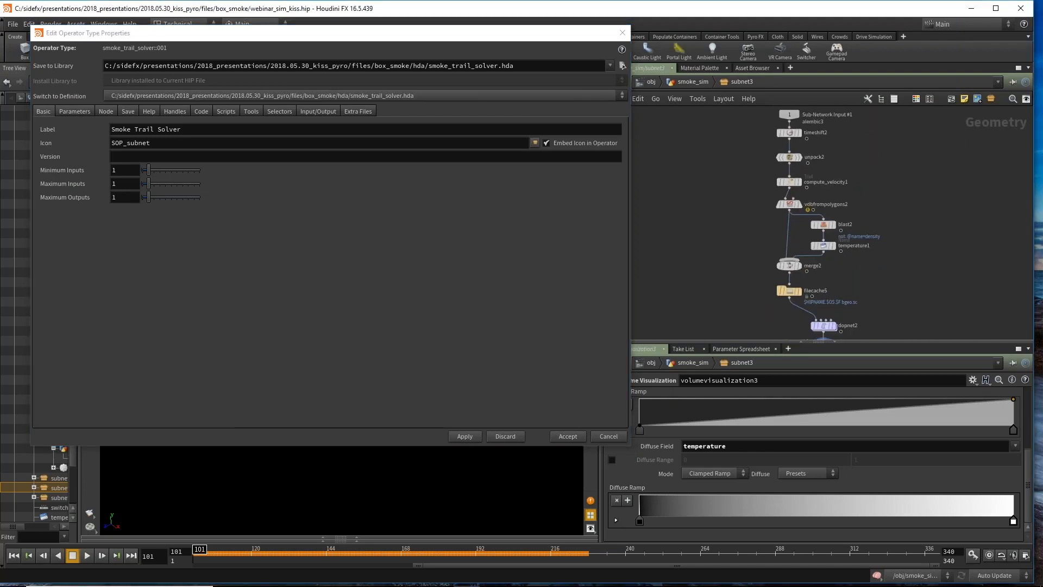
key("u")
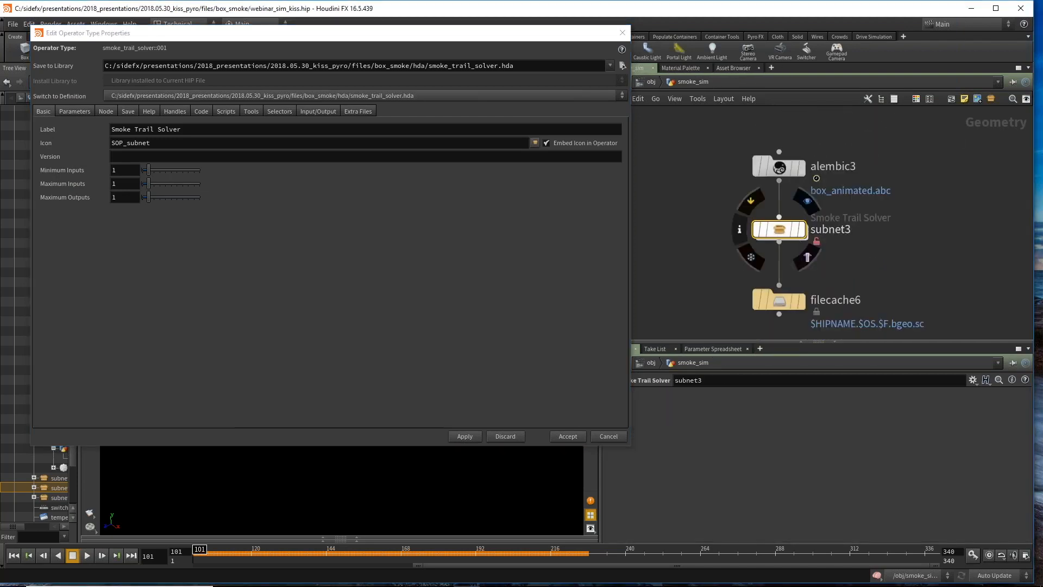
Step: Set the asset's Maximum Inputs to 4, save the definition anyway, and space alembic3 and subnet3 apart
left_click_drag(783, 173, 728, 155)
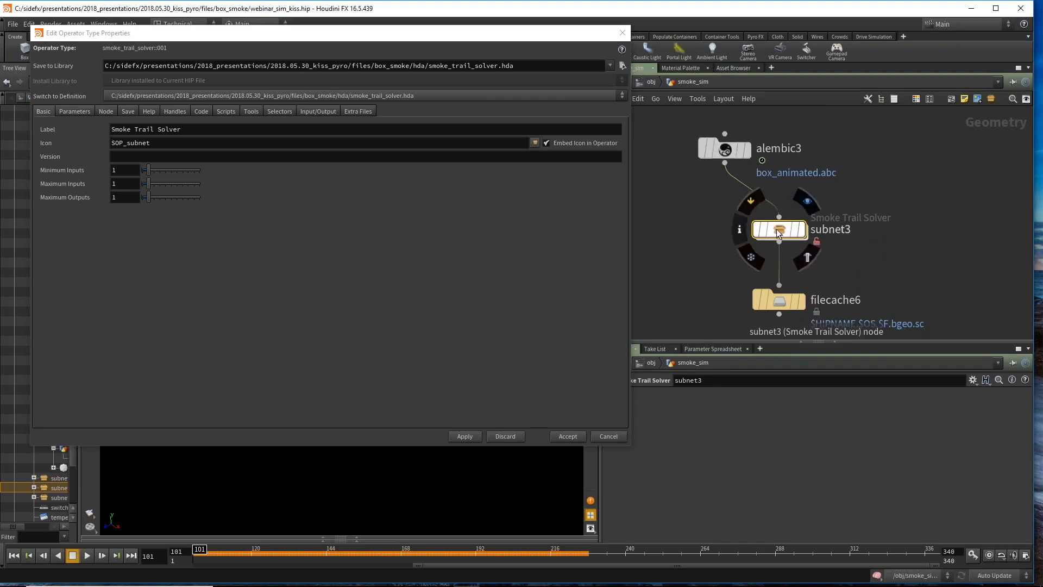
left_click_drag(778, 230, 784, 240)
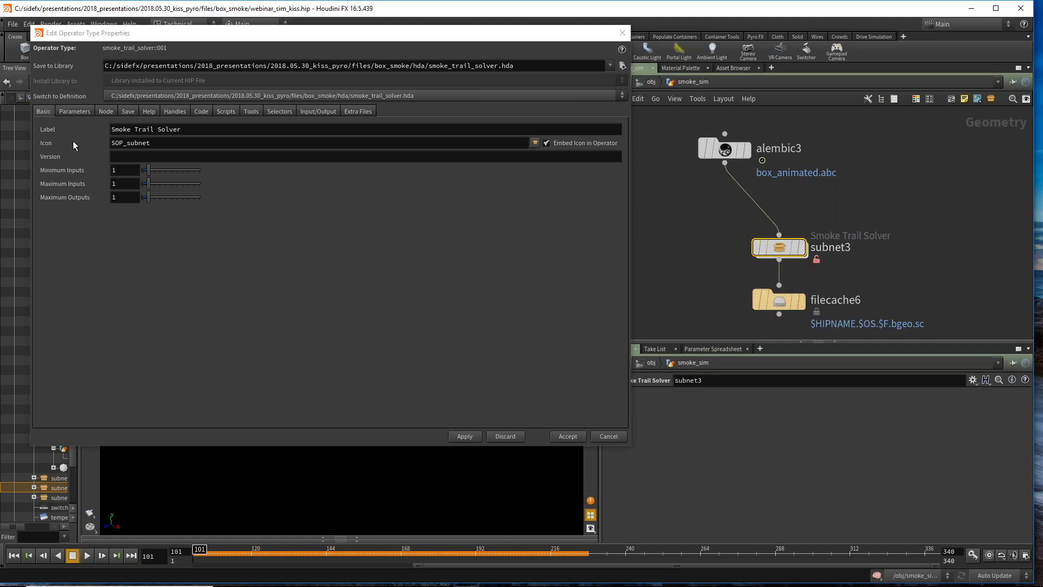
left_click(112, 184)
type("4")
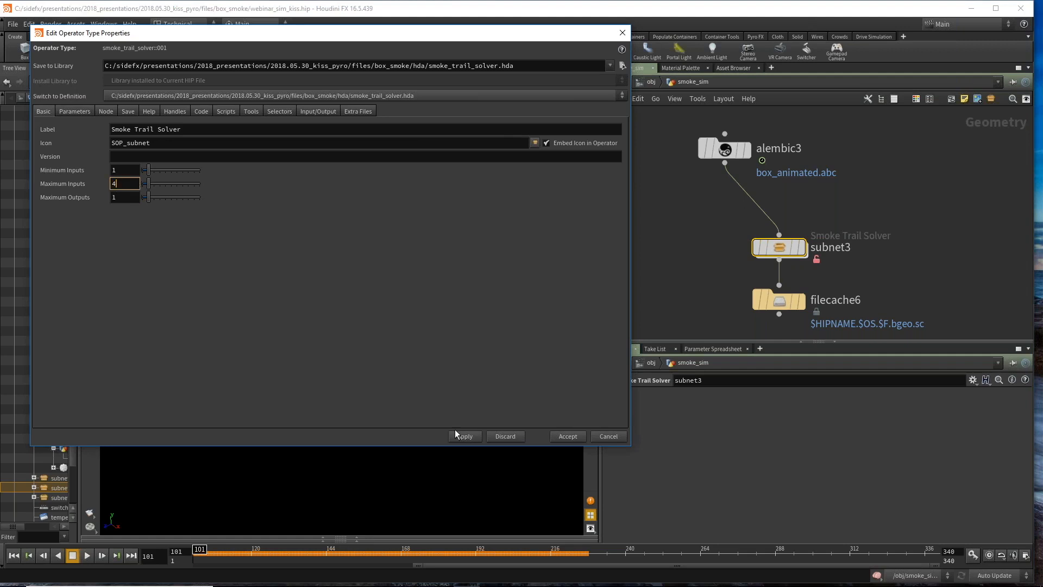
left_click(464, 436)
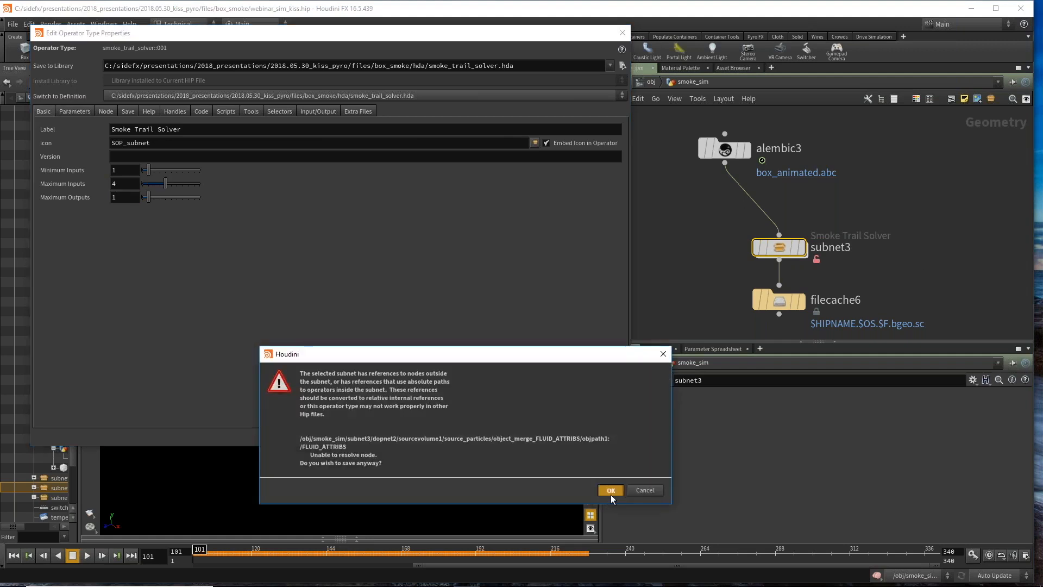
left_click(608, 491)
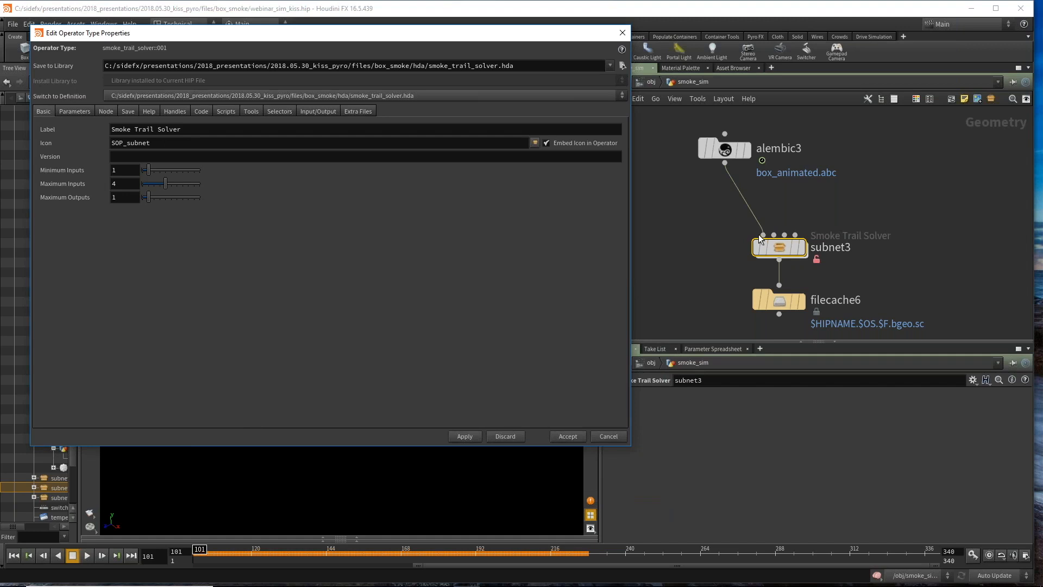
mouse_move(778, 245)
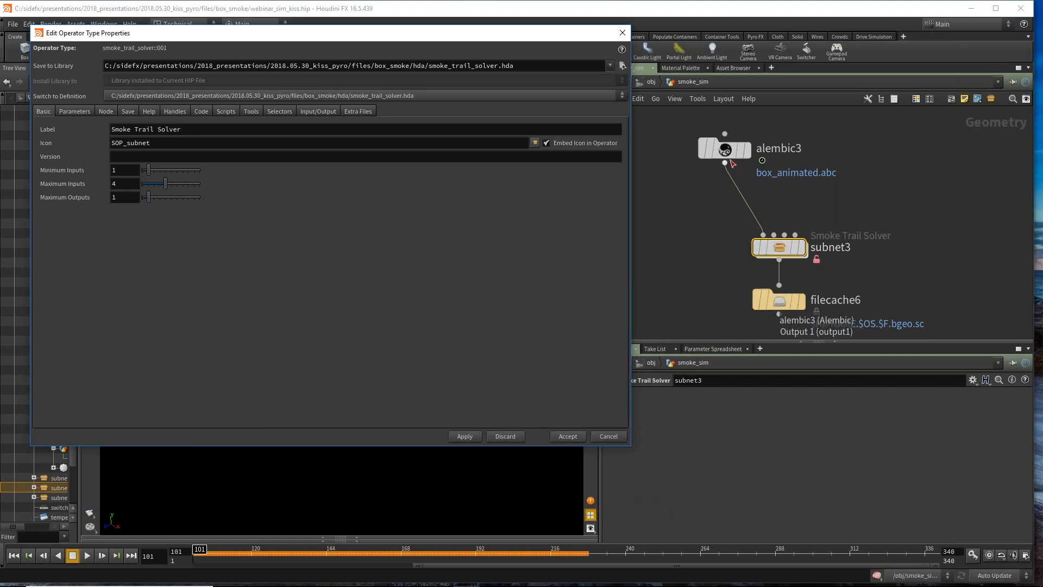
left_click_drag(723, 153, 709, 140)
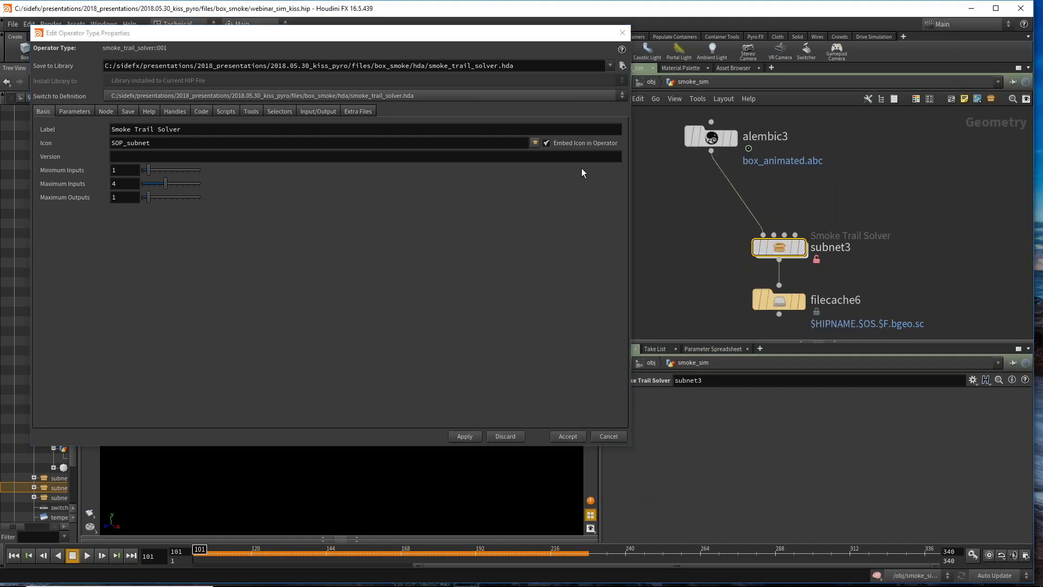
Step: Label the Smoke Trail Solver's first input "sources" and its second input "sinks"
left_click(311, 111)
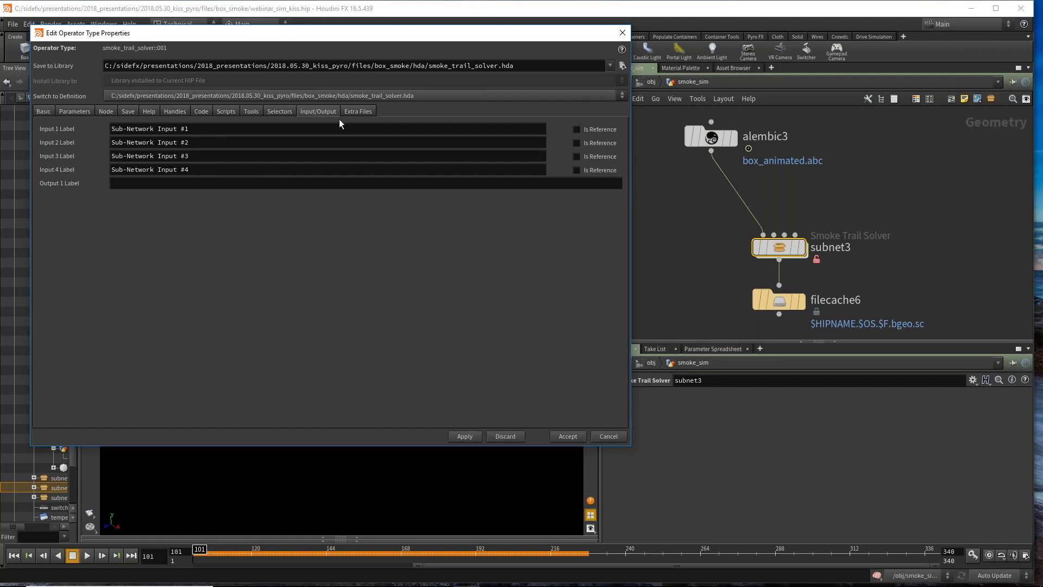
triple_click(211, 130)
type("s")
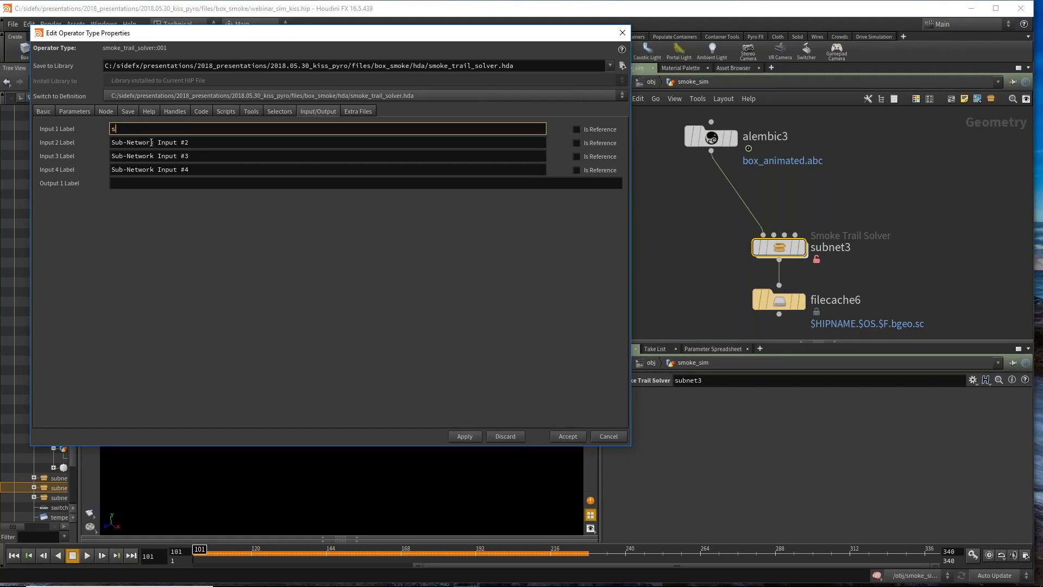
type("ources")
key("Tab")
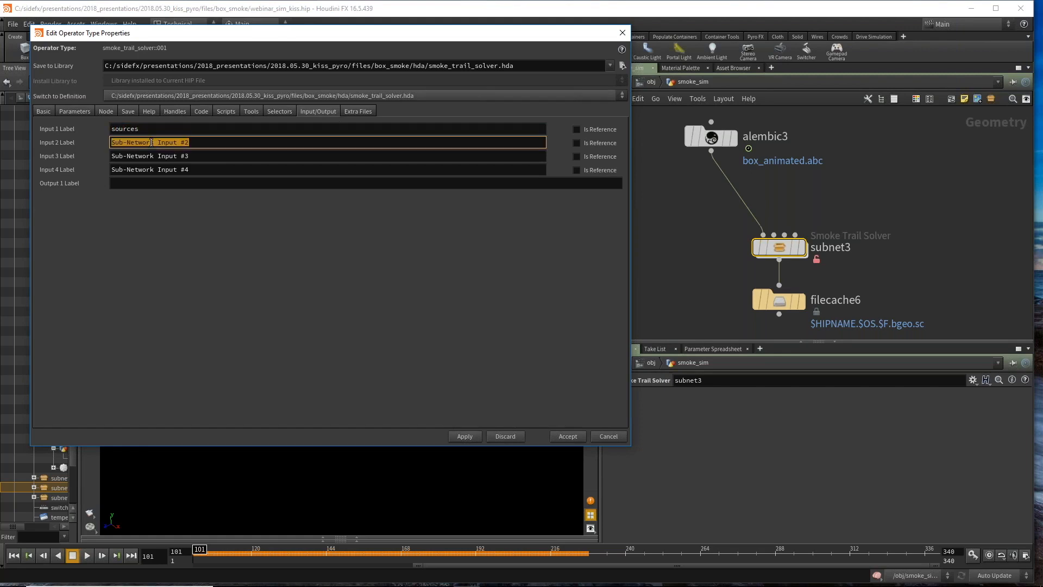
type("sinks and")
key("BackSpace")
key("BackSpace")
key("BackSpace")
key("BackSpace")
type("j")
key("BackSpace")
Step: Label the third input "pumps and expansion" and the fourth input "collider sdf"
left_click_drag(190, 156, 110, 156)
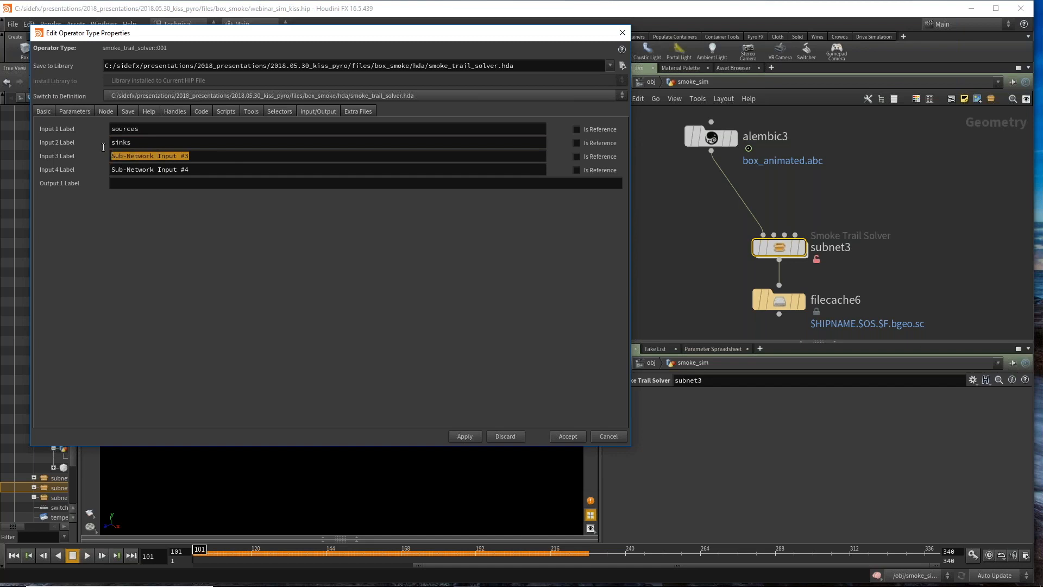
type("p")
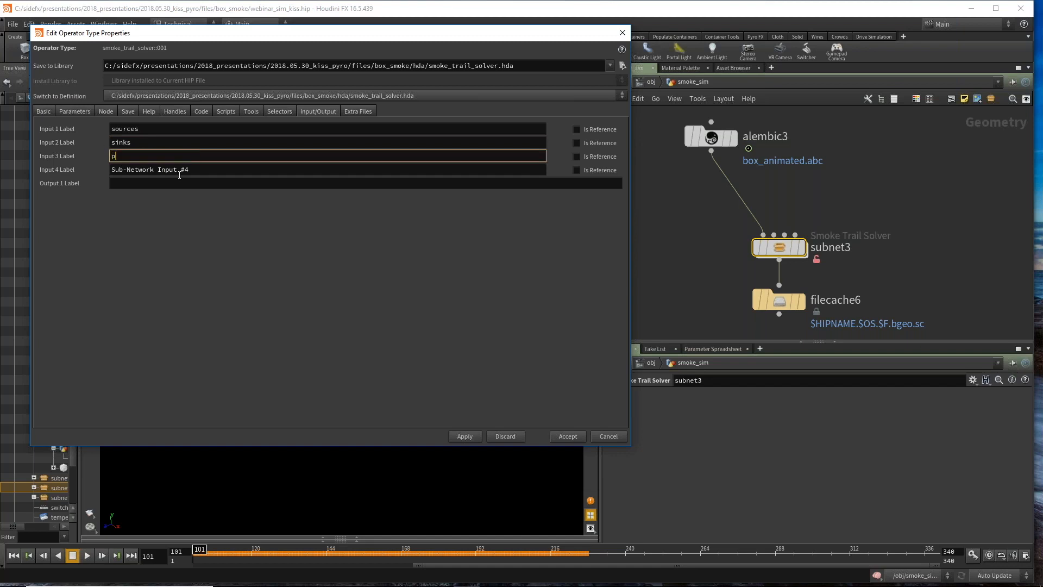
type("umps and d")
type("ivergence")
key("BackSpace")
key("BackSpace")
key("BackSpace")
key("BackSpace")
key("BackSpace")
key("BackSpace")
key("BackSpace")
key("BackSpace")
key("BackSpace")
key("BackSpace")
type("expansion")
key("Tab")
type("c")
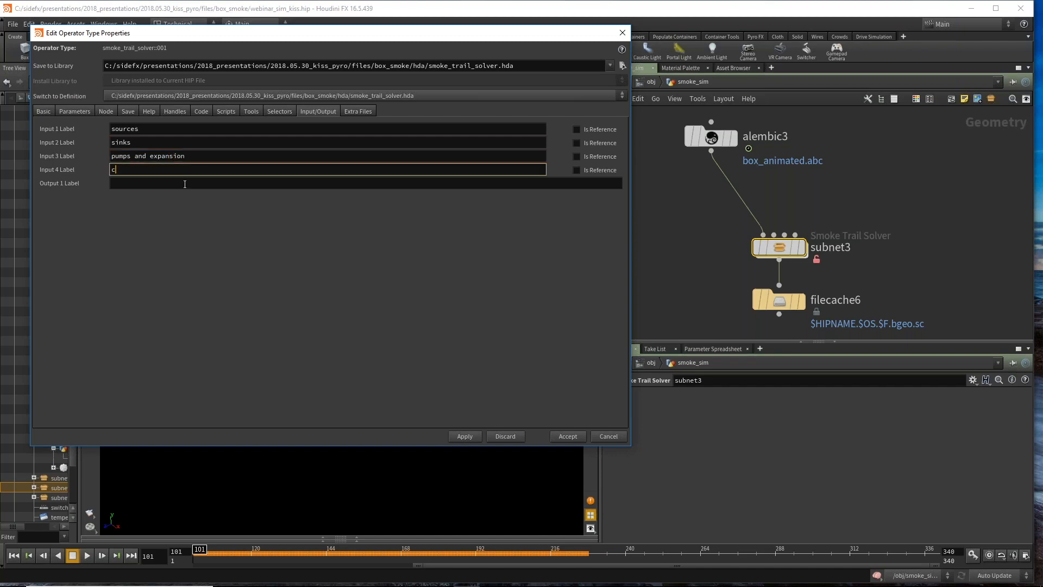
type("ollider sdf")
Step: Change the first input's label to "source volumes or vdb" and the second input's label to "sink vdb"
left_click(158, 129)
key("BackSpace")
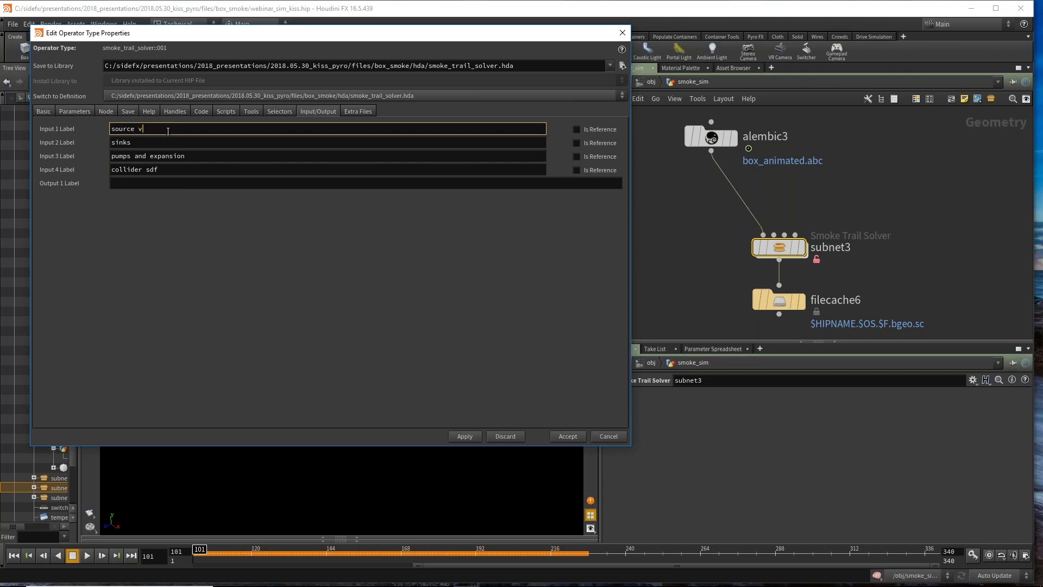
type("vdbs")
left_click_drag(140, 129, 157, 128)
type("olumes or sdb")
left_click(179, 170)
left_click(182, 156)
left_click(181, 142)
key("BackSpace")
type("vd")
Step: Change the third input's label to "pumps and expansion vdb" and apply the labels, saving the definition anyway
left_click(230, 159)
type("b")
key("BackSpace")
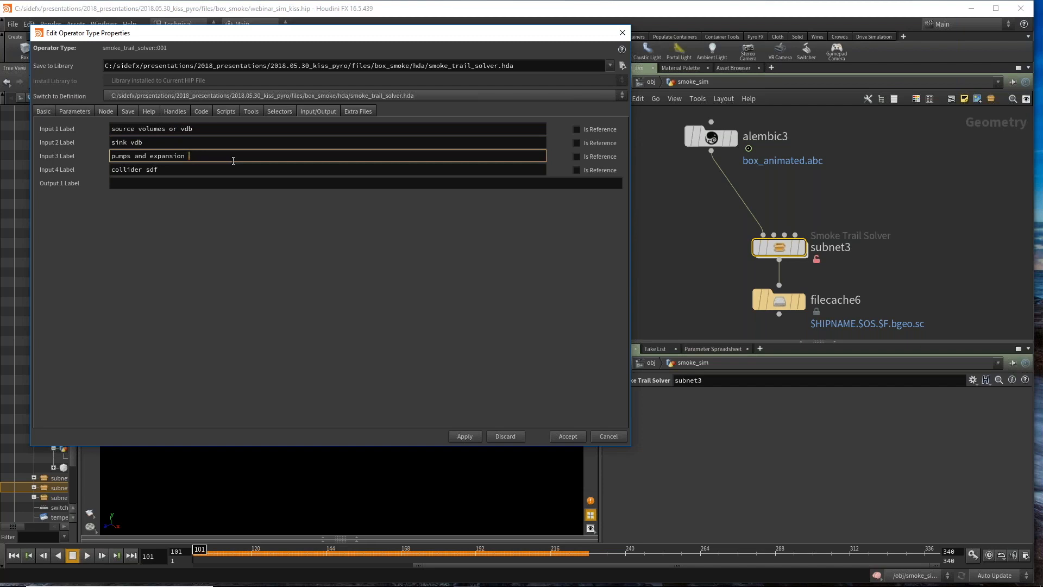
type("vk")
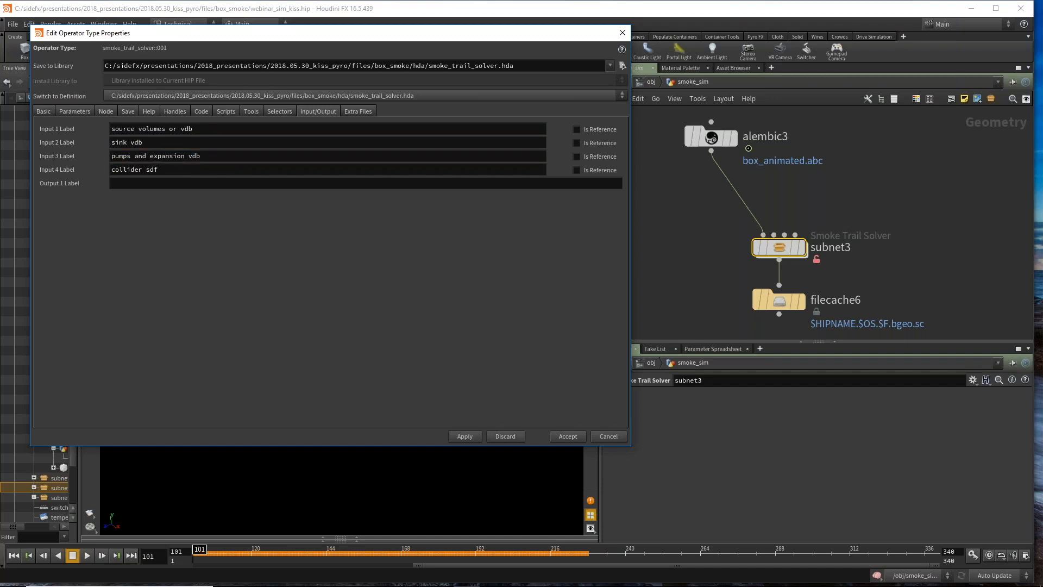
left_click(466, 436)
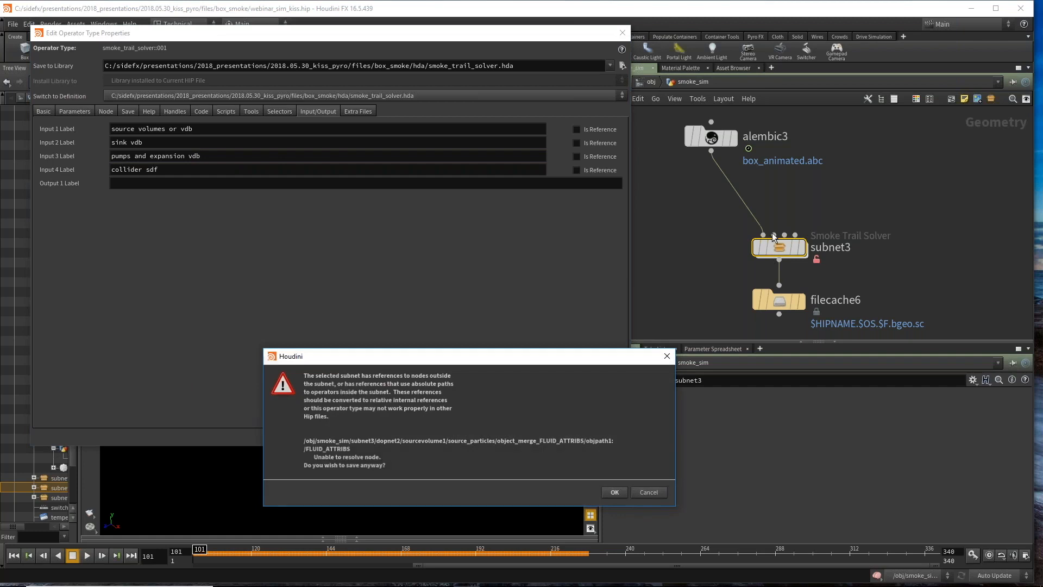
left_click(616, 491)
mouse_move(763, 235)
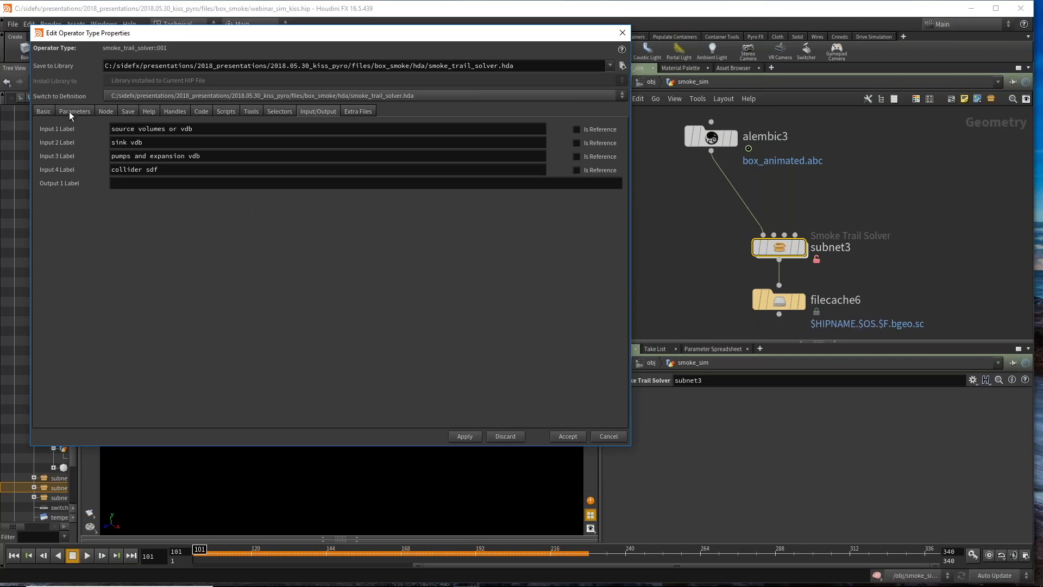
Step: Go inside subnet3, move the type properties dialog lower, and enlarge the network pane to show the labelled inputs
double_click(778, 248)
scroll(693, 325, "up", 1)
middle_click_drag(734, 256, 685, 224)
scroll(698, 312, "down", 2)
left_click(469, 38)
left_click_drag(468, 38, 453, 100)
middle_click_drag(956, 226, 1013, 237)
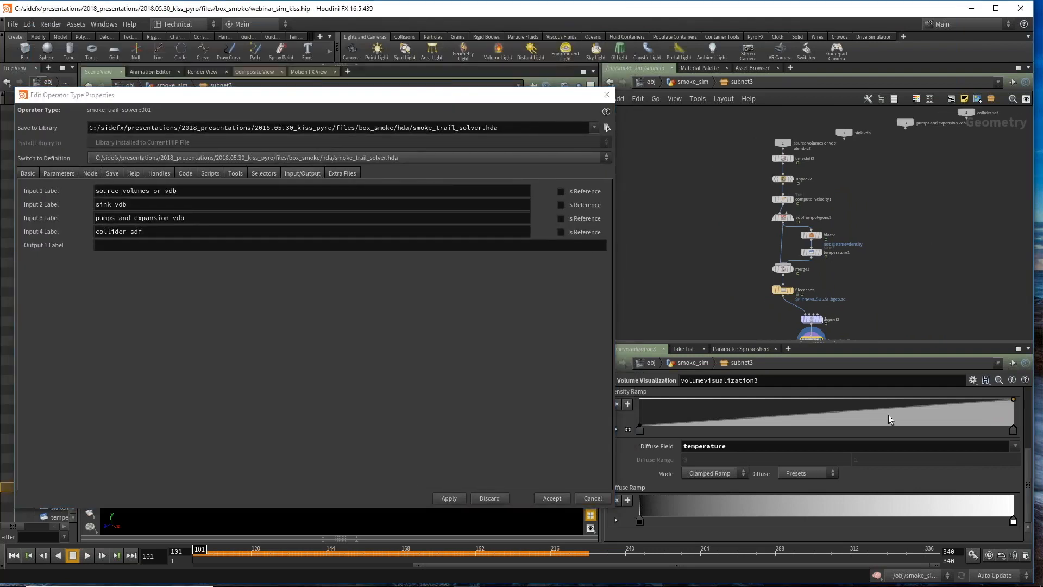
left_click_drag(890, 342, 891, 381)
Step: Line up the "source volumes or vdb" input node above timeshift2 and show the asset's parameter definitions
scroll(799, 169, "up", 3)
middle_click_drag(776, 167, 774, 173)
left_click_drag(766, 172, 771, 155)
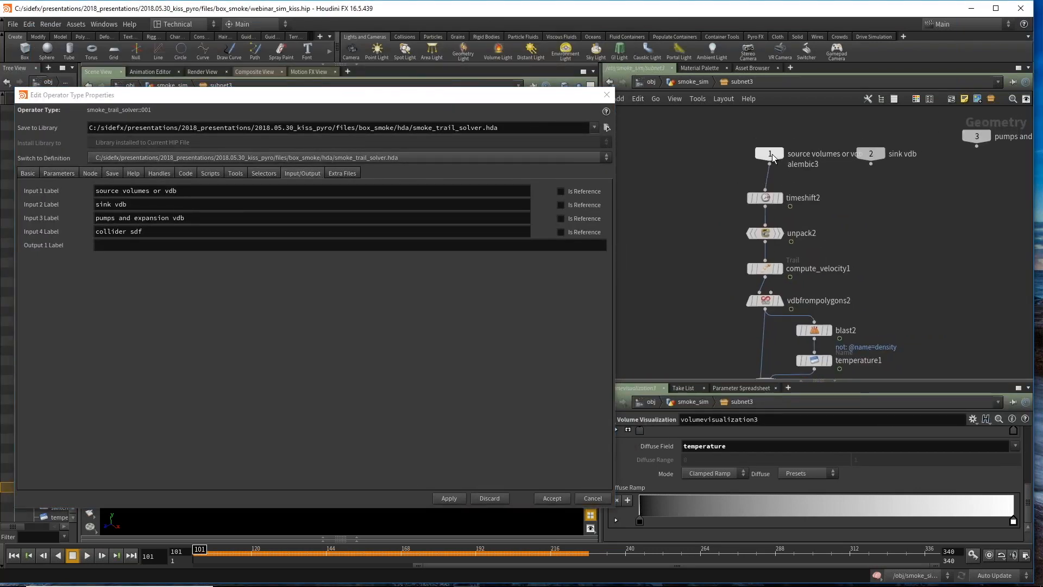
left_click(59, 173)
left_click_drag(770, 155, 766, 155)
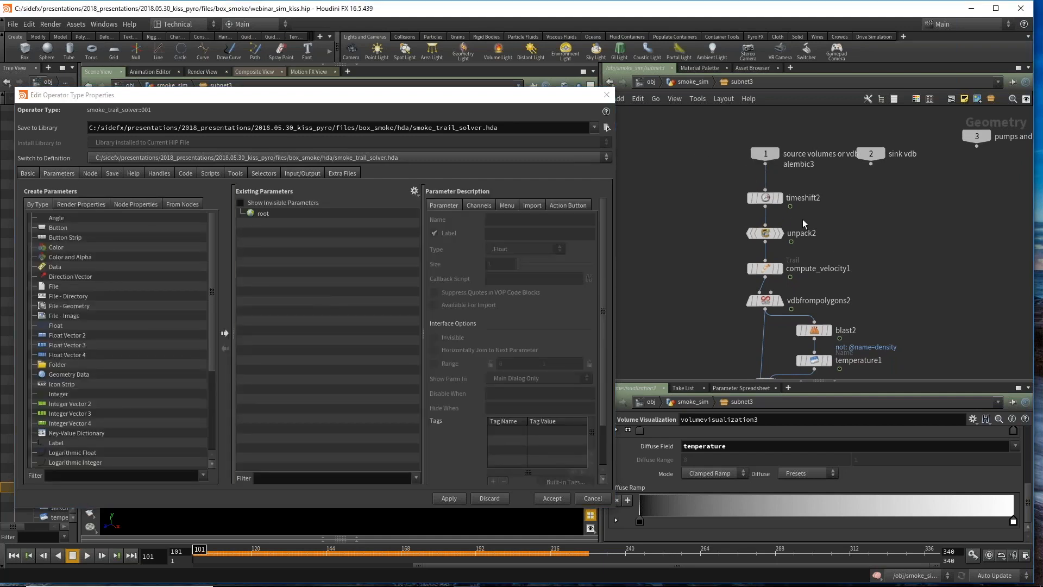
Step: Show timeshift2's settings and add an integer parameter to the asset, named frame_range and labelled Frame Range
left_click(765, 198)
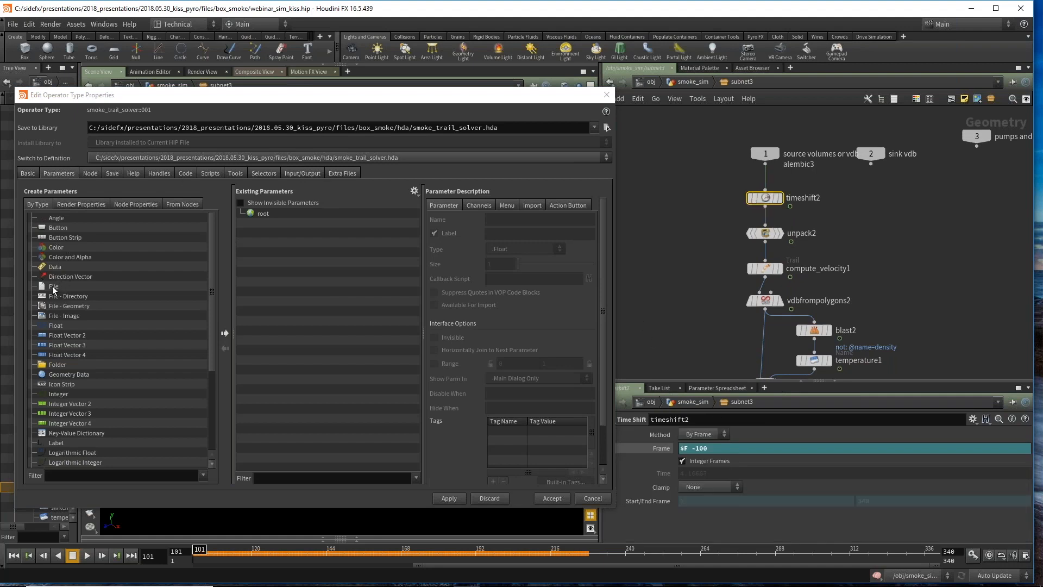
scroll(65, 373, "down", 2)
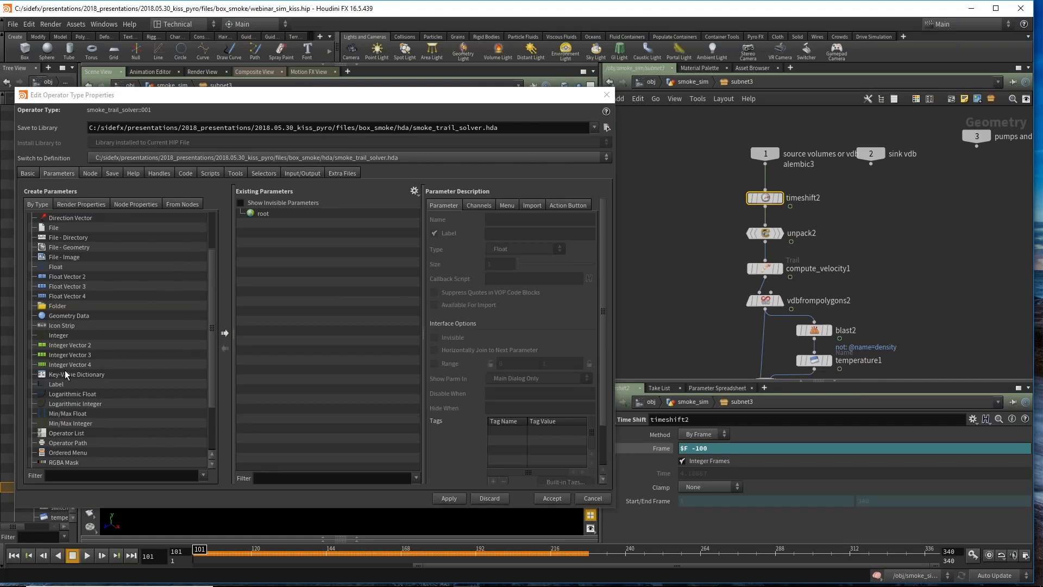
left_click_drag(60, 336, 260, 214)
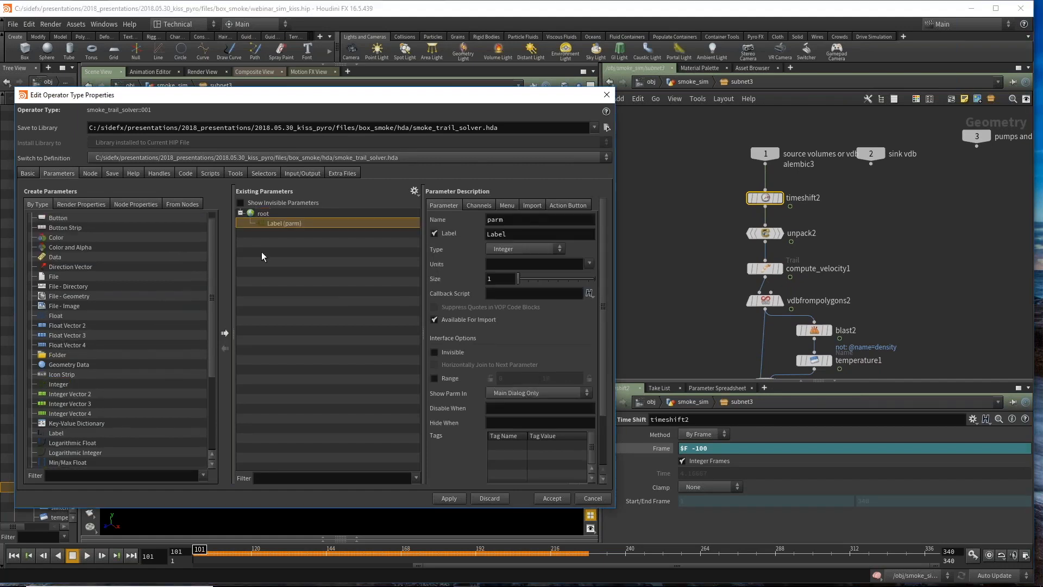
double_click(532, 221)
type("frame_range")
key("Tab")
type("Frame Range")
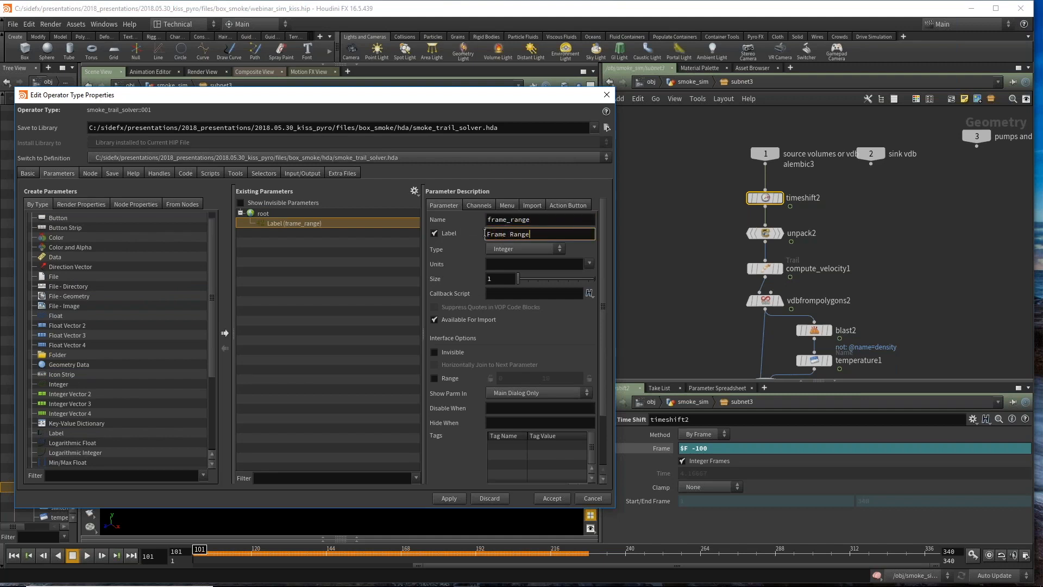
Step: Add a ROP Alembic Output node beside timeshift2 inside subnet3
left_click(742, 249)
key("Tab")
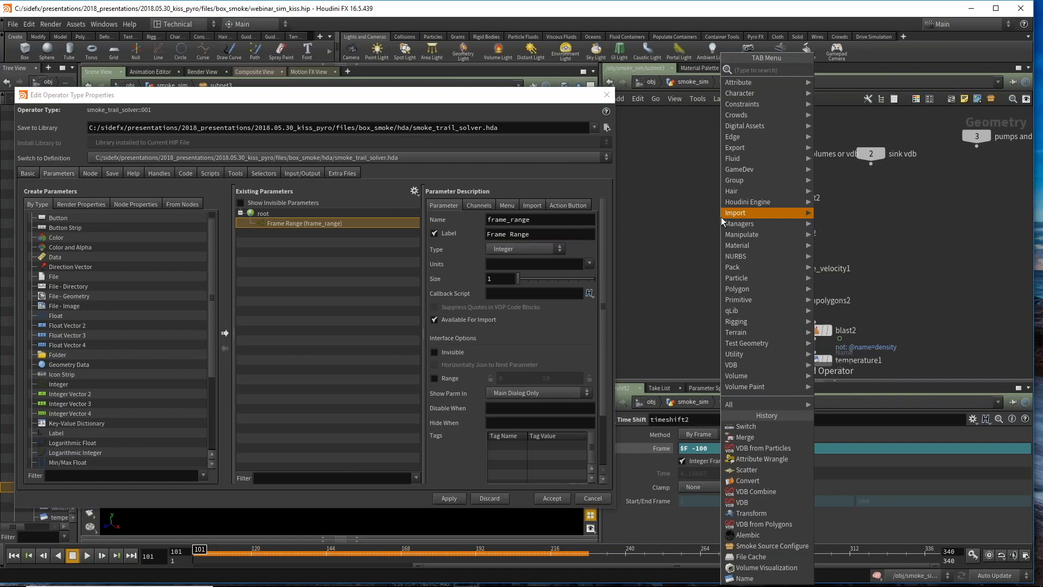
key("Escape")
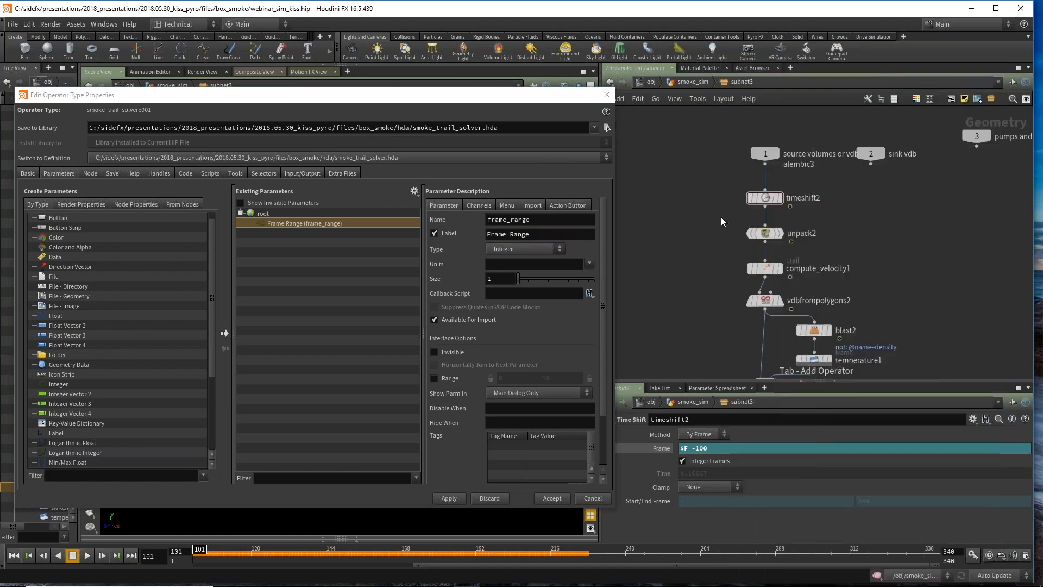
key("Tab")
type("rop")
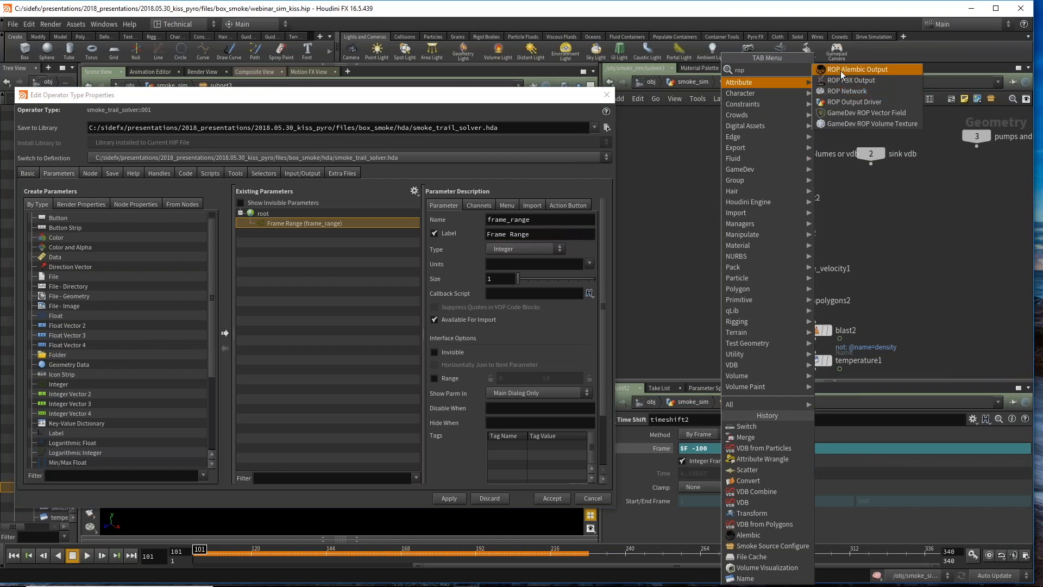
left_click(842, 69)
left_click(692, 220)
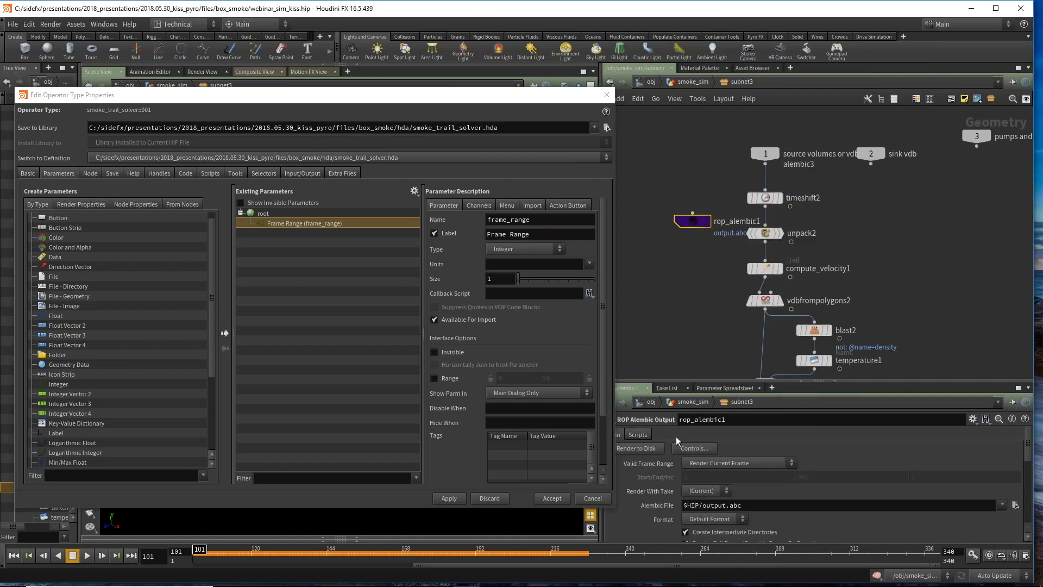
Step: Set the Alembic output node's valid frame range to Render Frame Range and enlarge the parameter pane
scroll(691, 493, "down", 5)
scroll(694, 493, "up", 5)
left_click(711, 465)
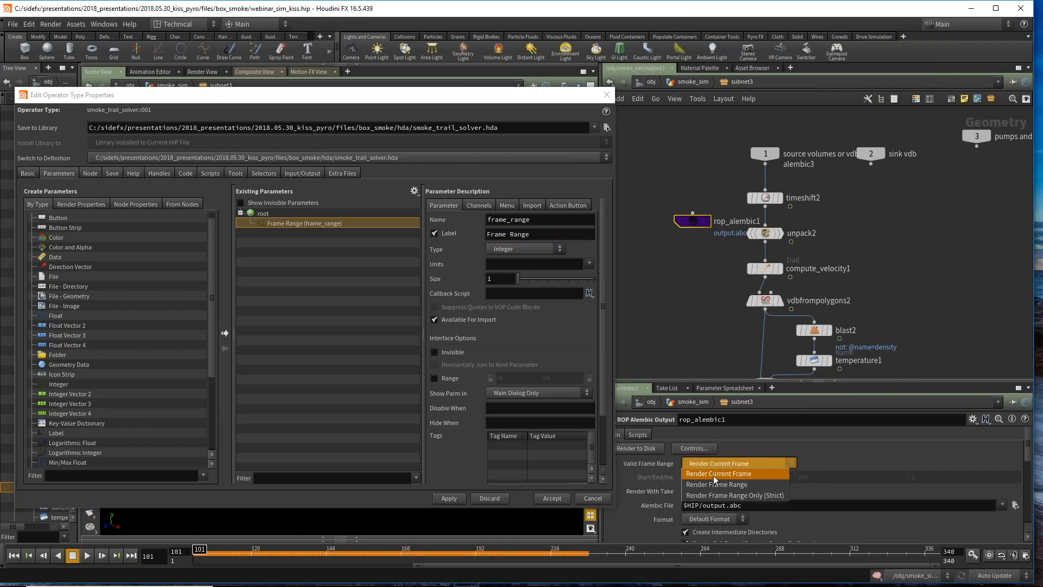
left_click(714, 483)
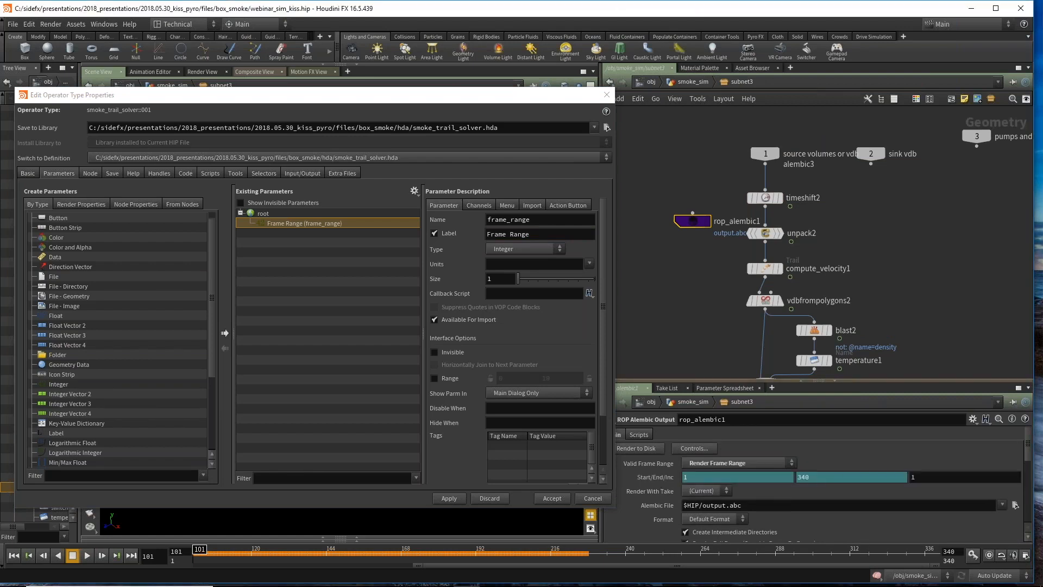
left_click_drag(712, 377, 709, 306)
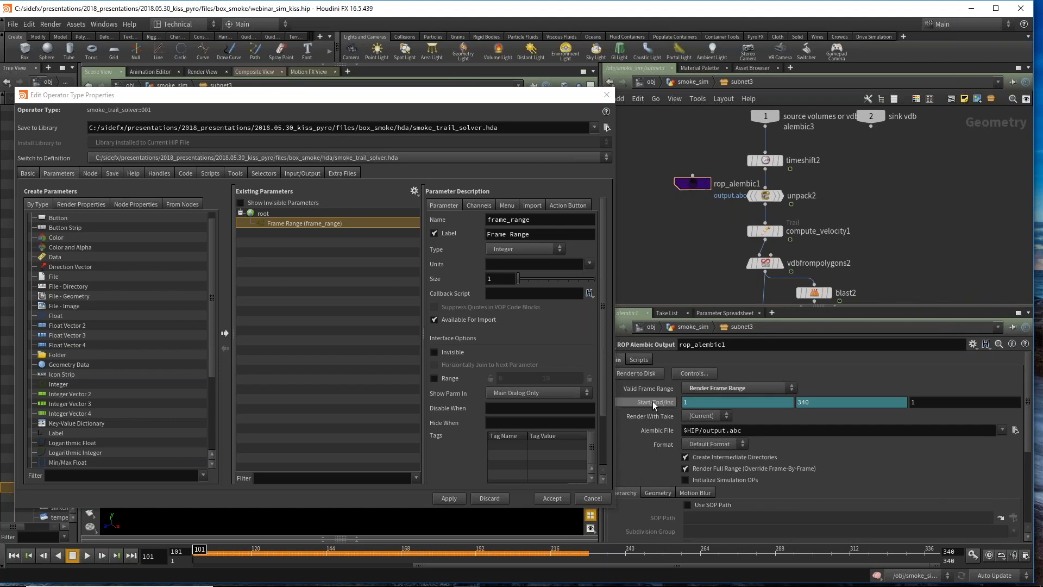
Step: Promote the Alembic output node's Start/End/Inc parameter to the asset and delete the Frame Range parameter
mouse_move(654, 400)
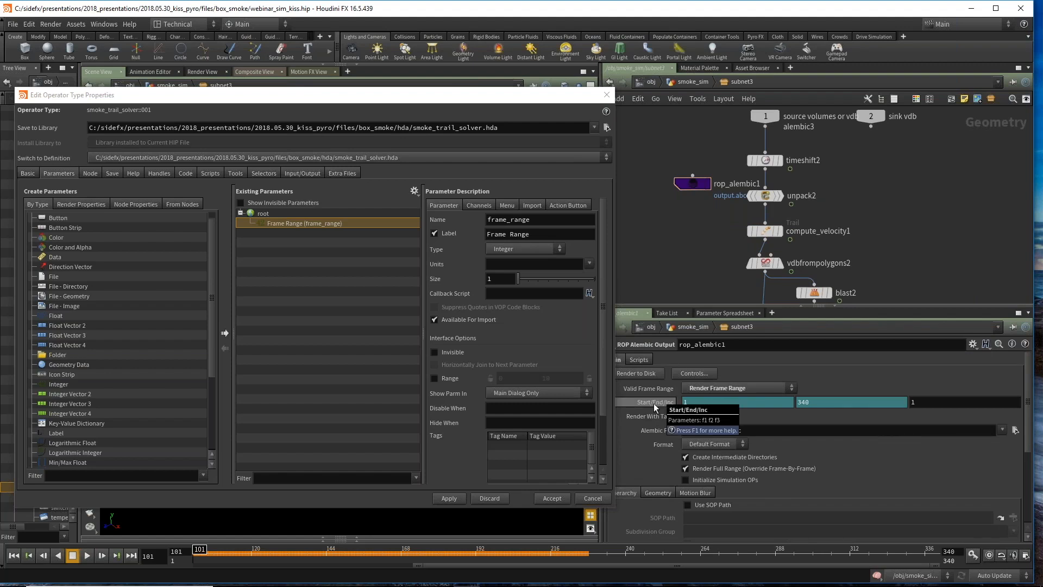
left_click_drag(656, 402, 263, 214)
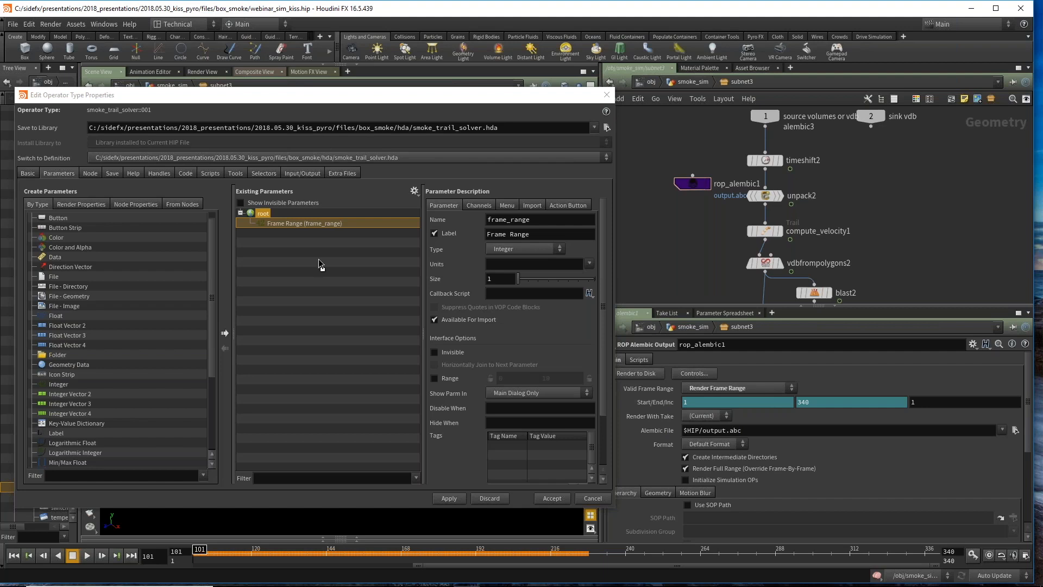
left_click_drag(318, 258, 319, 259)
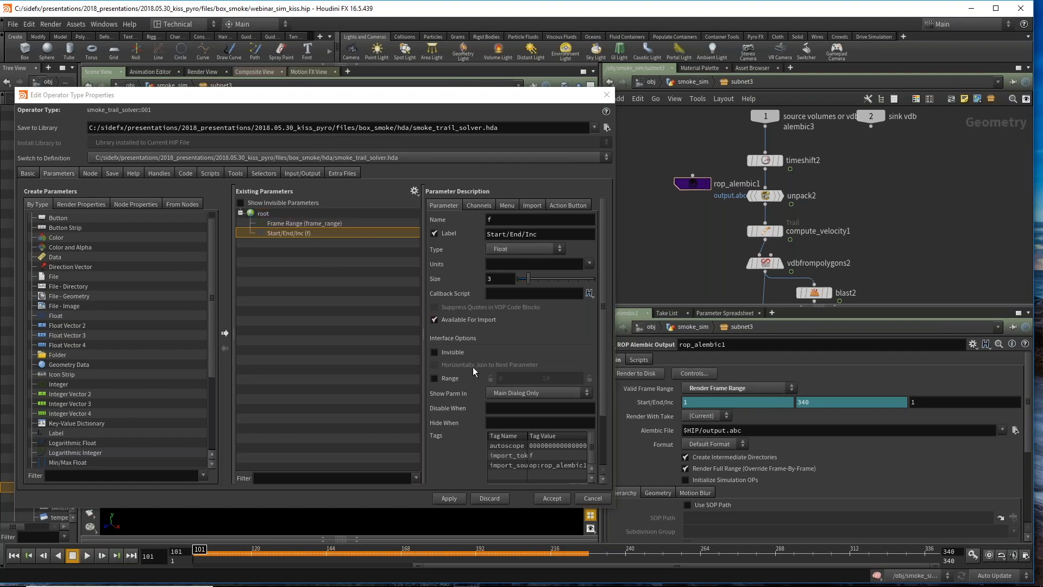
left_click(324, 223)
key("Delete")
Step: Clear all three linked channels of the asset's Start/End/Inc parameter and return to its general description
left_click(479, 205)
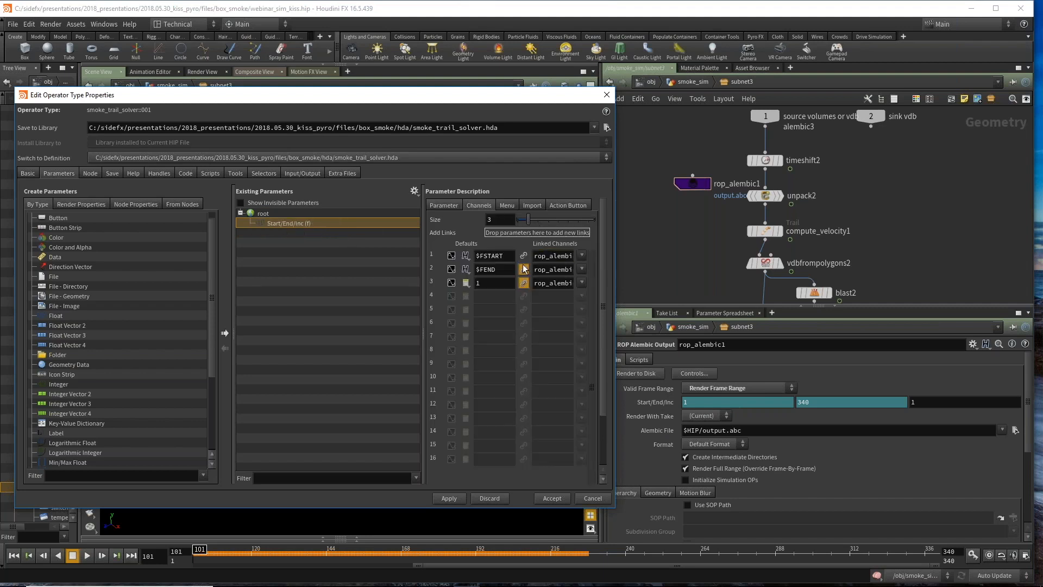
double_click(542, 257)
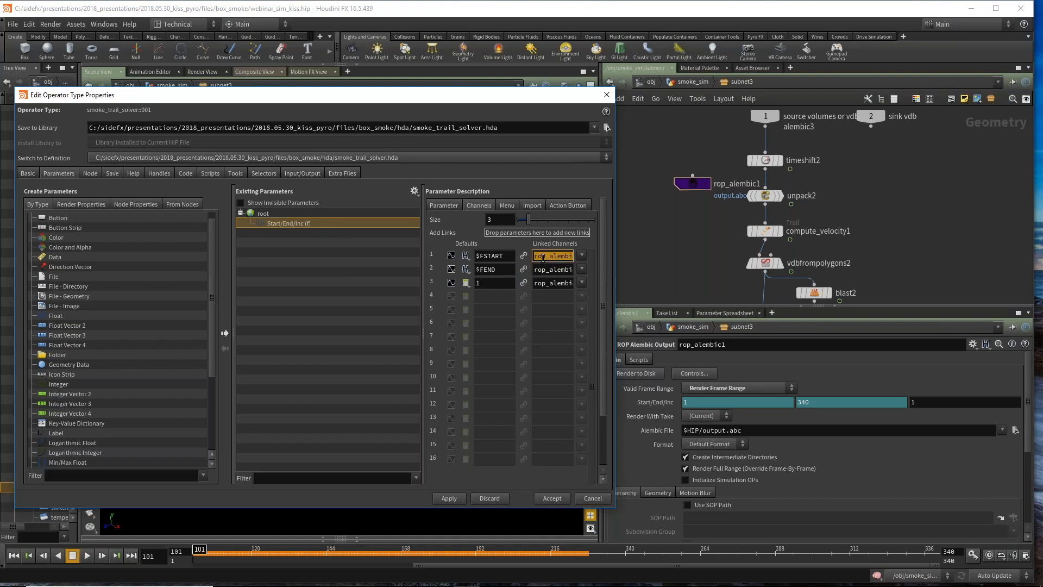
key("BackSpace")
double_click(548, 270)
key("BackSpace")
left_click(550, 284)
double_click(550, 284)
key("BackSpace")
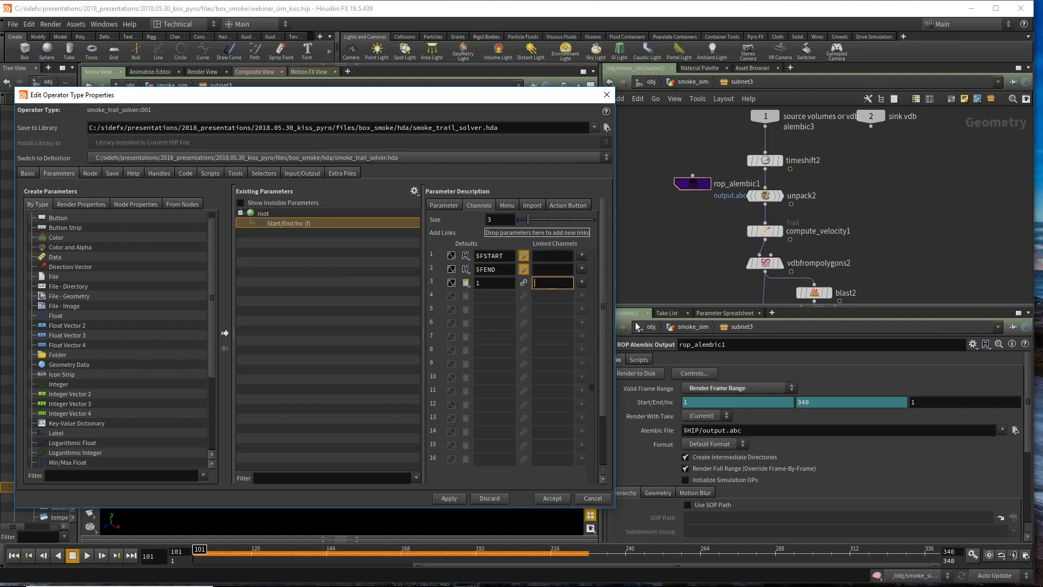
left_click(441, 206)
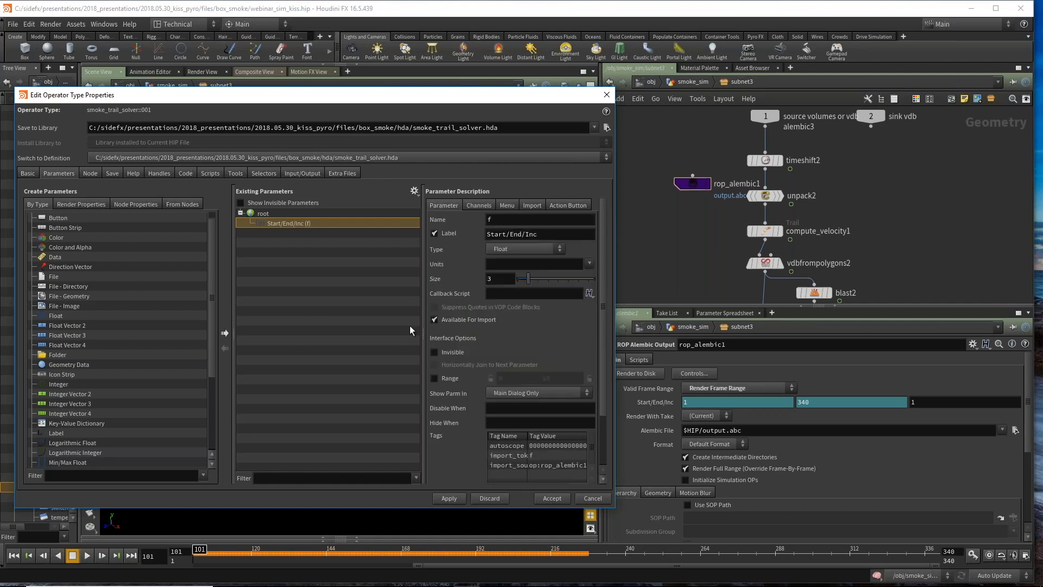
Step: Replace the promoted Start/End/Inc parameter with a new integer parameter named f, labelled Start/End/Inc, with size 3
key("Delete")
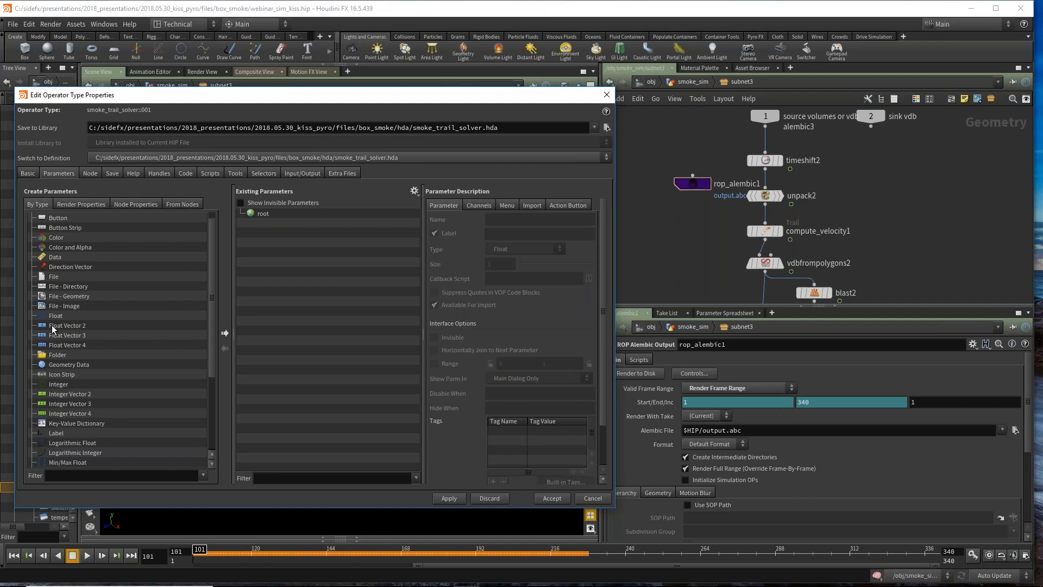
scroll(67, 389, "down", 1)
left_click_drag(64, 356, 350, 239)
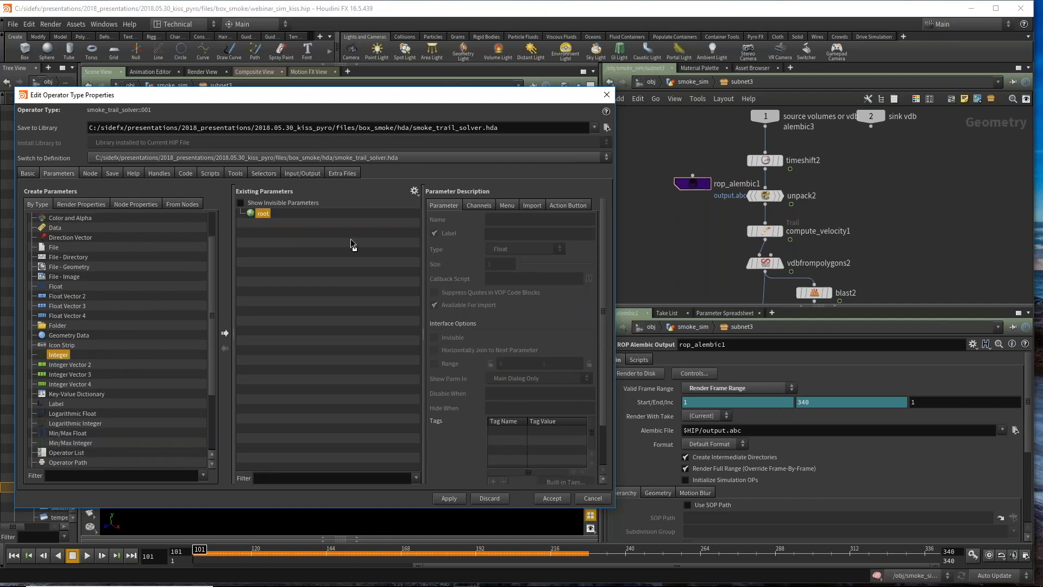
double_click(510, 220)
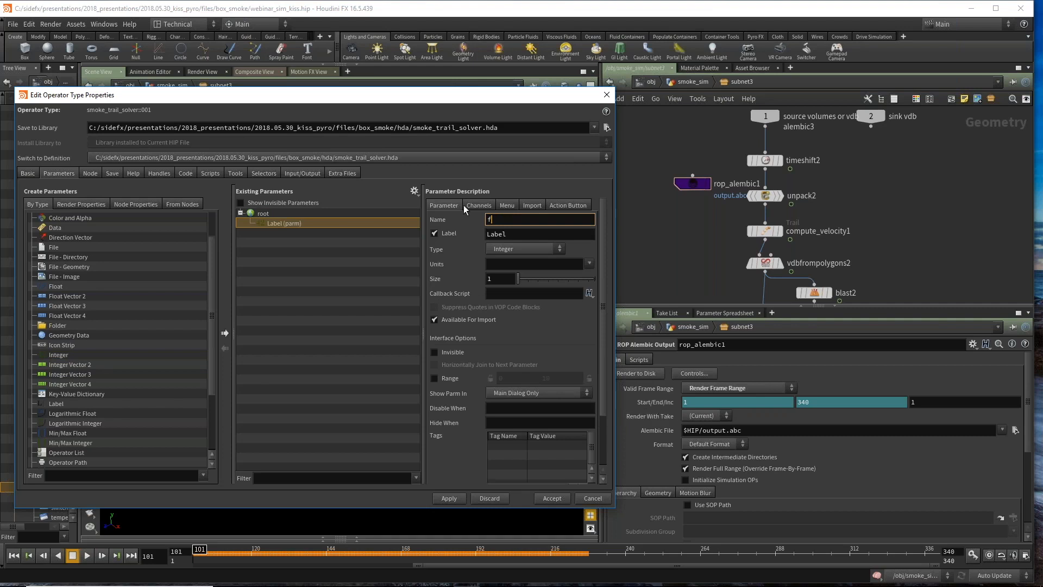
key("Tab")
type("Start/End/Inc")
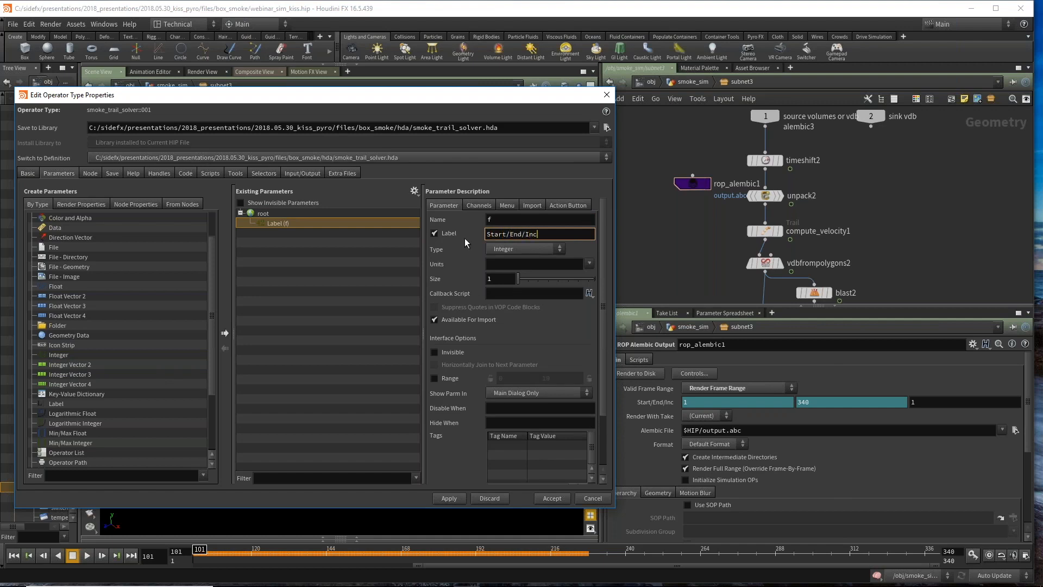
left_click(494, 278)
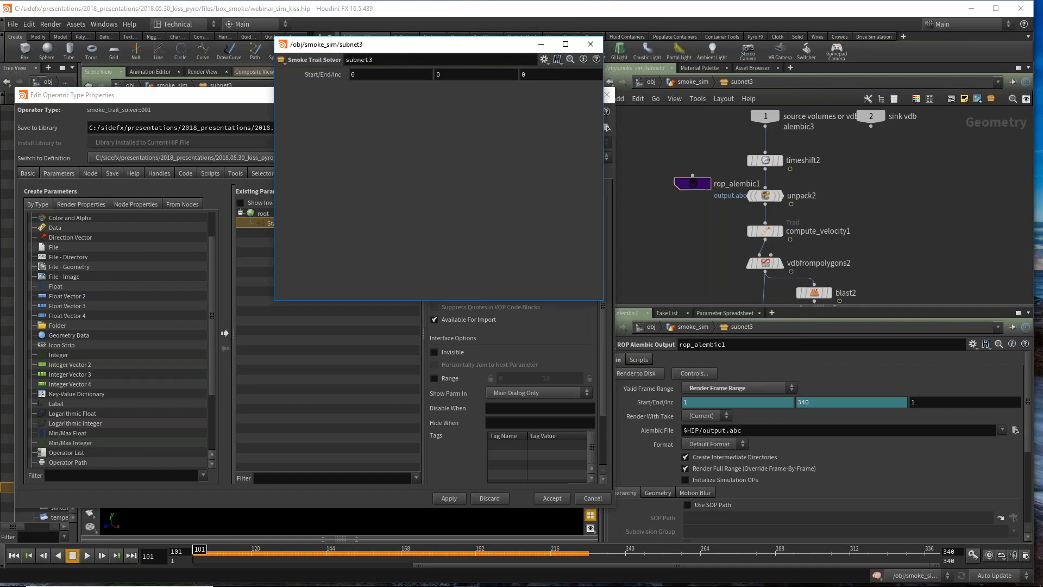
Step: Move subnet3's floating parameter window clear of the type properties dialog and select rop_alembic1 in the network
left_click_drag(451, 48, 924, 280)
scroll(685, 216, "down", 1)
mouse_move(685, 216)
middle_mouse_down()
mouse_move(647, 223)
mouse_move(685, 216)
middle_mouse_up()
scroll(647, 217, "up", 3)
scroll(650, 227, "down", 2)
left_click(654, 181)
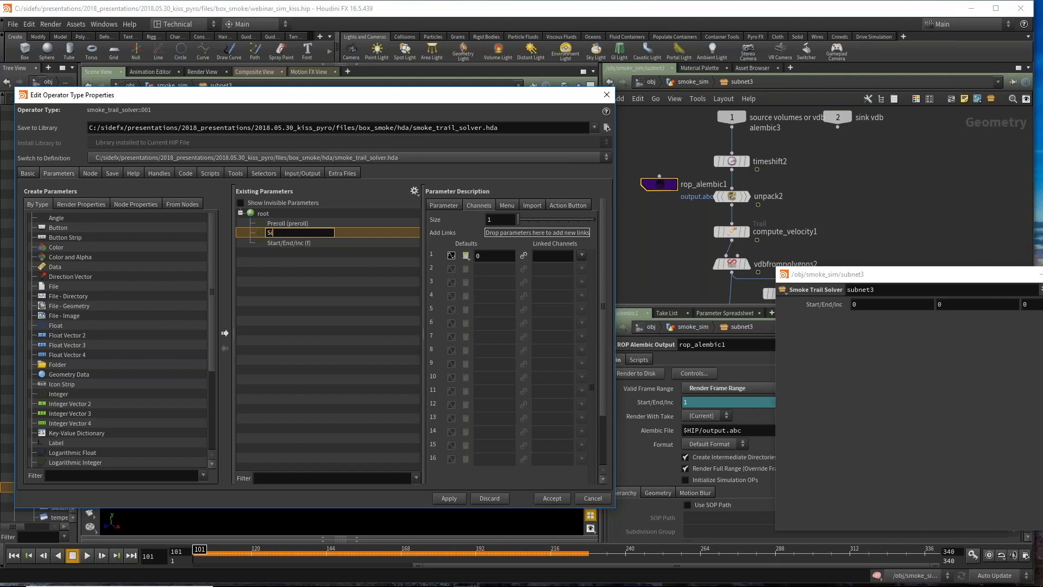
Step: Label the parameter below Preroll "Sim Start Frame", save the definition anyway, and close subnet3's parameter window
type("m Start Frame")
left_click(277, 226)
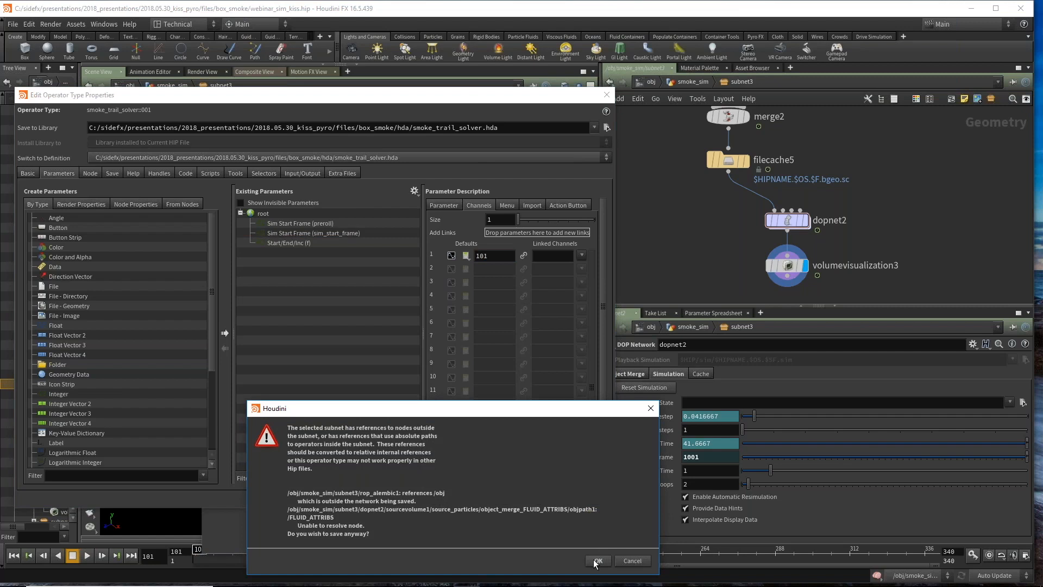
left_click(594, 559)
left_click(488, 535)
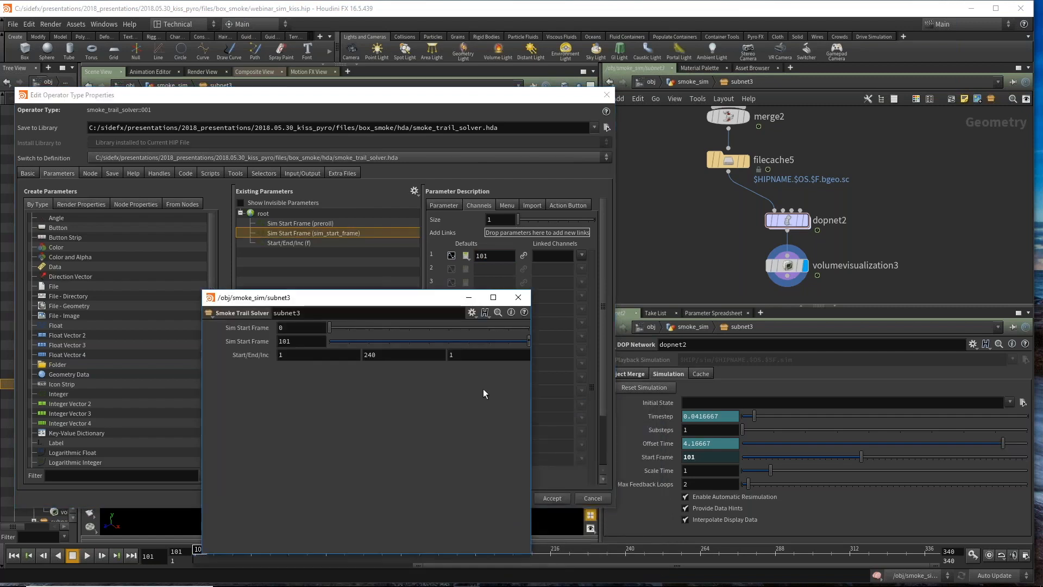
left_click_drag(440, 297, 498, 239)
left_click(575, 239)
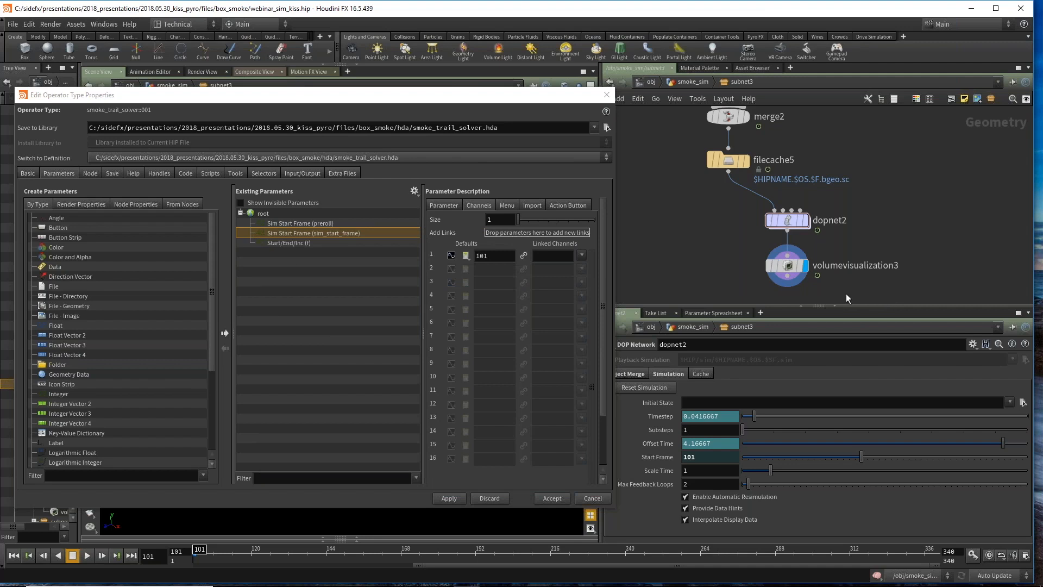
Step: Reopen subnet3's floating parameter window and move it clear of the existing parameters list
right_click(728, 79)
mouse_move(788, 167)
left_click(837, 171)
left_click_drag(408, 240, 572, 380)
Step: Add a folder below Start/End/Inc in the asset's parameters and label it Simulation
left_click_drag(57, 365, 324, 252)
double_click(289, 254)
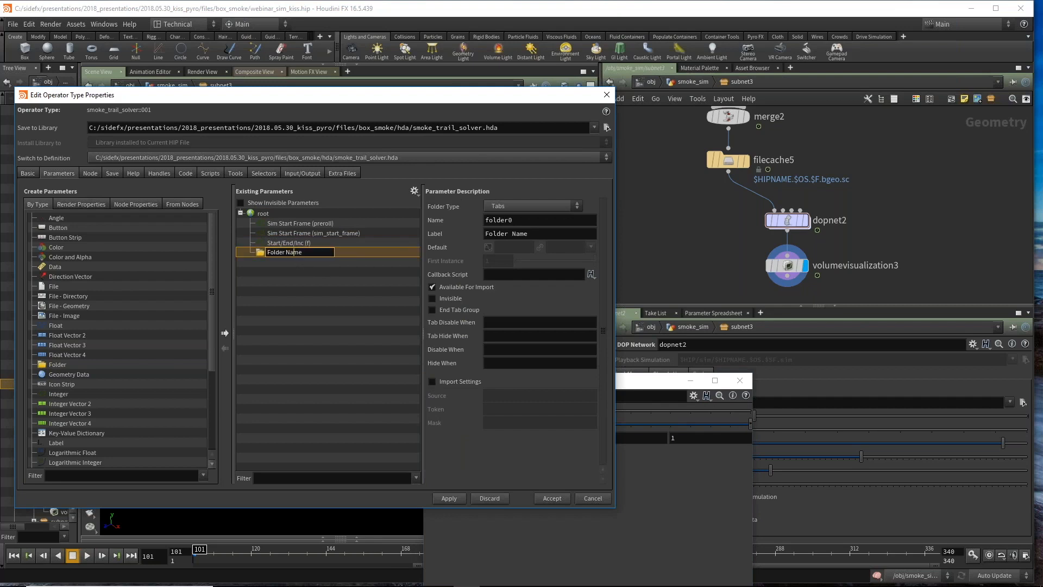
type("s")
type("imulation")
key("Return")
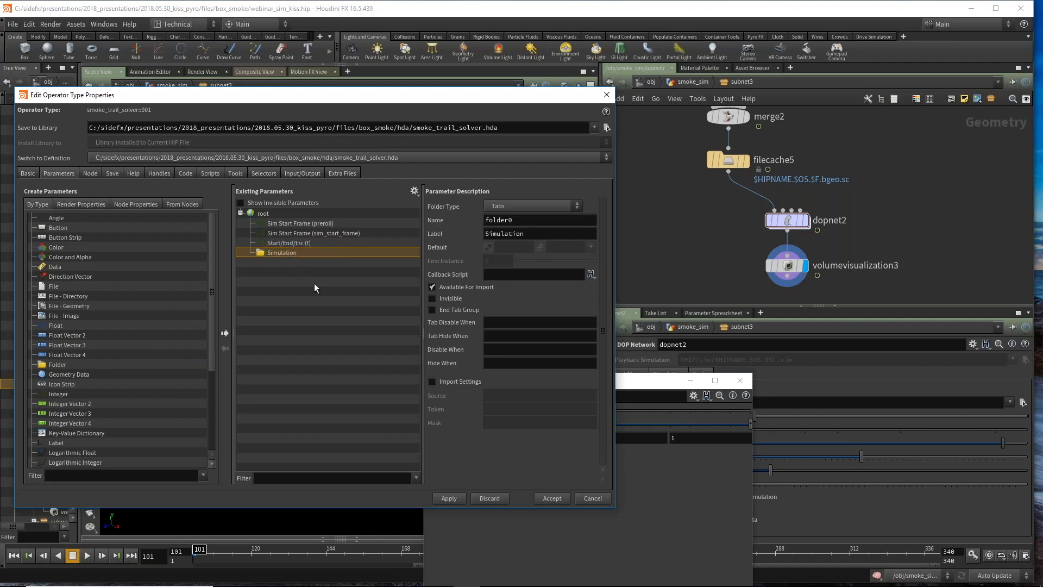
Step: Go inside dopnet2, move subnet3's parameter window fully into view, and collapse the asset's Pyro Settings folder
double_click(787, 219)
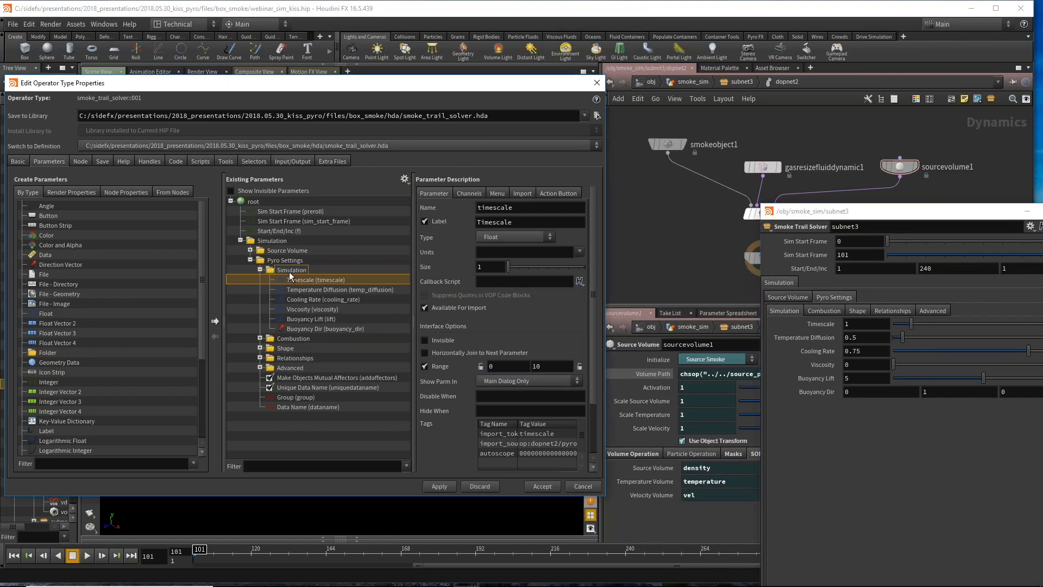
left_click(289, 271)
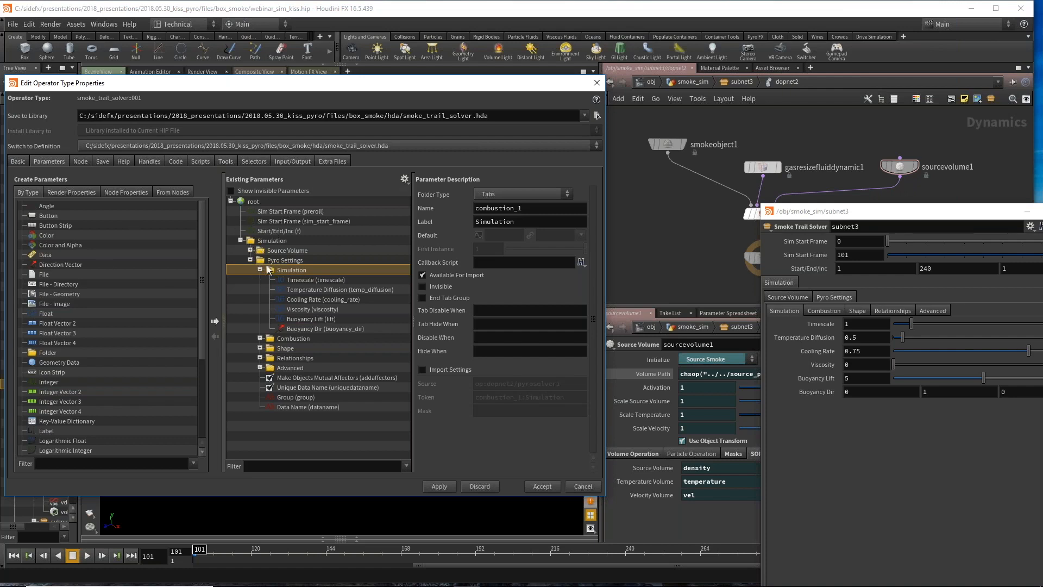
left_click_drag(910, 213, 807, 228)
left_click(251, 259)
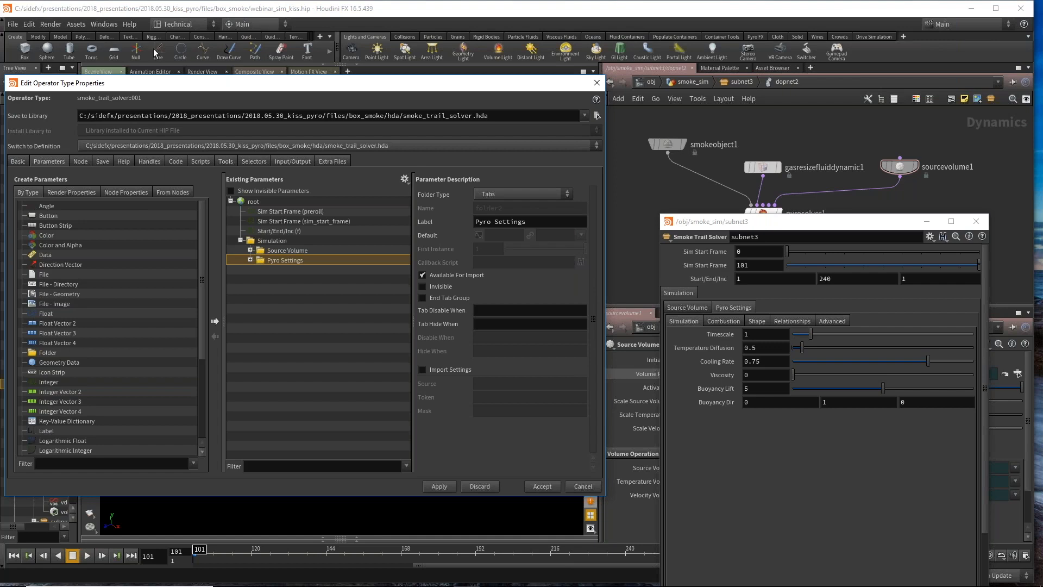
Step: Refresh the asset's autolinks, accept the type properties, and go back up to the smoke_sim network
left_click(404, 180)
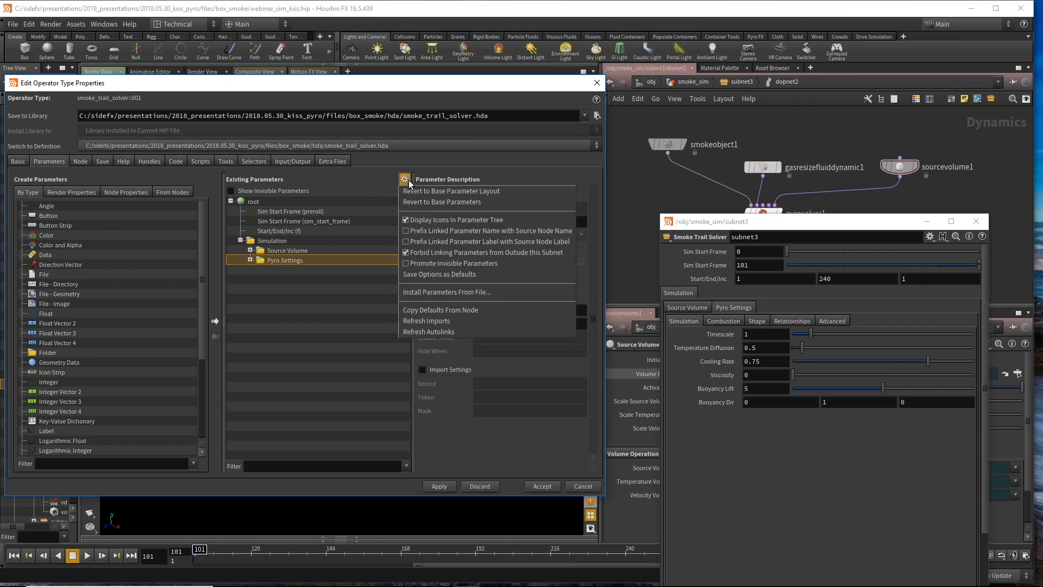
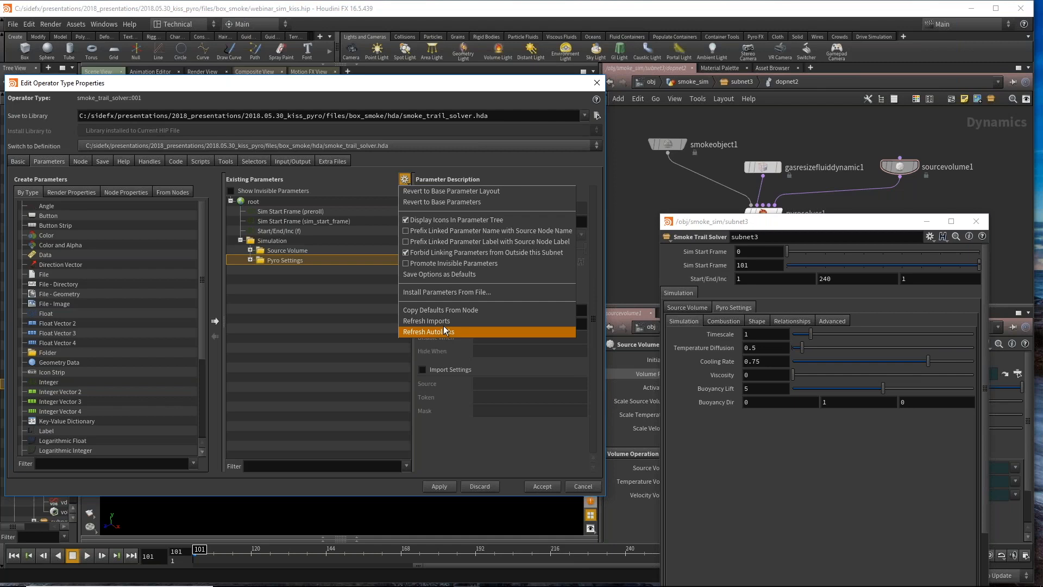
left_click(438, 330)
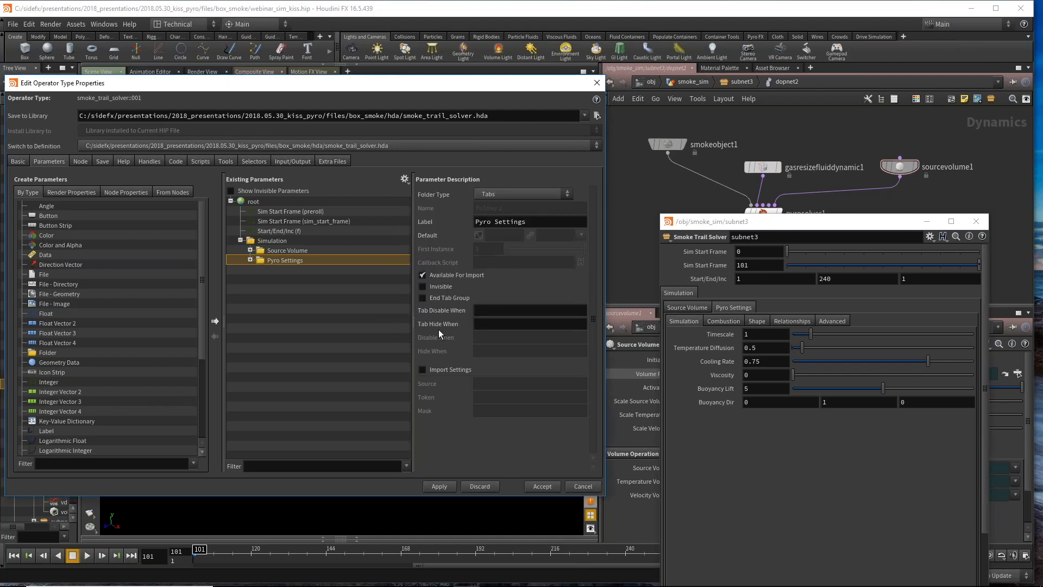
left_click(538, 488)
key("u")
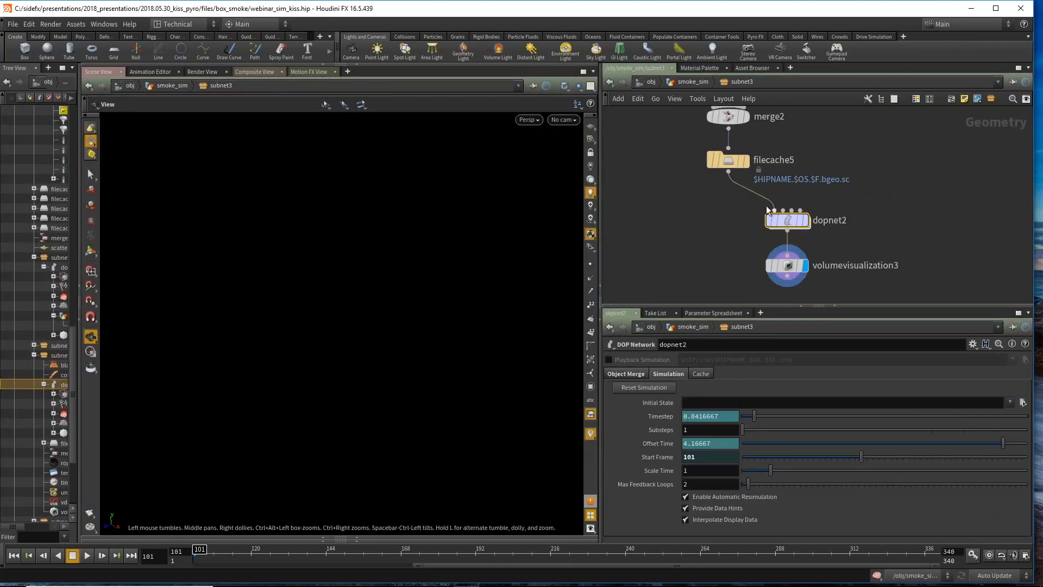
key("u")
Step: Save subnet3's node type, then go inside the asset and back up to smoke_sim
right_click(782, 224)
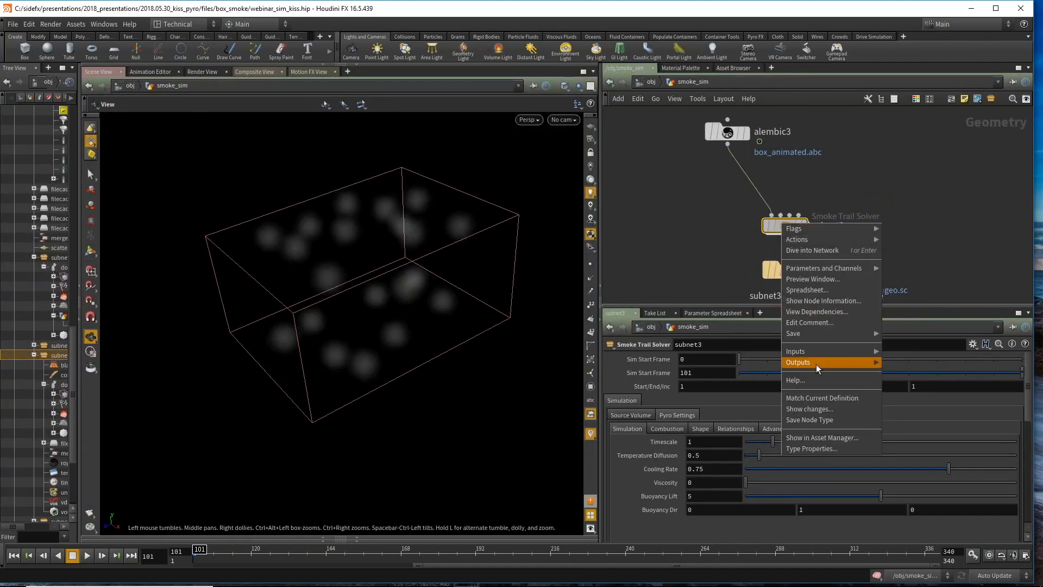
left_click(835, 420)
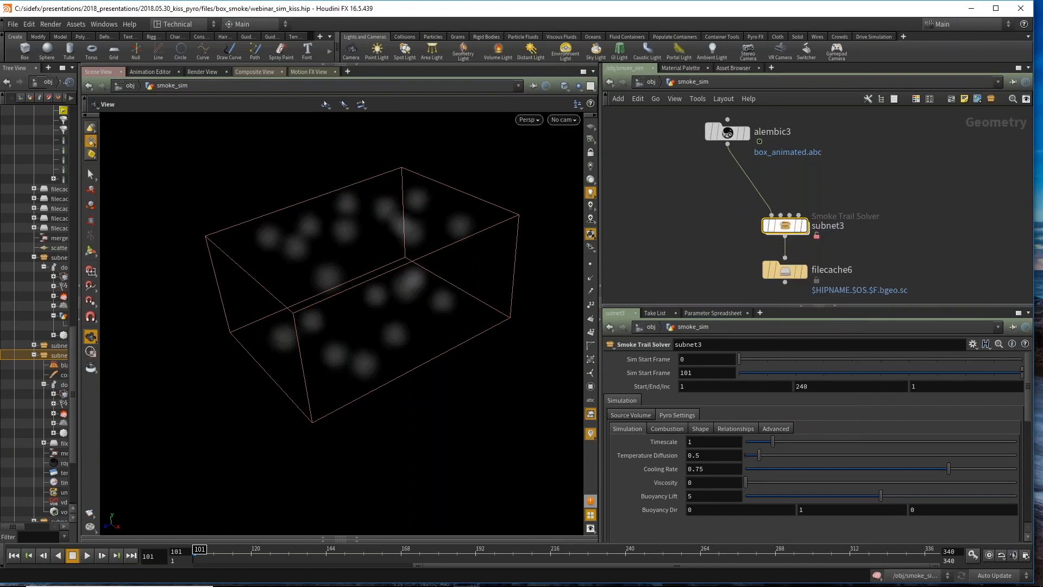
key("i")
key("u")
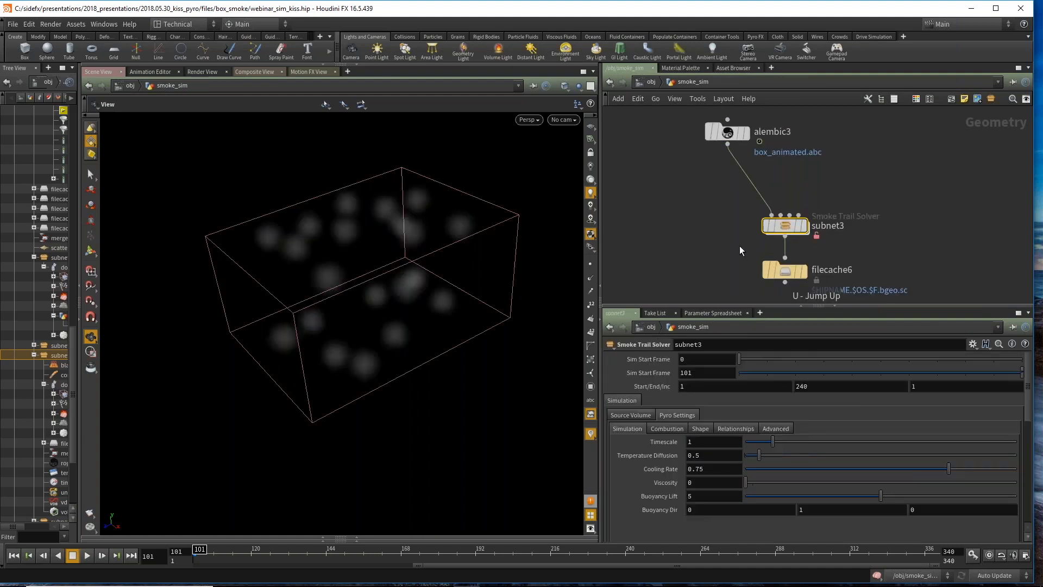
Step: Match subnet3 to its current definition, then display and select the filecache6 node
right_click(784, 225)
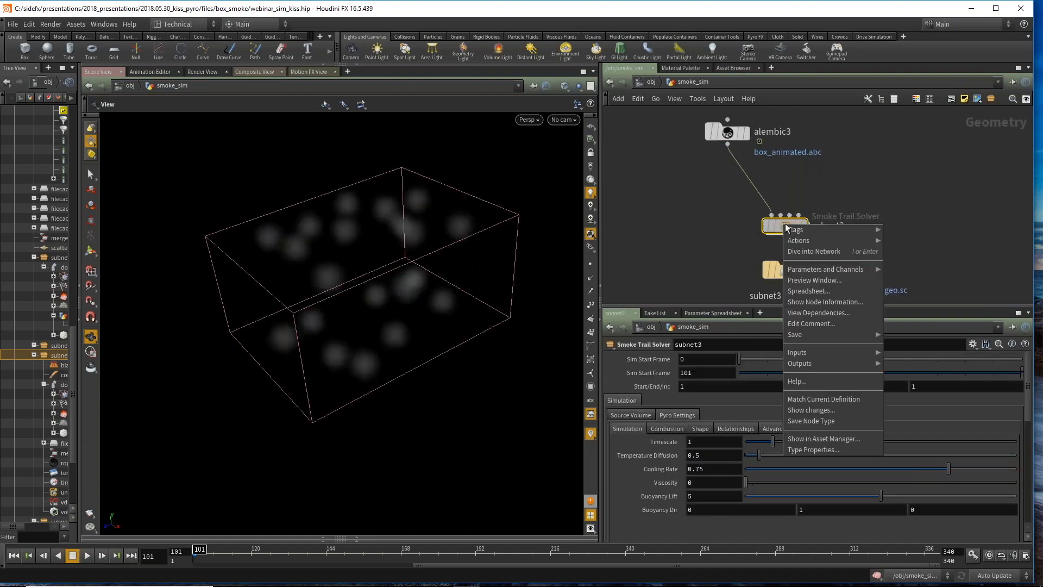
left_click(840, 399)
left_click_drag(757, 303, 756, 279)
left_click(805, 255)
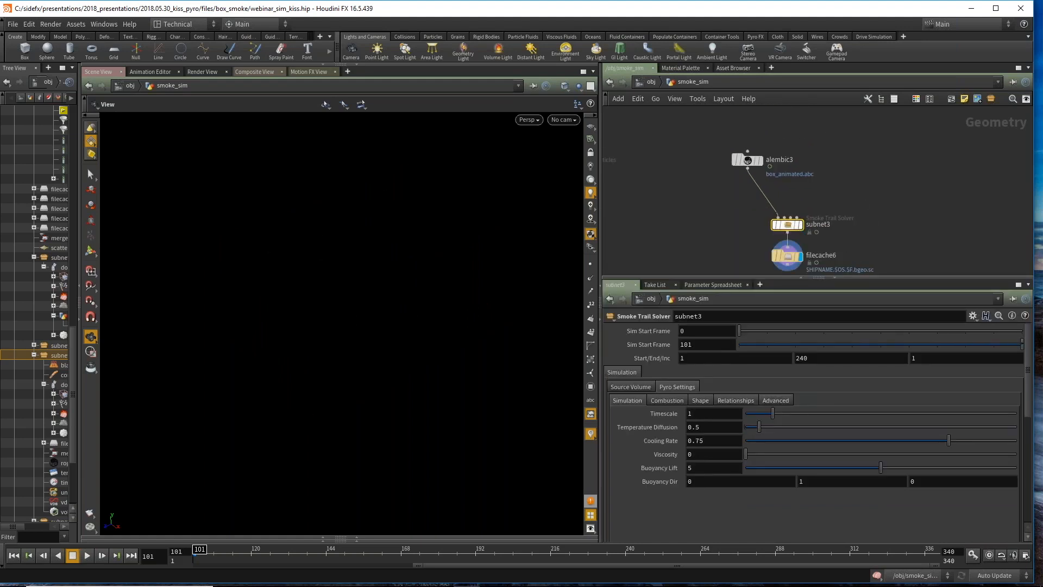
left_click(788, 256)
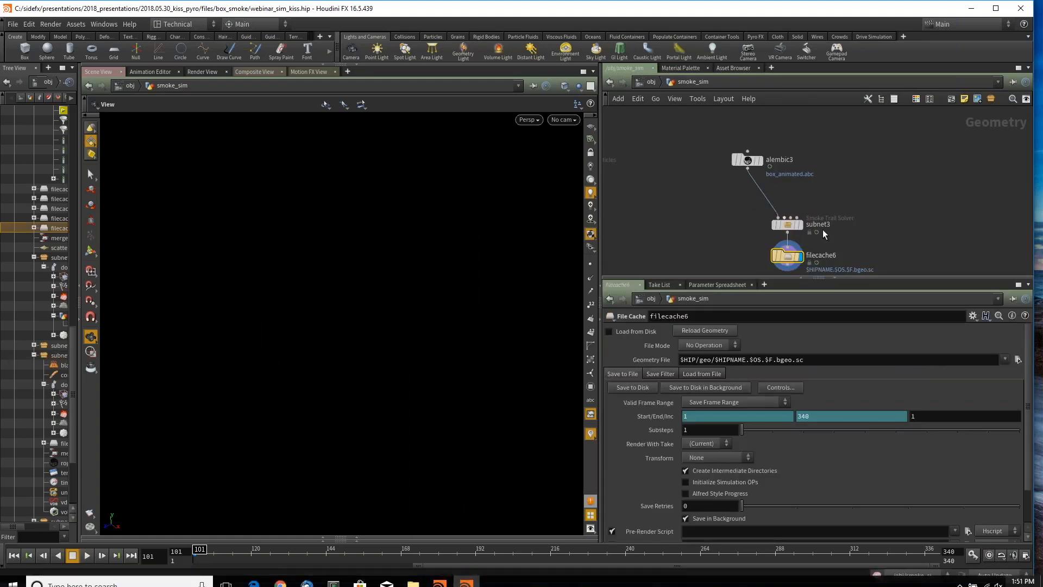
Step: Move alembic3 closer above subnet3 to tidy the solver chain, and select subnet3
left_click_drag(753, 165, 794, 195)
middle_click_drag(793, 227, 755, 191)
left_click(755, 192)
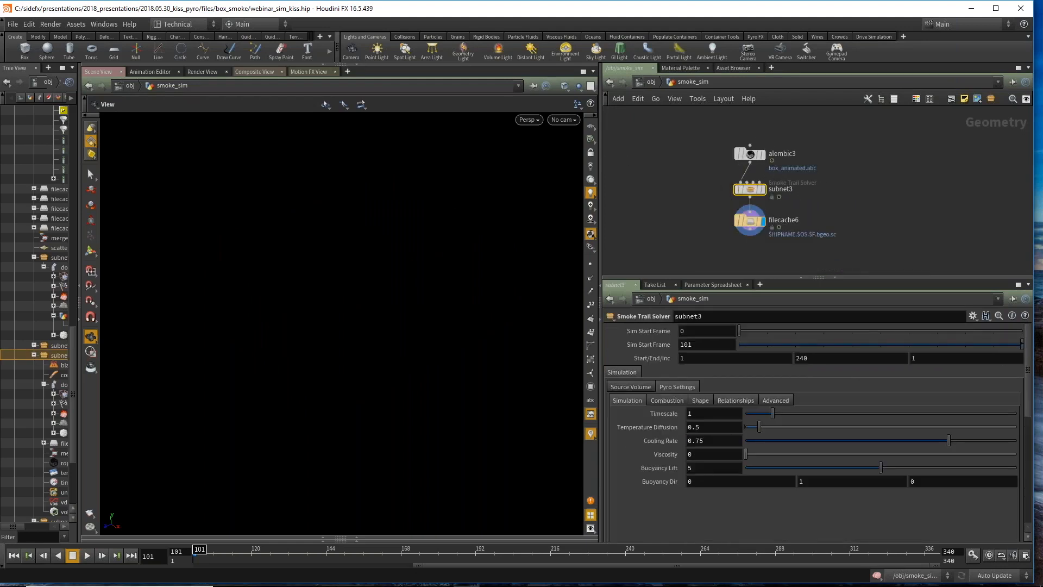
Step: Widen the tree view so its node names are readable, and make the network editor taller
left_click_drag(79, 180, 142, 180)
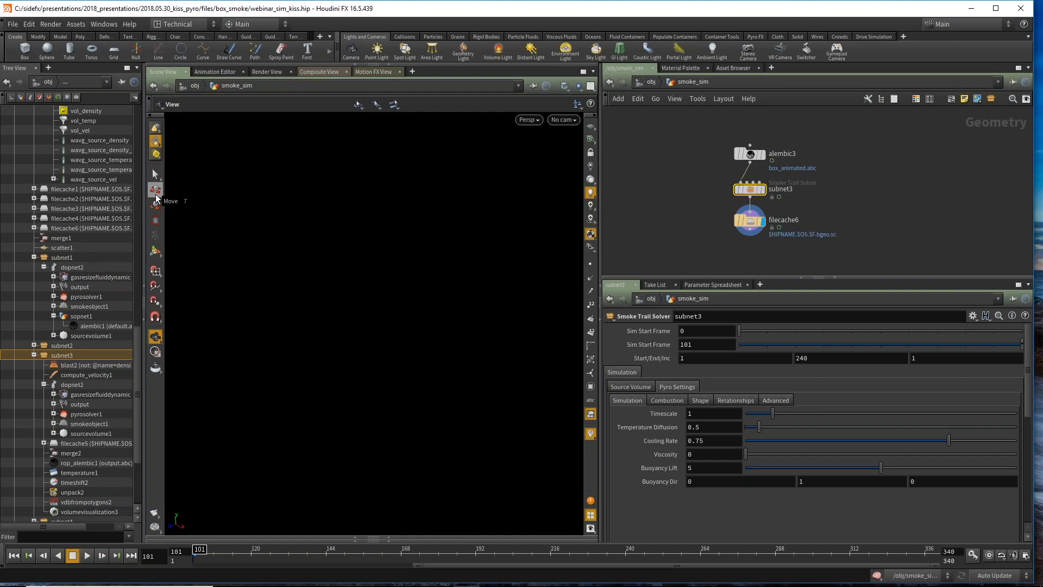
scroll(614, 211, "up", 1)
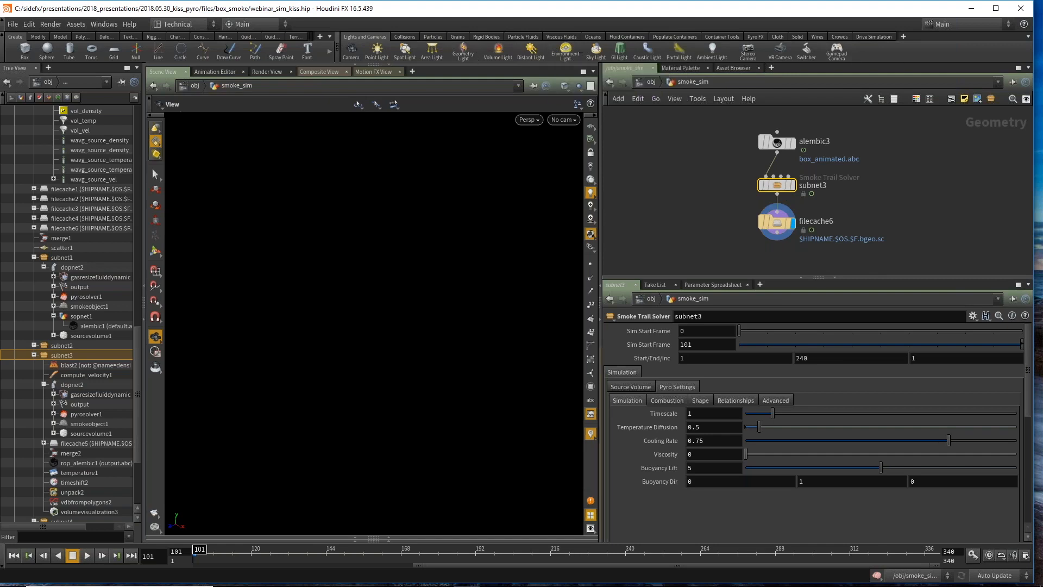
scroll(696, 162, "up", 1)
middle_click_drag(700, 181, 679, 184)
scroll(678, 185, "down", 1)
left_click_drag(728, 278, 727, 300)
mouse_move(730, 234)
middle_mouse_down()
mouse_move(747, 251)
mouse_move(766, 240)
mouse_move(747, 231)
middle_mouse_up()
scroll(766, 239, "up", 1)
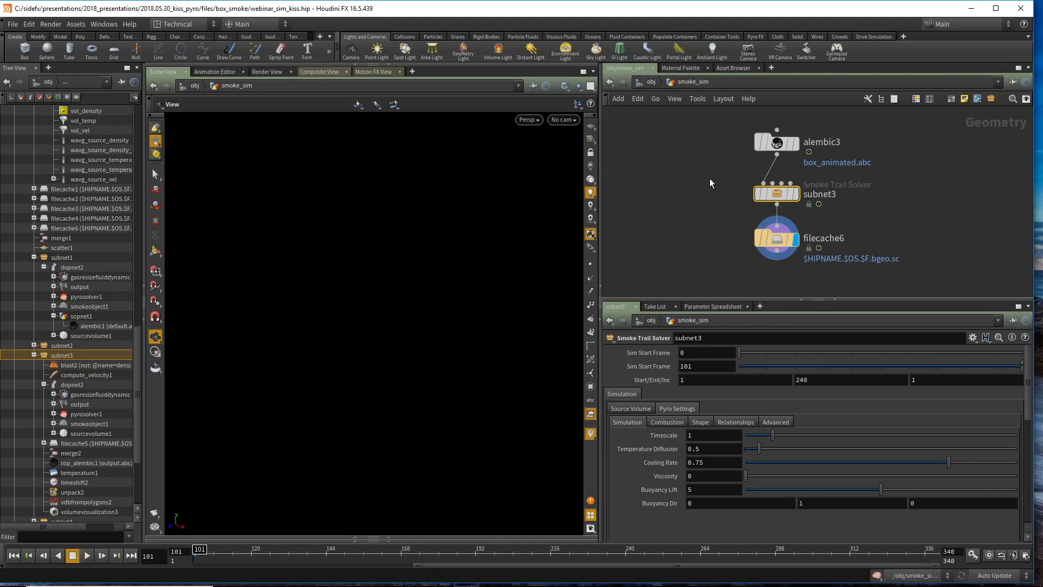
Step: Display subnet3's output, then switch the display to alembic3 and inspect the box in the viewport
left_click(797, 194)
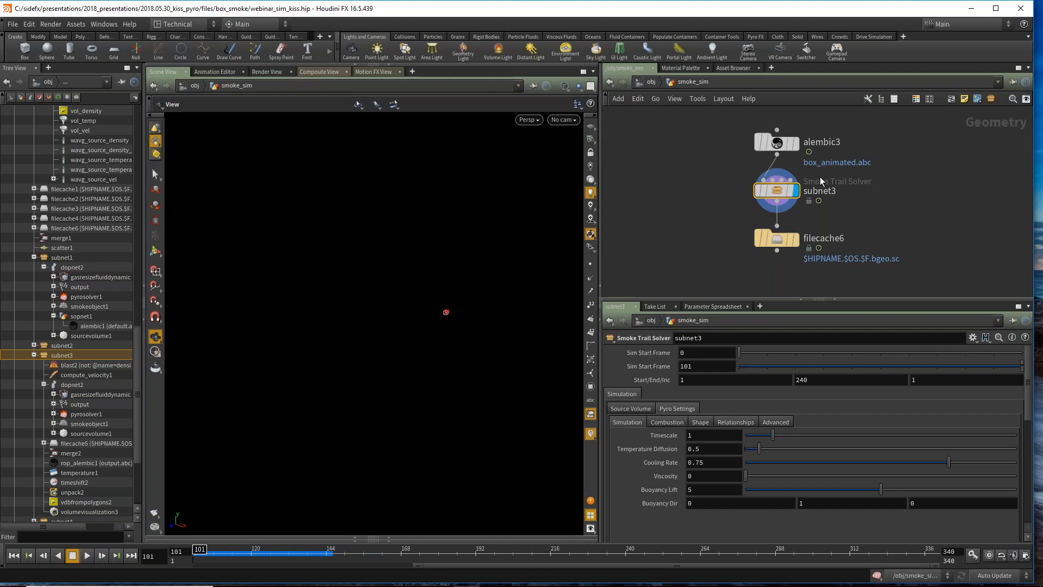
left_click(779, 143)
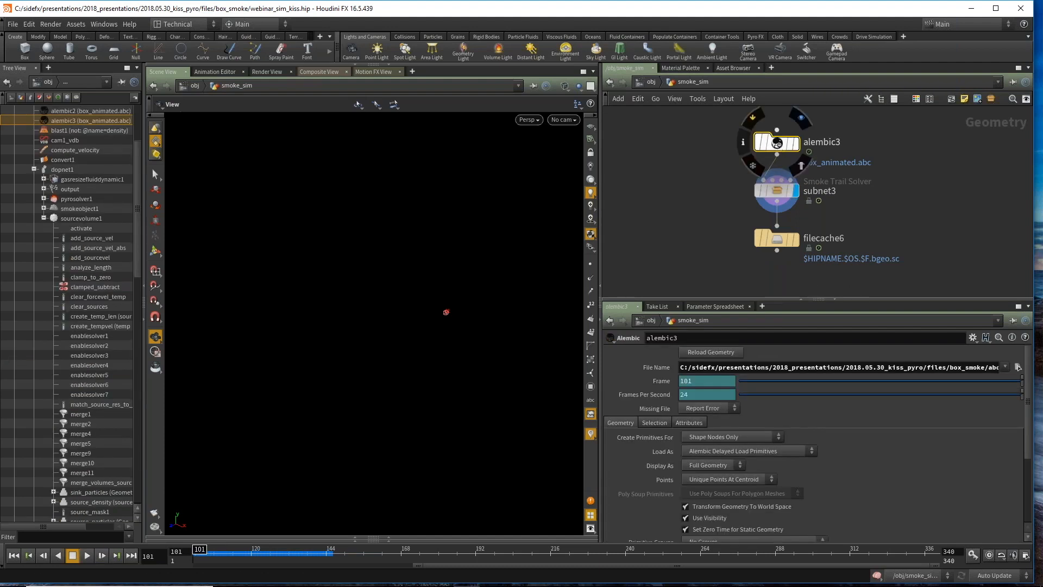
key("r")
scroll(366, 367, "down", 5)
middle_click_drag(366, 376, 401, 354)
scroll(399, 360, "up", 4)
mouse_move(394, 363)
left_mouse_down()
mouse_move(382, 354)
mouse_move(456, 336)
left_mouse_up()
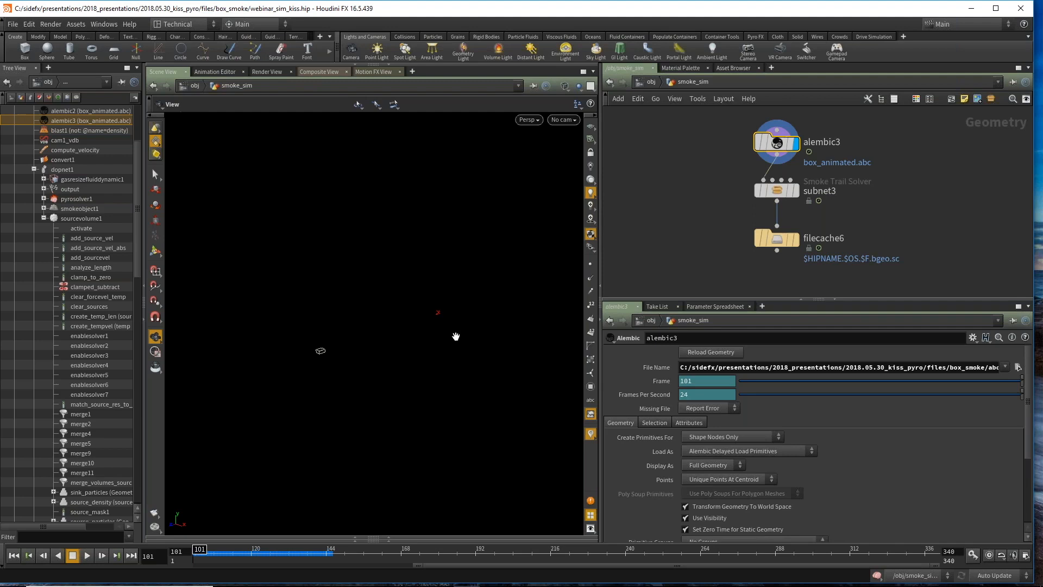
Step: Duplicate the Source From Particles node subnet4 and place the copy beside it
scroll(701, 163, "down", 2)
scroll(699, 163, "down", 2)
middle_click_drag(619, 172, 877, 233)
scroll(875, 200, "down", 2)
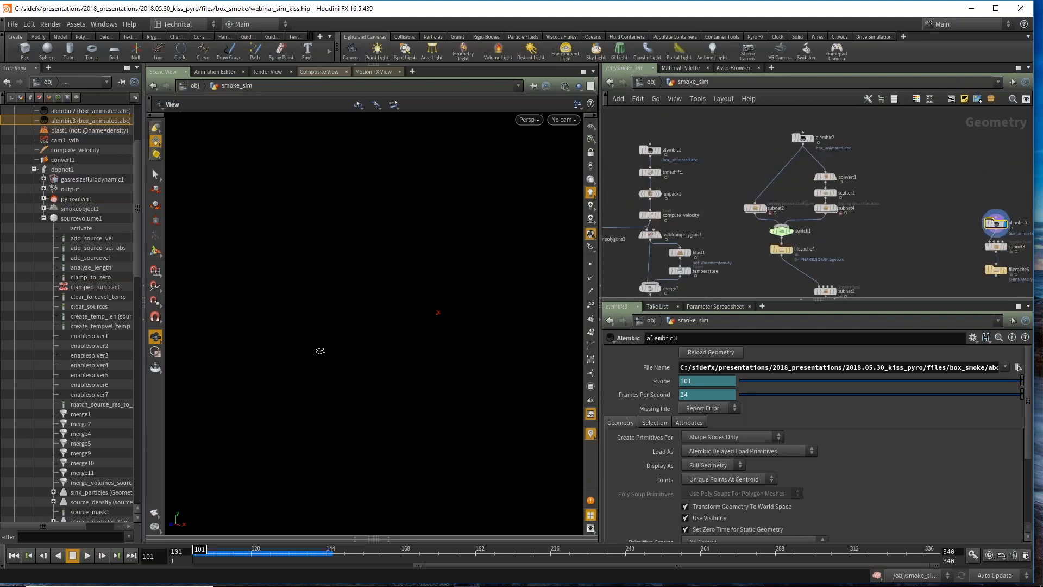
scroll(857, 211, "up", 4)
scroll(771, 207, "down", 2)
scroll(847, 205, "up", 3)
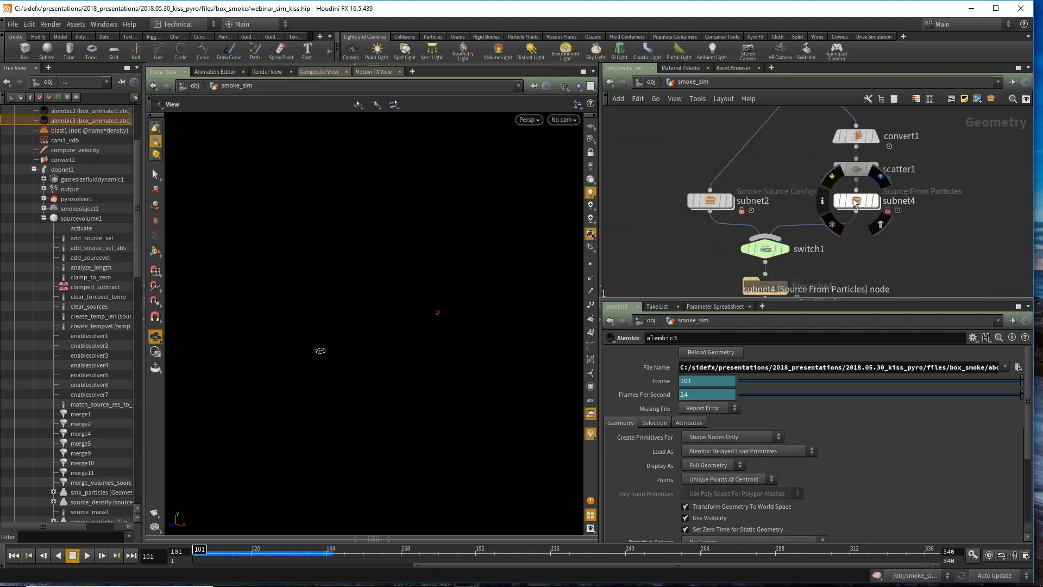
left_click(856, 202)
mouse_move(856, 202)
left_mouse_down("alt")
mouse_move(1004, 204)
mouse_move(842, 204)
mouse_move(855, 212)
left_mouse_up("alt")
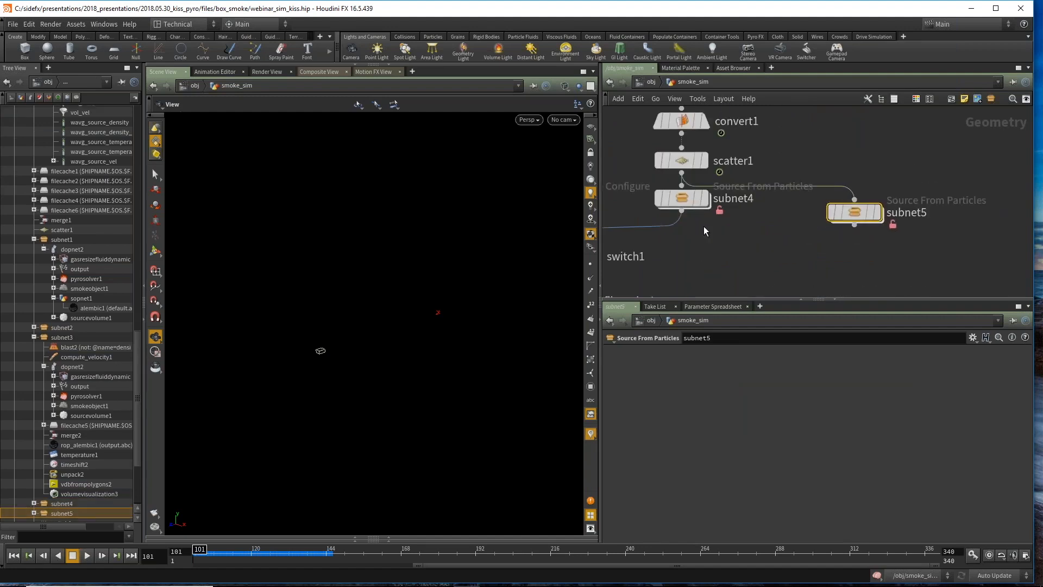
Step: Display the output of subnet4 in the viewport
scroll(708, 253, "down", 3)
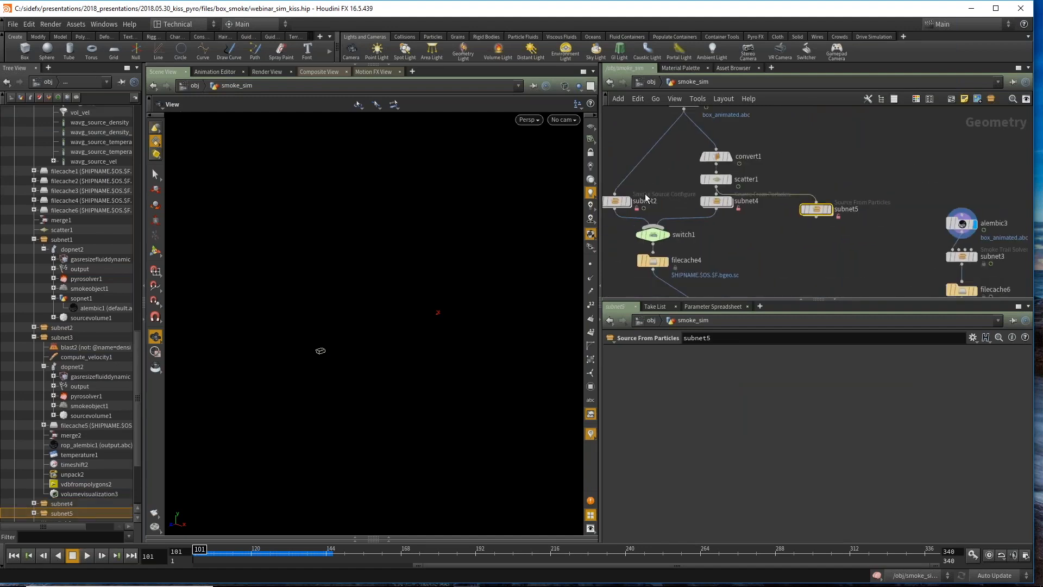
left_click_drag(681, 222, 717, 254)
key("Escape")
left_click_drag(695, 217, 755, 241)
key("Escape")
left_click(321, 351)
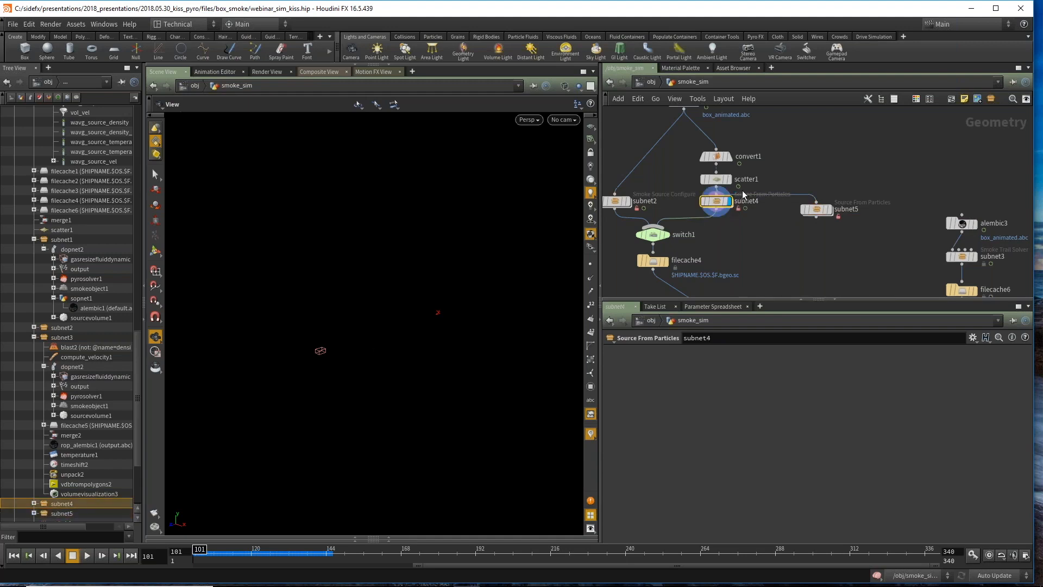
mouse_move(193, 551)
left_mouse_down()
mouse_move(236, 551)
mouse_move(179, 552)
left_mouse_up()
scroll(764, 178, "up", 1)
middle_click_drag(775, 178, 771, 236)
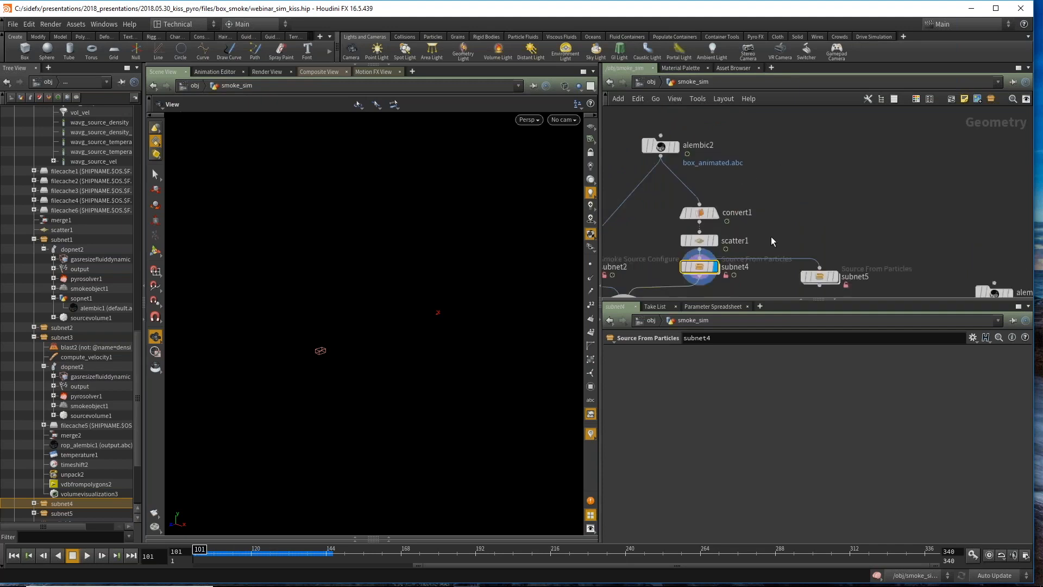
Step: Display convert1, frame the geometry in the viewport, and switch the display to scatter1
left_click(700, 204)
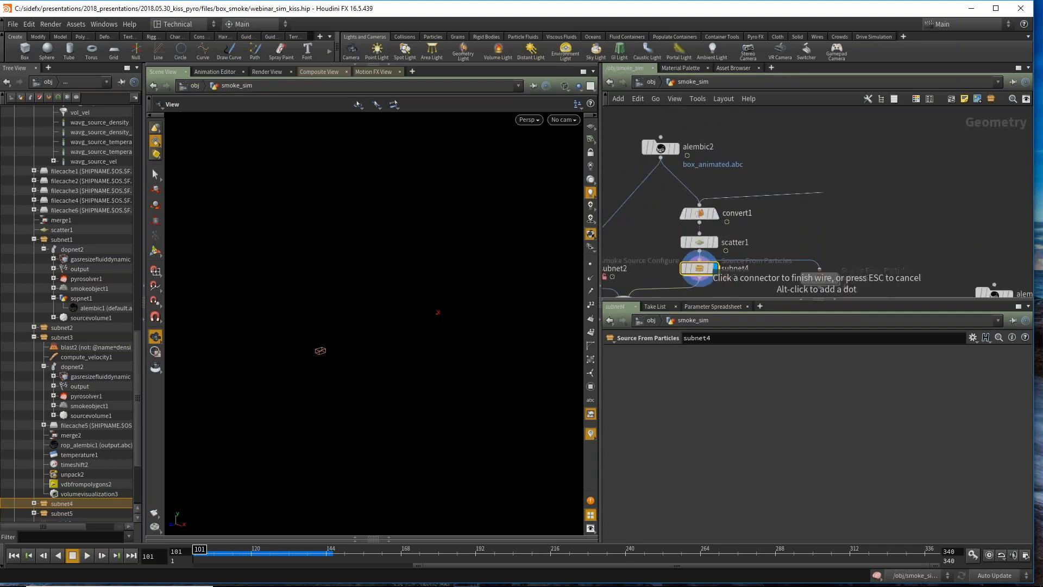
key("Escape")
left_click(700, 219)
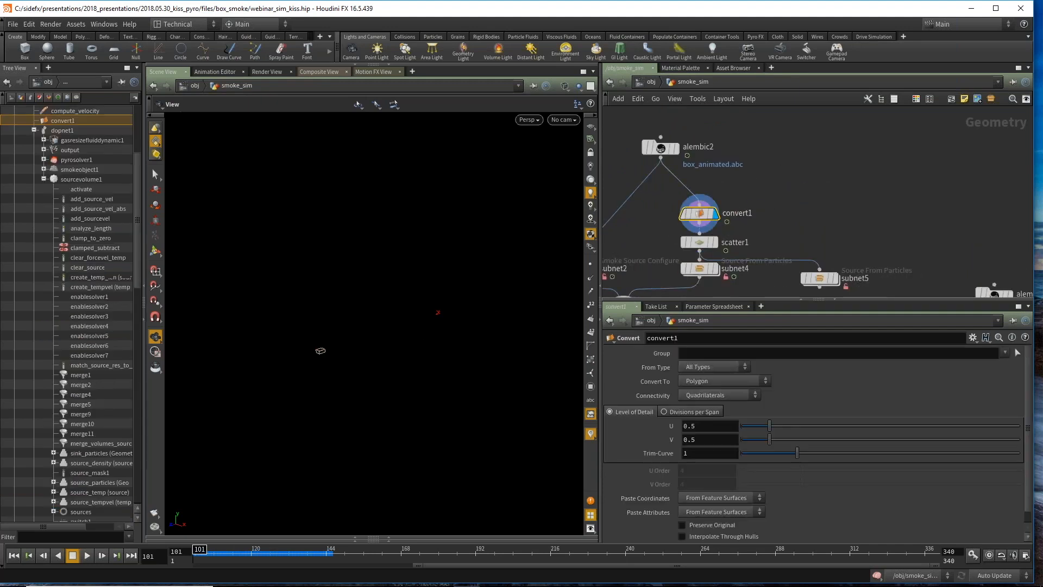
key("space+g")
left_click(699, 242)
Step: Go inside subnet5, copy its five nodes, and return to the smoke_sim network
middle_click_drag(815, 277, 828, 207)
right_click(832, 209)
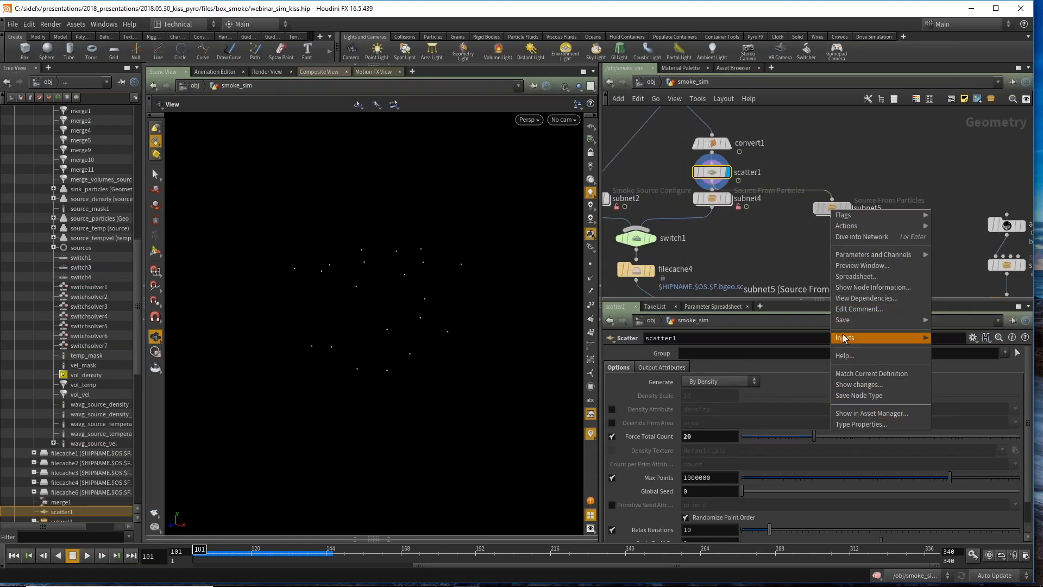
left_click(813, 260)
double_click(832, 209)
left_click_drag(919, 277, 901, 292)
left_click(746, 164)
key("ctrl+c")
key("u")
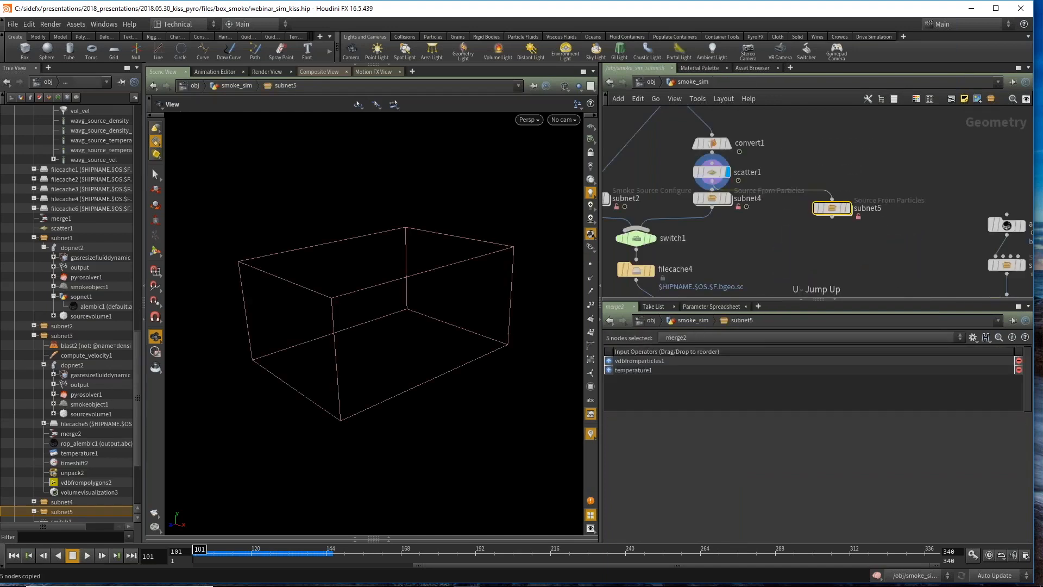
Step: Paste the copied particle source nodes into smoke_sim and position them below subnet5
key("ctrl+v")
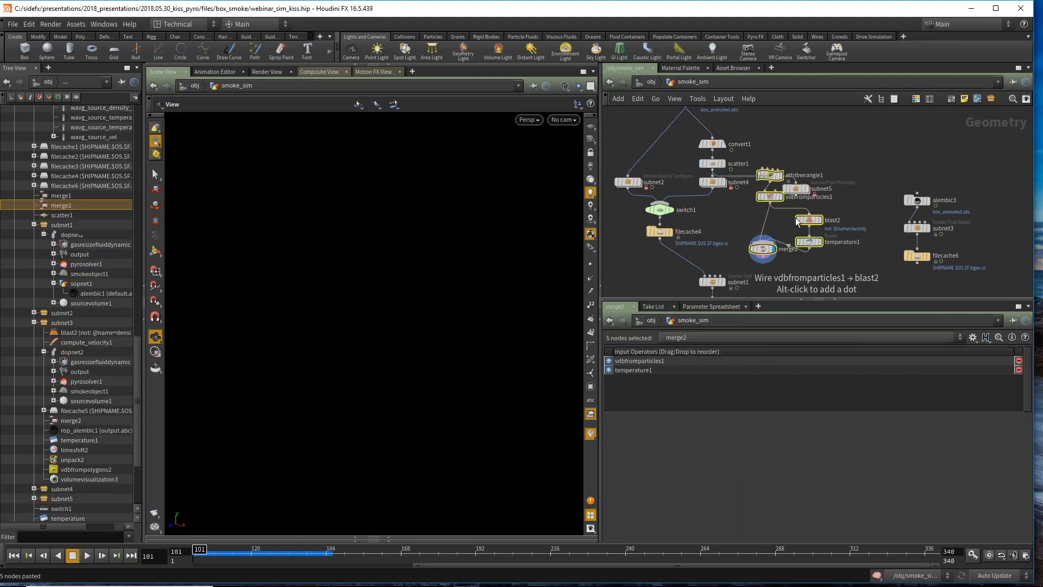
scroll(777, 215, "up", 3)
left_click_drag(775, 209, 775, 222)
scroll(709, 188, "down", 3)
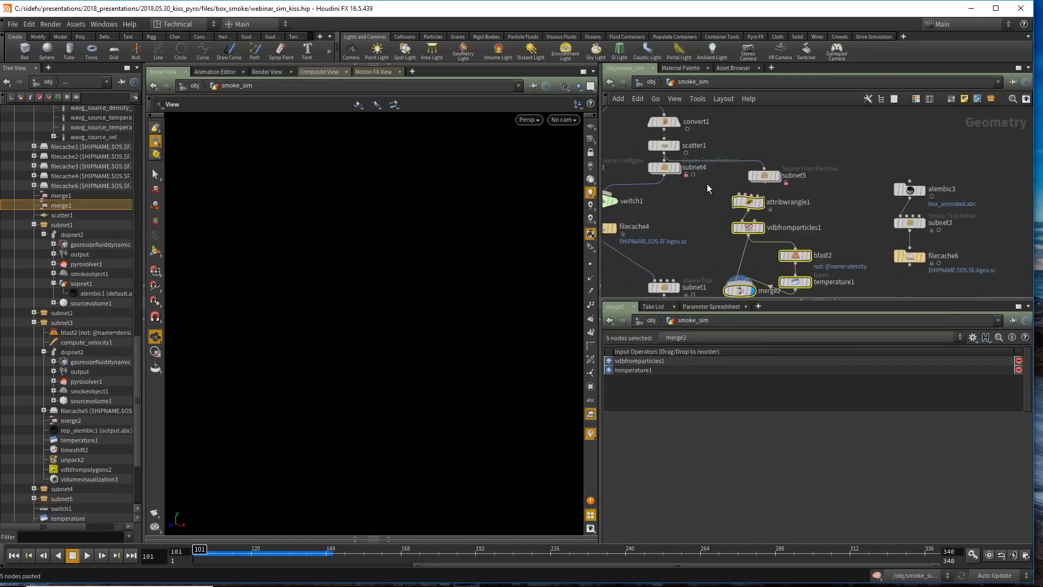
Step: Wire scatter1 into the first input of attribwrangle1 and delete subnet5
scroll(652, 158, "up", 2)
left_click(655, 155)
left_click_drag(685, 155, 775, 204)
left_click(807, 184)
key("Delete")
middle_click_drag(747, 226, 739, 170)
scroll(750, 201, "up", 2)
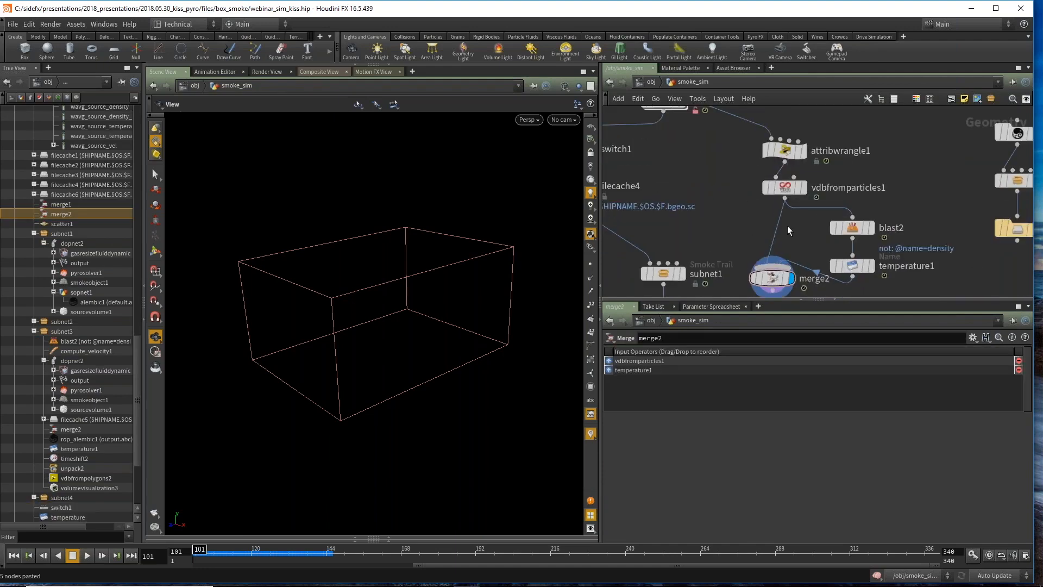
Step: Line up merge2 beneath vdbfromparticles1 in the pasted chain
middle_click_drag(789, 228, 782, 161)
left_click_drag(766, 210, 778, 249)
scroll(788, 193, "down", 2)
middle_click_drag(789, 197, 787, 233)
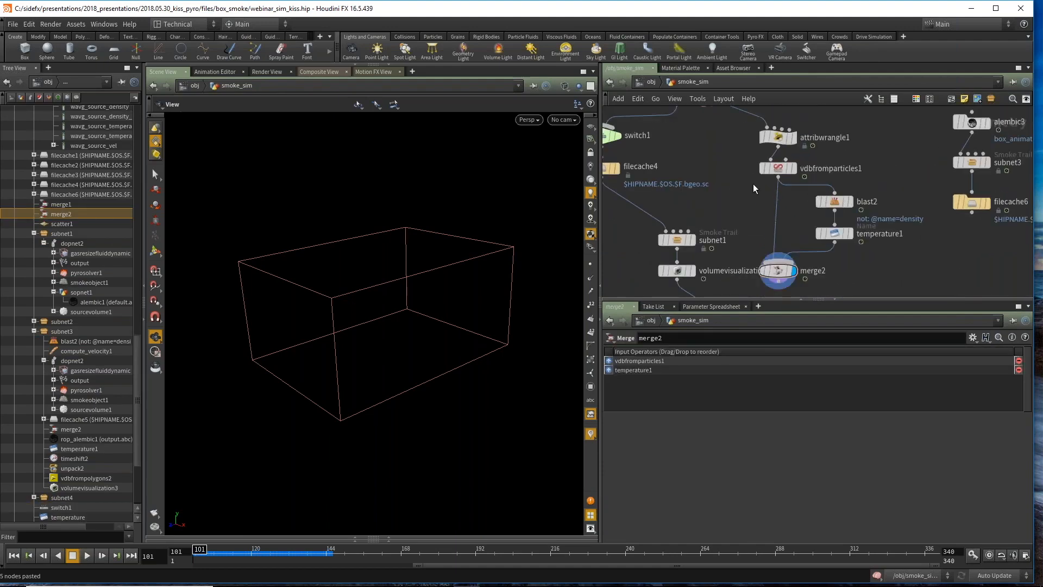
Step: Rename scatter1 to particles, then show vdbfromparticles1's parameters in a taller parameter pane
left_click(779, 139)
middle_click(779, 140)
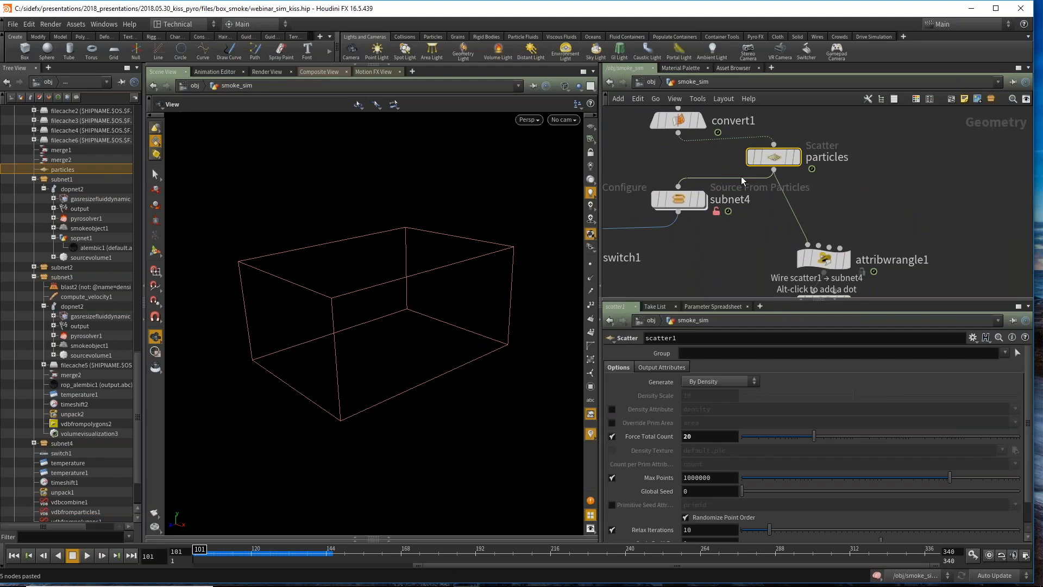
scroll(904, 170, "down", 1)
middle_click_drag(923, 255, 892, 214)
scroll(747, 213, "up", 2)
middle_click_drag(763, 275, 763, 179)
left_click(795, 168)
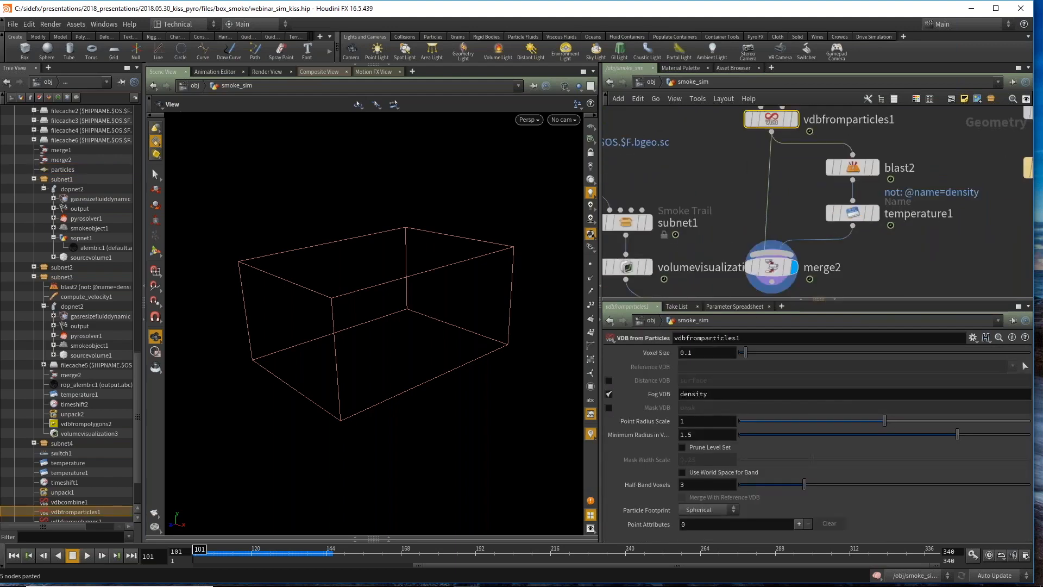
left_click_drag(855, 300, 855, 243)
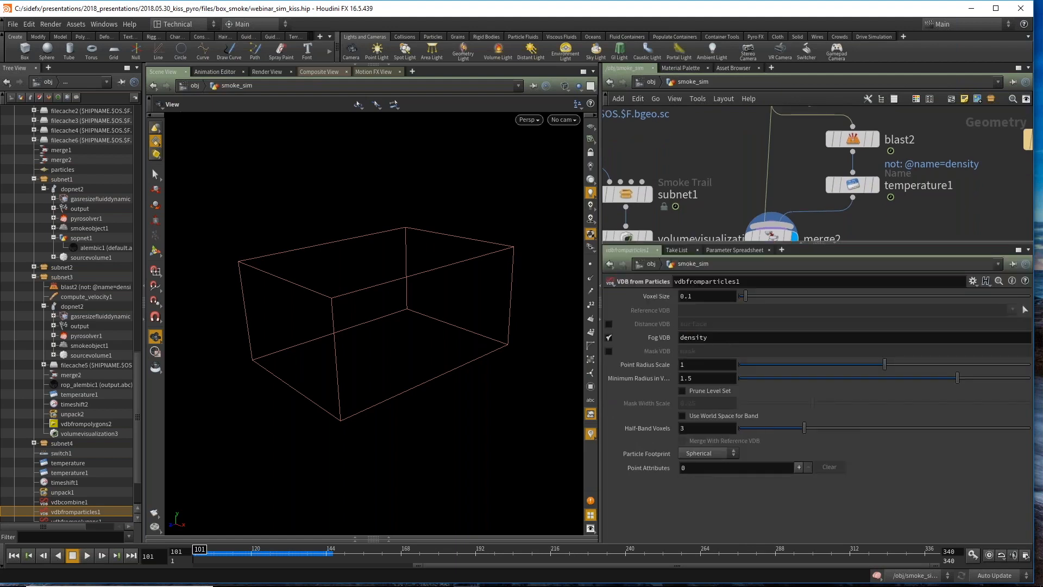
Step: Examine the available VDB operators by searching the node list for vdb and vdbfromp
scroll(745, 212, "down", 3)
mouse_move(746, 212)
middle_mouse_down()
mouse_move(750, 220)
mouse_move(782, 209)
mouse_move(758, 228)
middle_mouse_up()
key("Tab")
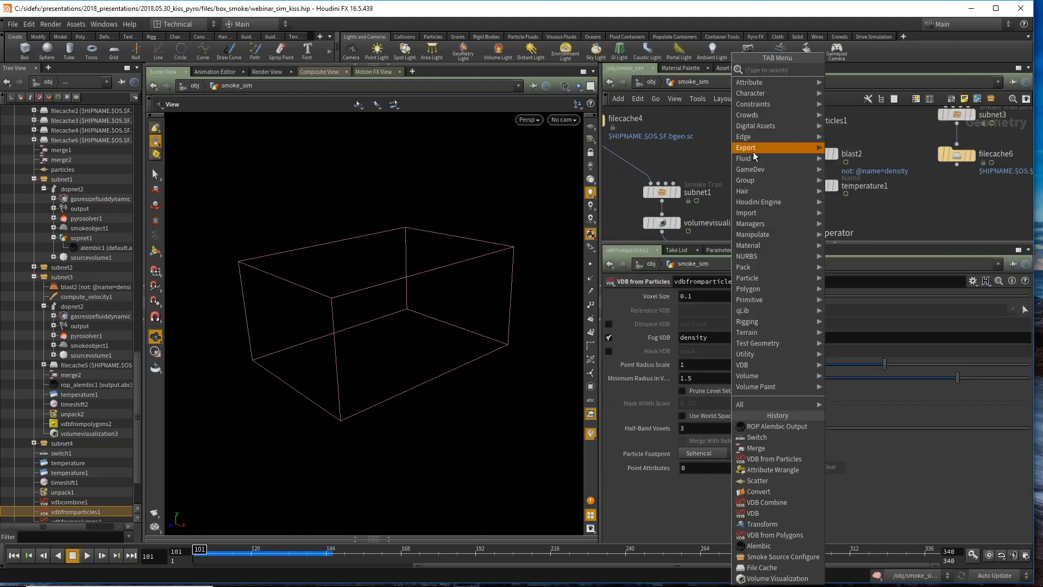
key("Escape")
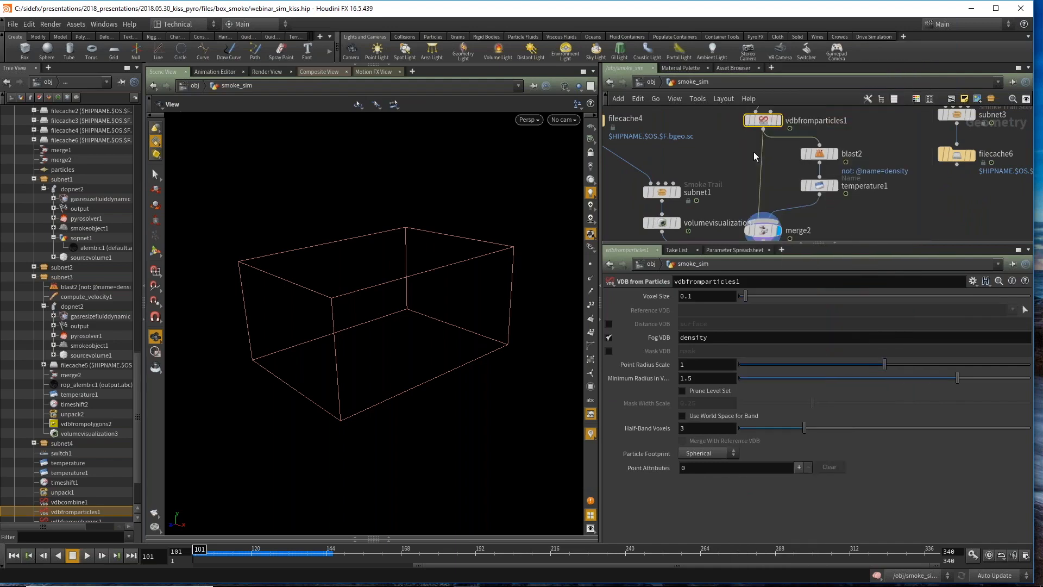
key("Tab")
type("vdb")
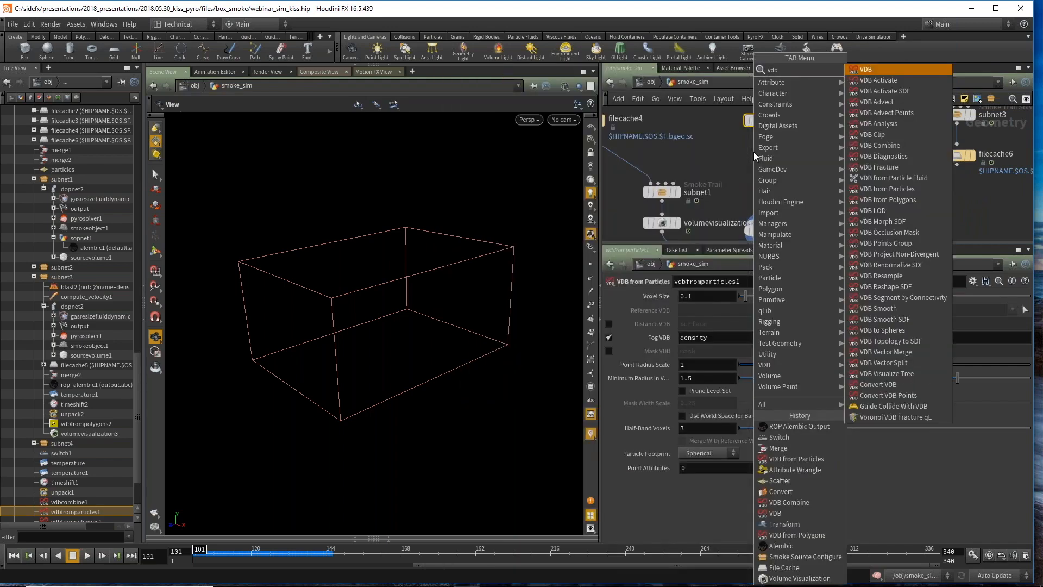
key("Escape")
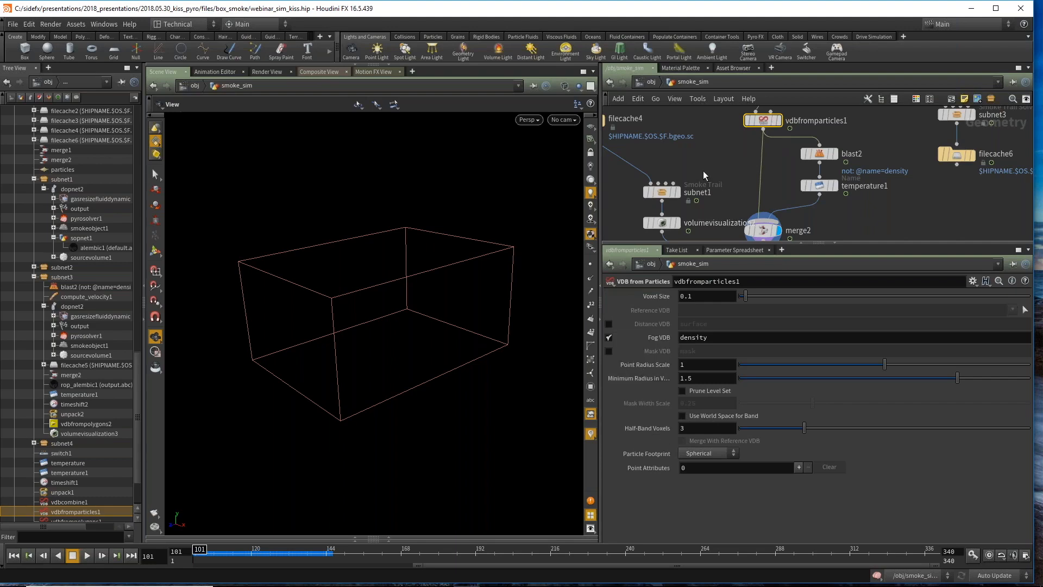
scroll(778, 170, "down", 2)
key("Tab")
type("vdbfromp")
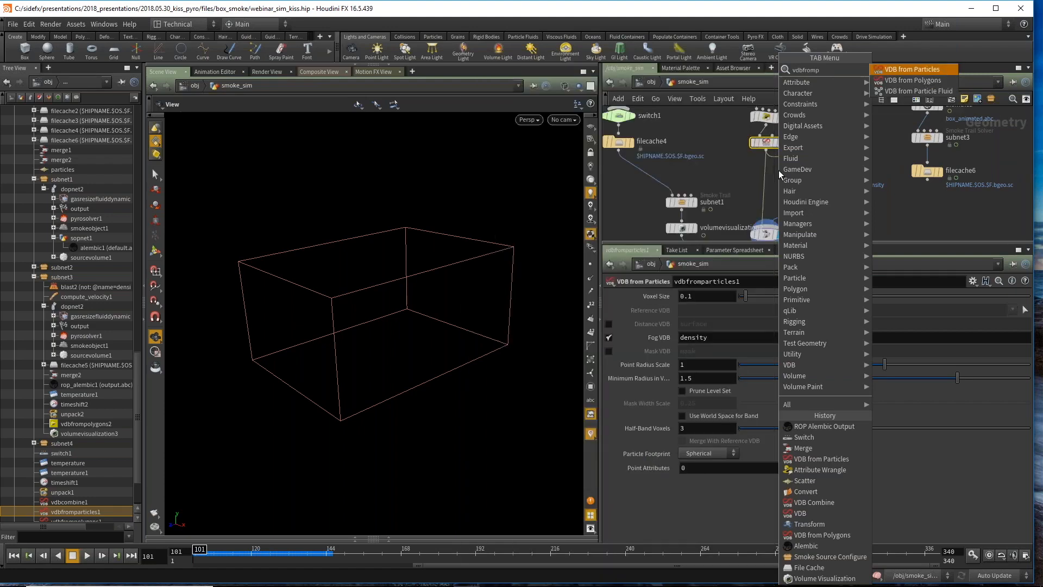
key("Escape")
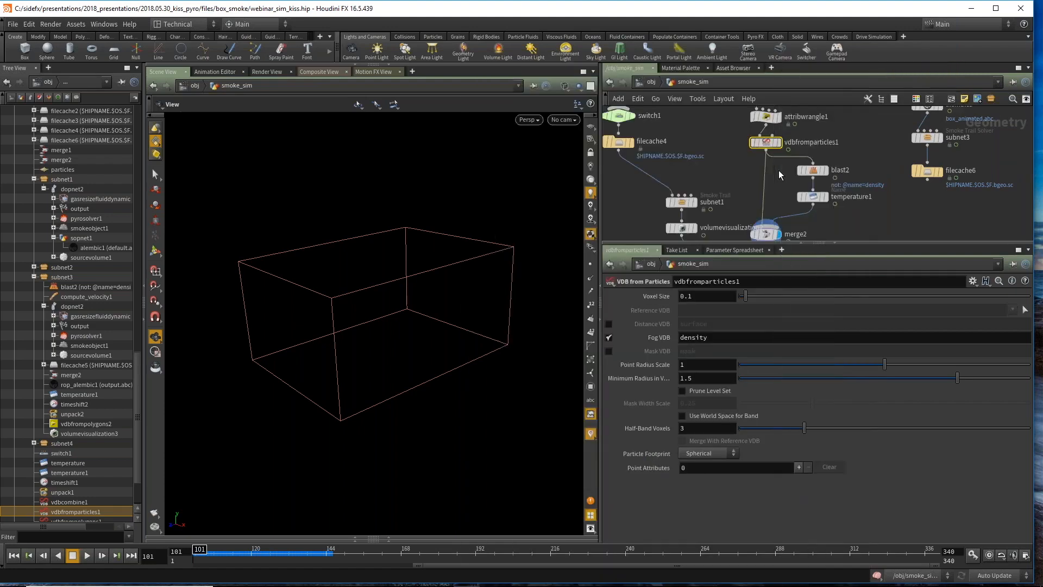
key("Tab")
type("vd")
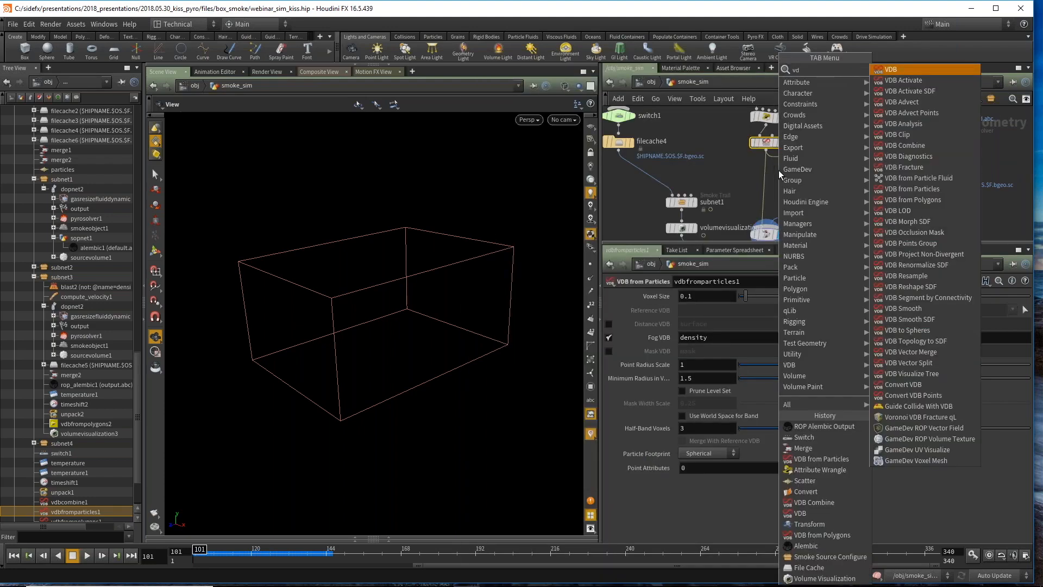
key("Escape")
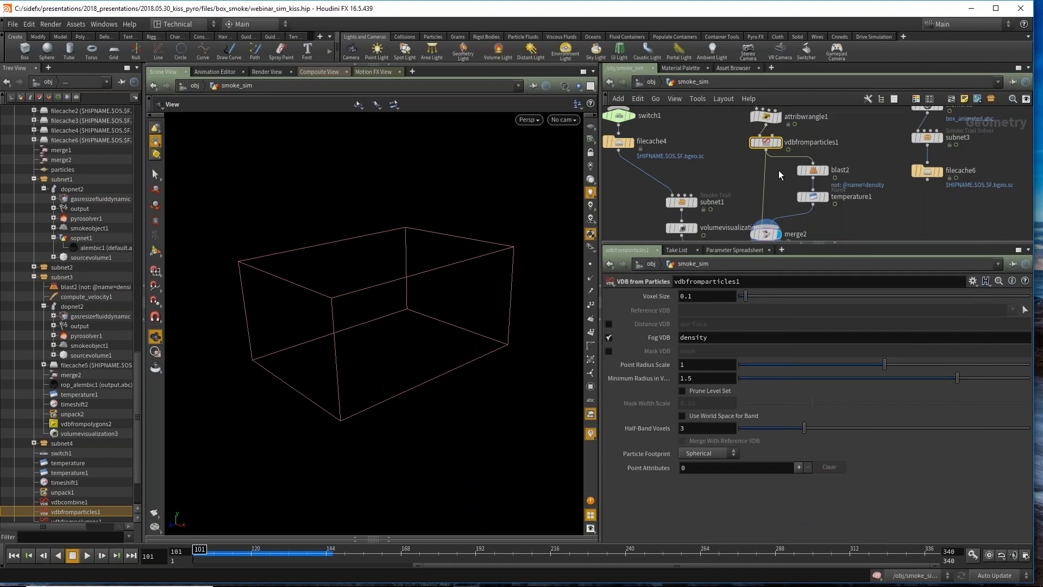
Step: Add a Volume Rasterize Particles node beside vdbfromparticles1
key("Tab")
type("r")
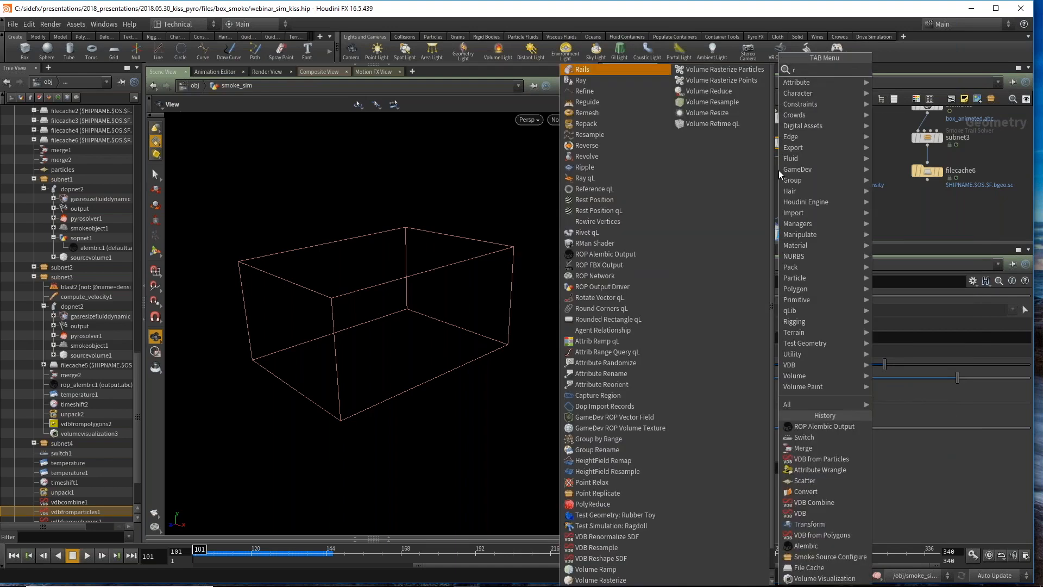
type("aster")
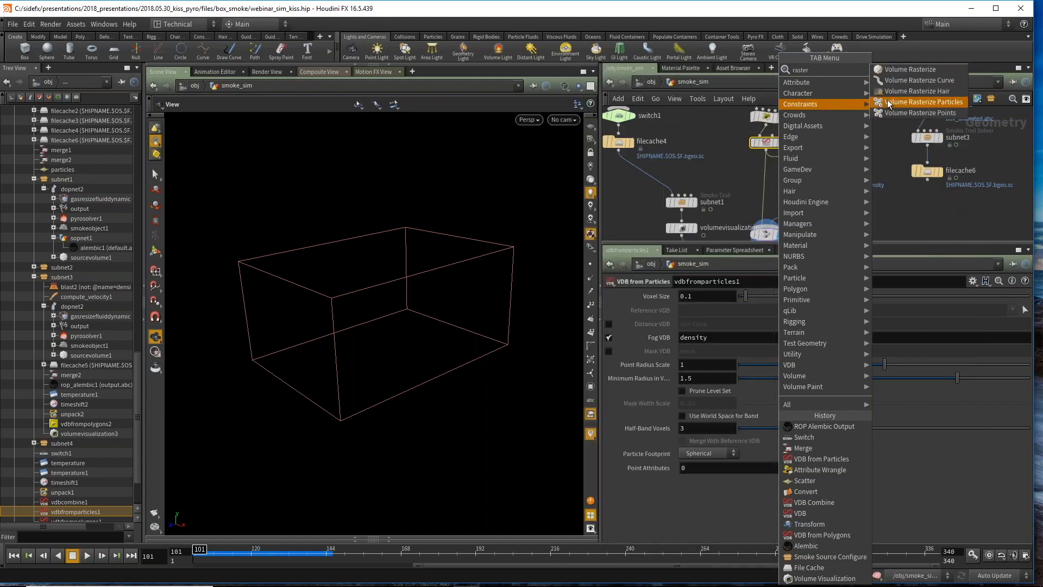
left_click(918, 101)
left_click(715, 158)
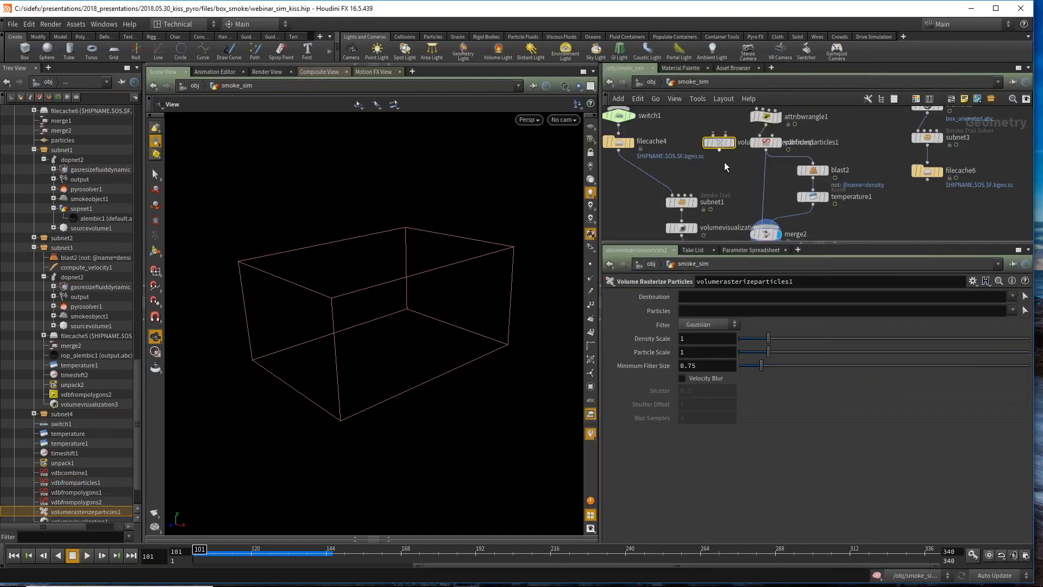
Step: Search the node list for vol, then delete the Volume Rasterize Particles node
key("Tab")
type("vol")
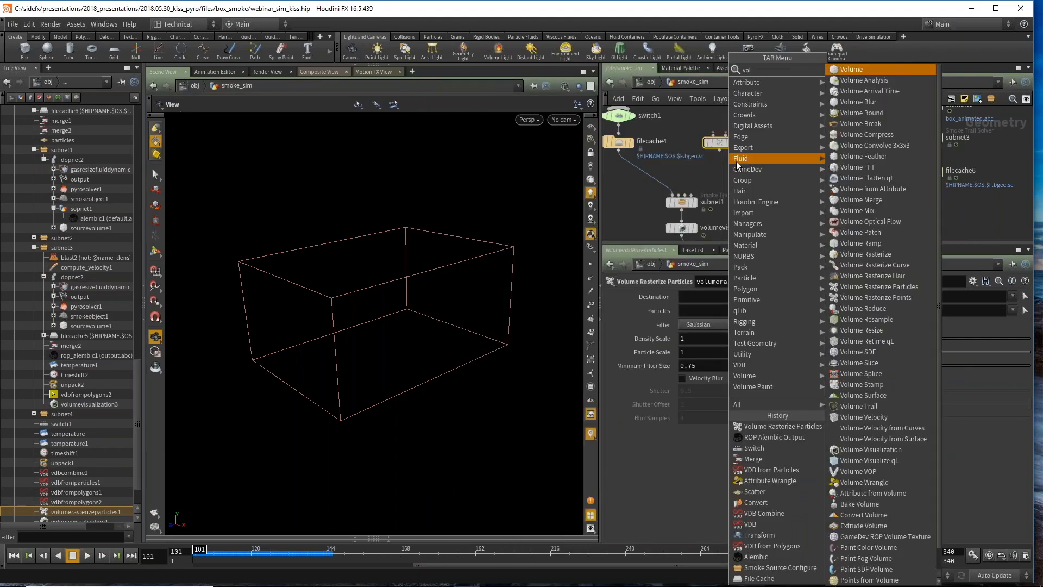
key("Escape")
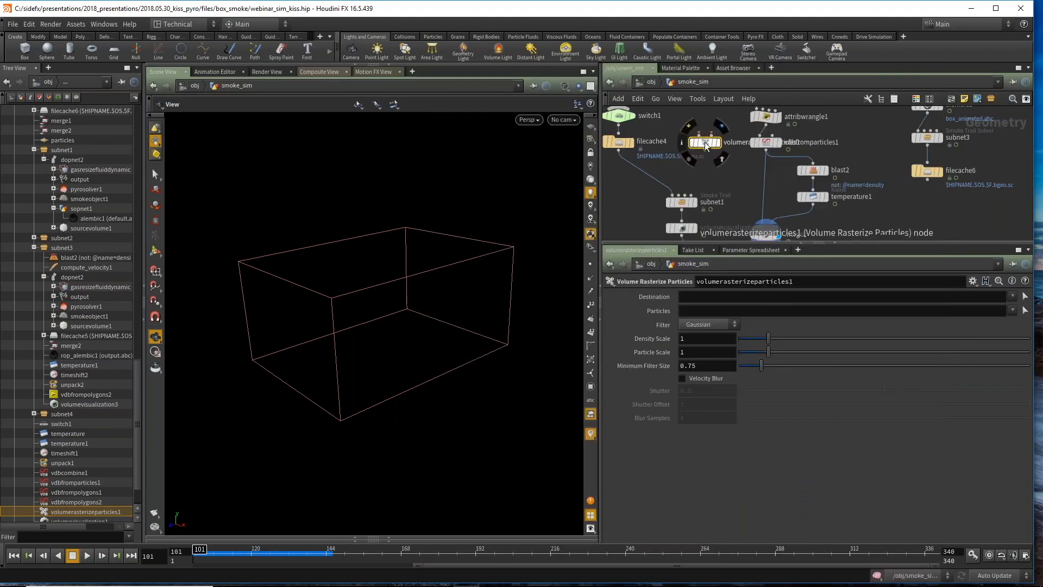
key("Delete")
Step: Search the node list for vdb and look through the VDB operators, from VDB from Polygons to VDB Combine, without adding one
middle_click_drag(772, 174, 745, 159)
scroll(753, 161, "up", 1)
scroll(759, 153, "down", 2)
scroll(748, 173, "up", 1)
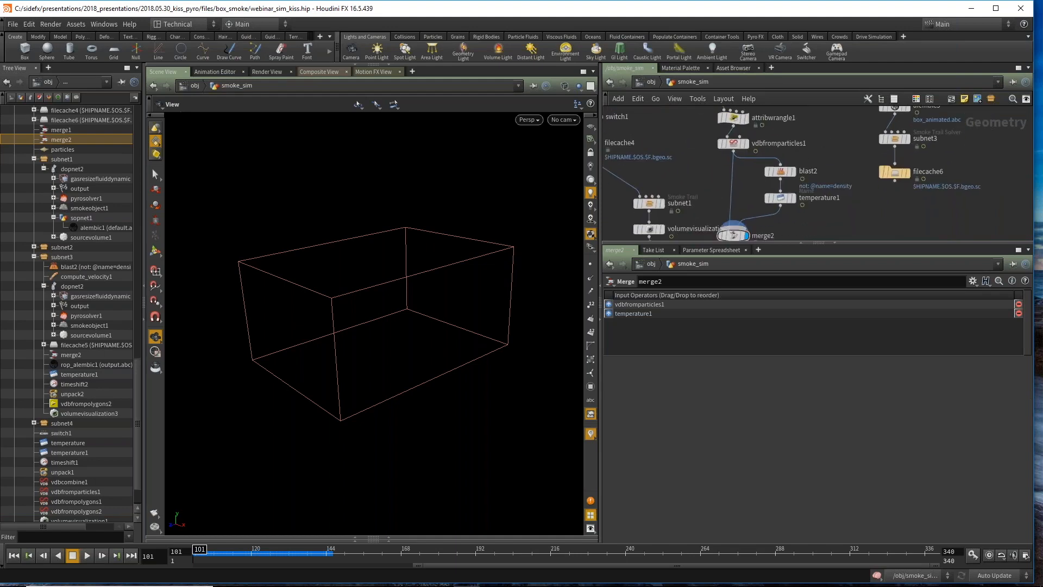
key("Tab")
type("vdb")
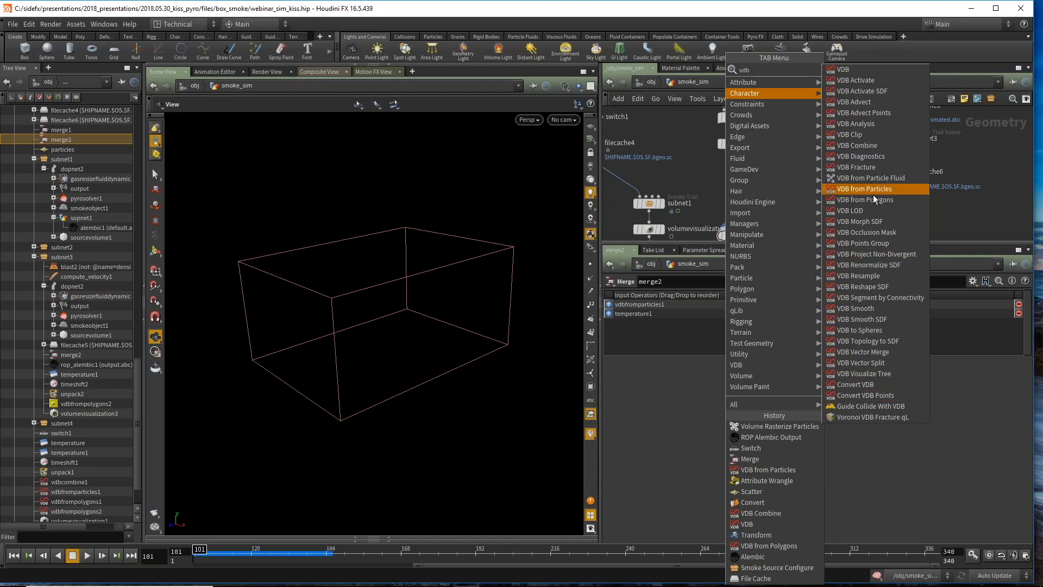
key("Down")
key("Down")
key("Down")
key("Down")
key("Down")
key("Down")
key("Down")
key("Down")
key("Down")
key("Down")
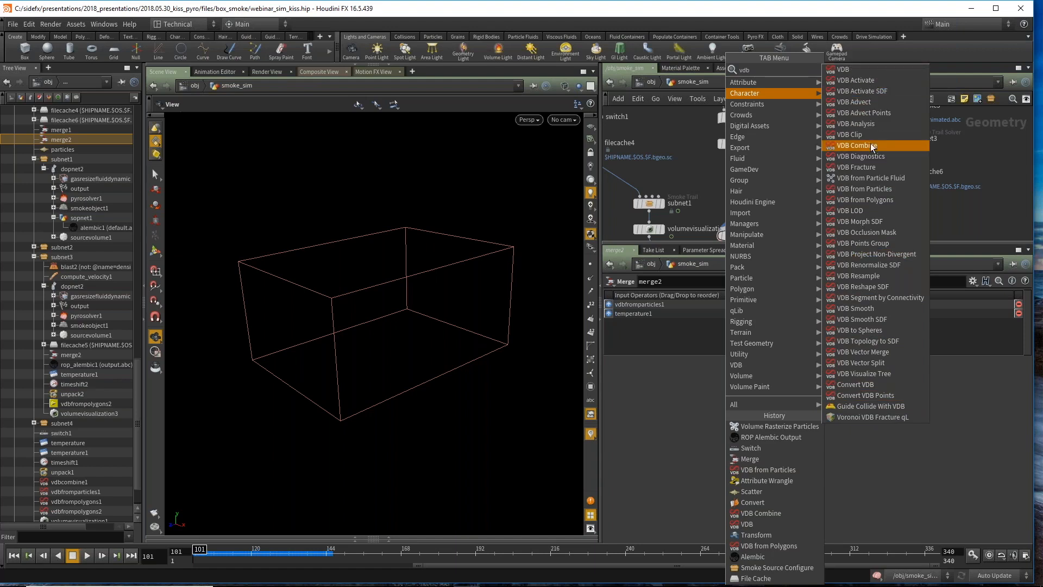
key("Escape")
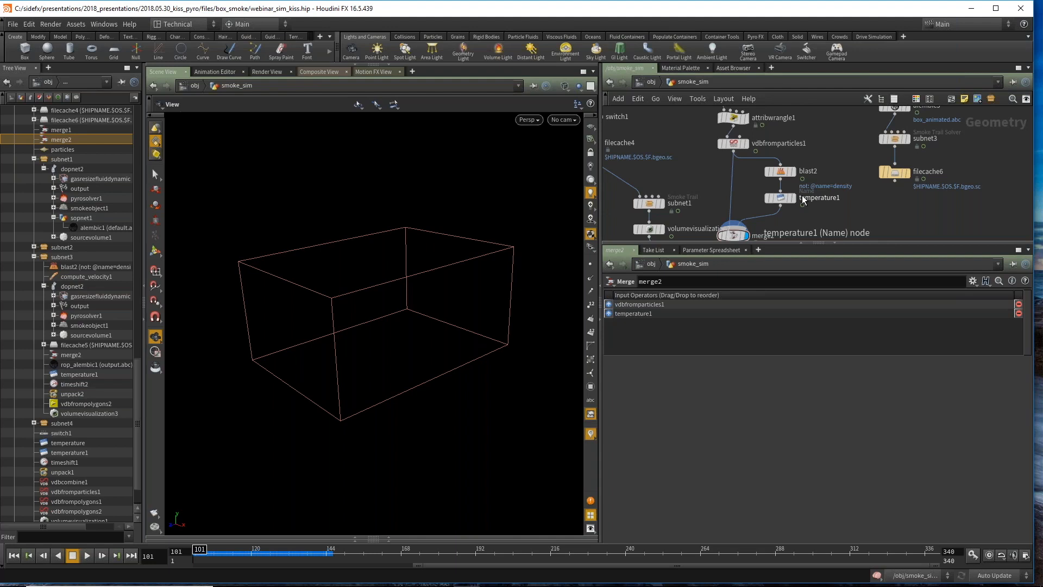
Step: Show the Populate Containers shelf tools
scroll(835, 165, "up", 1)
middle_click_drag(843, 140, 768, 159)
scroll(823, 171, "down", 3)
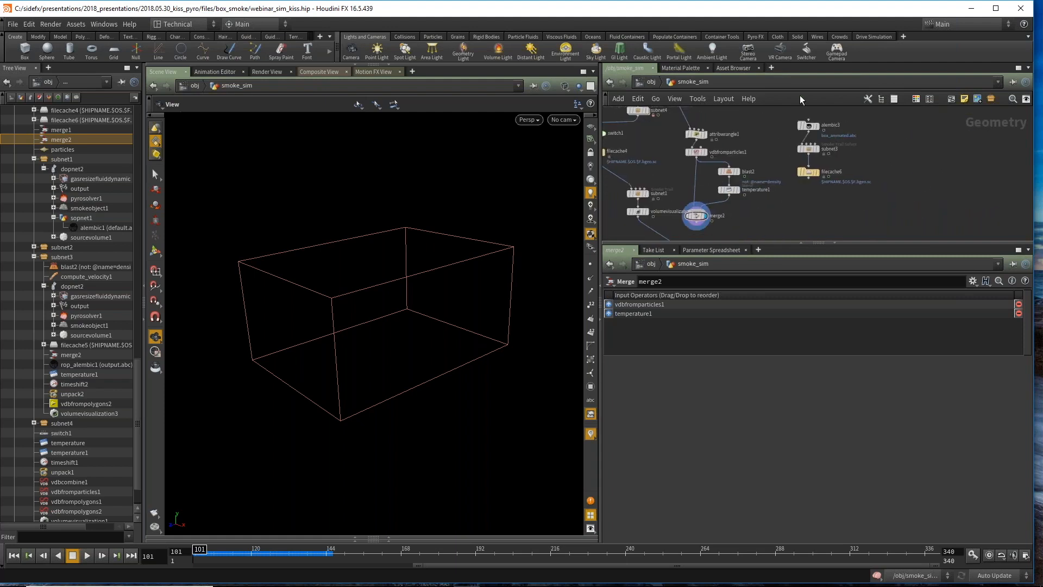
middle_click_drag(904, 154, 870, 166)
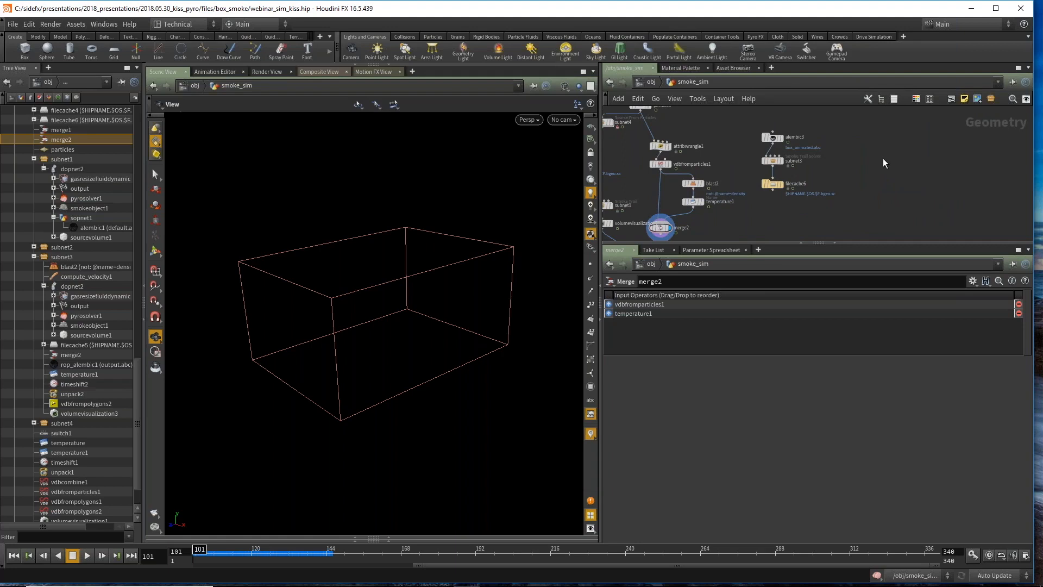
left_click(674, 36)
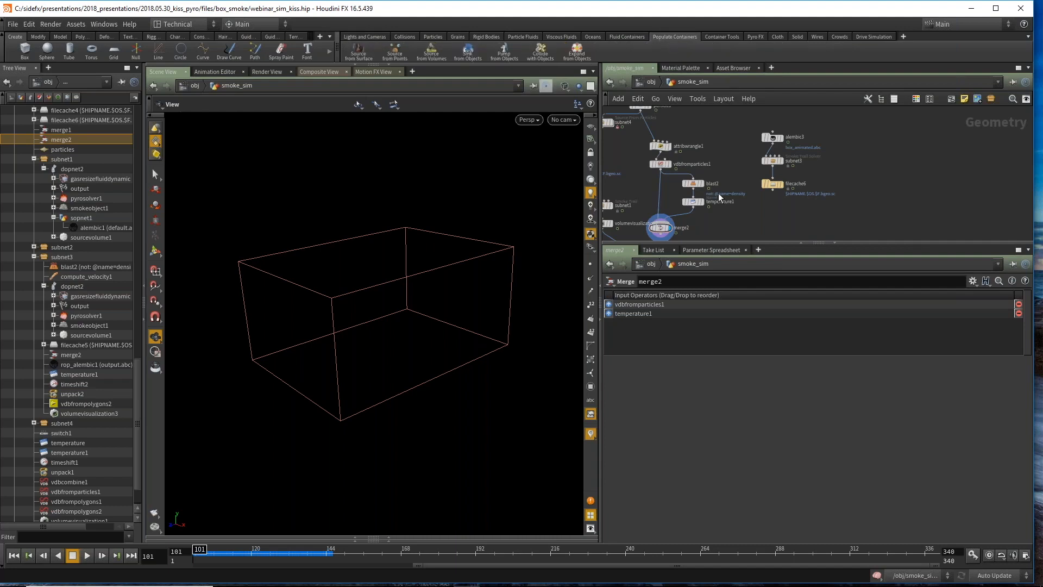
Step: Go inside dopnet1 to show its smoke object, pyro solver and source volume nodes
scroll(709, 177, "down", 2)
middle_click_drag(708, 177, 798, 182)
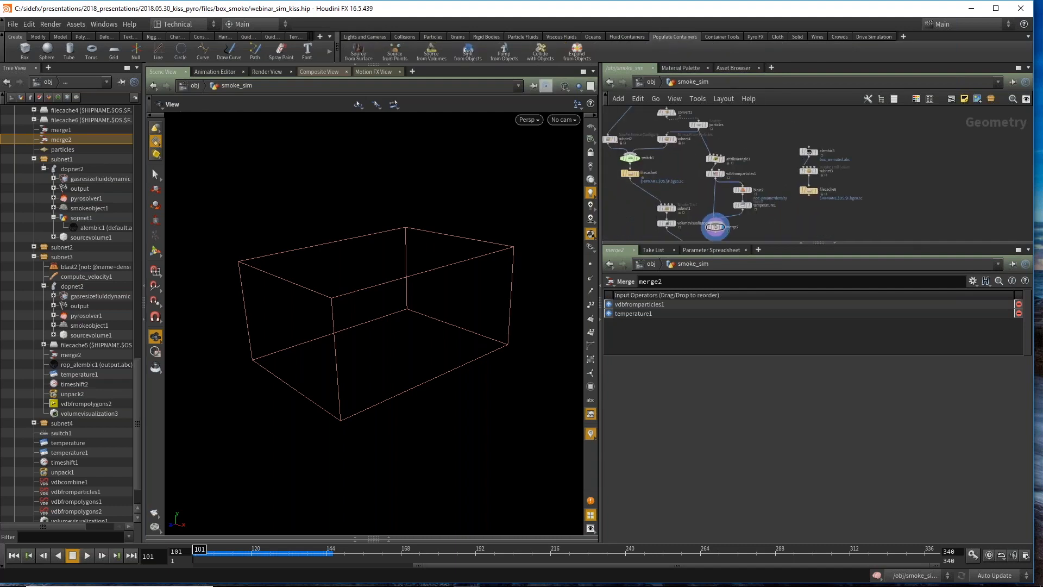
scroll(673, 183, "up", 2)
middle_click_drag(674, 183, 903, 179)
middle_click_drag(763, 216, 815, 203)
scroll(827, 209, "up", 2)
middle_click_drag(815, 117, 797, 167)
scroll(797, 168, "down", 1)
middle_click_drag(824, 236, 793, 146)
double_click(746, 202)
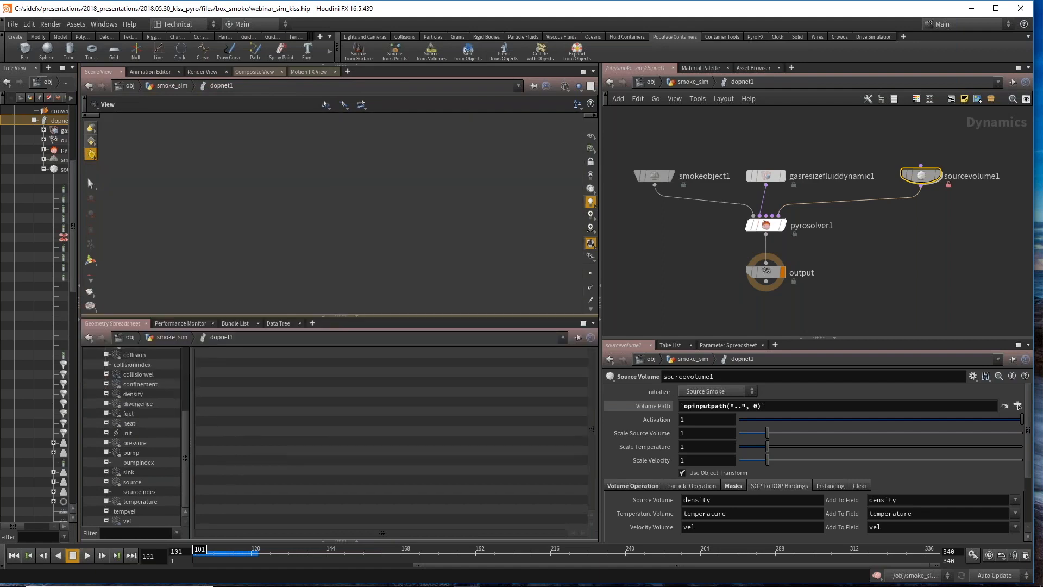
Step: Widen the field list in the Geometry Spreadsheet and collapse the Tree View pane
left_click_drag(191, 386, 242, 393)
scroll(753, 228, "down", 1)
middle_click_drag(808, 266, 833, 248)
scroll(774, 301, "up", 1)
scroll(817, 256, "down", 2)
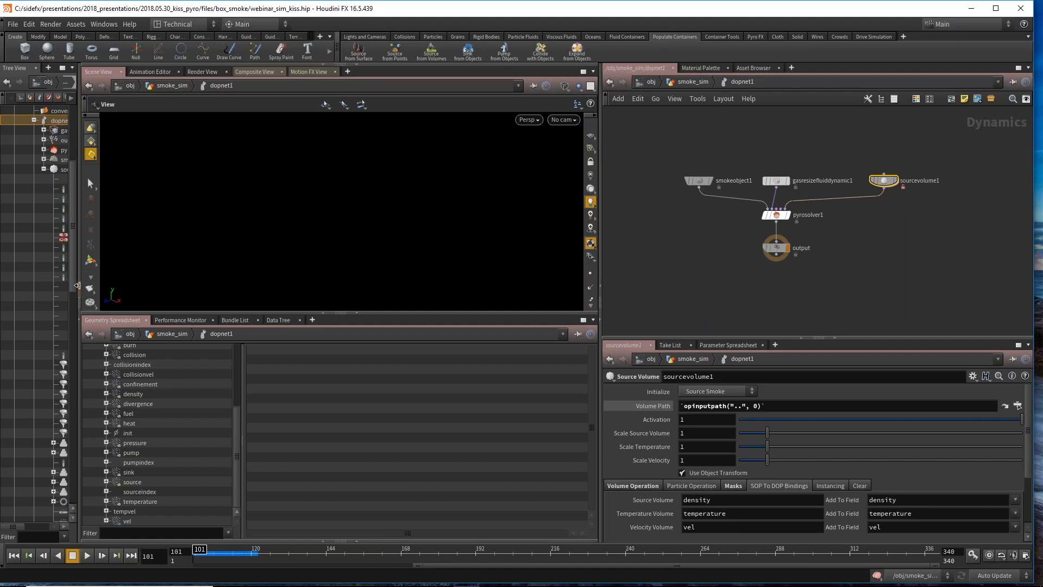
left_click(79, 285)
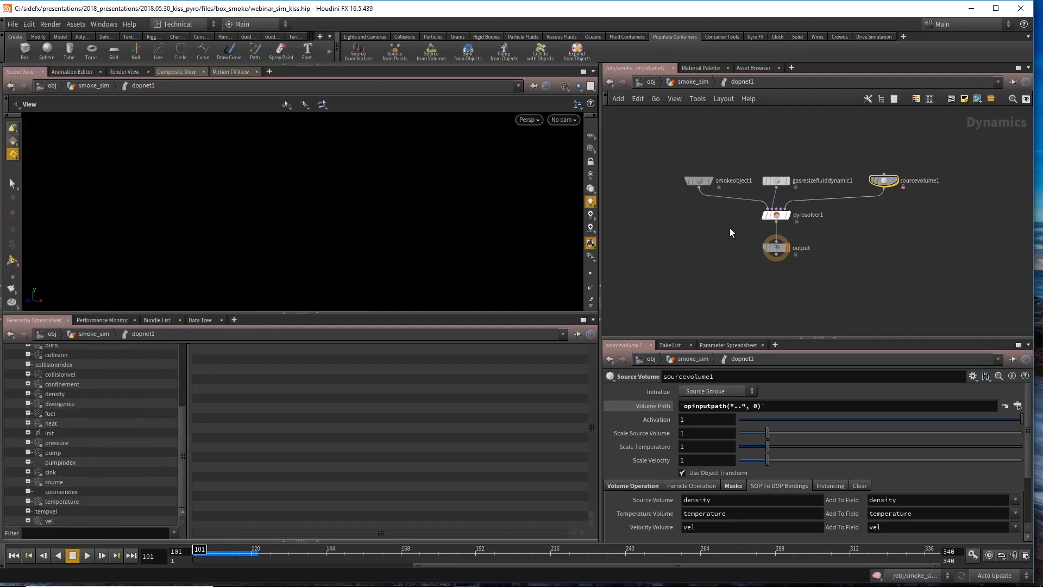
Step: Move smokeobject1 slightly higher above pyrosolver1 in the DOP network
scroll(744, 228, "up", 2)
mouse_move(691, 177)
left_mouse_down()
mouse_move(676, 186)
mouse_move(690, 167)
left_mouse_up()
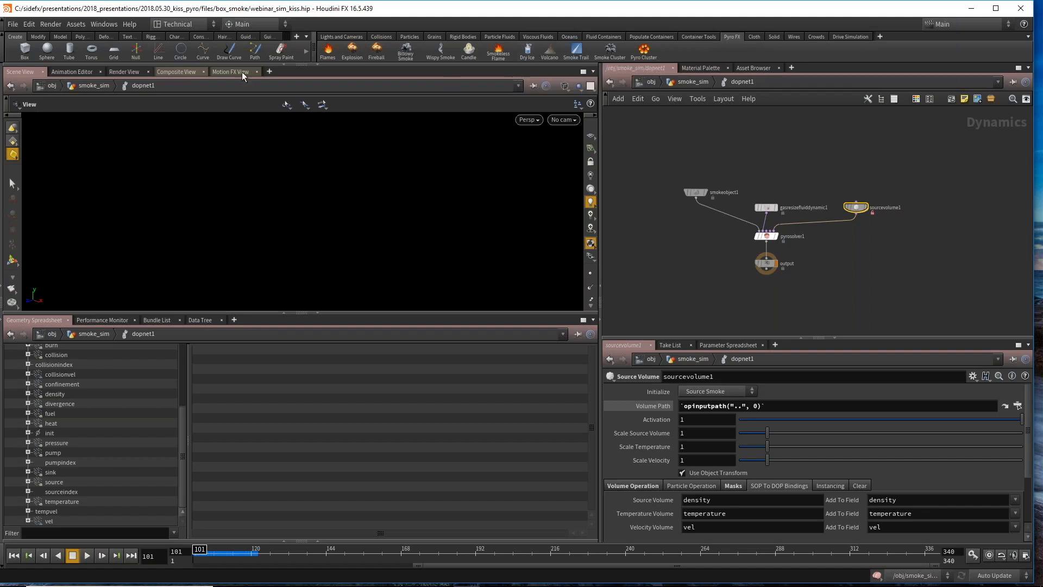
scroll(682, 262, "up", 3)
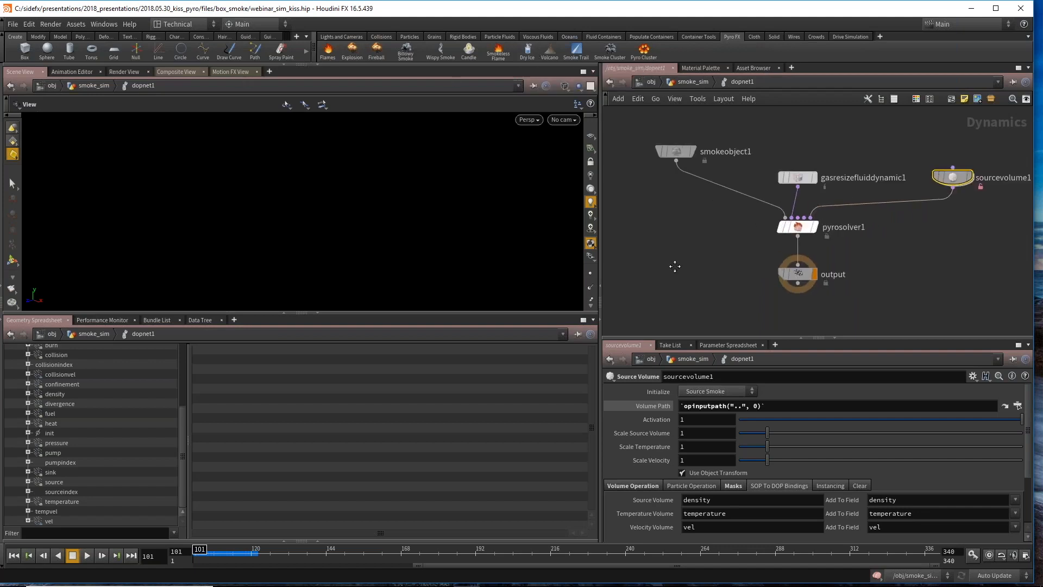
scroll(698, 260, "down", 3)
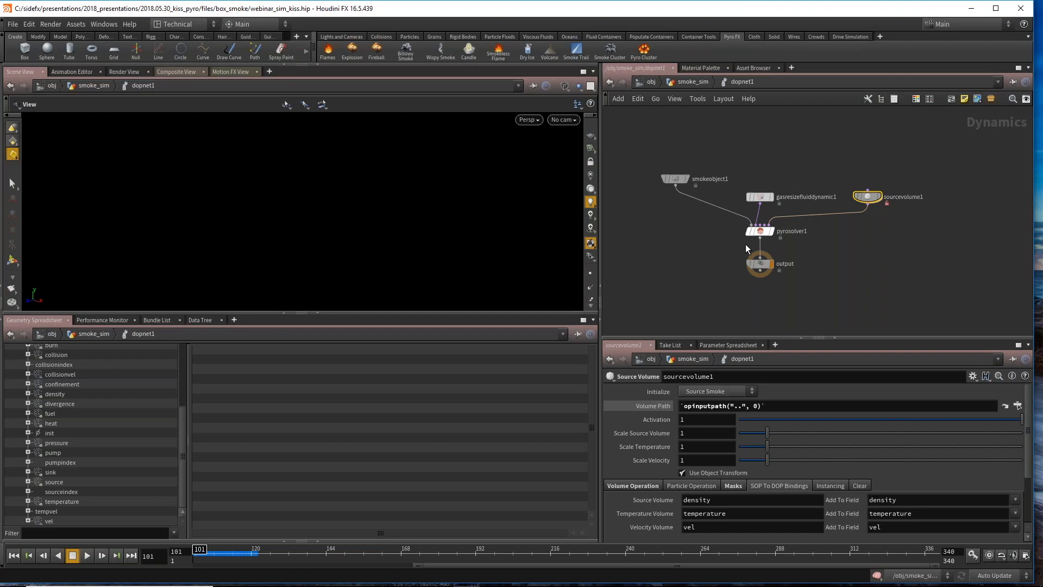
Step: Return to the smoke_sim network and show the parameters of subnet3, the Smoke Trail Solver
key("u")
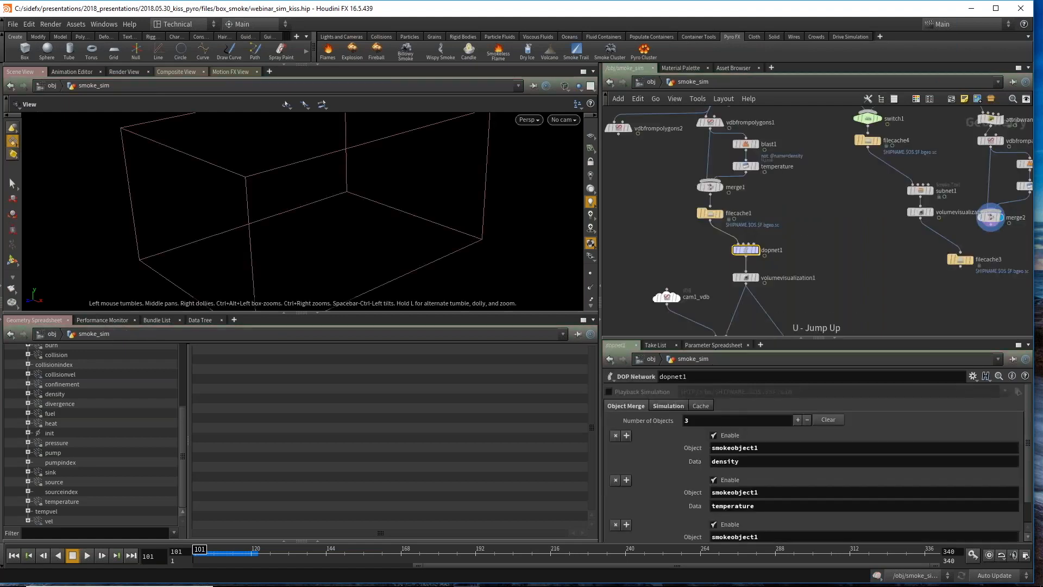
scroll(926, 242, "down", 2)
middle_click_drag(926, 241, 845, 290)
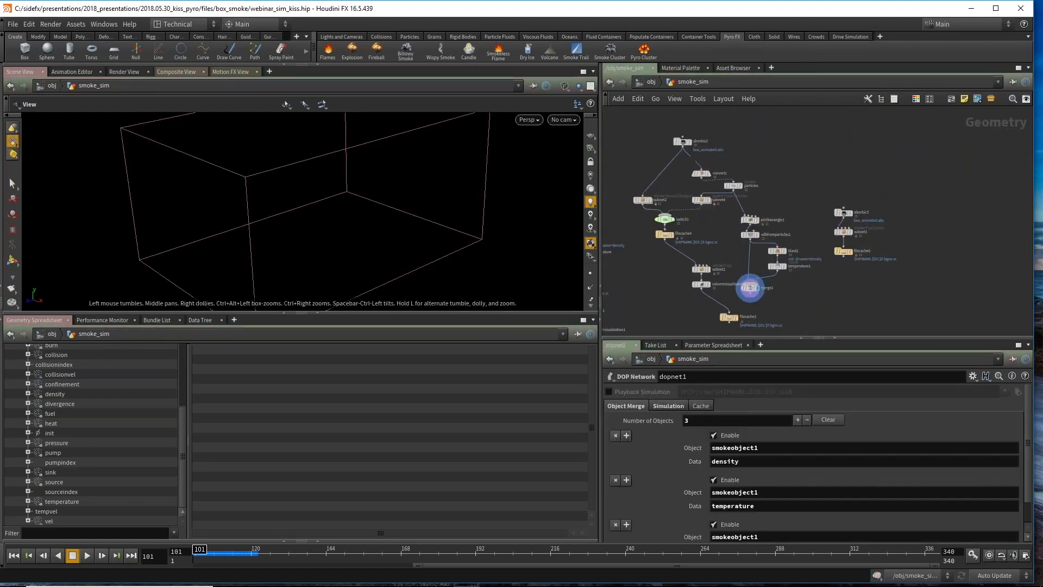
scroll(838, 240, "up", 4)
left_click(852, 225)
mouse_move(856, 227)
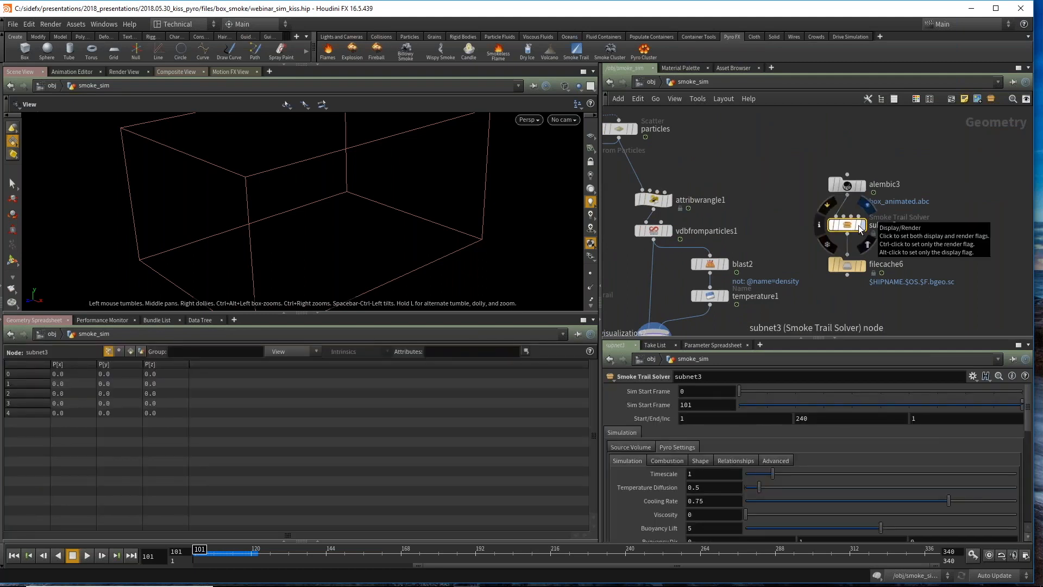
scroll(790, 218, "down", 2)
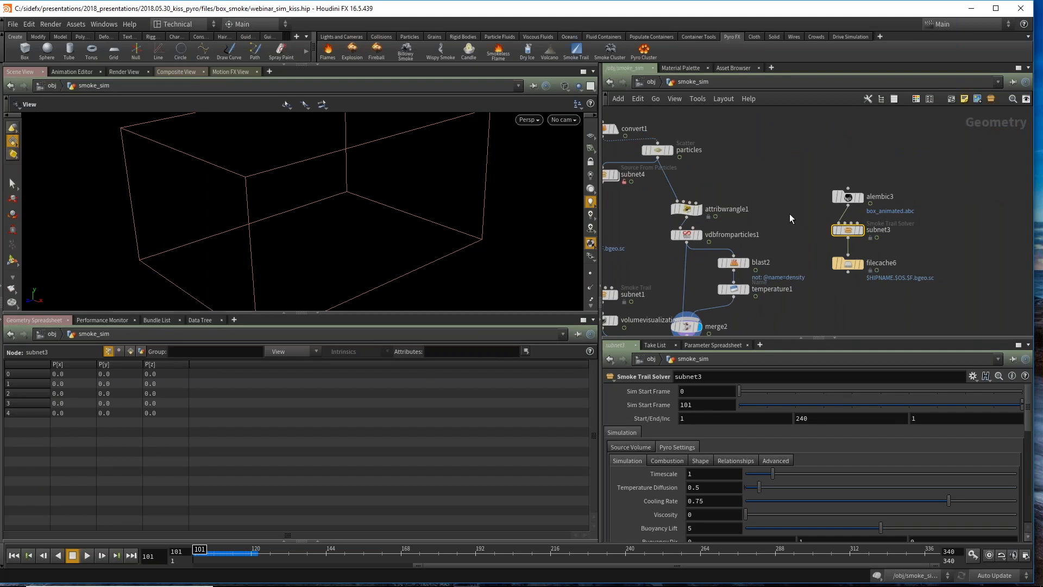
scroll(719, 208, "down", 1)
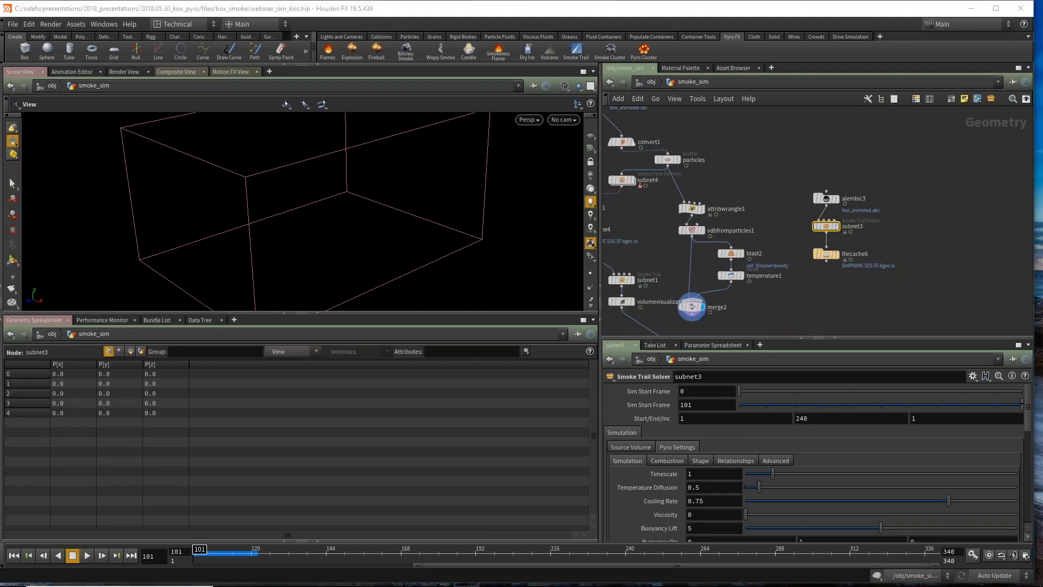
Step: Switch to the Houdini session with box_smoke_sim.hip and enlarge the parameter pane for solver_smoke
key("super+Tab")
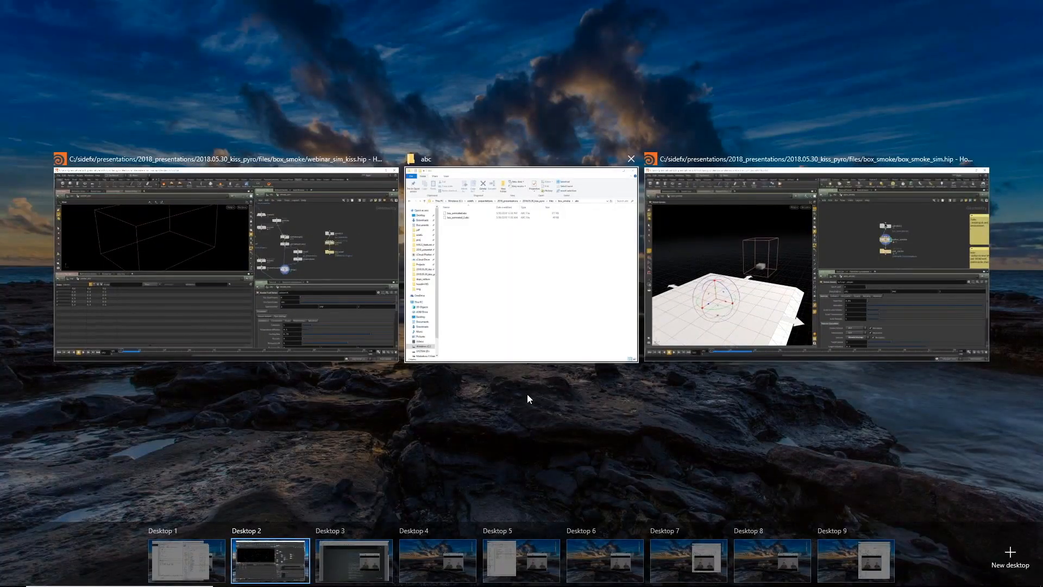
left_click(768, 277)
scroll(768, 277, "up", 3)
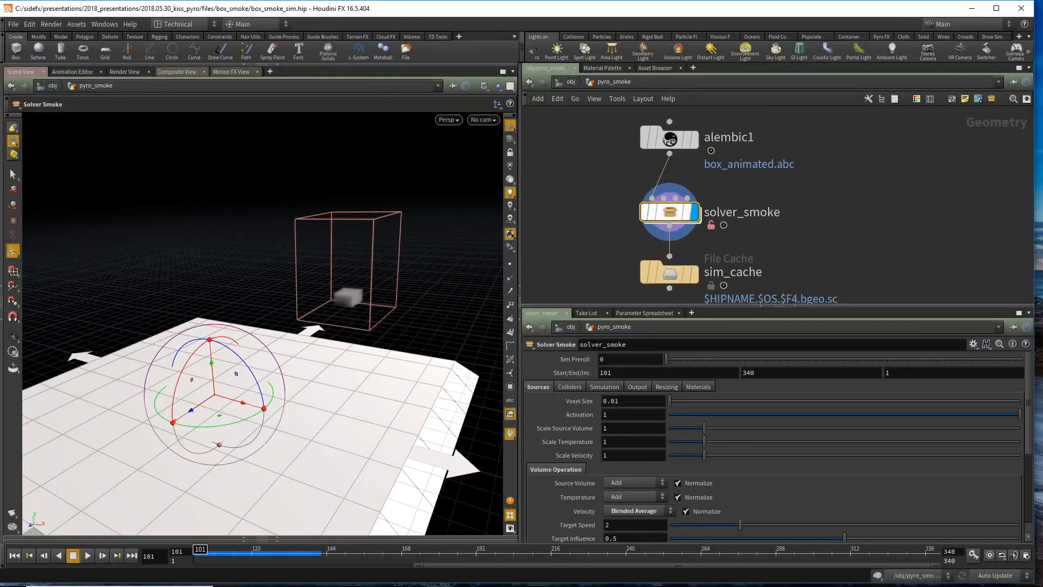
left_click_drag(866, 305, 866, 154)
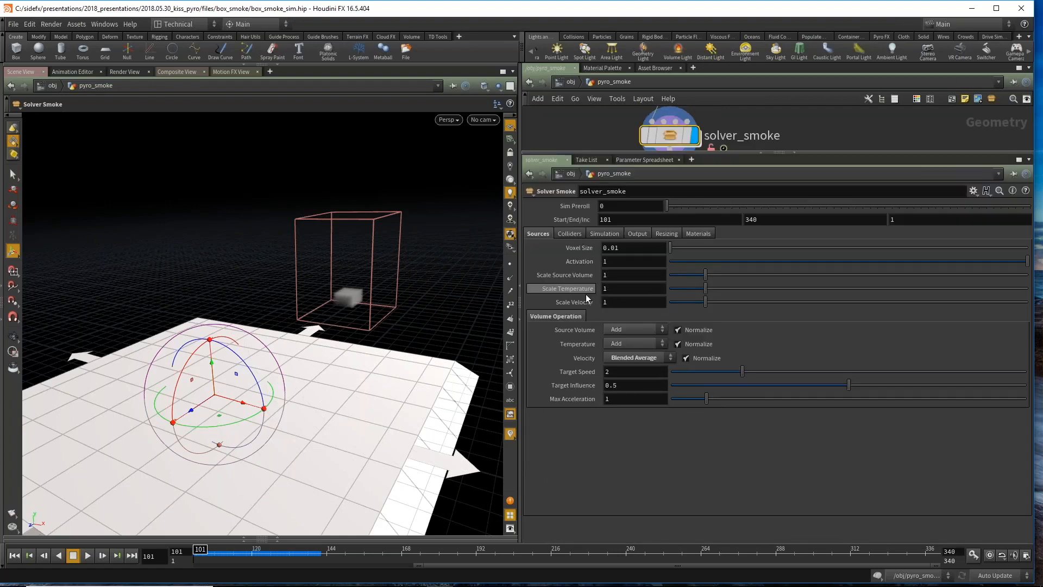
Step: Review solver_smoke's Colliders and Simulation settings, then return to its Sources settings
left_click(579, 230)
left_click(598, 232)
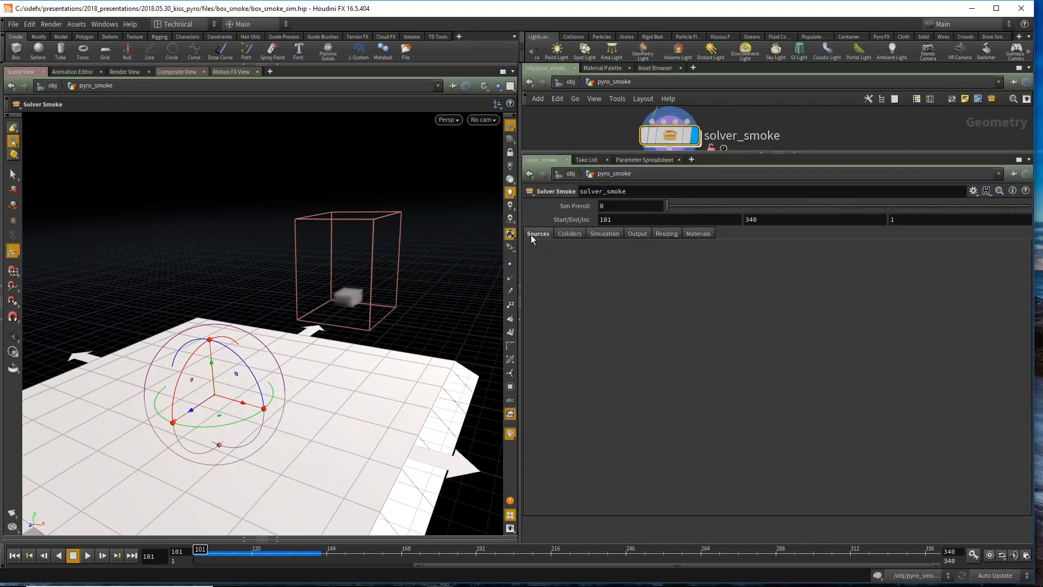
left_click(530, 235)
Step: Play the box smoke simulation while orbiting closer to the trail, then dismiss the houdini.exe error report
left_click(87, 555)
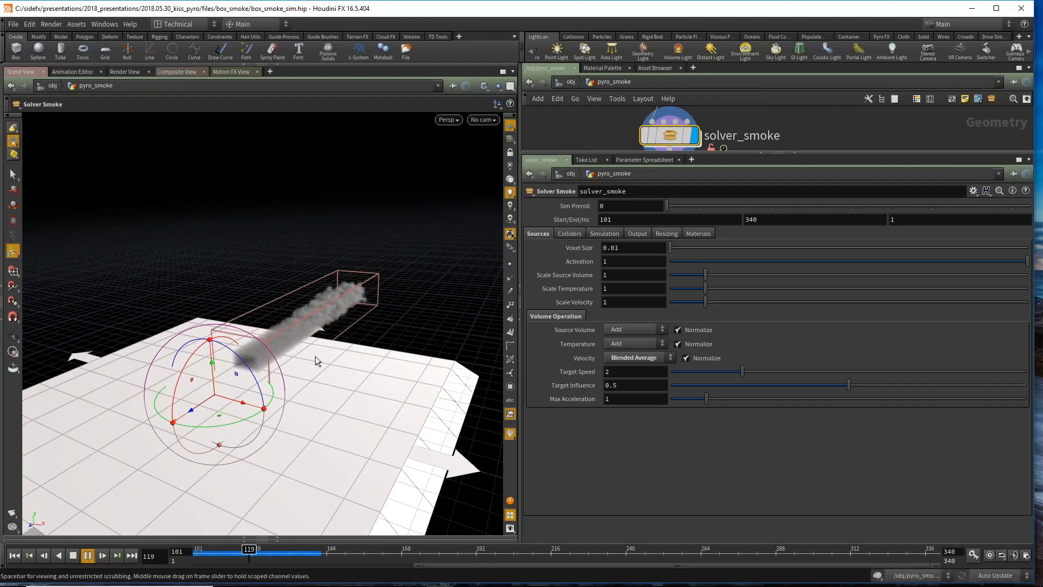
right_click_drag(328, 384, 329, 396, "alt")
left_click_drag(329, 396, 361, 415)
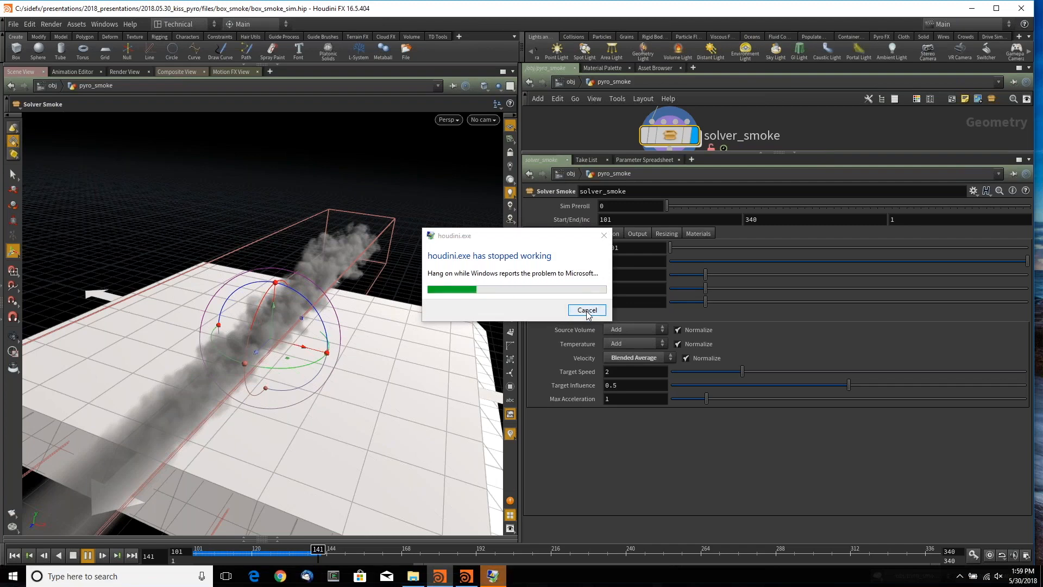
left_click(587, 309)
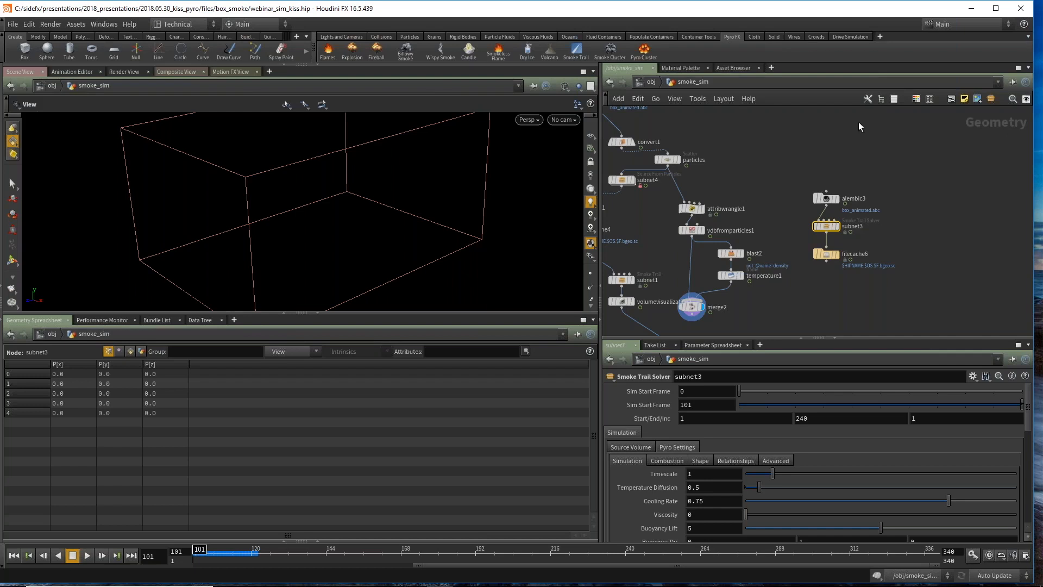
Step: Examine the particle source chain around vdbfromparticles1 and the neighbouring Smoke Trail Solver branch in smoke_sim
middle_click_drag(680, 189, 763, 200)
scroll(859, 199, "down", 1)
scroll(858, 203, "down", 3)
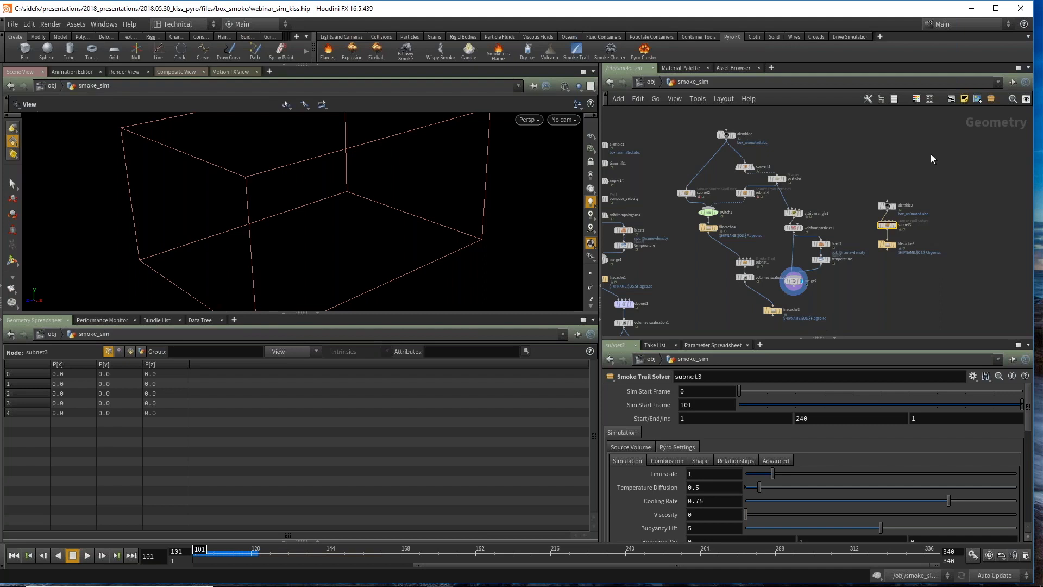
scroll(850, 241, "up", 5)
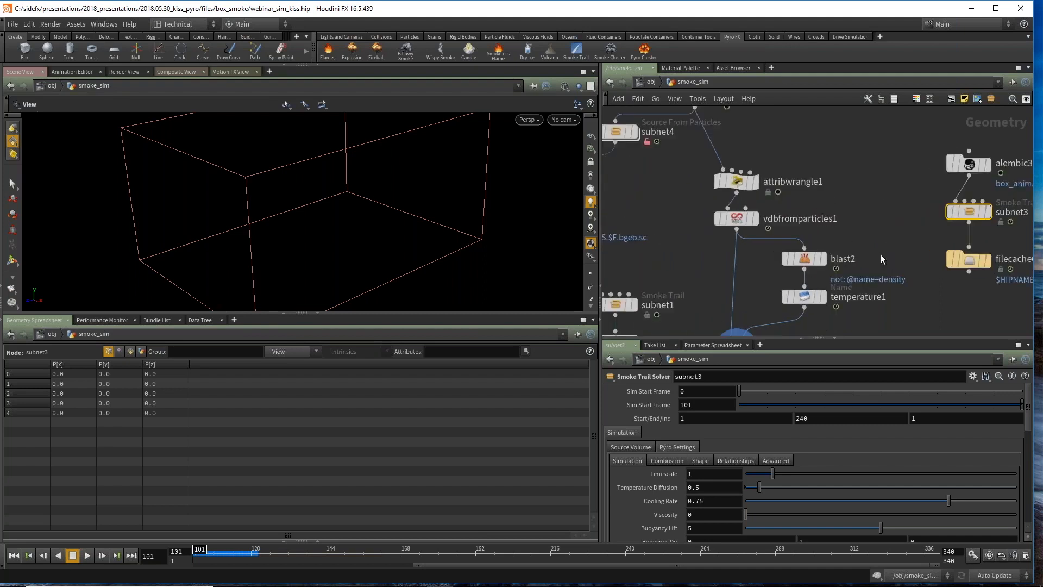
scroll(848, 233, "down", 1)
middle_click_drag(848, 233, 822, 247)
scroll(846, 262, "up", 1)
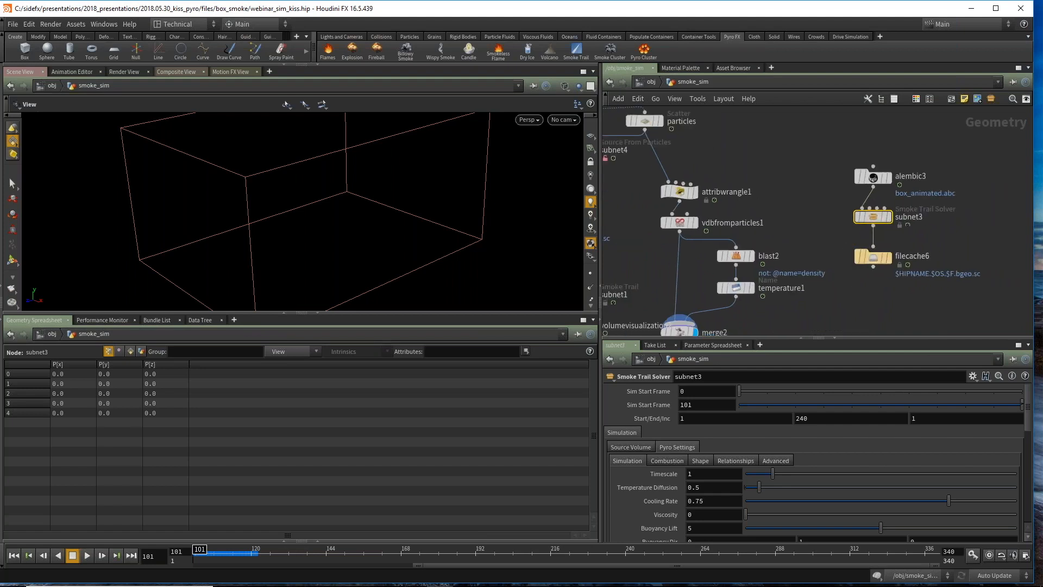
middle_click_drag(681, 224, 713, 207)
mouse_move(713, 207)
scroll(713, 206, "up", 1)
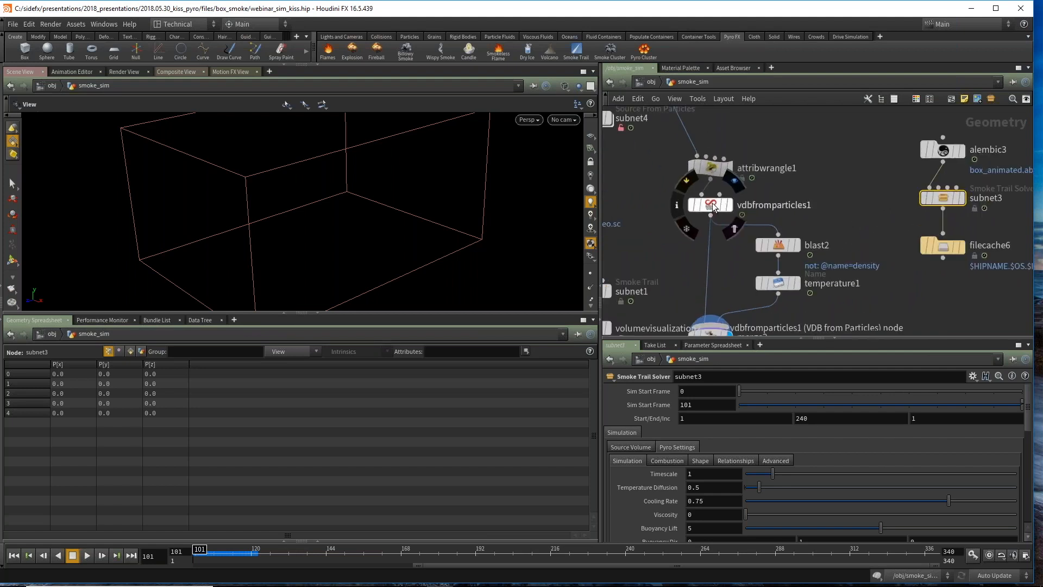
Step: Examine the vdbfromparticles1, blast2 and temperature1 branch into merge2 beside the subnet1 Smoke Trail branch
middle_click_drag(724, 259, 784, 240)
scroll(688, 250, "down", 2)
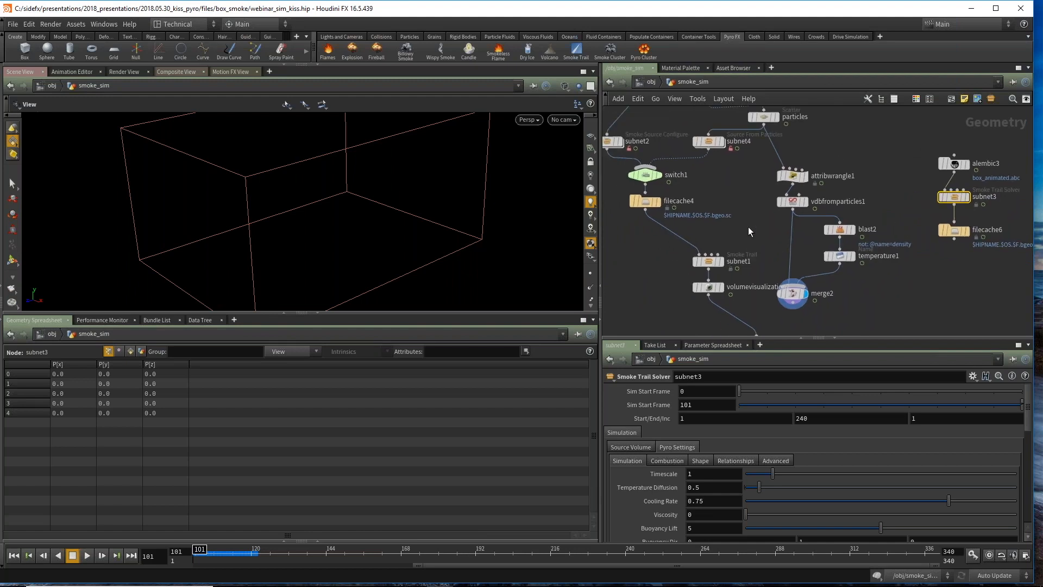
mouse_move(776, 180)
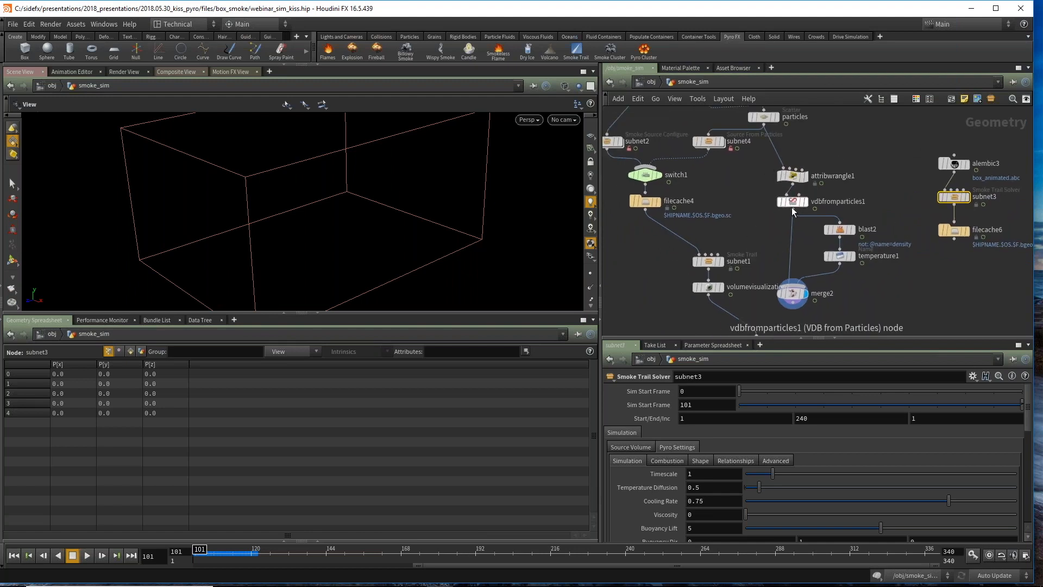
mouse_move(802, 214)
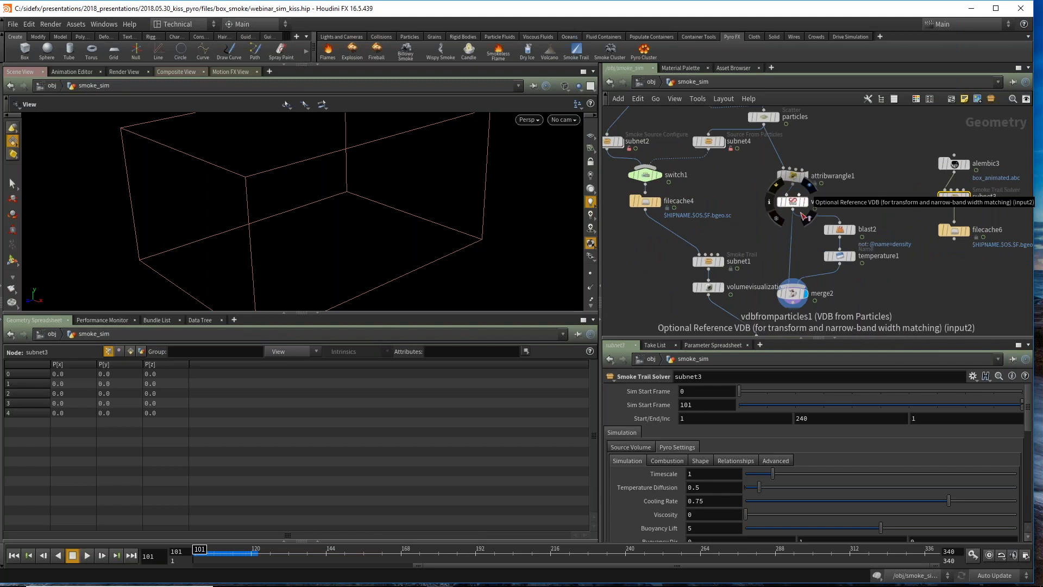
scroll(708, 283, "up", 2)
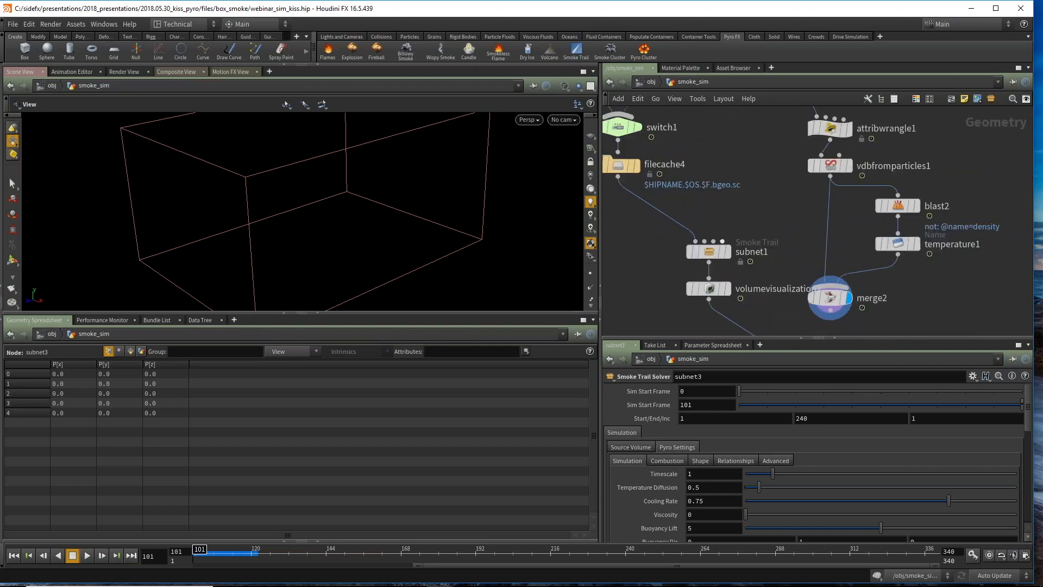
mouse_move(713, 253)
scroll(730, 190, "down", 2)
scroll(713, 215, "up", 2)
Step: Inspect the SOP network nested inside subnet1, then return through smoke_sim to the object level
double_click(712, 225)
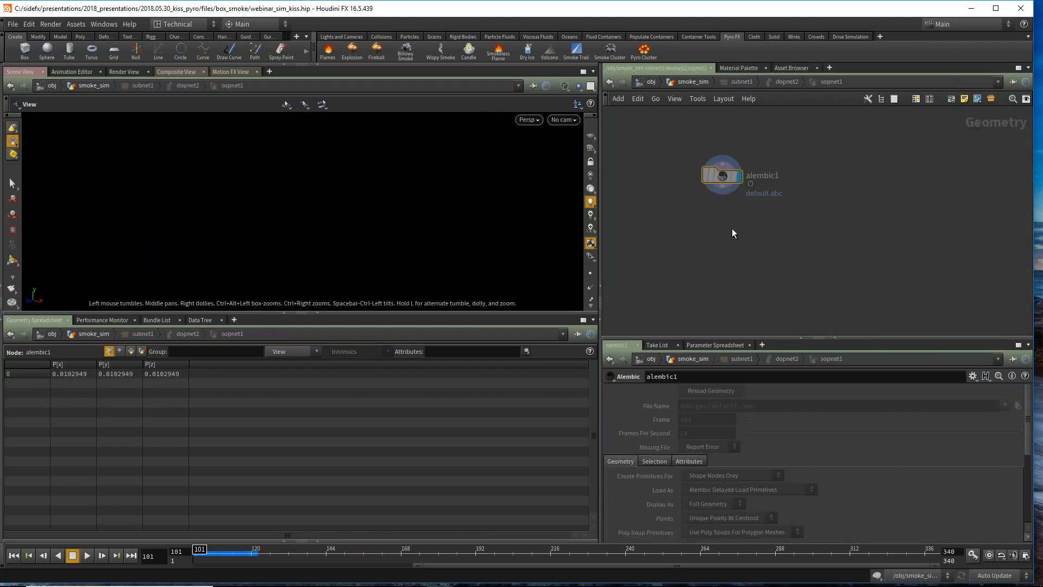
key("u")
scroll(701, 287, "down", 1)
middle_click_drag(701, 288, 715, 307)
scroll(684, 247, "down", 2)
middle_click_drag(784, 225, 691, 247)
scroll(814, 262, "down", 1)
middle_click_drag(814, 263, 814, 225)
key("u")
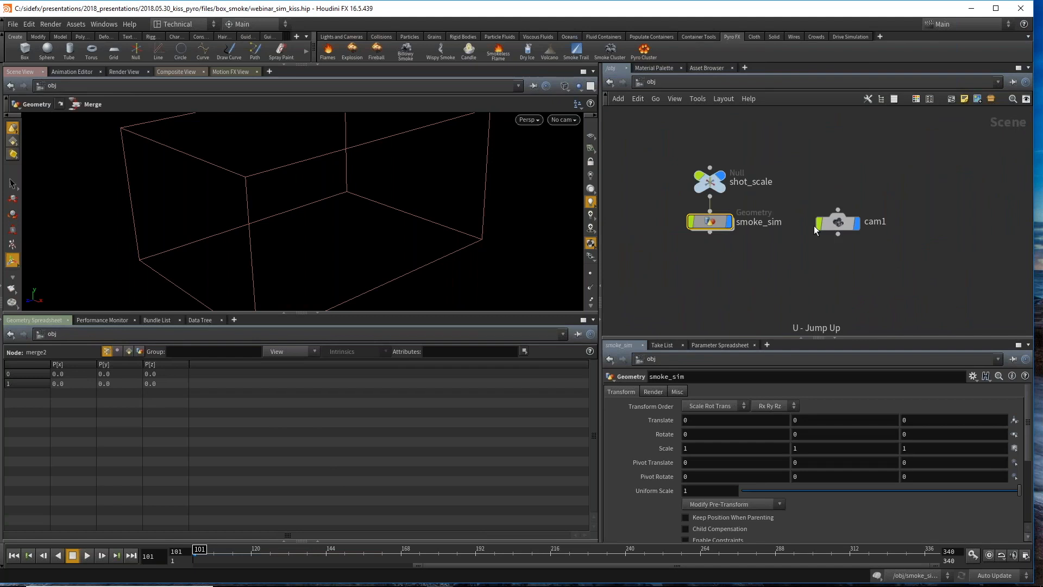
Step: Open the dopnet1 dynamics network inside smoke_sim and bring its pyrosolver1 and sourcevolume1 nodes into view
double_click(709, 223)
middle_click_drag(865, 304, 903, 292)
middle_click_drag(750, 223, 812, 216)
scroll(747, 250, "up", 3)
middle_click_drag(781, 272, 780, 261)
middle_click_drag(780, 334, 776, 281)
double_click(776, 281)
middle_click_drag(838, 227, 901, 260)
scroll(760, 248, "up", 3)
scroll(798, 249, "down", 1)
scroll(799, 250, "down", 1)
middle_click_drag(898, 173, 853, 181)
Step: Move sourcevolume1 higher above pyrosolver1 and add a SOP Geometry node beside it
key("Tab")
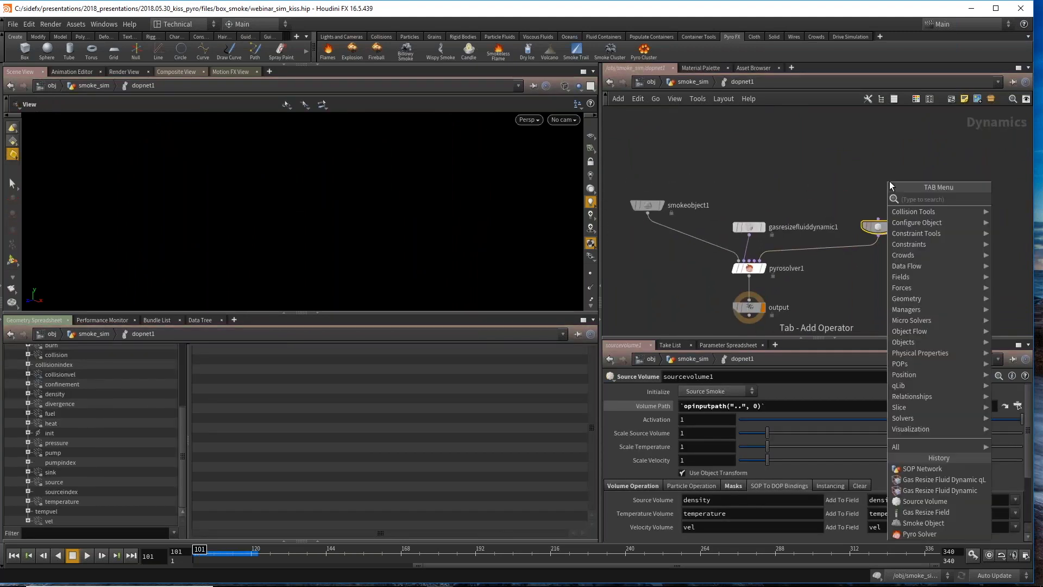
left_click(849, 252)
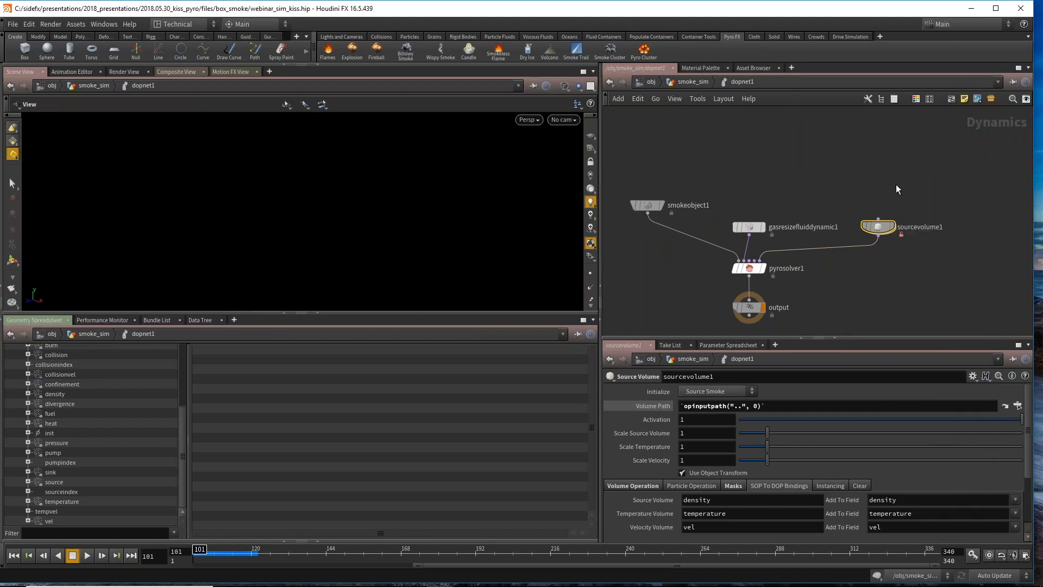
left_click_drag(874, 231, 846, 179)
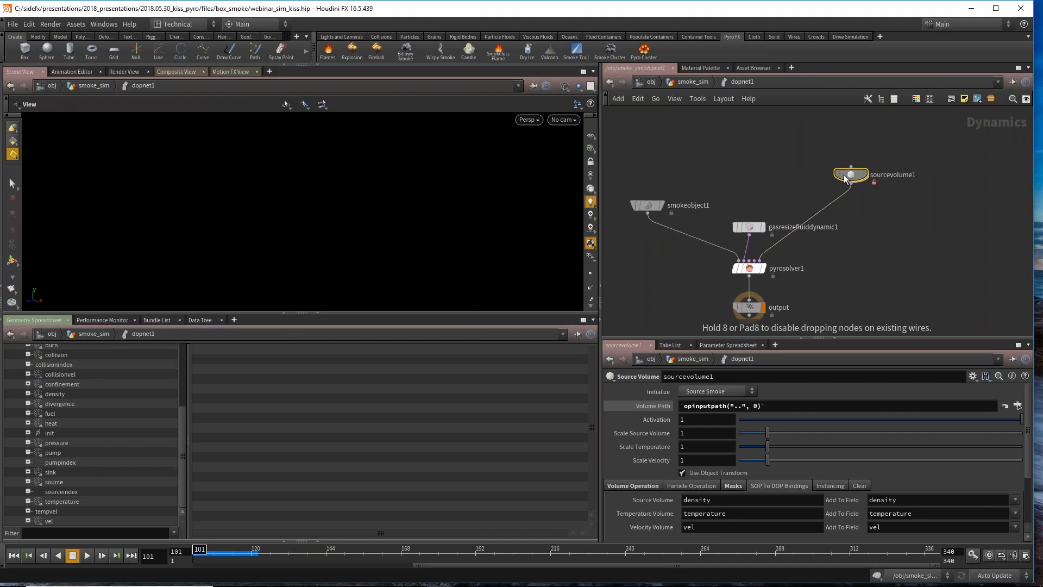
middle_click_drag(873, 211, 866, 219)
key("Tab")
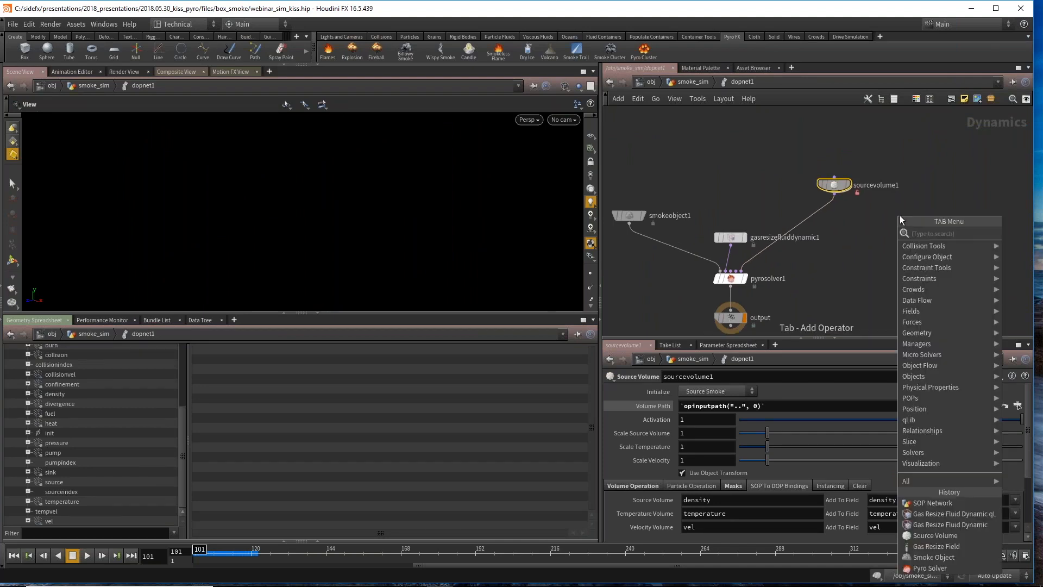
type("sop")
key("Return")
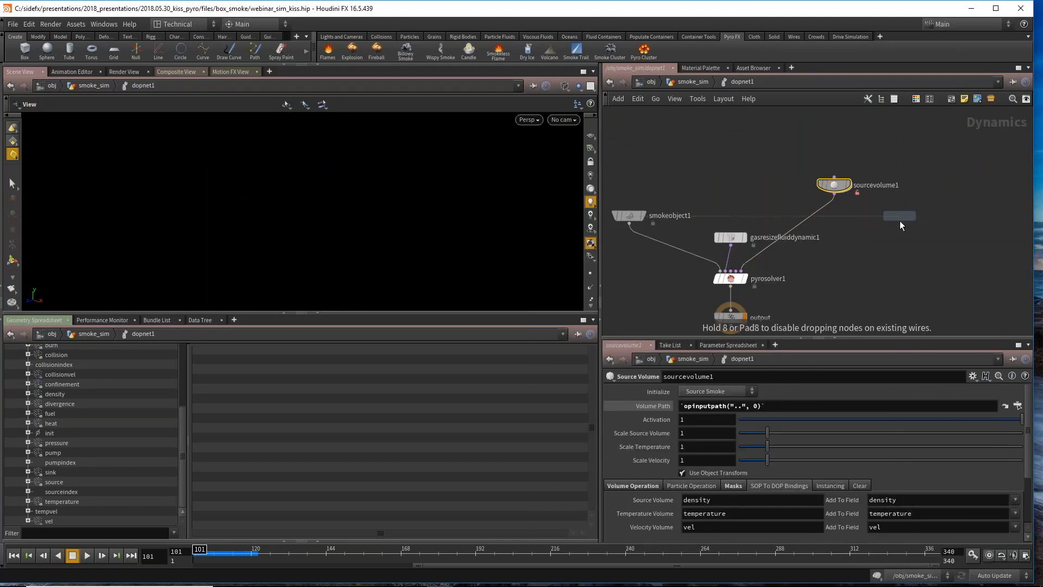
left_click(881, 213)
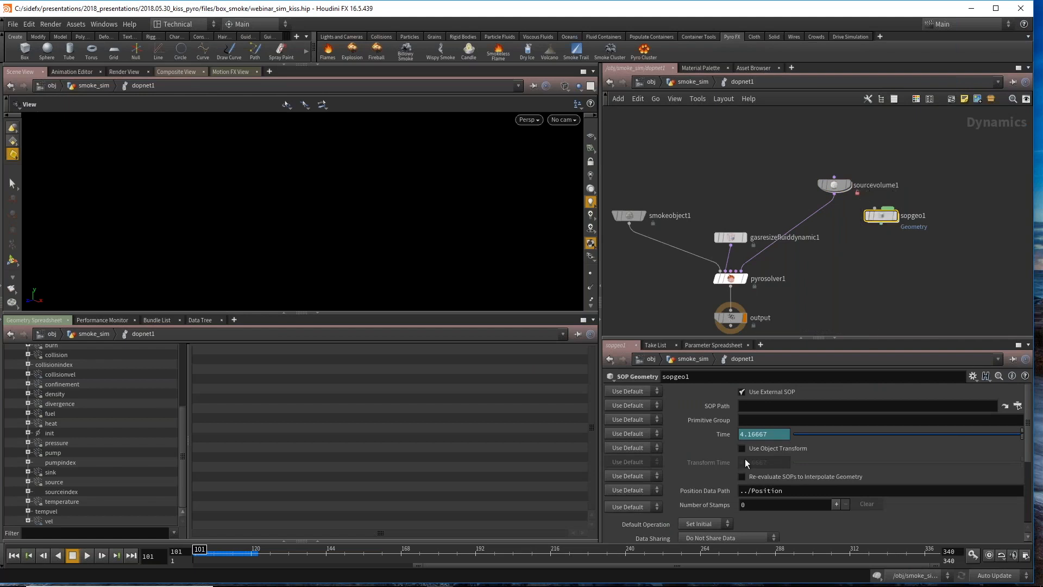
Step: Set the SOP Path of sopgeo1 to /obj/smoke_sim/particles
left_click(1017, 406)
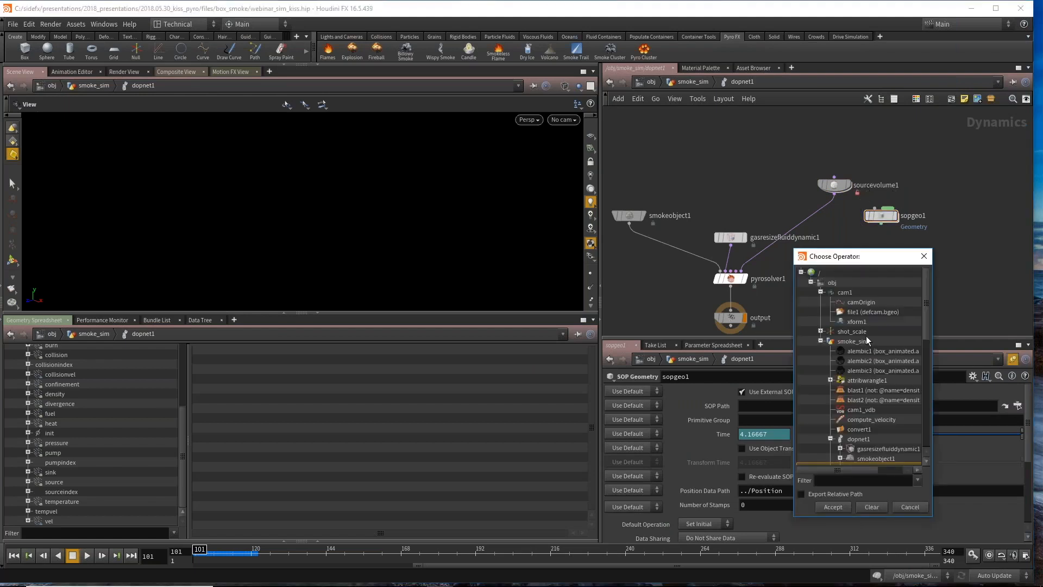
scroll(855, 354, "down", 2)
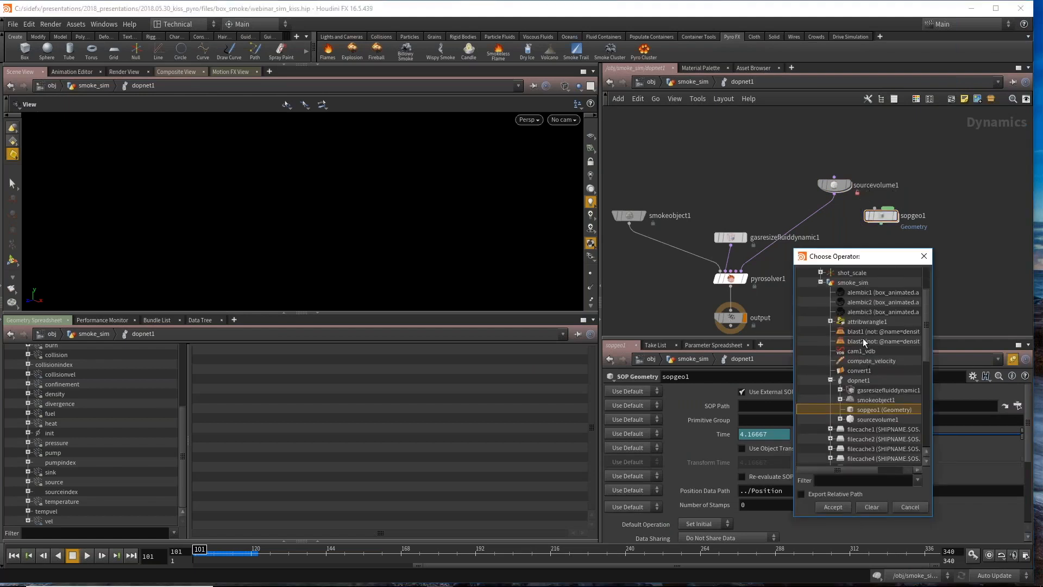
scroll(865, 339, "up", 2)
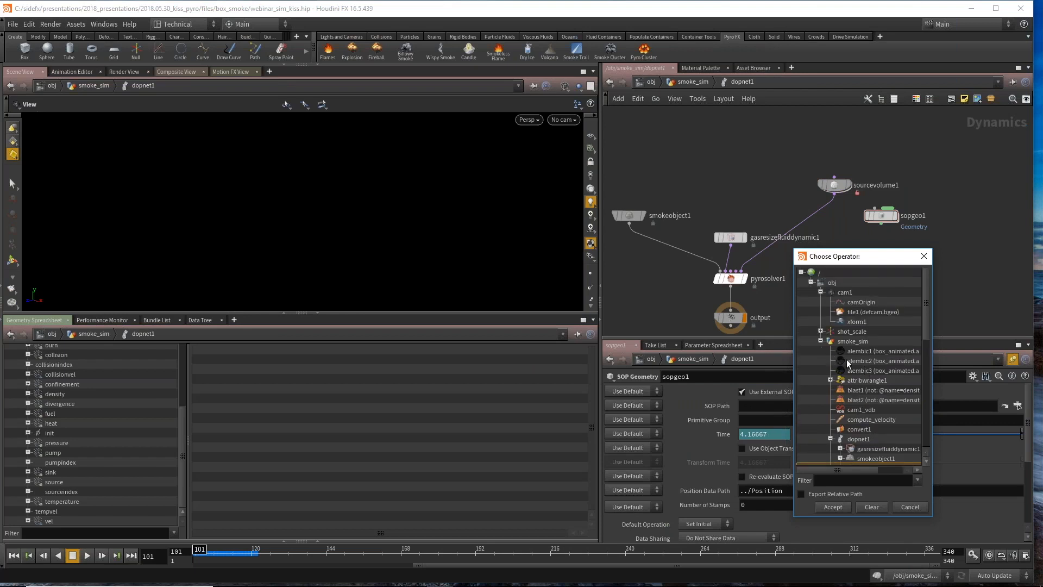
scroll(848, 362, "down", 2)
scroll(869, 396, "down", 4)
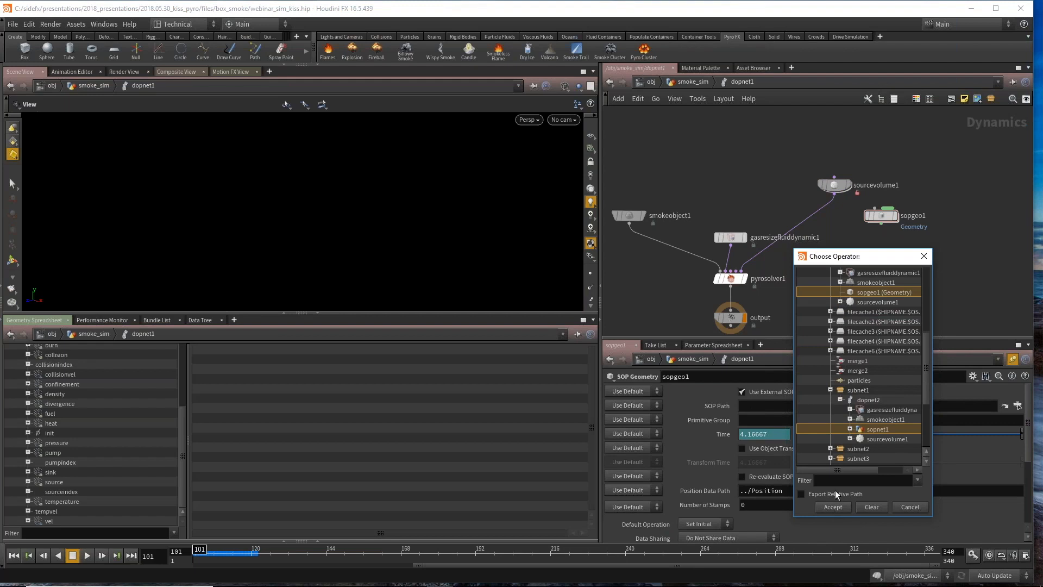
double_click(858, 380)
left_click(864, 312)
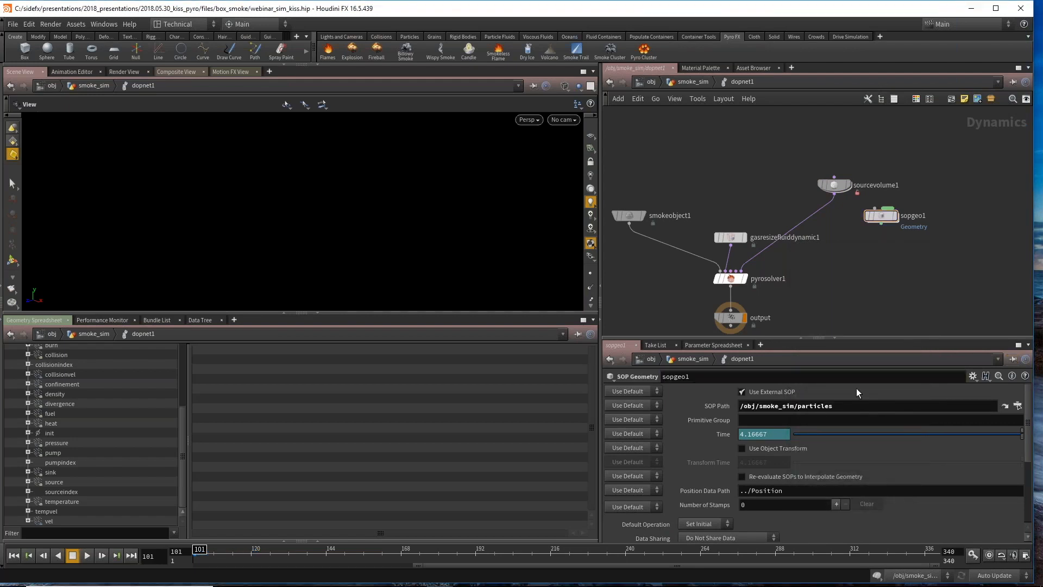
key("Tab")
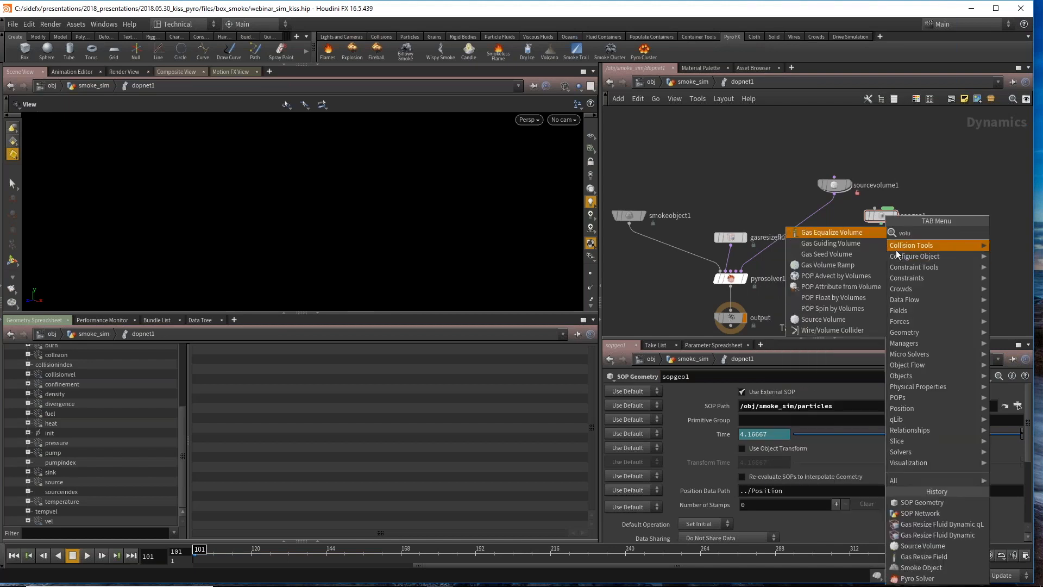
key("Escape")
key("Tab")
type("gasf")
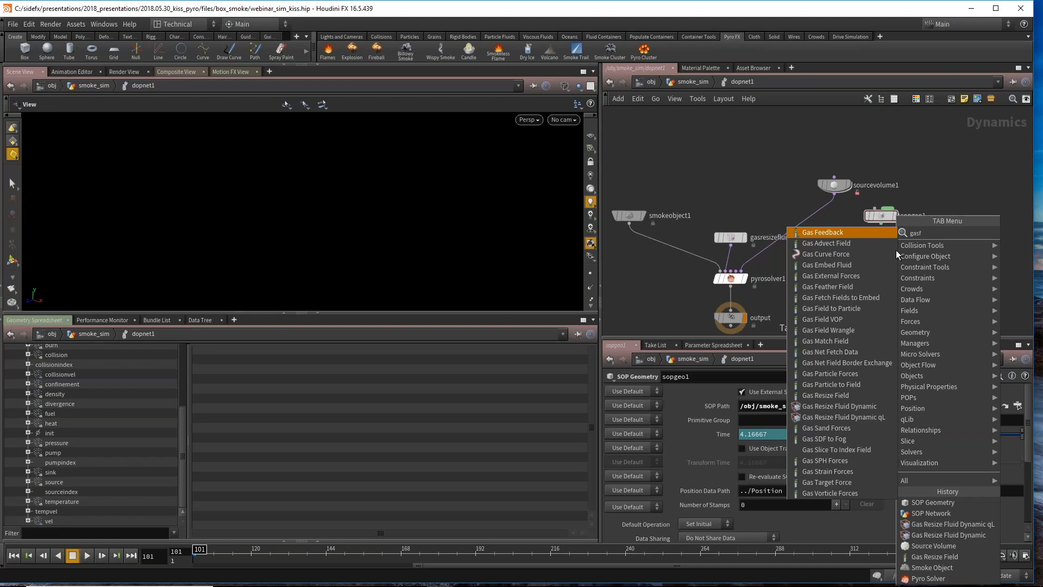
type("ield")
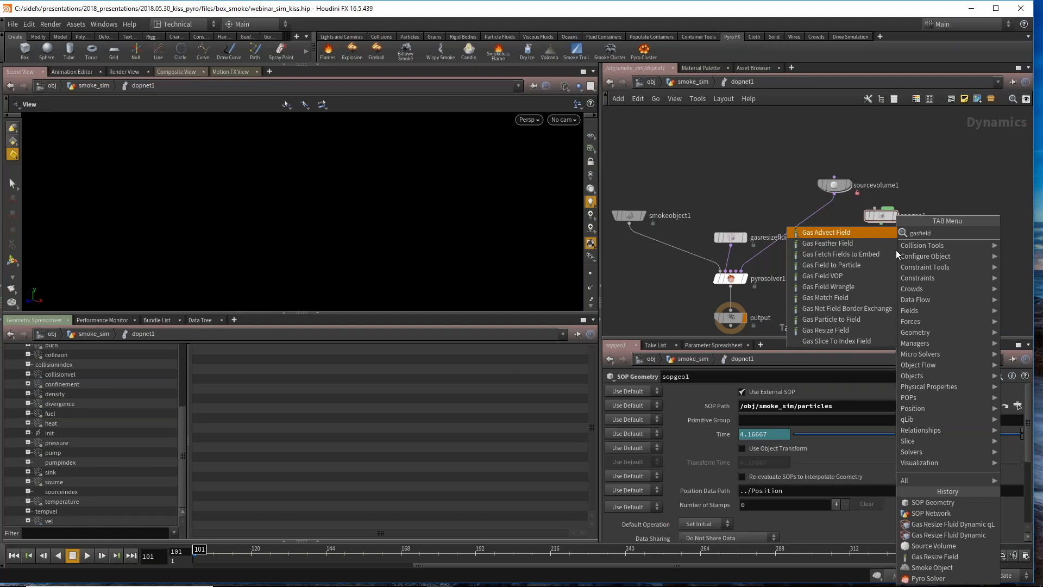
key("Escape")
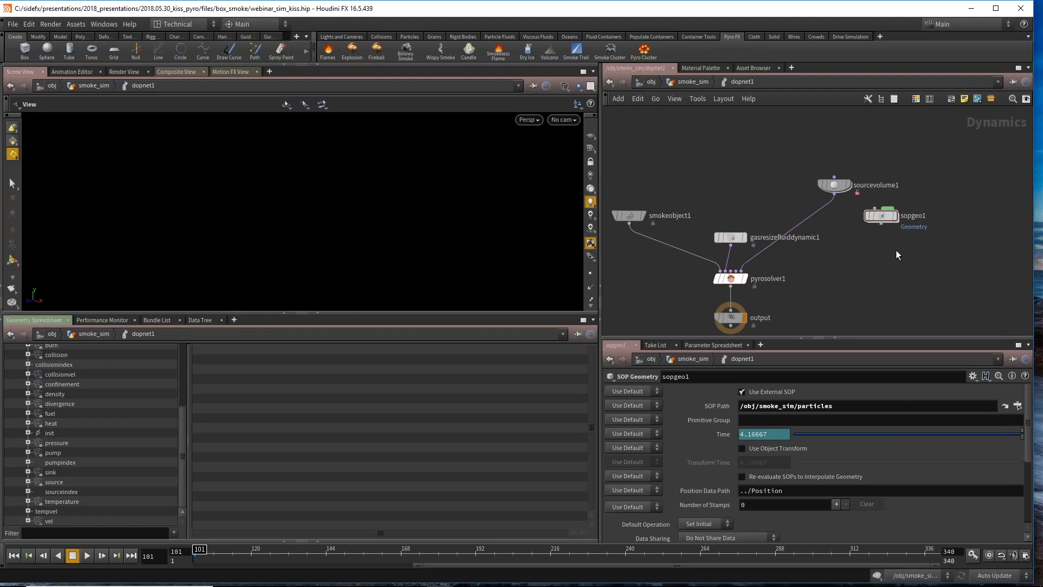
key("Tab")
type("gas")
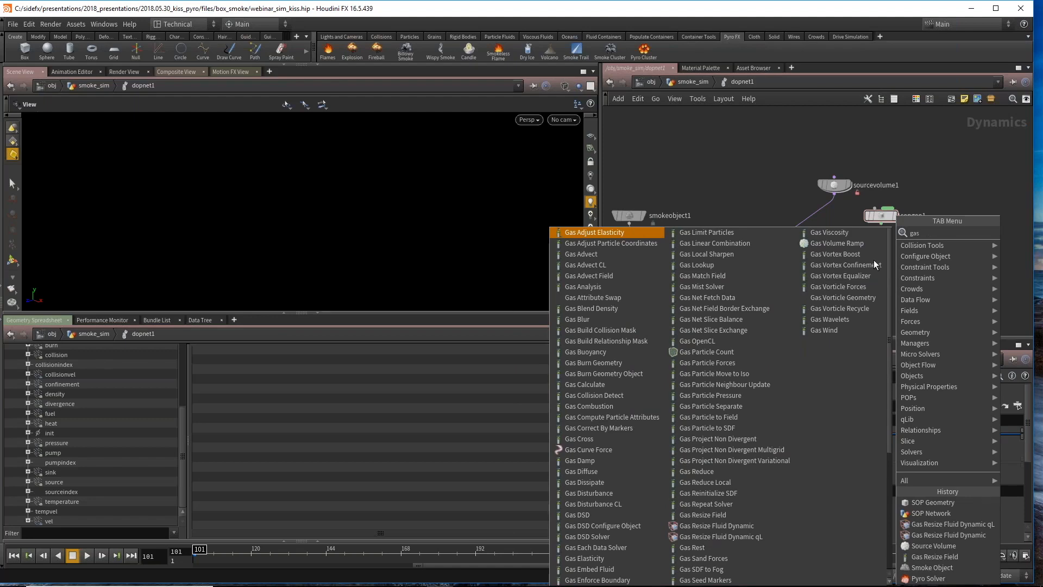
left_click(785, 181)
Step: Add a SOP Scalar Field node below sopgeo1 and wire the geometry data into it
key("Tab")
type("sop")
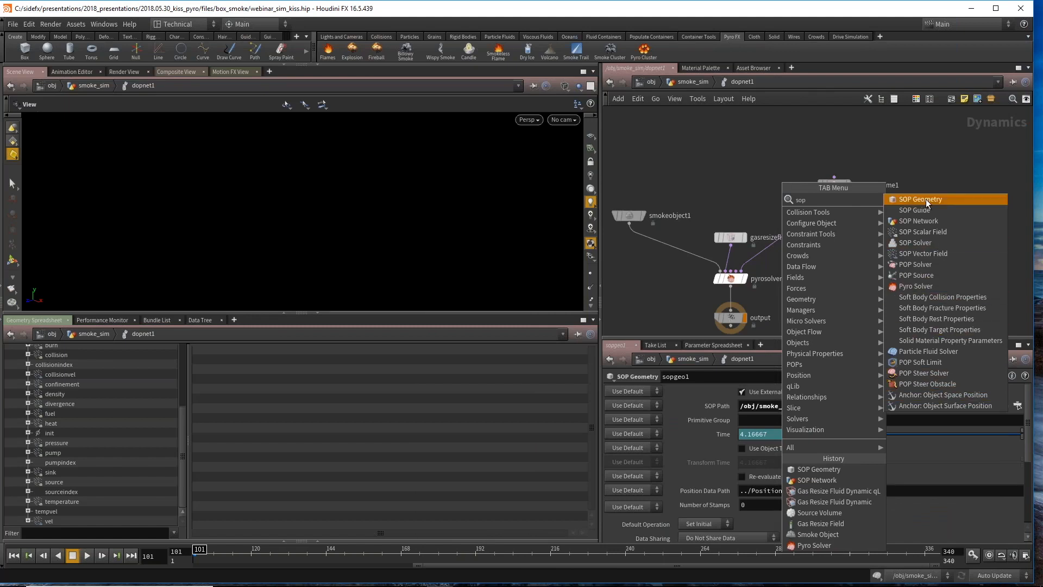
left_click(939, 231)
left_click(886, 248)
scroll(877, 240, "up", 3)
left_click_drag(884, 212, 855, 248)
scroll(853, 246, "down", 2)
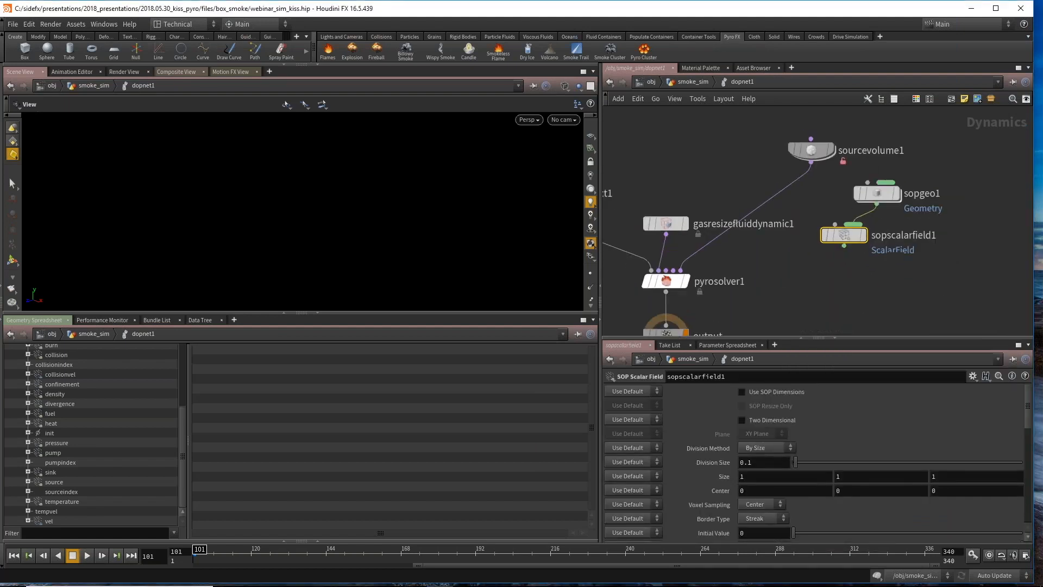
left_click_drag(848, 235, 845, 236)
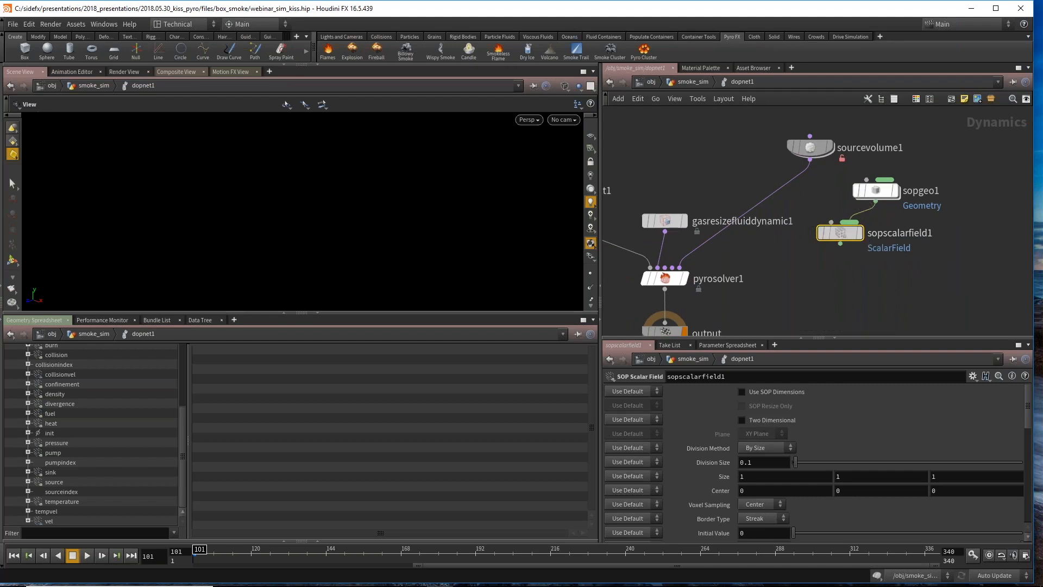
Step: Add a SOP Vector Field node beside sopscalarfield1 and wire sopgeo1 into it
middle_click_drag(884, 273, 843, 252)
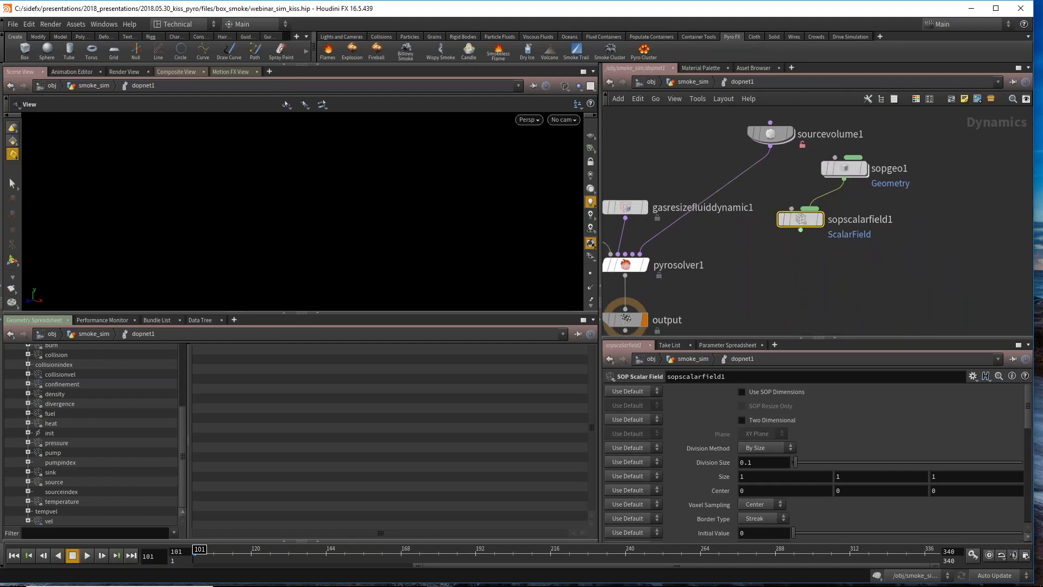
key("Tab")
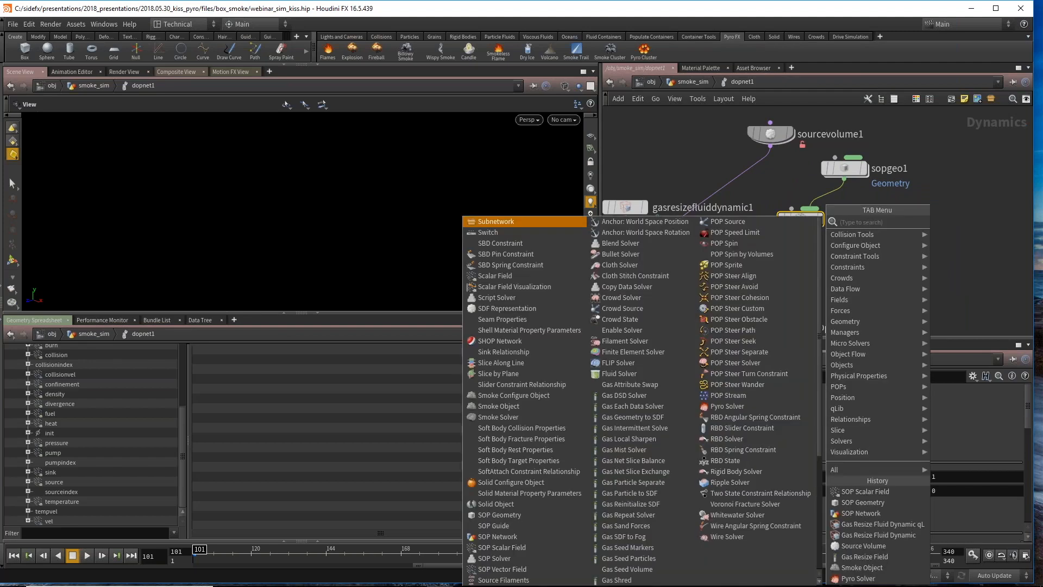
type("sopve")
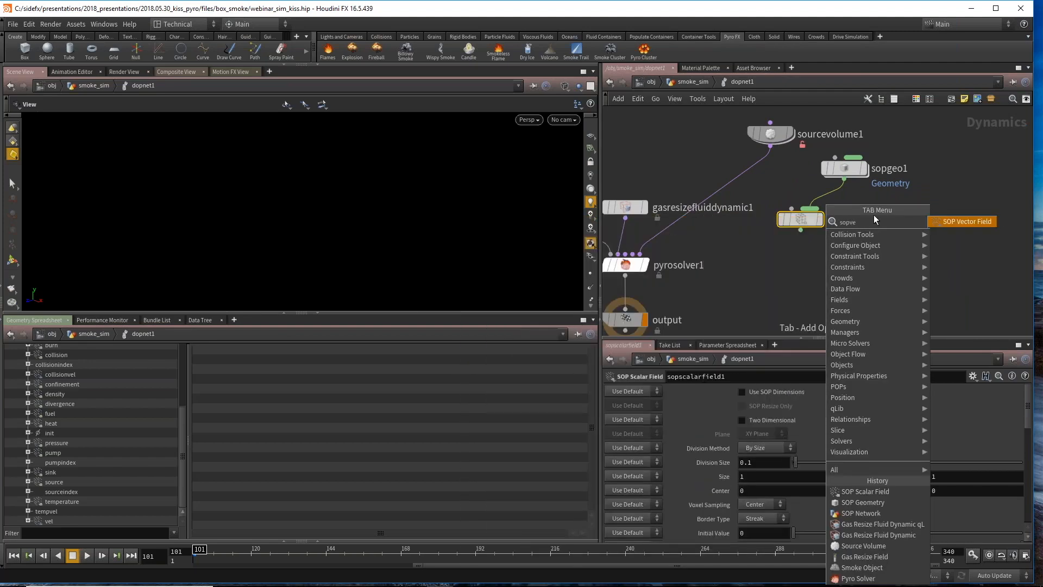
left_click(959, 223)
left_click_drag(898, 238, 885, 213)
left_click_drag(844, 180, 881, 220)
scroll(746, 257, "down", 3)
middle_click_drag(746, 258, 814, 251)
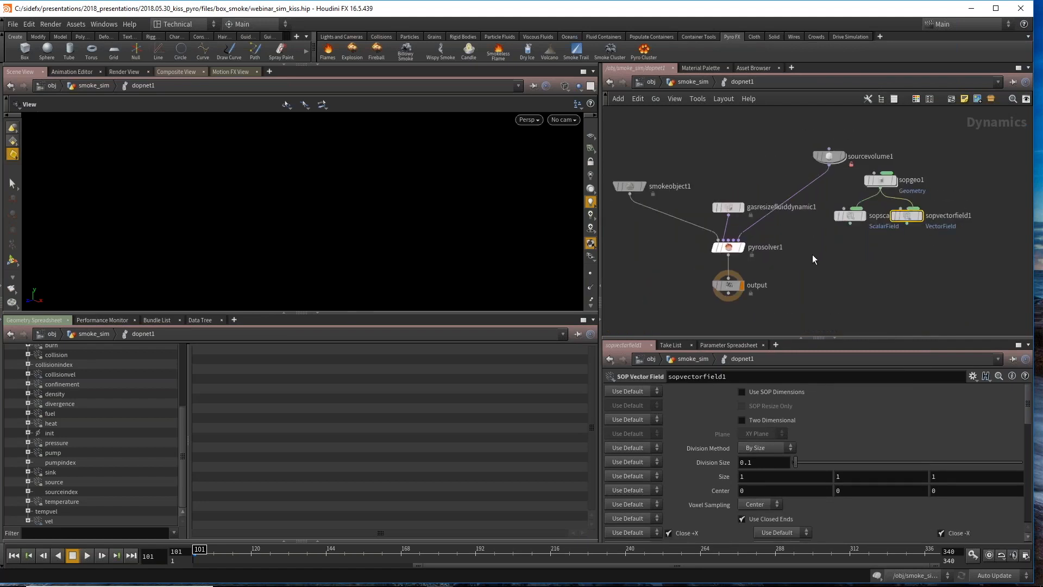
key("Tab")
type("a")
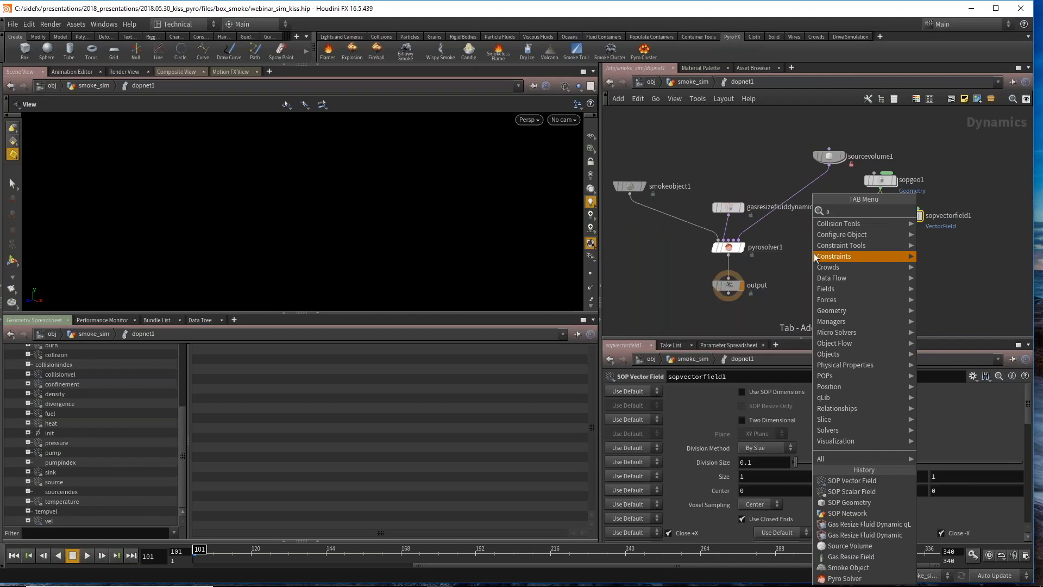
key("Escape")
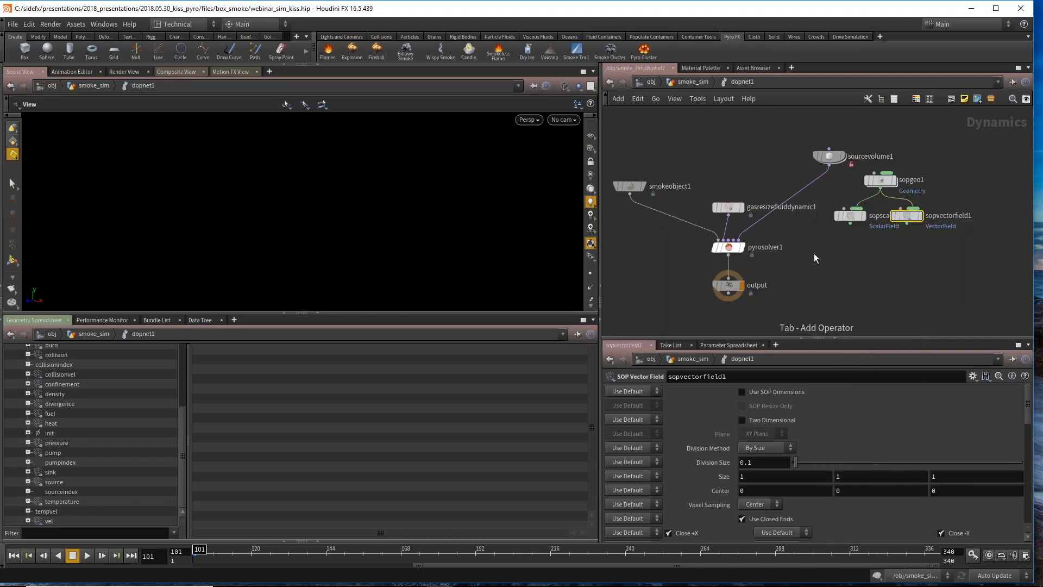
Step: Move gasresizefluiddynamic1 higher above pyrosolver1 to make room between the two nodes
scroll(816, 230, "up", 2)
mouse_move(712, 203)
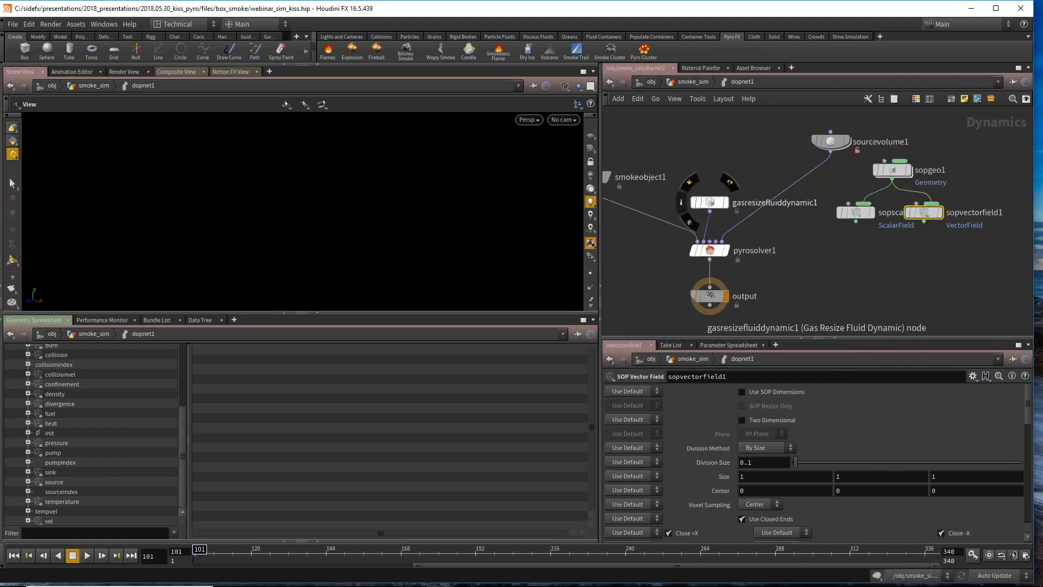
left_click_drag(711, 204, 711, 171)
middle_click_drag(807, 234, 799, 243)
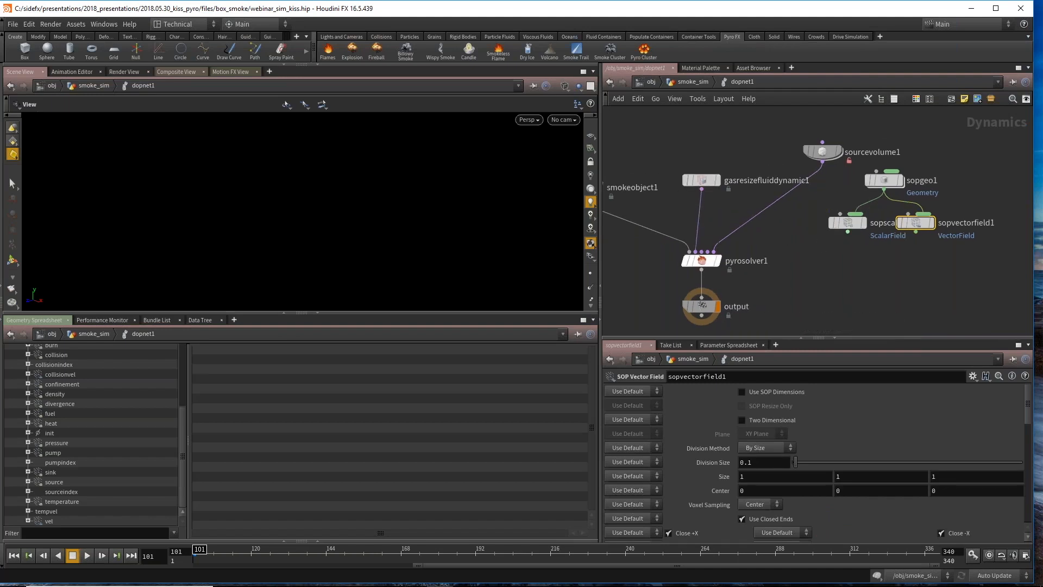
middle_click_drag(853, 258, 810, 257)
Step: Search the available operators for gas field nodes such as Gas Field Wrangle
left_click(820, 239)
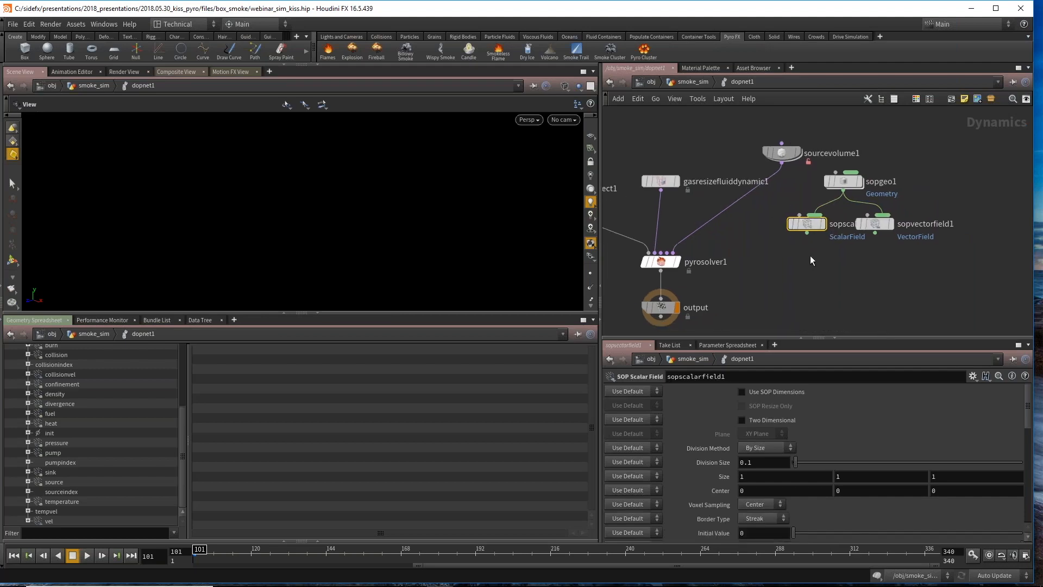
key("Tab")
type("gasfiel")
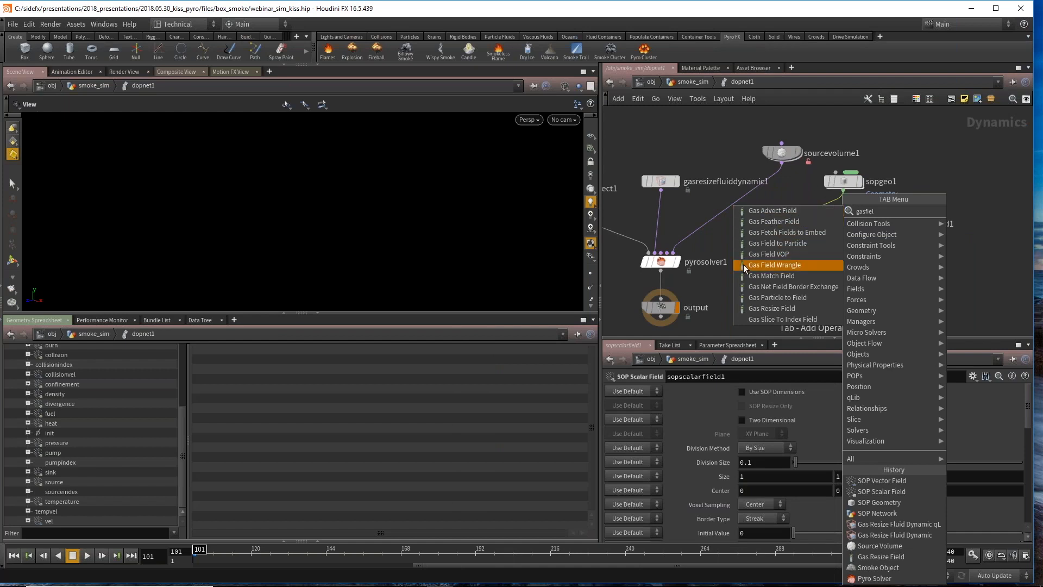
key("Escape")
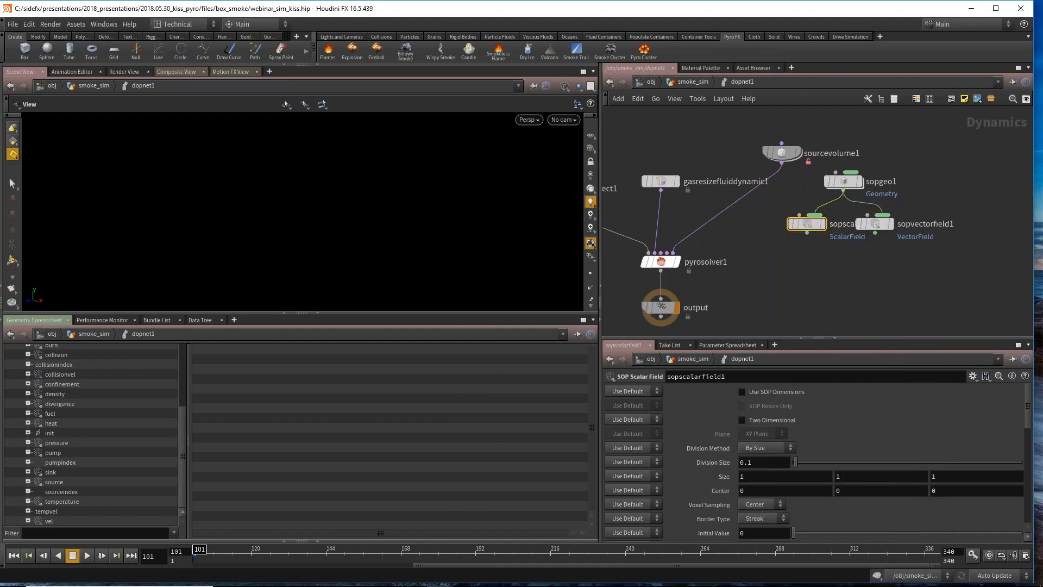
Step: Display the parameters of sopvectorfield1 and make the network editor taller to show the whole smoke network
left_click(874, 224)
middle_click_drag(873, 223, 846, 226)
scroll(701, 245, "down", 2)
middle_click_drag(709, 252, 757, 240)
scroll(758, 240, "up", 1)
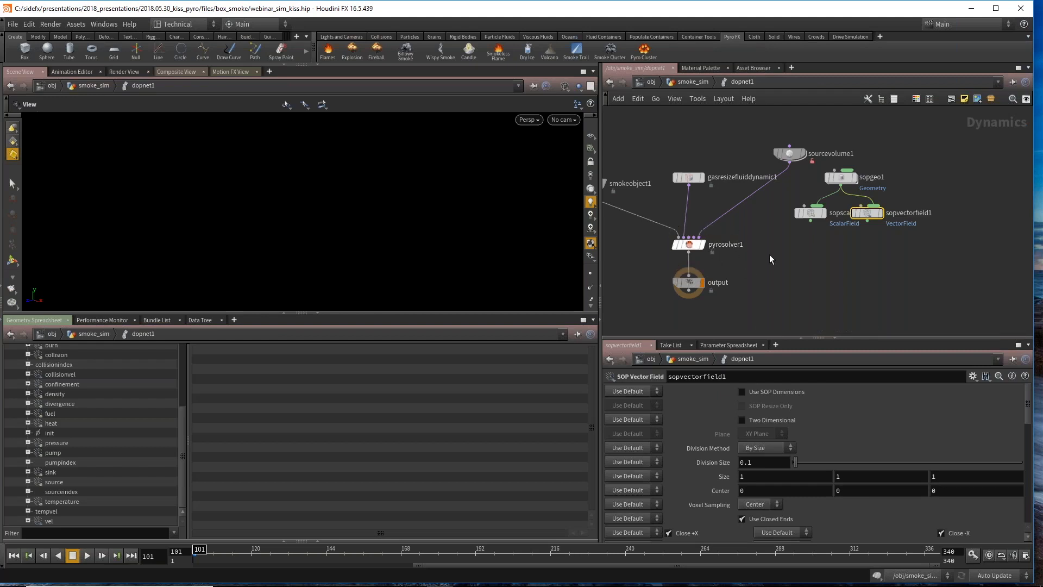
middle_click_drag(769, 254, 773, 263)
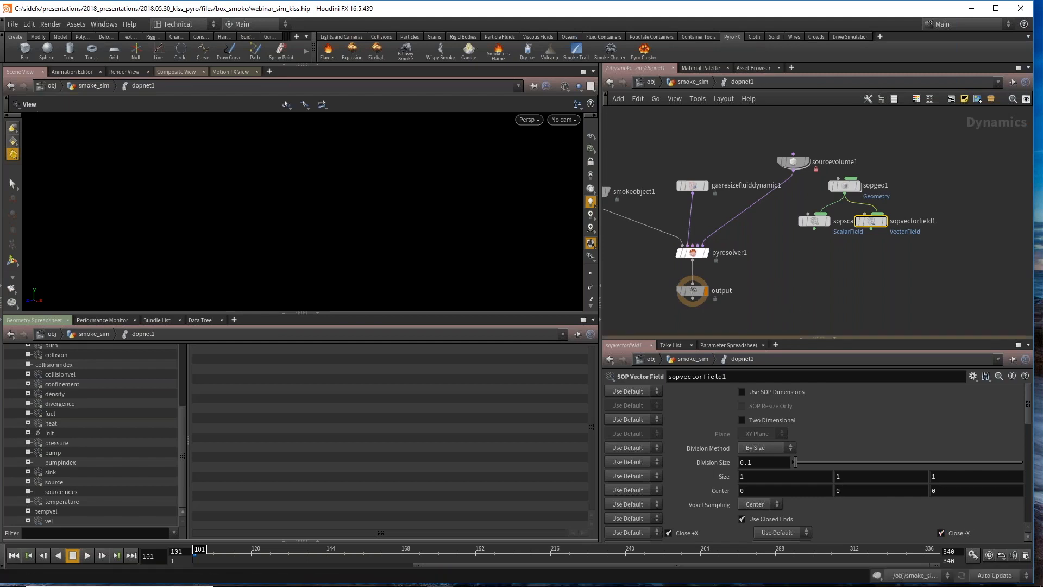
left_click_drag(745, 339, 746, 398)
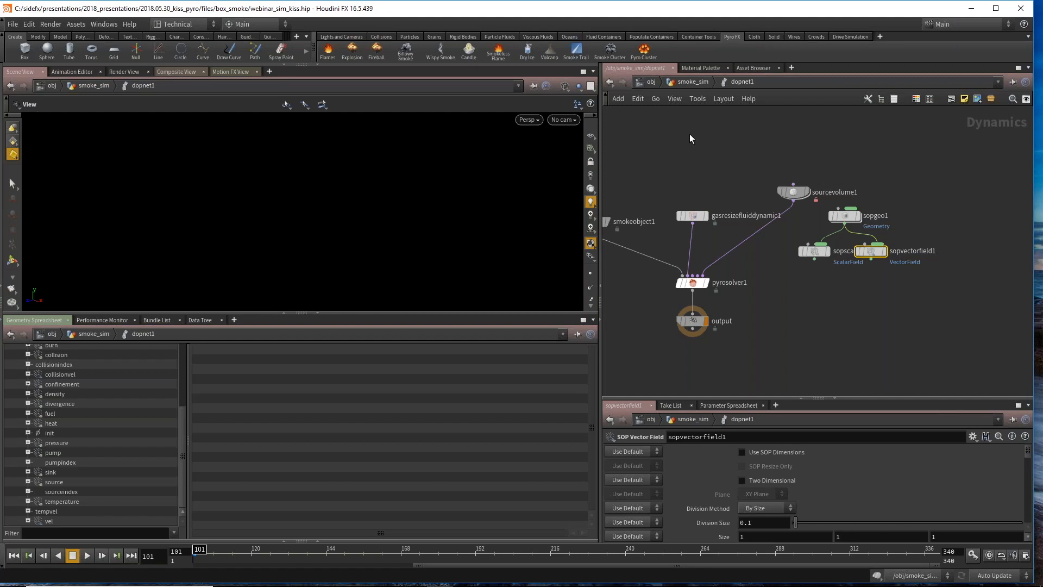
scroll(693, 145, "down", 4)
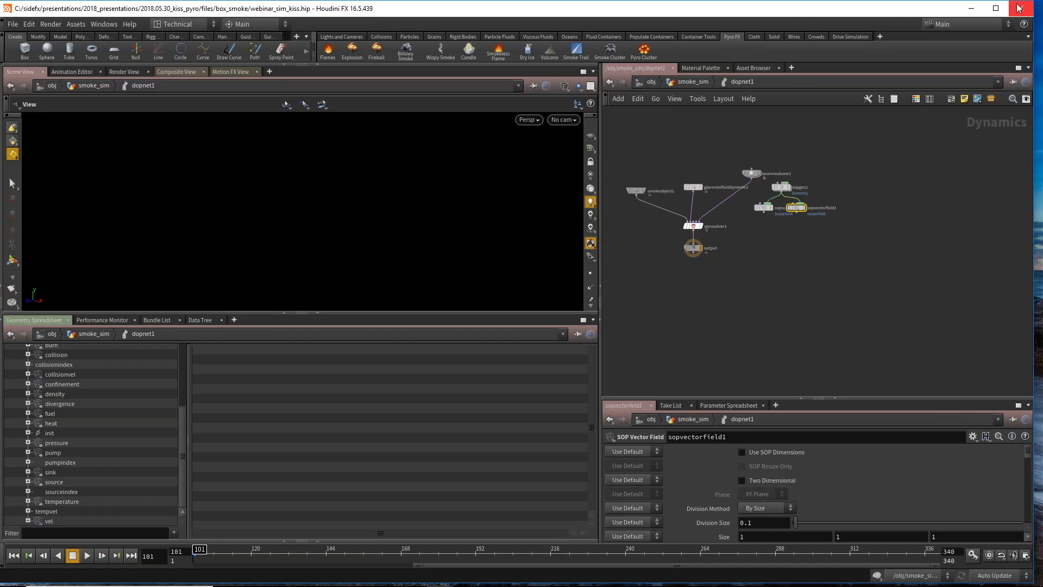
Step: Switch to the 2018.05.30_kiss_pyro.pdf presentation in Adobe Acrobat Reader and return to its first page
key("super+Tab")
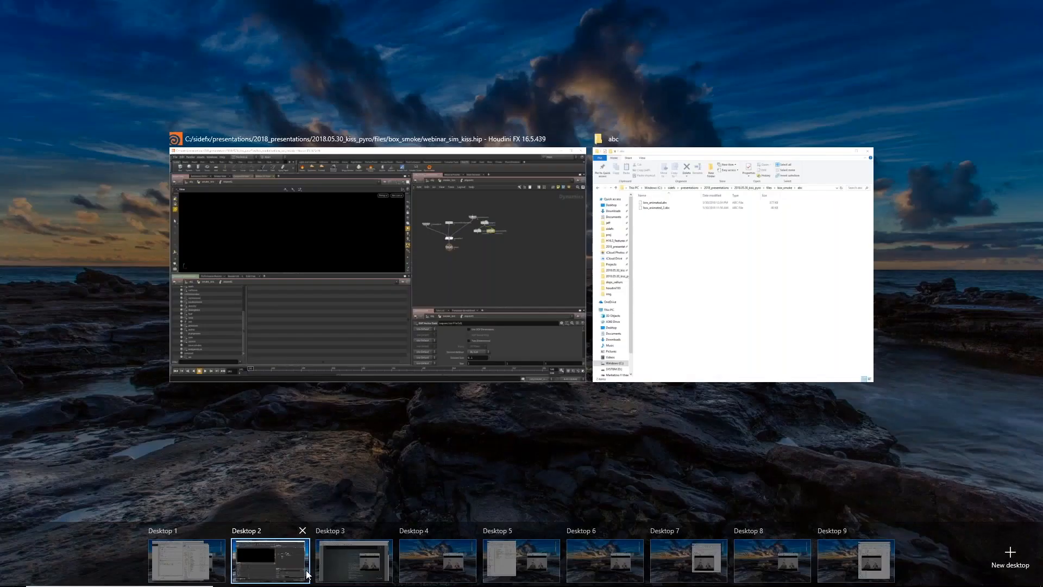
left_click(337, 564)
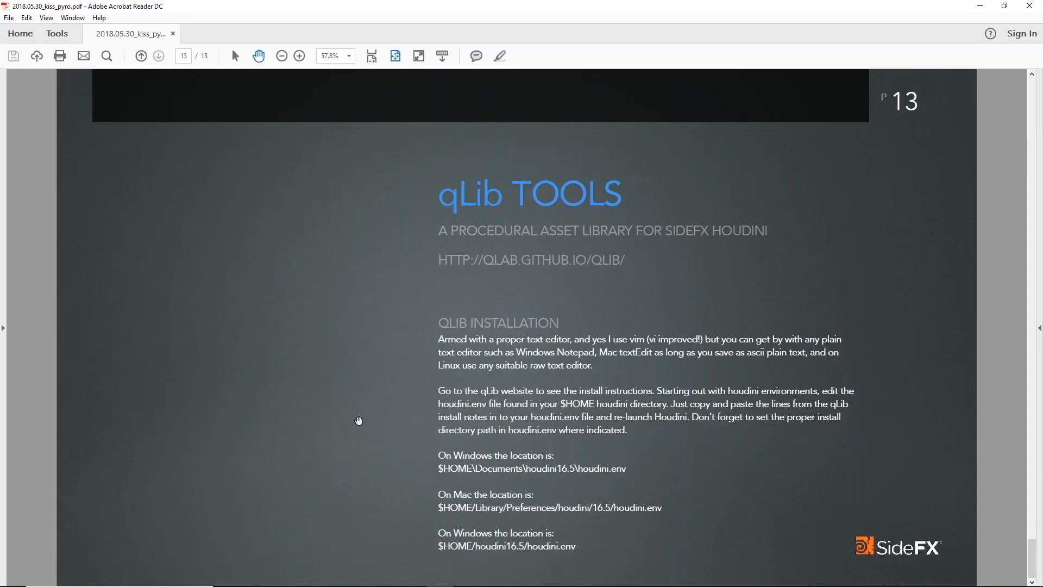
scroll(367, 425, "up", 9)
scroll(369, 423, "up", 3)
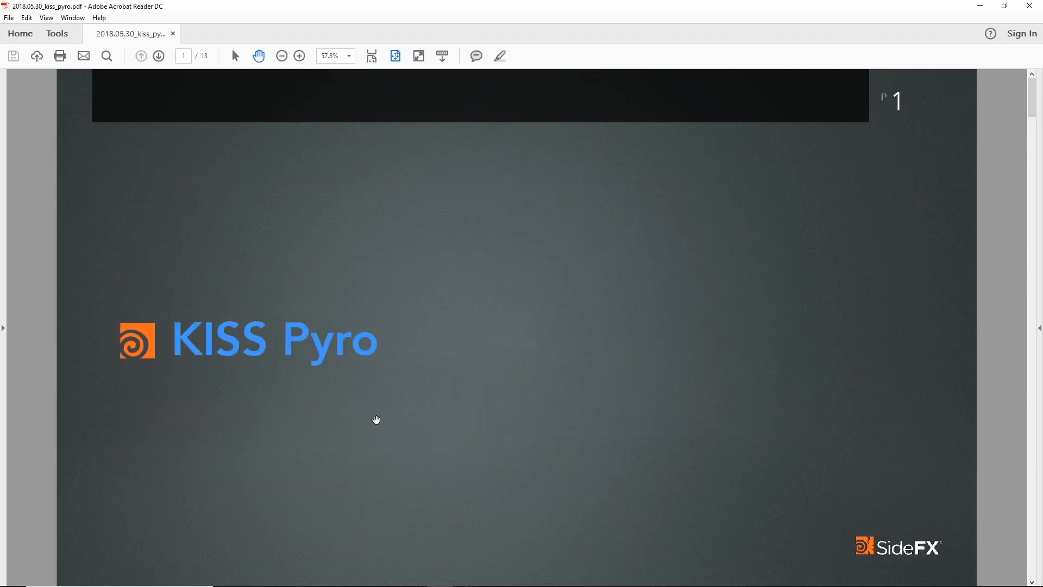